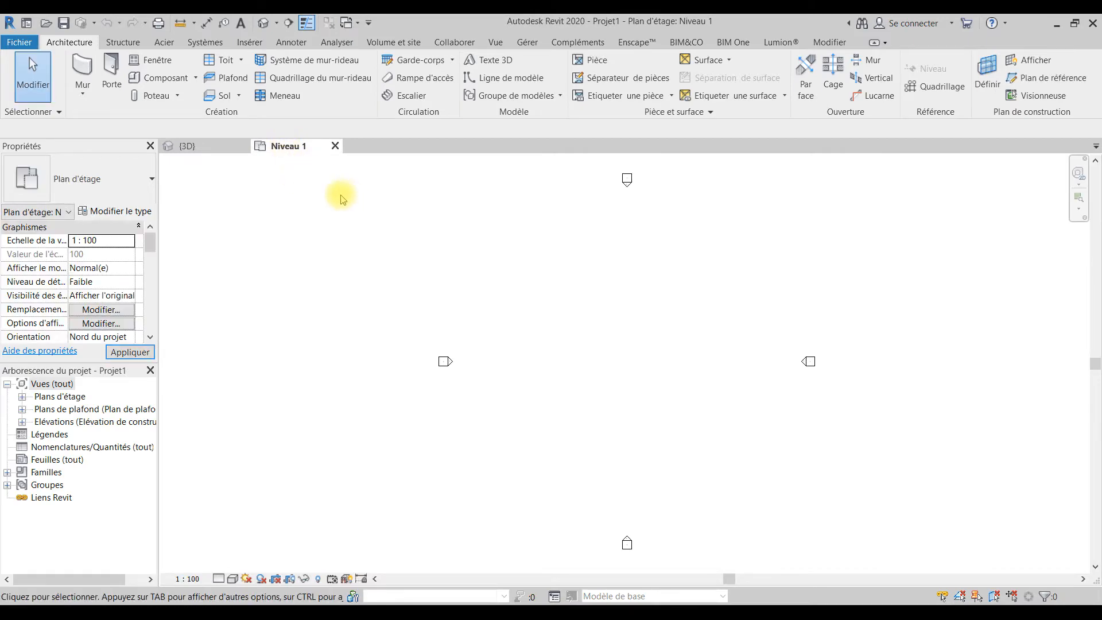
Step: Set the project's length units to metres (Mètres) with rounding to 2 décimales
{"action": "key", "text": "u"}
{"action": "key", "text": "n"}
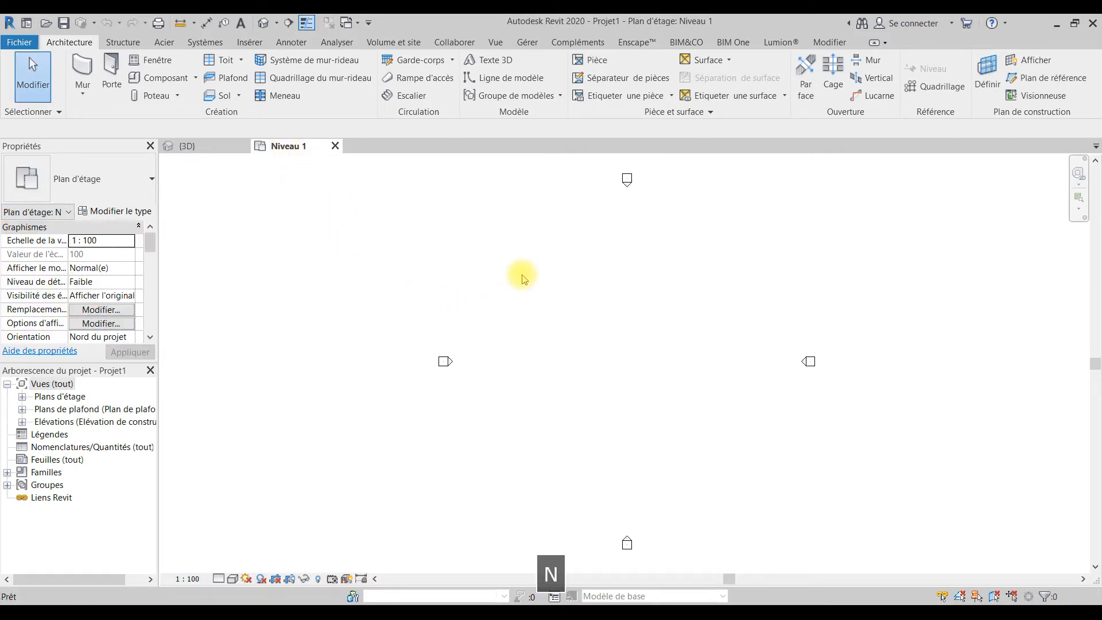
{"action": "left_click", "coordinate": [724, 170]}
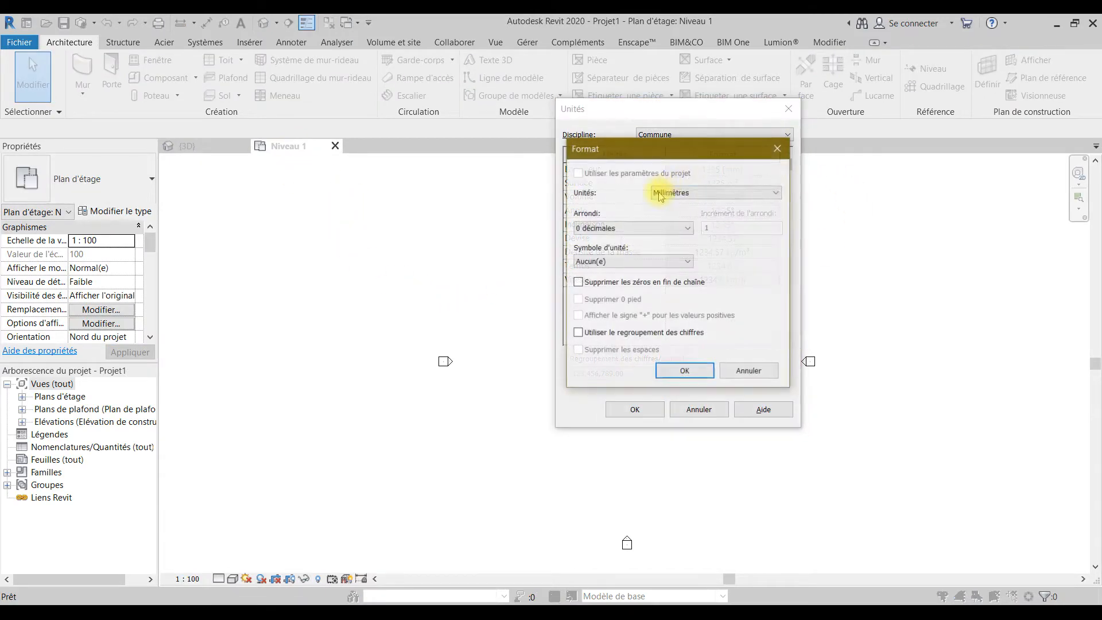
{"action": "left_click", "coordinate": [676, 195]}
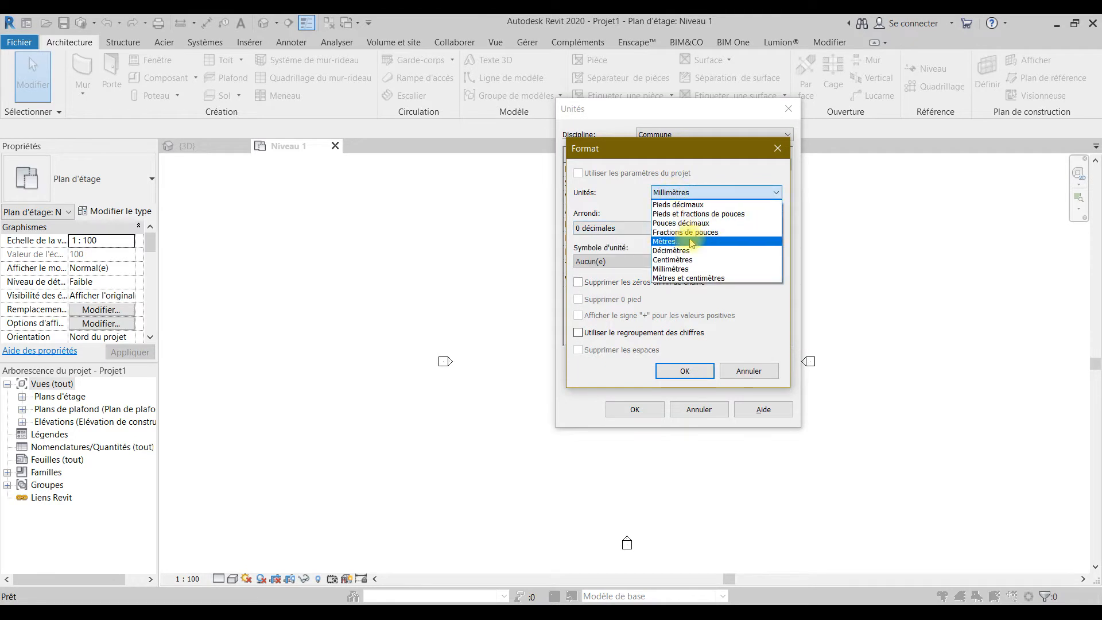
{"action": "left_click", "coordinate": [685, 247]}
{"action": "left_click", "coordinate": [607, 232]}
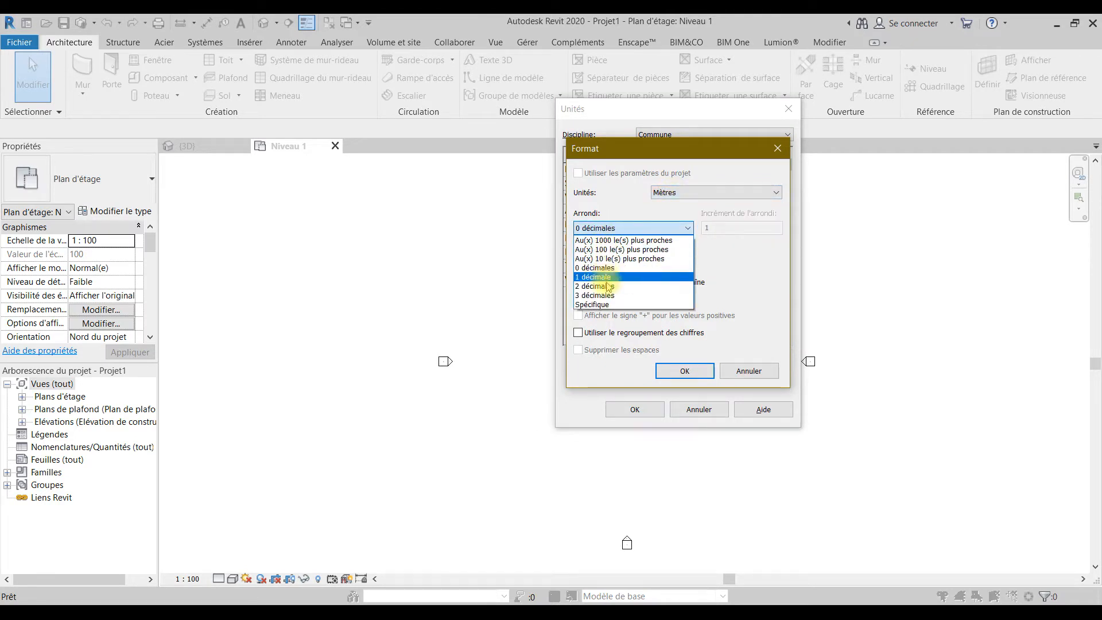
{"action": "left_click", "coordinate": [609, 284]}
{"action": "left_click", "coordinate": [705, 374]}
{"action": "left_click", "coordinate": [634, 408]}
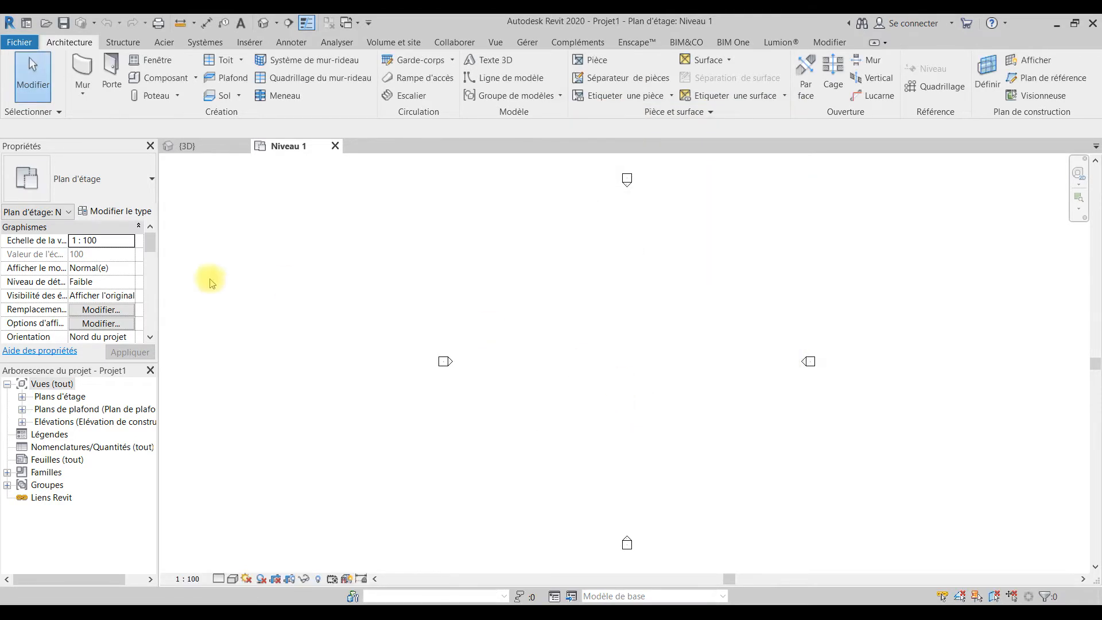
Step: Open the Sud elevation and set the elevation of level Niveau 2 to 3 m
{"action": "left_click", "coordinate": [22, 422]}
{"action": "double_click", "coordinate": [56, 471]}
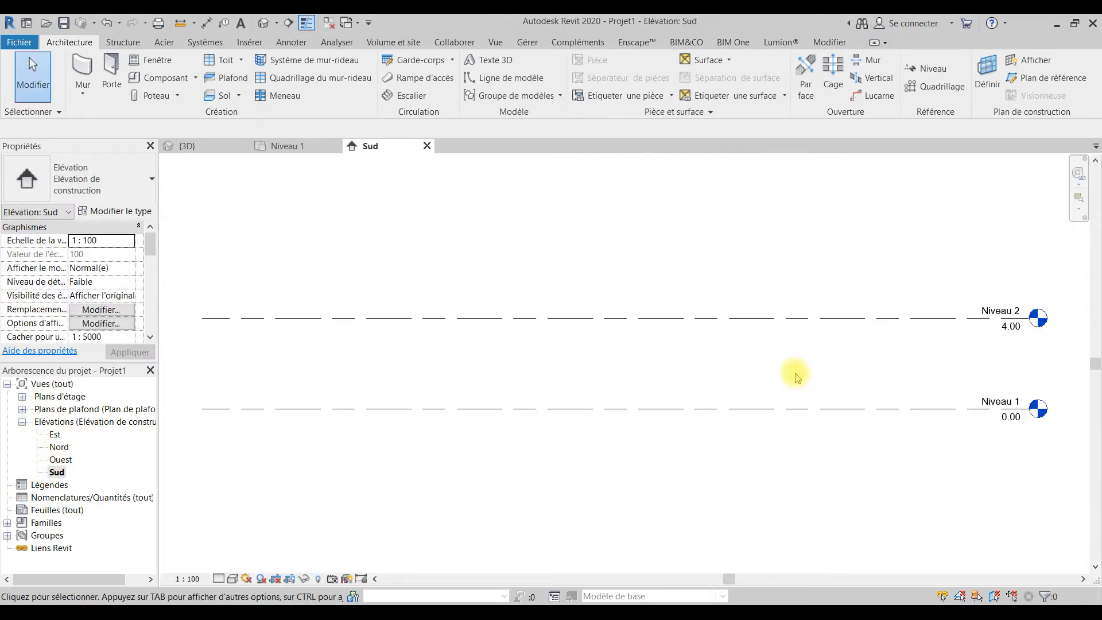
{"action": "left_click", "coordinate": [1011, 339]}
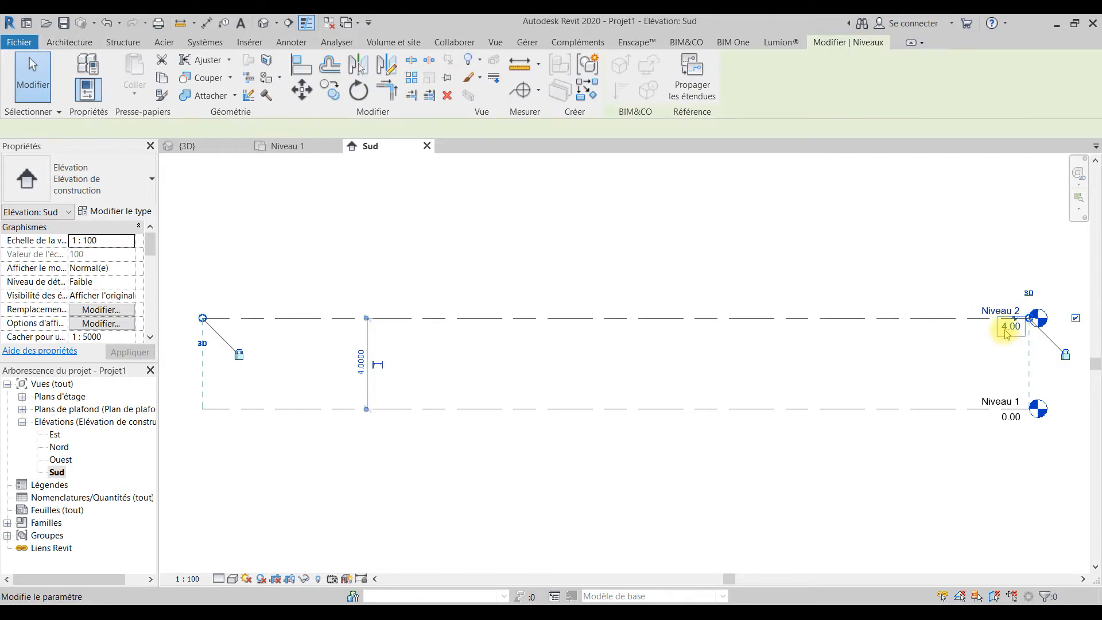
{"action": "left_click", "coordinate": [1006, 330]}
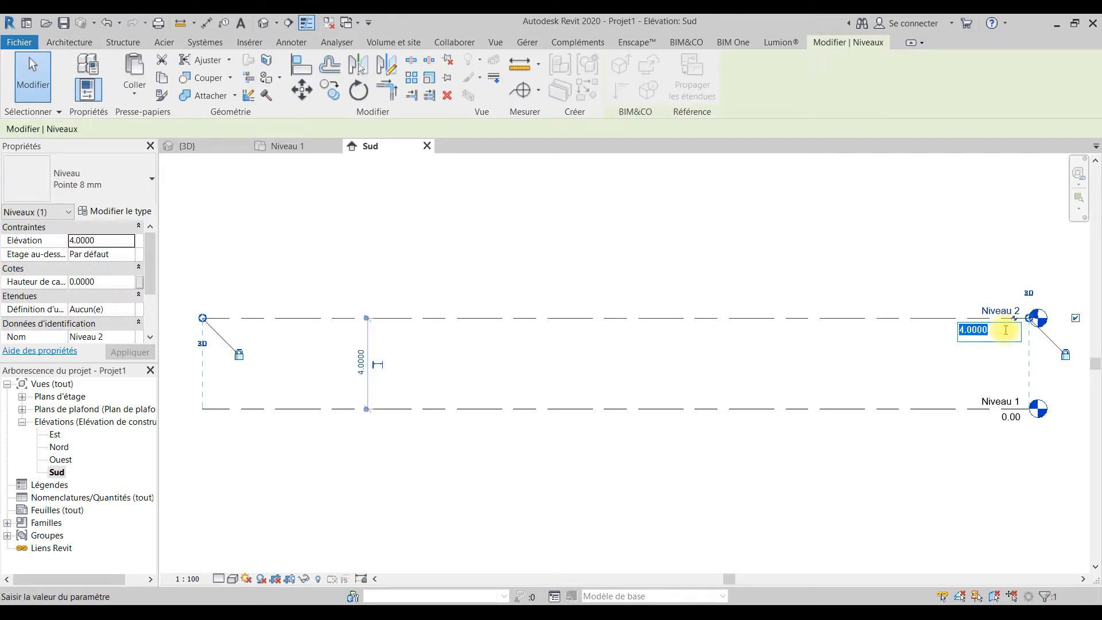
{"action": "type", "text": "3"}
{"action": "key", "text": "Return"}
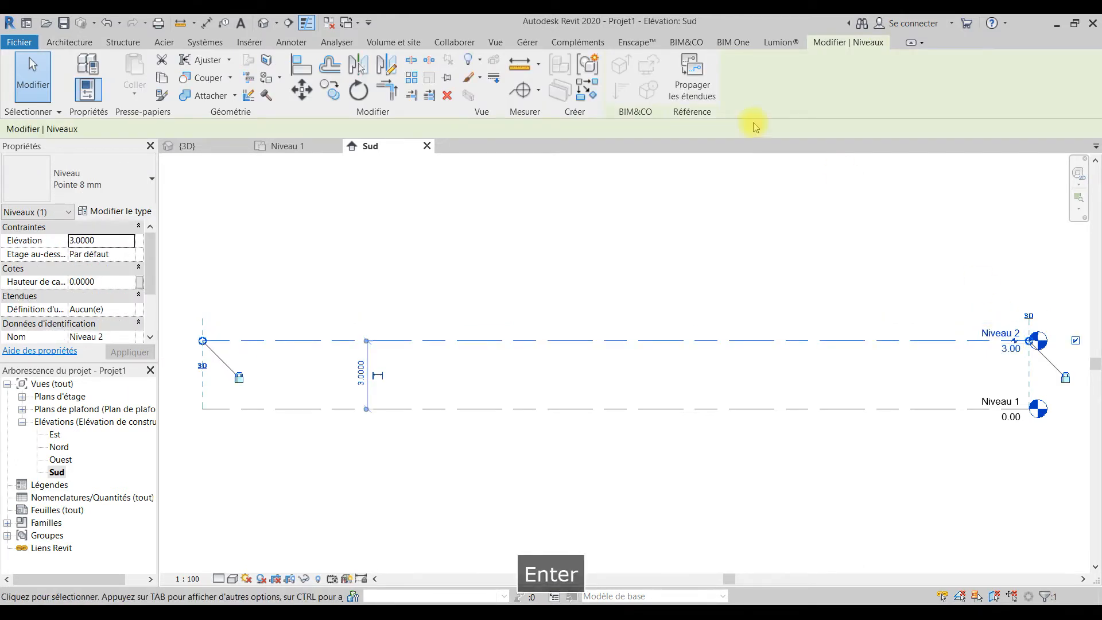
{"action": "left_click", "coordinate": [795, 216]}
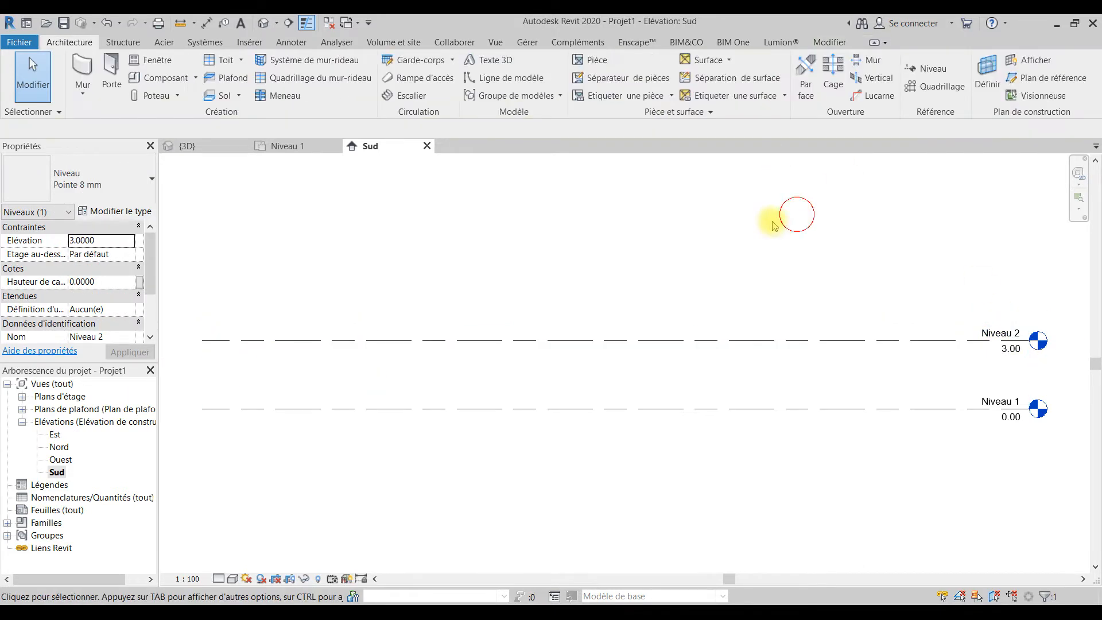
Step: Open the Niveau 1 floor plan
{"action": "left_click", "coordinate": [21, 396]}
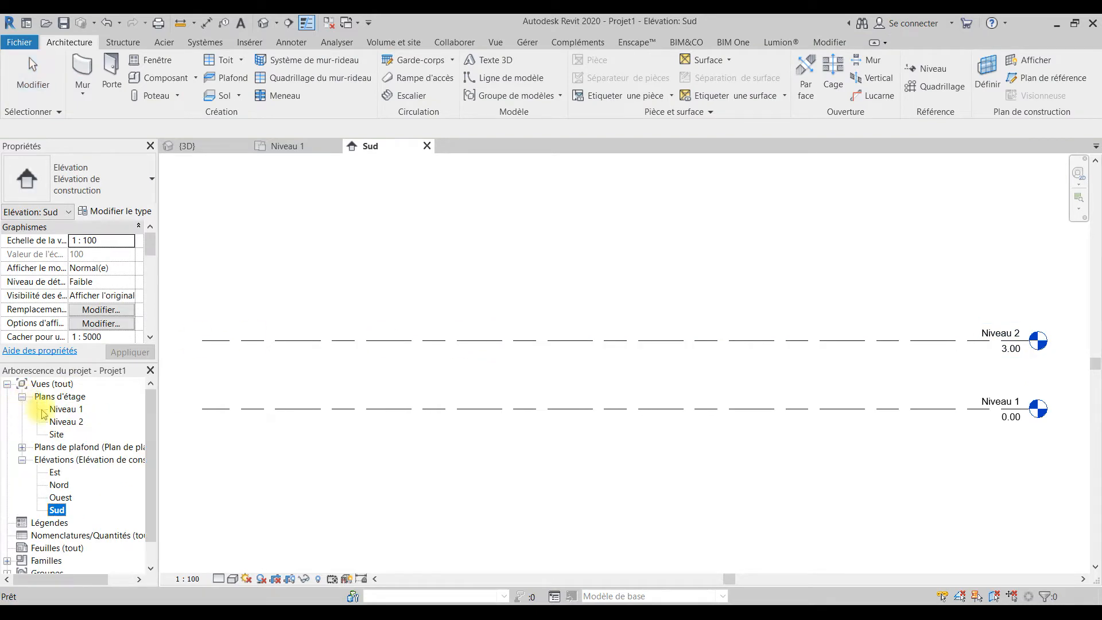
{"action": "double_click", "coordinate": [66, 408]}
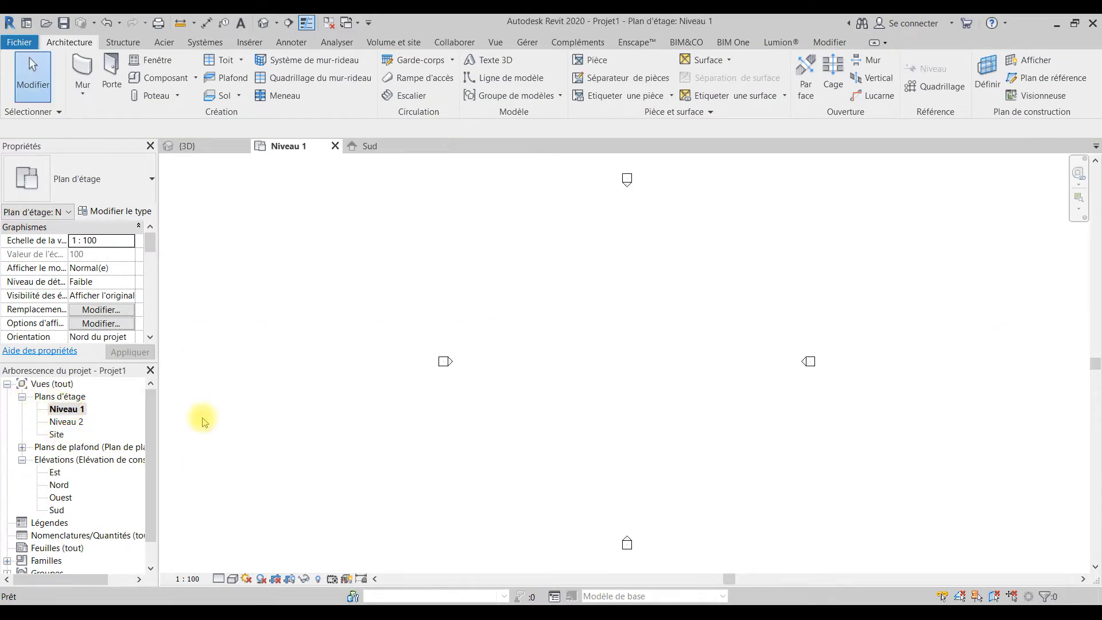
{"action": "middle_click_drag", "start_coordinate": [655, 406], "coordinate": [633, 419]}
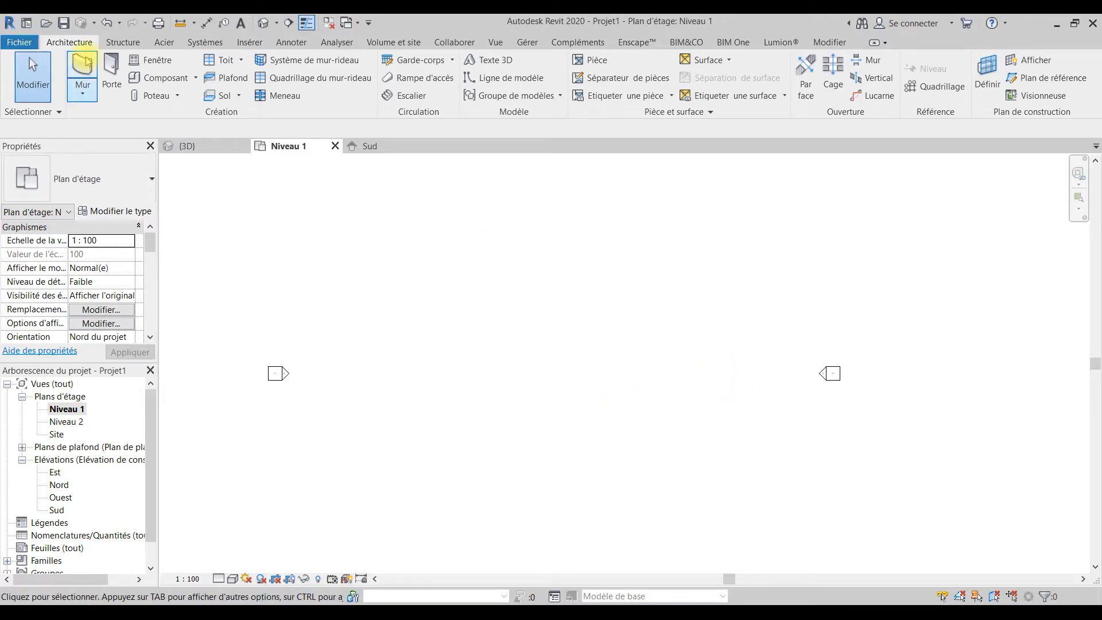
Step: Start a wall and set the Porteur/Ossature layer thickness of type Générique - 200 mm to 0.3 m
{"action": "left_click", "coordinate": [80, 79]}
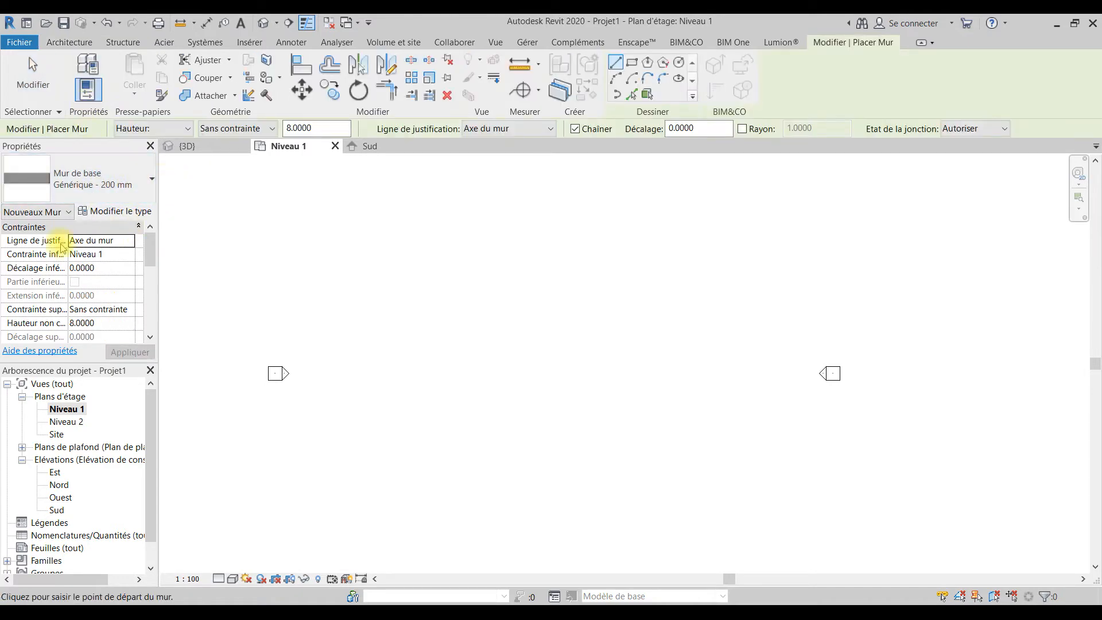
{"action": "left_click", "coordinate": [91, 211]}
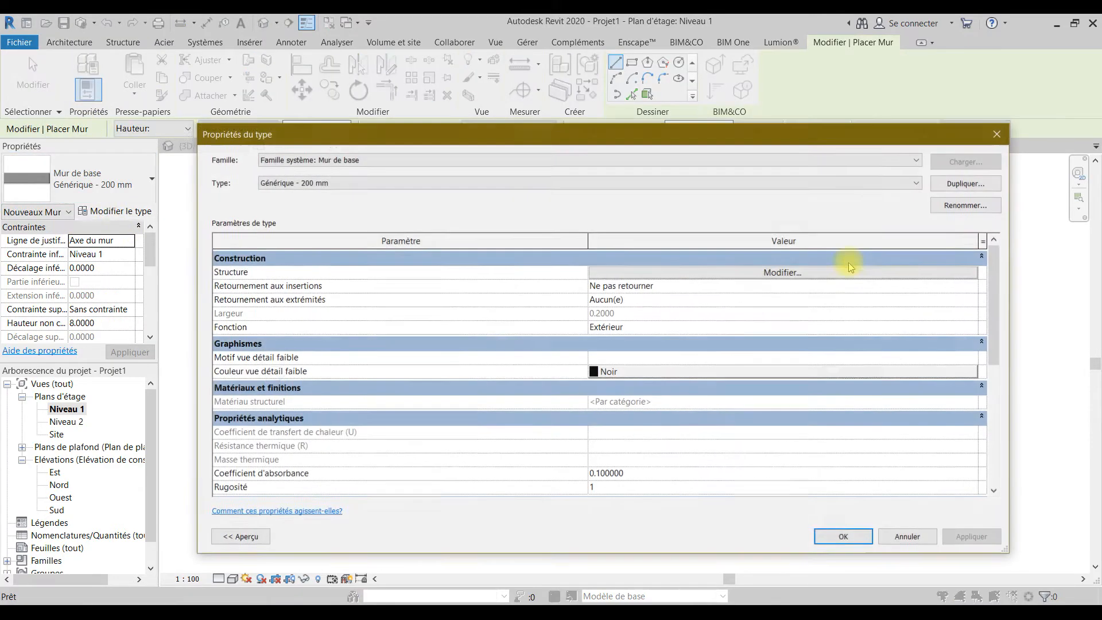
{"action": "left_click", "coordinate": [782, 272]}
{"action": "left_click", "coordinate": [589, 270]}
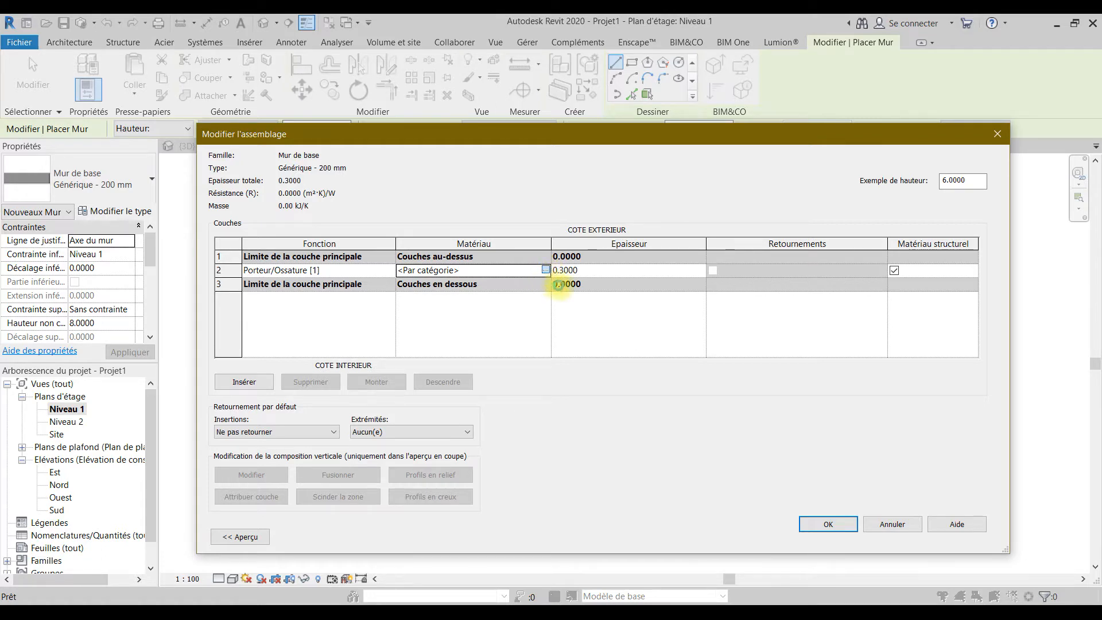
Step: Duplicate the Bardeau d'asphalte material and assign the copy to the wall type's Porteur/Ossature layer
{"action": "left_click", "coordinate": [538, 271]}
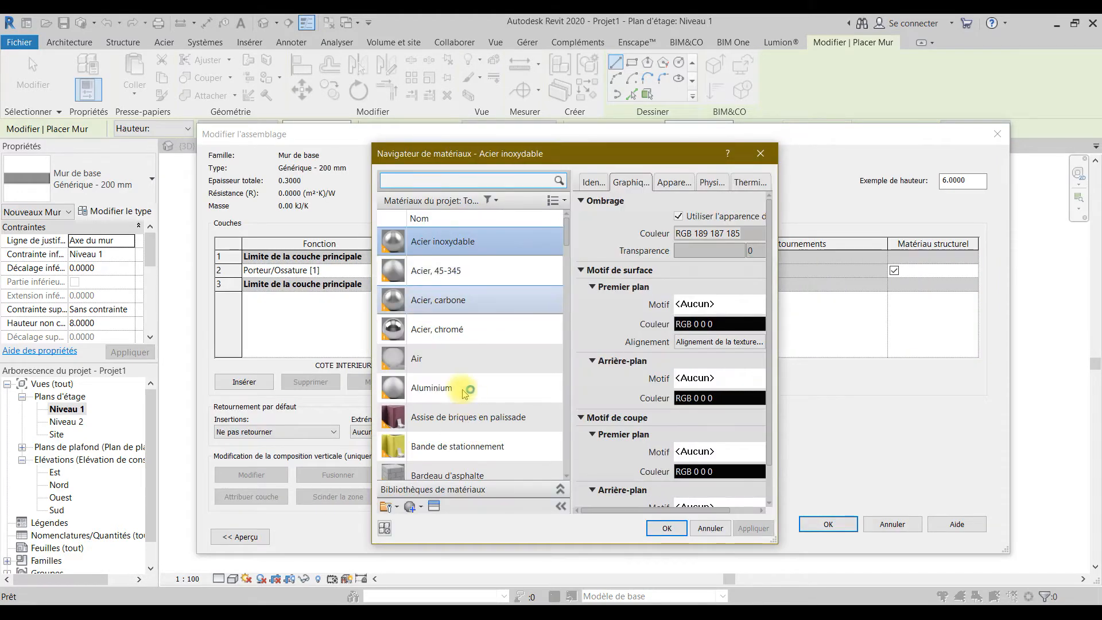
{"action": "scroll", "coordinate": [463, 461], "scroll_direction": "down", "scroll_amount": 3}
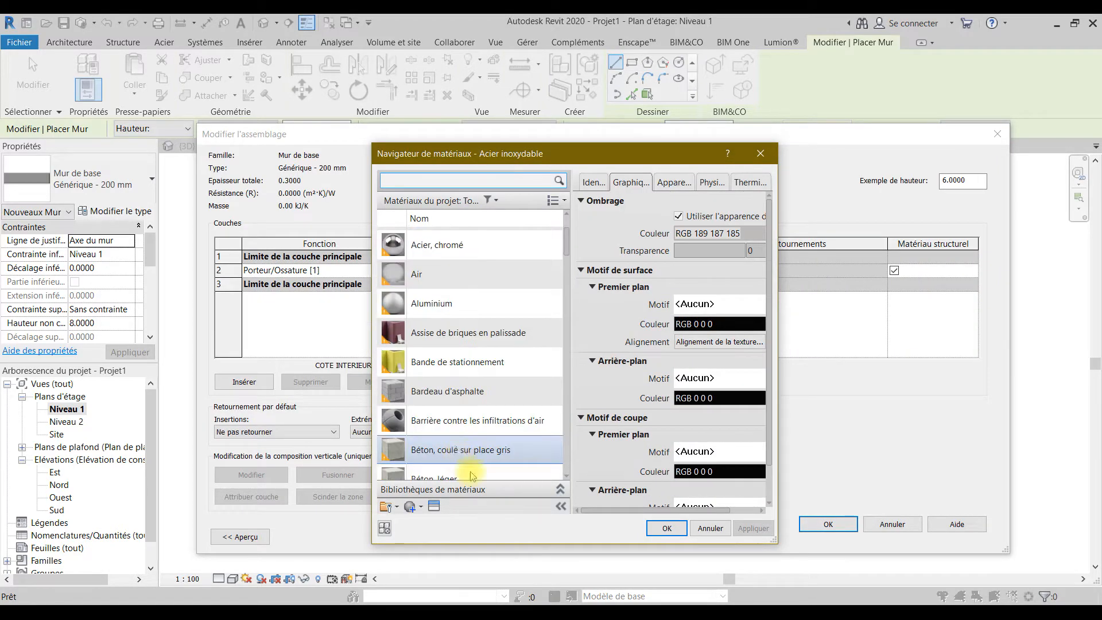
{"action": "right_click", "coordinate": [459, 382]}
{"action": "left_click", "coordinate": [496, 401]}
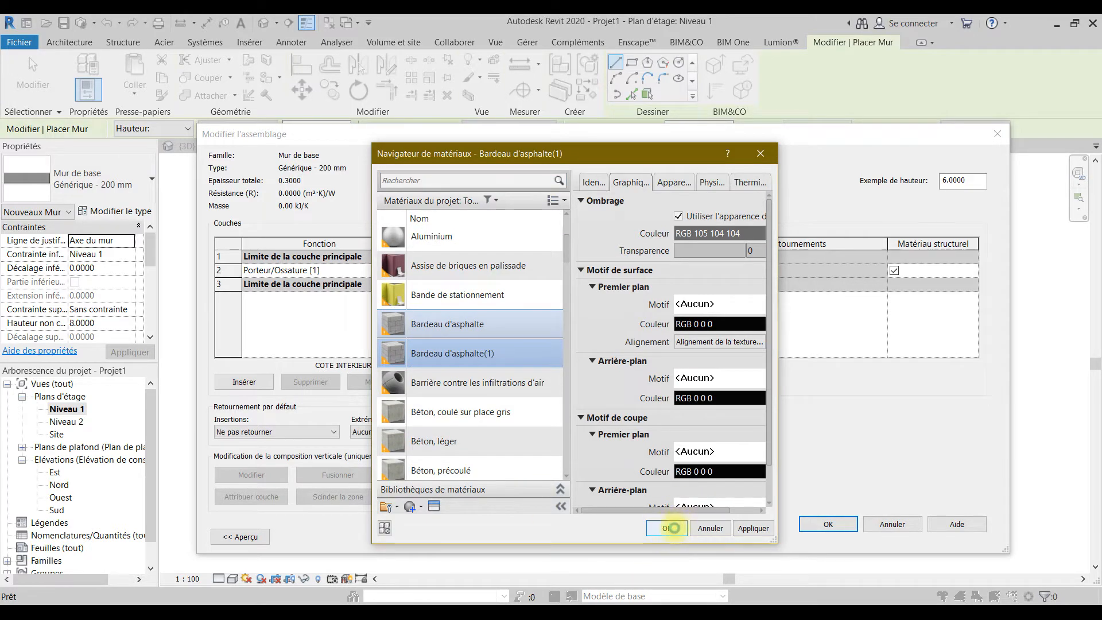
{"action": "left_click", "coordinate": [671, 528]}
{"action": "left_click", "coordinate": [826, 524]}
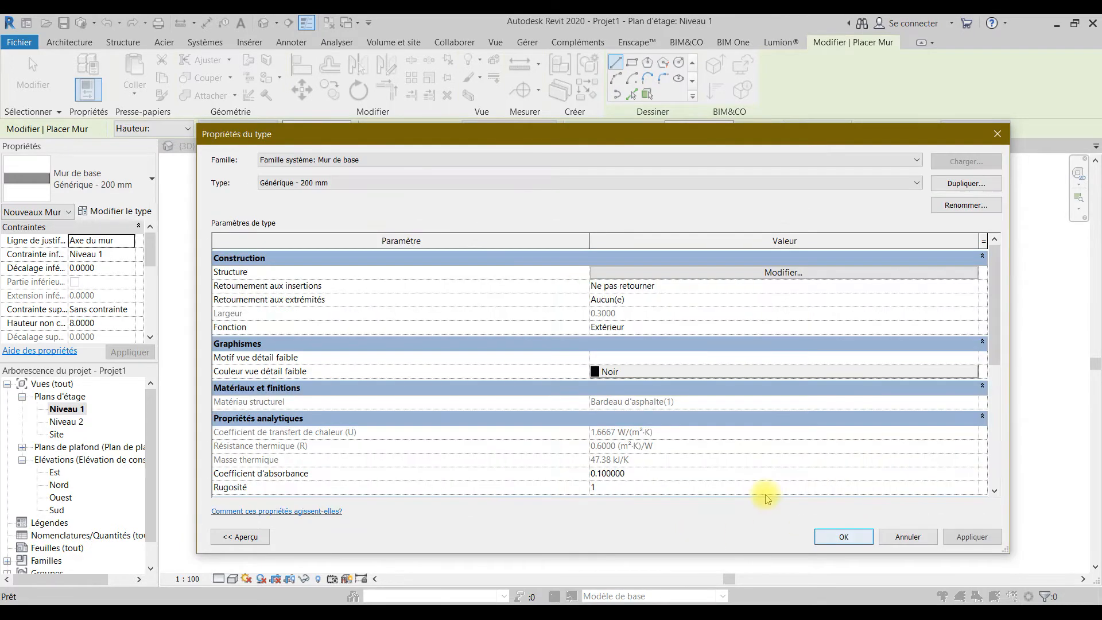
{"action": "left_click", "coordinate": [832, 536]}
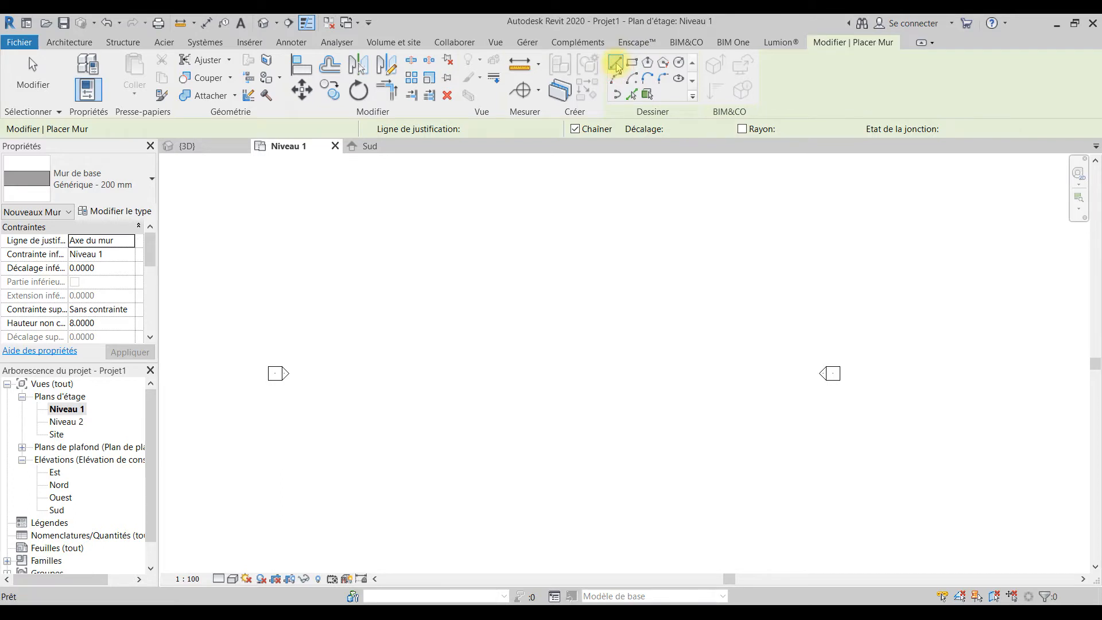
Step: Draw a straight horizontal wall 6.4 m long between the side elevation markers
{"action": "left_click", "coordinate": [438, 383]}
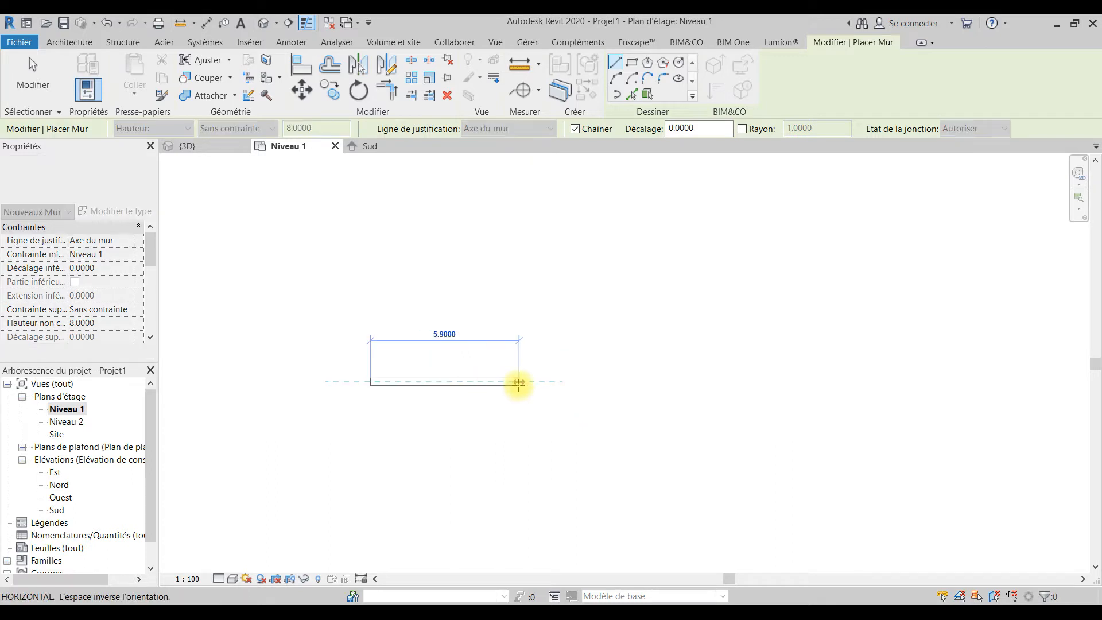
{"action": "type", "text": "6.4"}
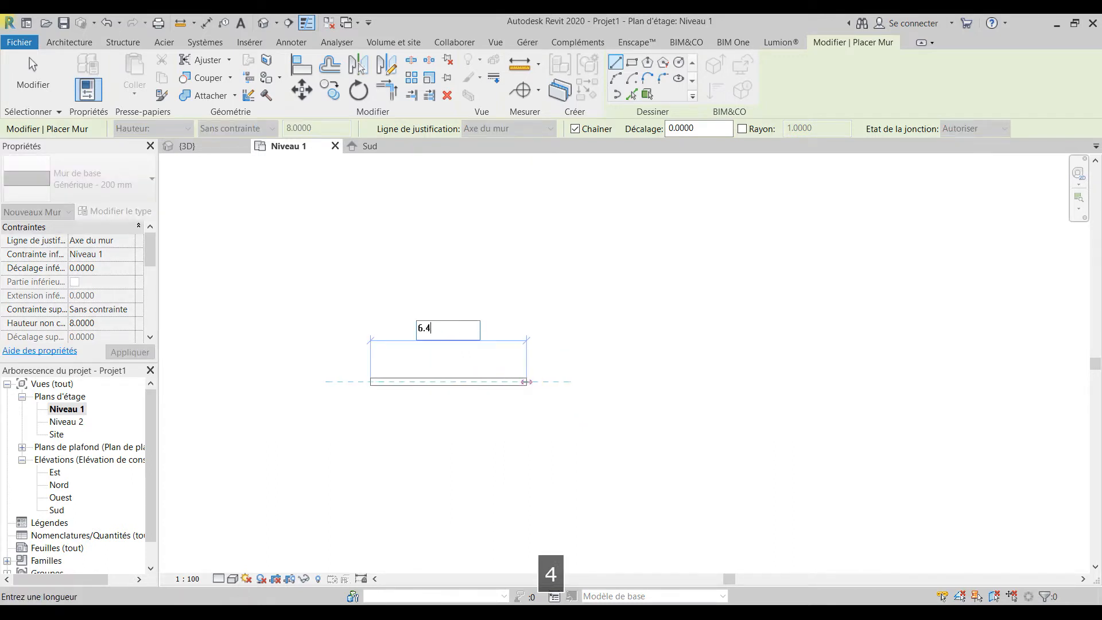
{"action": "key", "text": "Return"}
{"action": "key", "text": "Escape"}
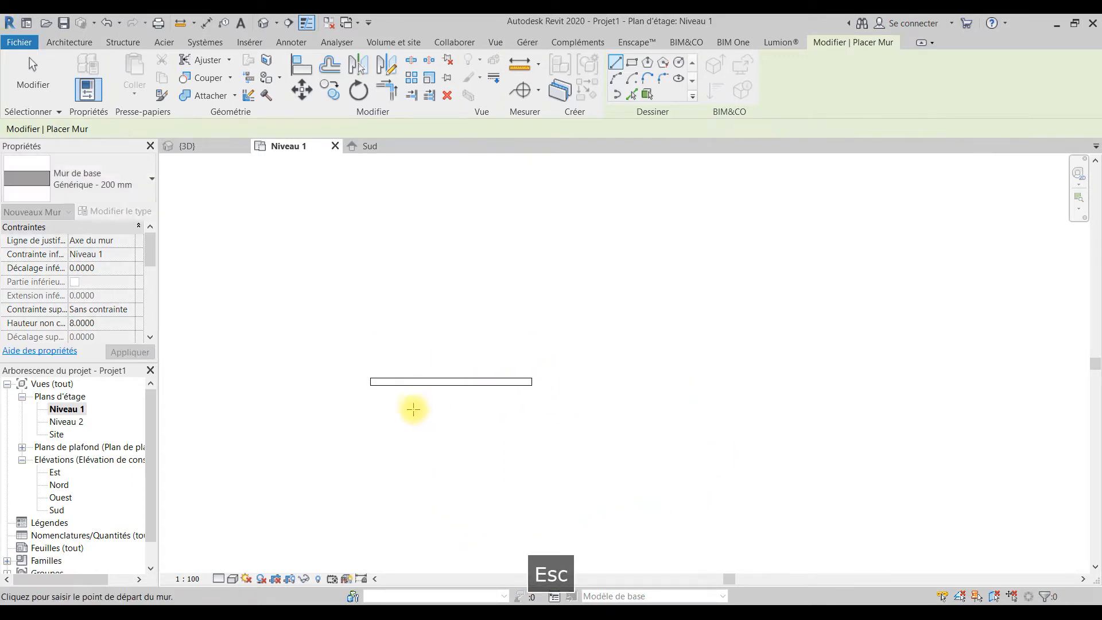
{"action": "key", "text": "Escape"}
{"action": "left_click", "coordinate": [405, 381]}
{"action": "scroll", "coordinate": [403, 381], "scroll_direction": "up", "scroll_amount": 3}
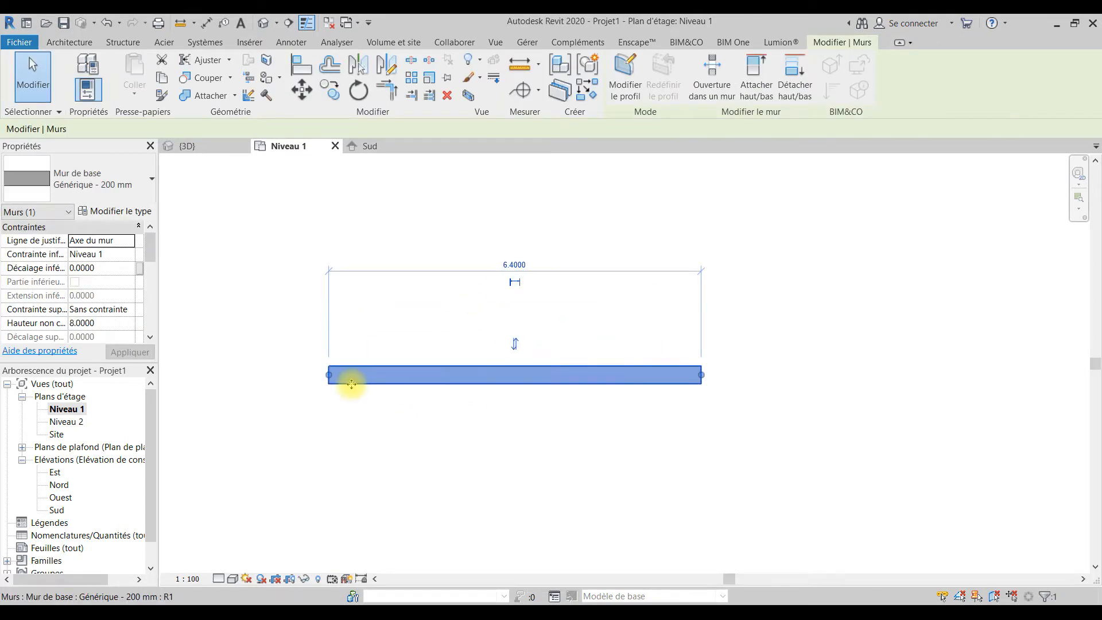
{"action": "left_click", "coordinate": [631, 72]}
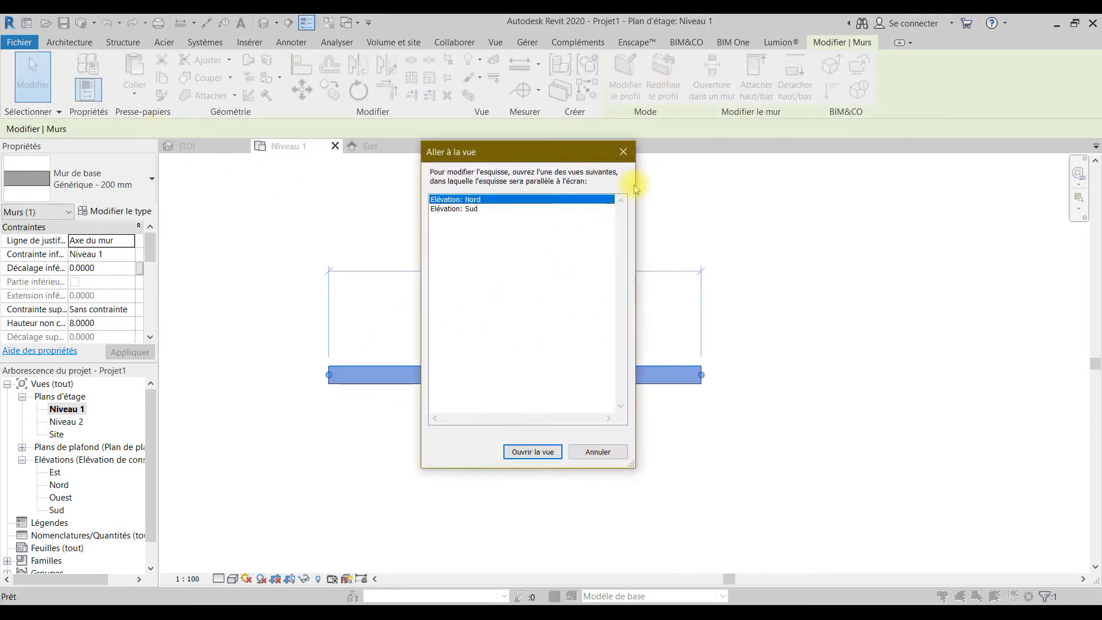
{"action": "left_click", "coordinate": [623, 152]}
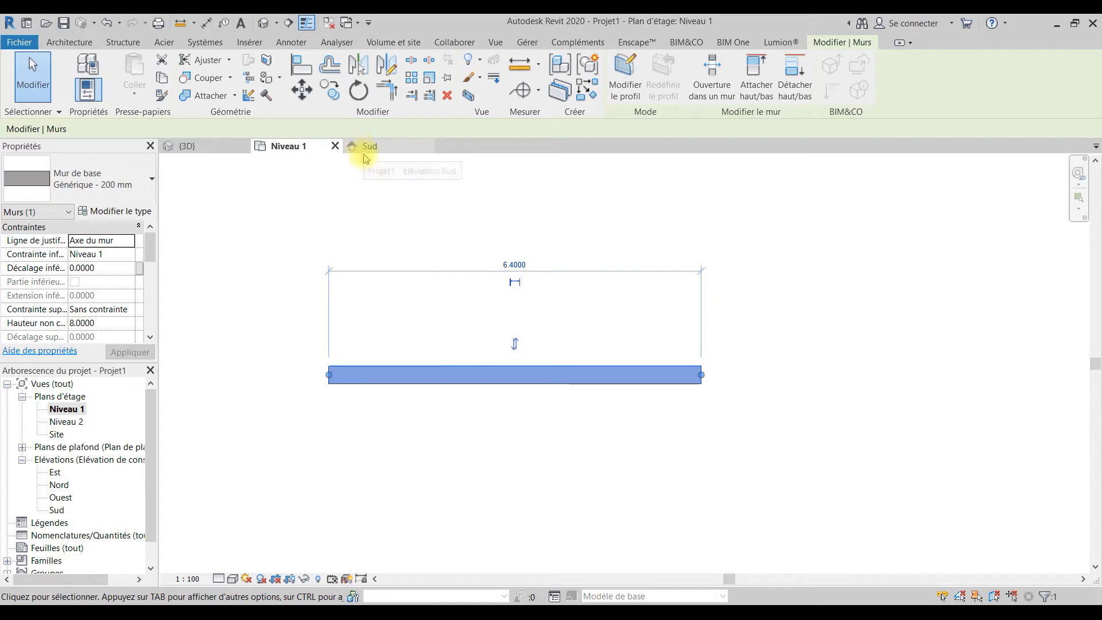
Step: Open a 3D view and set the wall's top constraint to Jusqu'au niveau: Niveau 2
{"action": "left_click", "coordinate": [495, 42]}
{"action": "left_click", "coordinate": [476, 72]}
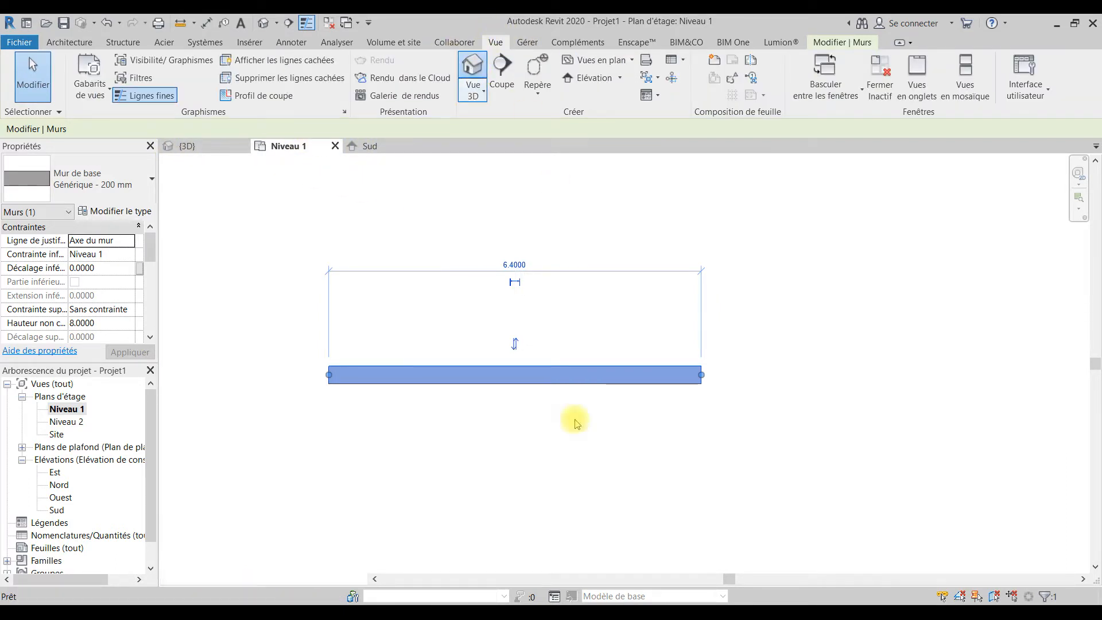
{"action": "middle_click_drag", "start_coordinate": [586, 369], "coordinate": [611, 372], "text": "shift"}
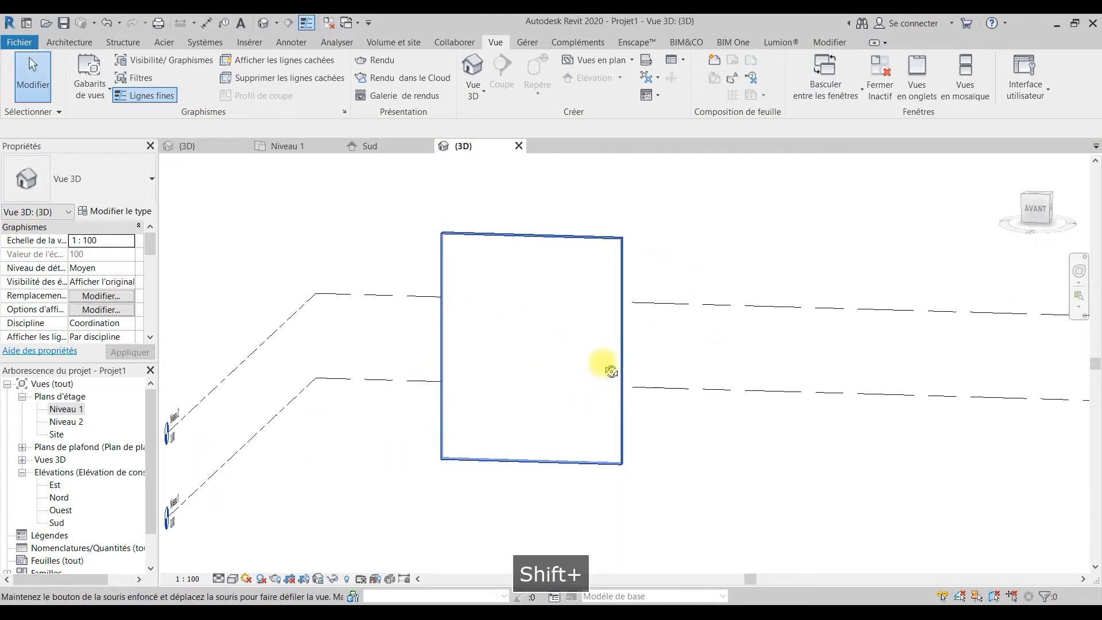
{"action": "left_click", "coordinate": [576, 237]}
{"action": "left_click", "coordinate": [134, 310]}
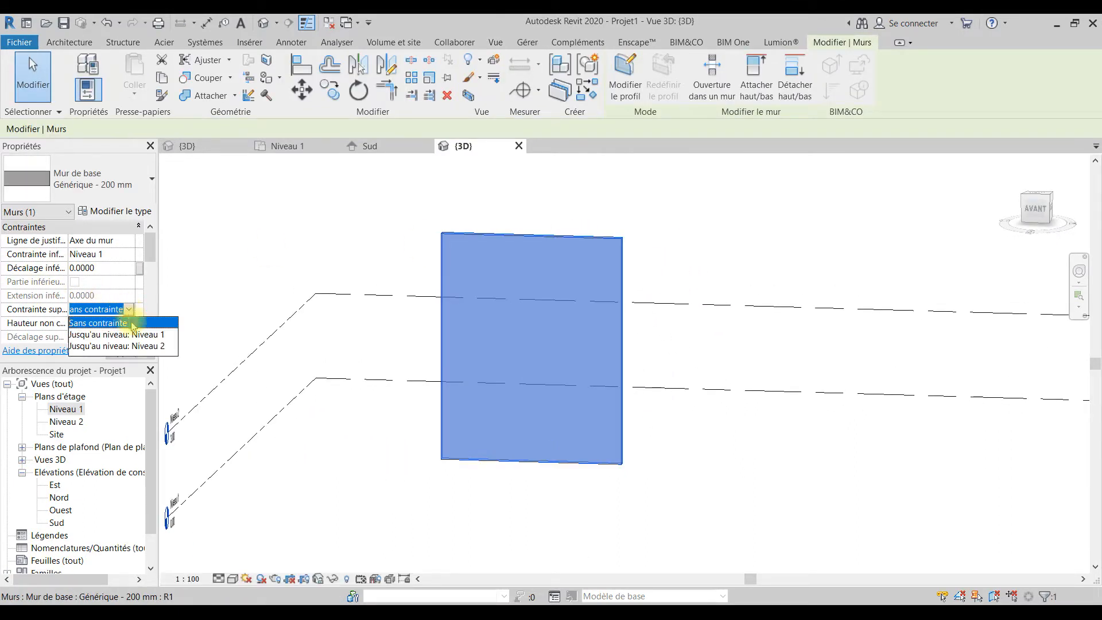
{"action": "left_click", "coordinate": [157, 346]}
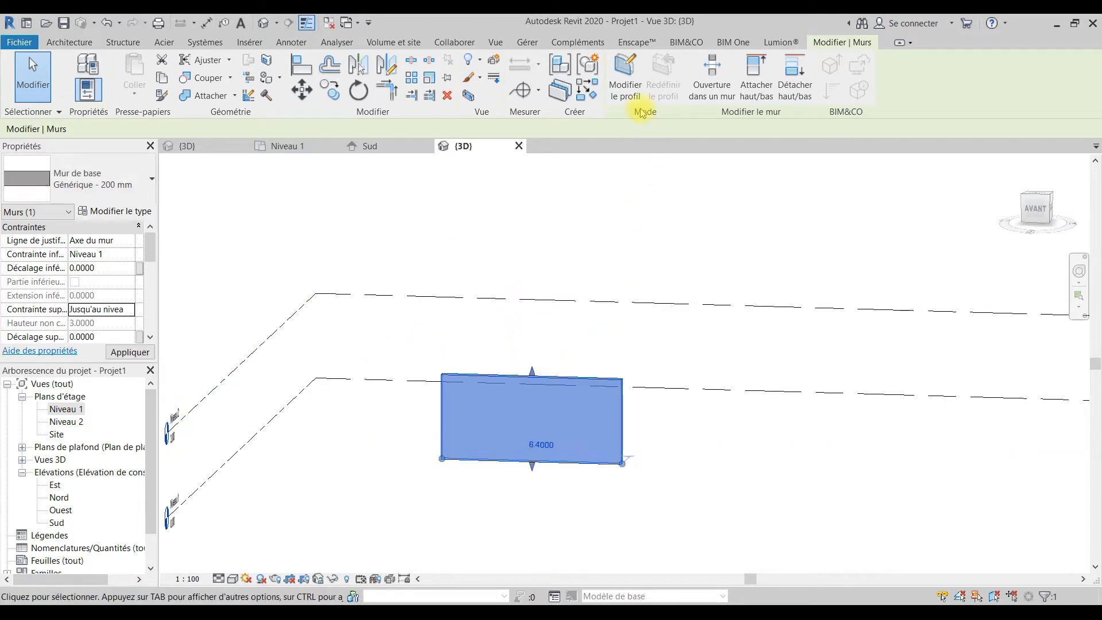
Step: Open the wall's profile sketch for editing and face it in the AVANT view
{"action": "left_click", "coordinate": [631, 92]}
{"action": "mouse_move", "coordinate": [504, 475]}
{"action": "middle_mouse_down", "text": "shift"}
{"action": "mouse_move", "coordinate": [593, 464]}
{"action": "mouse_move", "coordinate": [634, 418]}
{"action": "middle_mouse_up", "text": "shift"}
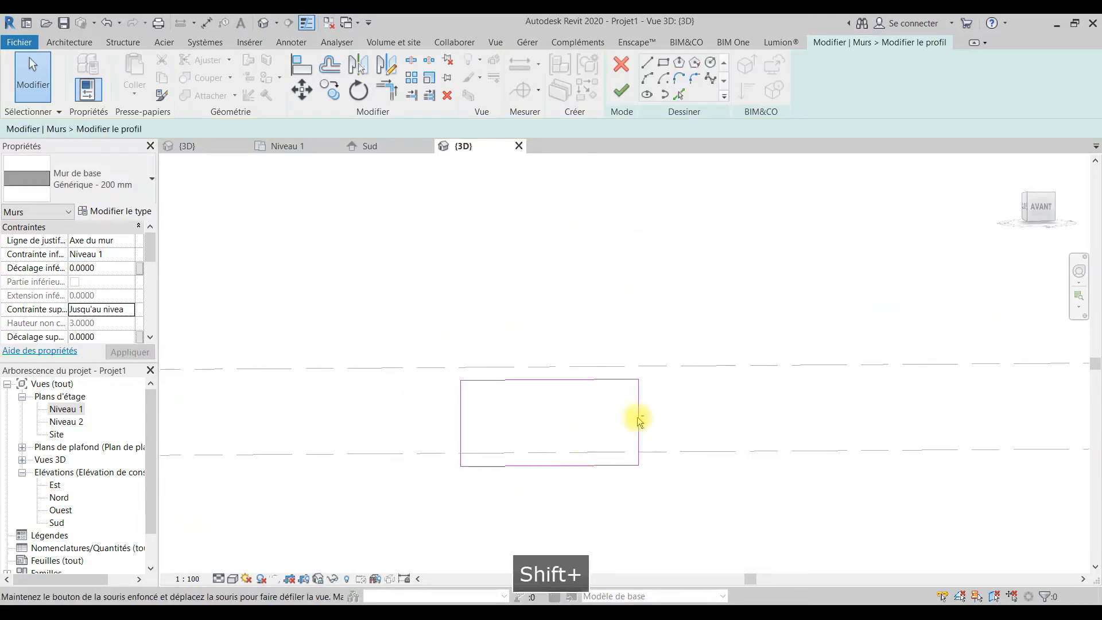
{"action": "left_click", "coordinate": [1043, 211]}
{"action": "scroll", "coordinate": [542, 360], "scroll_direction": "up", "scroll_amount": 5}
{"action": "middle_click_drag", "start_coordinate": [542, 360], "coordinate": [836, 364]}
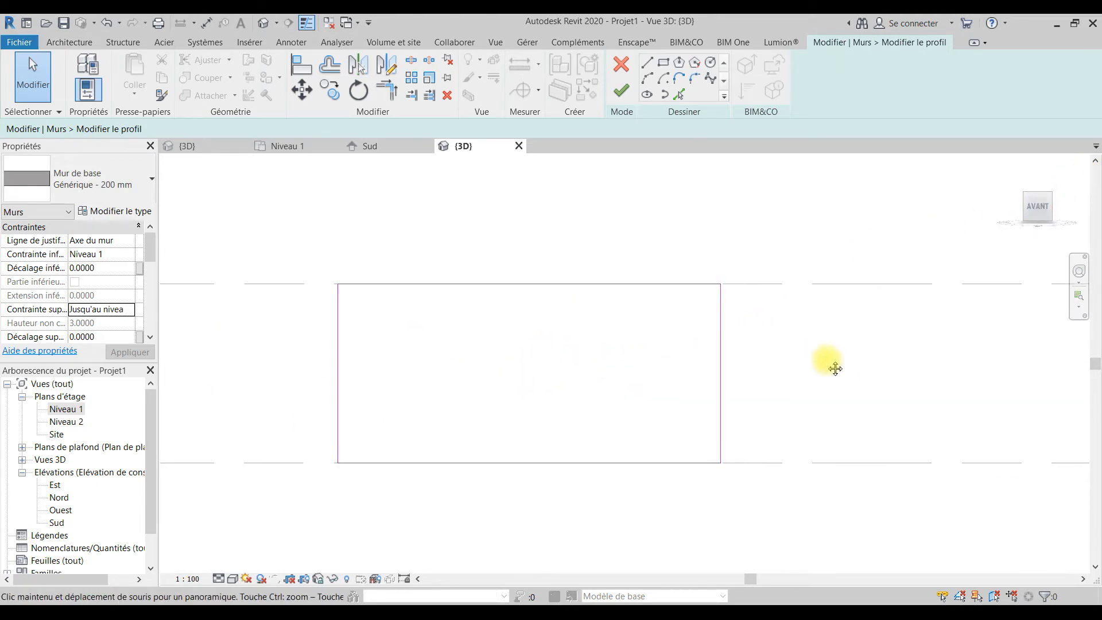
Step: Check the dimensions of the wall profile's upper and left edges
{"action": "left_click", "coordinate": [434, 283]}
{"action": "scroll", "coordinate": [359, 352], "scroll_direction": "up", "scroll_amount": 2}
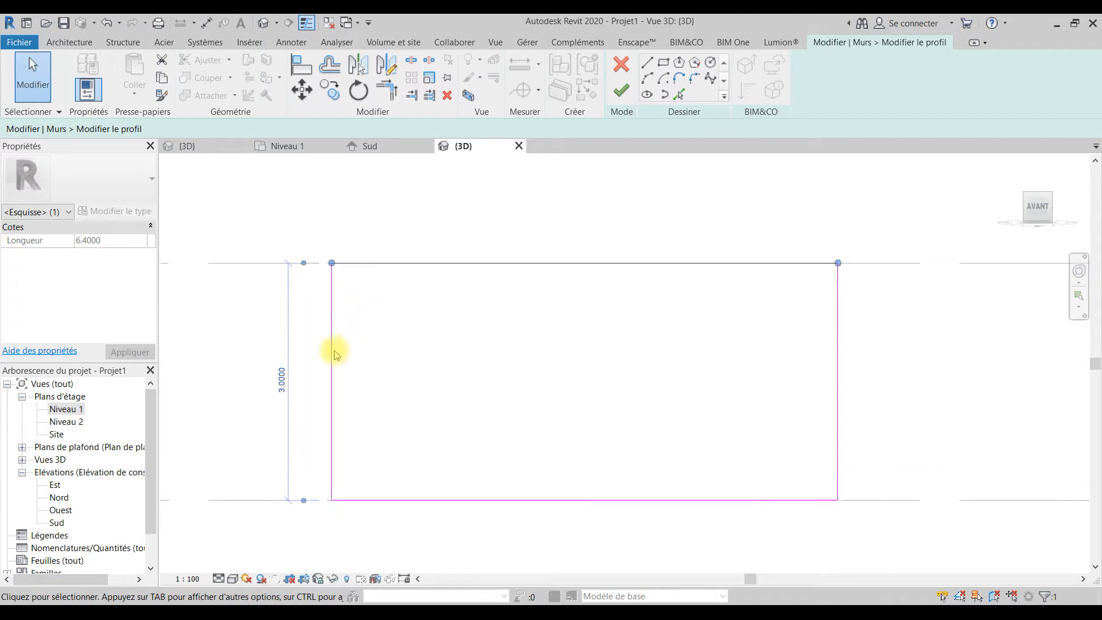
{"action": "left_click", "coordinate": [331, 344]}
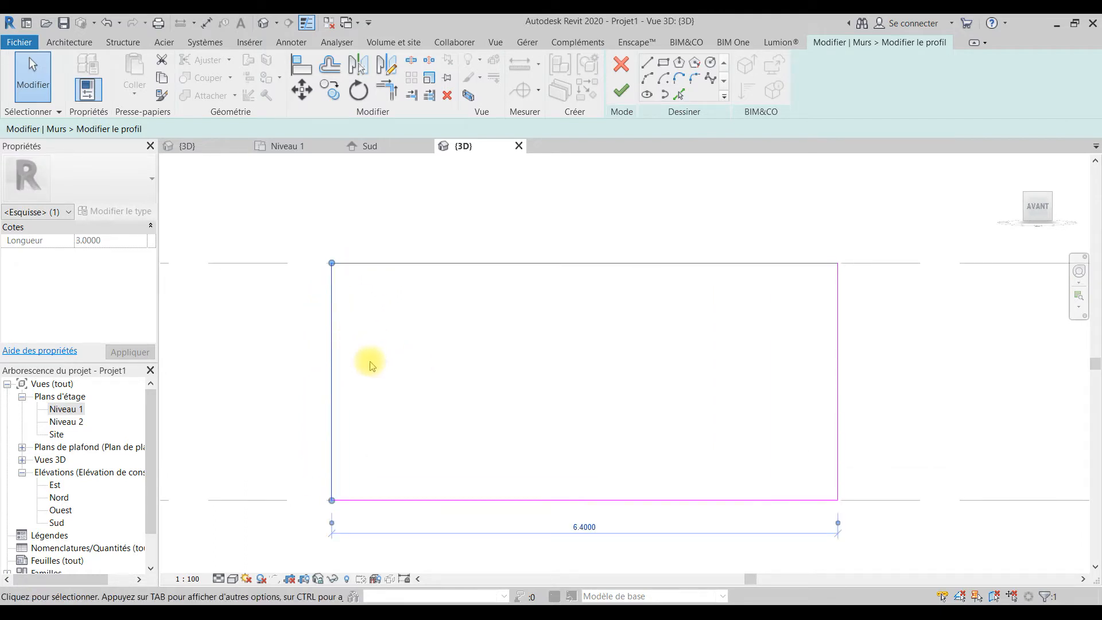
Step: Offset copies of the wall profile's left and right edges 0.3 m inward
{"action": "left_click", "coordinate": [328, 64]}
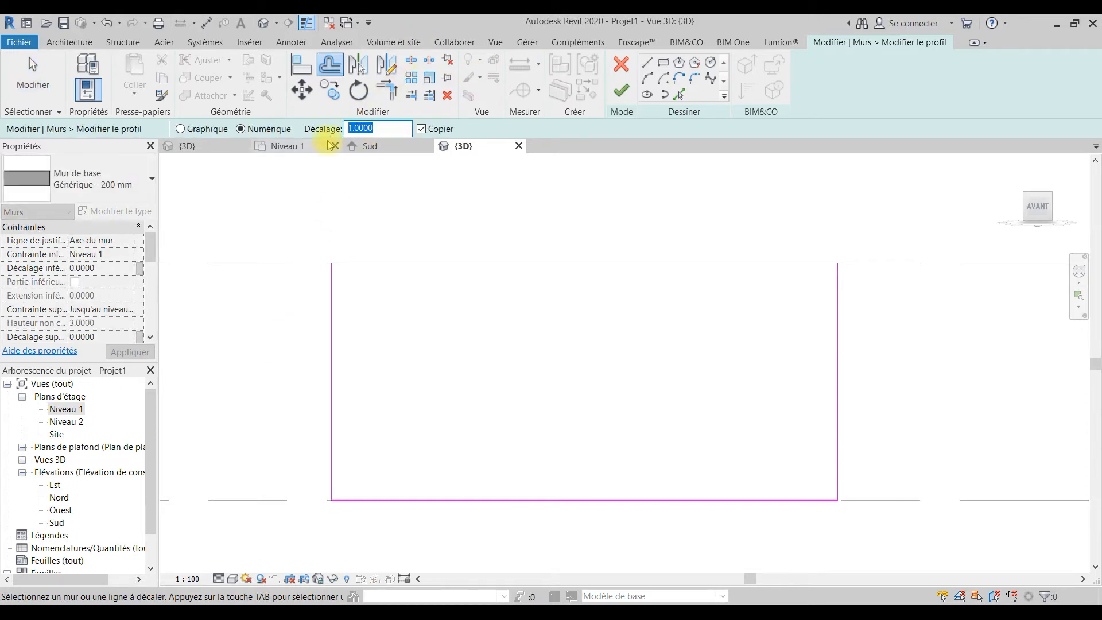
{"action": "type", "text": "0."}
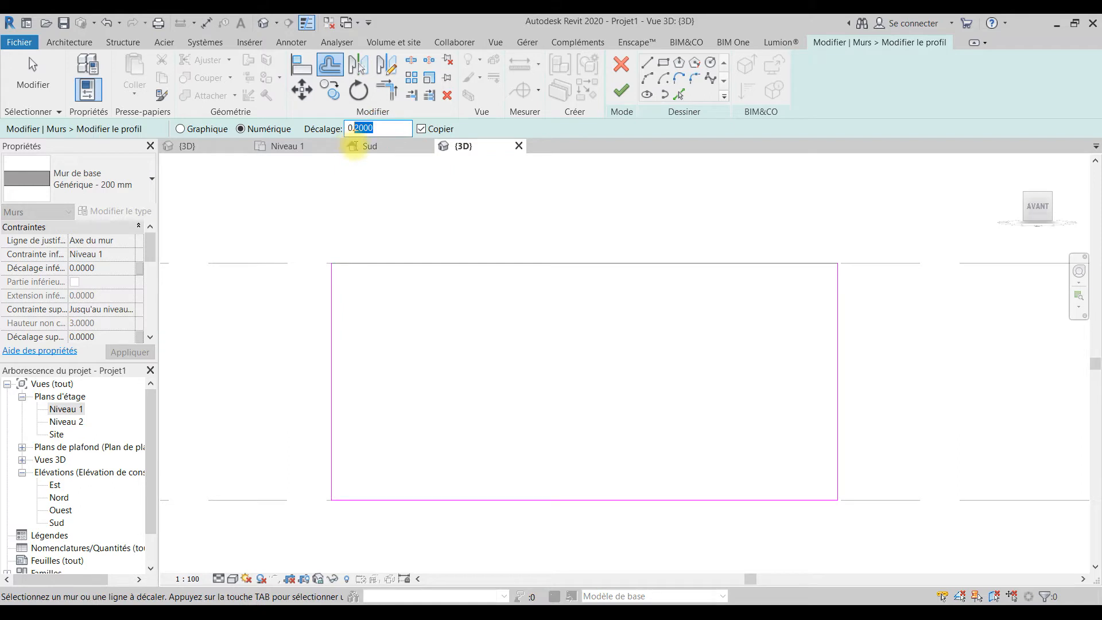
{"action": "type", "text": "3"}
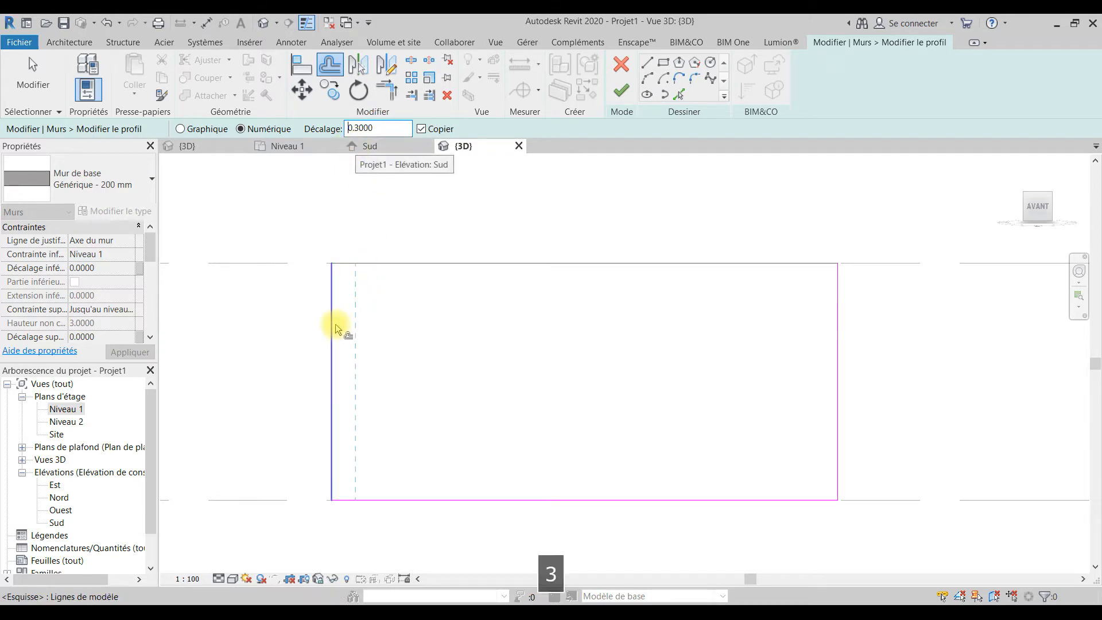
{"action": "left_click", "coordinate": [332, 331]}
{"action": "left_click", "coordinate": [835, 404]}
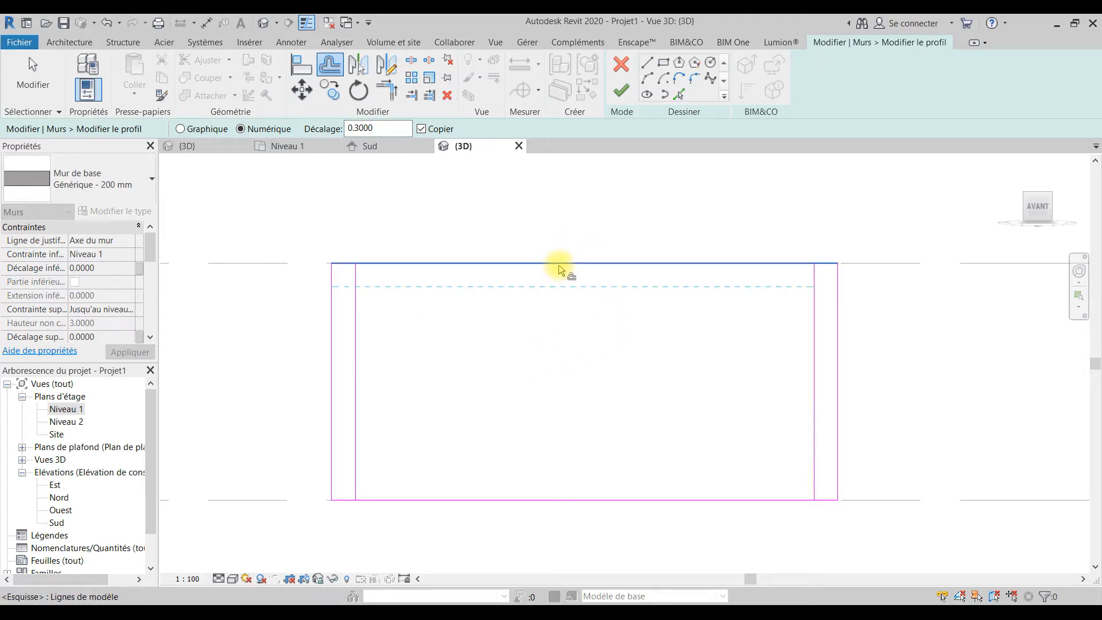
{"action": "key", "text": "Escape"}
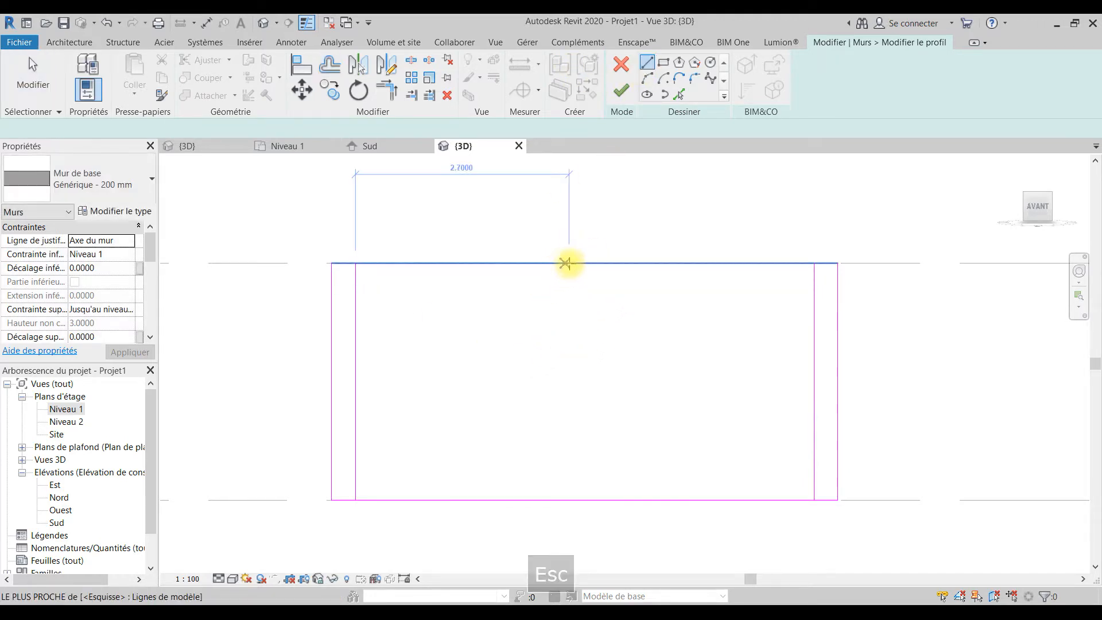
Step: Draw a vertical line joining the midpoints of the profile's upper and lower edges
{"action": "left_click", "coordinate": [584, 264]}
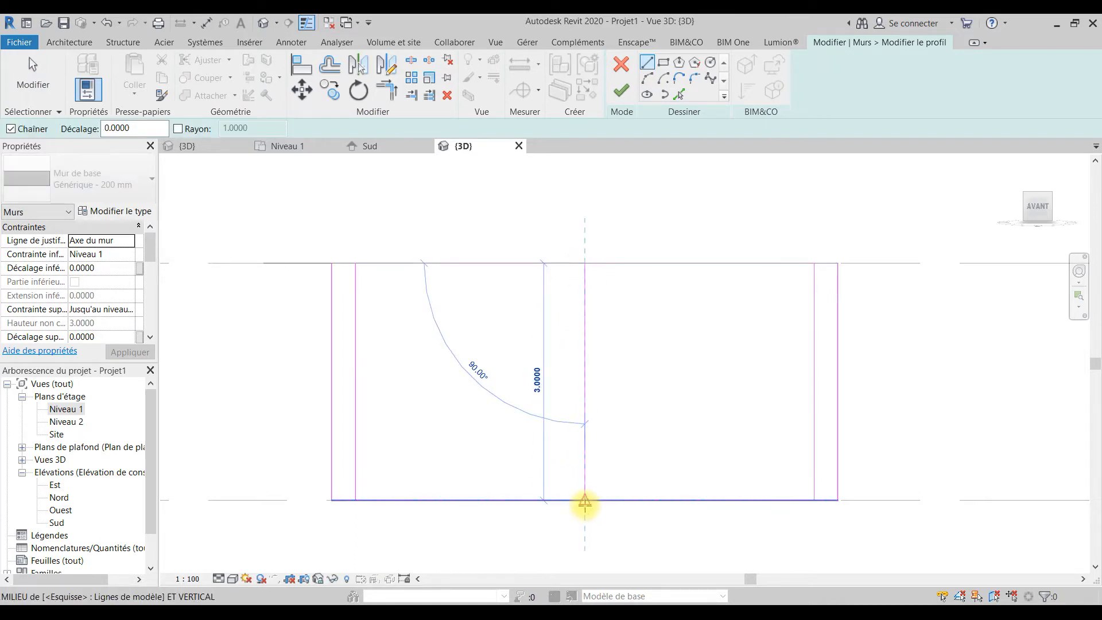
{"action": "left_click", "coordinate": [584, 500]}
{"action": "key", "text": "Escape"}
{"action": "key", "text": "Escape"}
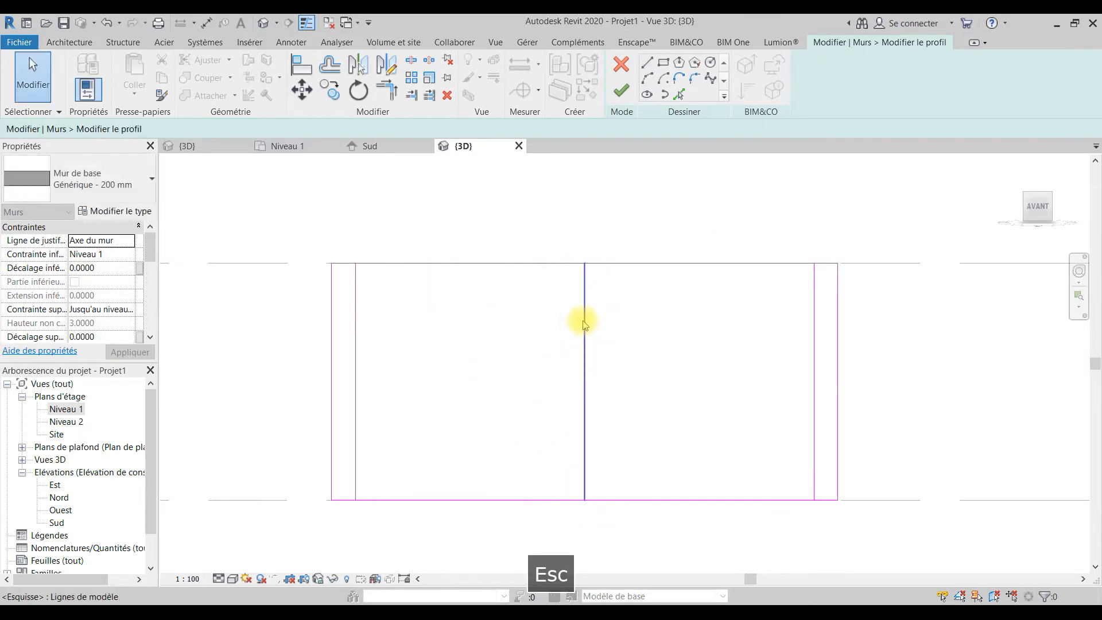
Step: Offset copies of the vertical centre line 0.15 m to both sides
{"action": "left_click", "coordinate": [583, 319]}
{"action": "middle_click_drag", "start_coordinate": [598, 303], "coordinate": [597, 282]}
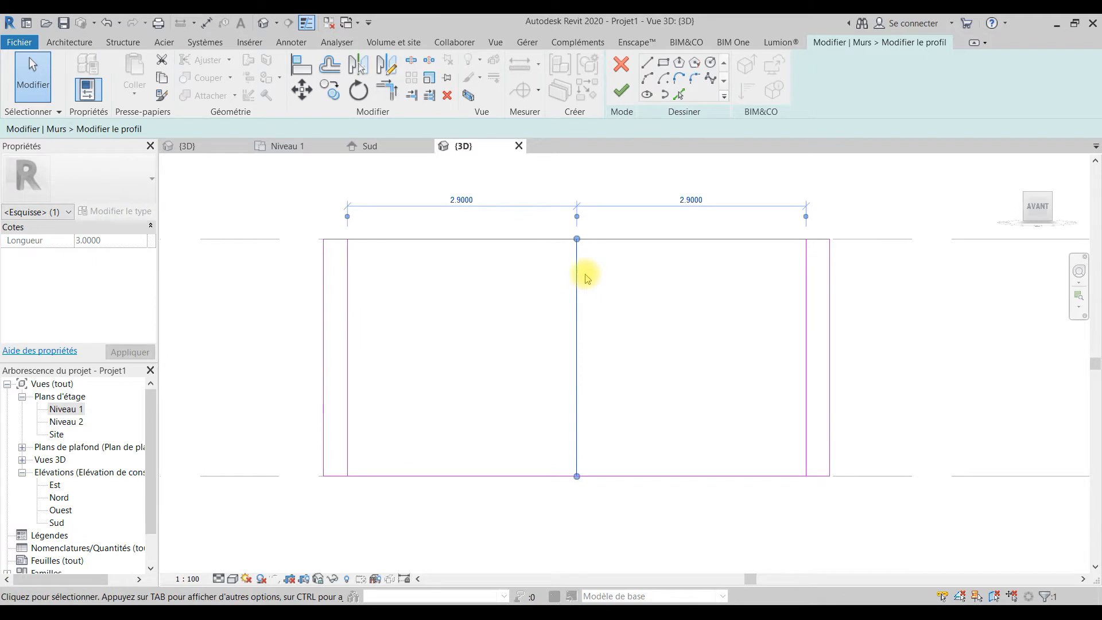
{"action": "scroll", "coordinate": [585, 271], "scroll_direction": "up", "scroll_amount": 2}
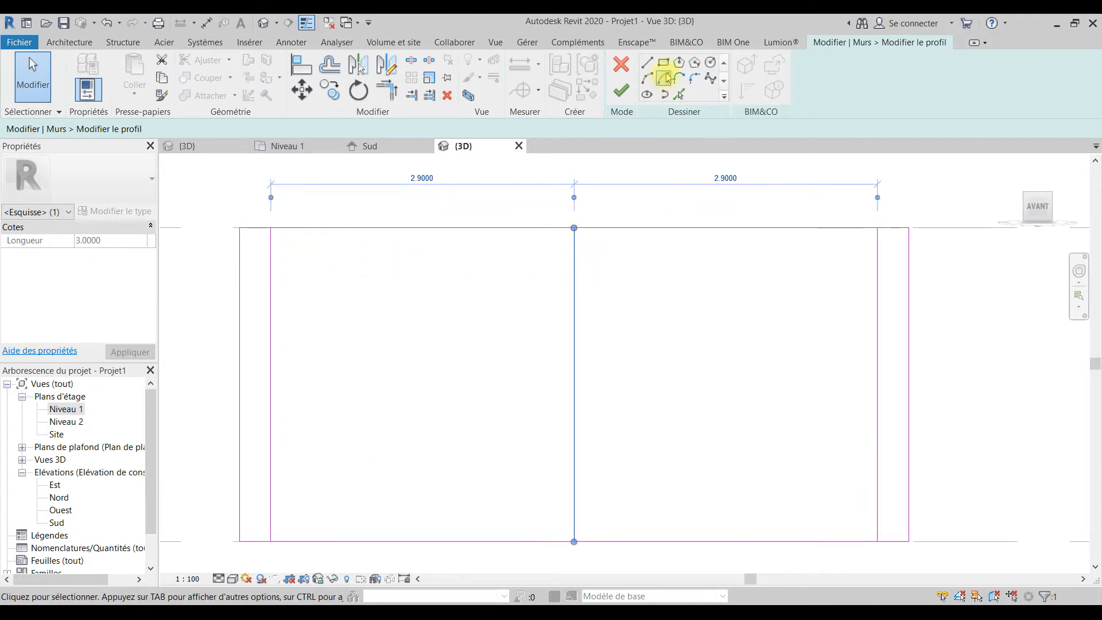
{"action": "left_click", "coordinate": [330, 64]}
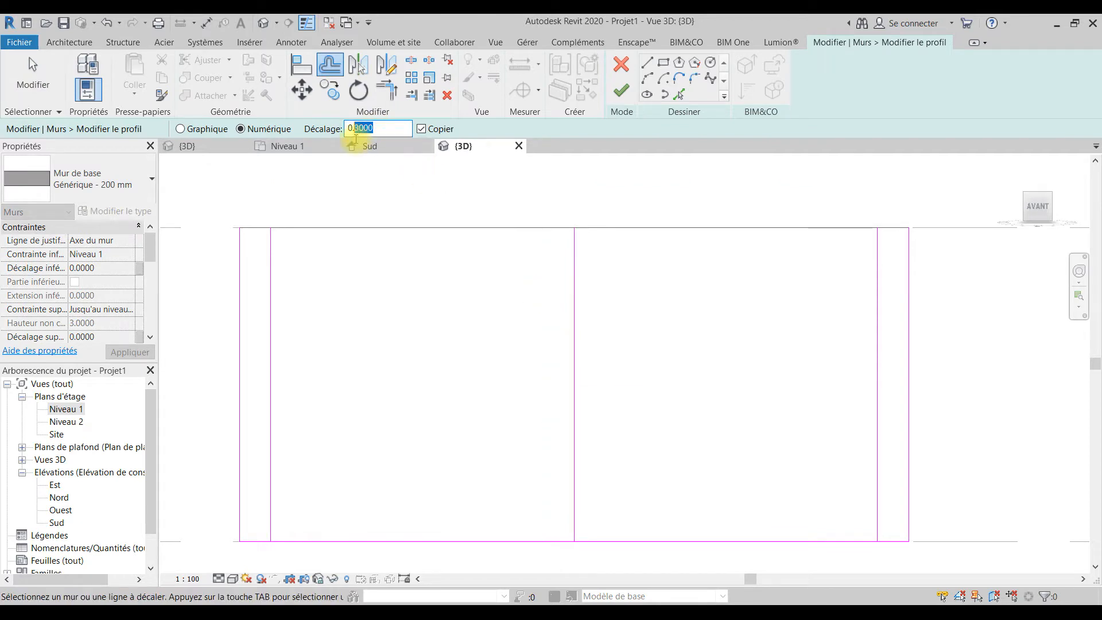
{"action": "type", "text": "0.15"}
{"action": "left_click", "coordinate": [579, 303]}
{"action": "left_click", "coordinate": [570, 312]}
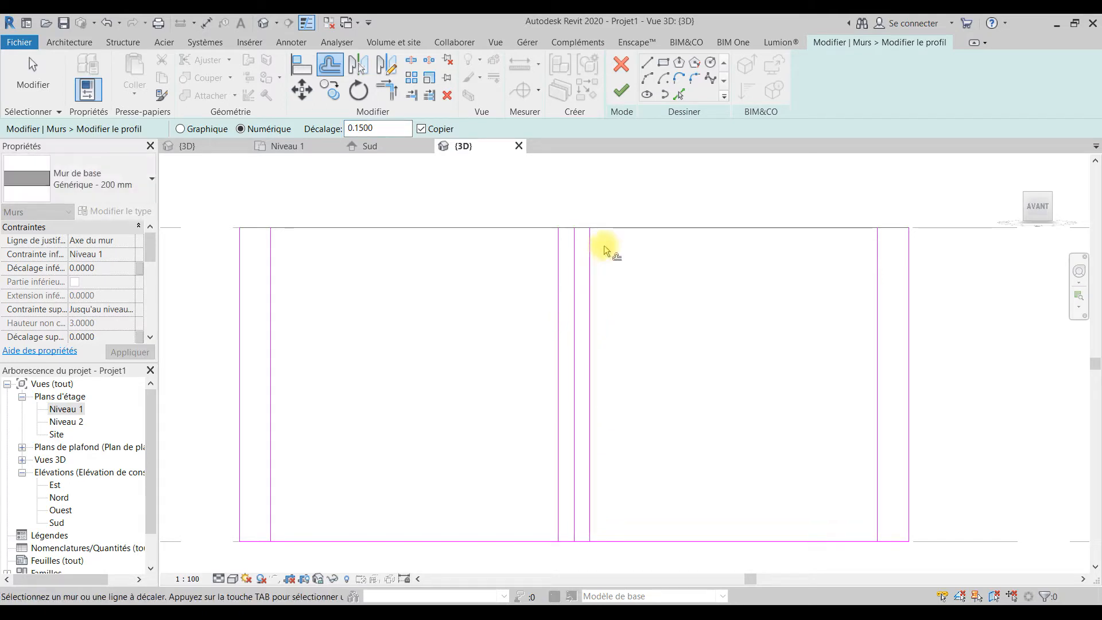
{"action": "key", "text": "Escape"}
Step: Delete the vertical centre line and the upper edge from the wall profile sketch
{"action": "left_click", "coordinate": [574, 270]}
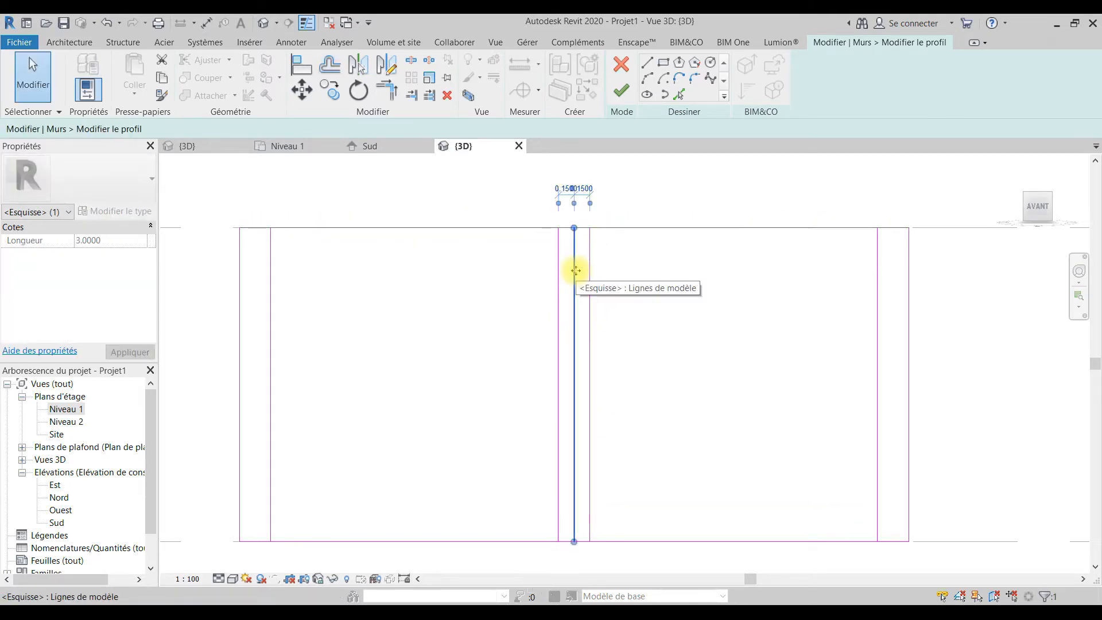
{"action": "key", "text": "ctrl+x"}
{"action": "scroll", "coordinate": [246, 216], "scroll_direction": "down", "scroll_amount": 1}
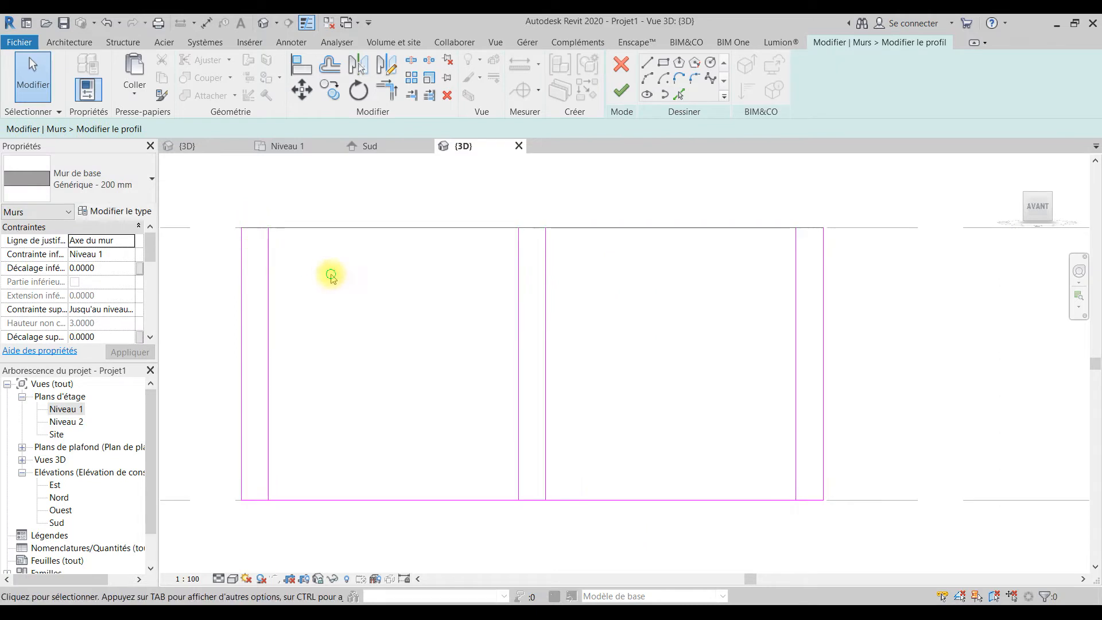
{"action": "middle_click_drag", "start_coordinate": [327, 273], "coordinate": [434, 281]}
{"action": "scroll", "coordinate": [388, 243], "scroll_direction": "up", "scroll_amount": 2}
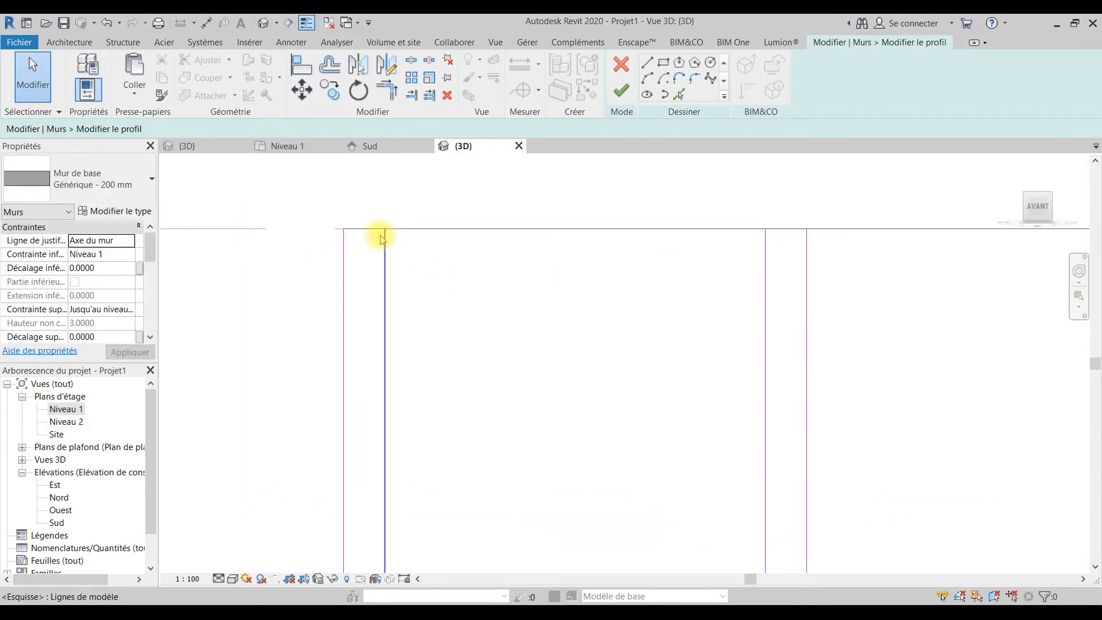
{"action": "left_click", "coordinate": [351, 228]}
{"action": "key", "text": "ctrl+x"}
Step: Draw a horizontal line about 0.1 m outward along Niveau 2 from the left pillar's outer top corner
{"action": "scroll", "coordinate": [374, 240], "scroll_direction": "down", "scroll_amount": 4}
{"action": "scroll", "coordinate": [314, 218], "scroll_direction": "up", "scroll_amount": 5}
{"action": "scroll", "coordinate": [419, 237], "scroll_direction": "up", "scroll_amount": 1}
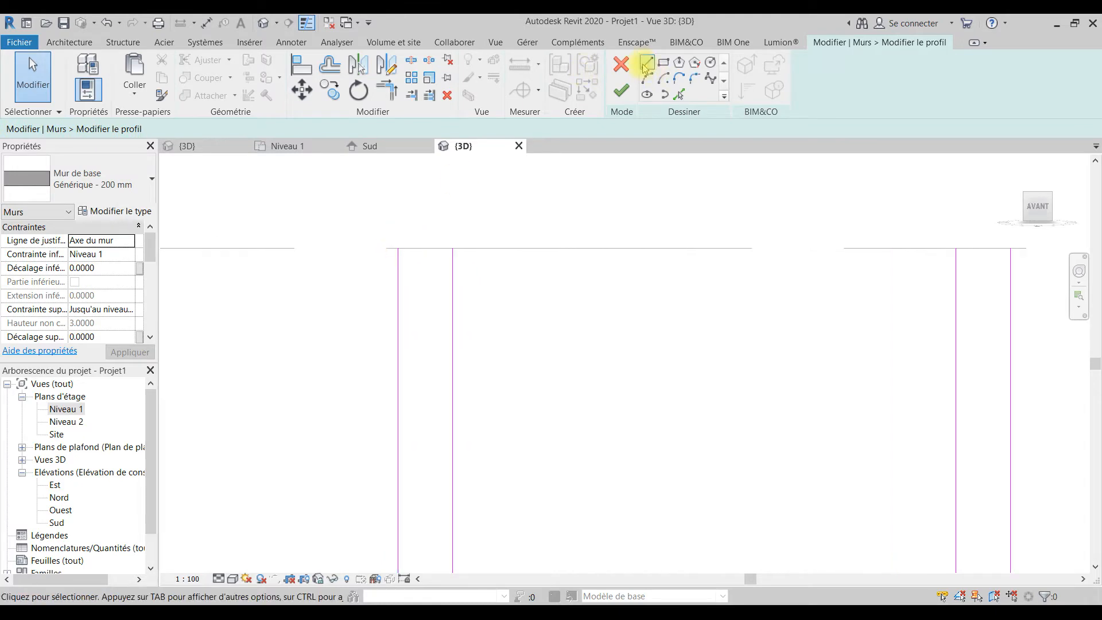
{"action": "left_click", "coordinate": [646, 65]}
{"action": "scroll", "coordinate": [393, 241], "scroll_direction": "up", "scroll_amount": 2}
{"action": "left_click", "coordinate": [403, 247]}
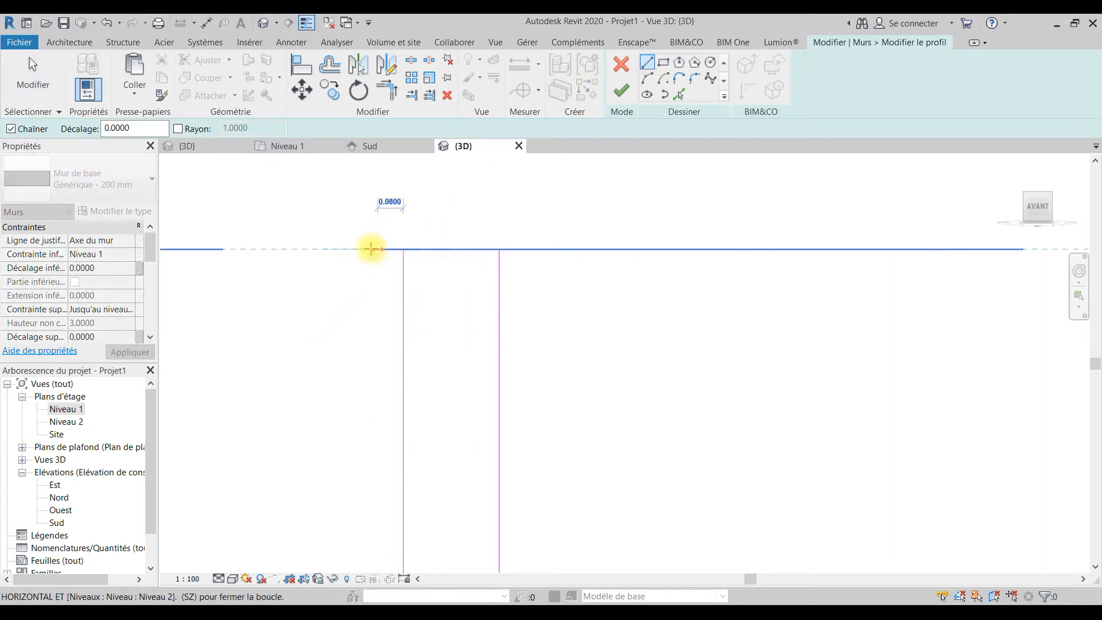
{"action": "left_click", "coordinate": [371, 249]}
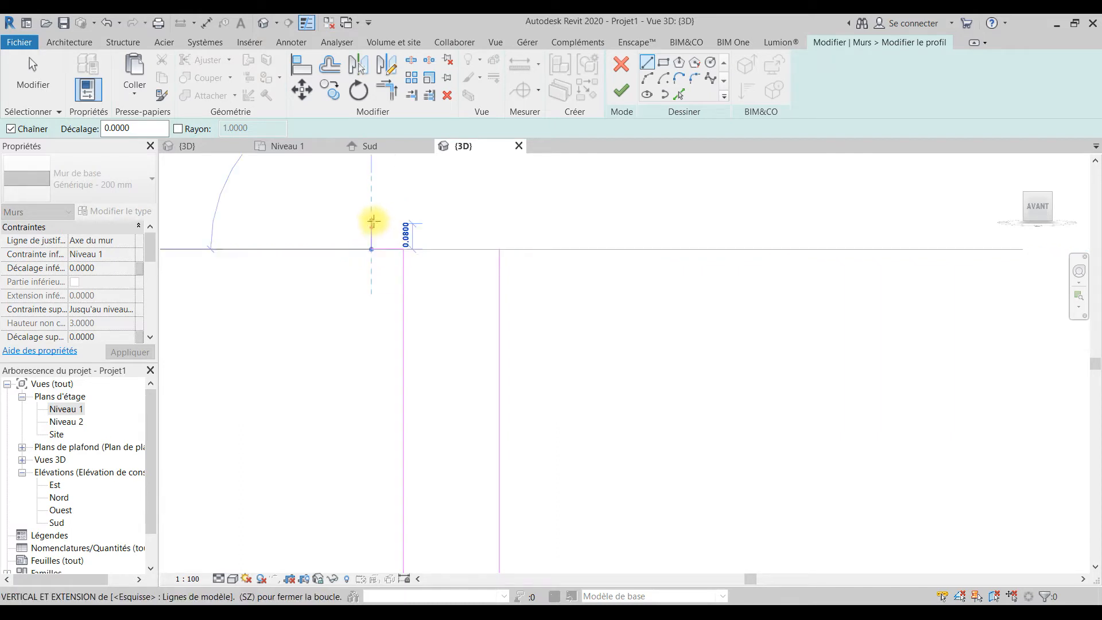
{"action": "scroll", "coordinate": [371, 231], "scroll_direction": "up", "scroll_amount": 2}
{"action": "key", "text": "Escape"}
{"action": "key", "text": "Escape"}
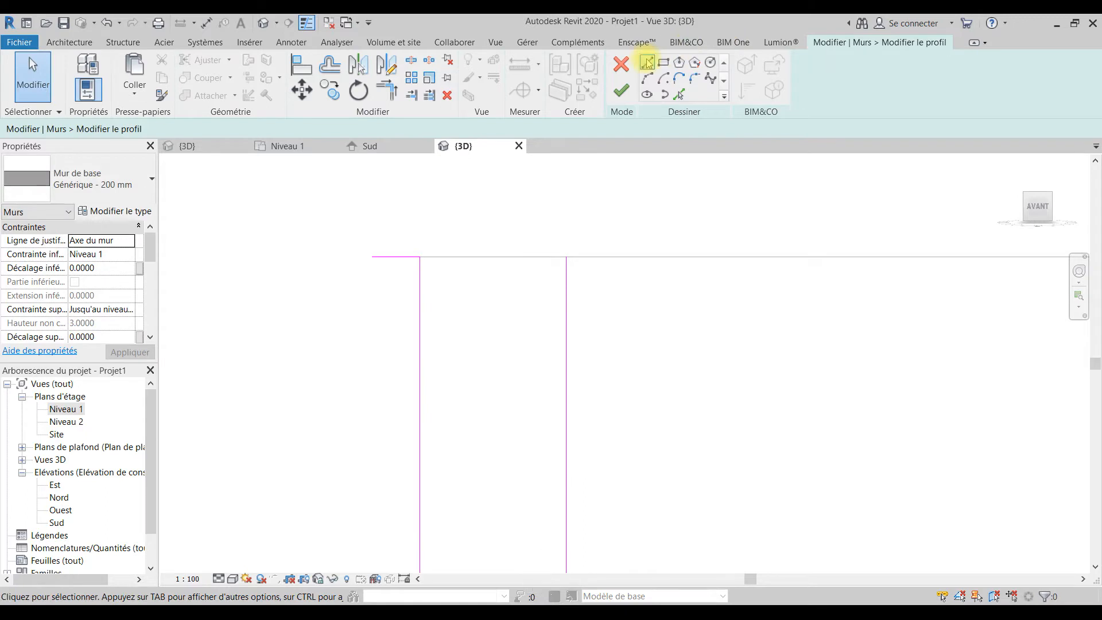
Step: Draw a vertical line about 0.1 m upward from the outer end of the left pillar's ledge
{"action": "left_click", "coordinate": [646, 63]}
{"action": "left_click", "coordinate": [372, 256]}
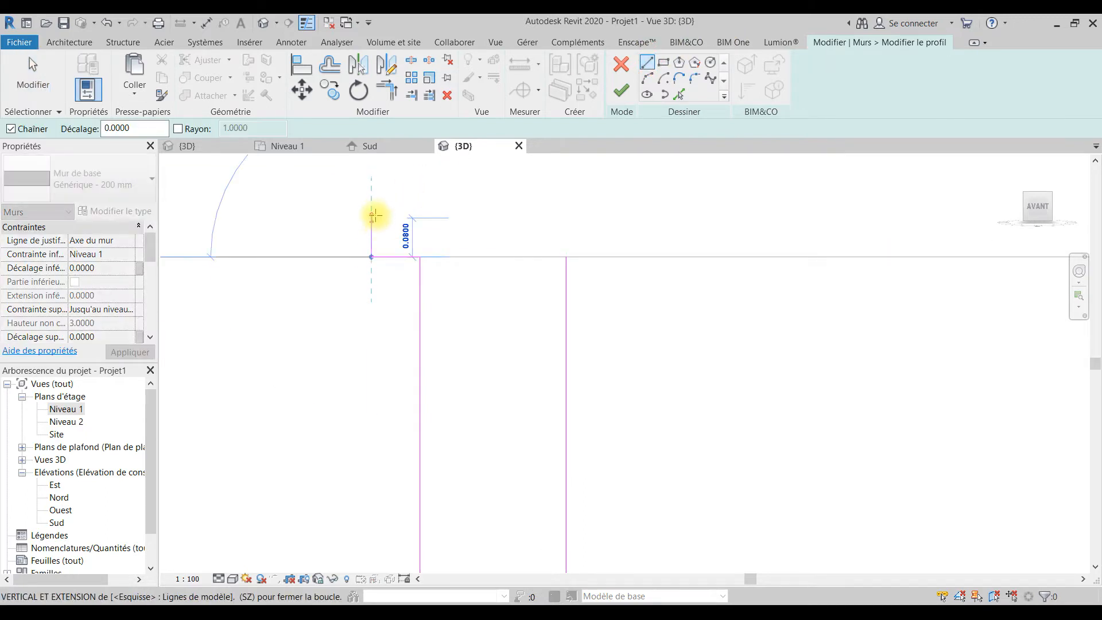
{"action": "left_click", "coordinate": [372, 209]}
{"action": "key", "text": "Escape"}
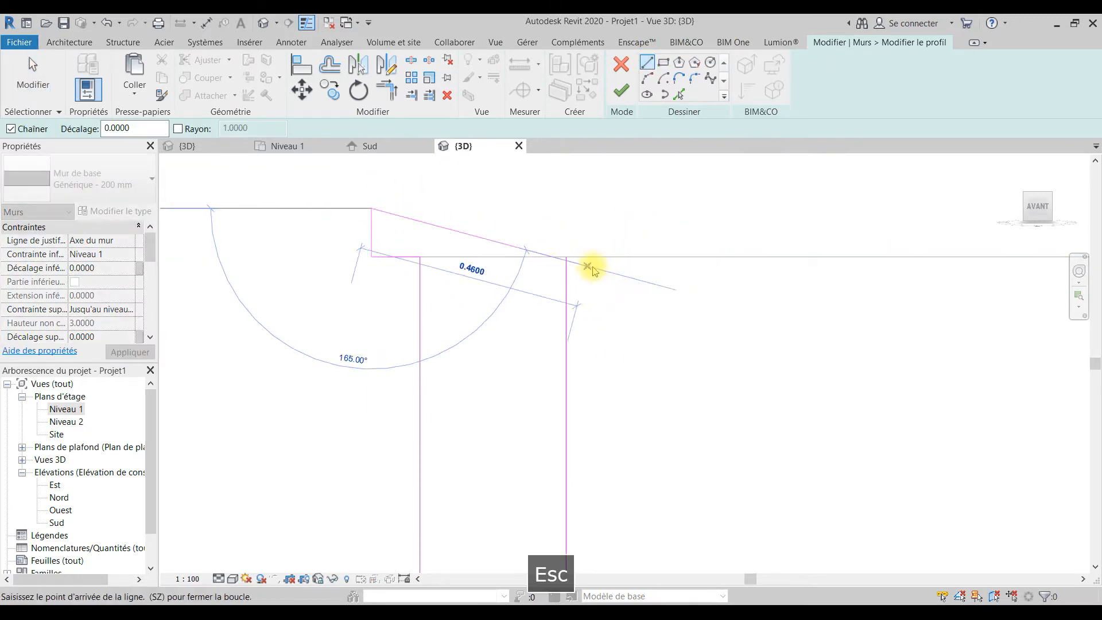
Step: Draw a matching ledge and upright, each about 0.1 m long, from the left pillar's inner top corner
{"action": "left_click", "coordinate": [567, 256]}
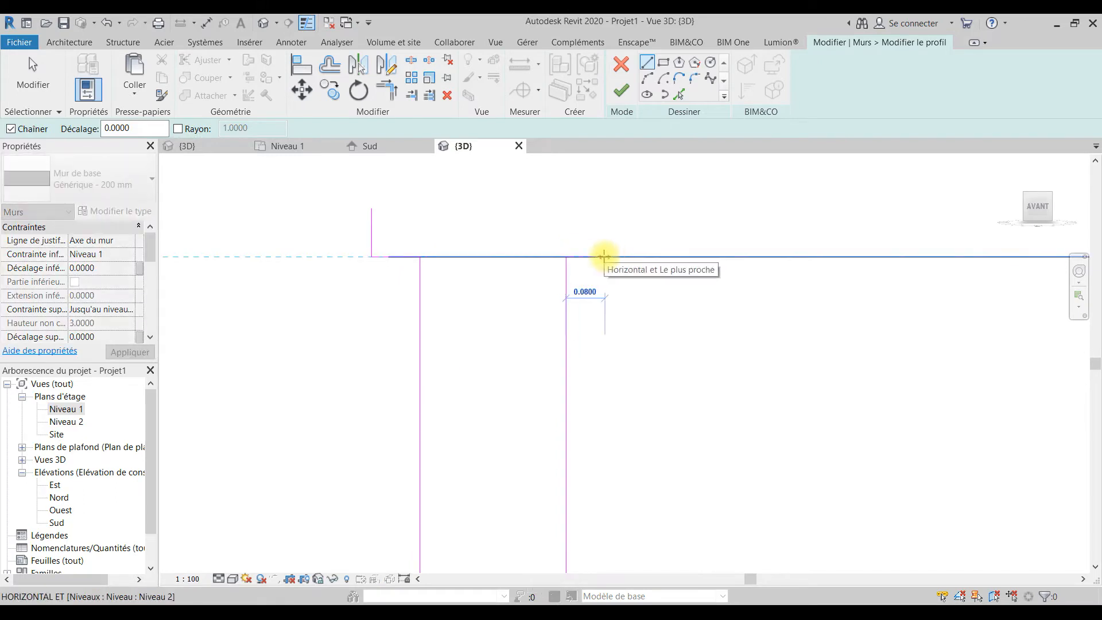
{"action": "left_click", "coordinate": [615, 256]}
{"action": "left_click", "coordinate": [615, 208]}
{"action": "key", "text": "Escape"}
{"action": "middle_click_drag", "start_coordinate": [507, 247], "coordinate": [459, 350]}
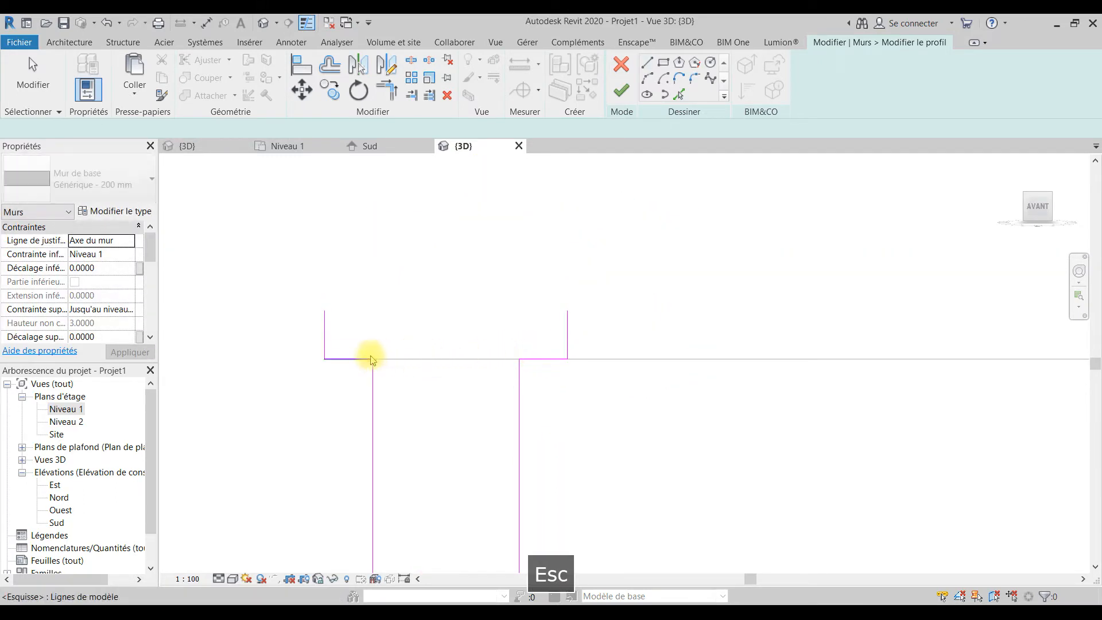
{"action": "key", "text": "Escape"}
Step: Draw a line across the top of the left pillar and a 0.2 m vertical line upward from its midpoint
{"action": "left_click", "coordinate": [647, 62]}
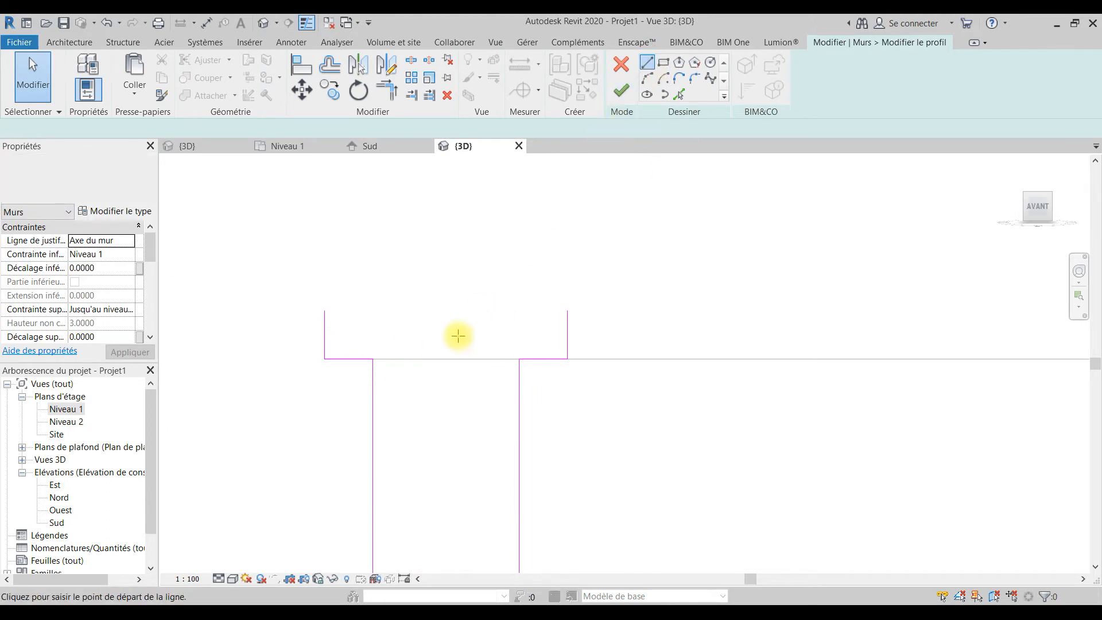
{"action": "left_click", "coordinate": [372, 358]}
{"action": "left_click", "coordinate": [518, 359]}
{"action": "key", "text": "Escape"}
{"action": "left_click", "coordinate": [446, 359]}
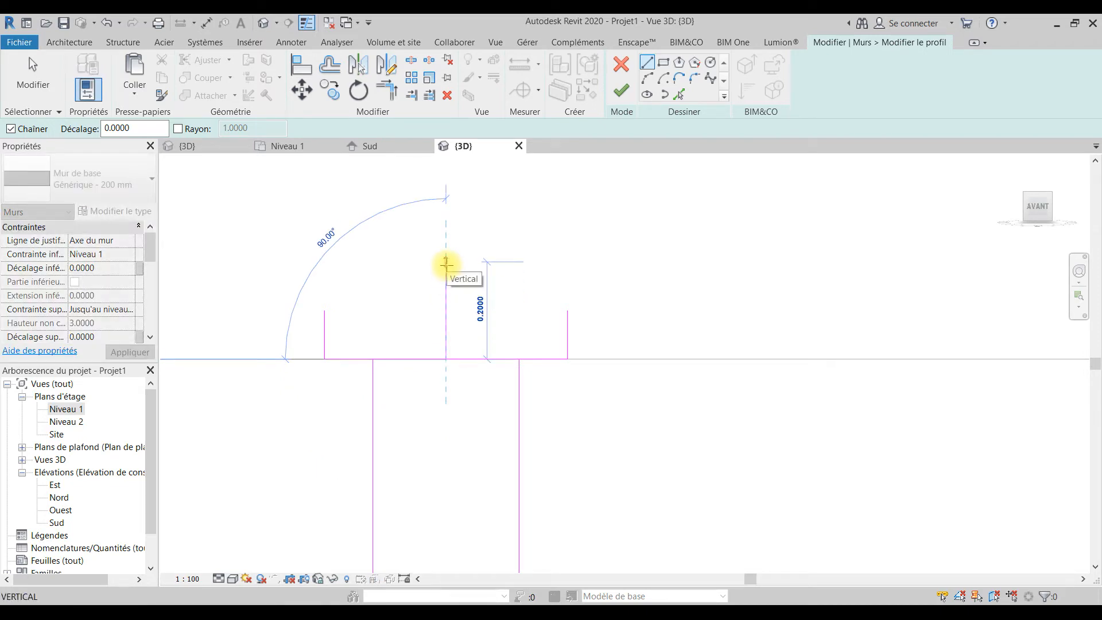
{"action": "left_click", "coordinate": [447, 264]}
{"action": "key", "text": "Escape"}
{"action": "key", "text": "Escape"}
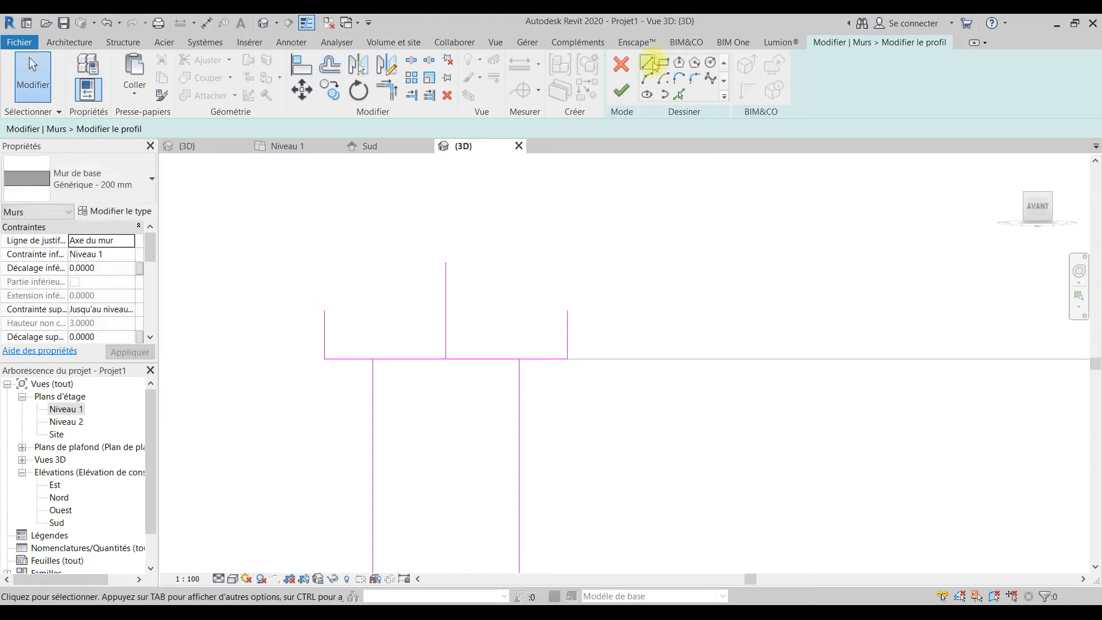
Step: Draw sloping lines from both cap uprights to the top of the centre line, and delete the construction lines inside the cap
{"action": "left_click", "coordinate": [647, 62]}
{"action": "left_click", "coordinate": [325, 310]}
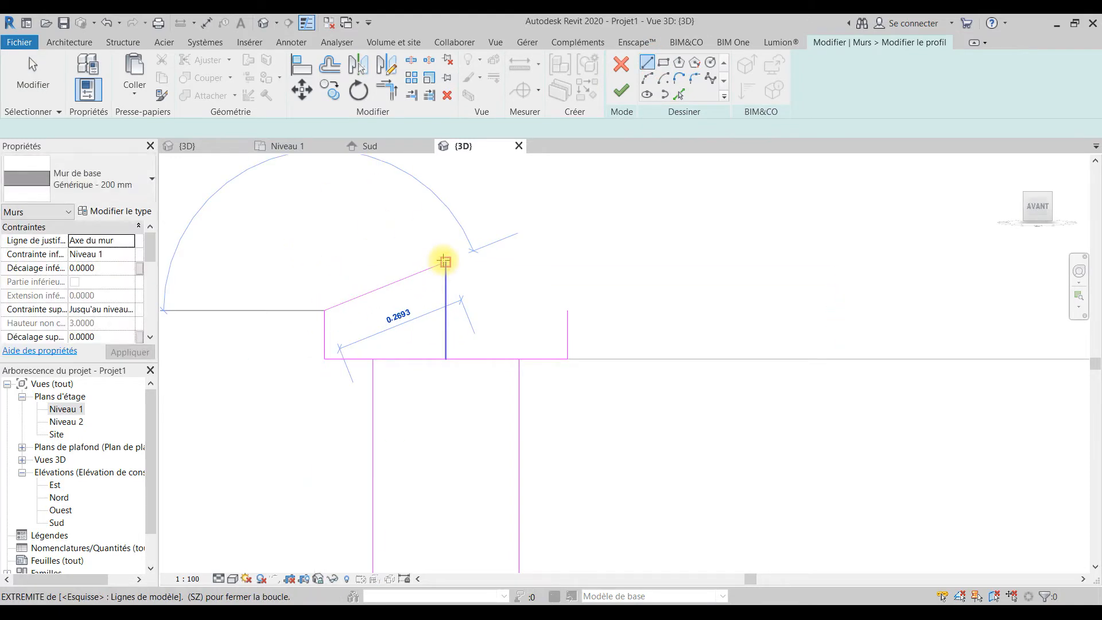
{"action": "left_click", "coordinate": [444, 262]}
{"action": "key", "text": "Escape"}
{"action": "left_click", "coordinate": [568, 311]}
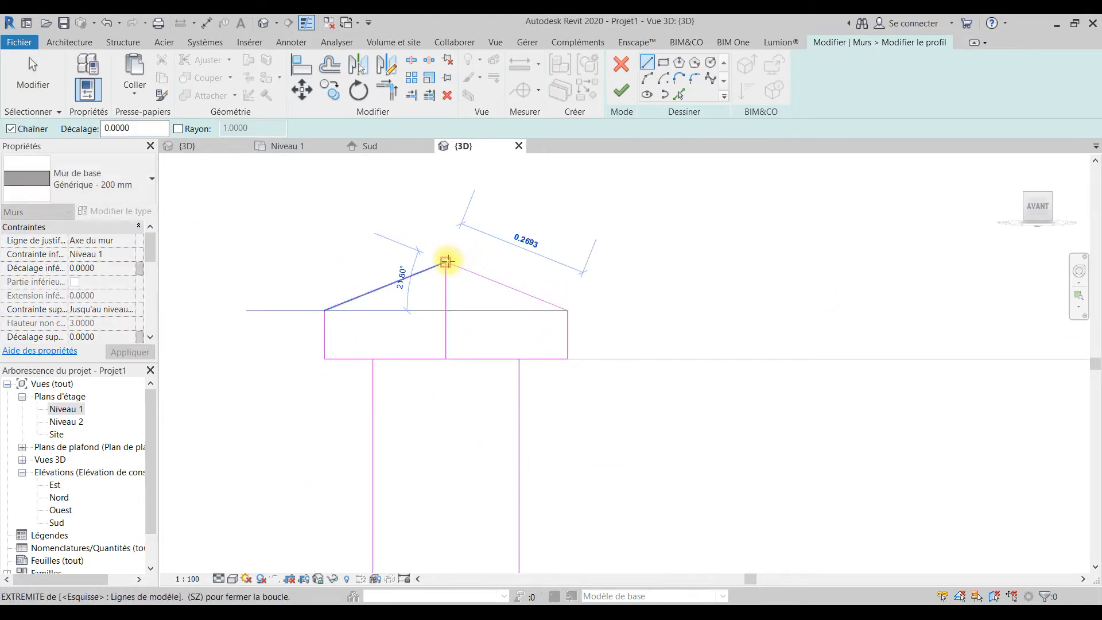
{"action": "left_click", "coordinate": [446, 263]}
{"action": "key", "text": "Escape"}
{"action": "key", "text": "Escape"}
{"action": "left_click", "coordinate": [459, 347]}
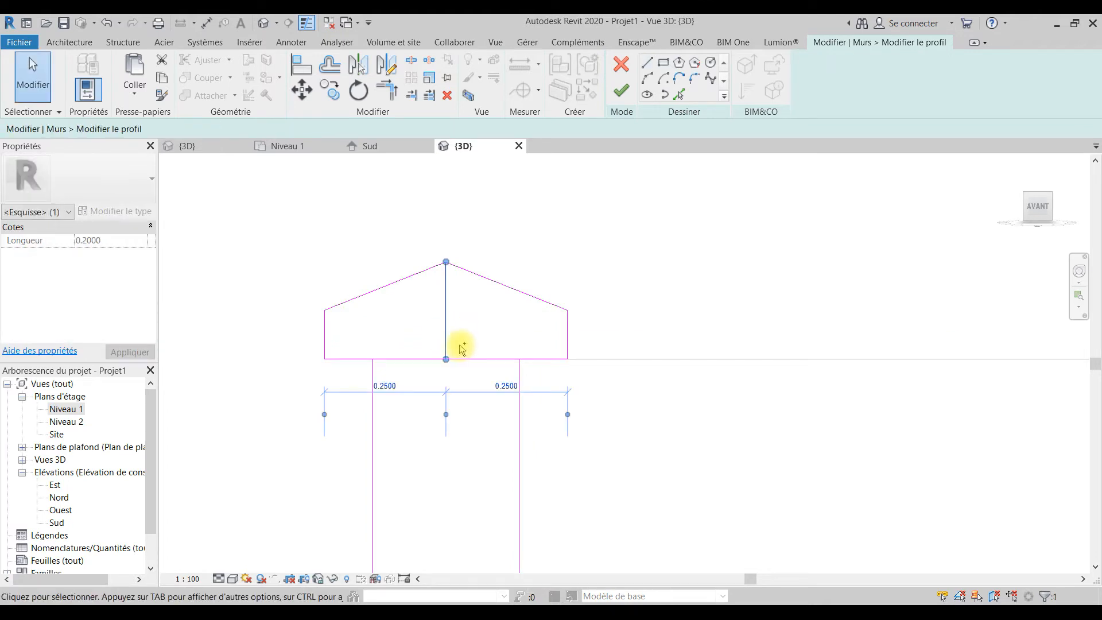
{"action": "key", "text": "ctrl+x"}
Step: Copy all the left pillar's cap lines onto the middle pillar, using the pillar's top corner as base point
{"action": "mouse_move", "coordinate": [650, 255]}
{"action": "left_mouse_down"}
{"action": "mouse_move", "coordinate": [297, 321]}
{"action": "mouse_move", "coordinate": [304, 357]}
{"action": "left_mouse_up"}
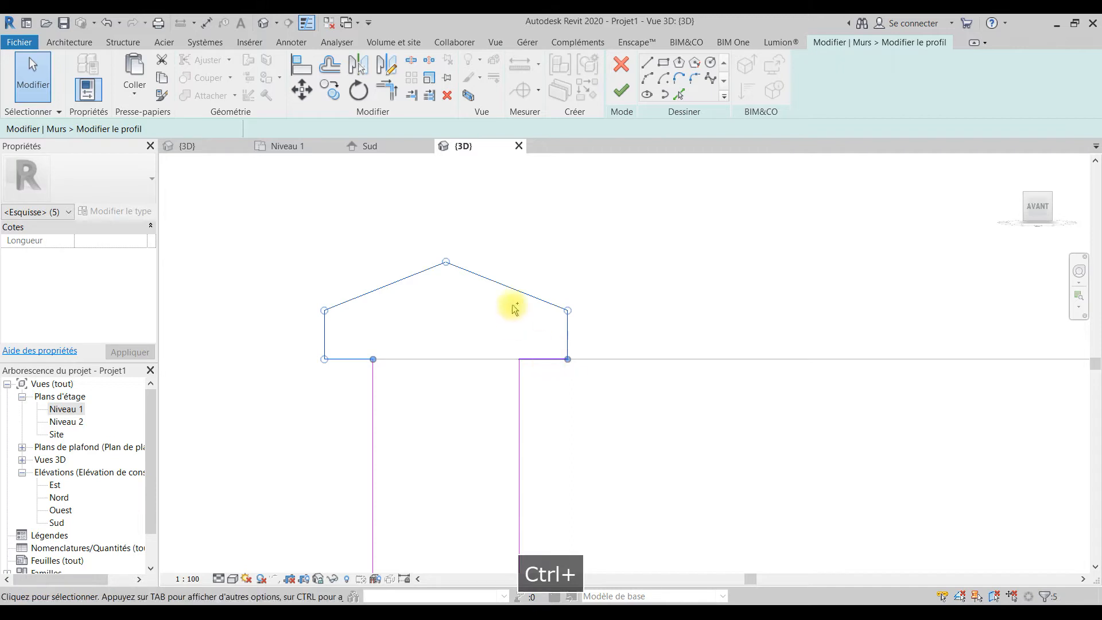
{"action": "left_click", "coordinate": [330, 89]}
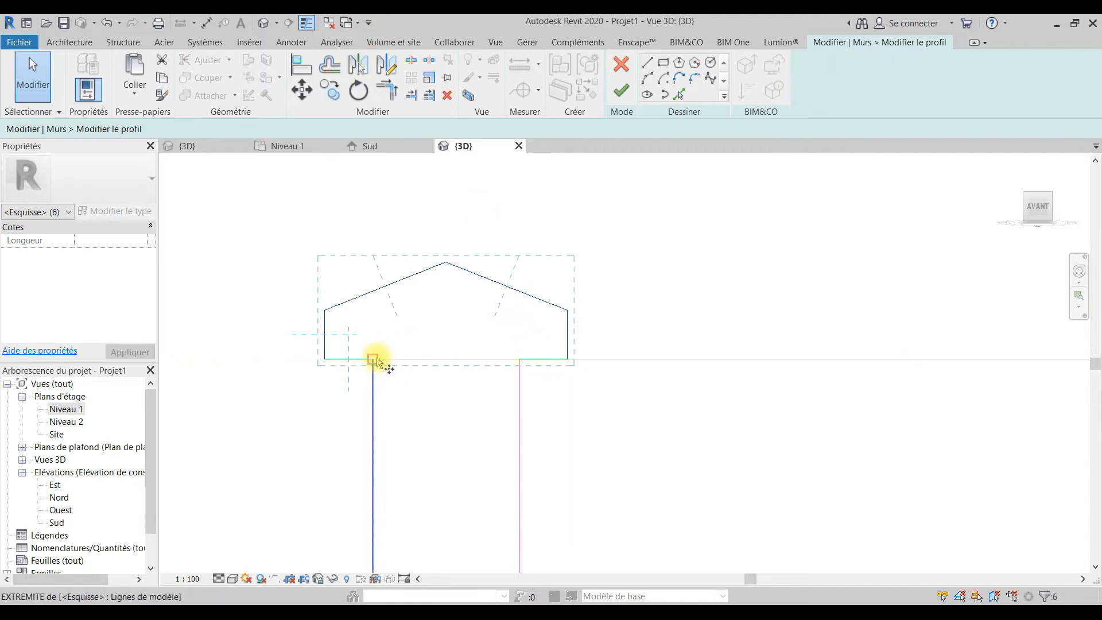
{"action": "left_click", "coordinate": [373, 359]}
{"action": "scroll", "coordinate": [382, 339], "scroll_direction": "down", "scroll_amount": 5}
{"action": "scroll", "coordinate": [610, 332], "scroll_direction": "up", "scroll_amount": 5}
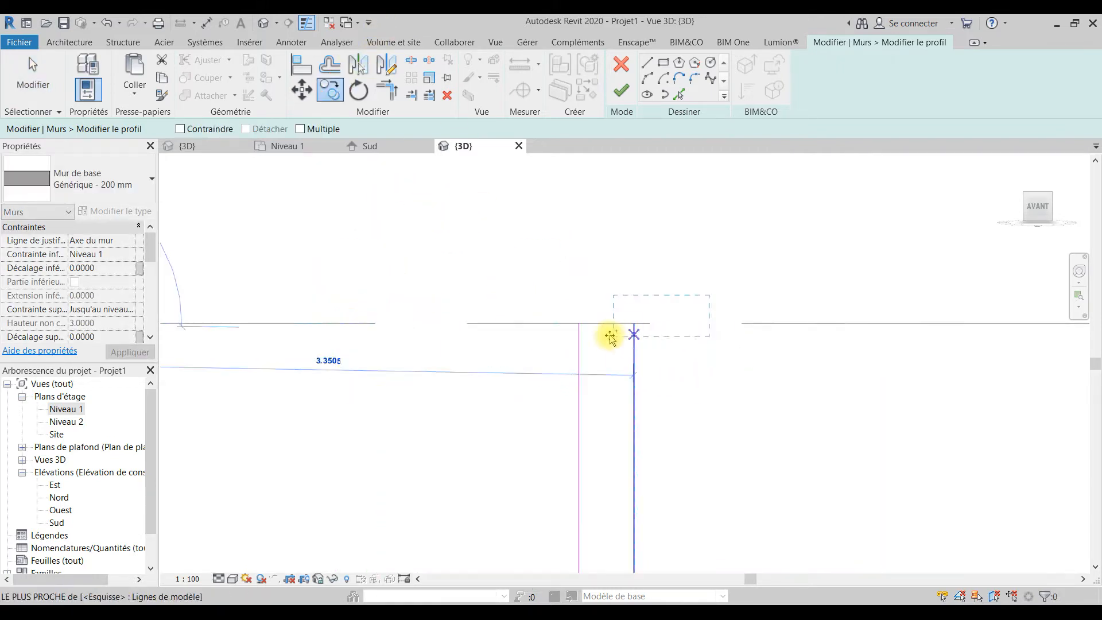
{"action": "left_click", "coordinate": [542, 310]}
Step: Copy the middle pillar's cap 3.05 m horizontally onto the top corner of the right pillar
{"action": "scroll", "coordinate": [884, 311], "scroll_direction": "down", "scroll_amount": 2}
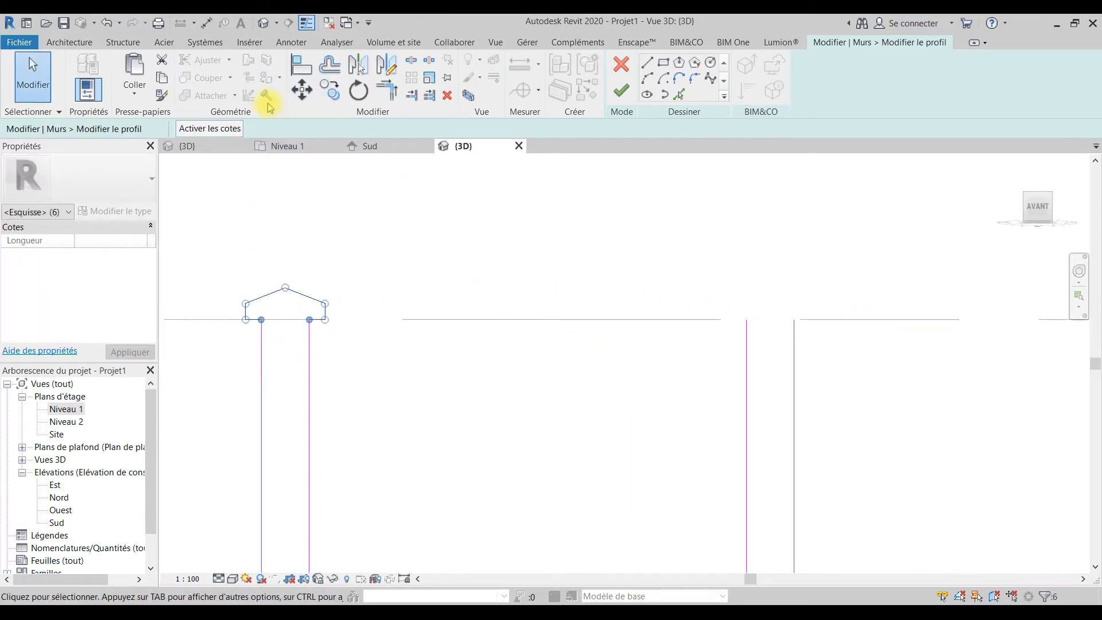
{"action": "left_click", "coordinate": [343, 86]}
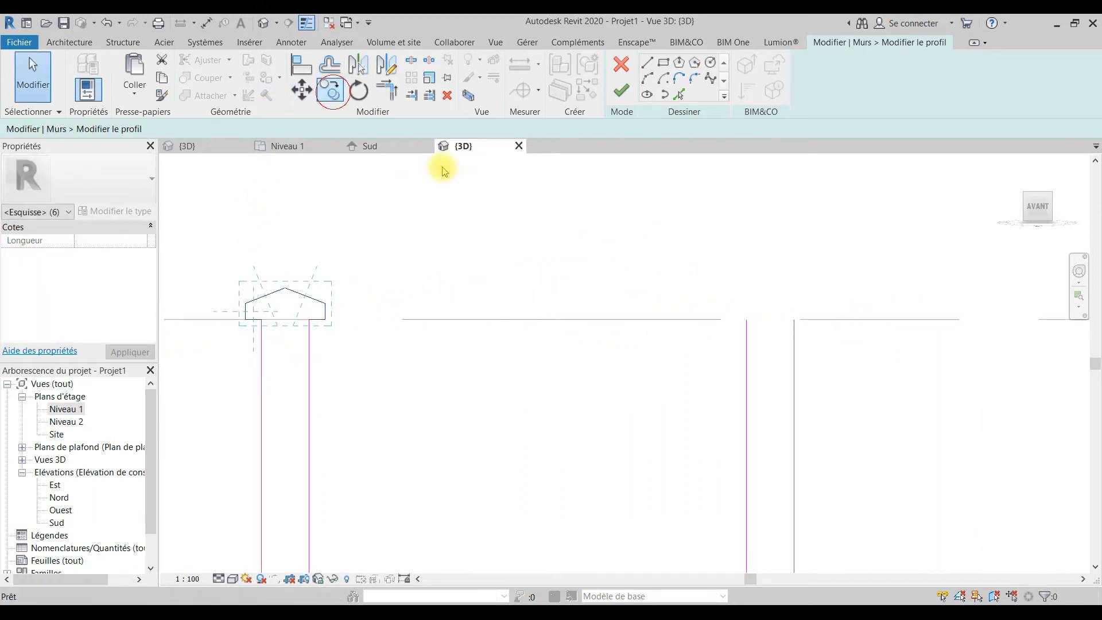
{"action": "left_click", "coordinate": [262, 321]}
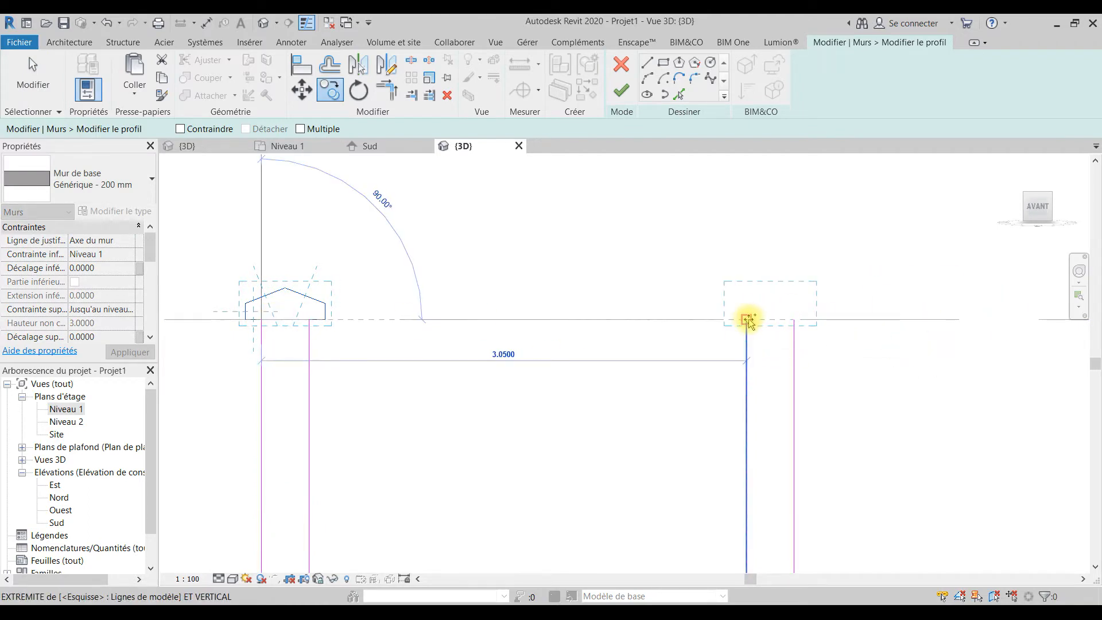
{"action": "left_click", "coordinate": [748, 321]}
{"action": "scroll", "coordinate": [694, 339], "scroll_direction": "down", "scroll_amount": 4}
{"action": "key", "text": "Escape"}
{"action": "middle_click_drag", "start_coordinate": [503, 491], "coordinate": [409, 463]}
{"action": "key", "text": "Escape"}
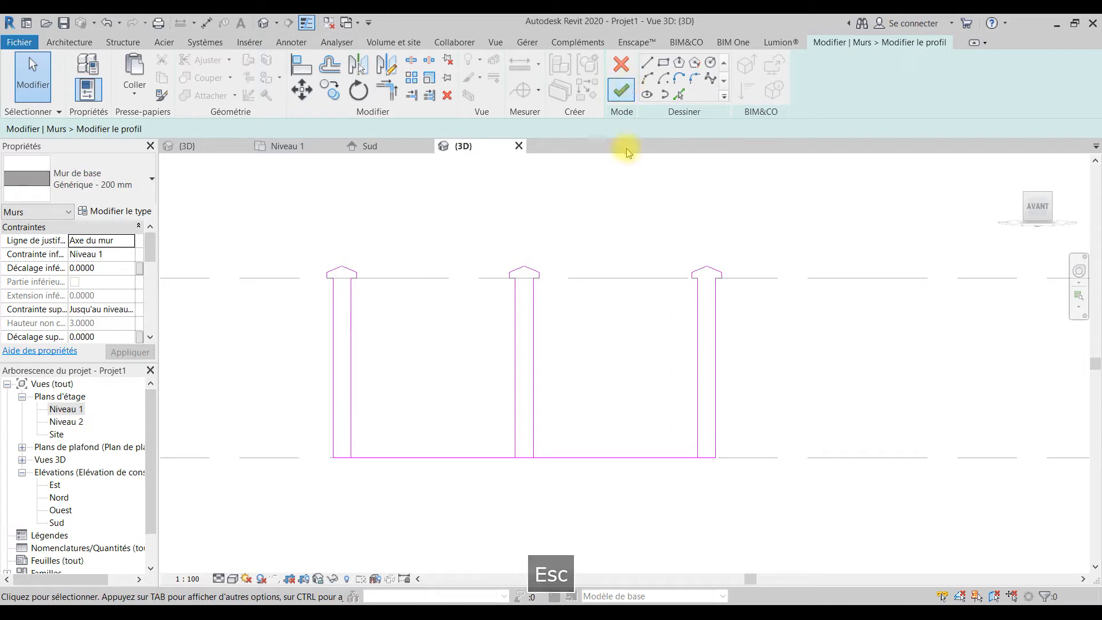
Step: Draw a horizontal line at mid-height from the left pillar's inner edge to the right pillar's inner edge
{"action": "key", "text": "Escape"}
{"action": "left_click", "coordinate": [514, 398]}
{"action": "key", "text": "Escape"}
{"action": "key", "text": "l"}
{"action": "key", "text": "i"}
{"action": "left_click", "coordinate": [350, 367]}
{"action": "left_click", "coordinate": [697, 367]}
{"action": "key", "text": "Escape"}
{"action": "key", "text": "Escape"}
{"action": "key", "text": "Escape"}
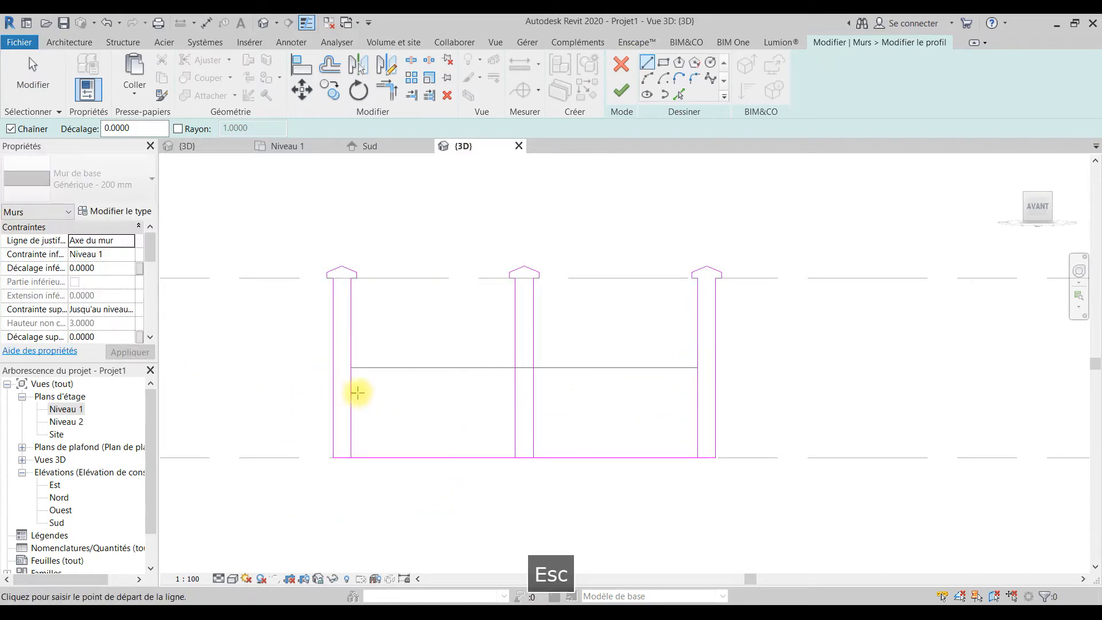
Step: Set the horizontal line's height above the wall base to 1.7 m
{"action": "left_click", "coordinate": [351, 436]}
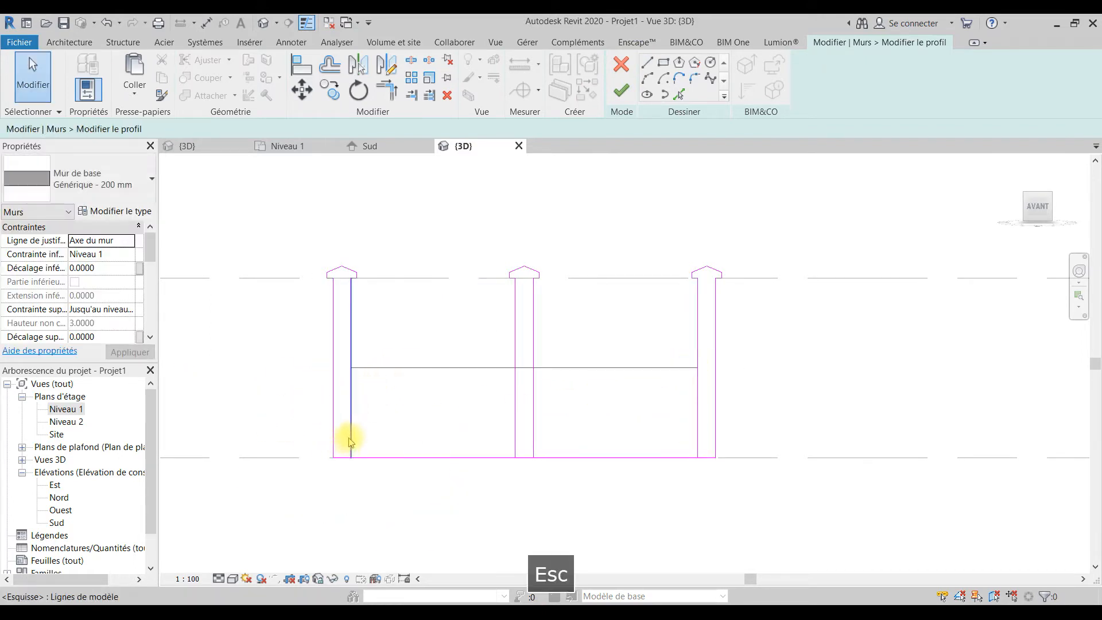
{"action": "left_click", "coordinate": [437, 367]}
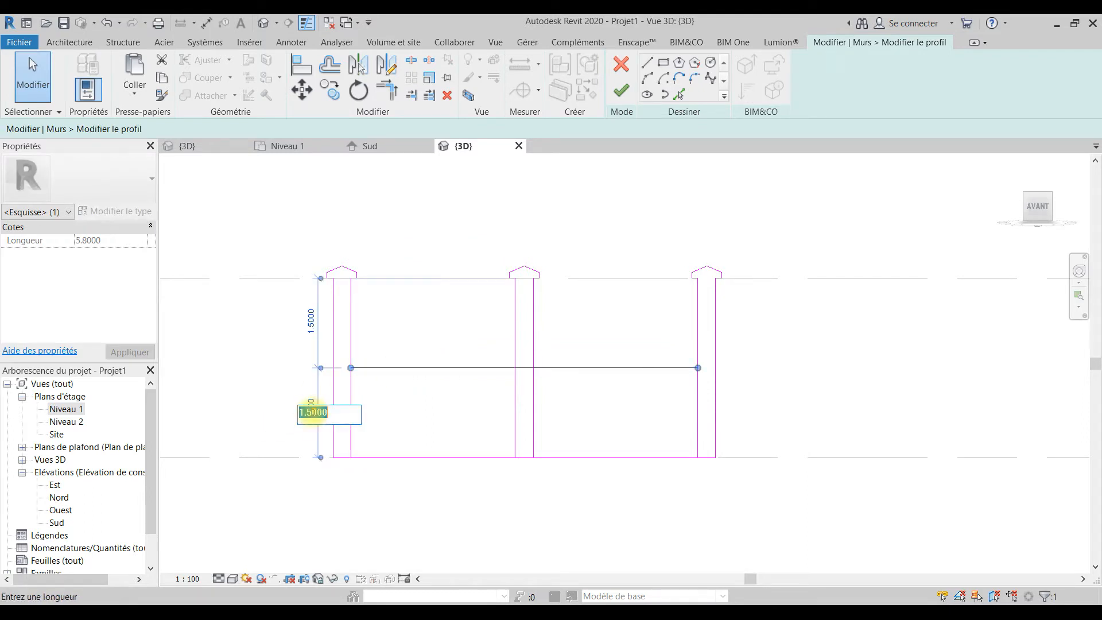
{"action": "key", "text": "Return"}
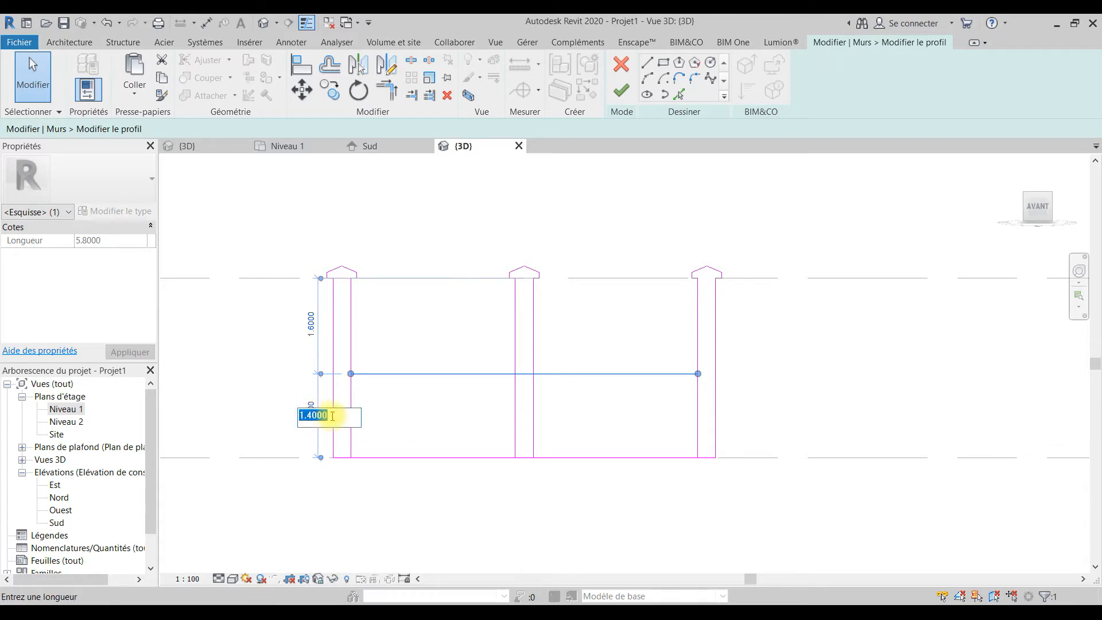
{"action": "key", "text": "Return"}
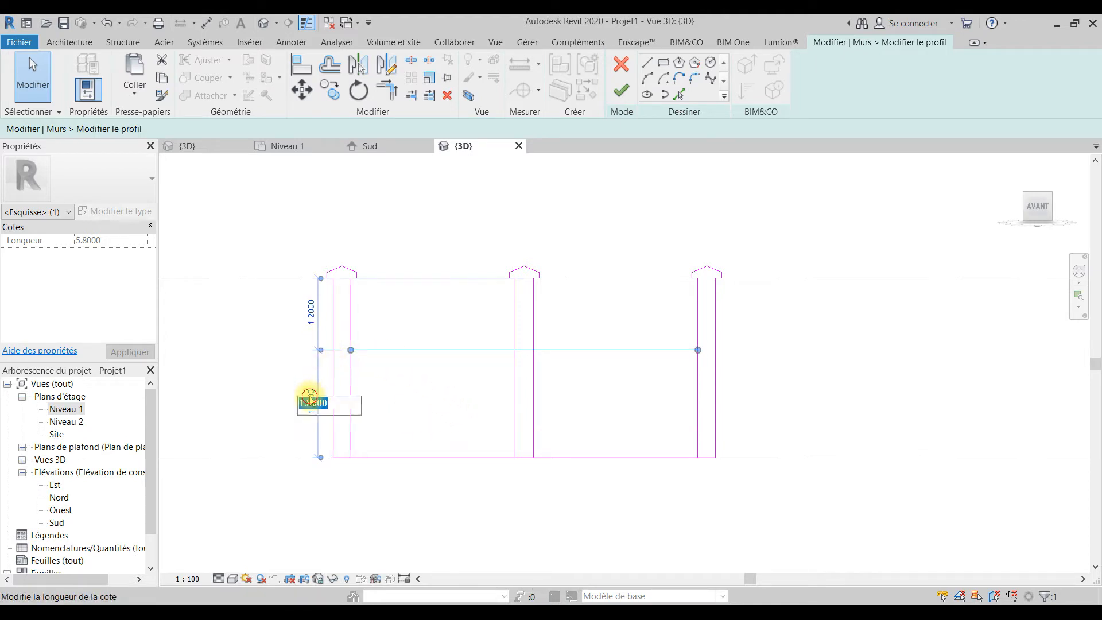
{"action": "type", "text": "7"}
{"action": "key", "text": "Return"}
{"action": "key", "text": "Escape"}
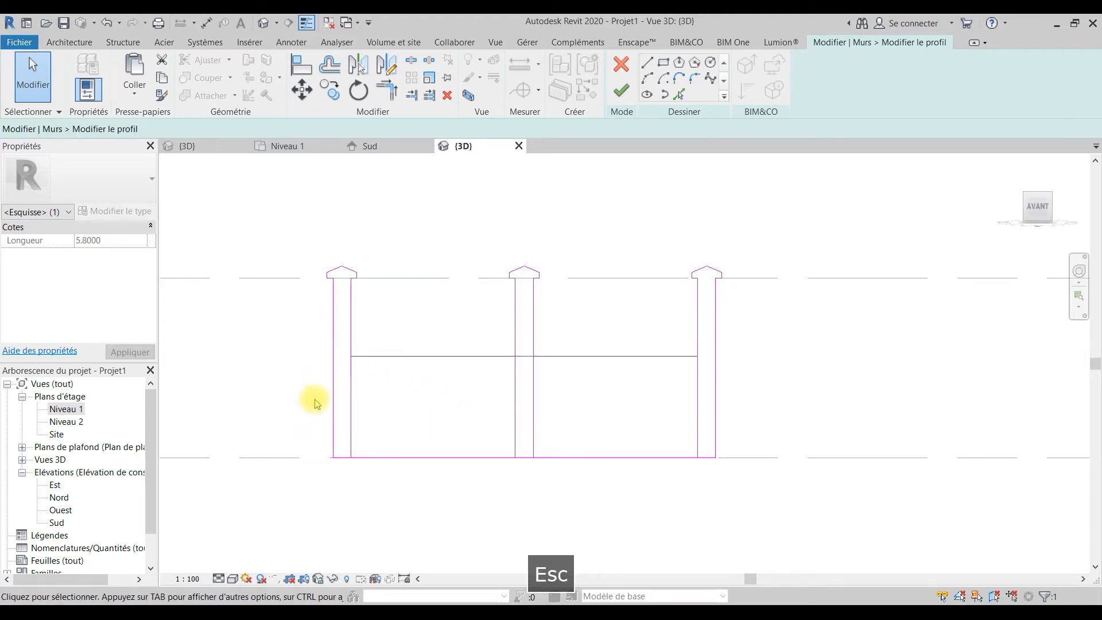
Step: Trim the inner edges of the left and right pillars to the horizontal line, keeping the parts above it
{"action": "left_click", "coordinate": [352, 374]}
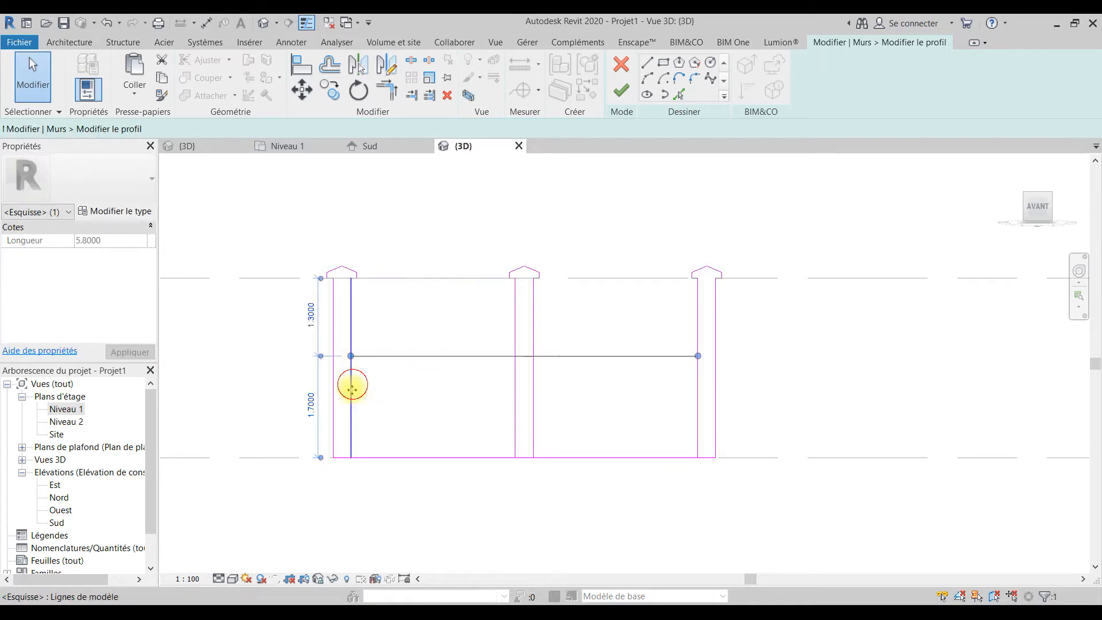
{"action": "key", "text": "Escape"}
{"action": "left_click", "coordinate": [384, 90]}
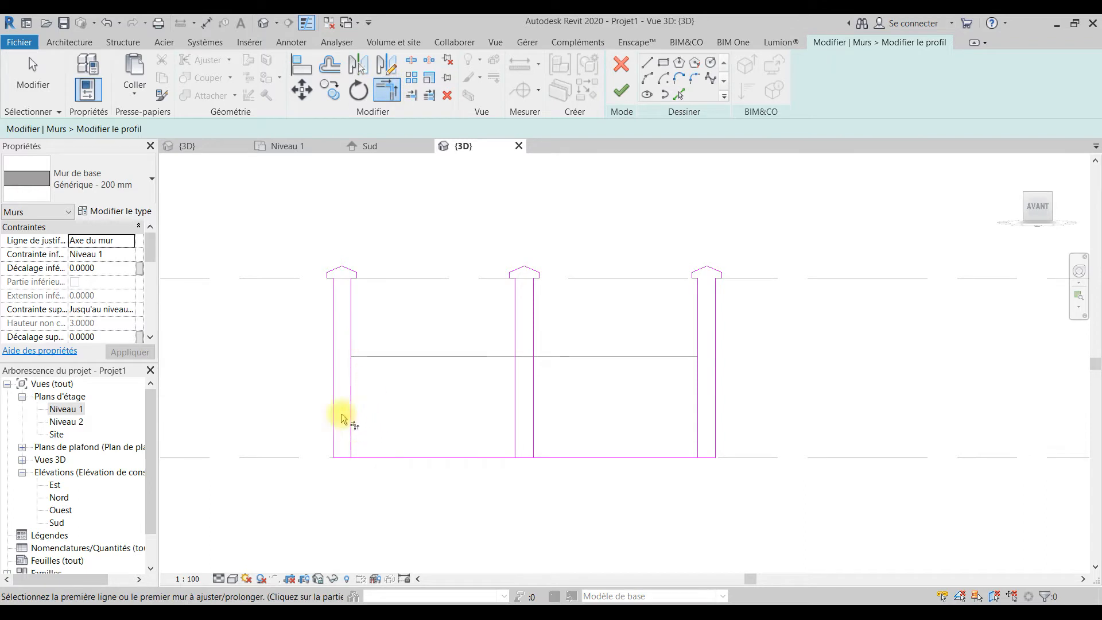
{"action": "left_click", "coordinate": [350, 331]}
{"action": "left_click", "coordinate": [362, 354]}
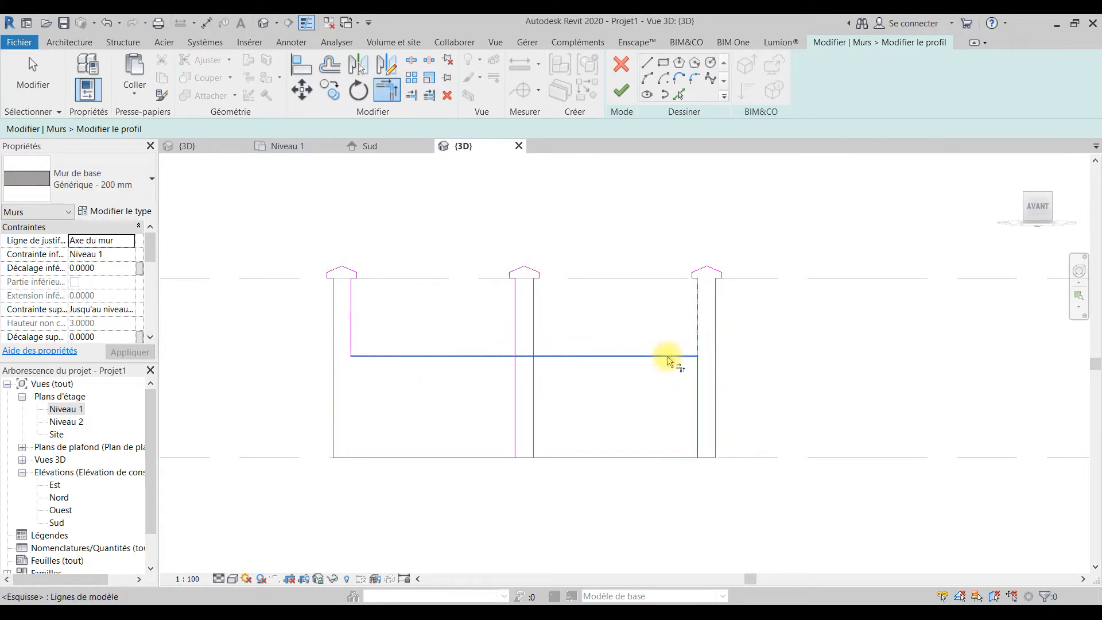
{"action": "key", "text": "Escape"}
{"action": "key", "text": "Escape"}
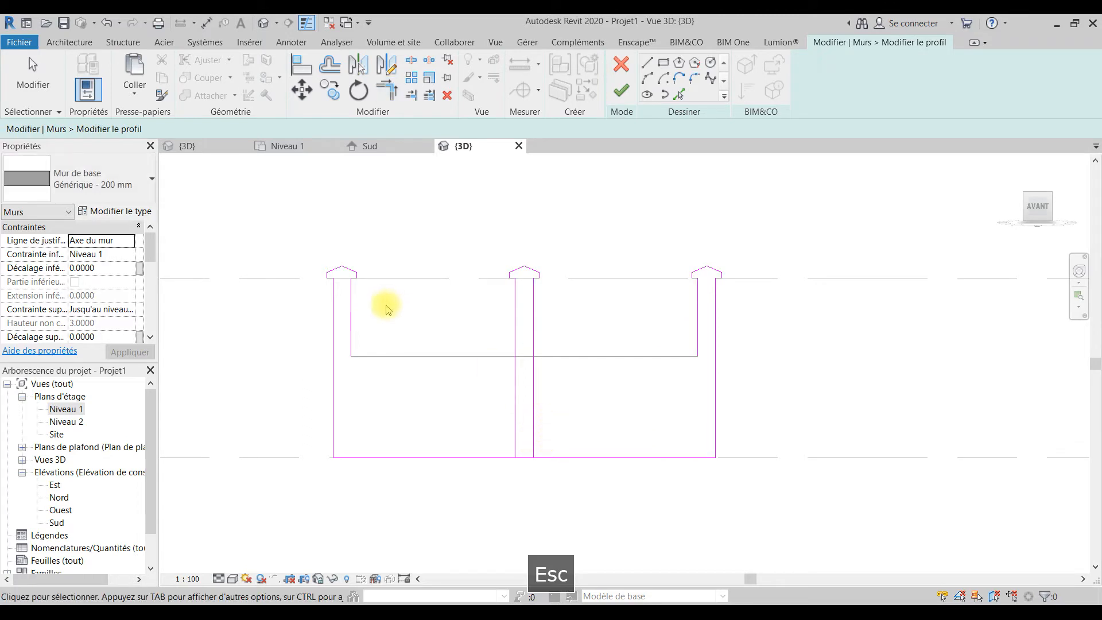
Step: Shorten both edges of the middle pillar so they end on the horizontal line
{"action": "left_click", "coordinate": [534, 378]}
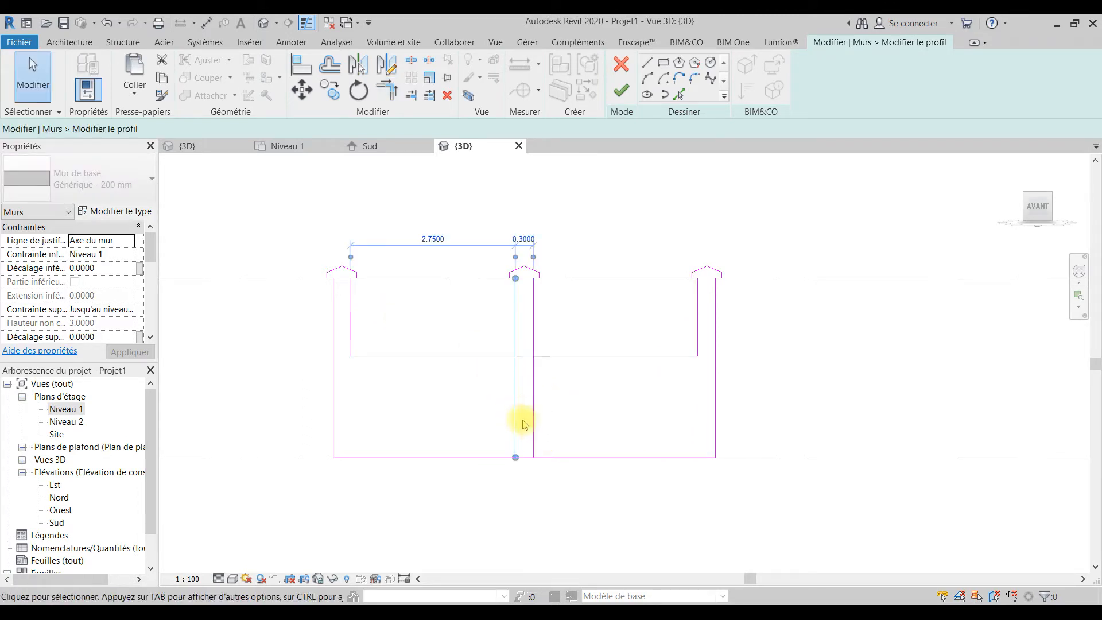
{"action": "mouse_move", "coordinate": [515, 458]}
{"action": "left_mouse_down"}
{"action": "mouse_move", "coordinate": [519, 350]}
{"action": "mouse_move", "coordinate": [534, 453]}
{"action": "mouse_move", "coordinate": [533, 352]}
{"action": "left_mouse_up"}
{"action": "scroll", "coordinate": [525, 365], "scroll_direction": "up", "scroll_amount": 3}
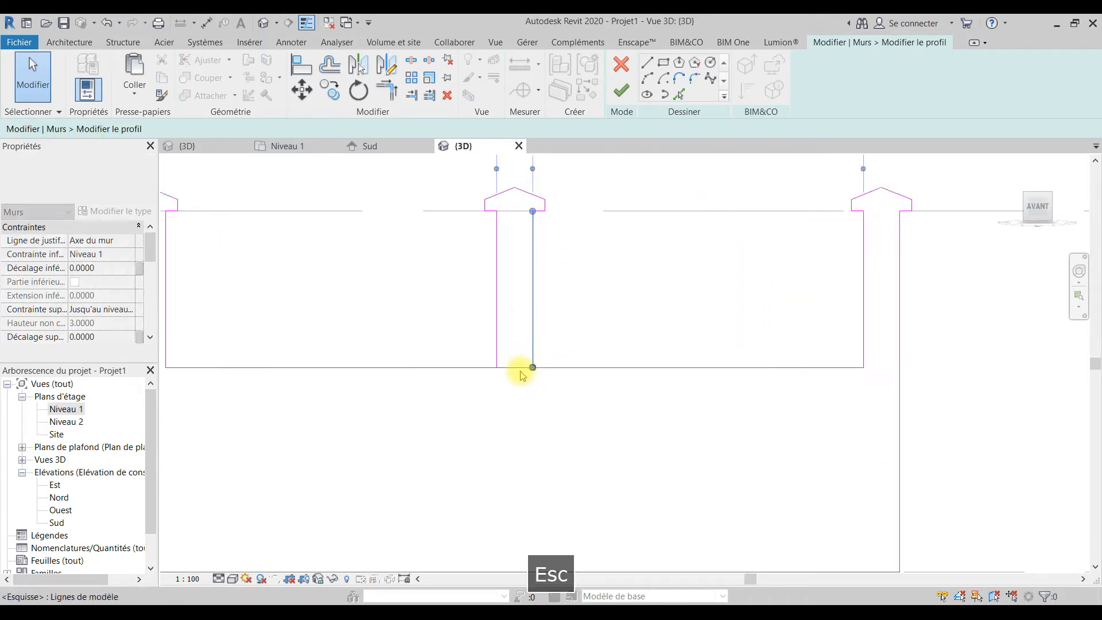
{"action": "key", "text": "Escape"}
Step: Split the horizontal line at both edges of the middle pillar and remove the 0.3 m segment between them
{"action": "left_click", "coordinate": [515, 367]}
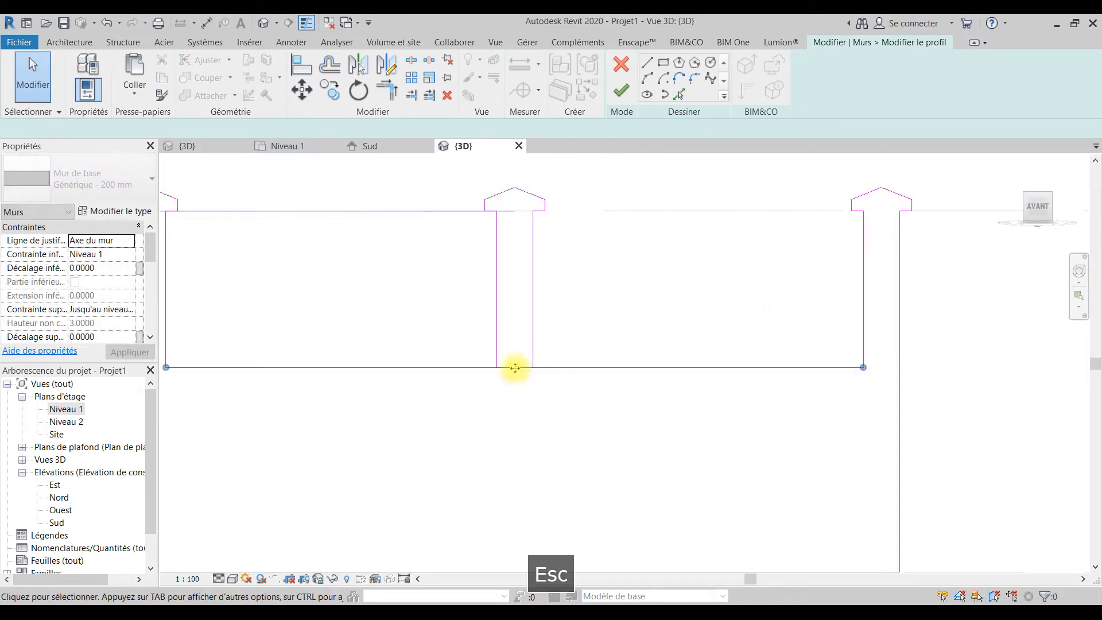
{"action": "left_click", "coordinate": [411, 67]}
{"action": "left_click", "coordinate": [497, 368]}
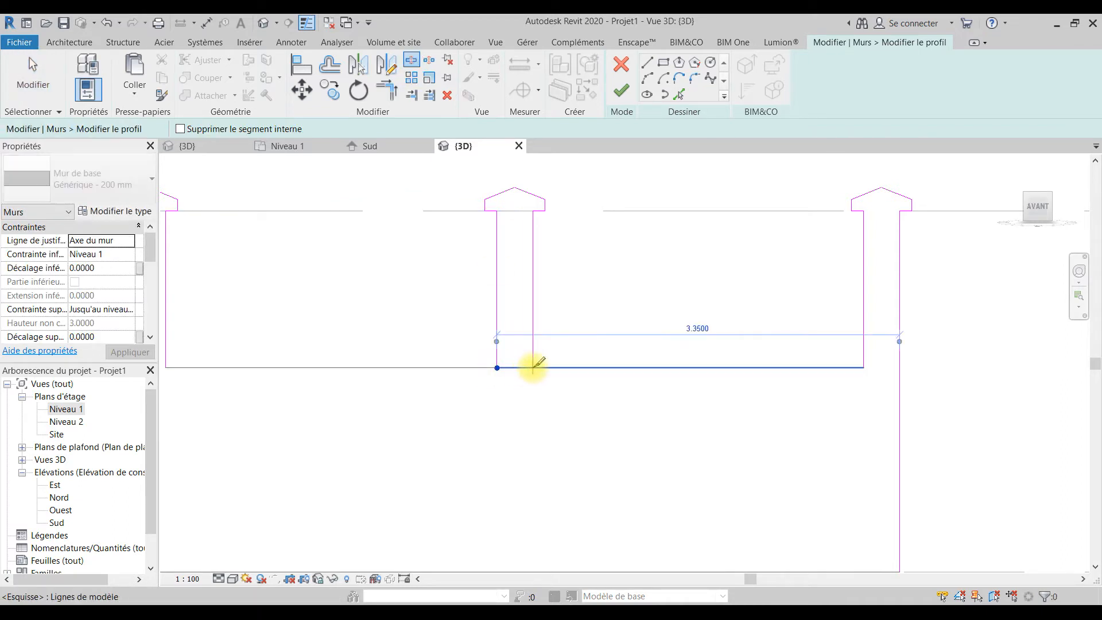
{"action": "left_click", "coordinate": [533, 368]}
{"action": "key", "text": "Escape"}
{"action": "left_click", "coordinate": [513, 367]}
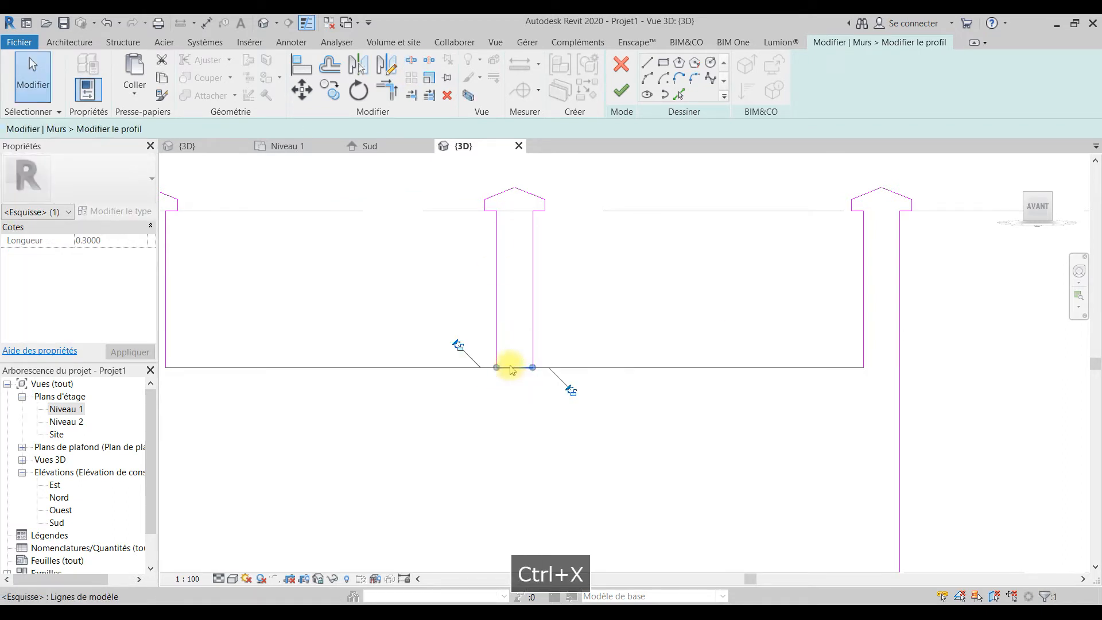
{"action": "key", "text": "ctrl+x"}
Step: Finish the profile edit of the three-pillar wall
{"action": "scroll", "coordinate": [533, 411], "scroll_direction": "down", "scroll_amount": 3}
{"action": "mouse_move", "coordinate": [652, 442]}
{"action": "middle_mouse_down"}
{"action": "mouse_move", "coordinate": [423, 450]}
{"action": "mouse_move", "coordinate": [449, 455]}
{"action": "middle_mouse_up"}
{"action": "left_click", "coordinate": [616, 93]}
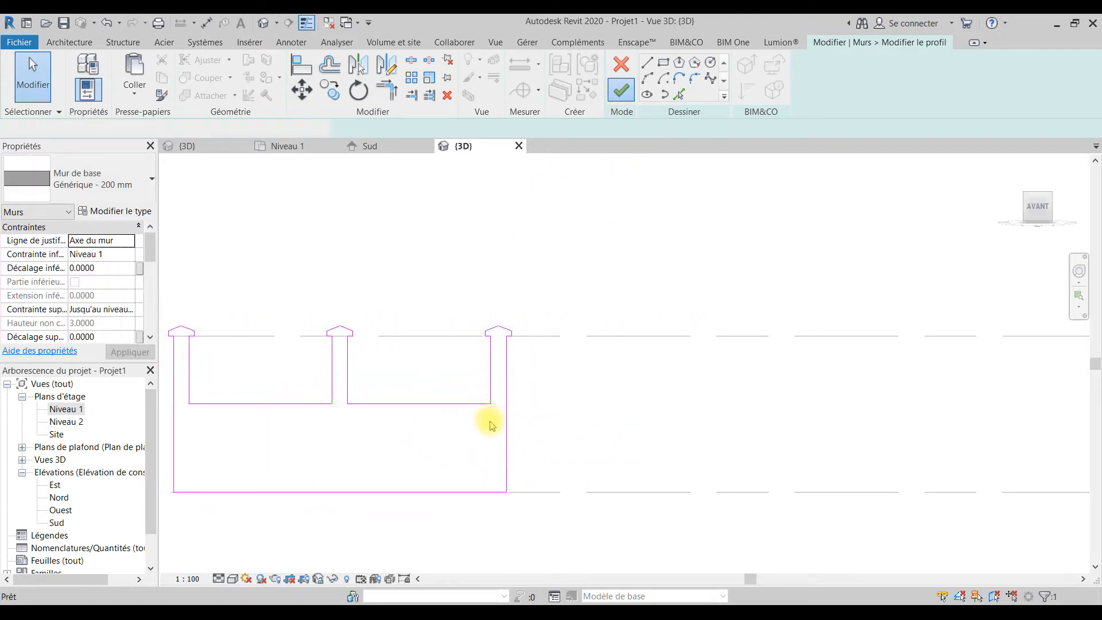
{"action": "scroll", "coordinate": [524, 432], "scroll_direction": "down", "scroll_amount": 2}
{"action": "key", "text": "Escape"}
{"action": "middle_click_drag", "start_coordinate": [533, 449], "coordinate": [518, 442]}
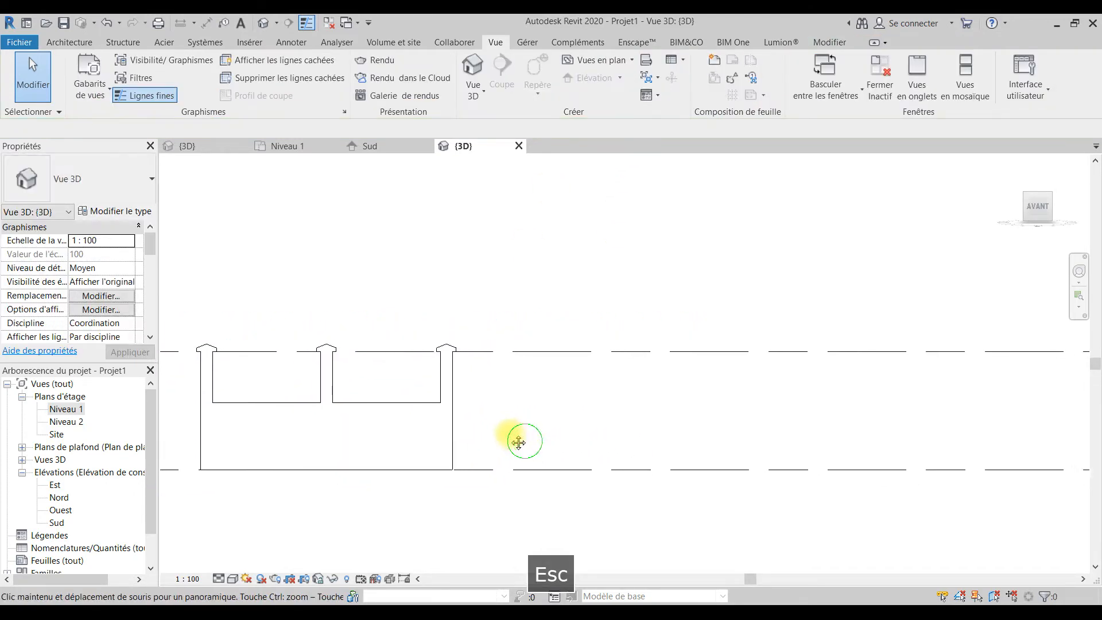
Step: In the Niveau 1 plan, draw a 4.2 m wall in line with the first wall, starting 1.1 m beyond its end
{"action": "left_click", "coordinate": [284, 146]}
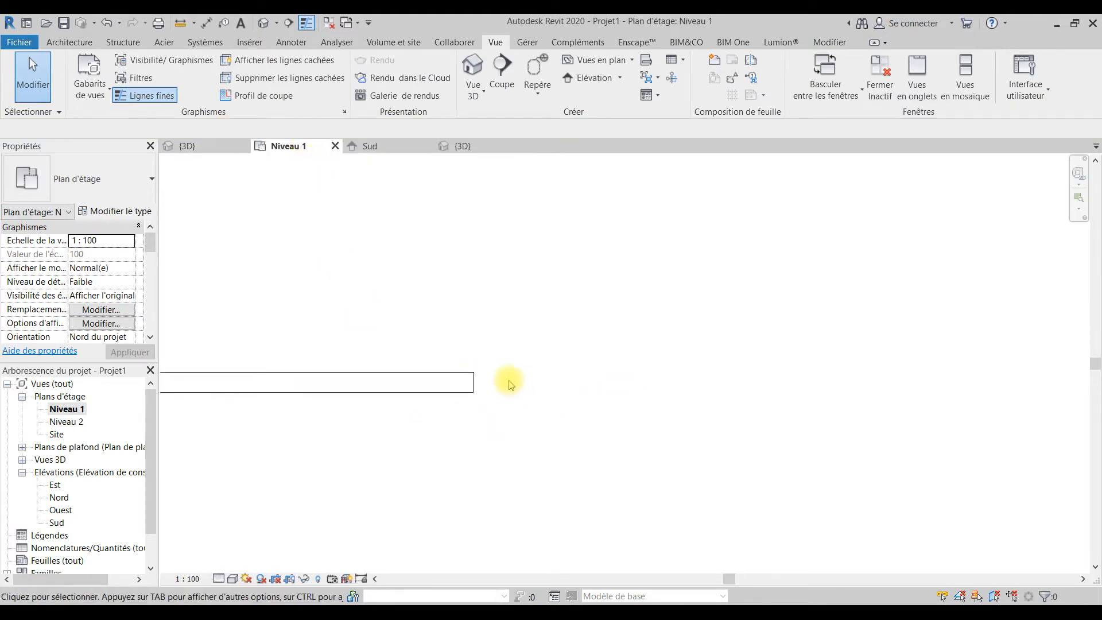
{"action": "left_click", "coordinate": [450, 396]}
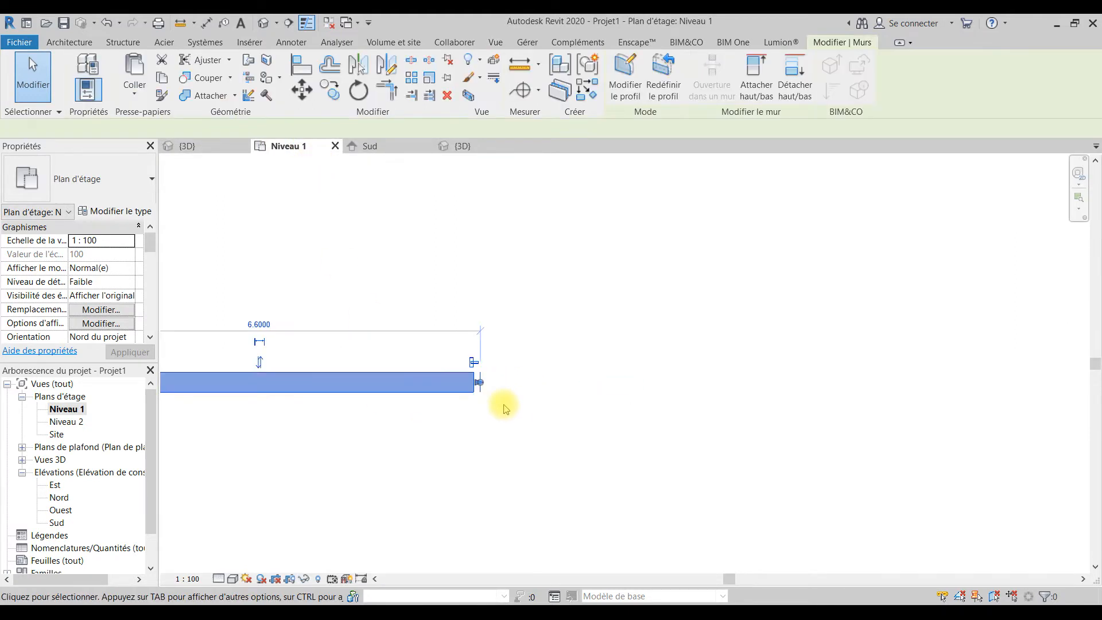
{"action": "left_click", "coordinate": [537, 392]}
{"action": "left_click", "coordinate": [70, 42]}
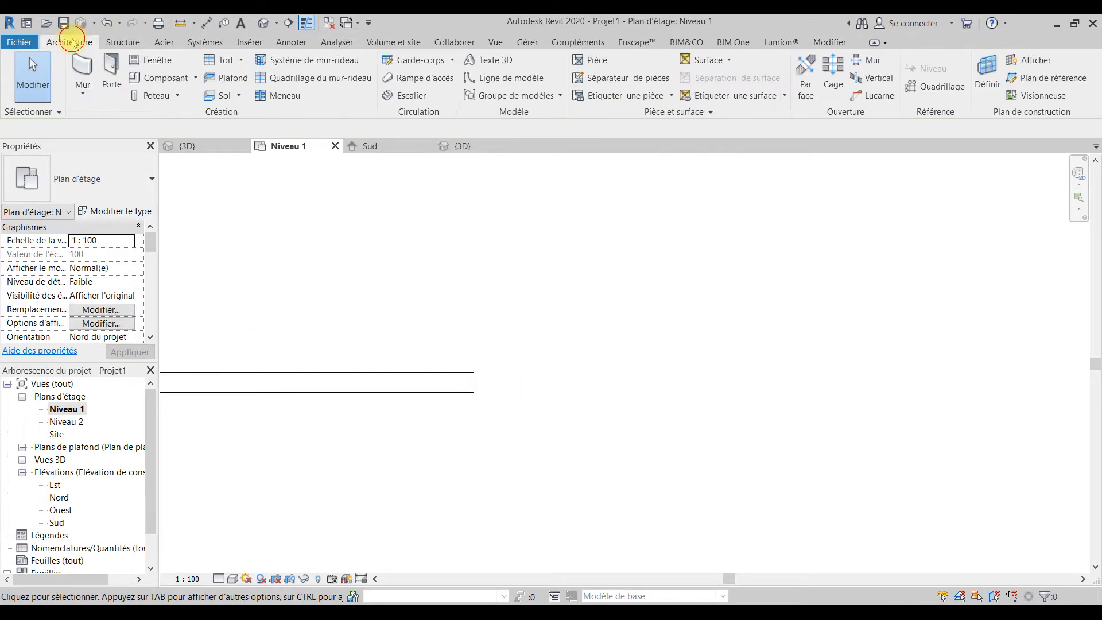
{"action": "left_click", "coordinate": [83, 67]}
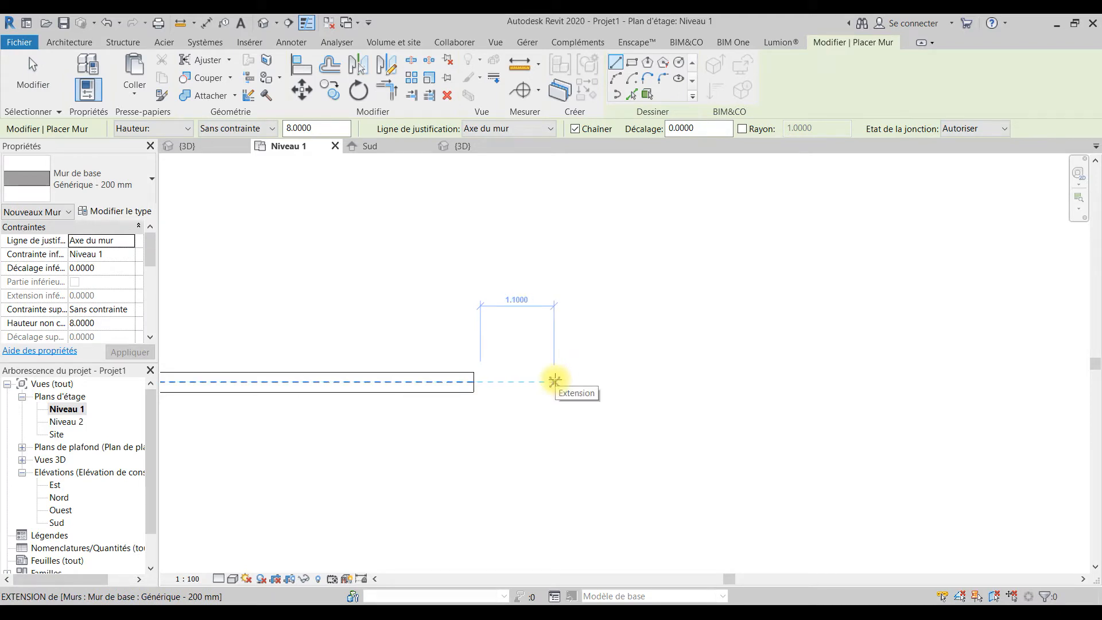
{"action": "left_click", "coordinate": [555, 381]}
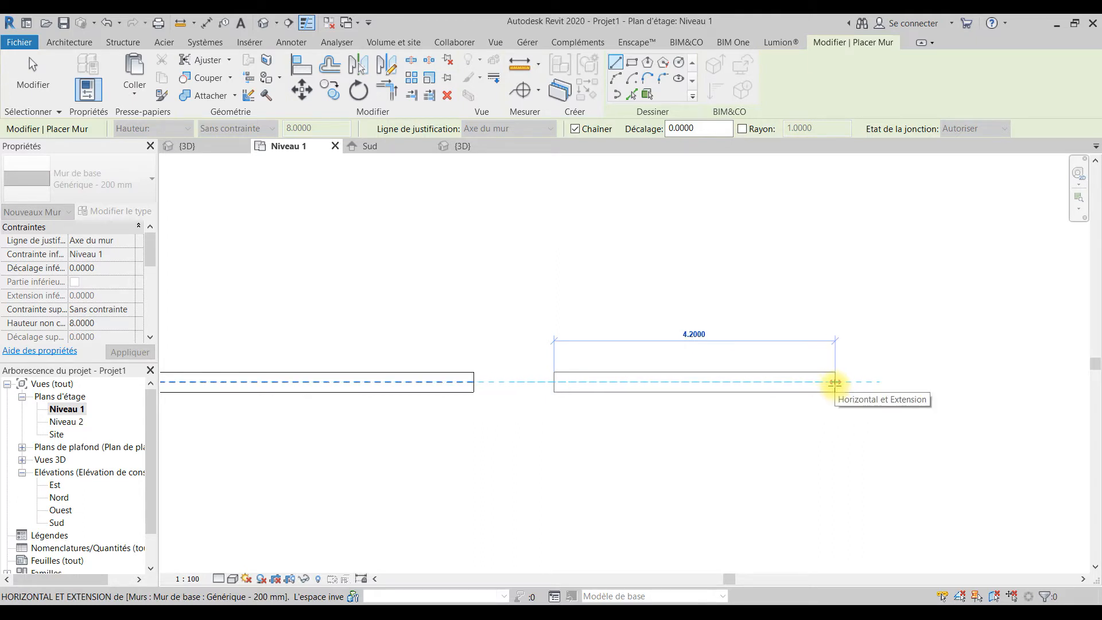
{"action": "left_click", "coordinate": [835, 382]}
{"action": "key", "text": "Escape"}
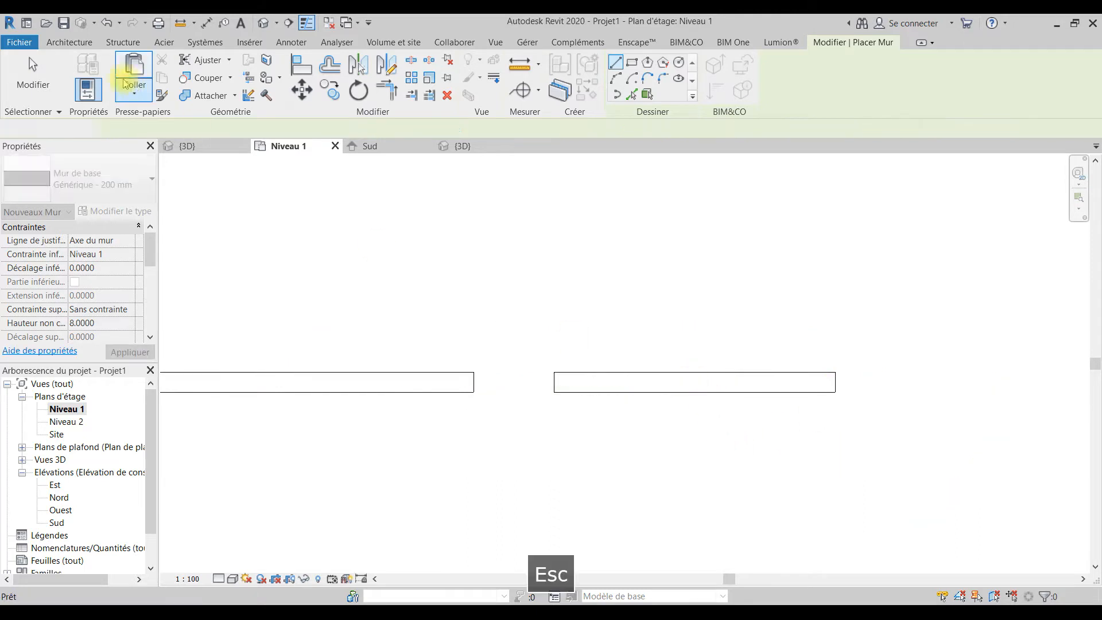
{"action": "key", "text": "Escape"}
Step: In the 3D view, constrain the top of the new wall to Niveau 2
{"action": "left_click", "coordinate": [462, 145]}
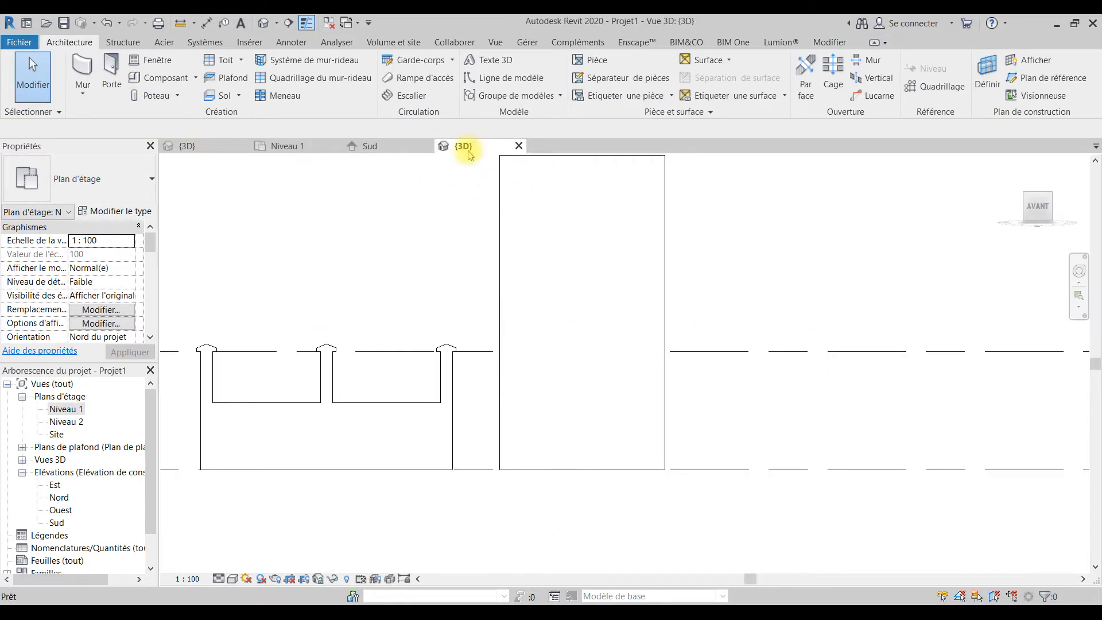
{"action": "scroll", "coordinate": [784, 447], "scroll_direction": "down", "scroll_amount": 2}
{"action": "left_click", "coordinate": [704, 286]}
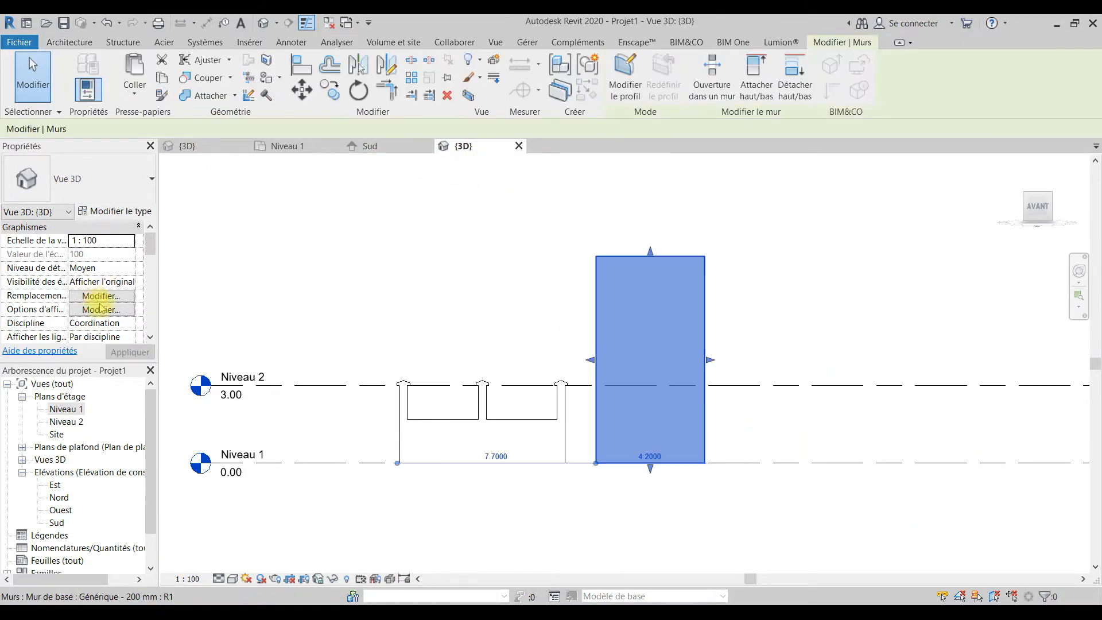
{"action": "left_click", "coordinate": [130, 310]}
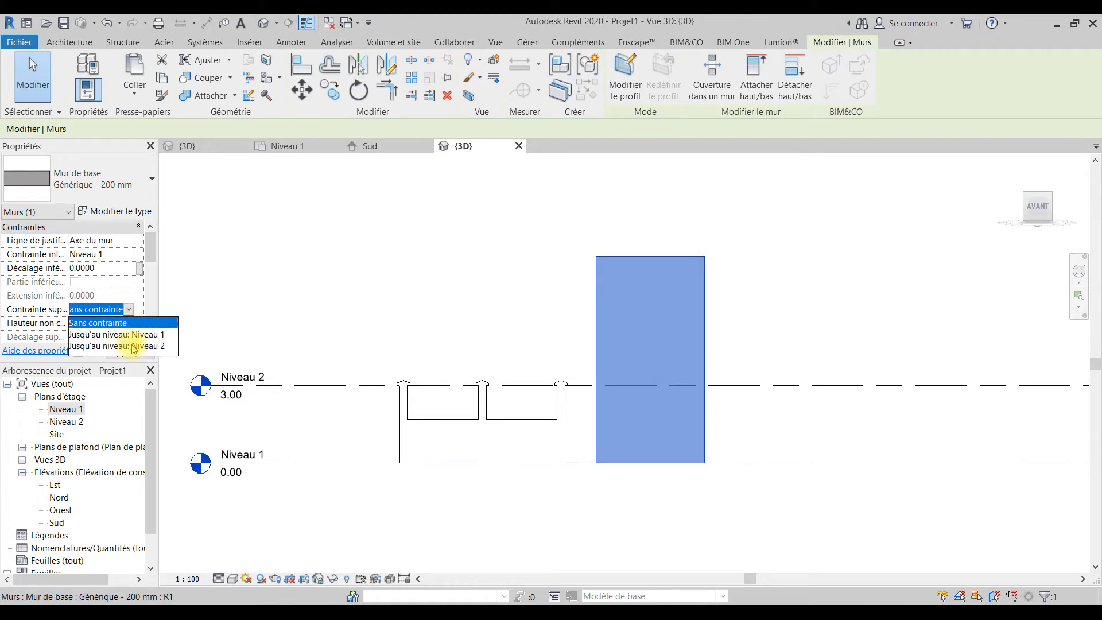
{"action": "left_click", "coordinate": [133, 346]}
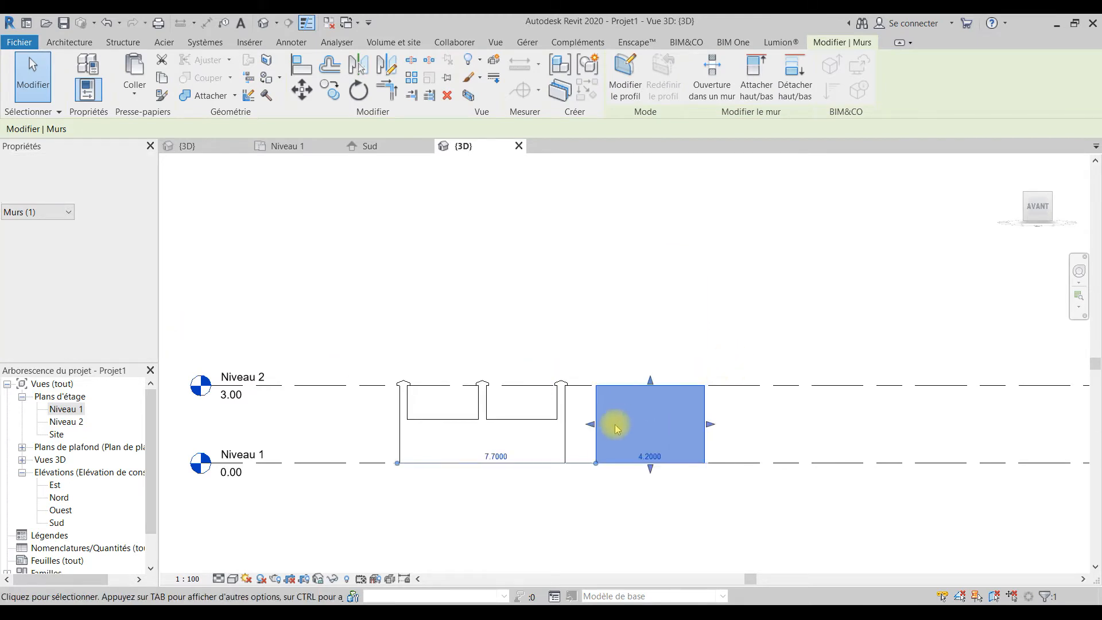
Step: Open the new wall's profile for editing
{"action": "scroll", "coordinate": [656, 423], "scroll_direction": "up", "scroll_amount": 1}
{"action": "left_click", "coordinate": [625, 69]}
{"action": "scroll", "coordinate": [640, 419], "scroll_direction": "up", "scroll_amount": 1}
{"action": "mouse_move", "coordinate": [638, 417]}
{"action": "middle_mouse_down"}
{"action": "mouse_move", "coordinate": [541, 409]}
{"action": "mouse_move", "coordinate": [633, 389]}
{"action": "mouse_move", "coordinate": [653, 373]}
{"action": "middle_mouse_up"}
{"action": "scroll", "coordinate": [531, 396], "scroll_direction": "up", "scroll_amount": 1}
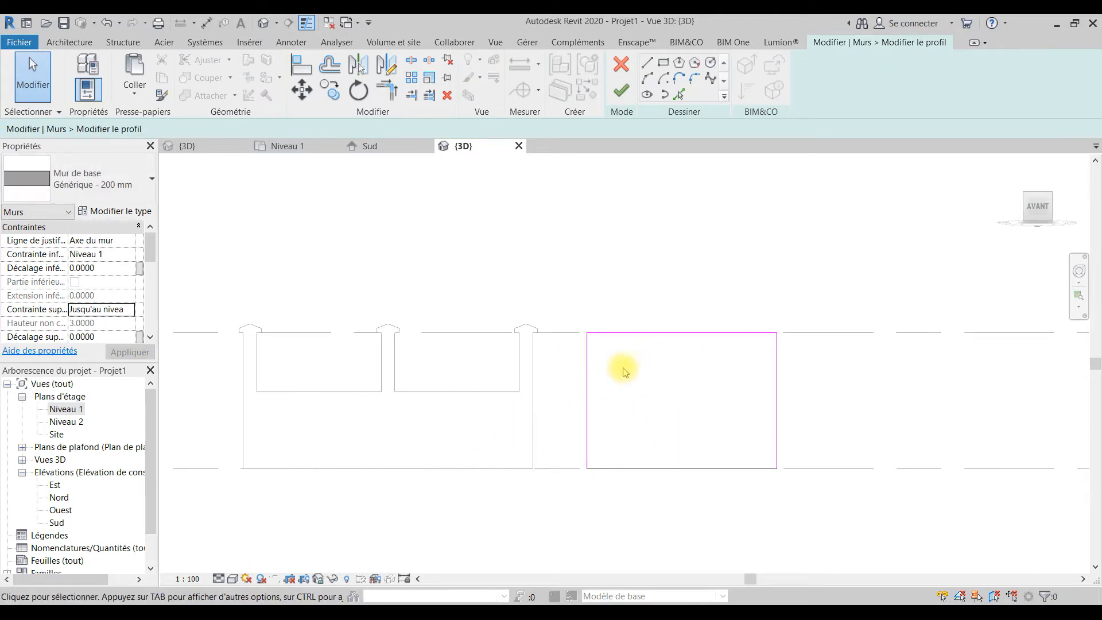
{"action": "left_click", "coordinate": [629, 333]}
{"action": "key", "text": "Escape"}
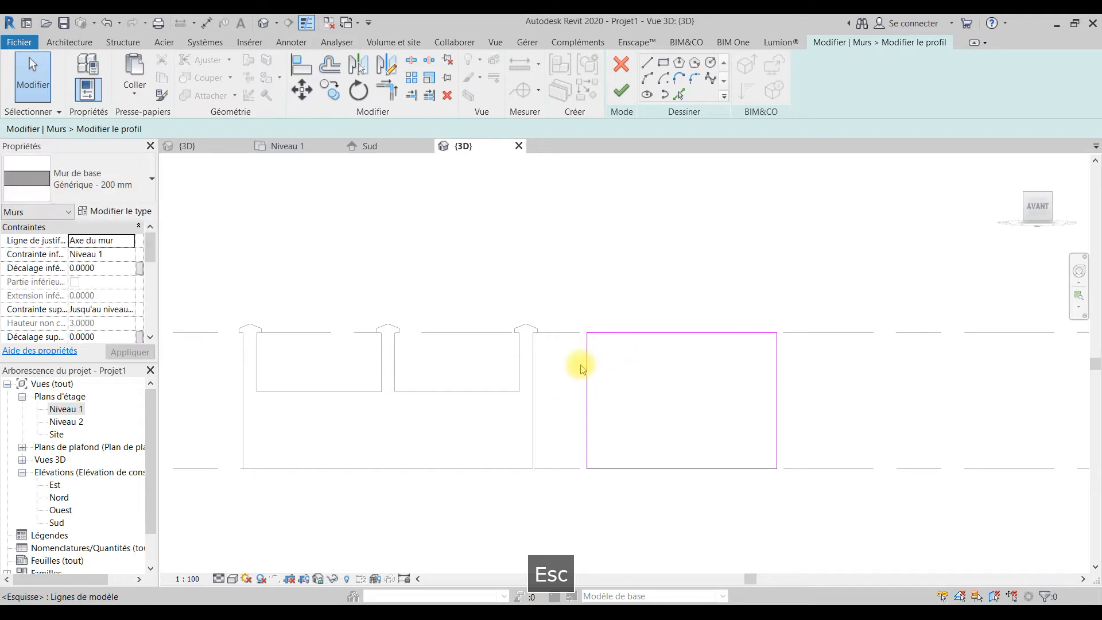
Step: Offset copies of the profile's left edge inward and right edge outward by 0.3 m
{"action": "left_click", "coordinate": [585, 369]}
{"action": "left_click", "coordinate": [330, 64]}
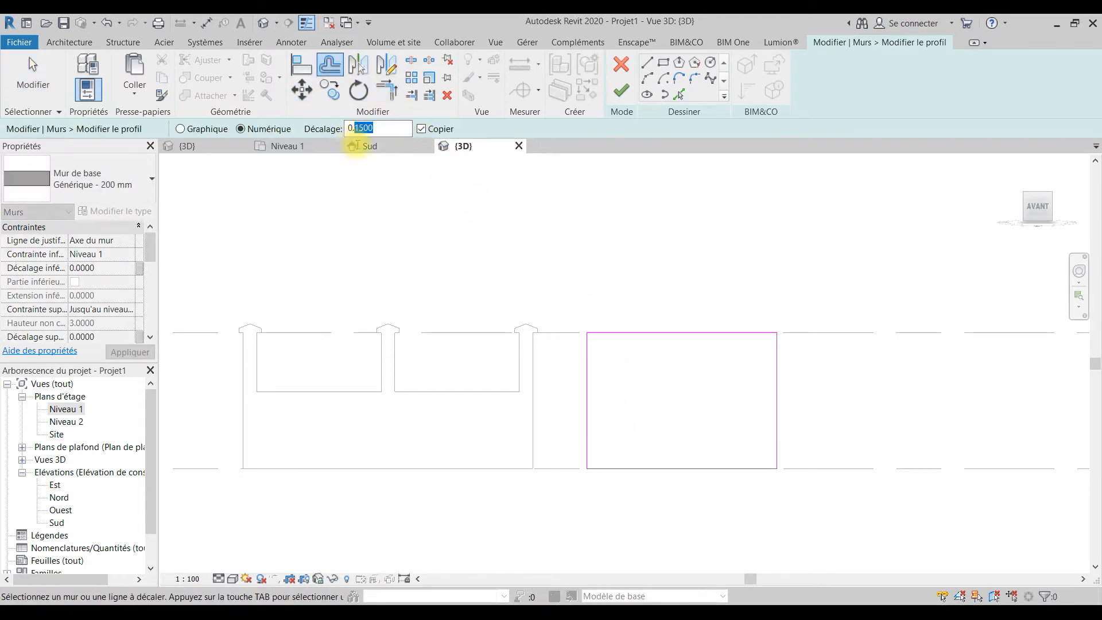
{"action": "type", "text": "3000"}
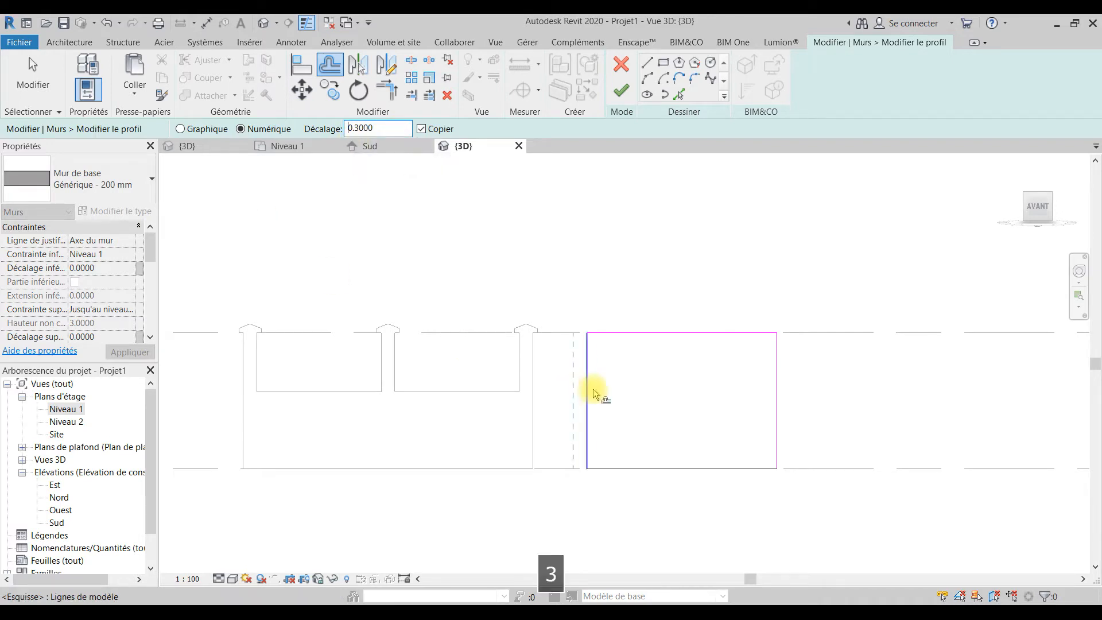
{"action": "left_click", "coordinate": [588, 395]}
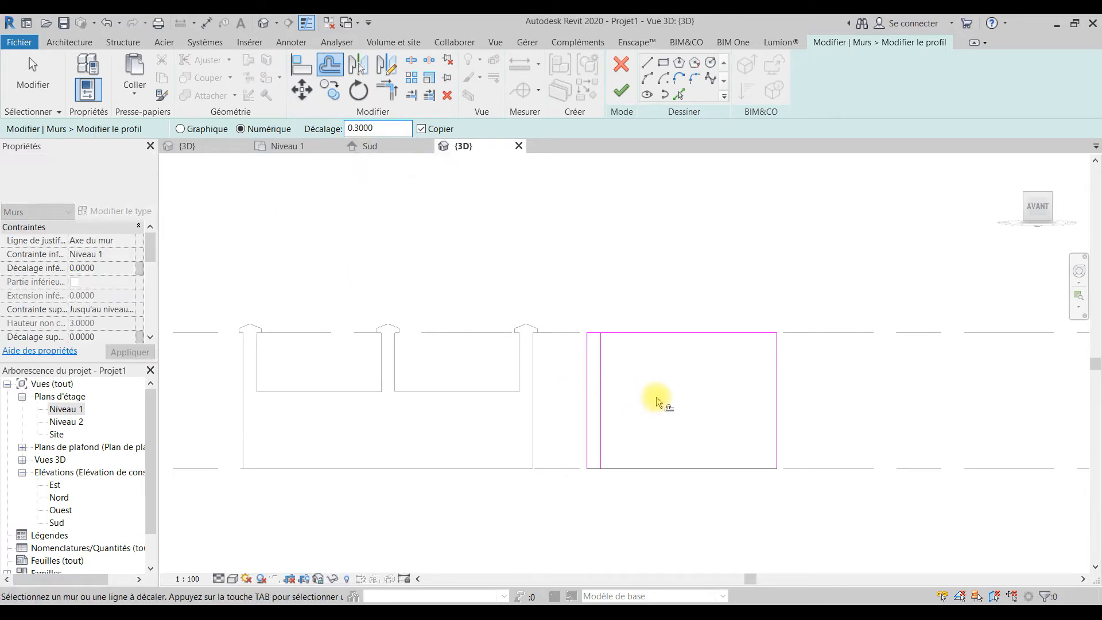
{"action": "left_click", "coordinate": [784, 398]}
{"action": "key", "text": "Escape"}
Step: Remove the profile's top line and extend the base line to the outer edge of the right pillar
{"action": "scroll", "coordinate": [717, 343], "scroll_direction": "up", "scroll_amount": 2}
{"action": "scroll", "coordinate": [717, 343], "scroll_direction": "up", "scroll_amount": 1}
{"action": "left_click", "coordinate": [713, 324]}
{"action": "key", "text": "ctrl+x"}
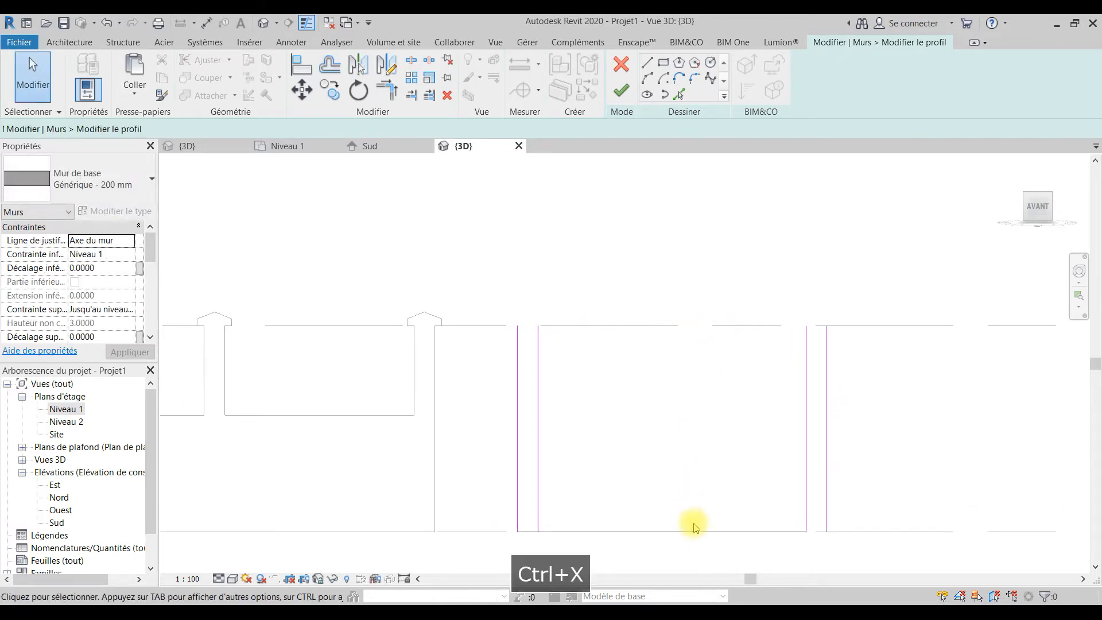
{"action": "left_click", "coordinate": [802, 530]}
{"action": "left_click_drag", "start_coordinate": [805, 531], "coordinate": [815, 531]}
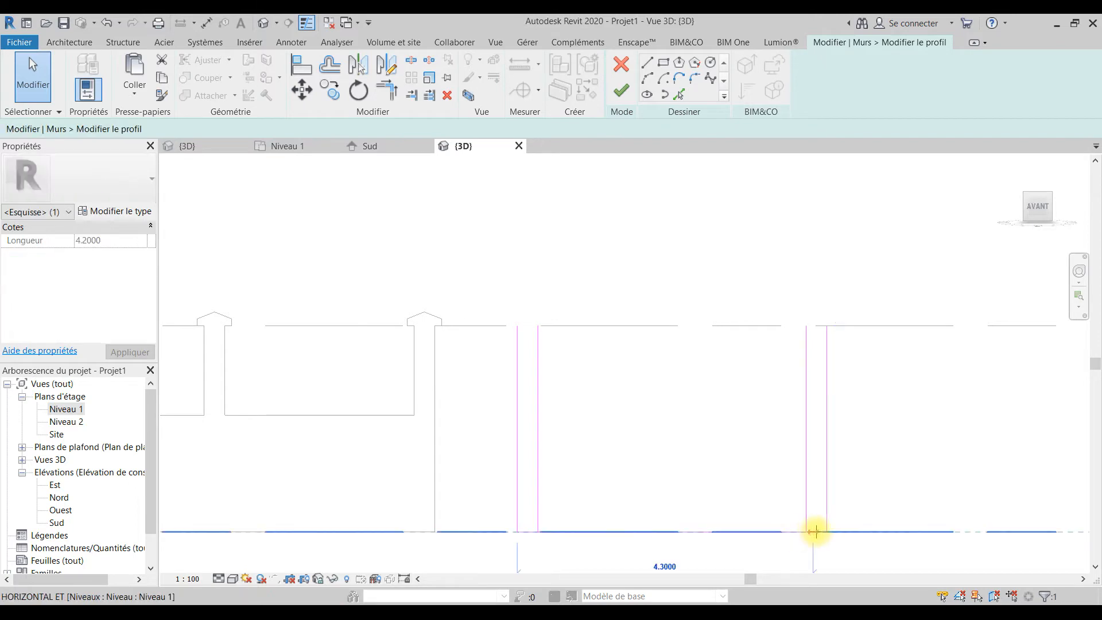
{"action": "left_click", "coordinate": [806, 531]}
{"action": "key", "text": "Escape"}
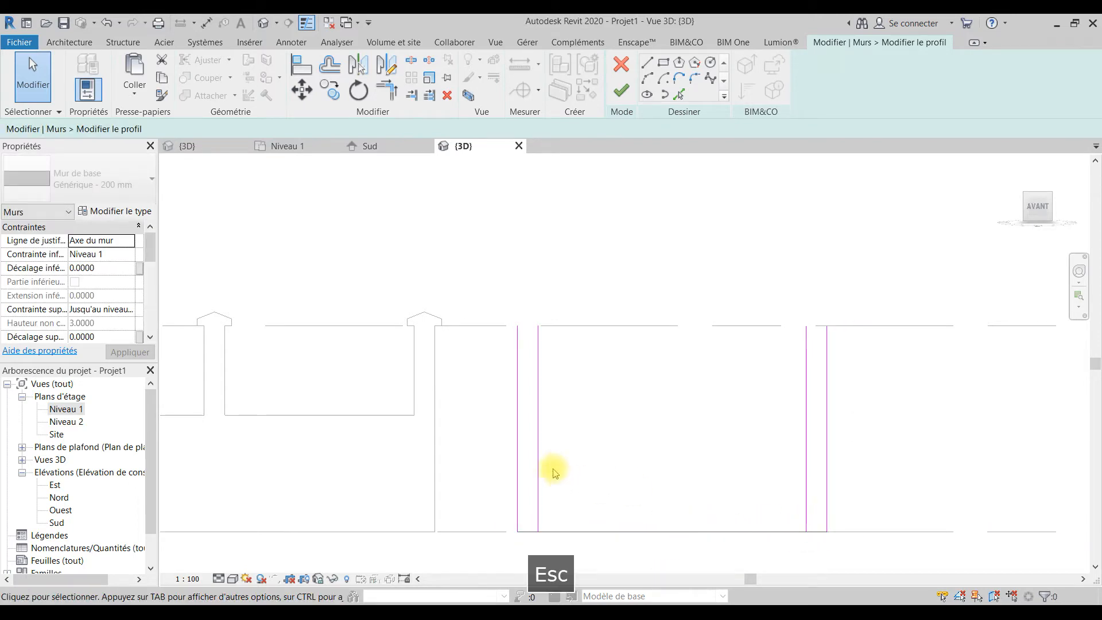
Step: At the left pillar's top, draw a 0.1 m ledge outward on each side, each ending in an upright about 0.1 m high
{"action": "left_click", "coordinate": [647, 62]}
{"action": "scroll", "coordinate": [510, 321], "scroll_direction": "up", "scroll_amount": 4}
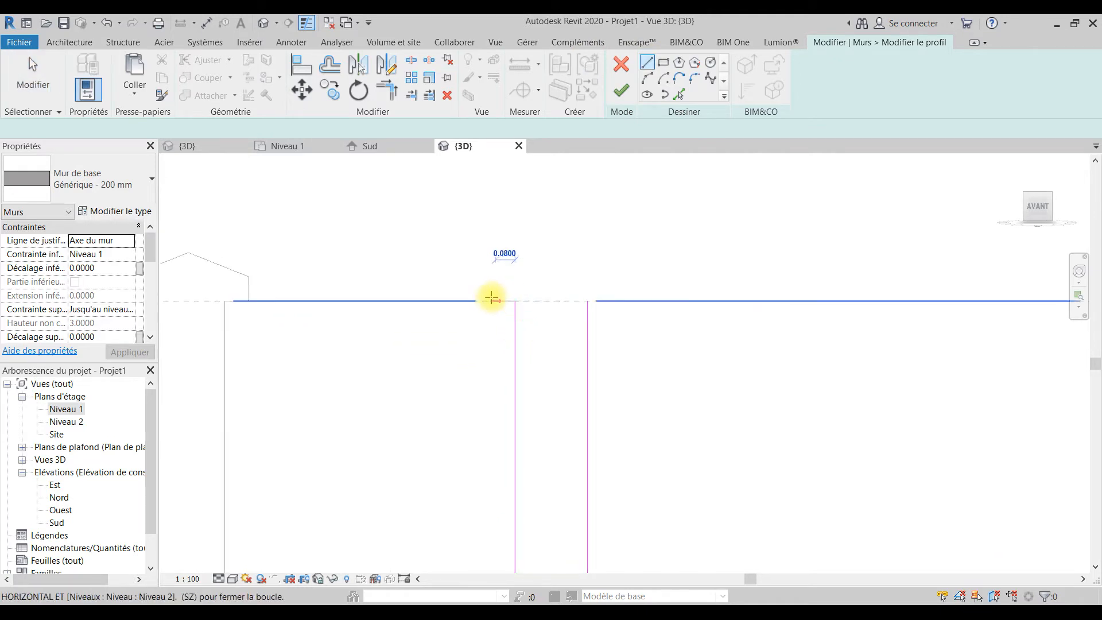
{"action": "left_click", "coordinate": [490, 300]}
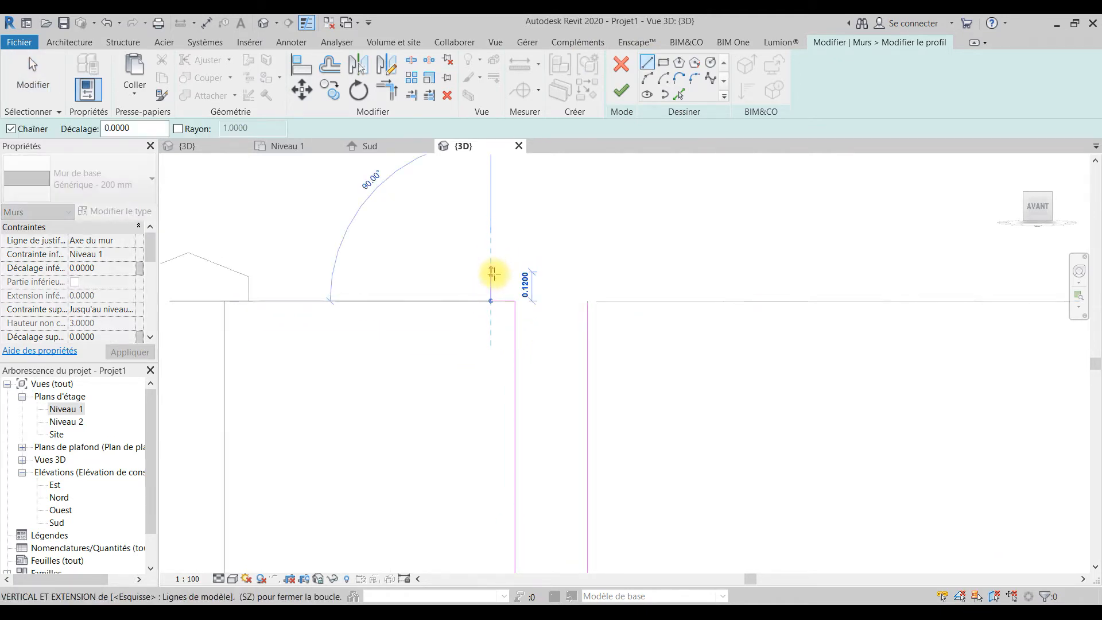
{"action": "left_click", "coordinate": [491, 277]}
{"action": "key", "text": "Escape"}
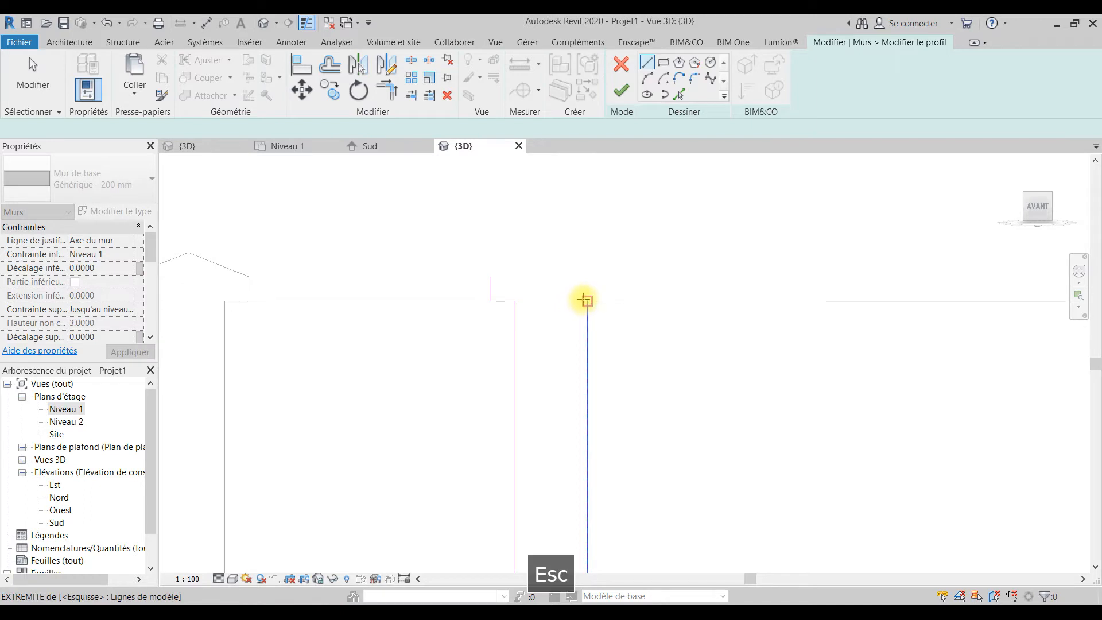
{"action": "left_click", "coordinate": [584, 301]}
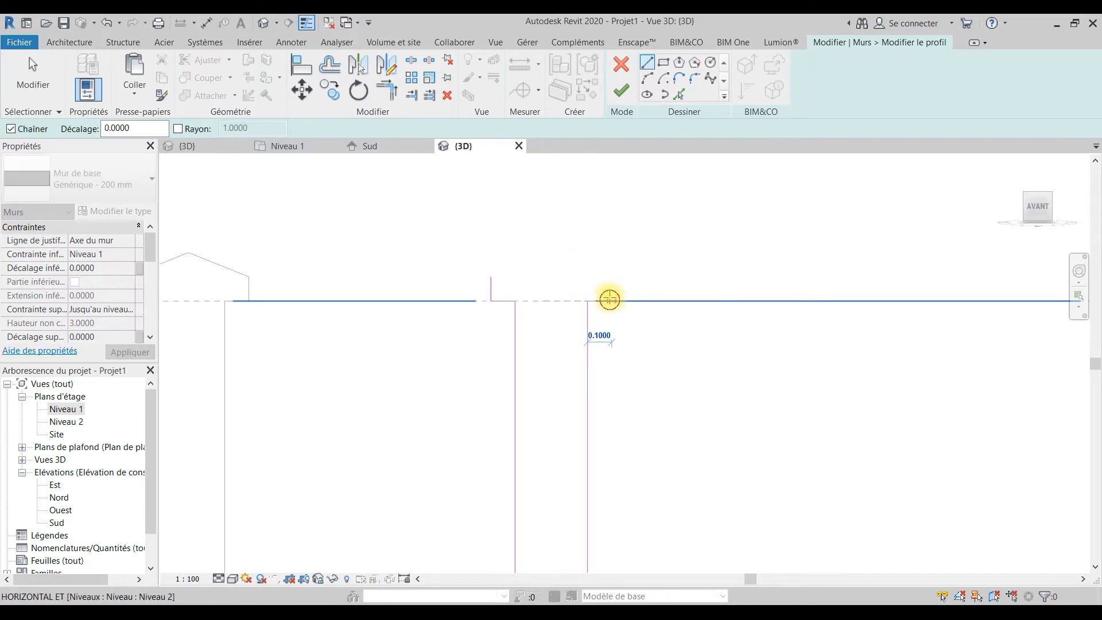
{"action": "left_click", "coordinate": [610, 300]}
{"action": "left_click", "coordinate": [610, 277]}
{"action": "key", "text": "Escape"}
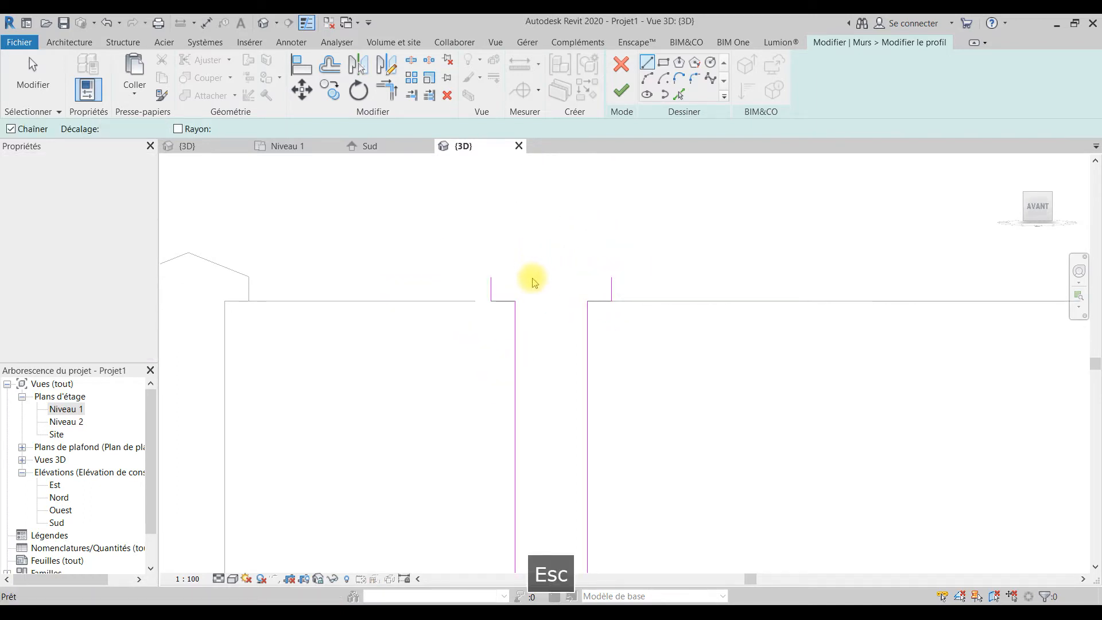
Step: Draw a line across the pillar top, a 0.2 m centre line up from it, and sloping lines from its peak to both uprights
{"action": "left_click", "coordinate": [516, 300]}
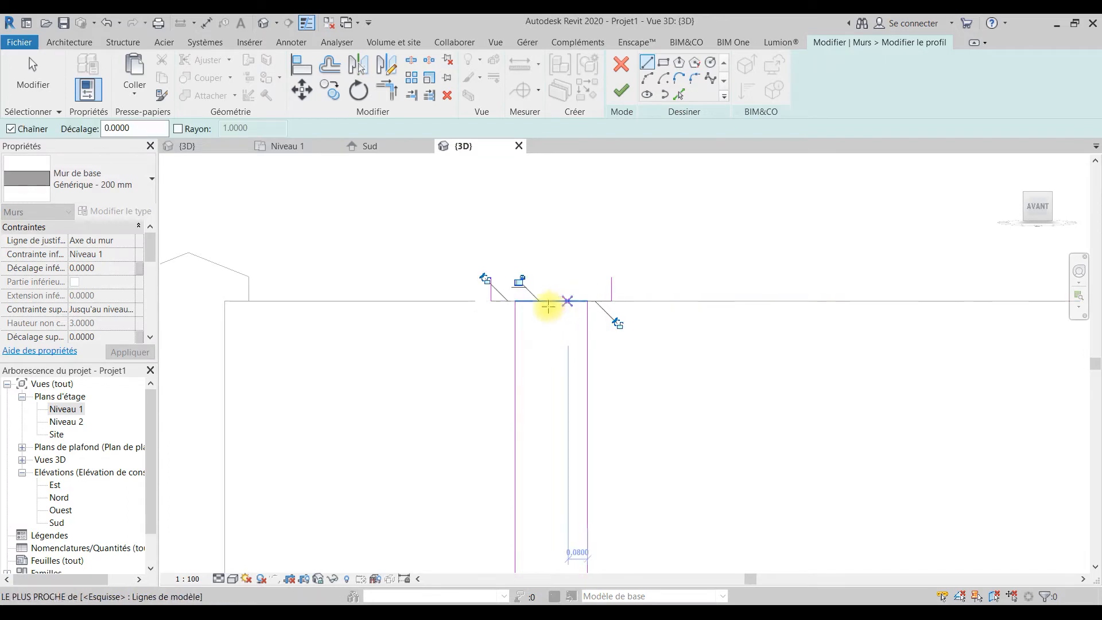
{"action": "left_click", "coordinate": [551, 301]}
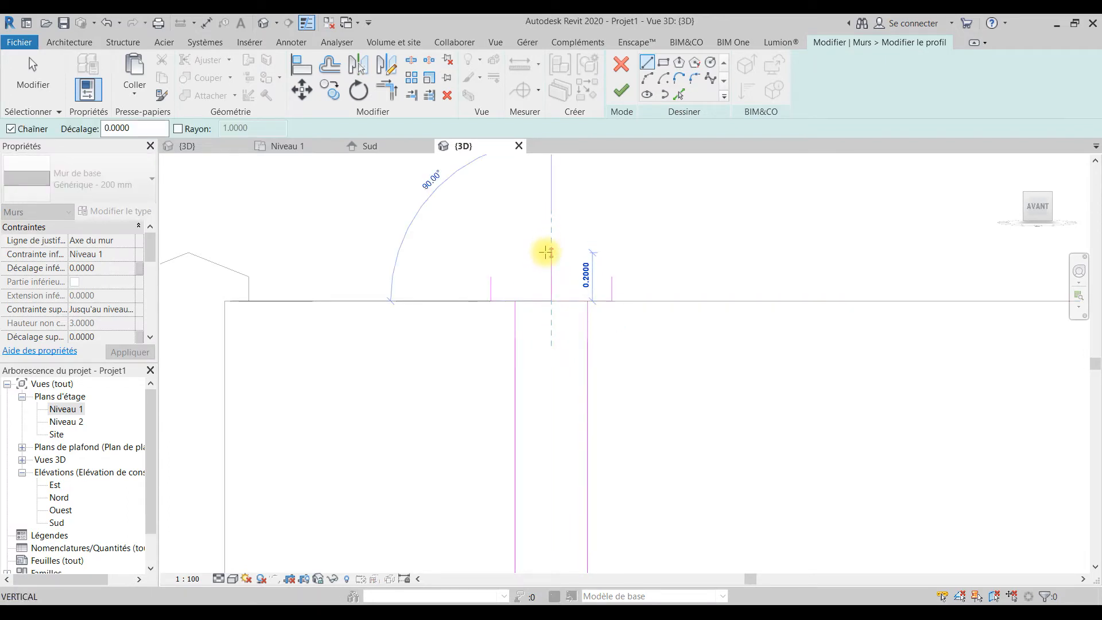
{"action": "left_click", "coordinate": [551, 252]}
{"action": "left_click", "coordinate": [491, 276]}
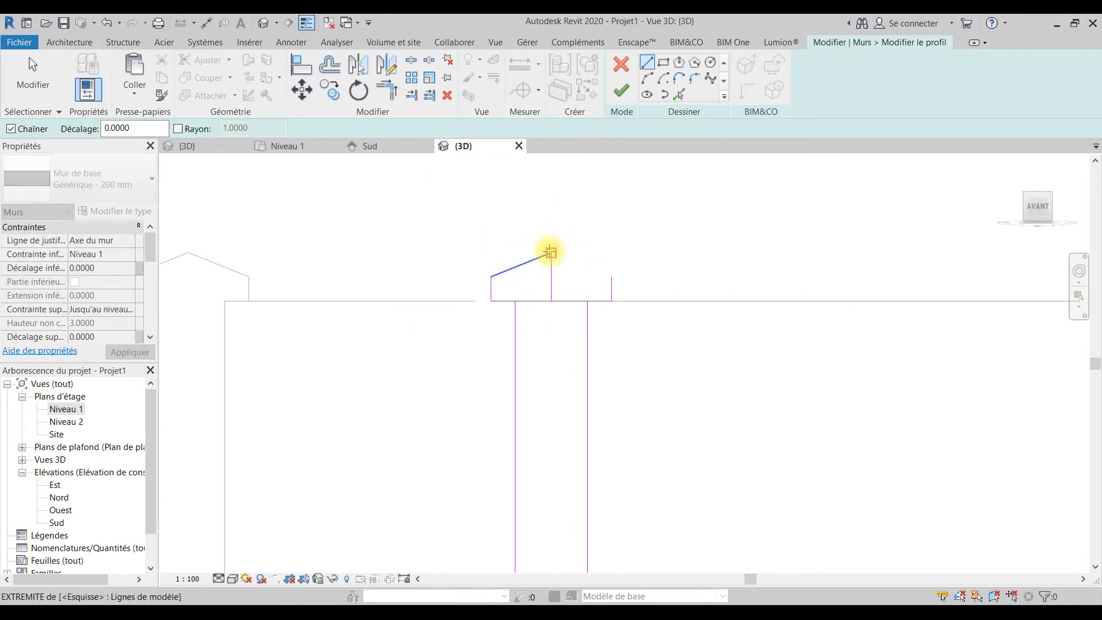
{"action": "left_click", "coordinate": [611, 276]}
{"action": "key", "text": "Escape"}
{"action": "key", "text": "Escape"}
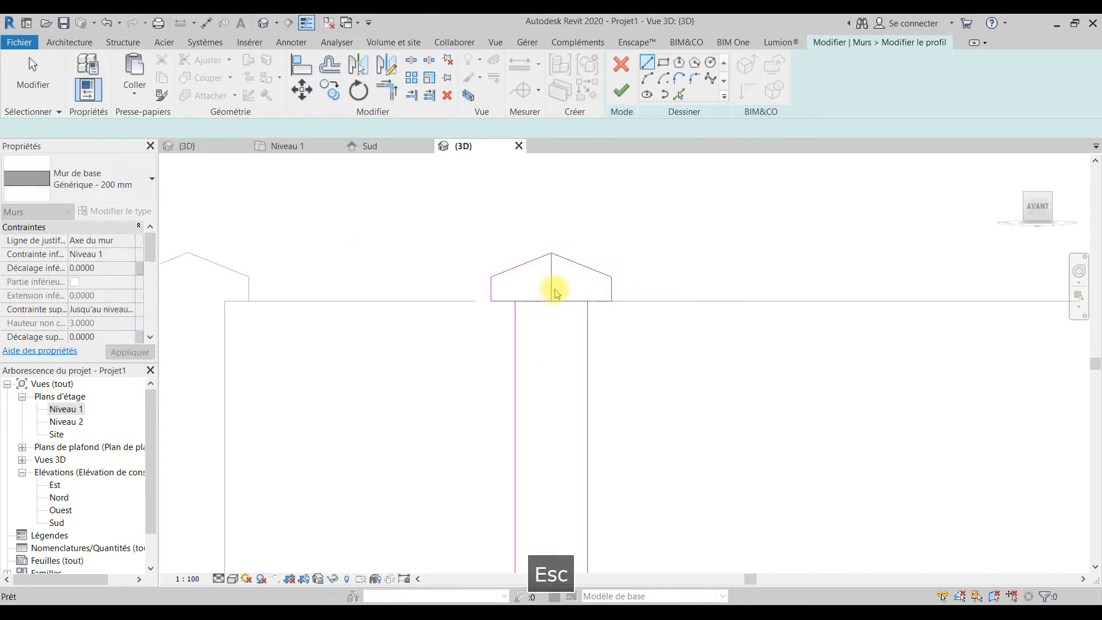
Step: Delete the centre line and the line across the pillar top inside the cap
{"action": "left_click", "coordinate": [550, 287]}
{"action": "key", "text": "ctrl+x"}
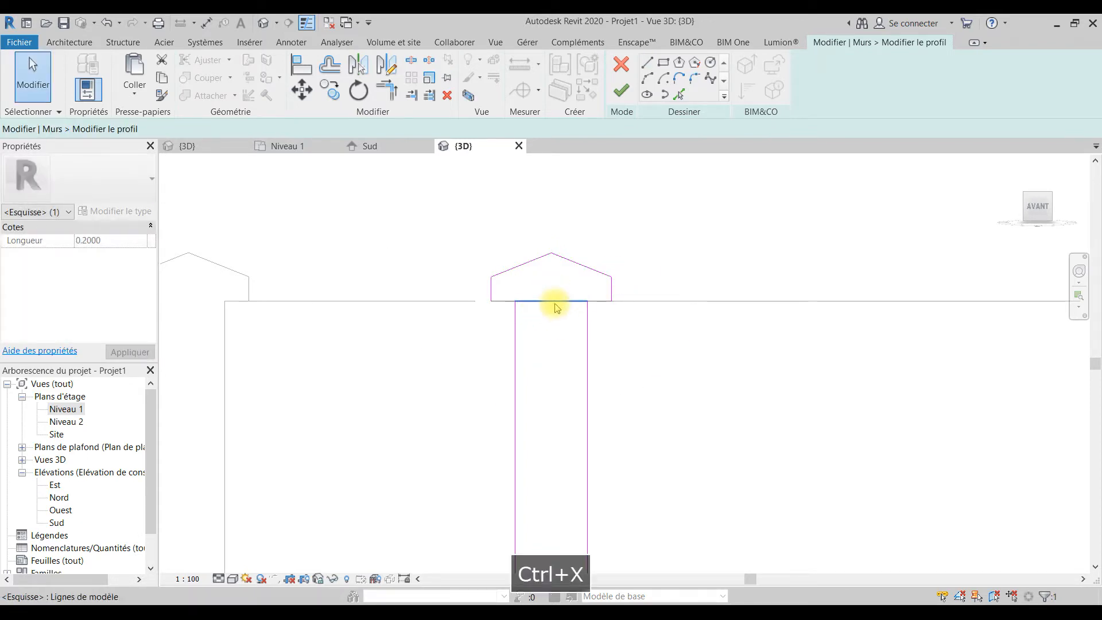
{"action": "scroll", "coordinate": [551, 300], "scroll_direction": "down", "scroll_amount": 5}
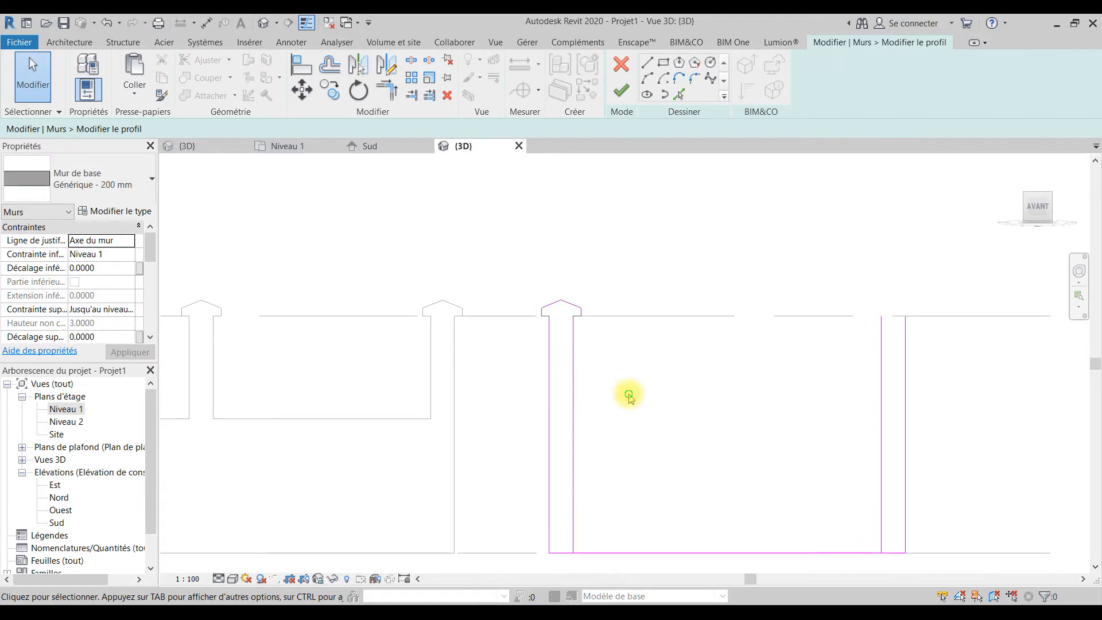
Step: Try to move the left pillar's cap lines onto the top of the right pillar
{"action": "scroll", "coordinate": [492, 241], "scroll_direction": "up", "scroll_amount": 2}
{"action": "mouse_move", "coordinate": [548, 259]}
{"action": "left_mouse_down"}
{"action": "mouse_move", "coordinate": [390, 305]}
{"action": "mouse_move", "coordinate": [401, 318]}
{"action": "left_mouse_up"}
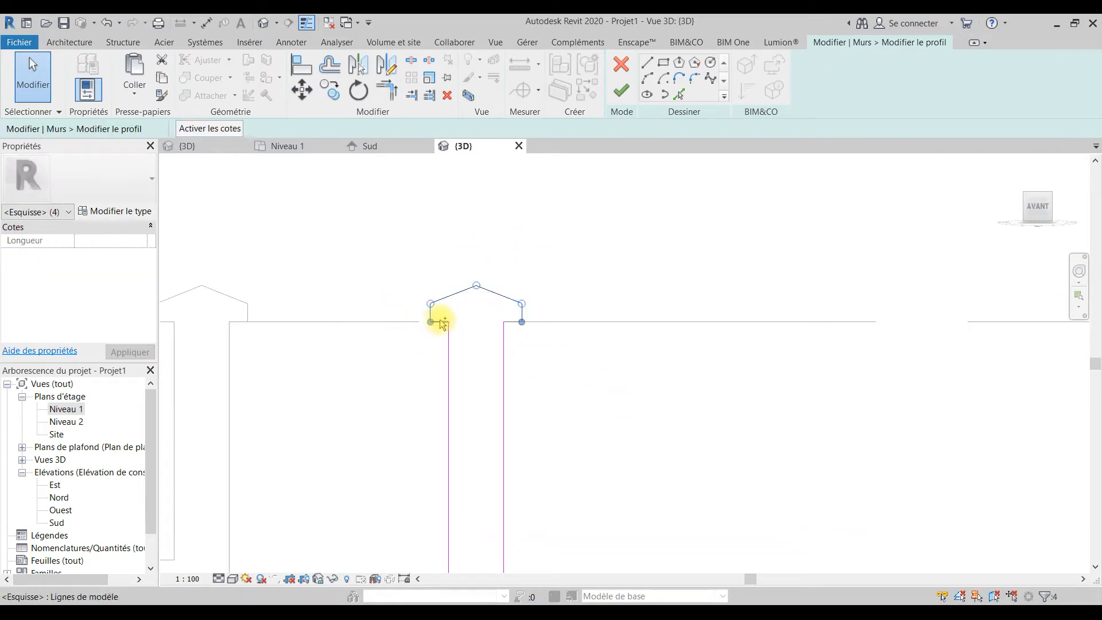
{"action": "left_click", "coordinate": [513, 319], "text": "ctrl"}
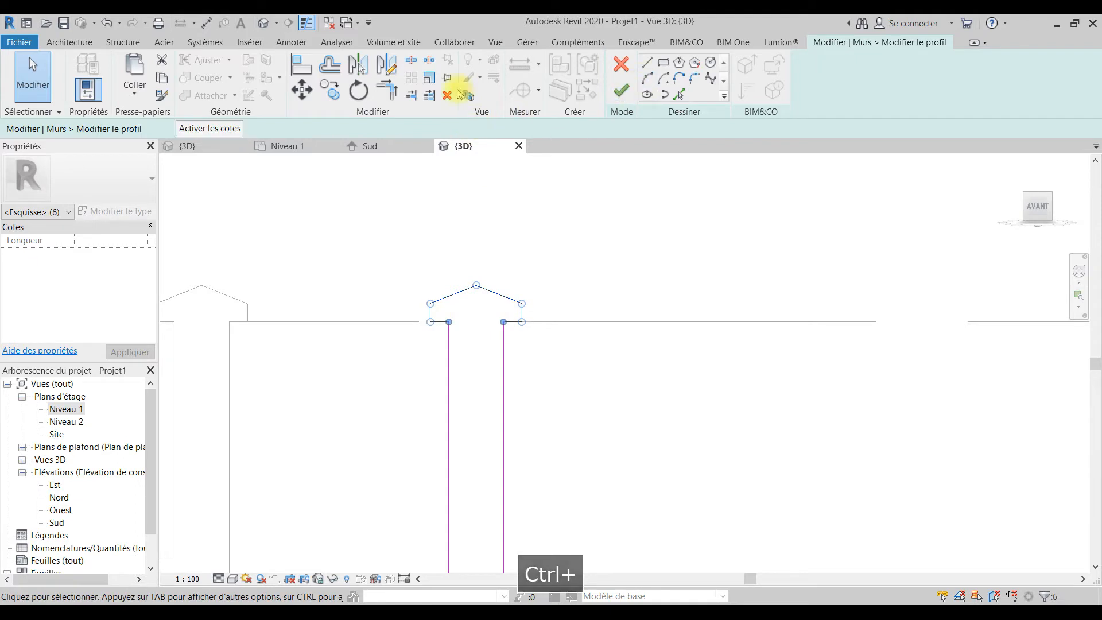
{"action": "left_click", "coordinate": [303, 90]}
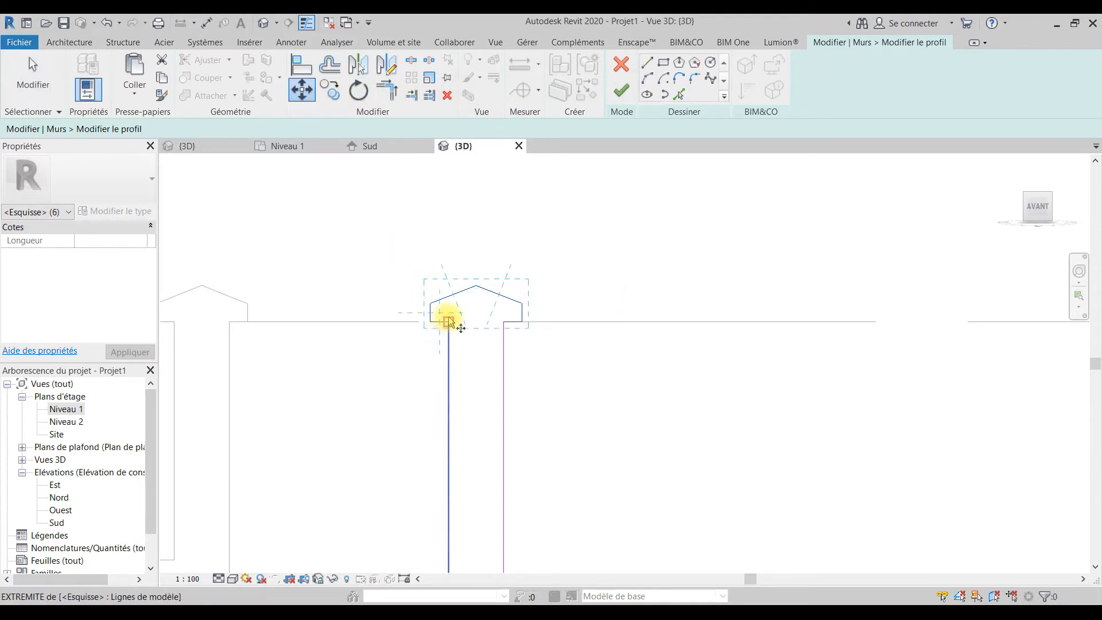
{"action": "left_click", "coordinate": [449, 322]}
{"action": "scroll", "coordinate": [442, 317], "scroll_direction": "down", "scroll_amount": 3}
{"action": "scroll", "coordinate": [717, 312], "scroll_direction": "up", "scroll_amount": 3}
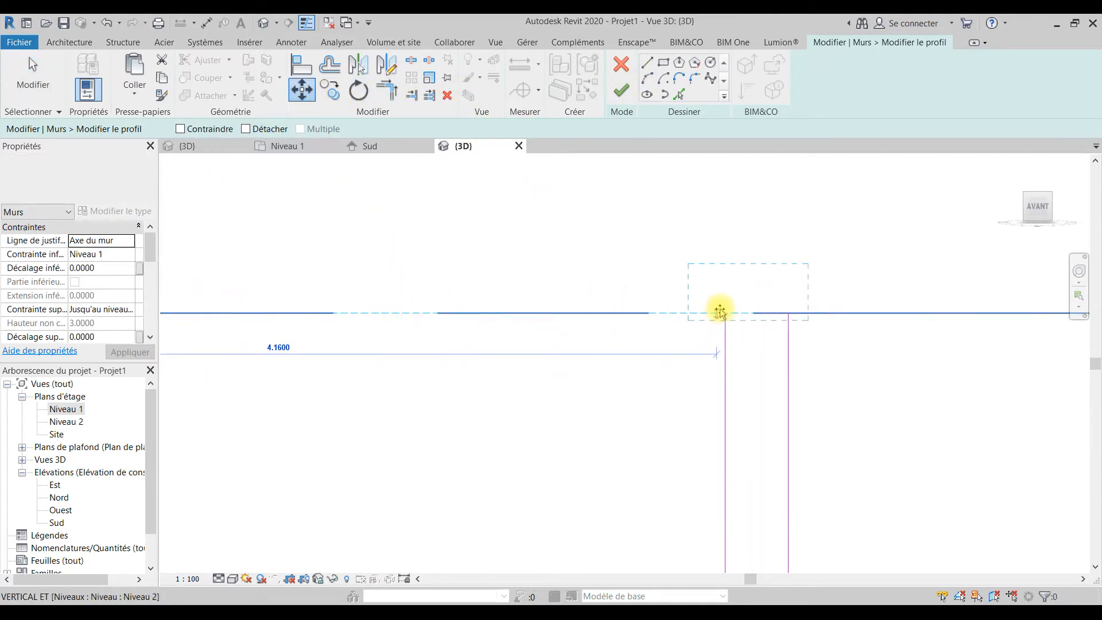
{"action": "left_click", "coordinate": [721, 314]}
{"action": "scroll", "coordinate": [720, 314], "scroll_direction": "down", "scroll_amount": 3}
{"action": "key", "text": "Escape"}
{"action": "key", "text": "Escape"}
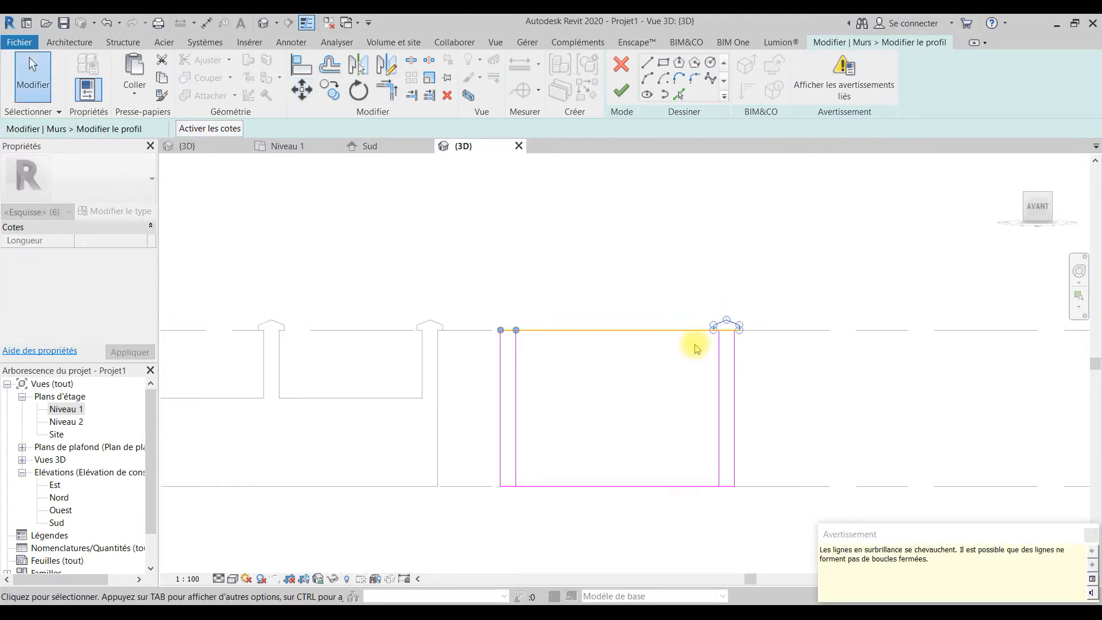
Step: Try to remove the overlapping top lines left by the moved cap, and undo back to before the move
{"action": "left_click", "coordinate": [613, 333]}
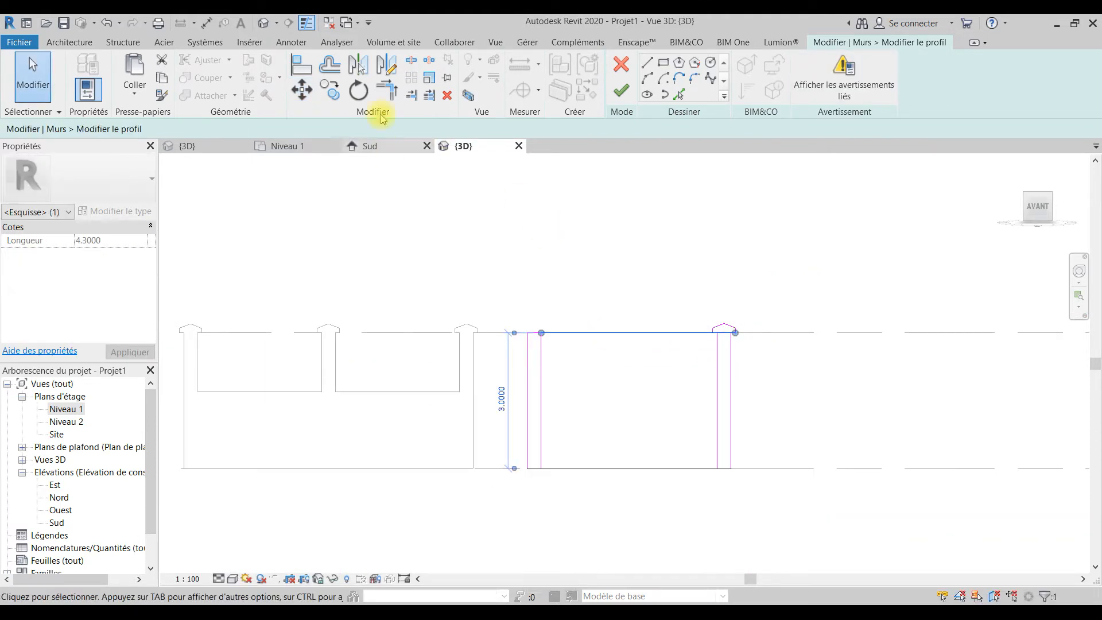
{"action": "scroll", "coordinate": [730, 320], "scroll_direction": "up", "scroll_amount": 4}
{"action": "mouse_move", "coordinate": [759, 263]}
{"action": "left_mouse_down"}
{"action": "mouse_move", "coordinate": [582, 328]}
{"action": "mouse_move", "coordinate": [595, 312]}
{"action": "left_mouse_up"}
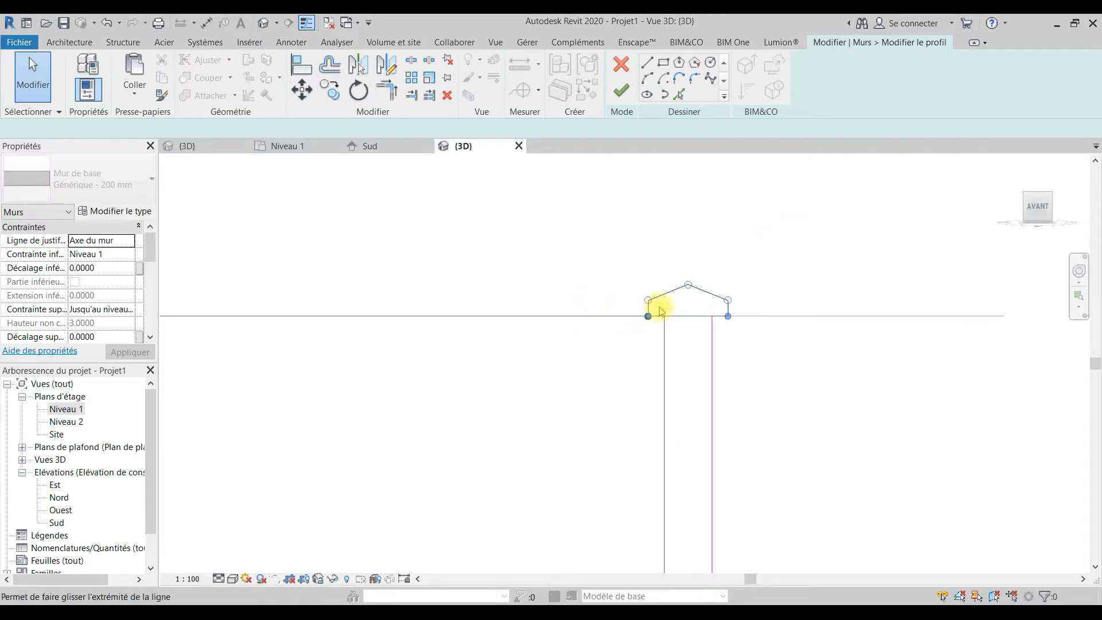
{"action": "scroll", "coordinate": [654, 312], "scroll_direction": "up", "scroll_amount": 4}
{"action": "key", "text": "Escape"}
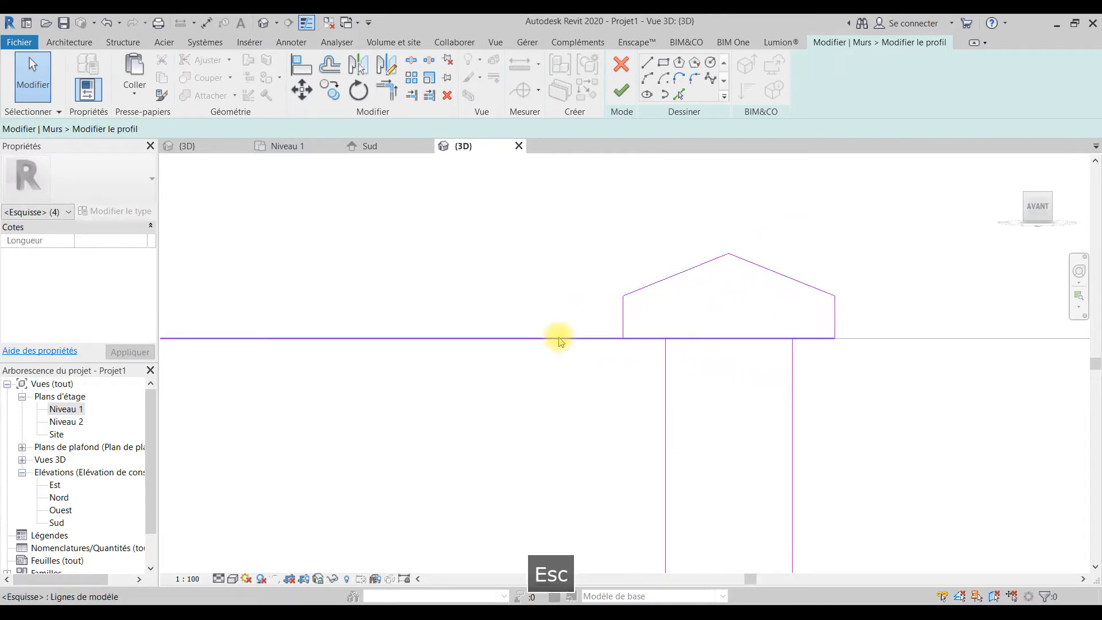
{"action": "left_click", "coordinate": [562, 337]}
{"action": "key", "text": "ctrl+x"}
{"action": "left_click_drag", "start_coordinate": [899, 232], "coordinate": [821, 236]}
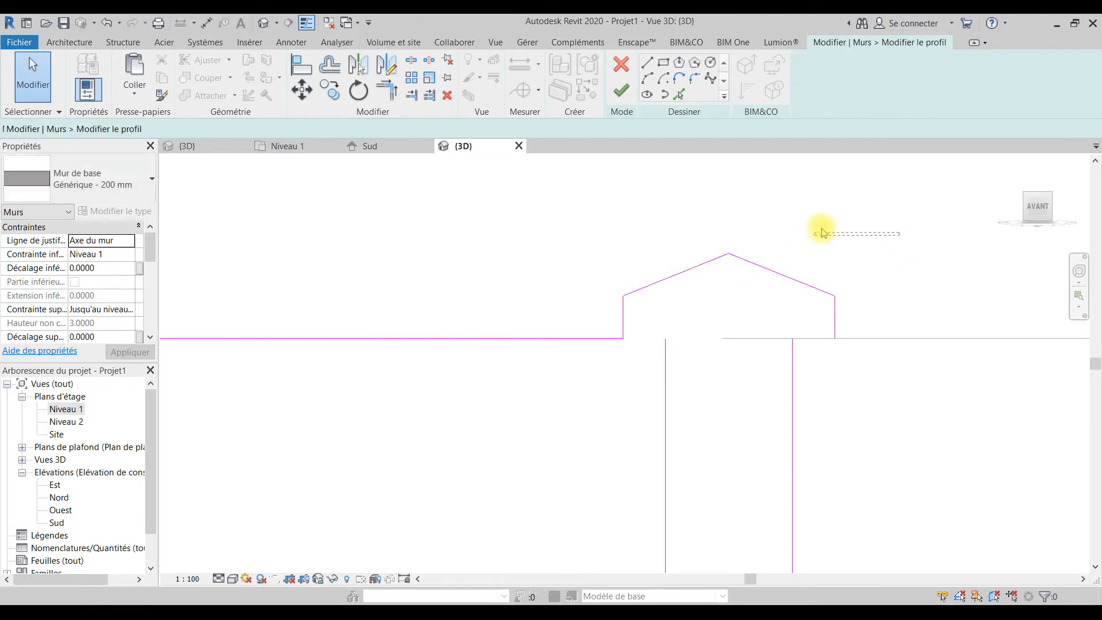
{"action": "left_click", "coordinate": [106, 24]}
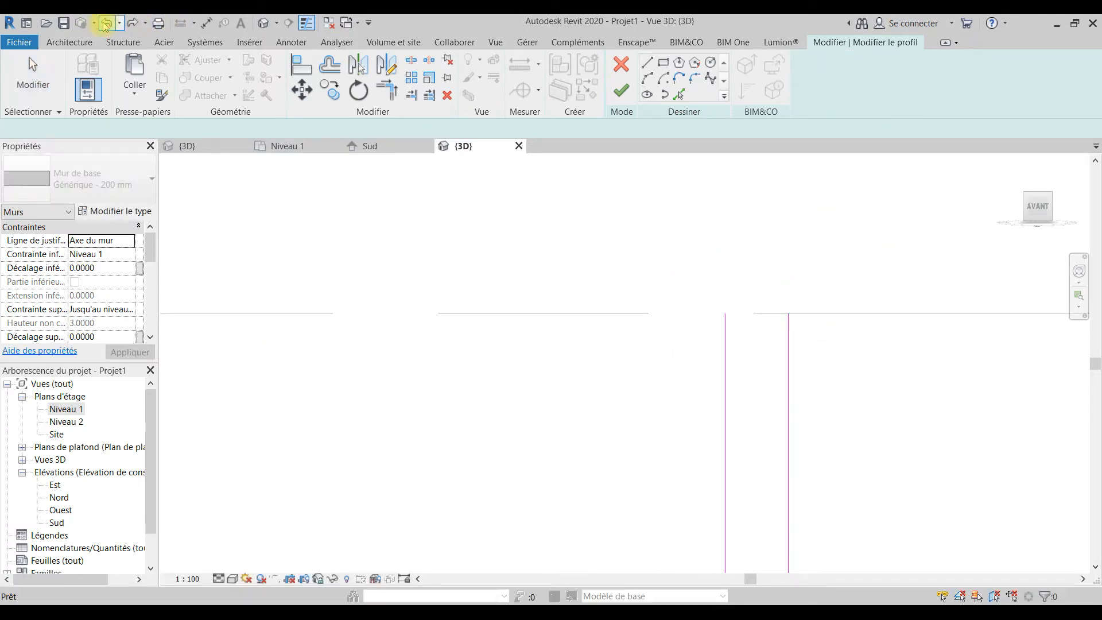
Step: Copy the left pillar's six cap lines 4.2 m across onto the top of the right pillar
{"action": "scroll", "coordinate": [271, 307], "scroll_direction": "down", "scroll_amount": 3}
{"action": "scroll", "coordinate": [373, 333], "scroll_direction": "up", "scroll_amount": 4}
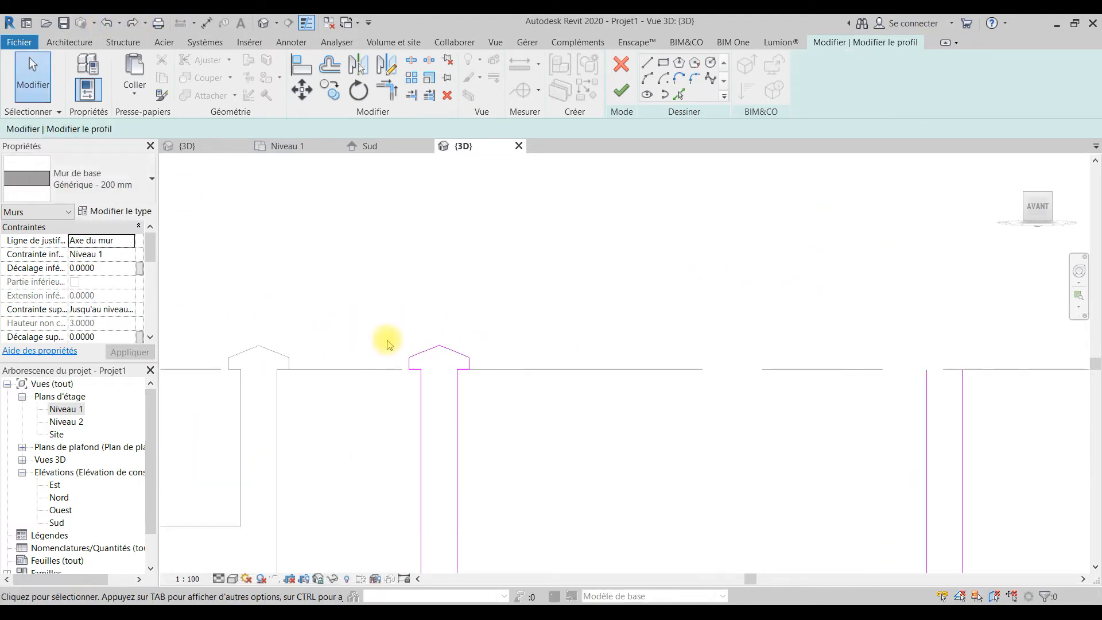
{"action": "left_click_drag", "start_coordinate": [574, 331], "coordinate": [412, 381]}
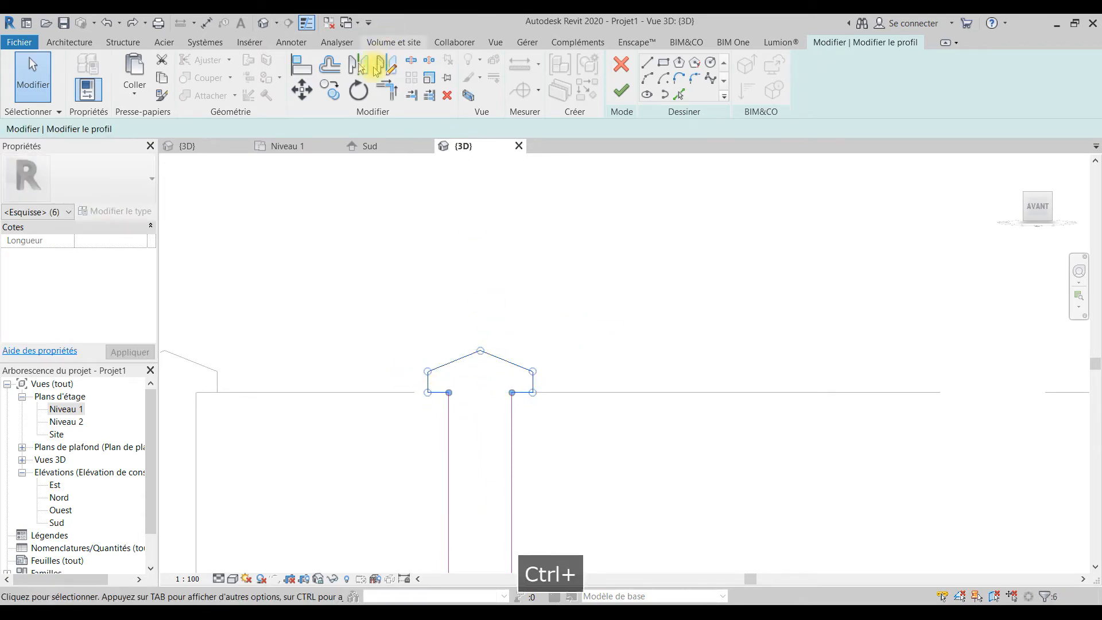
{"action": "left_click", "coordinate": [330, 90]}
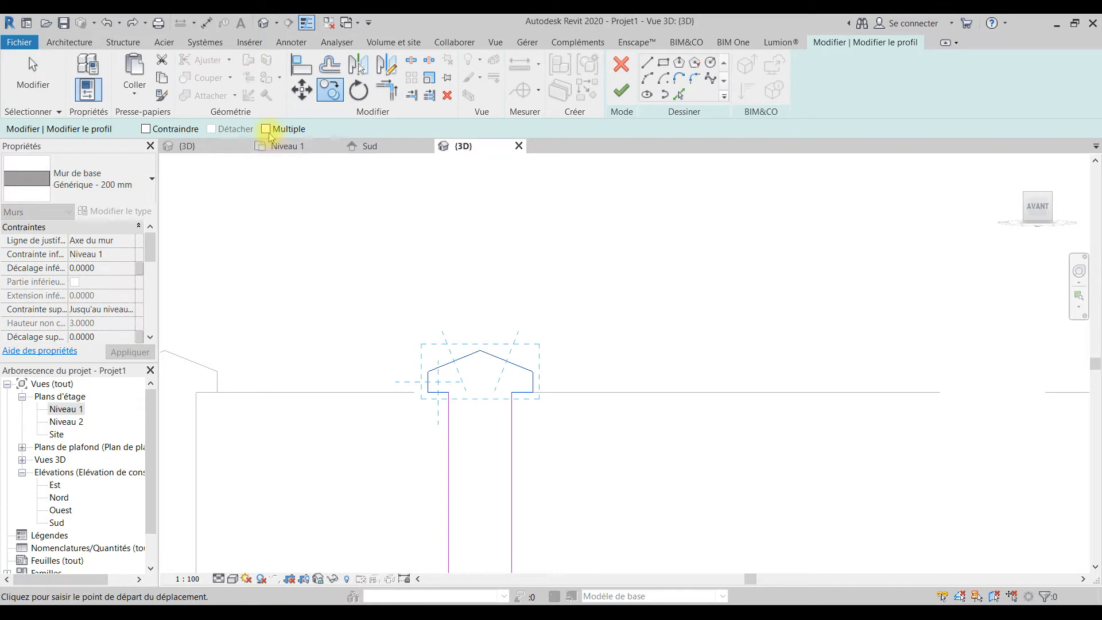
{"action": "left_click", "coordinate": [449, 392]}
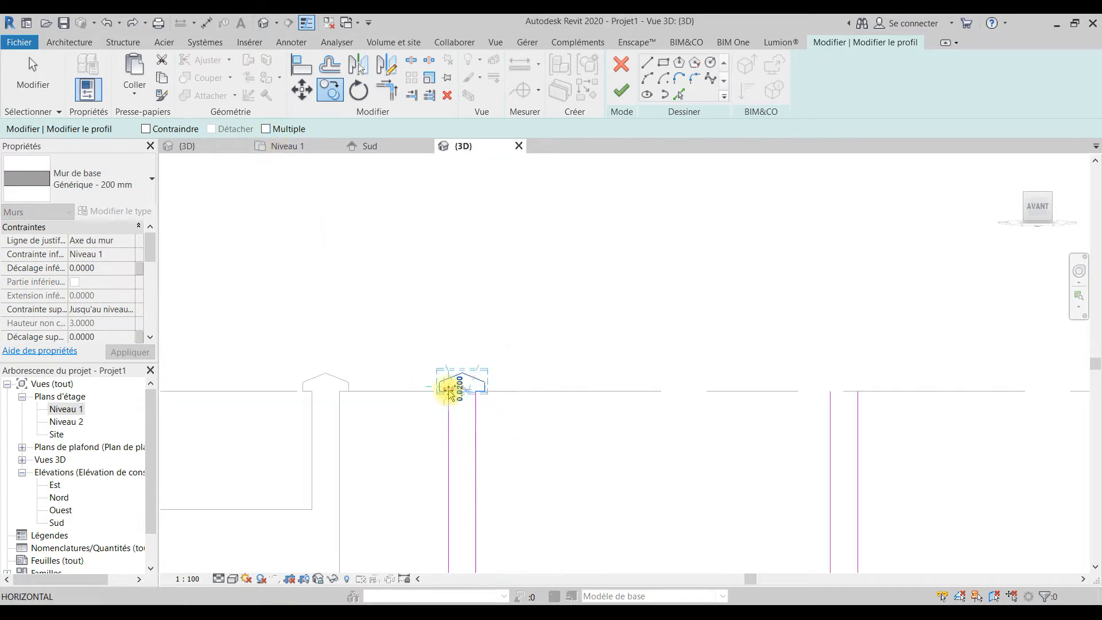
{"action": "scroll", "coordinate": [792, 394], "scroll_direction": "up", "scroll_amount": 2}
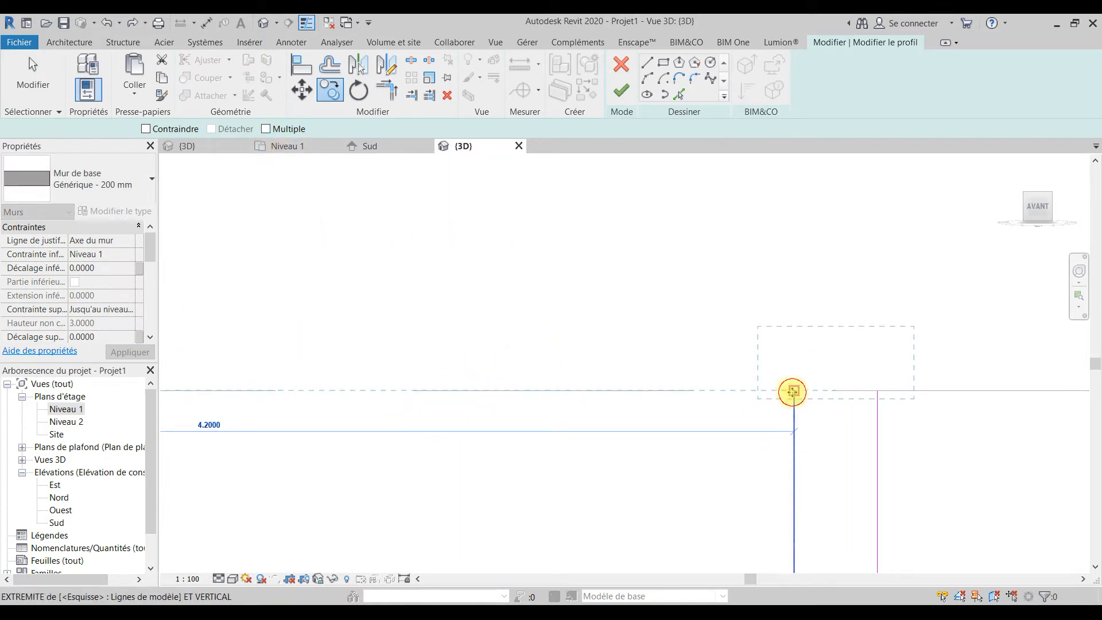
{"action": "left_click", "coordinate": [793, 392]}
{"action": "key", "text": "F1"}
{"action": "scroll", "coordinate": [731, 428], "scroll_direction": "down", "scroll_amount": 4}
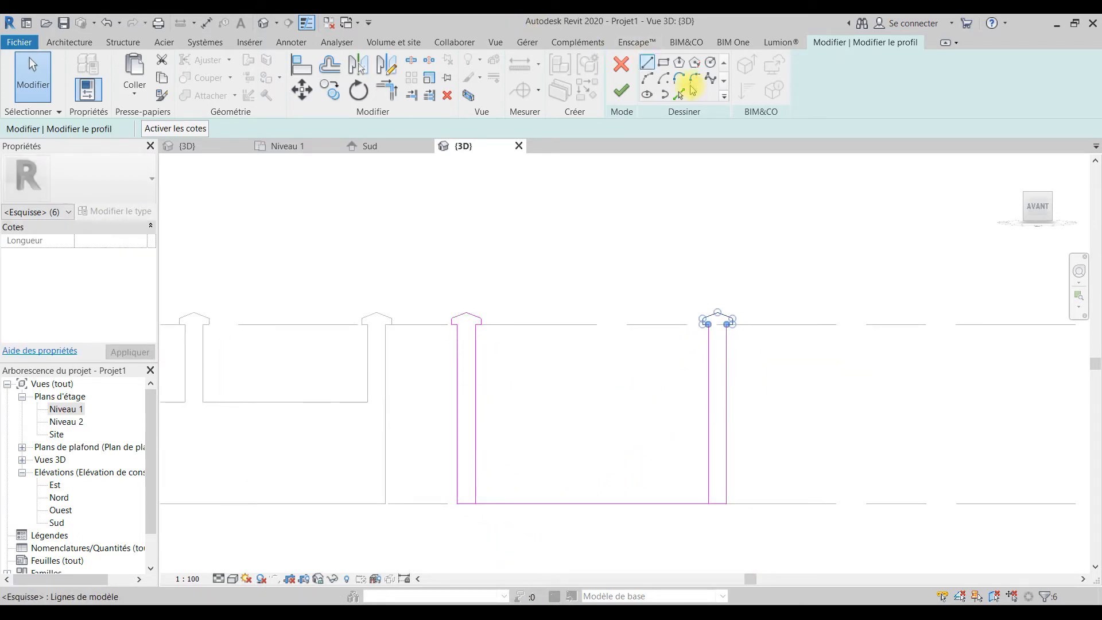
{"action": "scroll", "coordinate": [497, 527], "scroll_direction": "up", "scroll_amount": 4}
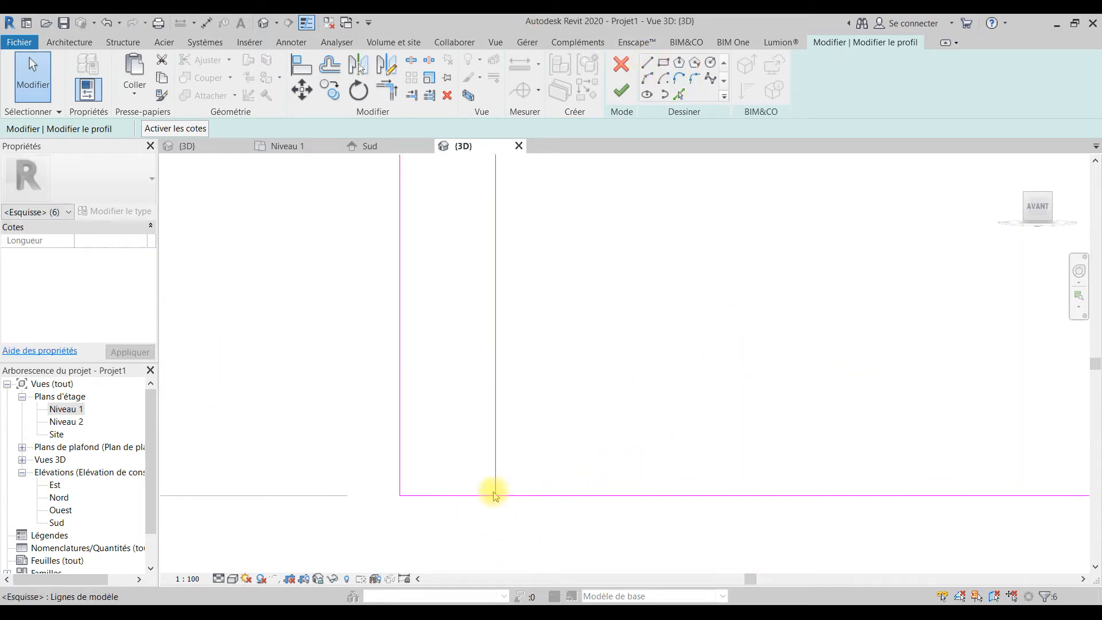
{"action": "left_click", "coordinate": [523, 494]}
{"action": "middle_click_drag", "start_coordinate": [563, 514], "coordinate": [413, 489]}
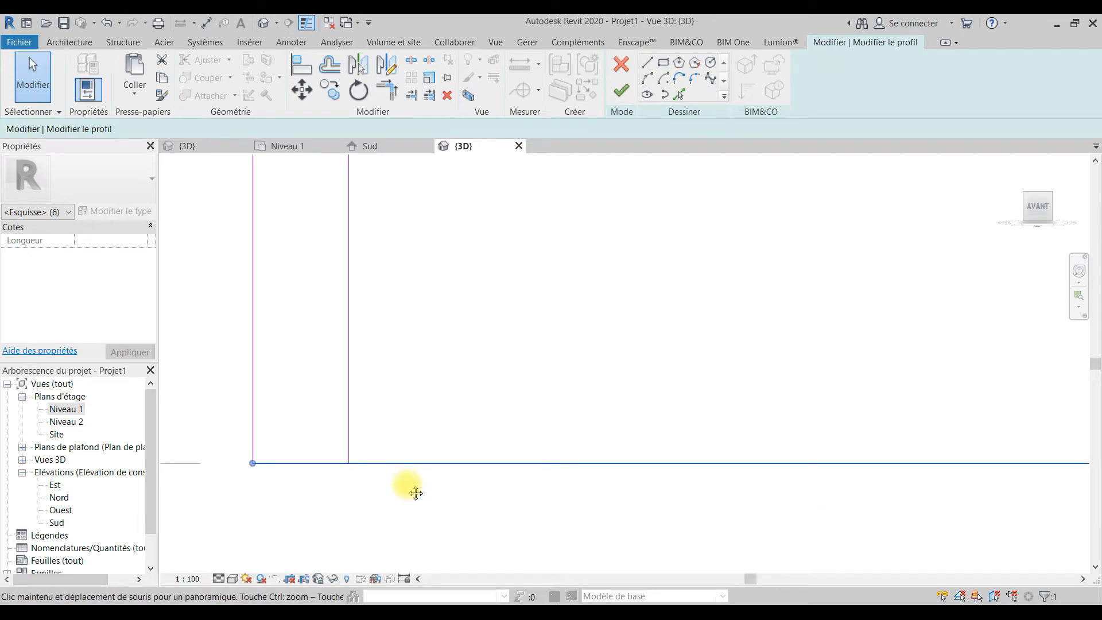
{"action": "key", "text": "F1"}
{"action": "left_click", "coordinate": [1094, 34]}
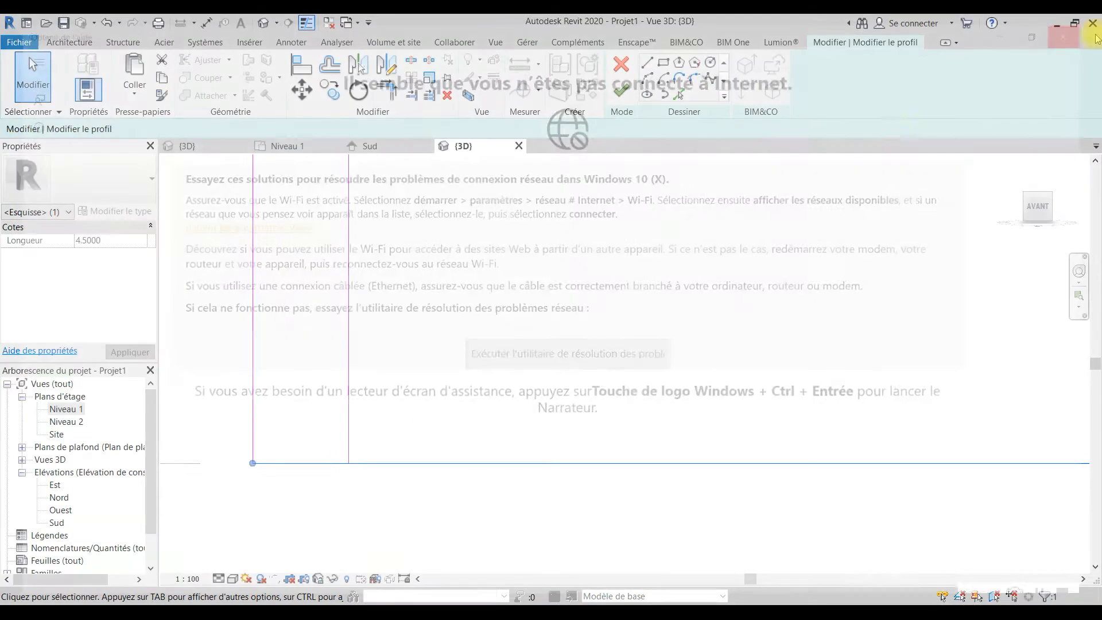
{"action": "left_click", "coordinate": [363, 437]}
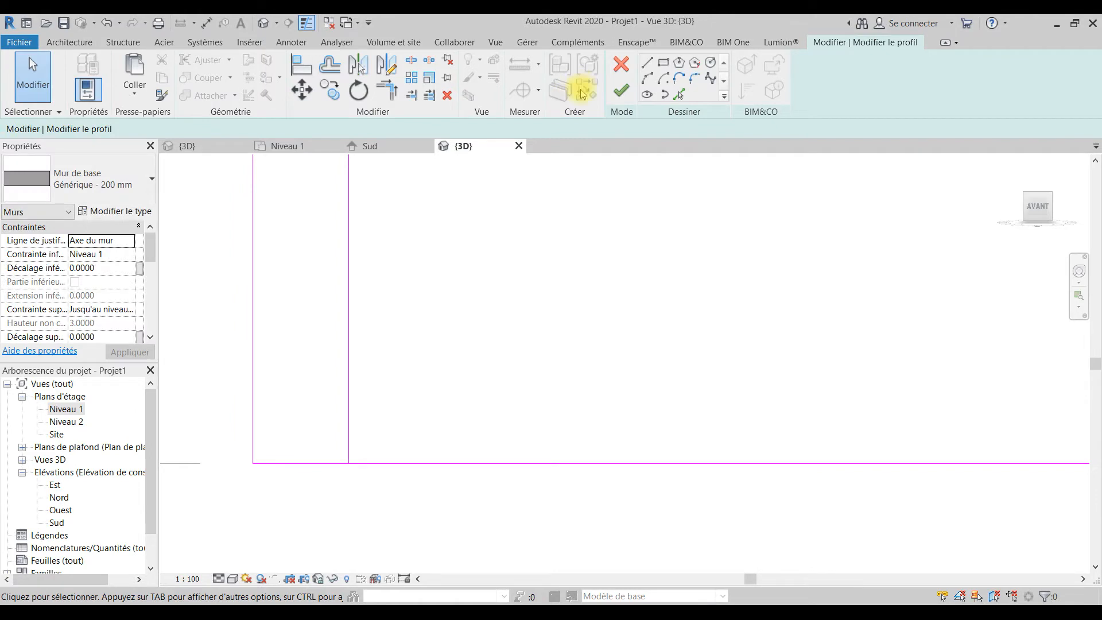
Step: Draw a horizontal line 0.005 m above the second wall's base line, between the inner edges of its two pillars
{"action": "left_click", "coordinate": [647, 62]}
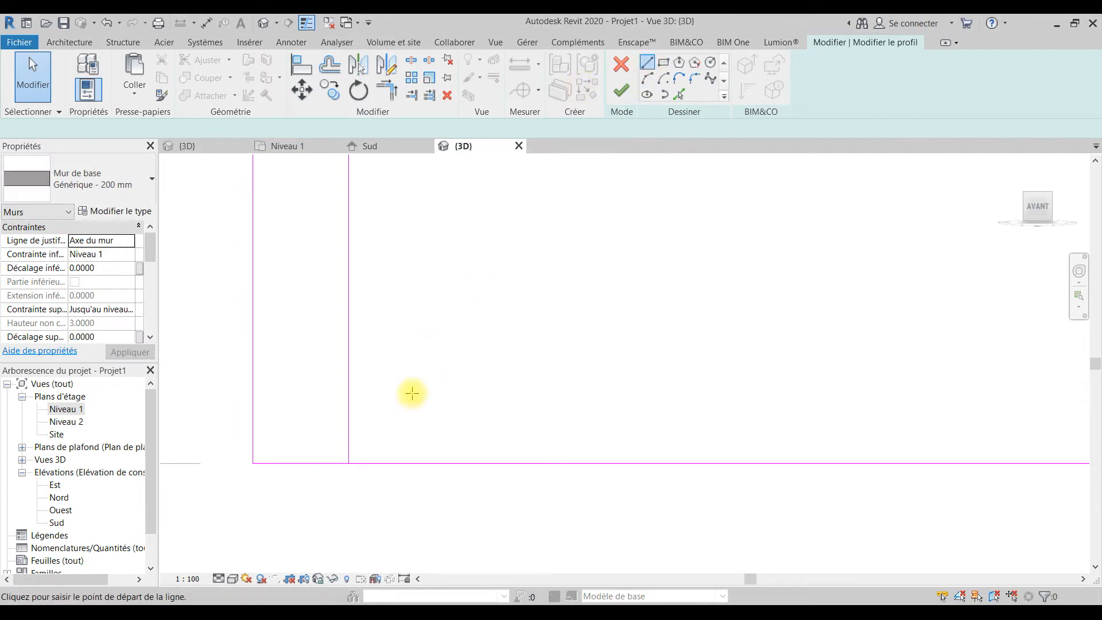
{"action": "left_click", "coordinate": [349, 462]}
{"action": "key", "text": "Escape"}
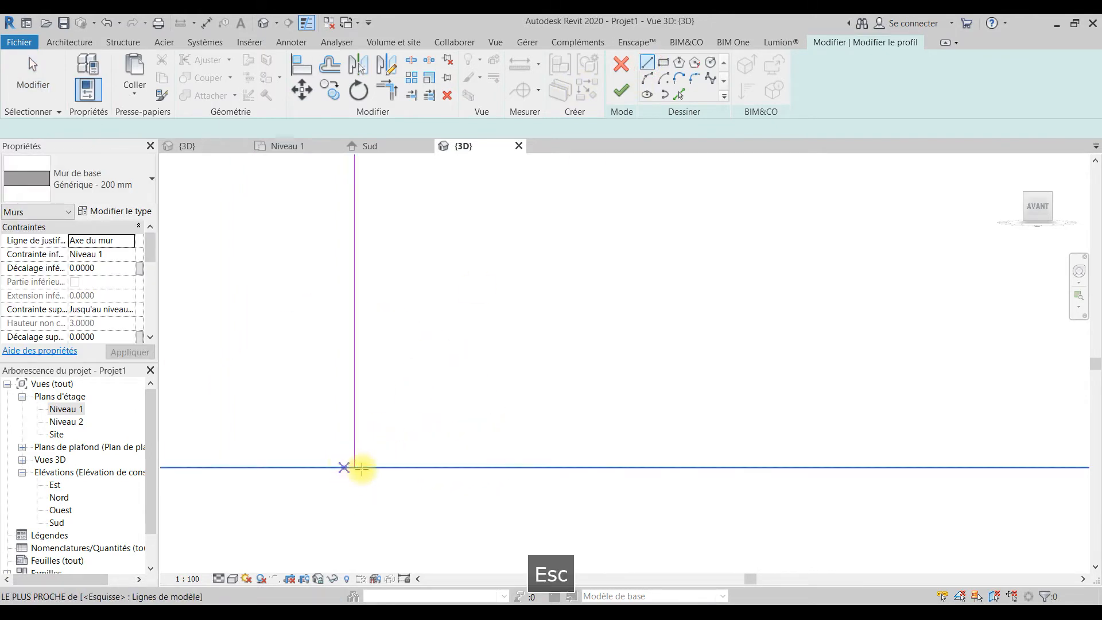
{"action": "left_click", "coordinate": [351, 463]}
{"action": "scroll", "coordinate": [341, 451], "scroll_direction": "down", "scroll_amount": 3}
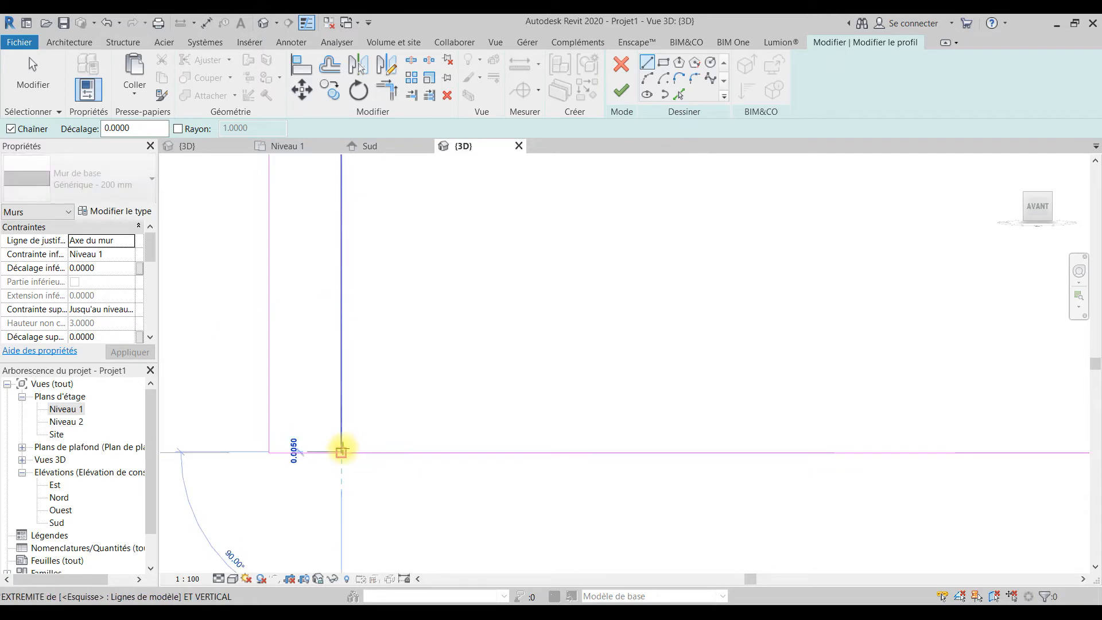
{"action": "scroll", "coordinate": [807, 445], "scroll_direction": "up", "scroll_amount": 3}
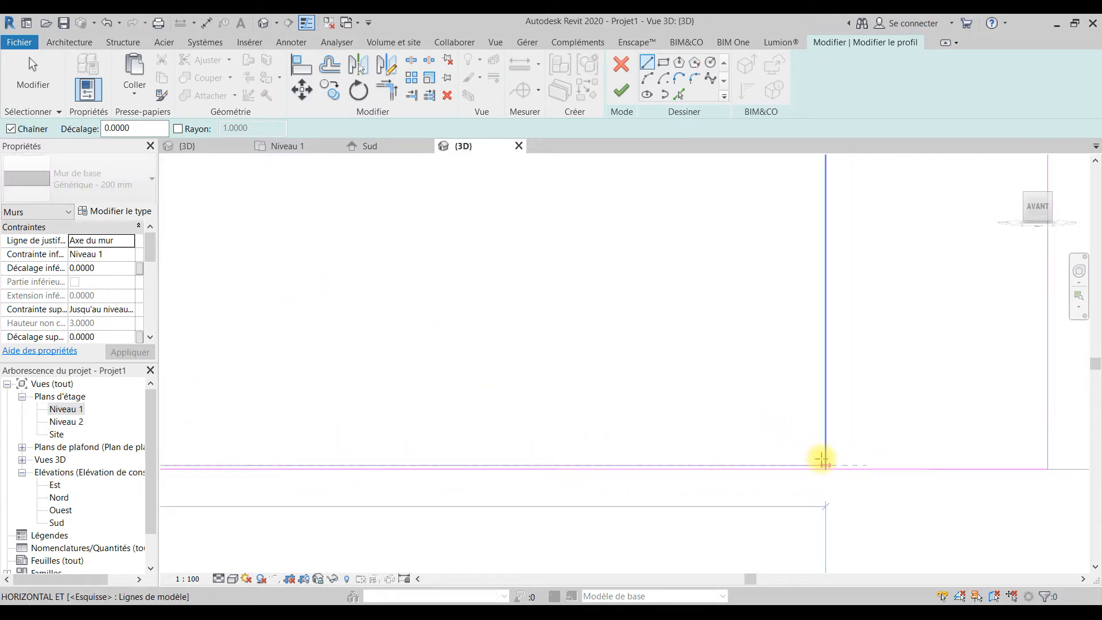
{"action": "left_click", "coordinate": [822, 462]}
{"action": "key", "text": "Escape"}
{"action": "key", "text": "Escape"}
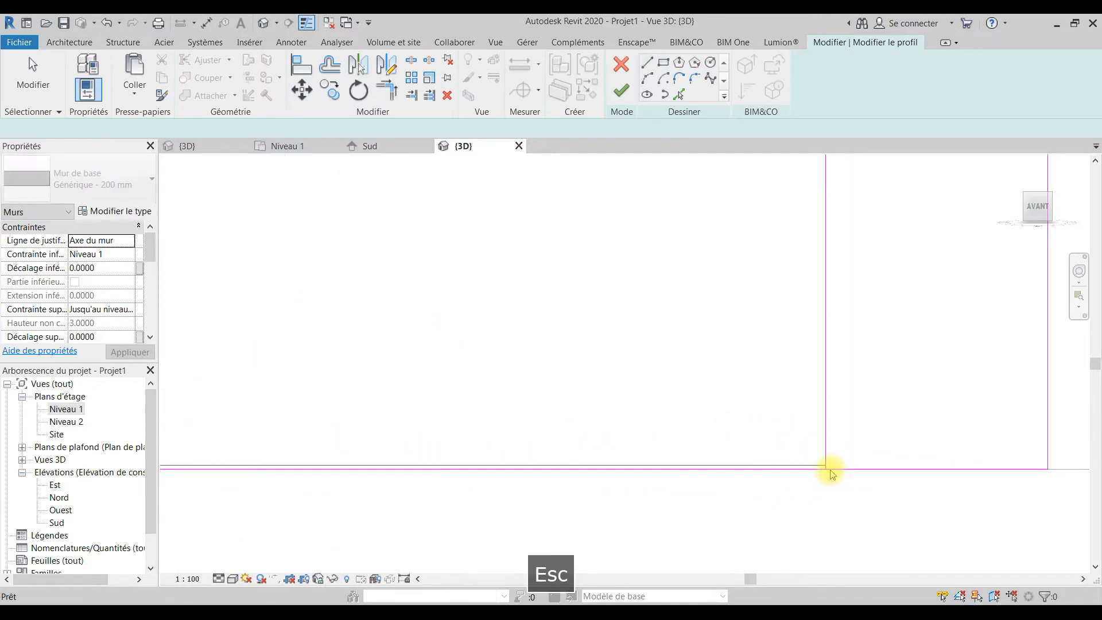
Step: Trim the inner edges of both pillars to a corner with the line just above the wall's base
{"action": "left_click", "coordinate": [386, 90]}
{"action": "left_click", "coordinate": [821, 442]}
{"action": "left_click", "coordinate": [806, 462]}
{"action": "scroll", "coordinate": [805, 461], "scroll_direction": "down", "scroll_amount": 5}
{"action": "middle_click_drag", "start_coordinate": [338, 476], "coordinate": [1016, 485]}
{"action": "scroll", "coordinate": [612, 460], "scroll_direction": "up", "scroll_amount": 6}
{"action": "left_click", "coordinate": [571, 438]}
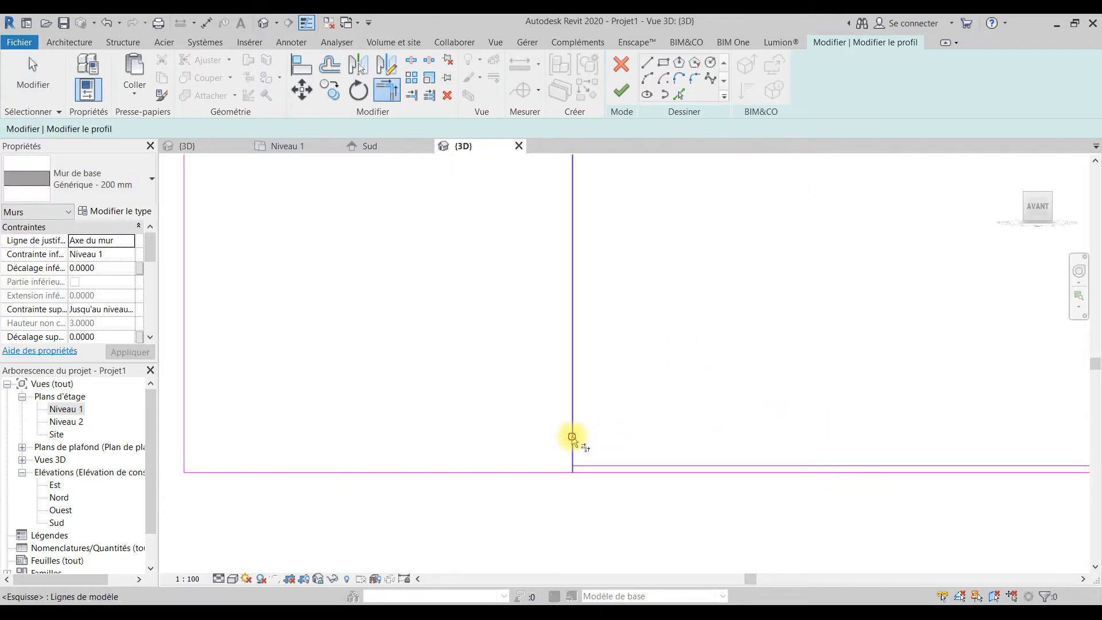
{"action": "left_click", "coordinate": [584, 467]}
{"action": "key", "text": "Escape"}
Step: Finish the profile edit of the second wall and check both walls in the front 3D view
{"action": "scroll", "coordinate": [598, 430], "scroll_direction": "down", "scroll_amount": 4}
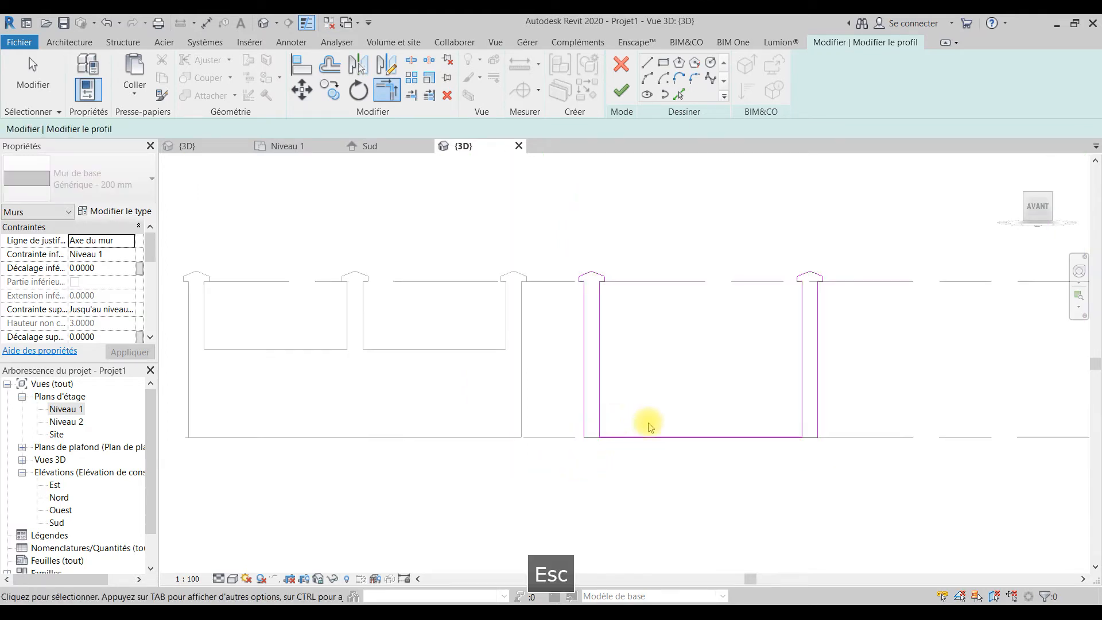
{"action": "scroll", "coordinate": [659, 453], "scroll_direction": "up", "scroll_amount": 2}
{"action": "middle_click_drag", "start_coordinate": [665, 477], "coordinate": [665, 477]}
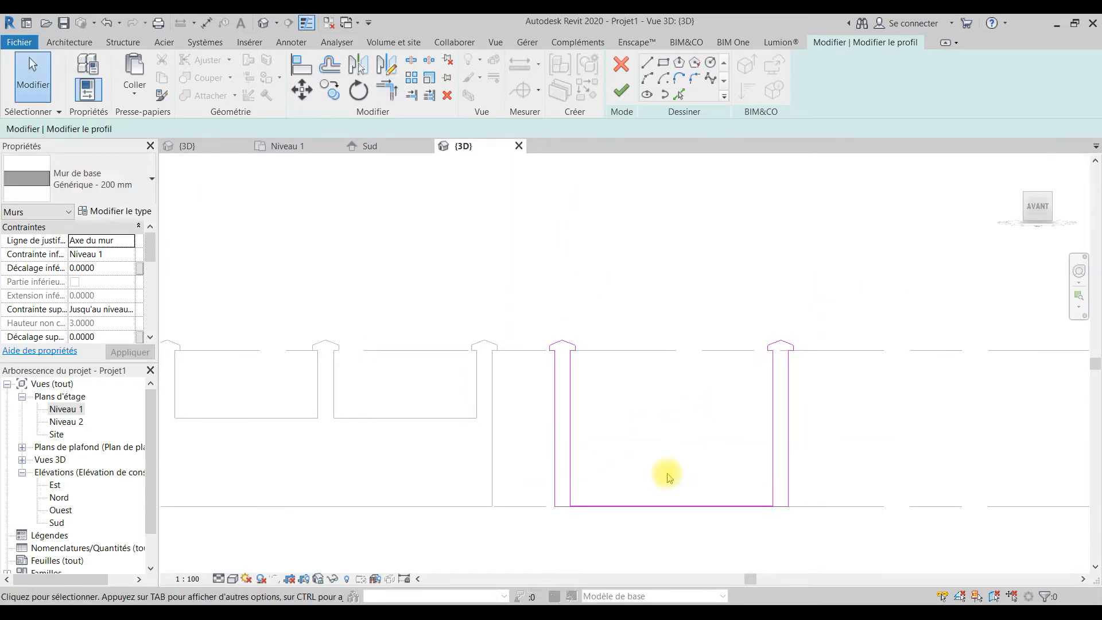
{"action": "left_click", "coordinate": [613, 87]}
{"action": "left_click", "coordinate": [672, 416]}
{"action": "scroll", "coordinate": [673, 419], "scroll_direction": "down", "scroll_amount": 5}
{"action": "mouse_move", "coordinate": [673, 423]}
{"action": "middle_mouse_down"}
{"action": "mouse_move", "coordinate": [718, 435]}
{"action": "mouse_move", "coordinate": [688, 437]}
{"action": "middle_mouse_up"}
{"action": "key", "text": "Escape"}
{"action": "scroll", "coordinate": [697, 434], "scroll_direction": "up", "scroll_amount": 1}
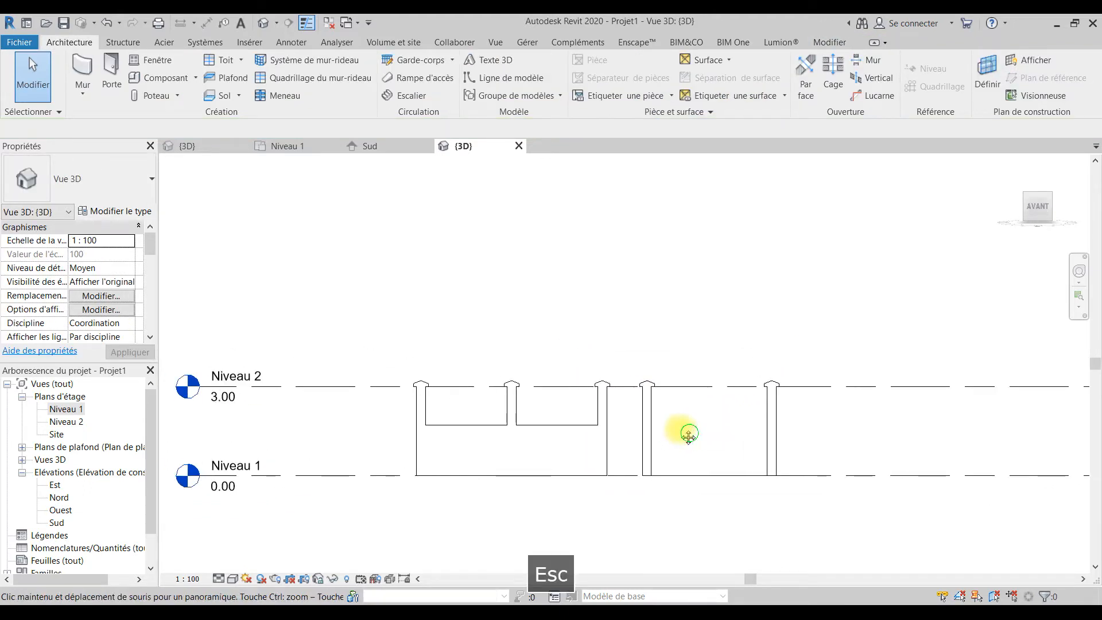
{"action": "scroll", "coordinate": [681, 437], "scroll_direction": "up", "scroll_amount": 3}
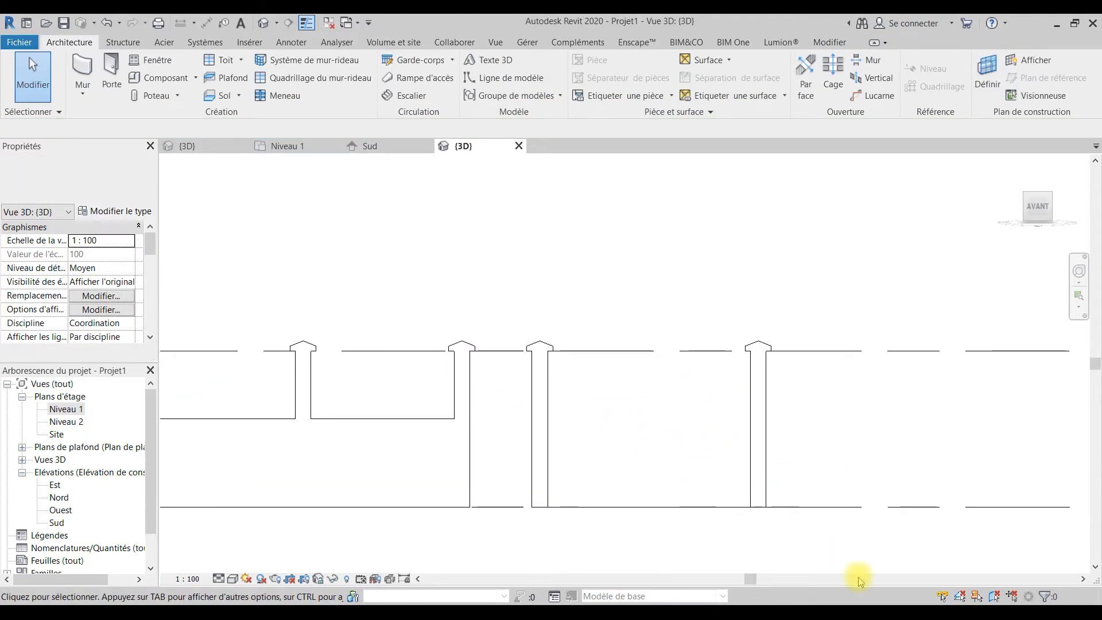
{"action": "scroll", "coordinate": [608, 413], "scroll_direction": "down", "scroll_amount": 2}
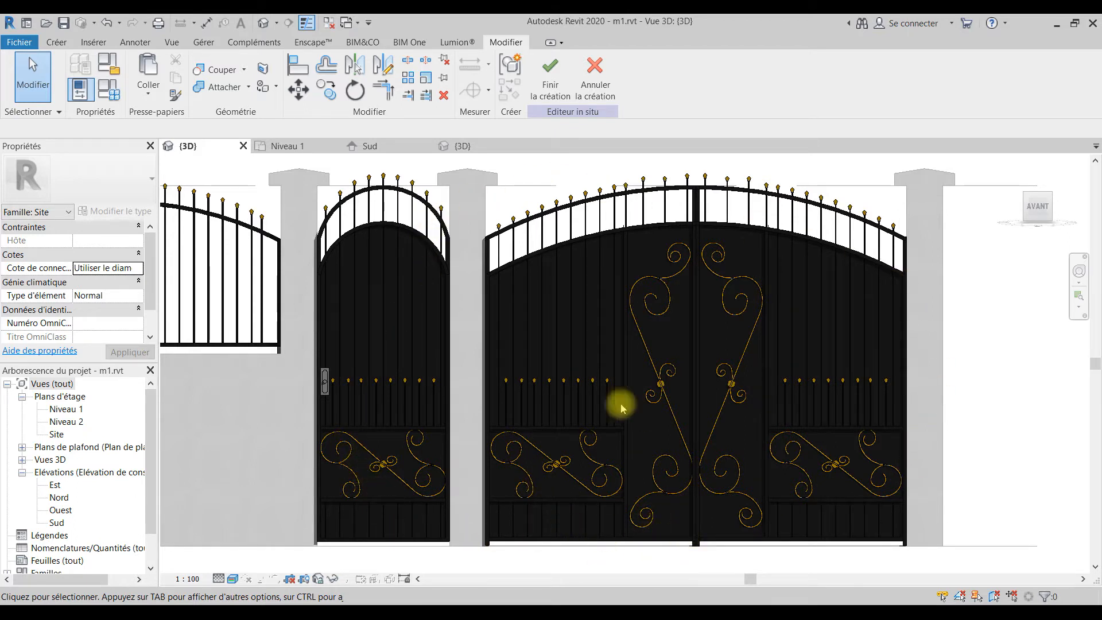
Step: Switch from the m1.rvt gate model back to Projet1 and open its Sud elevation showing both walls
{"action": "left_click", "coordinate": [283, 146]}
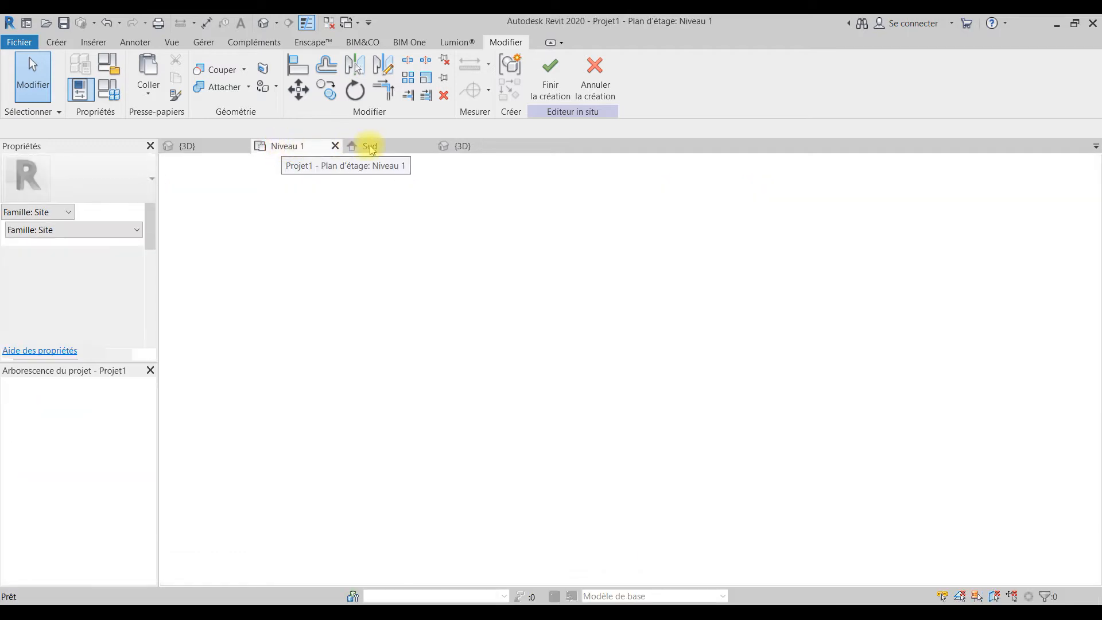
{"action": "scroll", "coordinate": [746, 439], "scroll_direction": "down", "scroll_amount": 3}
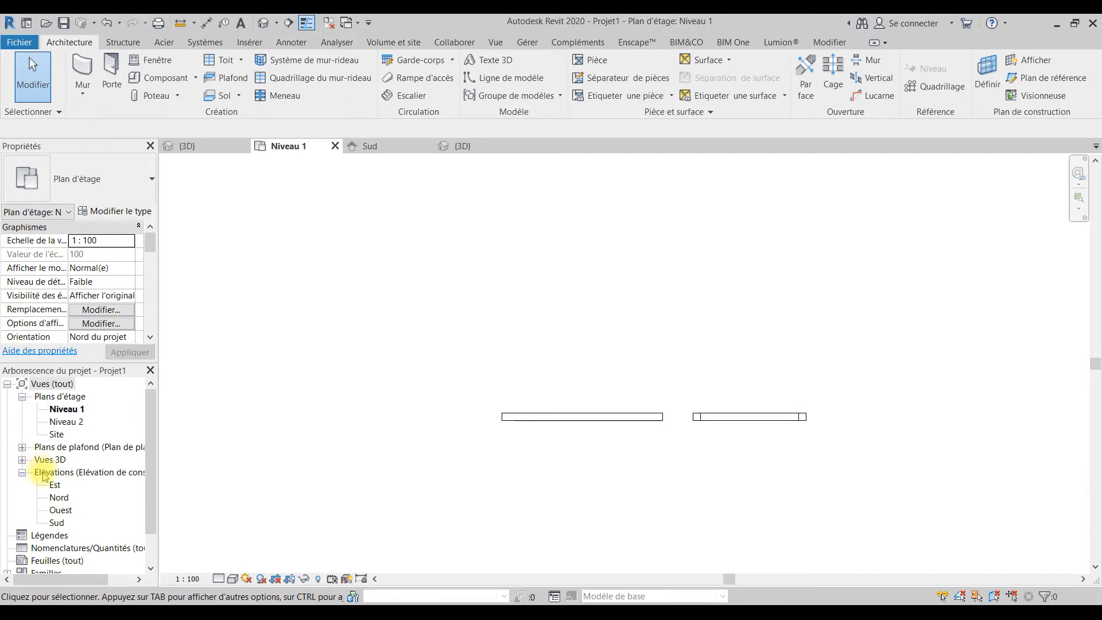
{"action": "left_click", "coordinate": [375, 148]}
{"action": "scroll", "coordinate": [573, 394], "scroll_direction": "up", "scroll_amount": 4}
{"action": "middle_click_drag", "start_coordinate": [665, 427], "coordinate": [661, 414]}
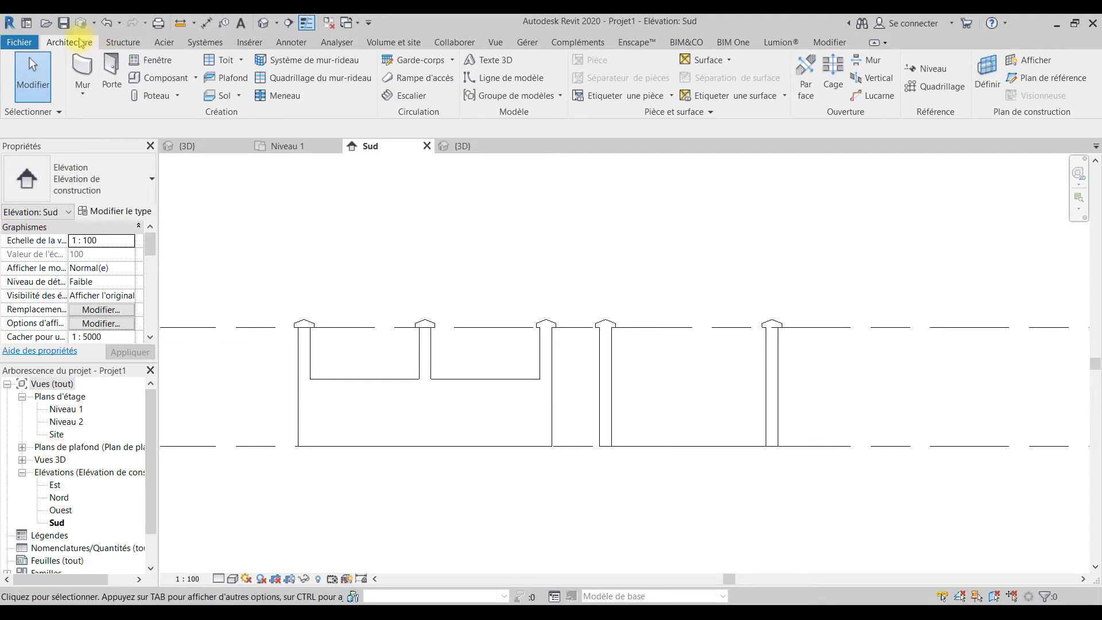
Step: Create an in-place component of category Site named Site 1 and start a sweep (Extrusion par chemin) in it
{"action": "left_click", "coordinate": [195, 78]}
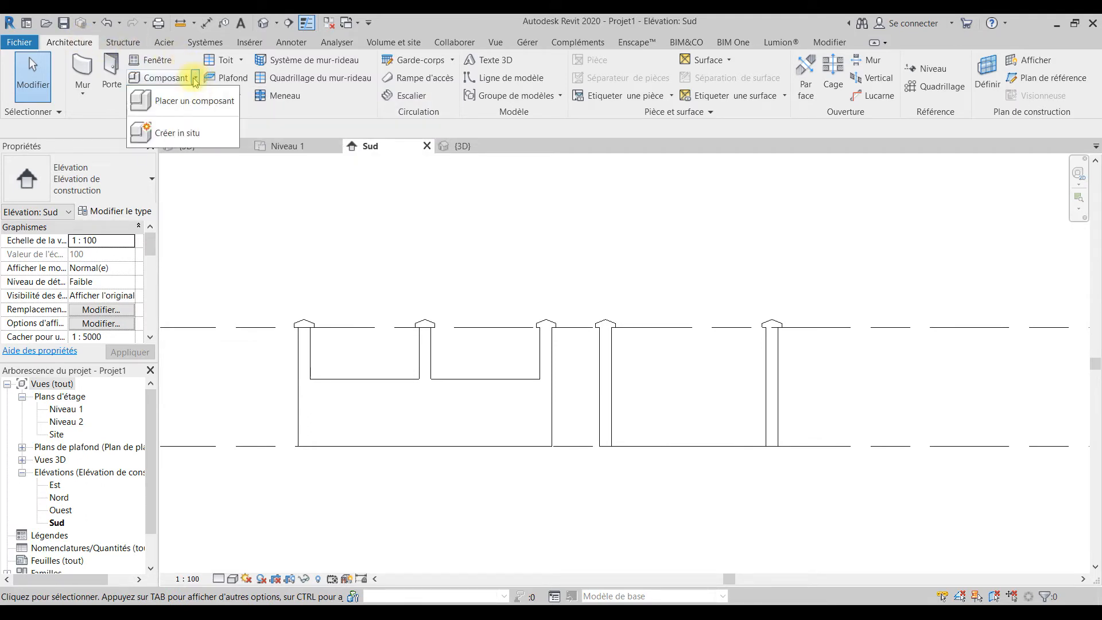
{"action": "left_click", "coordinate": [169, 137]}
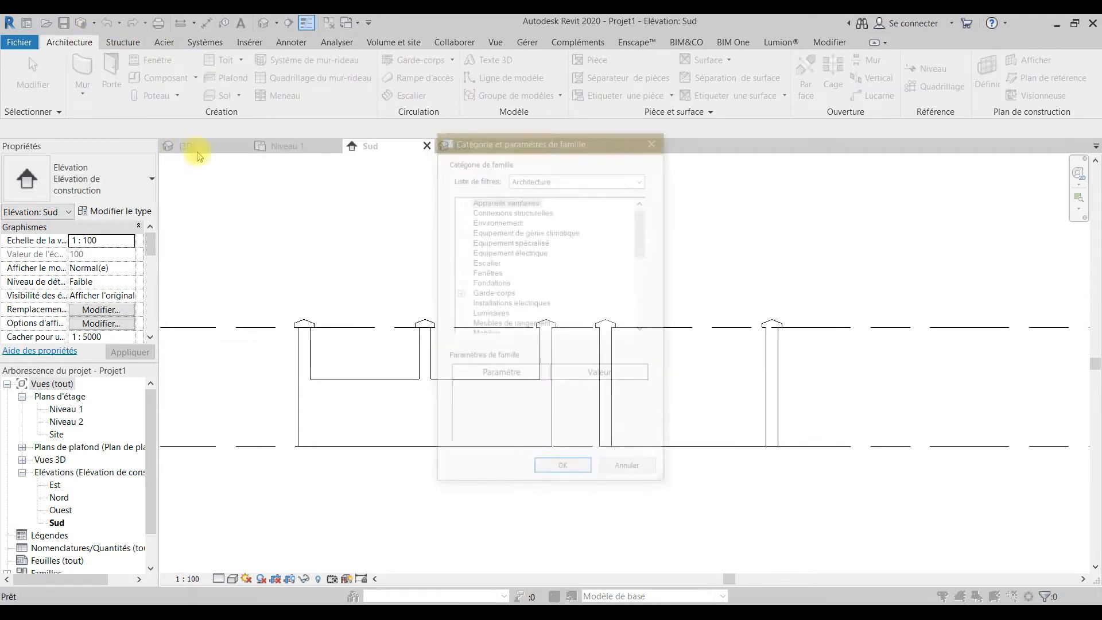
{"action": "scroll", "coordinate": [519, 296], "scroll_direction": "down", "scroll_amount": 2}
{"action": "scroll", "coordinate": [519, 296], "scroll_direction": "down", "scroll_amount": 4}
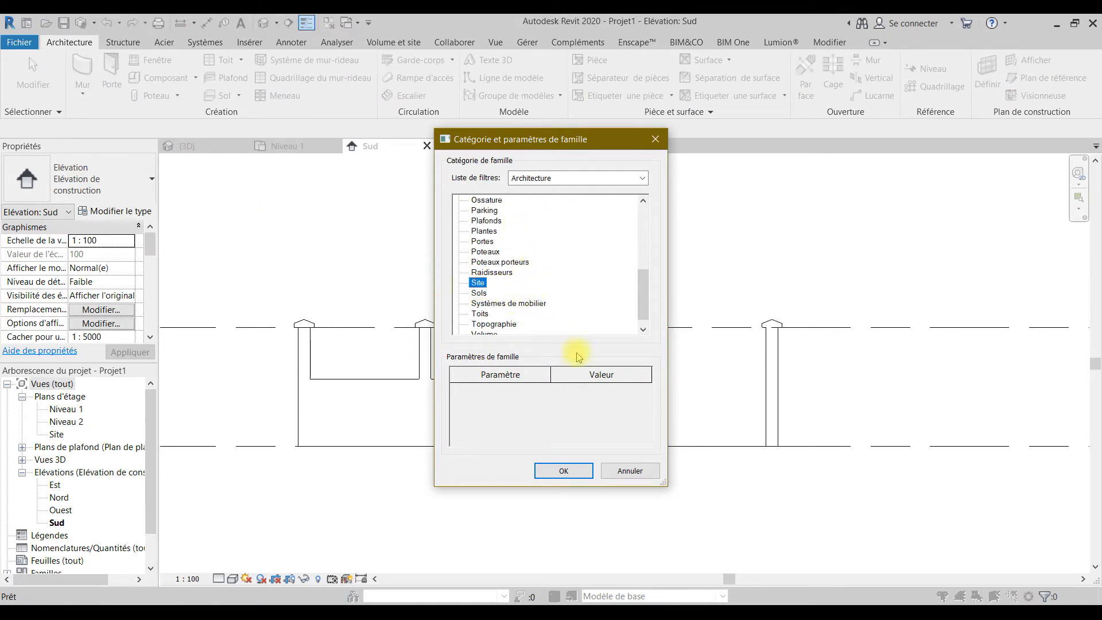
{"action": "left_click", "coordinate": [575, 471]}
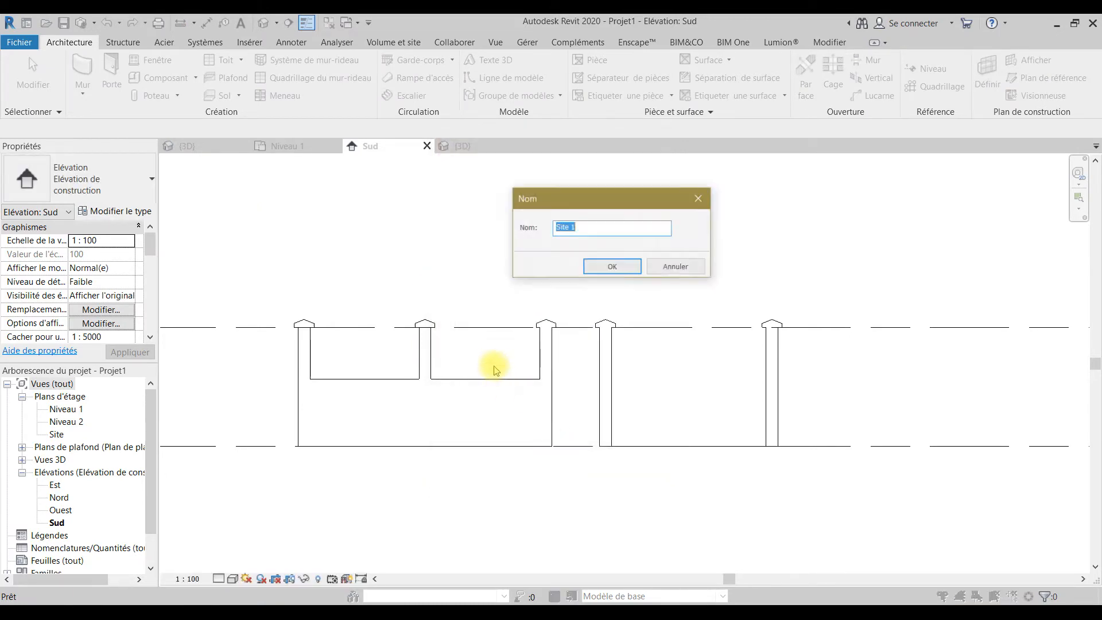
{"action": "left_click", "coordinate": [605, 266]}
{"action": "scroll", "coordinate": [771, 381], "scroll_direction": "up", "scroll_amount": 2}
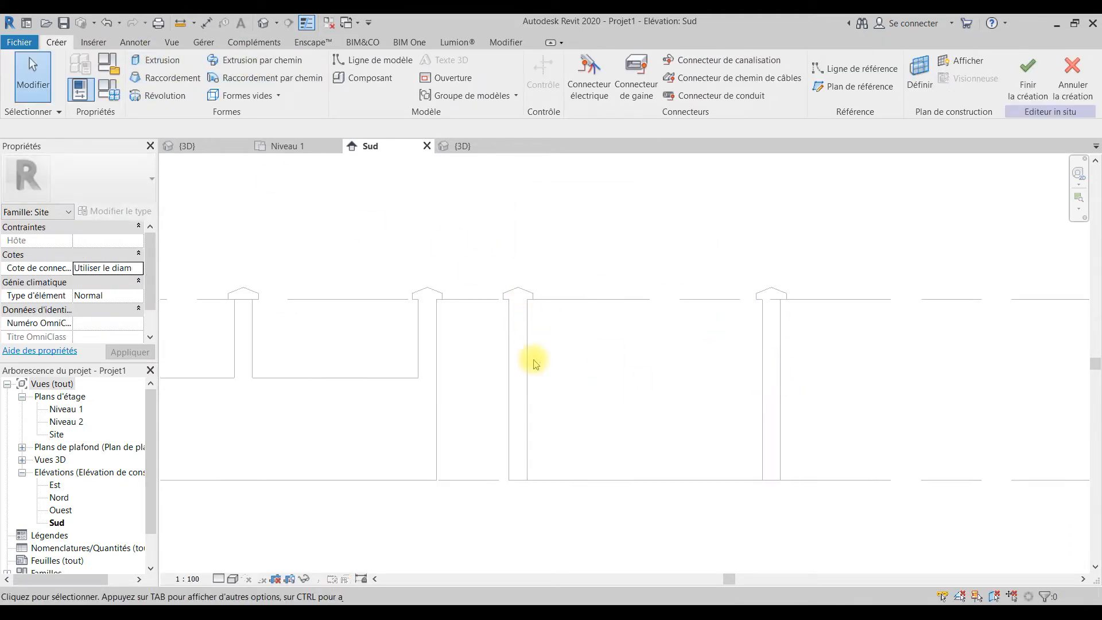
{"action": "left_click", "coordinate": [248, 60]}
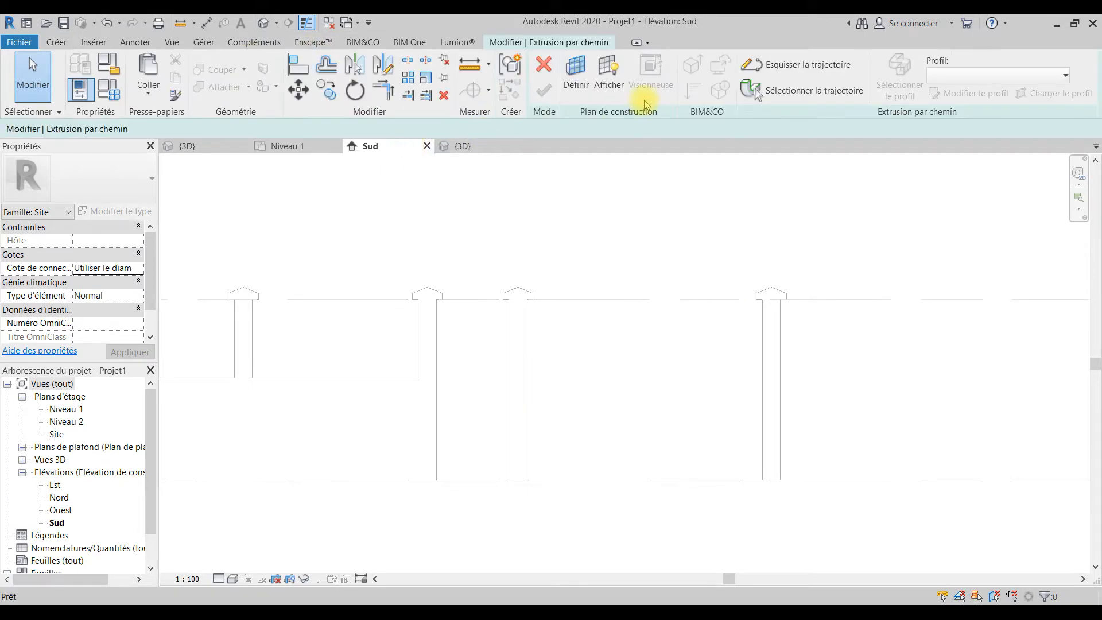
{"action": "left_click", "coordinate": [795, 67]}
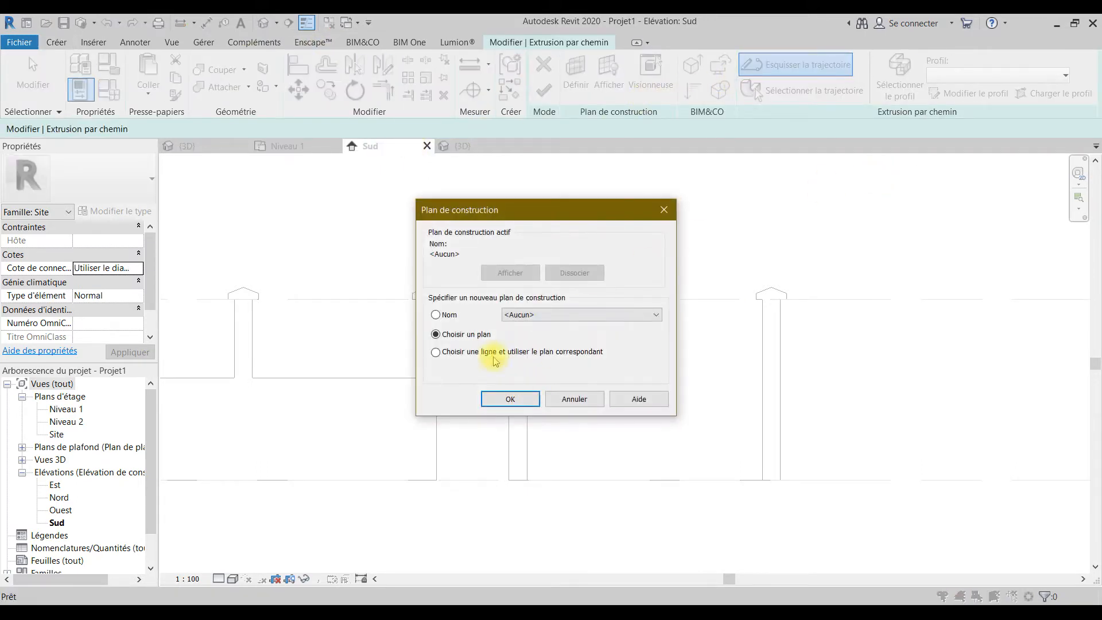
{"action": "left_click", "coordinate": [510, 397]}
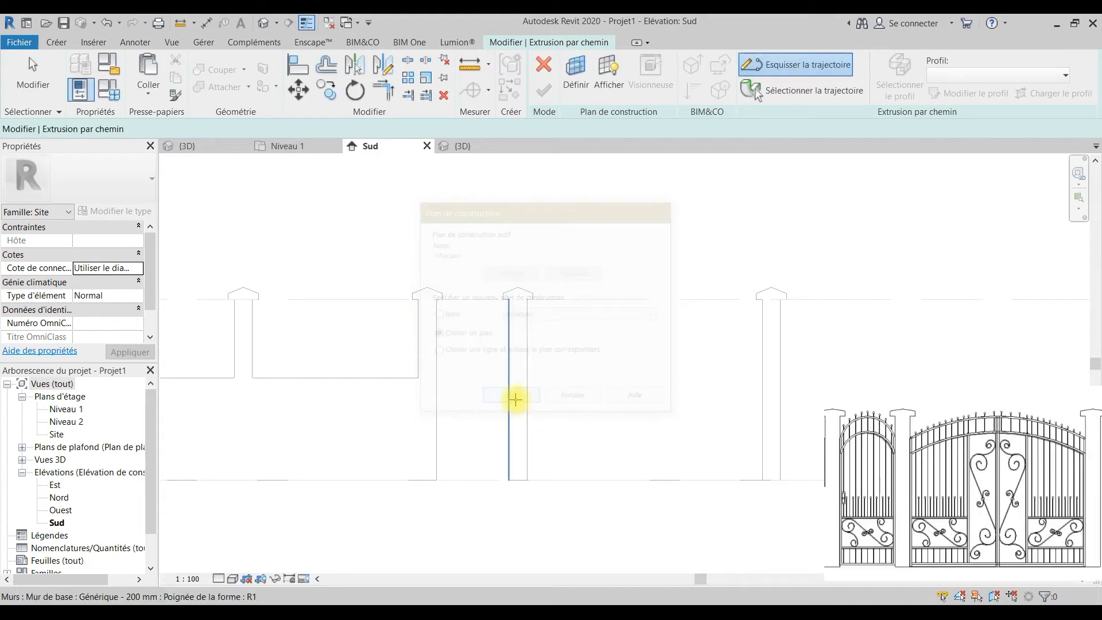
{"action": "left_click", "coordinate": [528, 369]}
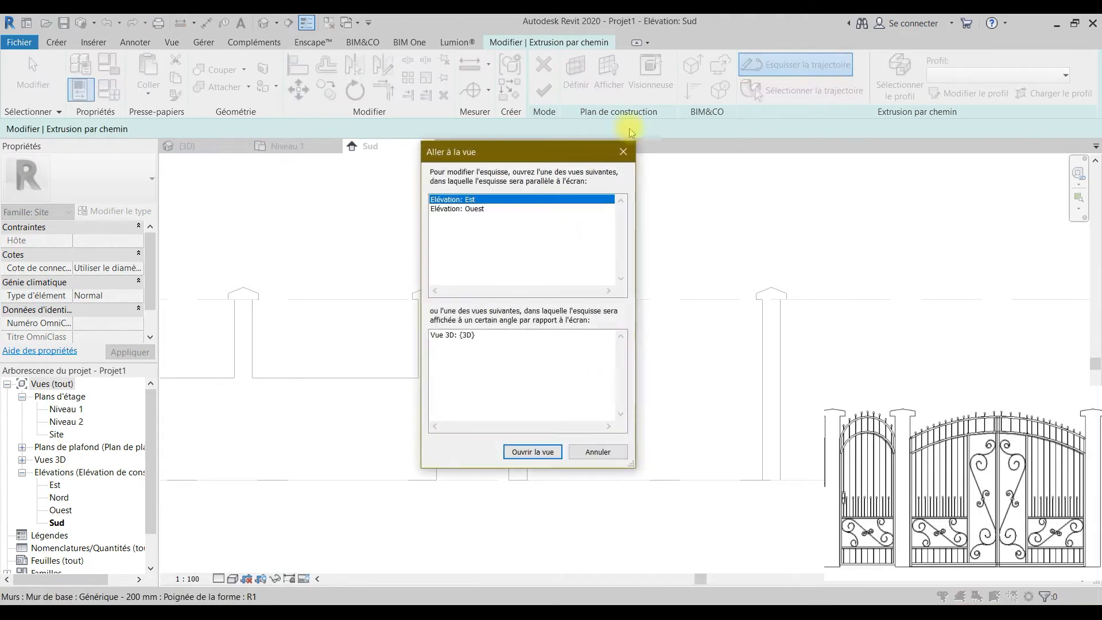
{"action": "left_click", "coordinate": [589, 449]}
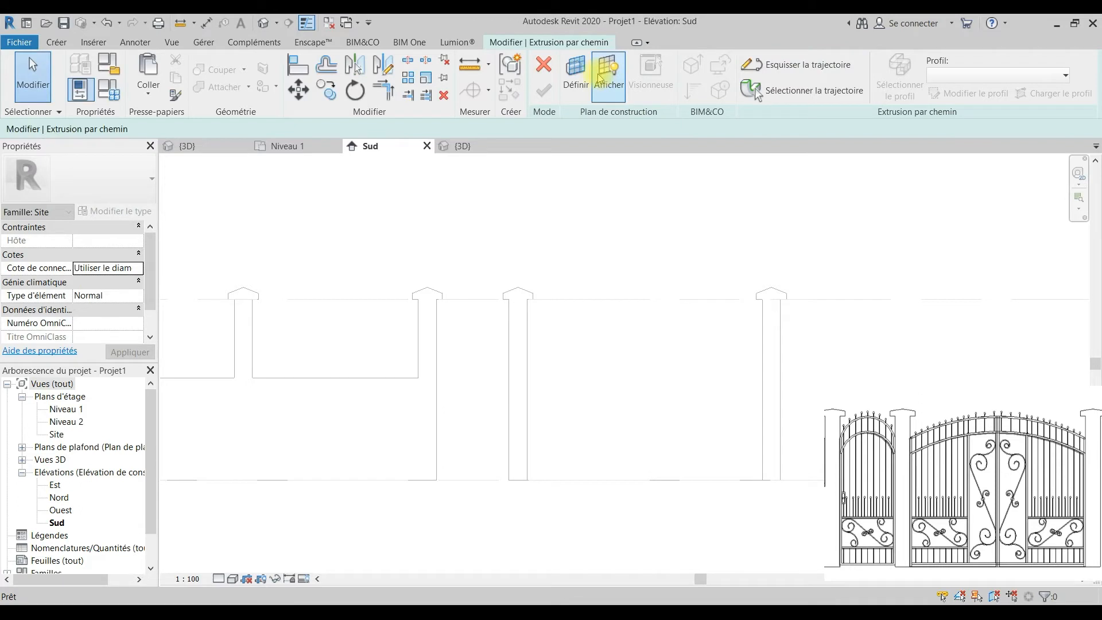
Step: Define the sweep's work plane by picking the front face of the second wall
{"action": "left_click", "coordinate": [576, 75]}
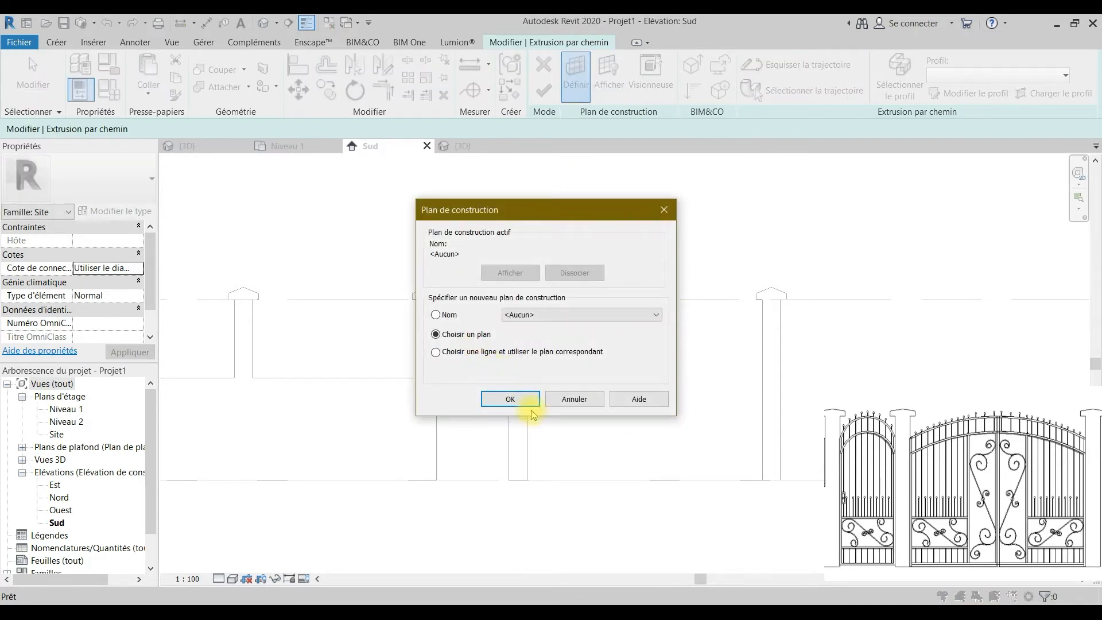
{"action": "left_click", "coordinate": [525, 401]}
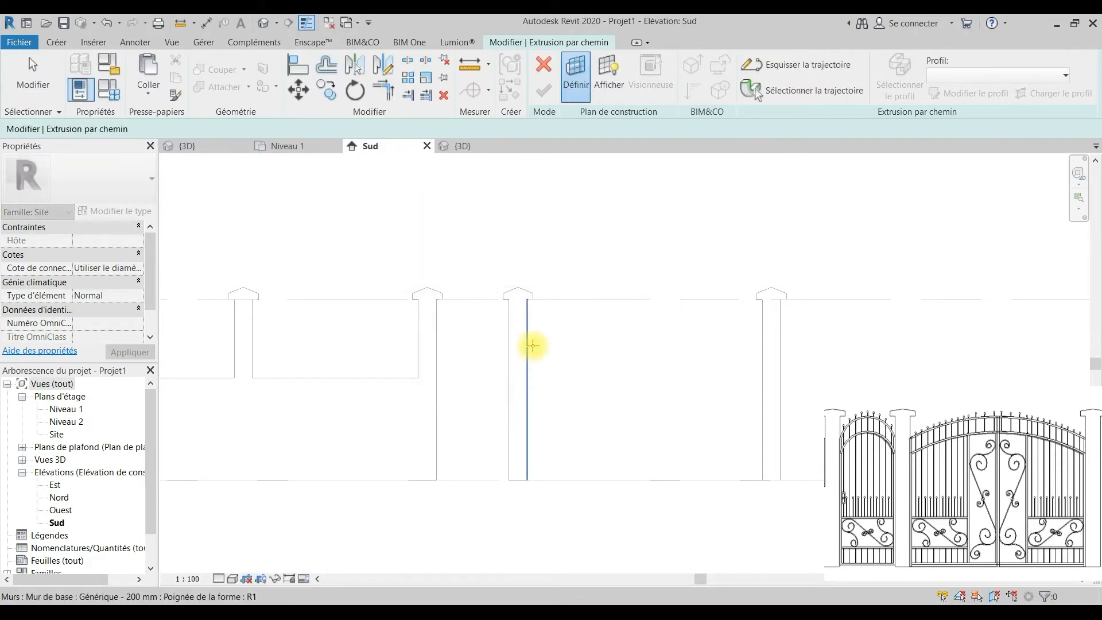
{"action": "key", "text": "Tab"}
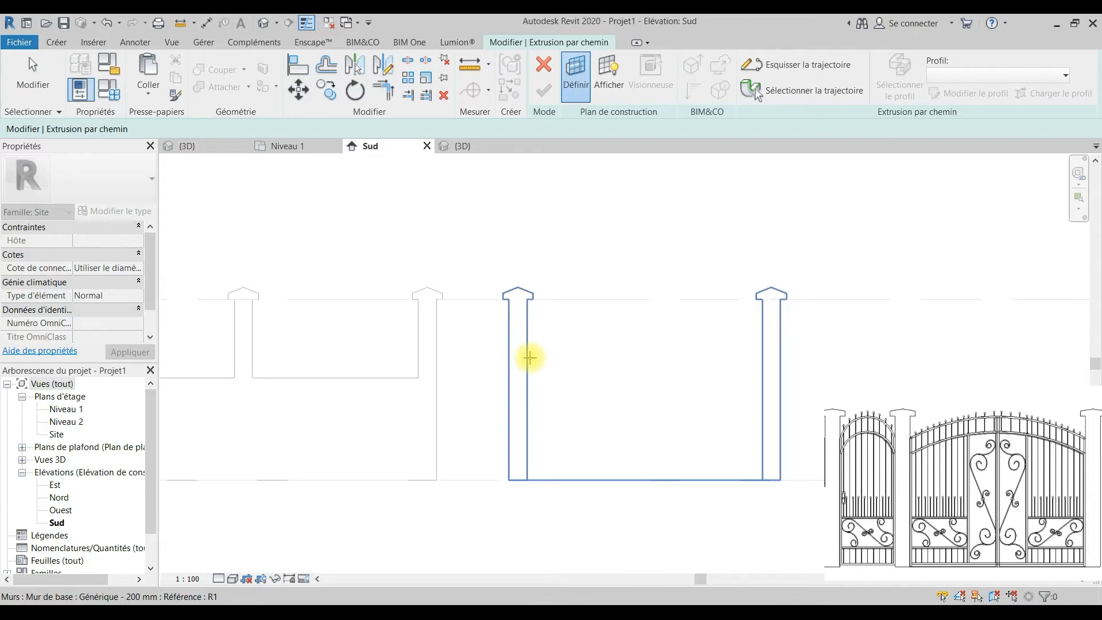
{"action": "key", "text": "Tab"}
{"action": "key", "text": "Tab"}
{"action": "left_click", "coordinate": [530, 357]}
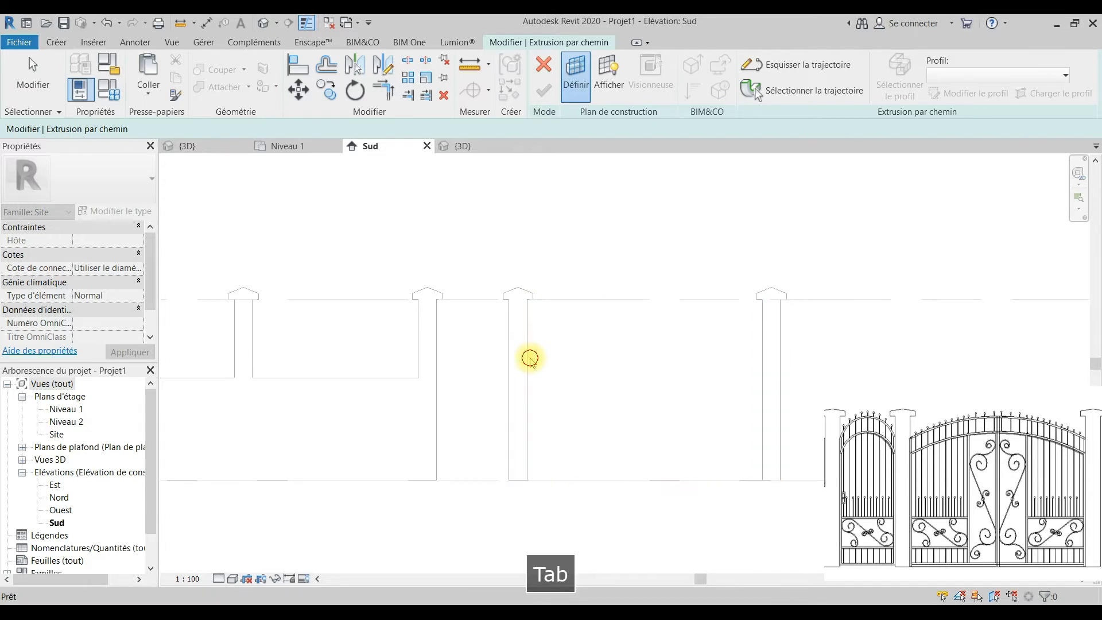
Step: Draw a model-line rectangle of 3.9 m by 2.995 m filling the opening between the second wall's two pillars
{"action": "scroll", "coordinate": [649, 447], "scroll_direction": "up", "scroll_amount": 3}
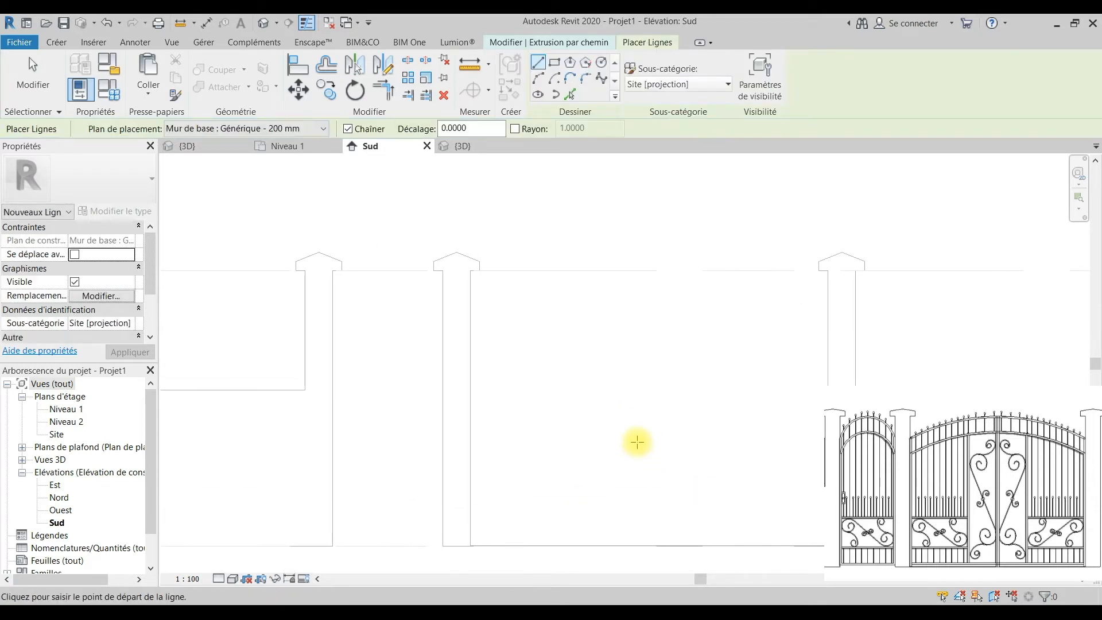
{"action": "left_click", "coordinate": [554, 63]}
{"action": "left_click", "coordinate": [457, 222]}
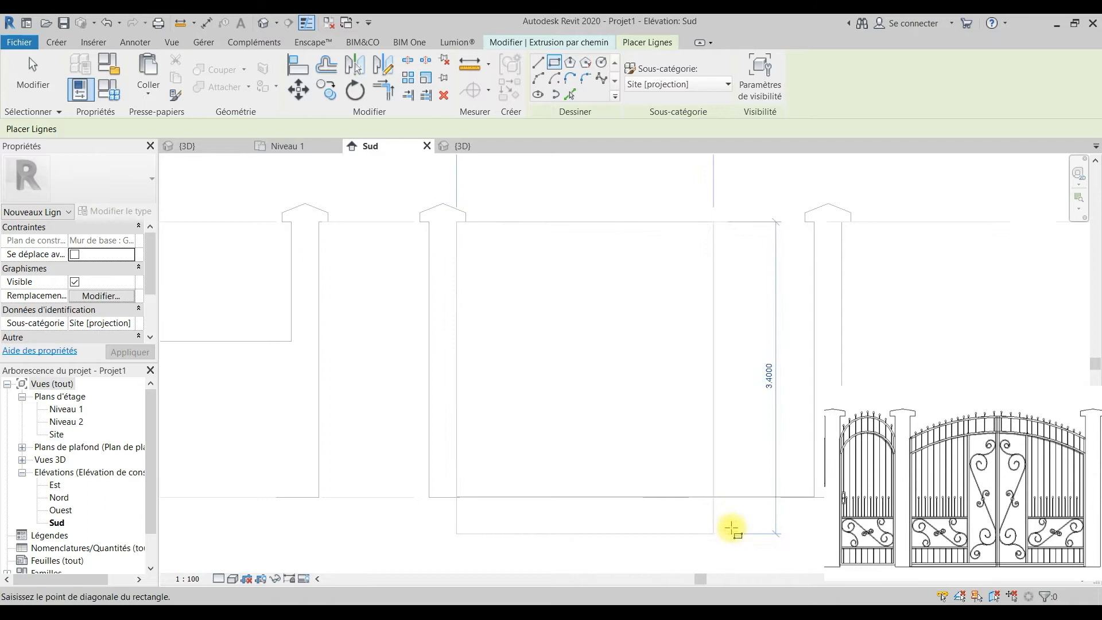
{"action": "left_click", "coordinate": [813, 496]}
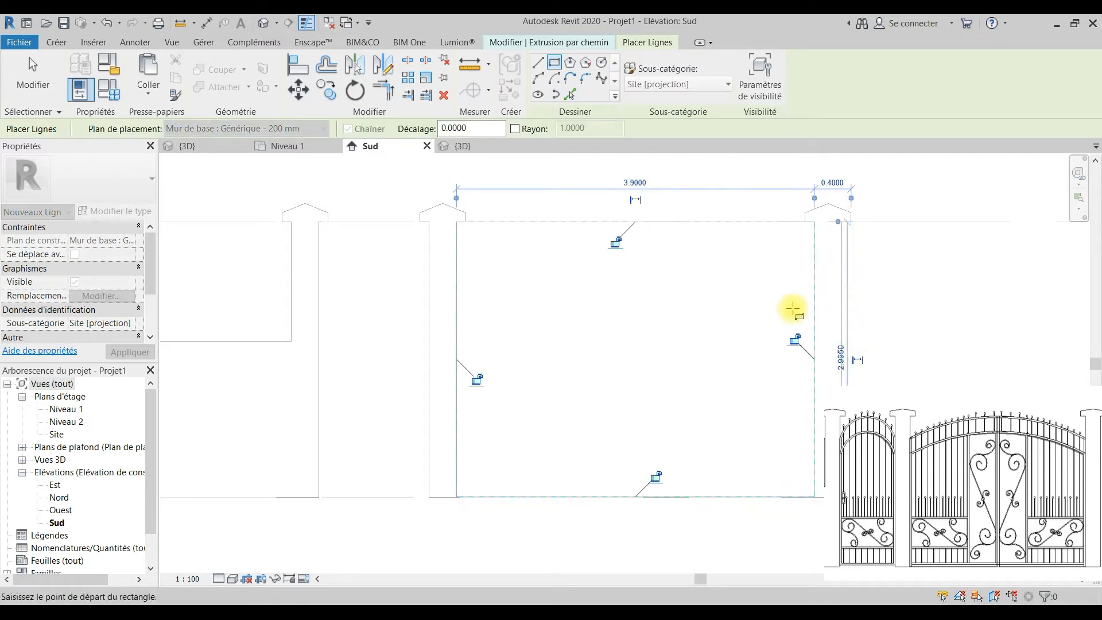
{"action": "key", "text": "Escape"}
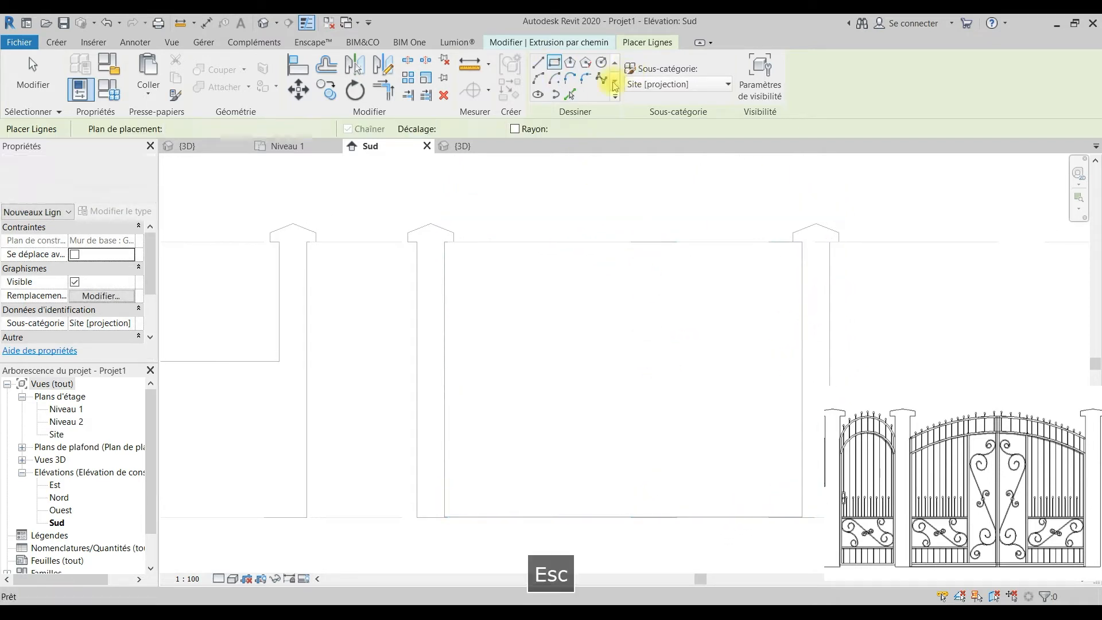
{"action": "key", "text": "Escape"}
Step: Sketch the sweep path as a 3.9 m by 2.995 m rectangle between the inner edges of the two pillars
{"action": "left_click", "coordinate": [778, 67]}
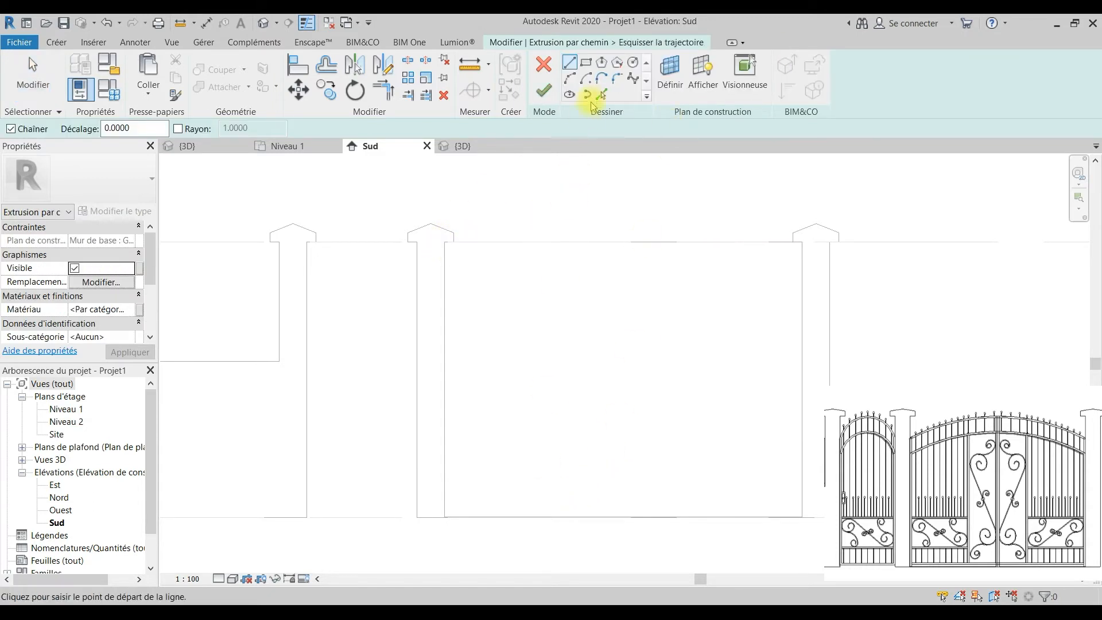
{"action": "left_click", "coordinate": [586, 65]}
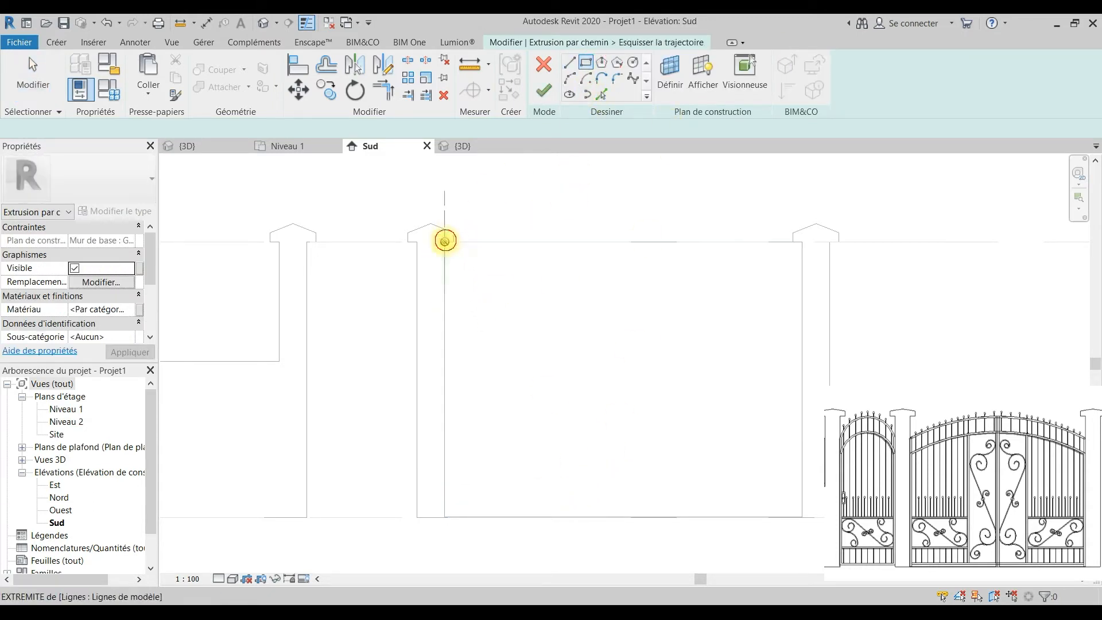
{"action": "left_click", "coordinate": [444, 241]}
{"action": "left_click", "coordinate": [802, 516]}
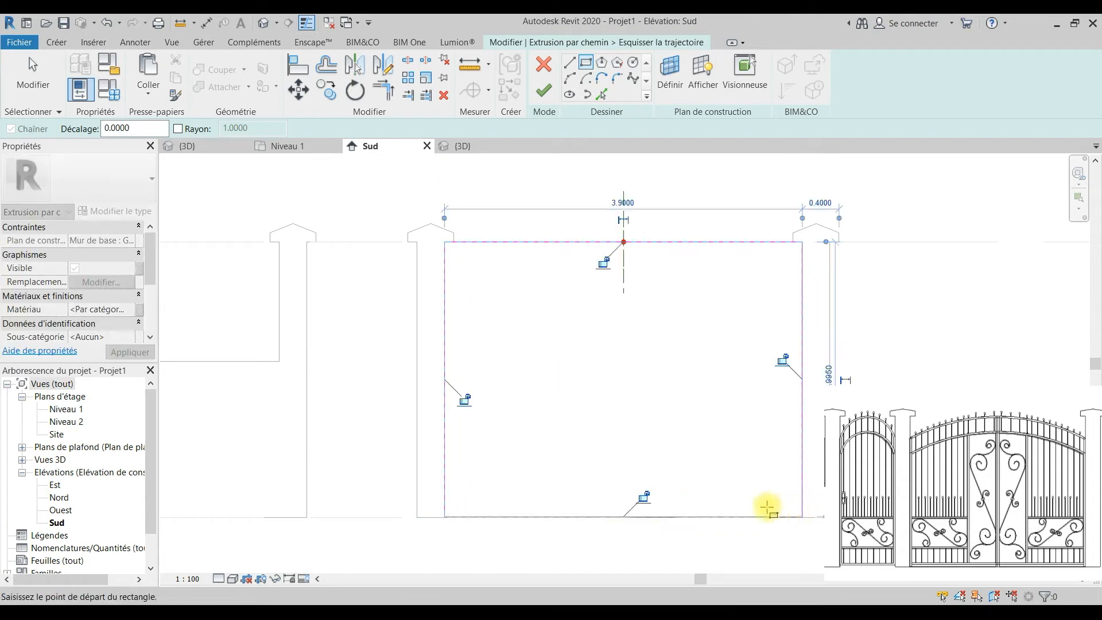
Step: Draw a horizontal helper line across the path rectangle, about 0.4 m below its top edge
{"action": "key", "text": "Escape"}
{"action": "key", "text": "Escape"}
{"action": "middle_click_drag", "start_coordinate": [595, 490], "coordinate": [546, 482]}
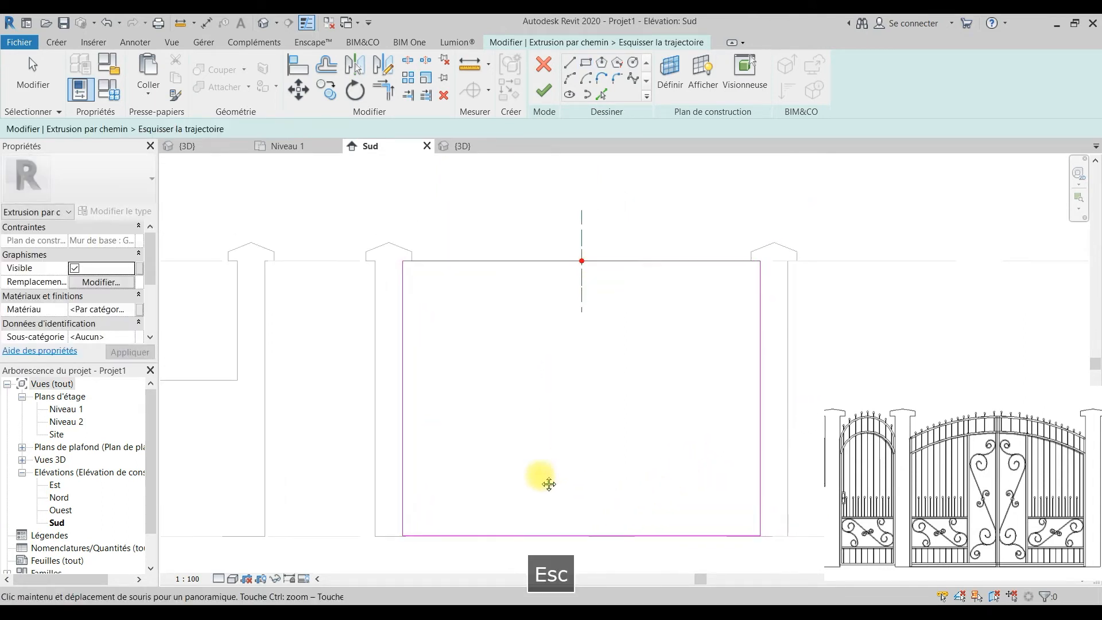
{"action": "left_click", "coordinate": [701, 260]}
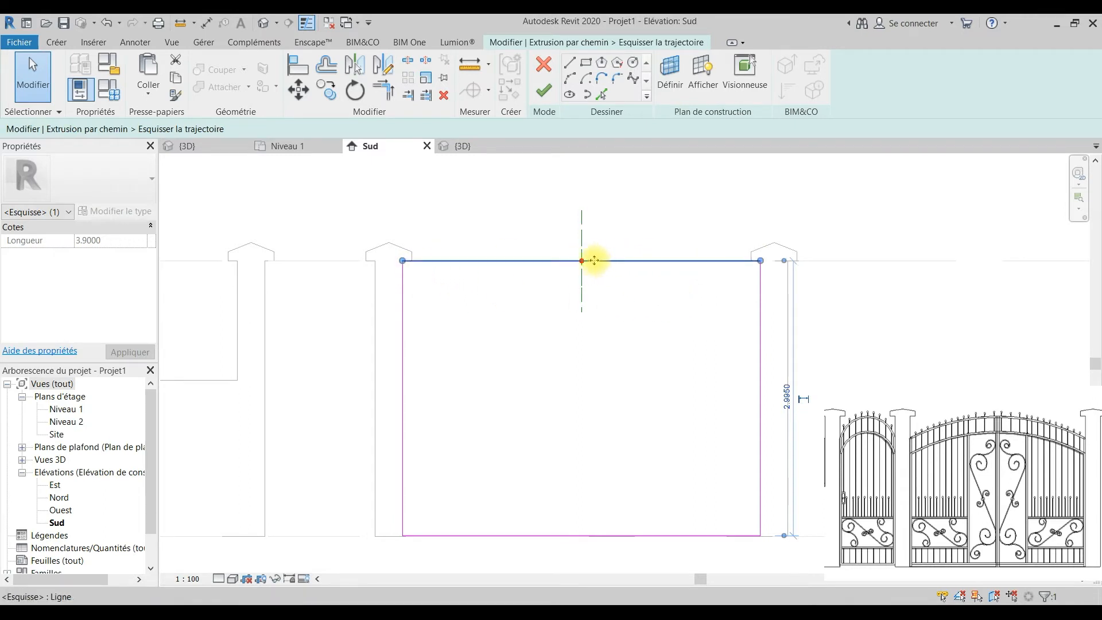
{"action": "key", "text": "Escape"}
{"action": "left_click", "coordinate": [569, 62]}
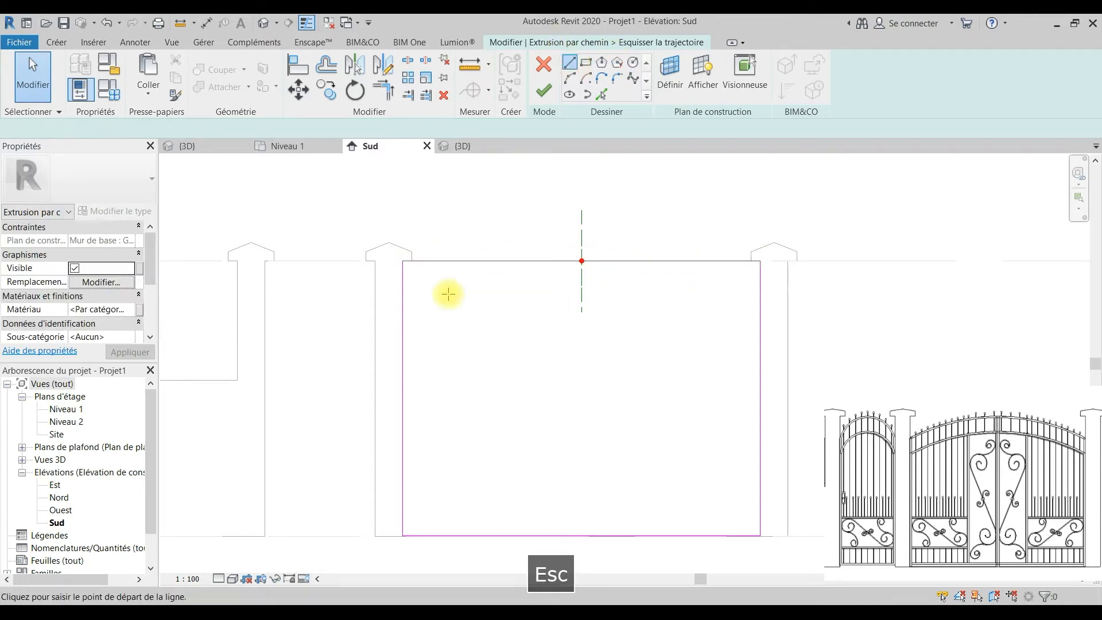
{"action": "left_click", "coordinate": [402, 296]}
{"action": "left_click", "coordinate": [760, 297]}
{"action": "key", "text": "Escape"}
{"action": "key", "text": "Escape"}
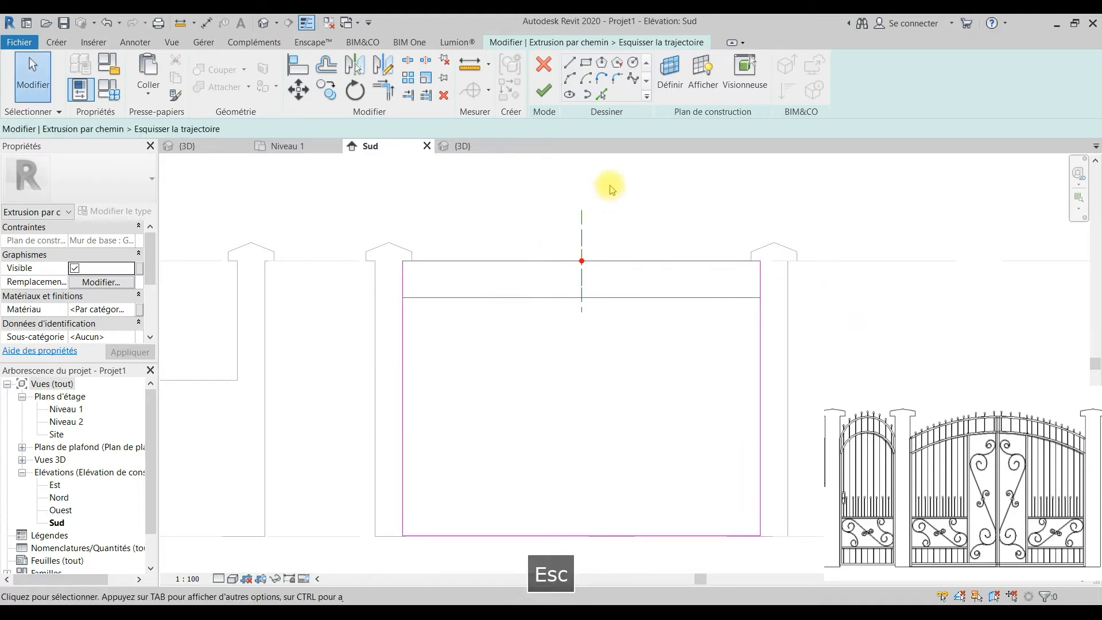
Step: Draw an arc between the helper line's two ends, passing through the midpoint of the path's top edge
{"action": "left_click", "coordinate": [570, 80]}
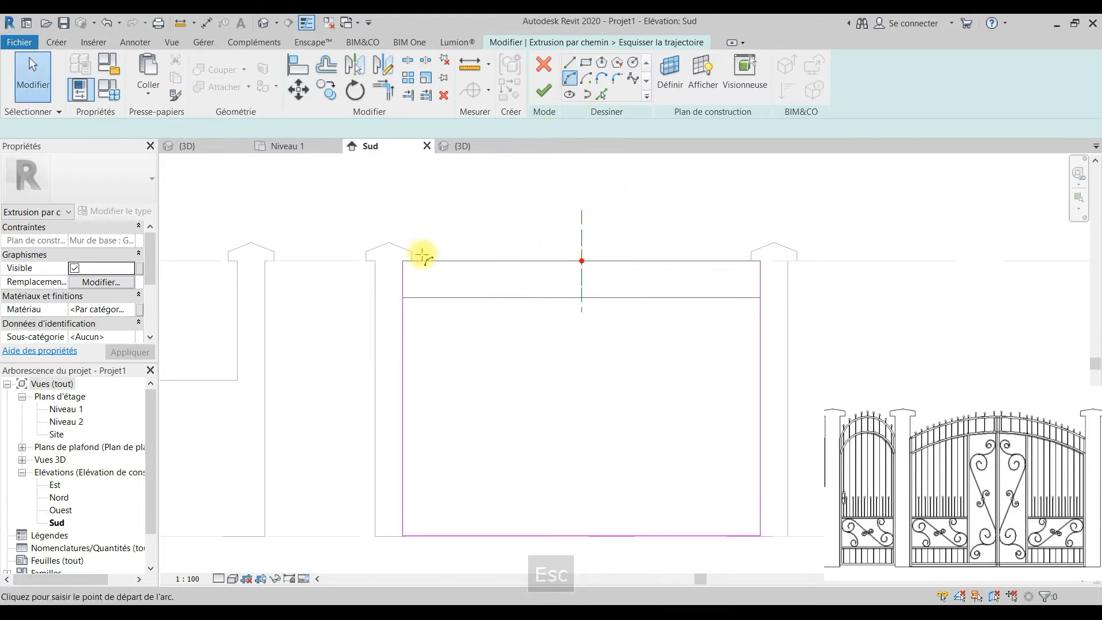
{"action": "left_click", "coordinate": [402, 297]}
{"action": "left_click", "coordinate": [760, 297]}
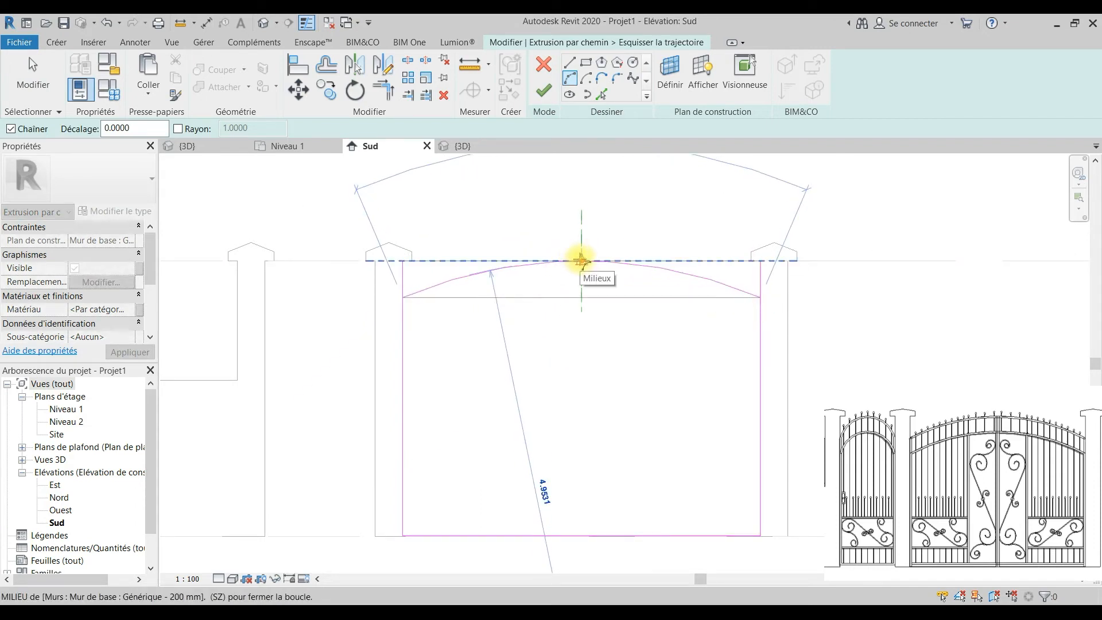
{"action": "left_click", "coordinate": [581, 261]}
{"action": "key", "text": "Escape"}
{"action": "key", "text": "Escape"}
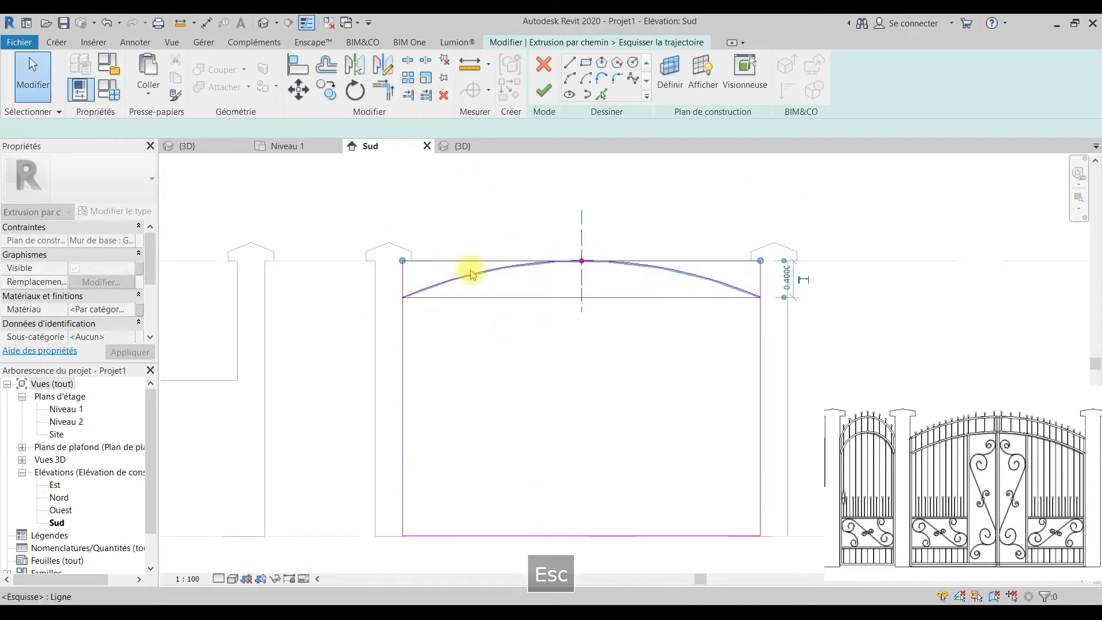
Step: Delete the path's straight top edge and the helper line, and shorten both side lines to the arc's ends
{"action": "key", "text": "ctrl+x"}
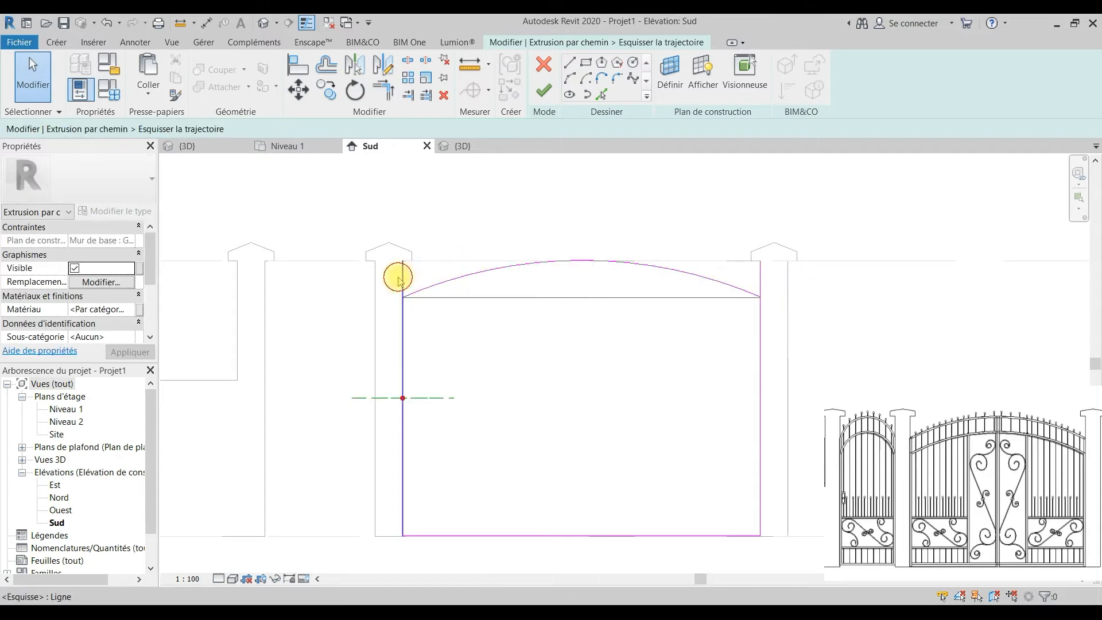
{"action": "left_click", "coordinate": [431, 298]}
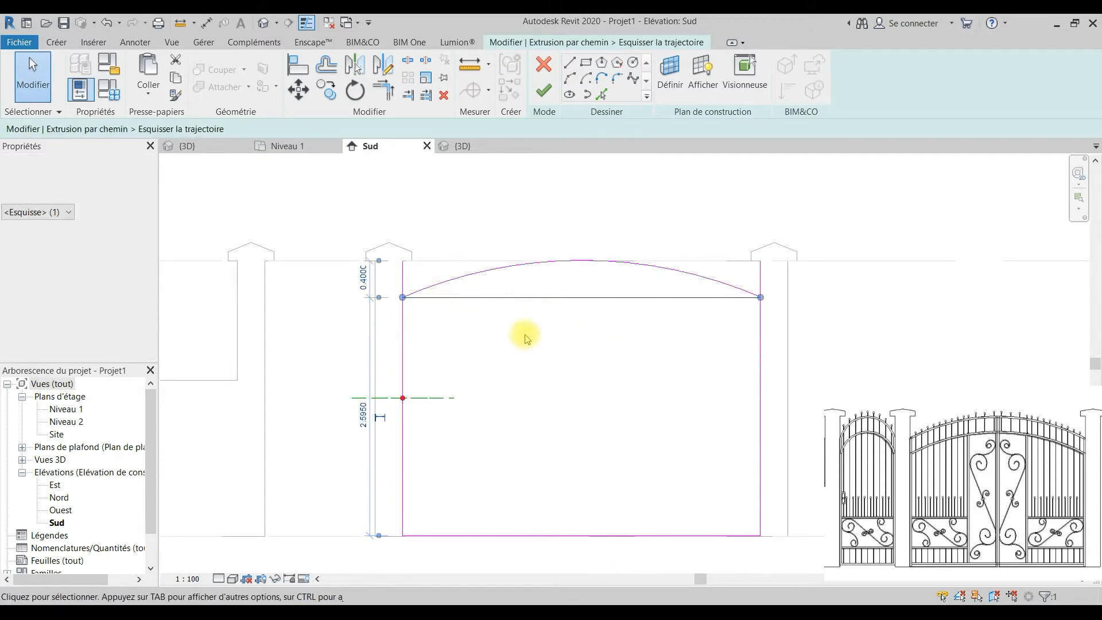
{"action": "key", "text": "ctrl+x"}
{"action": "left_click", "coordinate": [400, 283]}
{"action": "left_click_drag", "start_coordinate": [401, 259], "coordinate": [403, 297]}
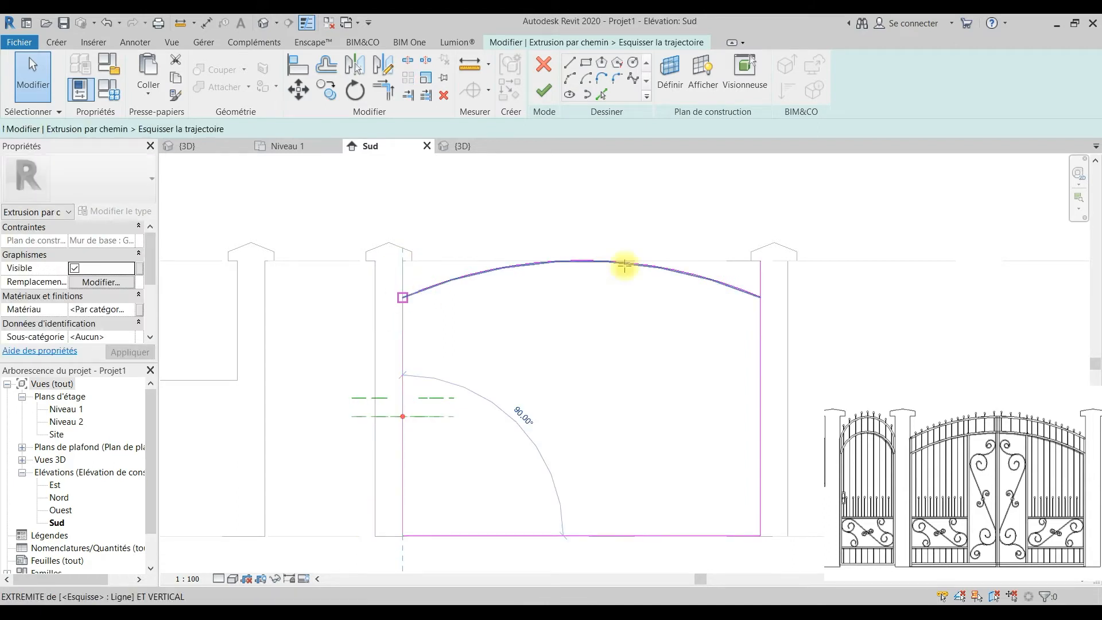
{"action": "left_click", "coordinate": [761, 279]}
{"action": "left_click_drag", "start_coordinate": [761, 260], "coordinate": [758, 297]}
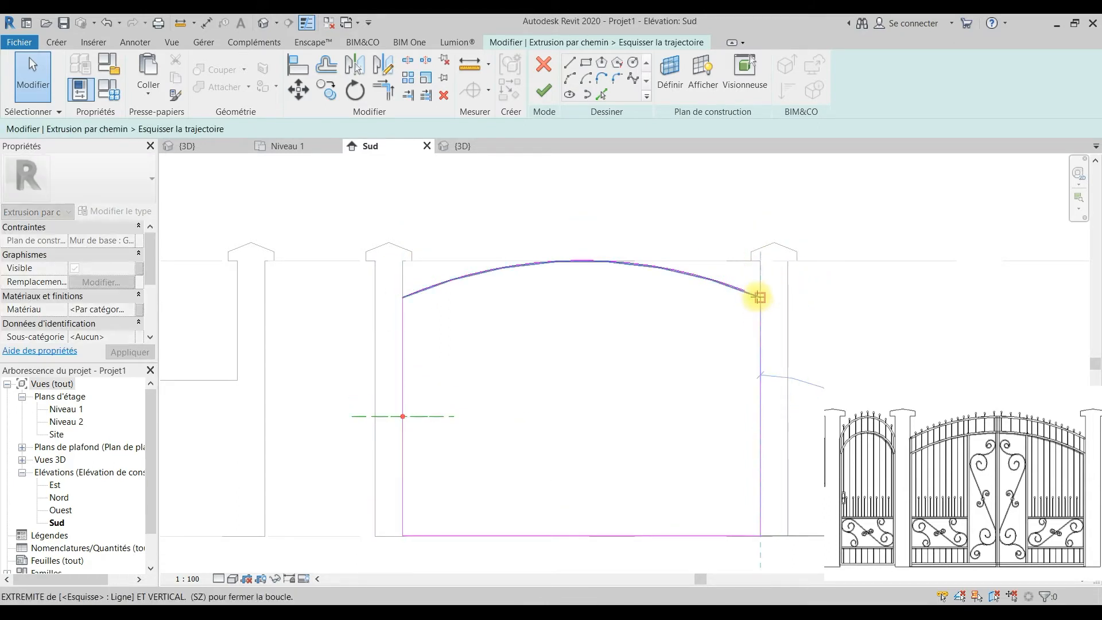
{"action": "left_click", "coordinate": [659, 264]}
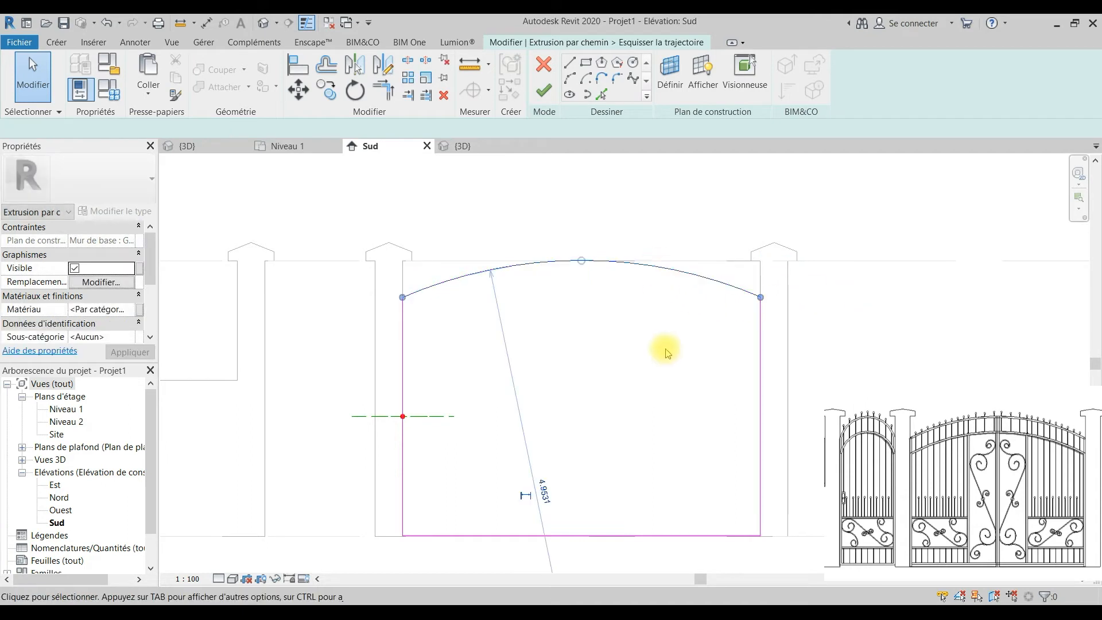
{"action": "key", "text": "ctrl+x"}
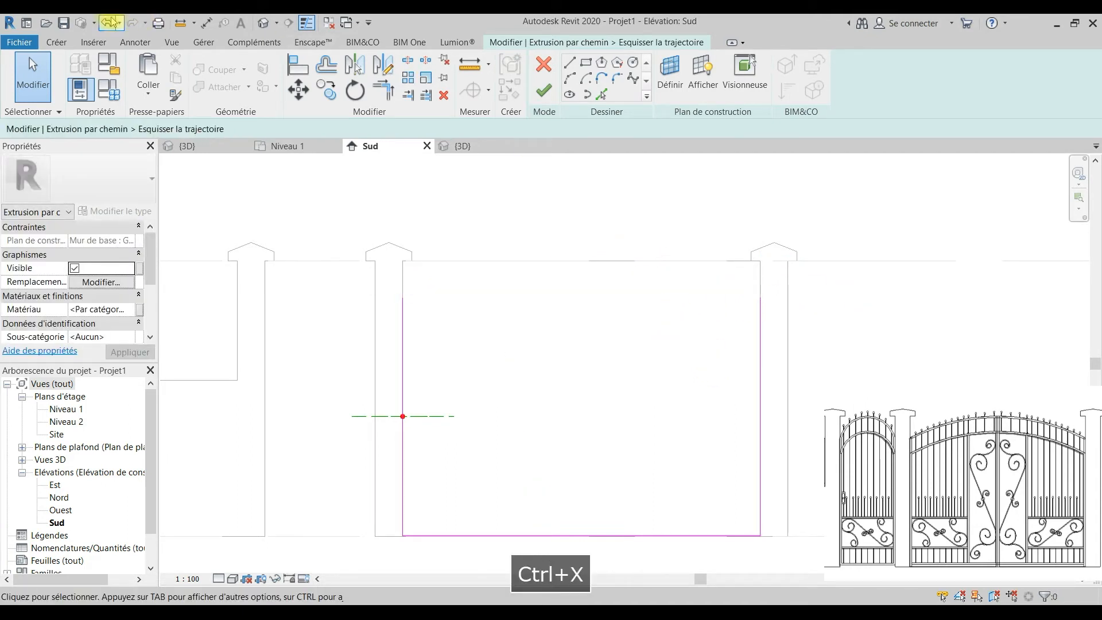
{"action": "left_click", "coordinate": [114, 22]}
Step: Finish the arched sweep path and open its profile sketch in the Niveau 1 floor plan
{"action": "middle_click_drag", "start_coordinate": [662, 410], "coordinate": [651, 376]}
{"action": "left_click", "coordinate": [544, 92]}
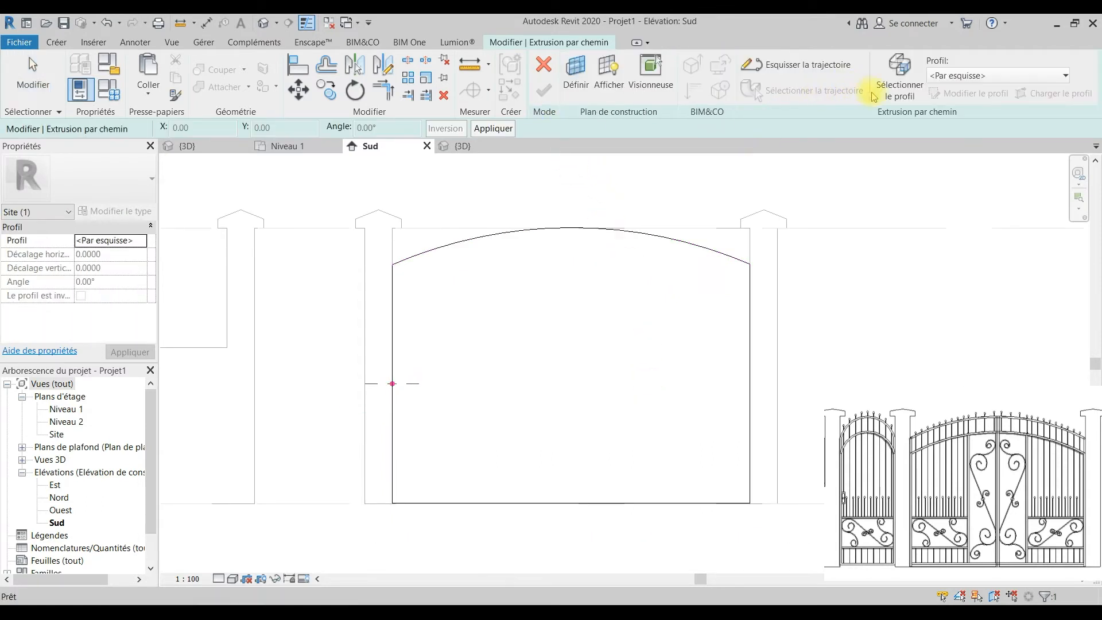
{"action": "left_click", "coordinate": [975, 94]}
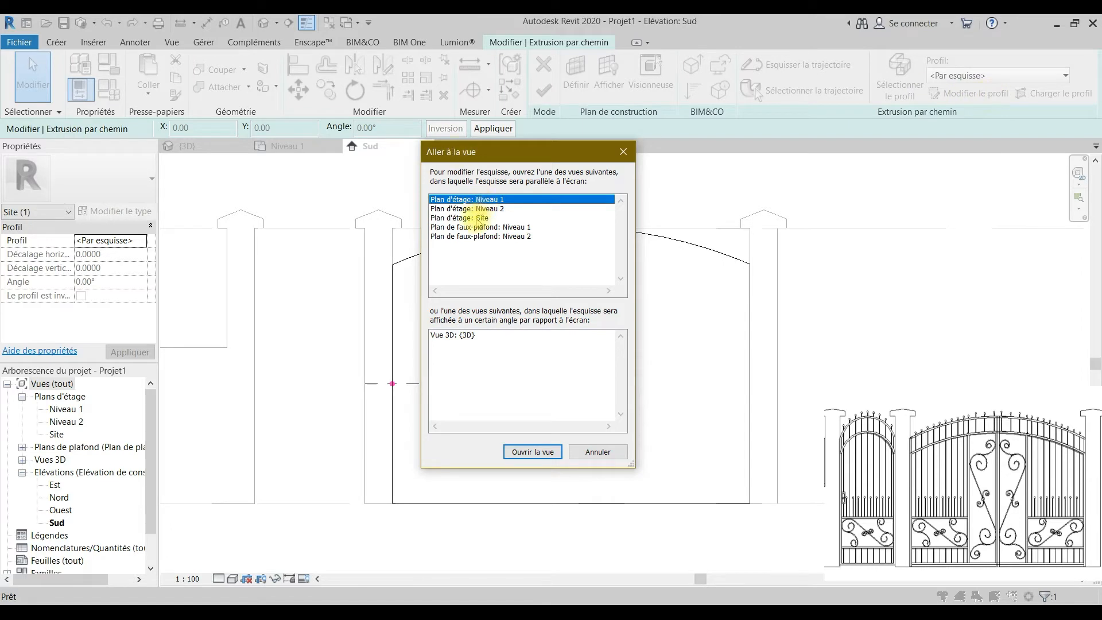
{"action": "left_click", "coordinate": [534, 452]}
Step: Sketch the sweep profile as a rectangle from the path's reference point and size it to 0.03 m by 0.03 m
{"action": "scroll", "coordinate": [711, 428], "scroll_direction": "up", "scroll_amount": 8}
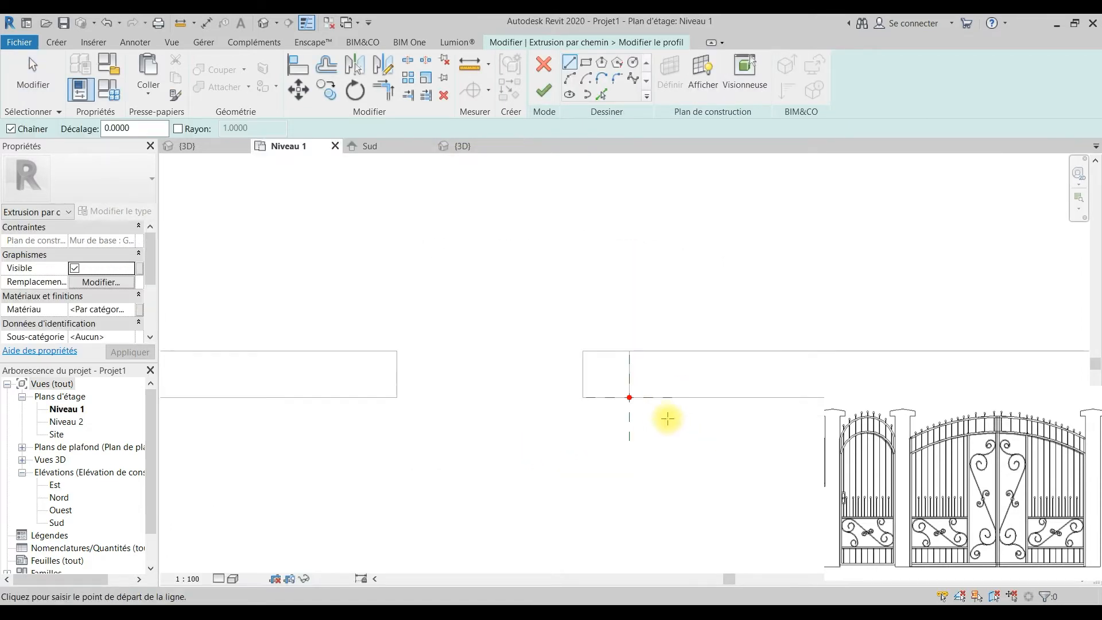
{"action": "scroll", "coordinate": [642, 402], "scroll_direction": "up", "scroll_amount": 4}
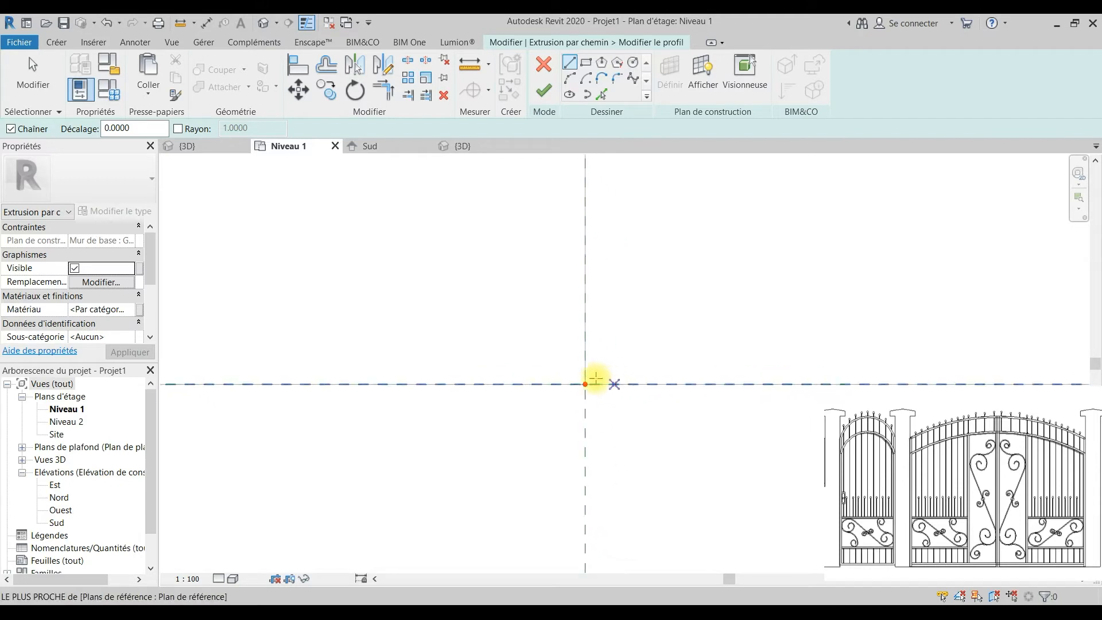
{"action": "left_click", "coordinate": [588, 62]}
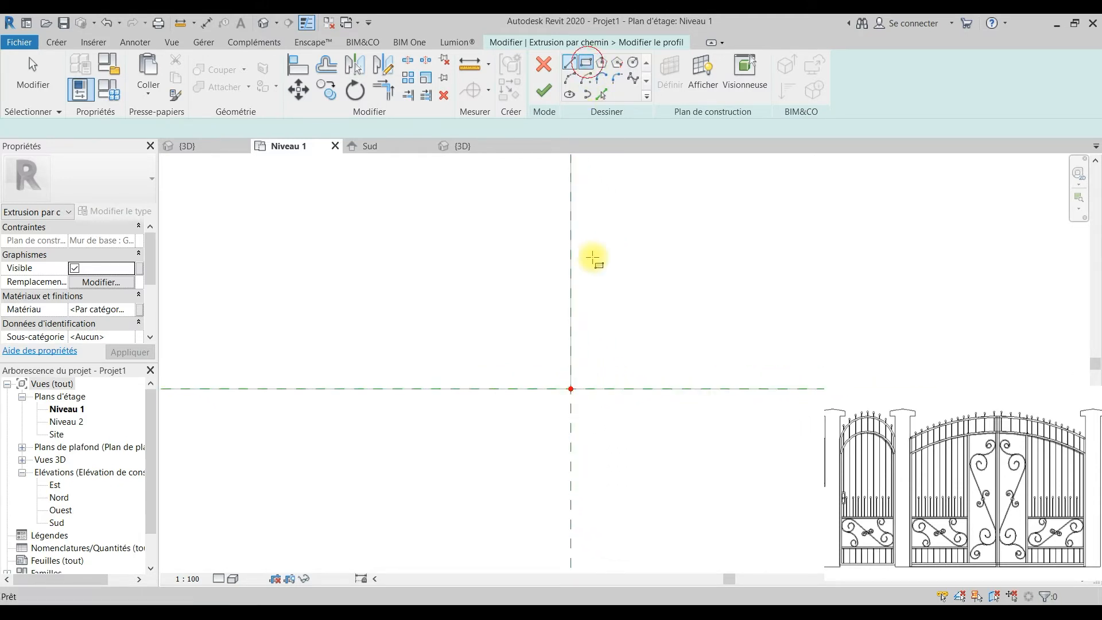
{"action": "left_click", "coordinate": [570, 388]}
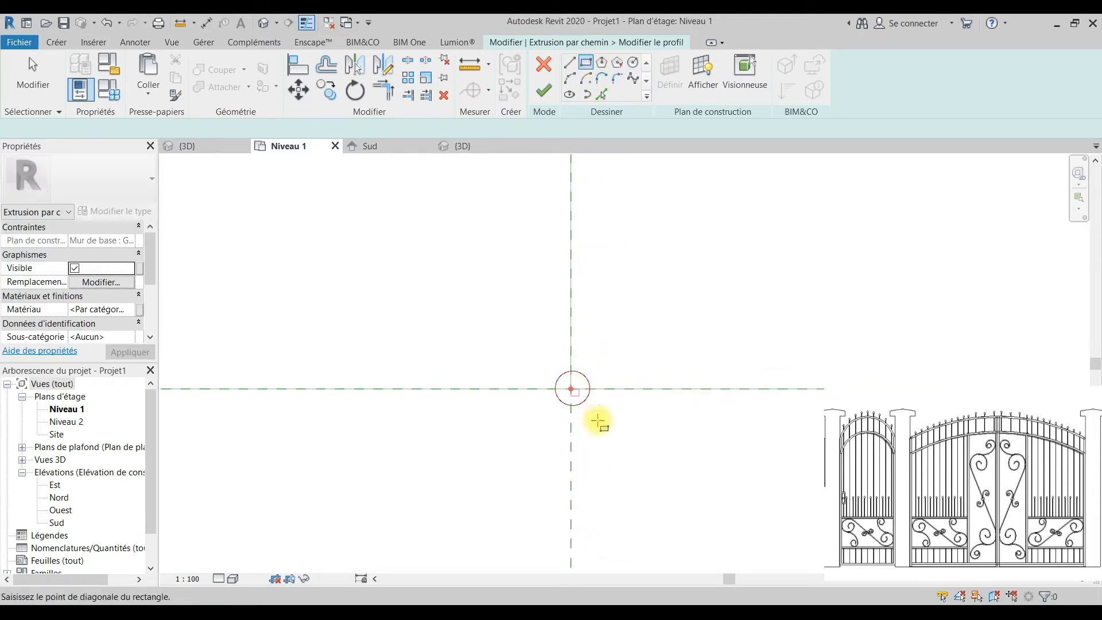
{"action": "left_click", "coordinate": [681, 479]}
{"action": "left_click", "coordinate": [616, 349]}
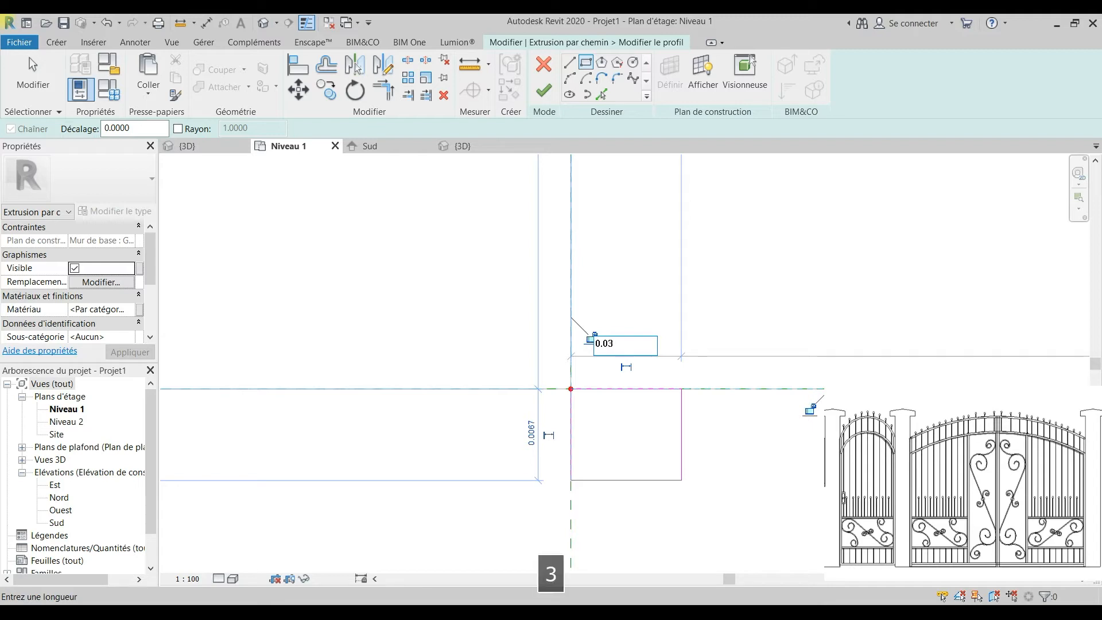
{"action": "key", "text": "Return"}
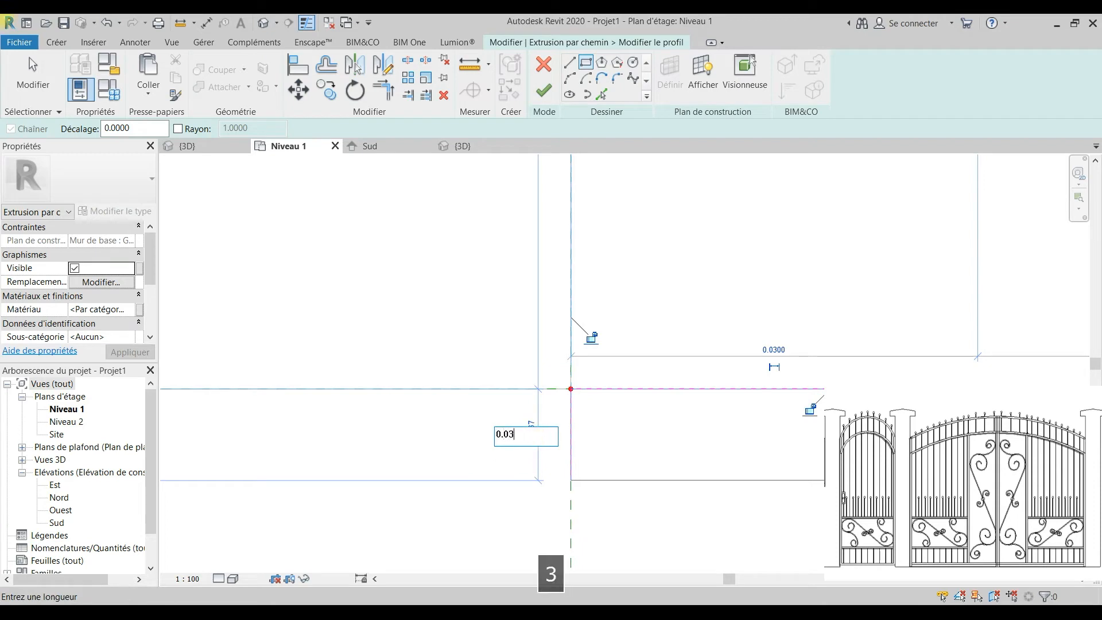
{"action": "type", "text": "0.03"}
{"action": "key", "text": "Return"}
{"action": "scroll", "coordinate": [618, 414], "scroll_direction": "down", "scroll_amount": 3}
{"action": "key", "text": "Escape"}
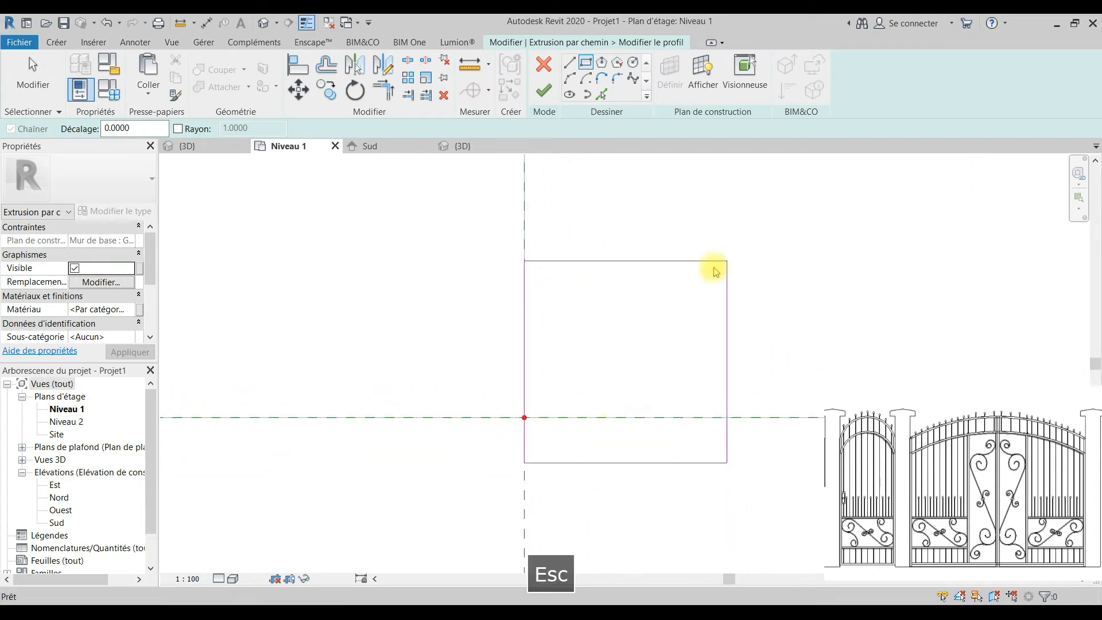
Step: Move the whole square profile by its upper-right corner onto the path's reference point
{"action": "left_click_drag", "start_coordinate": [753, 259], "coordinate": [620, 332]}
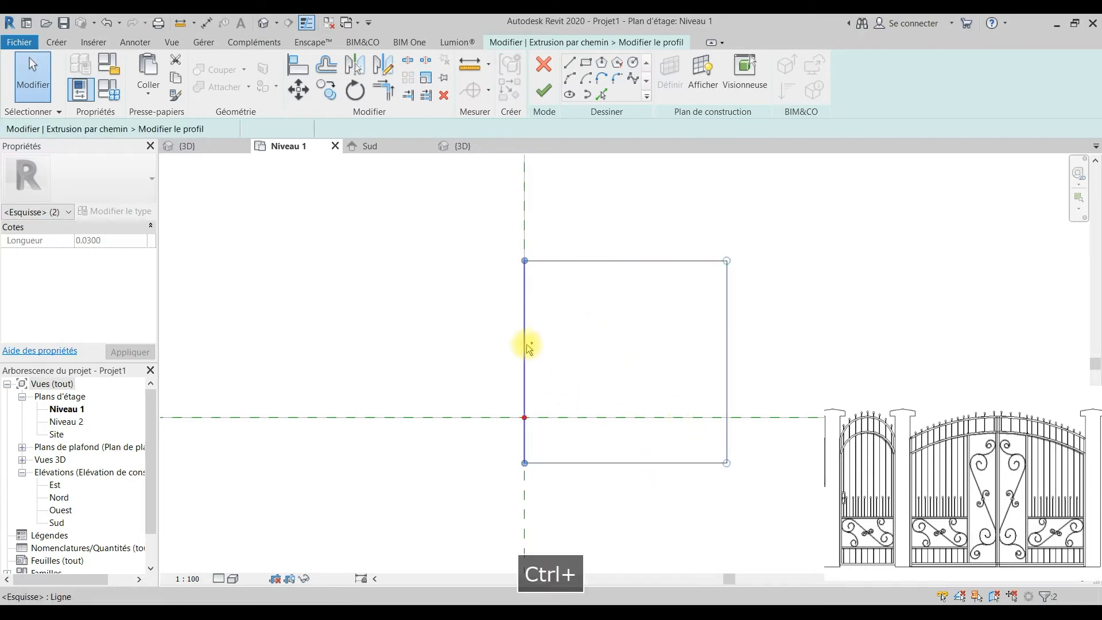
{"action": "left_click", "coordinate": [554, 374], "text": "ctrl"}
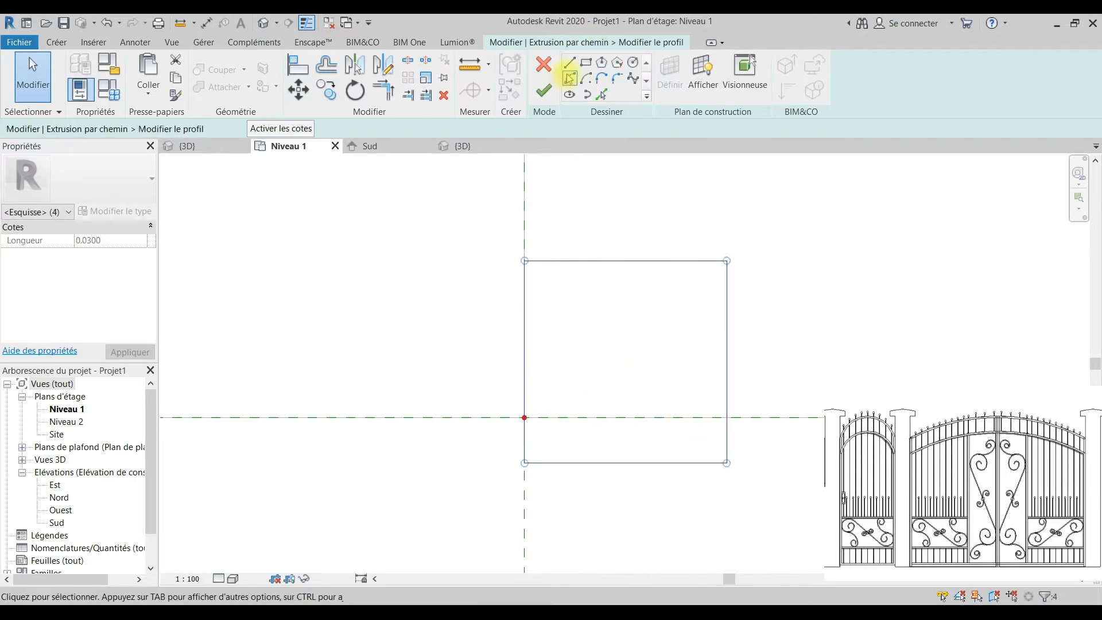
{"action": "left_click", "coordinate": [299, 89]}
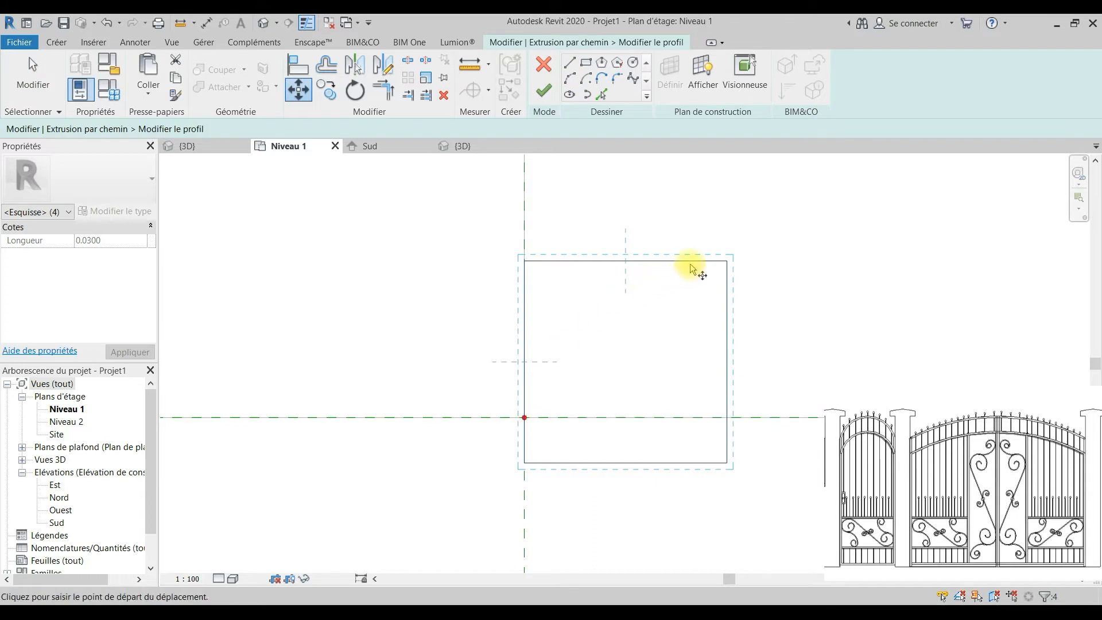
{"action": "left_click", "coordinate": [727, 261]}
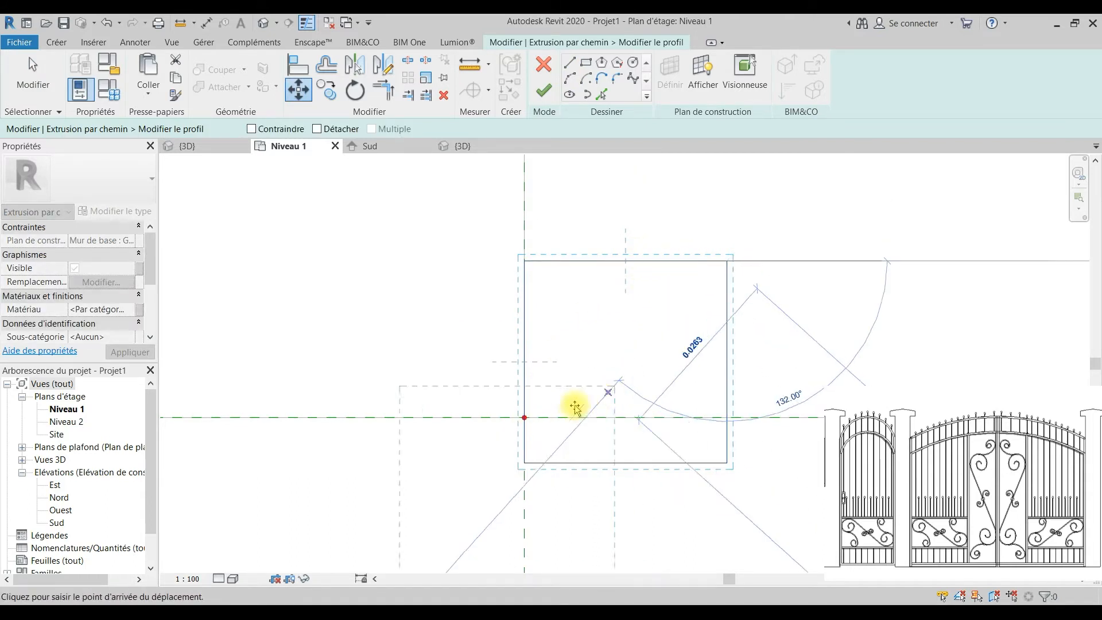
{"action": "left_click", "coordinate": [524, 417]}
{"action": "scroll", "coordinate": [562, 388], "scroll_direction": "down", "scroll_amount": 4}
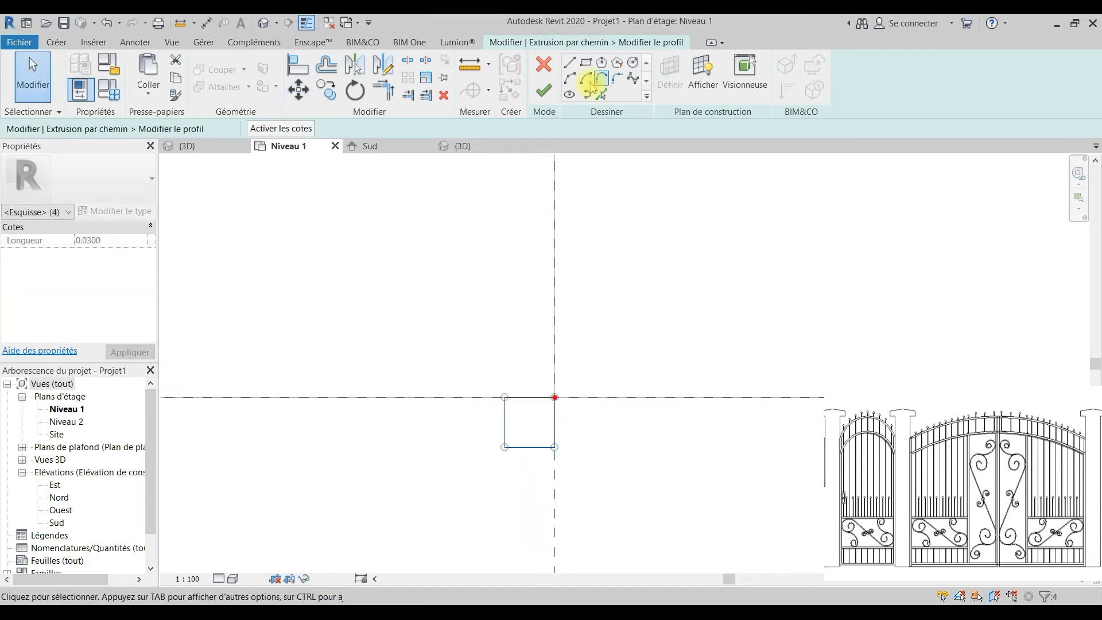
Step: Finish the profile and the sweep, and examine the frame's fit against the pillars in the Sud elevation
{"action": "left_click", "coordinate": [547, 91]}
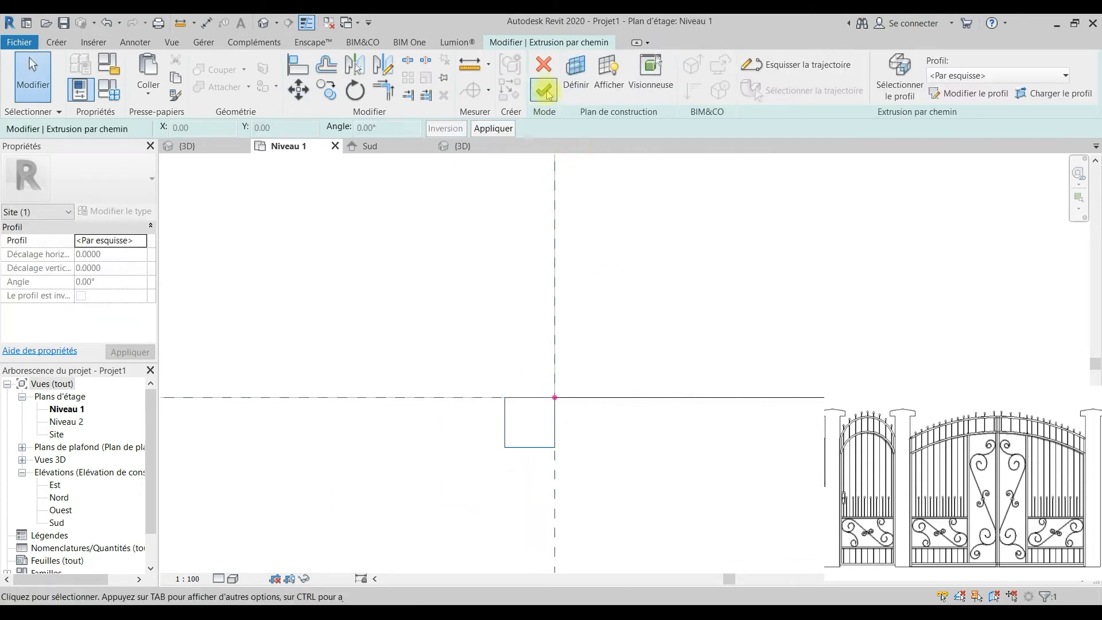
{"action": "left_click", "coordinate": [547, 91]}
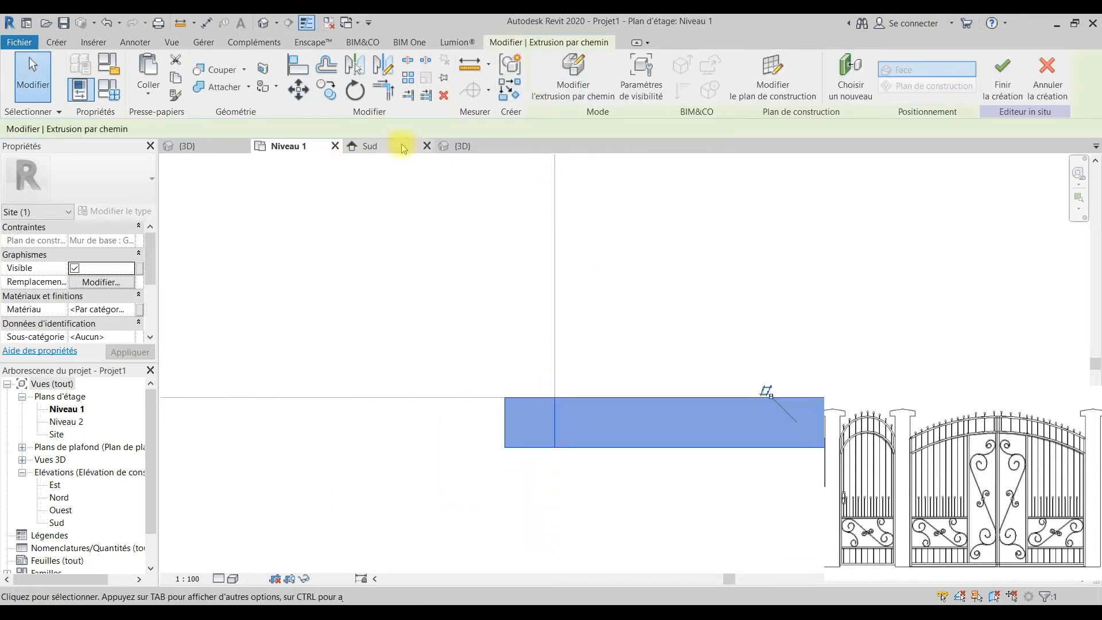
{"action": "left_click", "coordinate": [375, 147]}
{"action": "scroll", "coordinate": [414, 284], "scroll_direction": "up", "scroll_amount": 5}
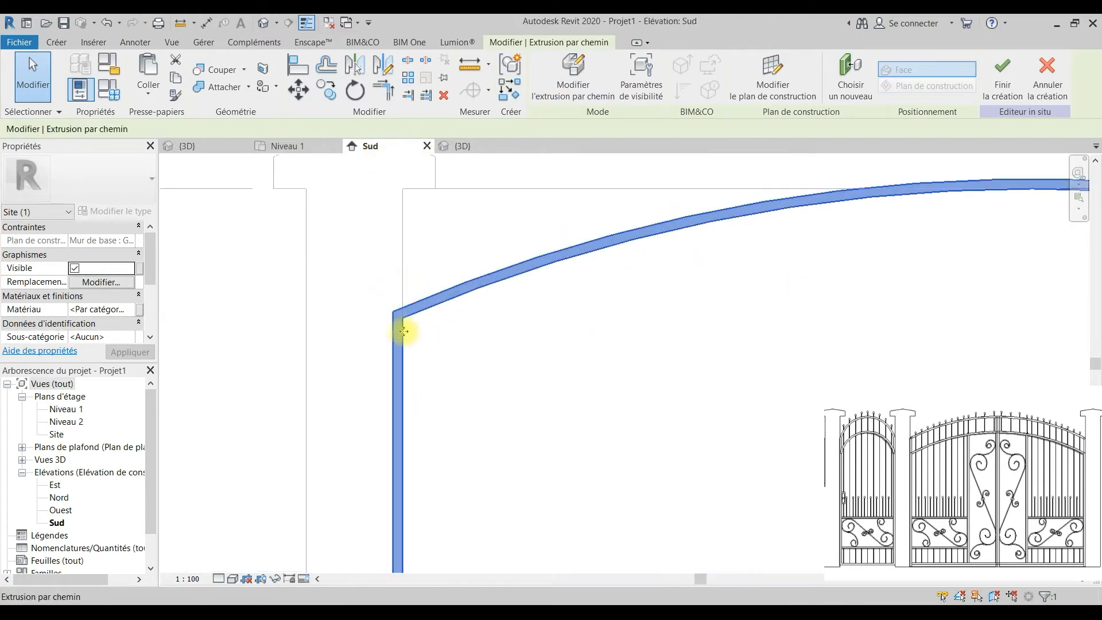
{"action": "scroll", "coordinate": [404, 331], "scroll_direction": "down", "scroll_amount": 2}
{"action": "scroll", "coordinate": [405, 295], "scroll_direction": "up", "scroll_amount": 2}
{"action": "scroll", "coordinate": [406, 288], "scroll_direction": "down", "scroll_amount": 3}
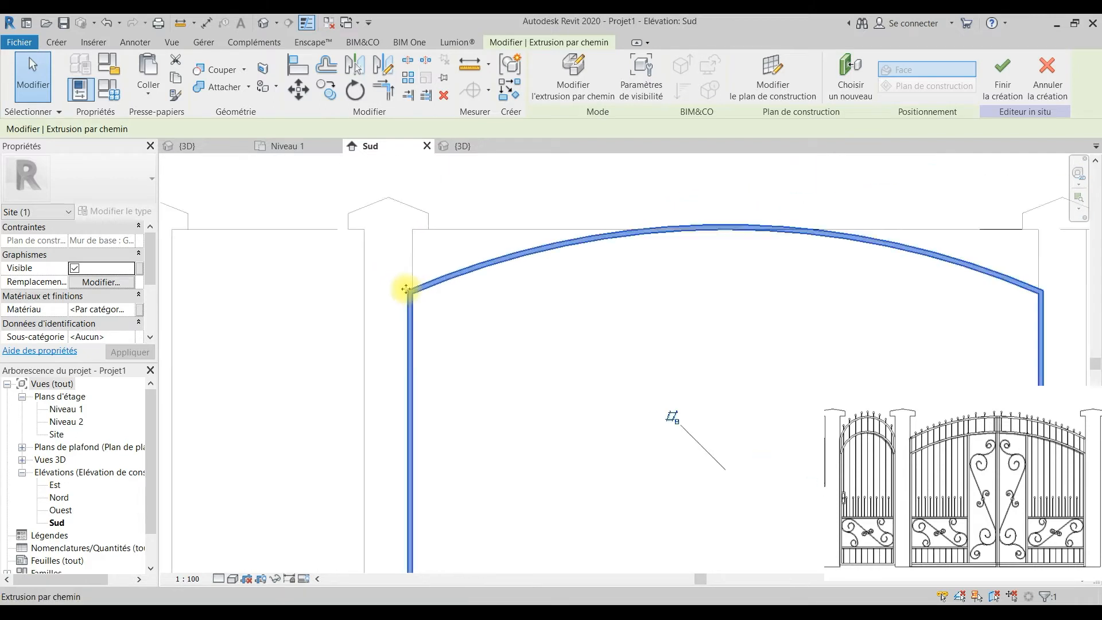
{"action": "scroll", "coordinate": [406, 289], "scroll_direction": "down", "scroll_amount": 2}
{"action": "middle_click_drag", "start_coordinate": [801, 329], "coordinate": [781, 324]}
Step: Reopen the arched frame sweep for editing and open its profile sketch in the Niveau 1 floor plan
{"action": "left_click", "coordinate": [568, 77]}
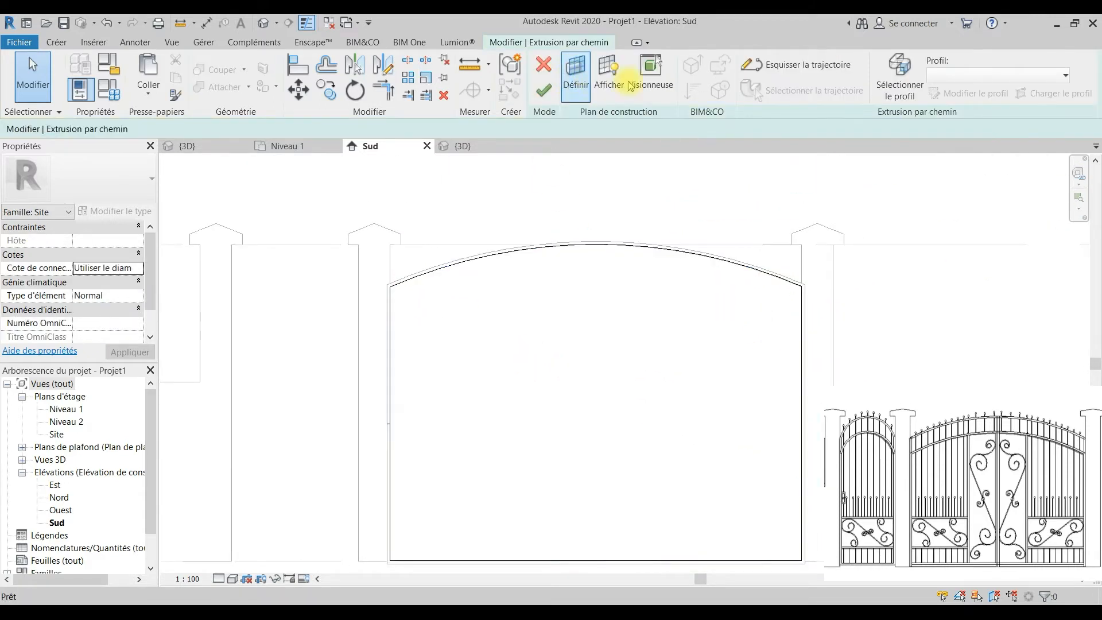
{"action": "left_click", "coordinate": [911, 95]}
{"action": "left_click", "coordinate": [934, 92]}
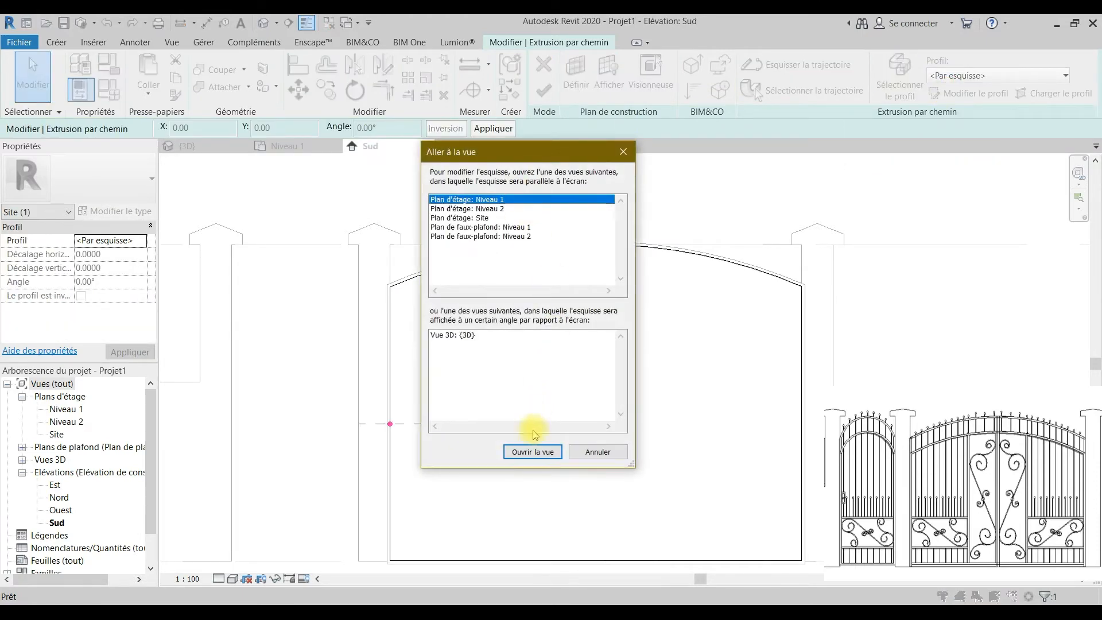
{"action": "left_click", "coordinate": [530, 451]}
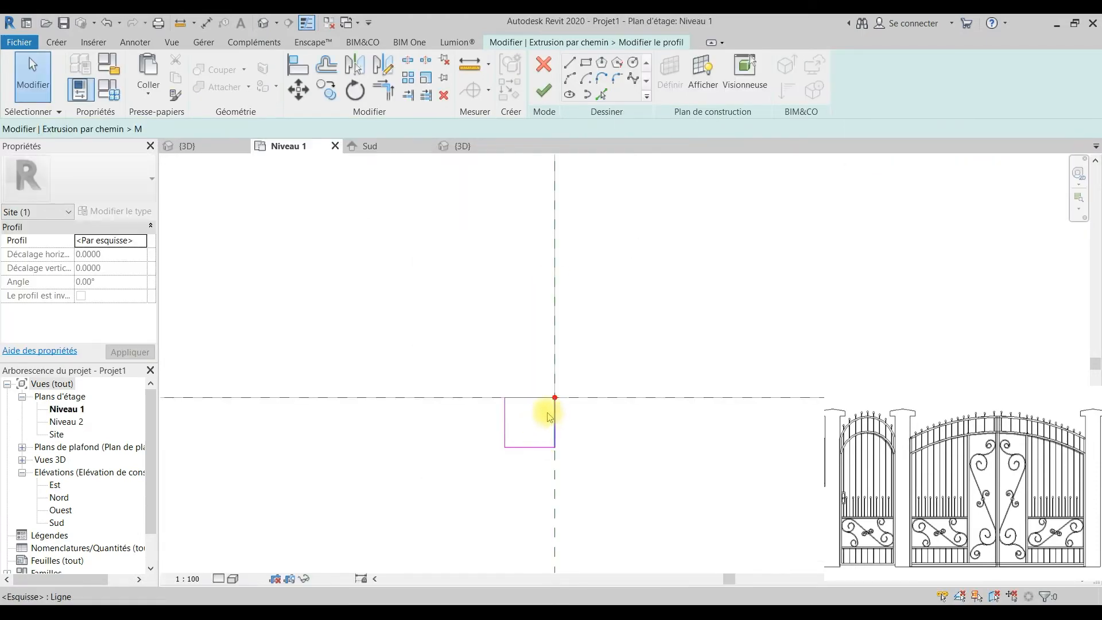
Step: Move the whole square profile by its upper-left corner onto the path's reference point
{"action": "left_click_drag", "start_coordinate": [524, 416], "coordinate": [420, 509]}
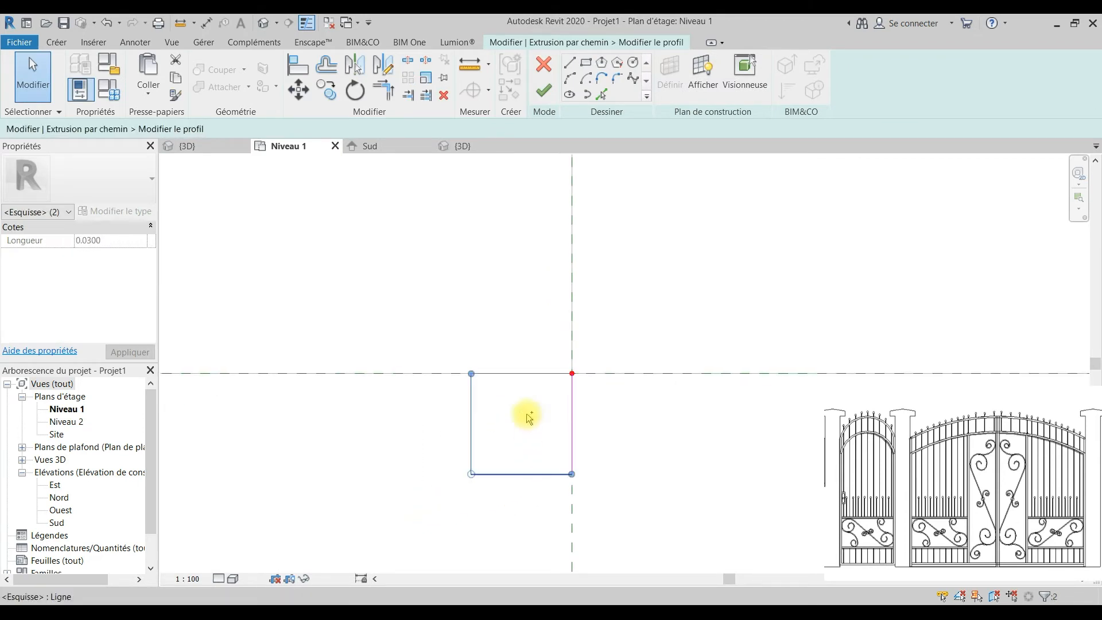
{"action": "left_click", "coordinate": [519, 374], "text": "ctrl"}
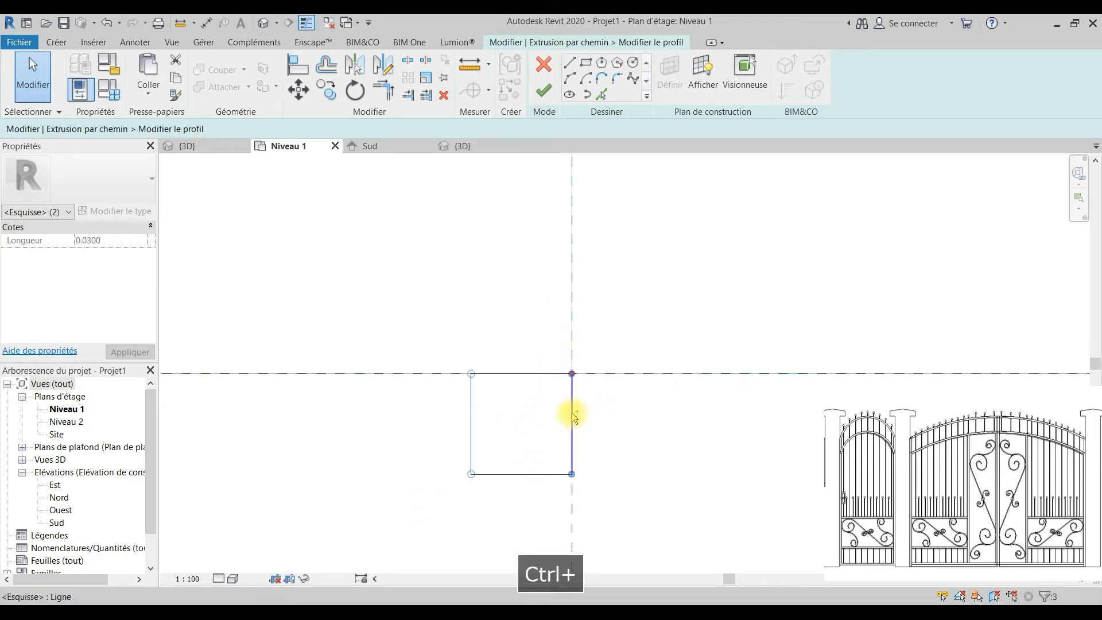
{"action": "left_click", "coordinate": [298, 89]}
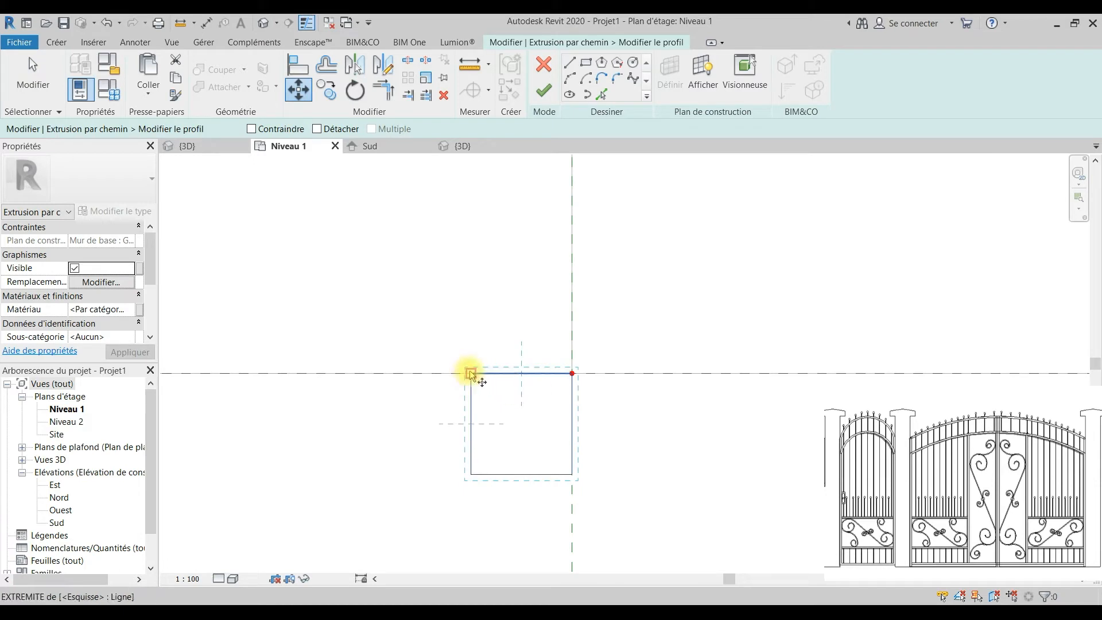
{"action": "scroll", "coordinate": [470, 374], "scroll_direction": "up", "scroll_amount": 1}
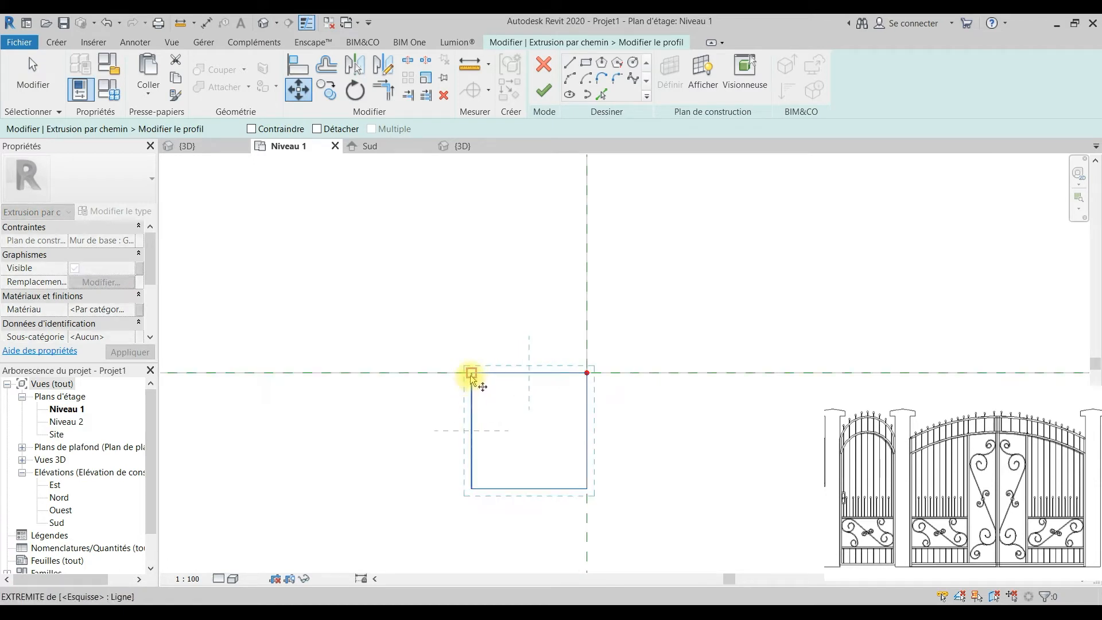
{"action": "left_click", "coordinate": [470, 373]}
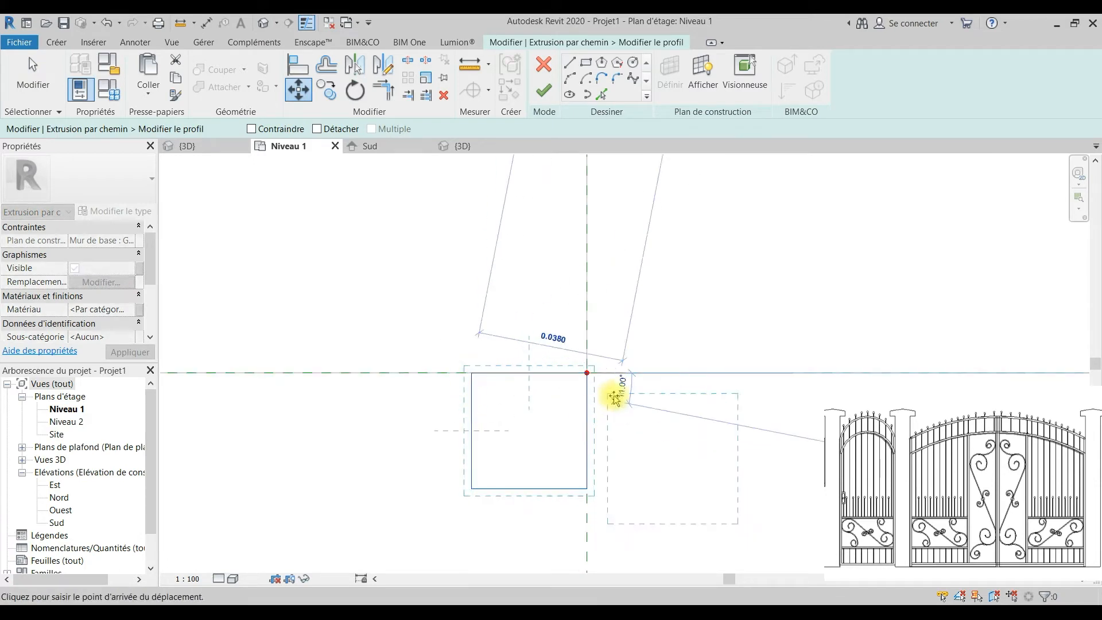
{"action": "left_click", "coordinate": [586, 373]}
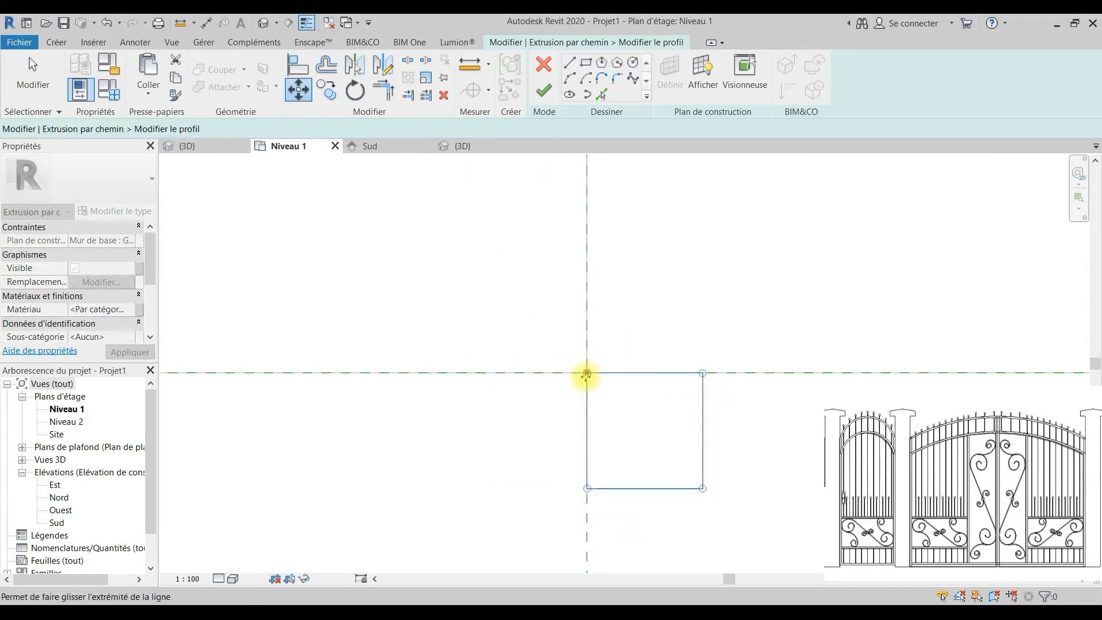
Step: Finish the edited profile and sweep, and check the frame's fit between the pillars in the Sud elevation
{"action": "left_click", "coordinate": [548, 92]}
{"action": "left_click", "coordinate": [543, 90]}
{"action": "left_click", "coordinate": [370, 143]}
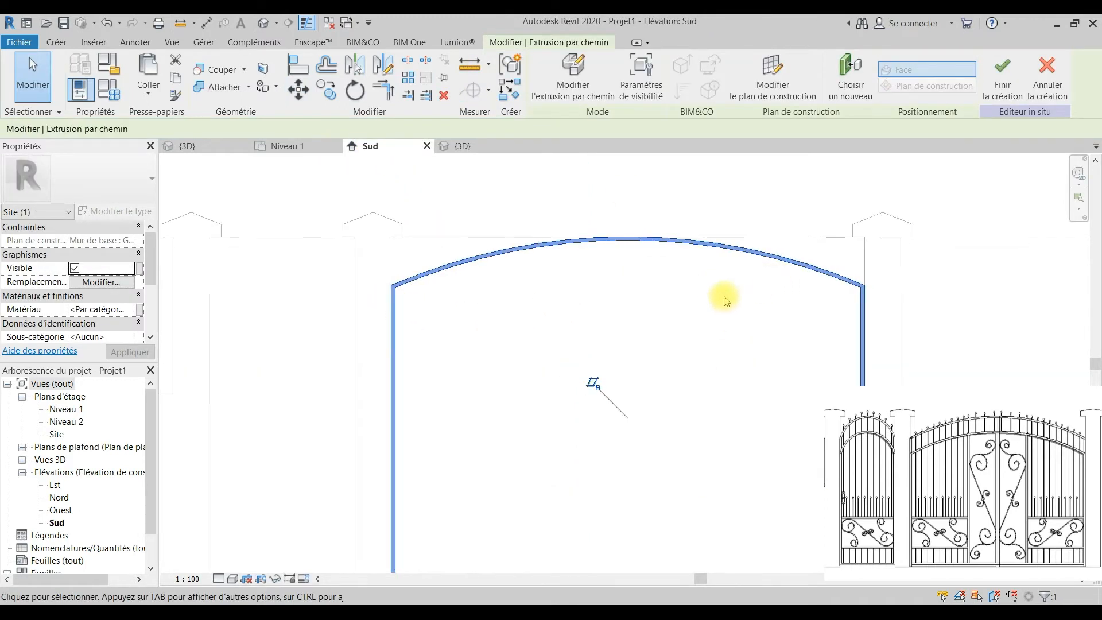
{"action": "scroll", "coordinate": [724, 298], "scroll_direction": "down", "scroll_amount": 4}
{"action": "left_click", "coordinate": [707, 421]}
{"action": "middle_click_drag", "start_coordinate": [703, 426], "coordinate": [644, 441]}
{"action": "scroll", "coordinate": [477, 322], "scroll_direction": "up", "scroll_amount": 2}
{"action": "scroll", "coordinate": [586, 280], "scroll_direction": "up", "scroll_amount": 1}
{"action": "middle_click_drag", "start_coordinate": [580, 294], "coordinate": [458, 307]}
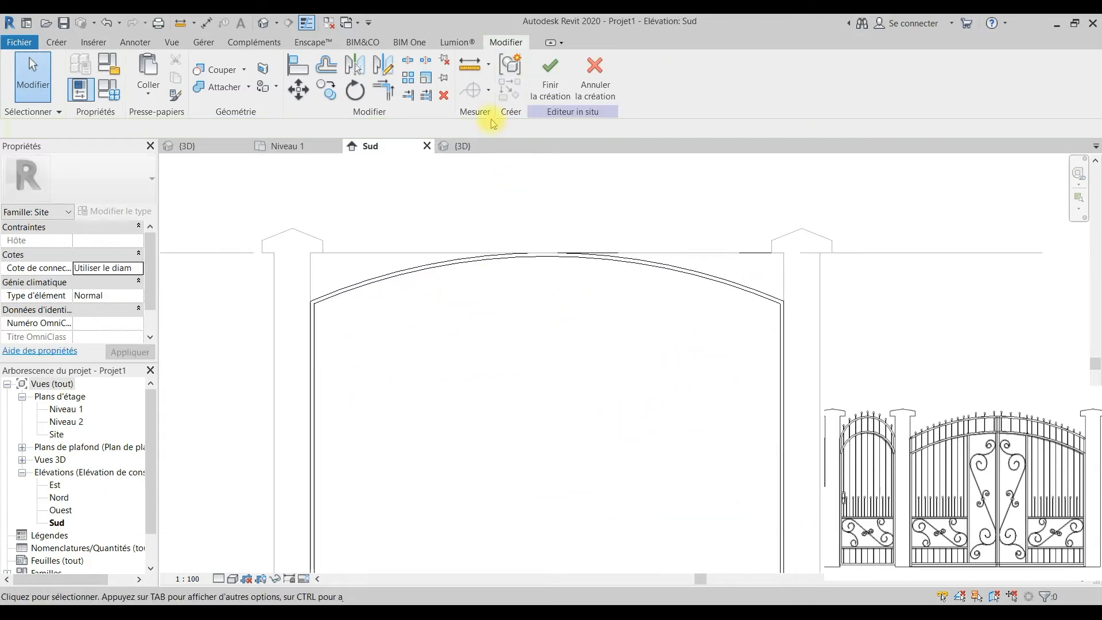
{"action": "scroll", "coordinate": [827, 353], "scroll_direction": "down", "scroll_amount": 2}
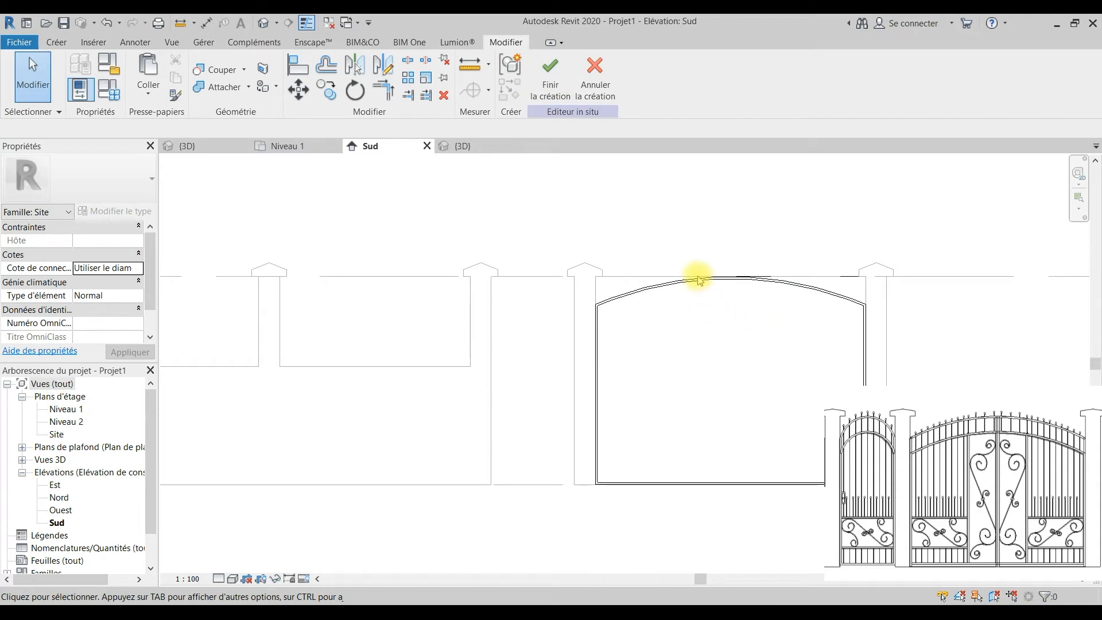
Step: Start a second sweep and sketch its path as an arc of about 4.48 m radius between the frame's inner sides, below the arched top
{"action": "left_click", "coordinate": [55, 44]}
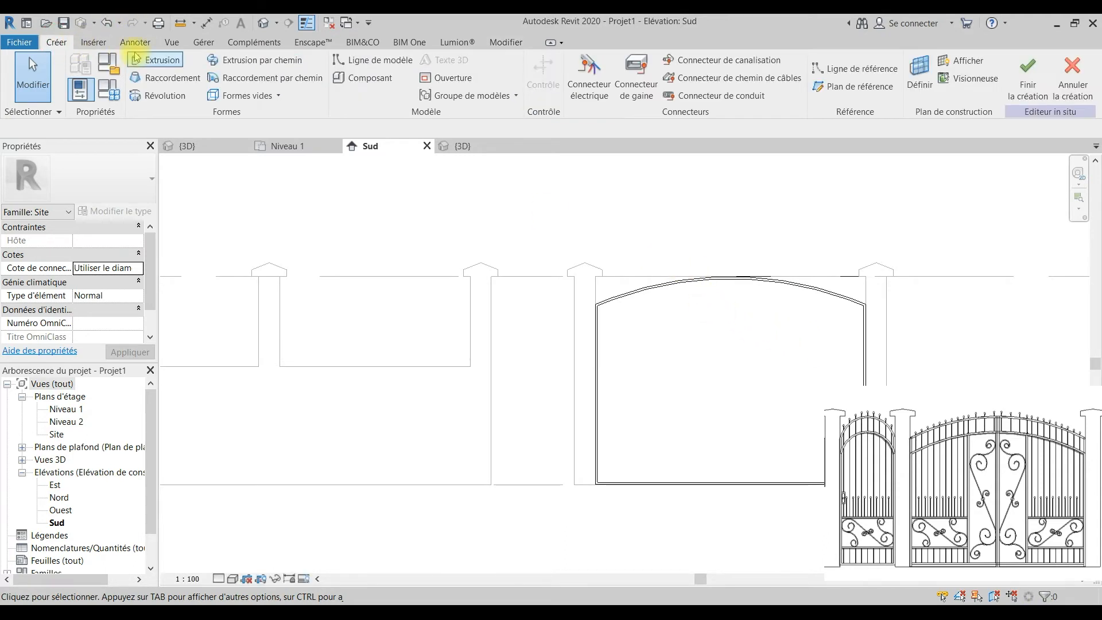
{"action": "left_click", "coordinate": [237, 64]}
{"action": "scroll", "coordinate": [785, 327], "scroll_direction": "up", "scroll_amount": 2}
{"action": "left_click", "coordinate": [781, 65]}
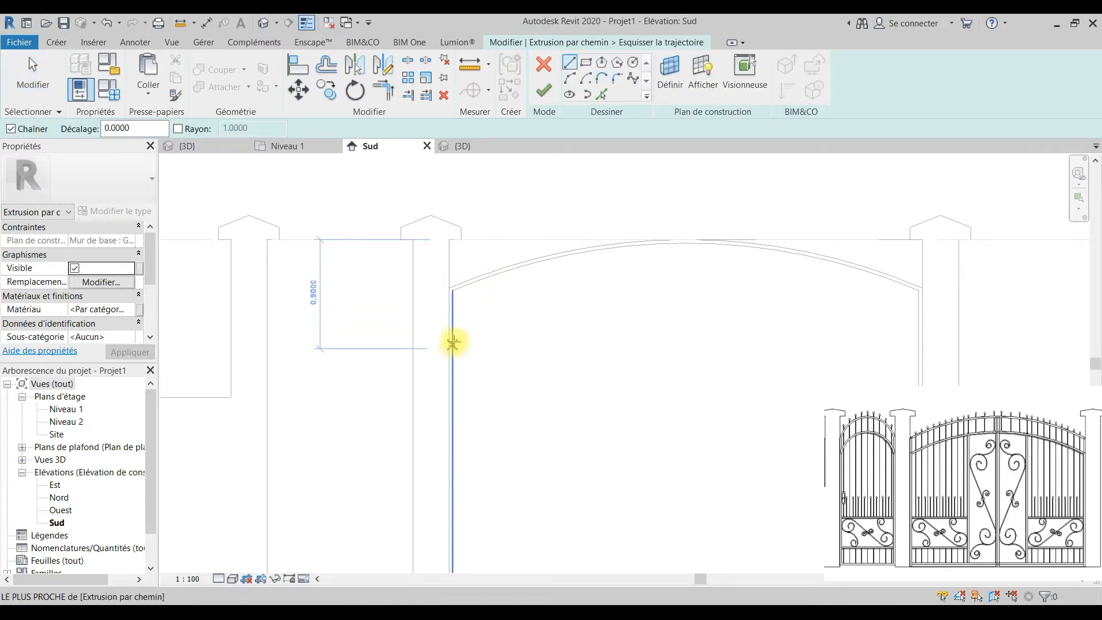
{"action": "left_click", "coordinate": [571, 79]}
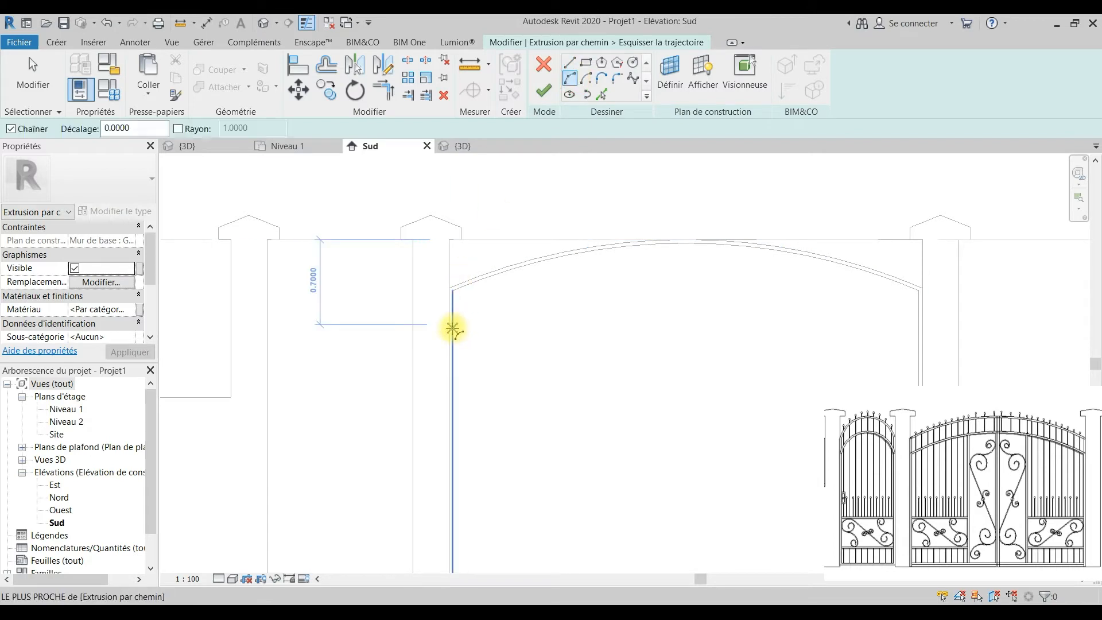
{"action": "left_click", "coordinate": [453, 338]}
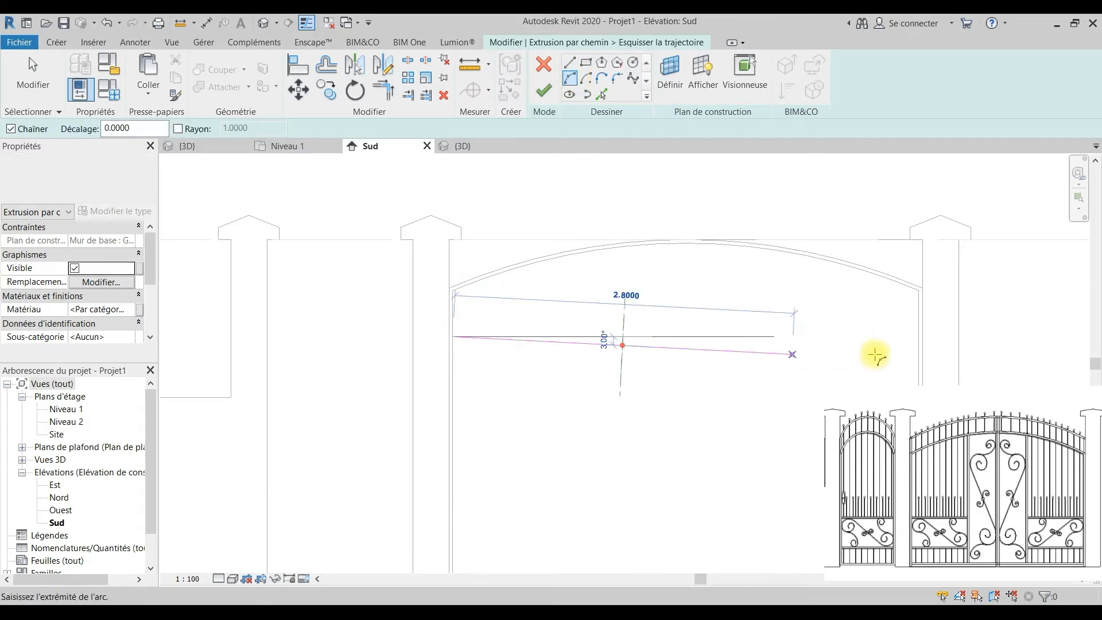
{"action": "left_click", "coordinate": [917, 336]}
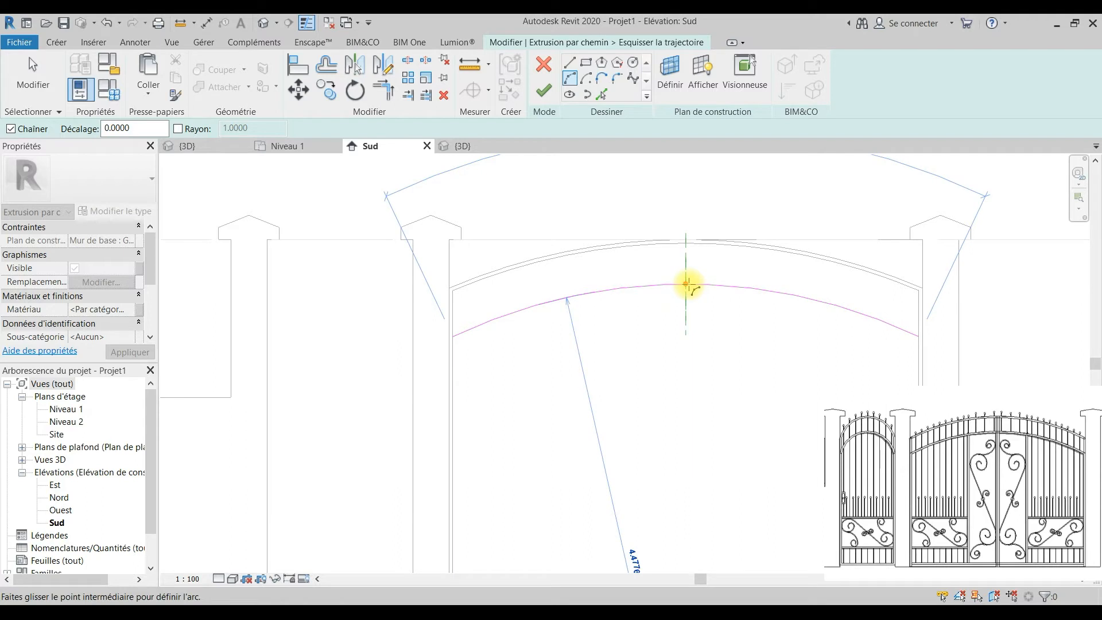
{"action": "left_click", "coordinate": [690, 285]}
{"action": "key", "text": "Escape"}
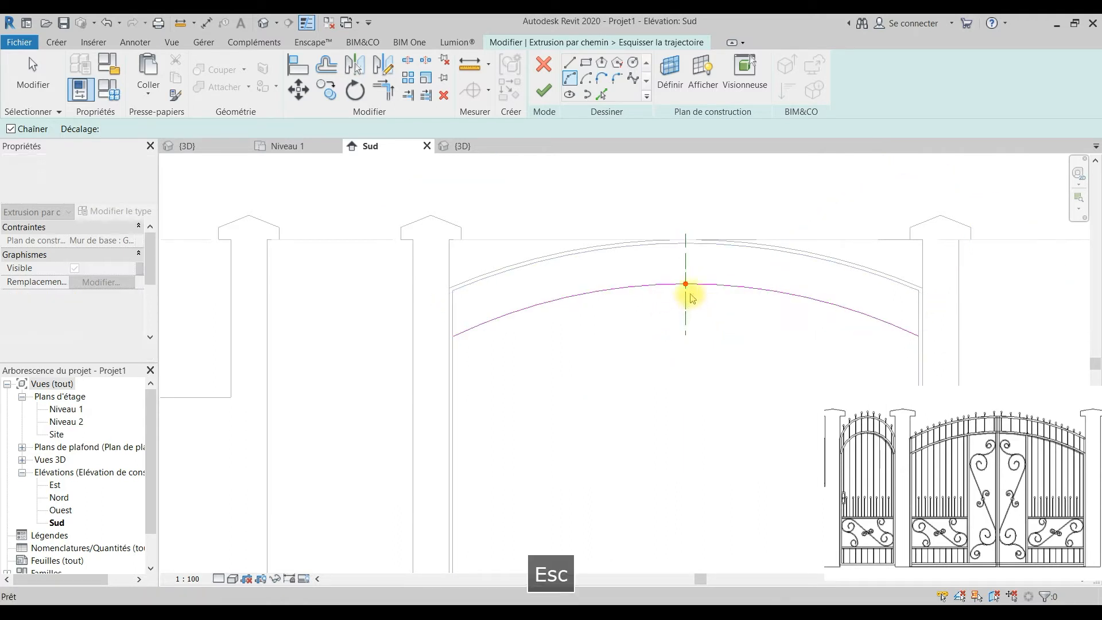
Step: Finish the lower arc path and open its profile sketch in the Est elevation
{"action": "left_click", "coordinate": [543, 90]}
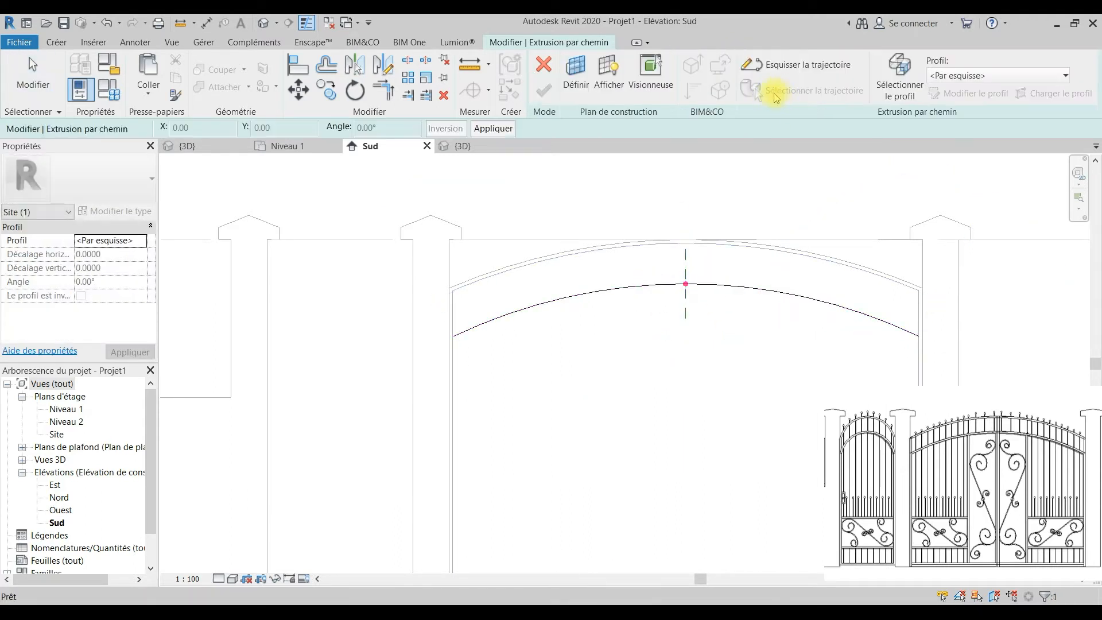
{"action": "left_click", "coordinate": [969, 93]}
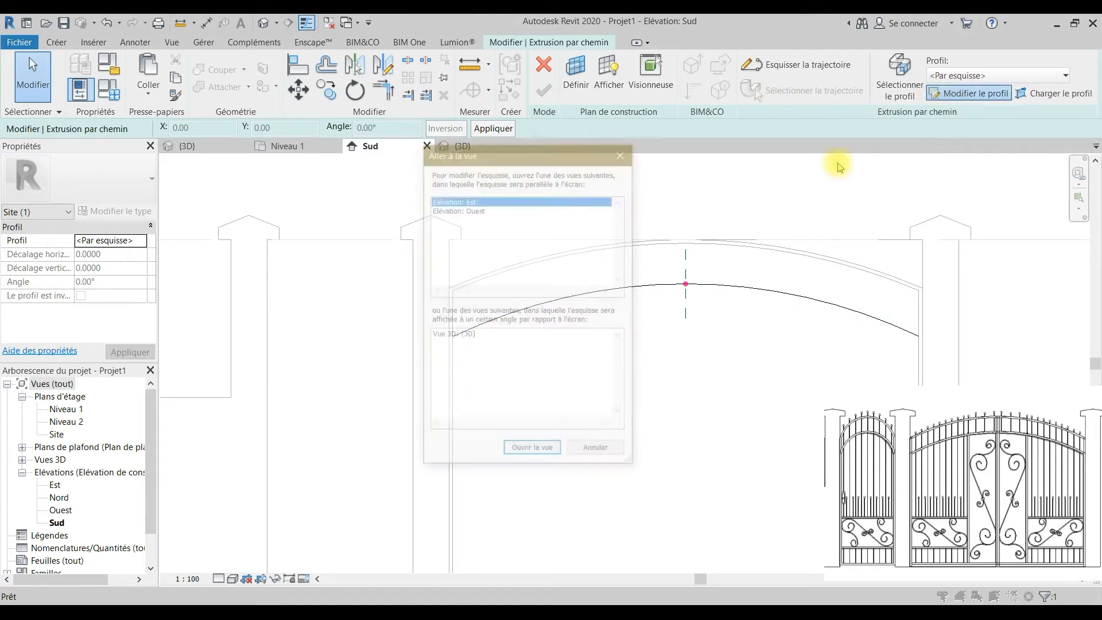
{"action": "left_click", "coordinate": [526, 452]}
Step: Sketch a rectangular profile from the lower arc's reference point and size it to 0.03 m by 0.03 m
{"action": "scroll", "coordinate": [576, 333], "scroll_direction": "up", "scroll_amount": 5}
{"action": "left_click", "coordinate": [587, 63]}
{"action": "scroll", "coordinate": [536, 330], "scroll_direction": "up", "scroll_amount": 5}
{"action": "left_click", "coordinate": [541, 328]}
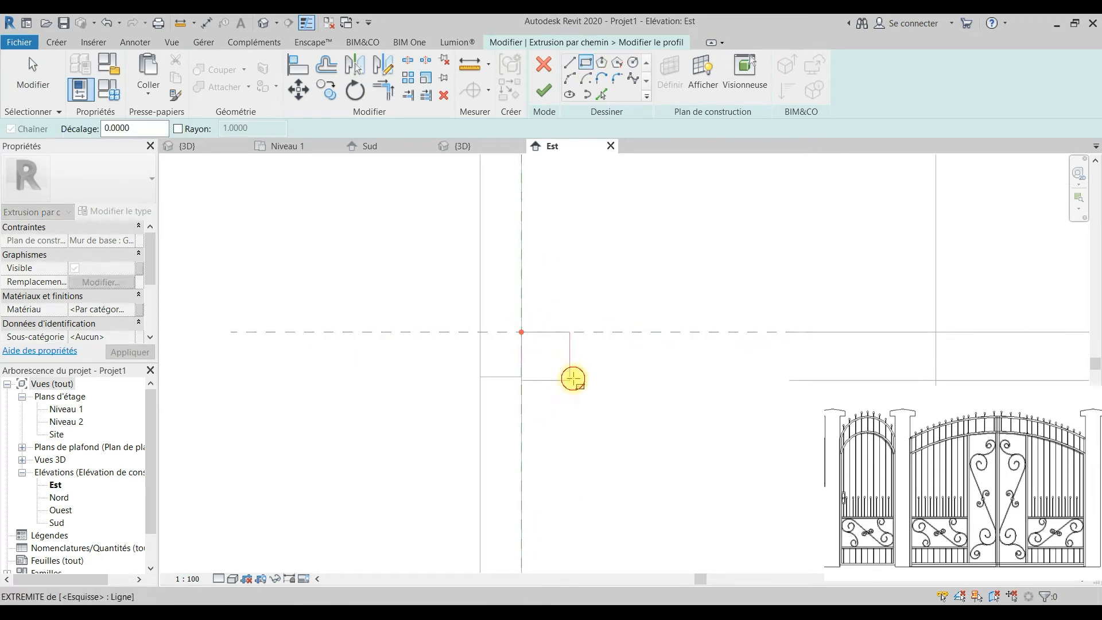
{"action": "left_click", "coordinate": [570, 378]}
{"action": "left_click", "coordinate": [537, 286]}
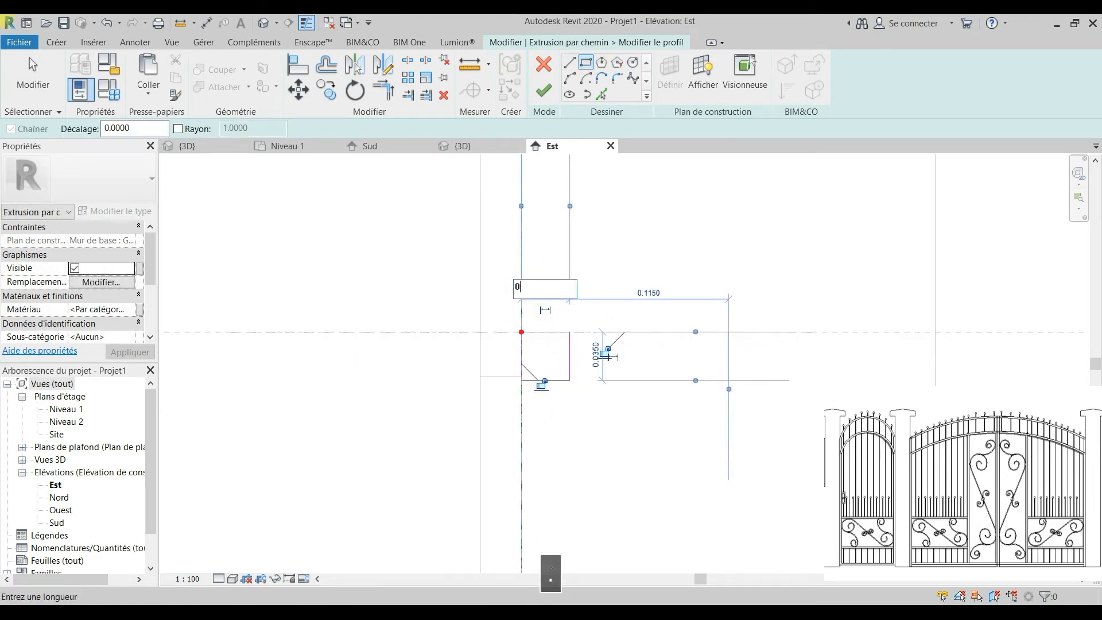
{"action": "key", "text": "Return"}
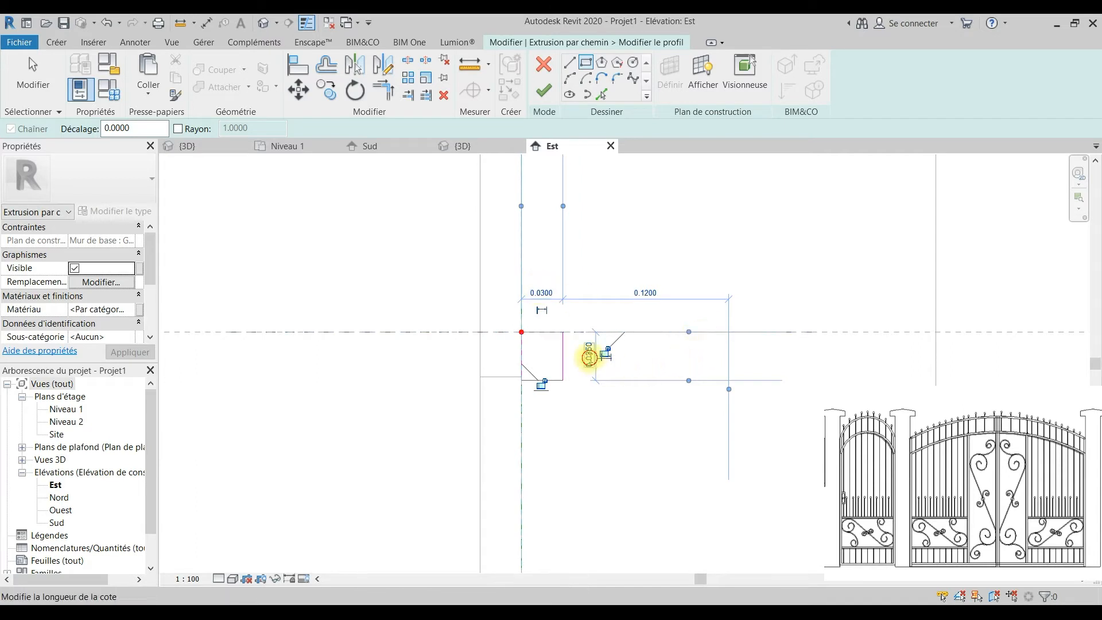
{"action": "type", "text": "0.03"}
{"action": "key", "text": "Return"}
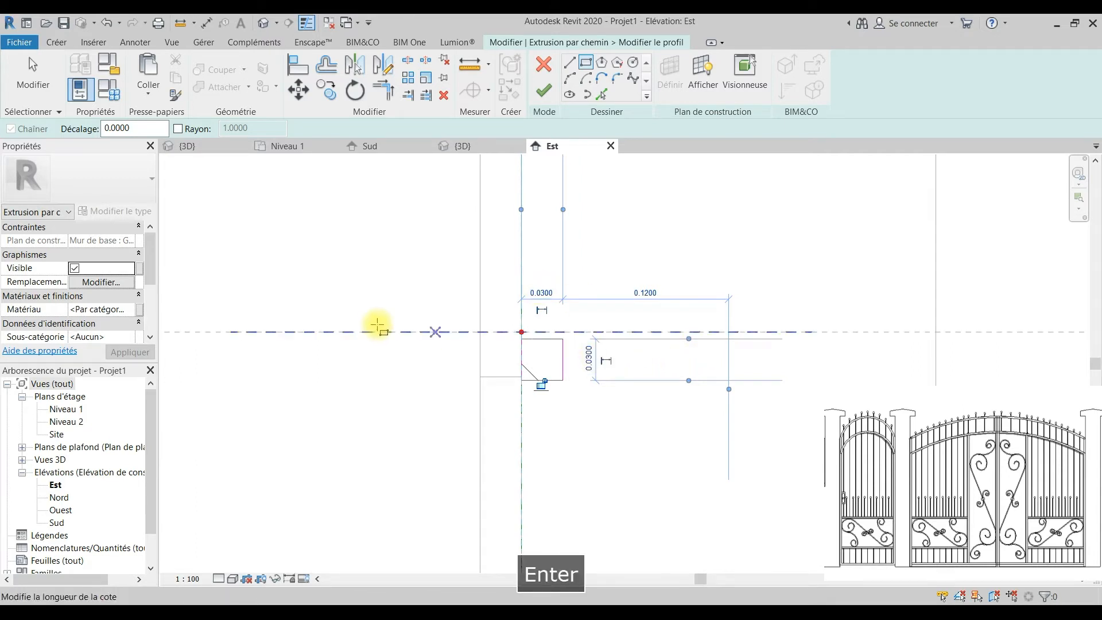
Step: Move the lower arc's square profile by its upper-left corner onto the path's reference point
{"action": "scroll", "coordinate": [502, 357], "scroll_direction": "up", "scroll_amount": 2}
{"action": "key", "text": "Escape"}
{"action": "key", "text": "Escape"}
{"action": "mouse_move", "coordinate": [640, 320]}
{"action": "left_mouse_down"}
{"action": "mouse_move", "coordinate": [577, 434]}
{"action": "mouse_move", "coordinate": [536, 390]}
{"action": "left_mouse_up"}
{"action": "left_click", "coordinate": [299, 90]}
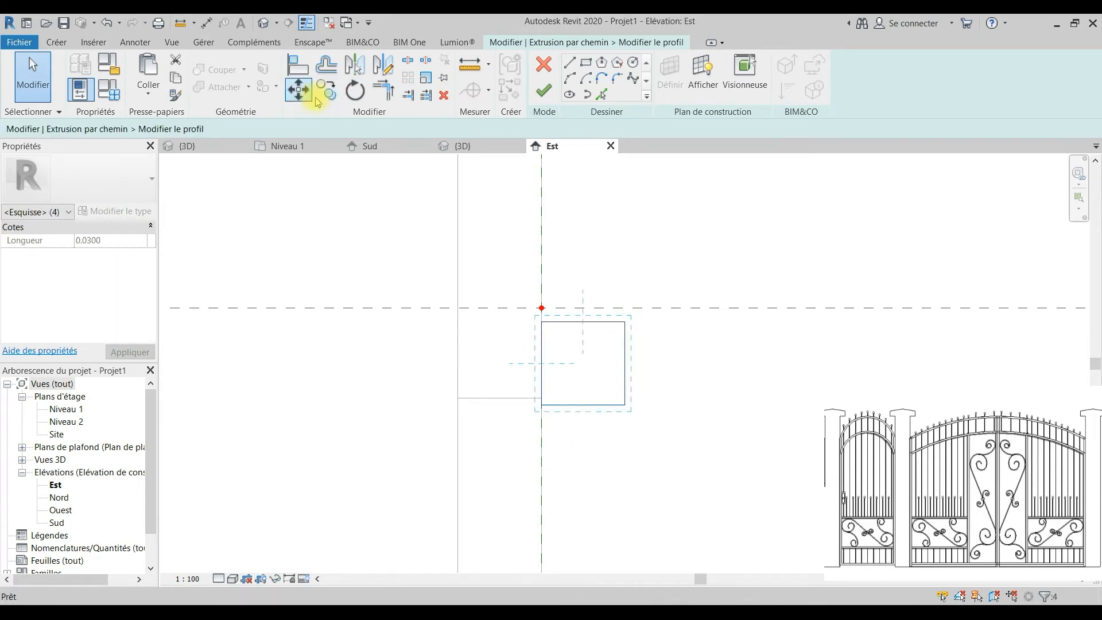
{"action": "left_click", "coordinate": [541, 321]}
{"action": "left_click", "coordinate": [541, 308]}
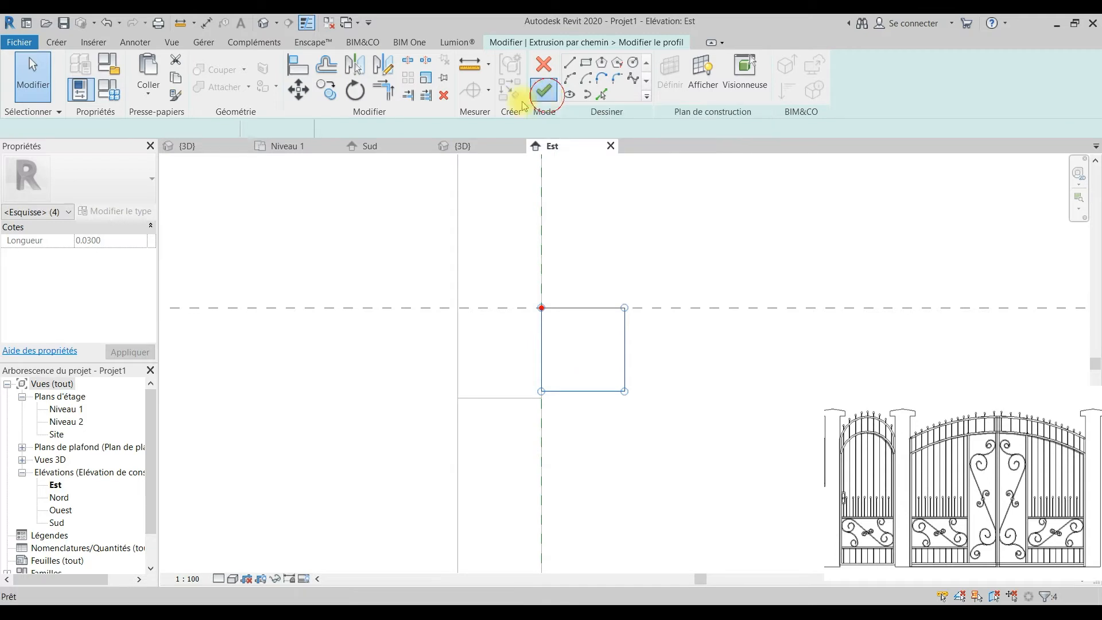
Step: Finish the lower arc's profile and sweep, and view the result in the Sud elevation
{"action": "left_click", "coordinate": [547, 97]}
{"action": "left_click", "coordinate": [545, 90]}
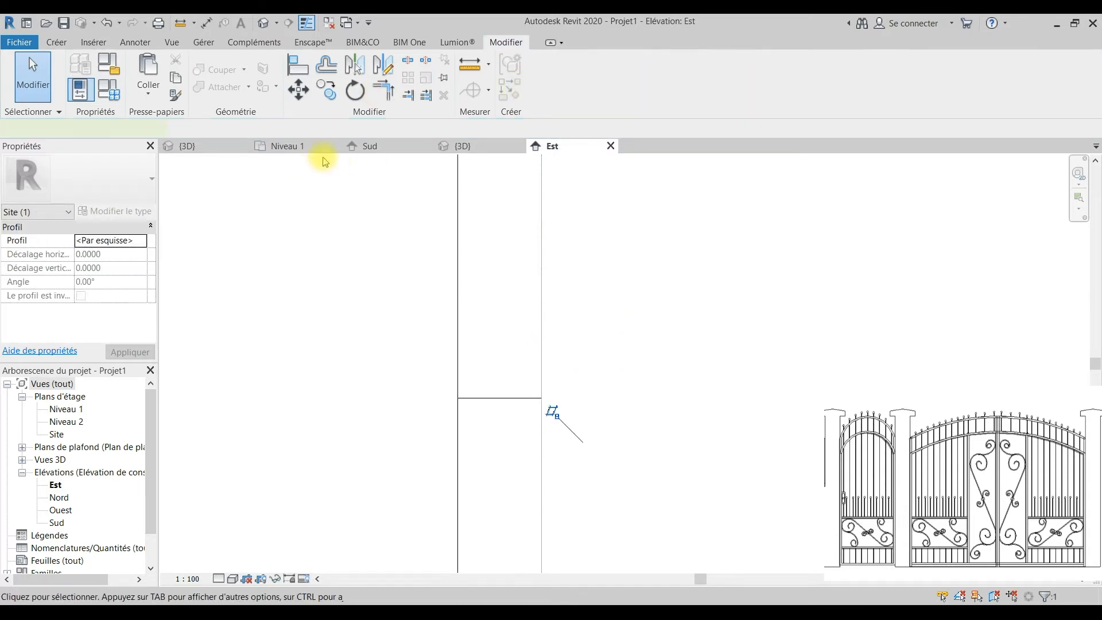
{"action": "left_click", "coordinate": [367, 146]}
{"action": "left_click", "coordinate": [601, 418]}
{"action": "scroll", "coordinate": [596, 414], "scroll_direction": "down", "scroll_amount": 3}
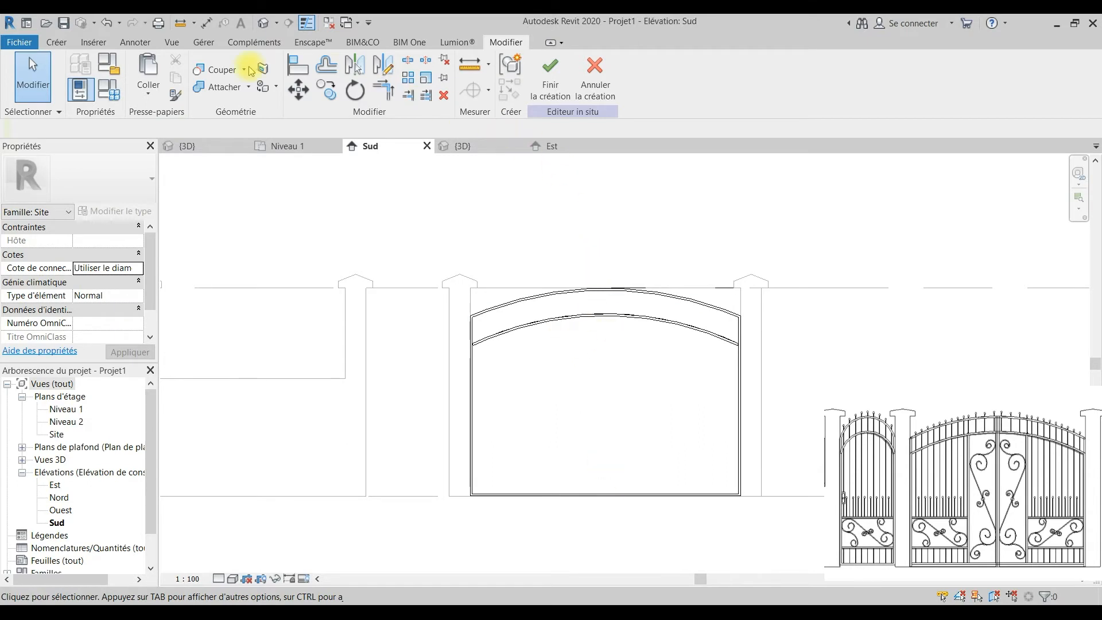
{"action": "key", "text": "Escape"}
Step: Draw a vertical model line from the midpoint of the frame's bottom edge up to the apex of the upper arch
{"action": "left_click", "coordinate": [52, 43]}
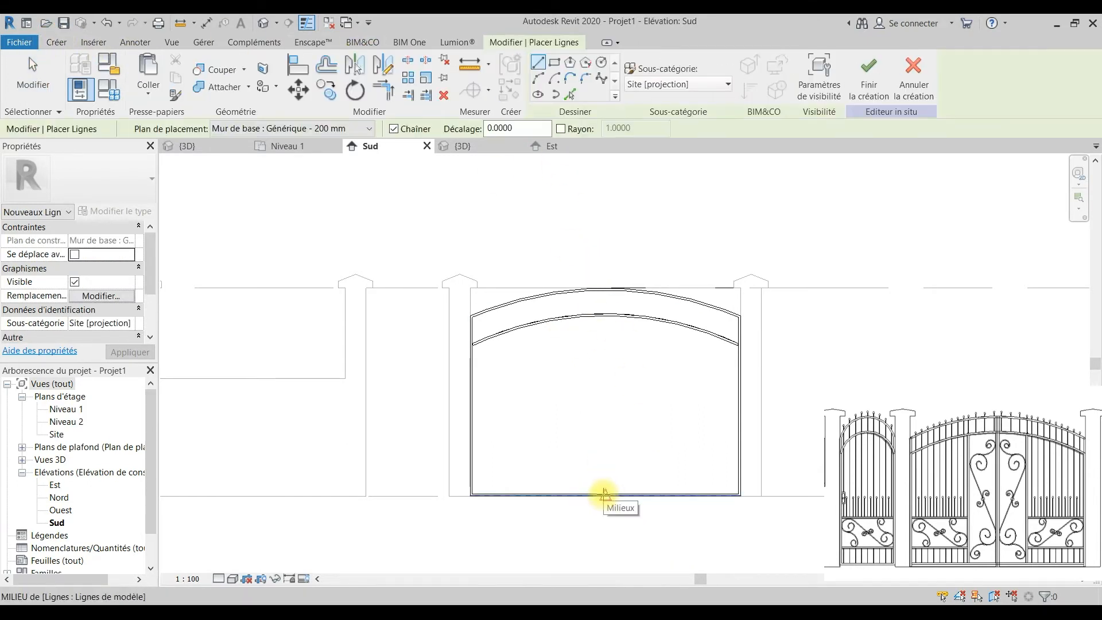
{"action": "left_click", "coordinate": [605, 494]}
{"action": "left_click", "coordinate": [605, 290]}
{"action": "key", "text": "Escape"}
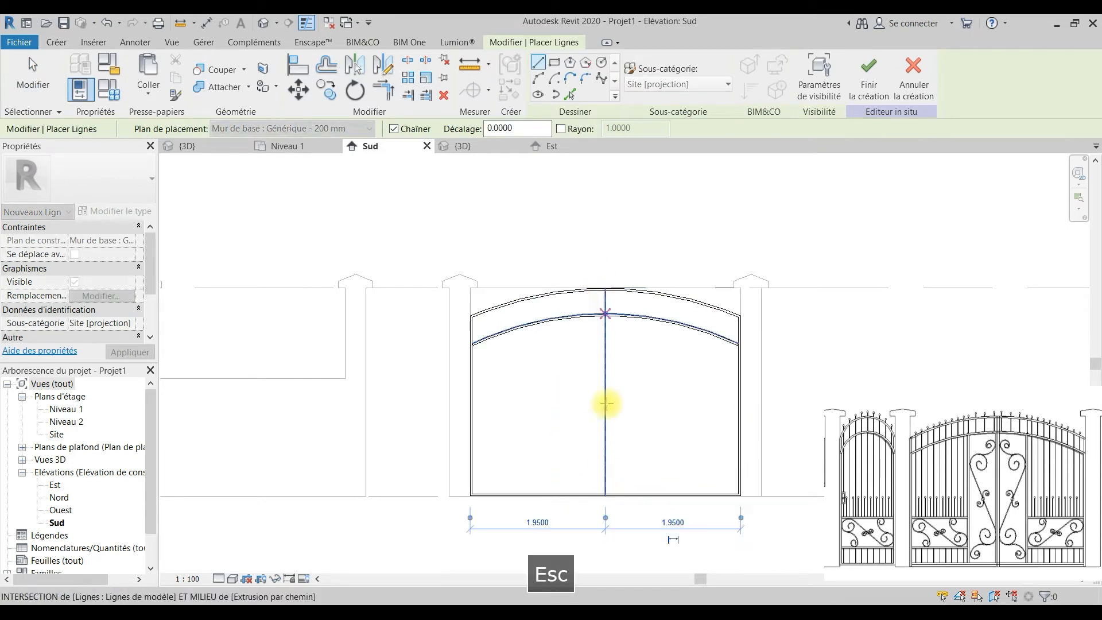
{"action": "key", "text": "Escape"}
{"action": "scroll", "coordinate": [586, 402], "scroll_direction": "up", "scroll_amount": 2}
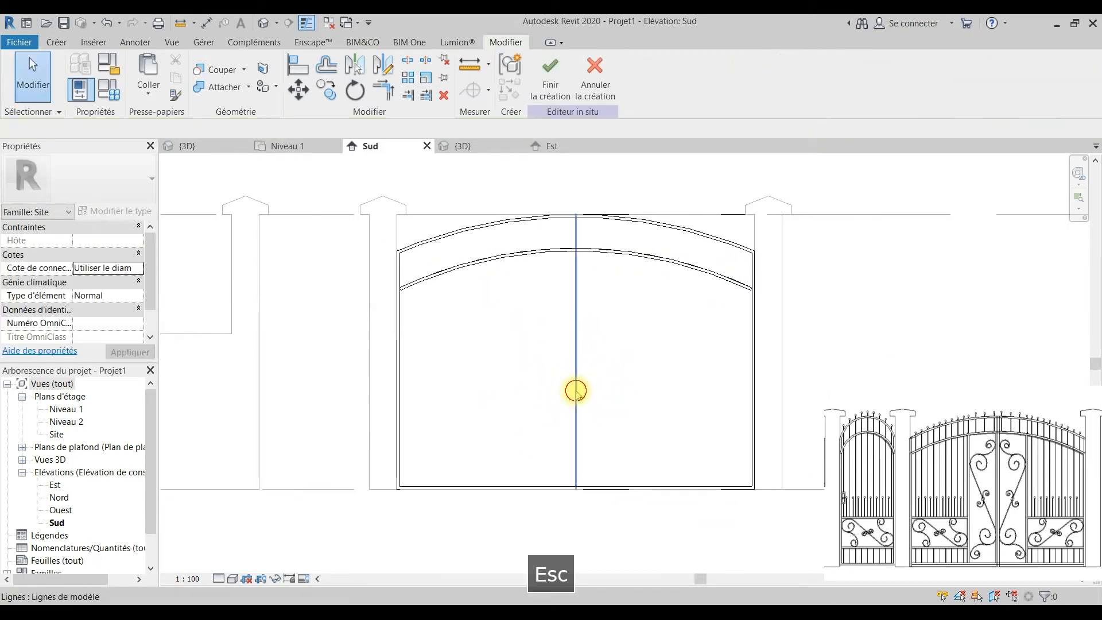
Step: Start a third sweep and sketch its path along the central model line, from the arch's apex down to the frame's base
{"action": "left_click", "coordinate": [57, 40]}
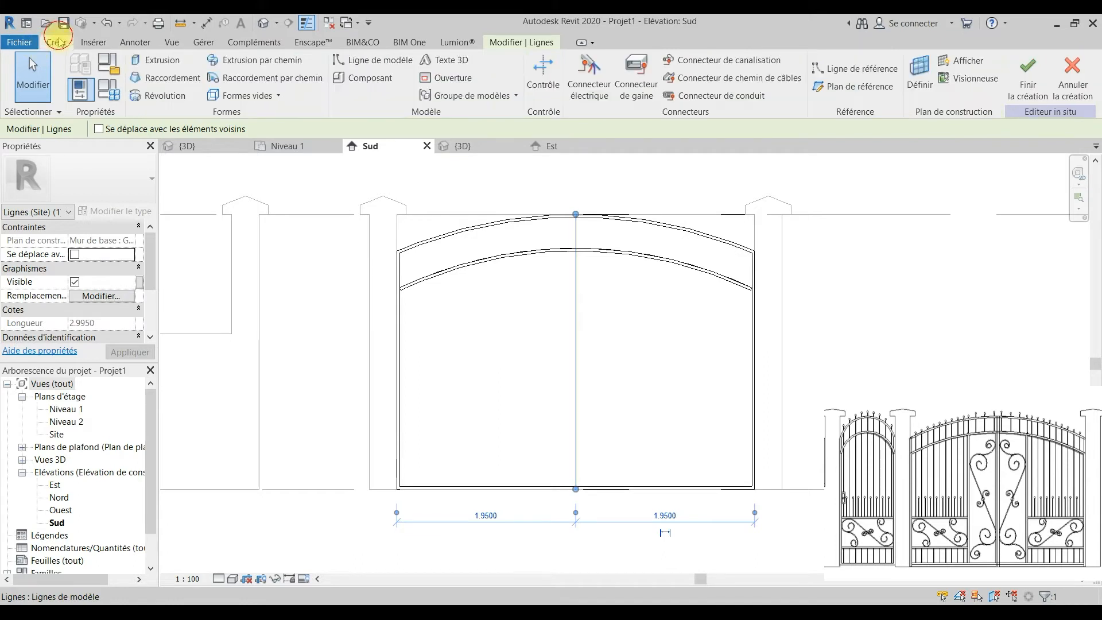
{"action": "left_click", "coordinate": [214, 60]}
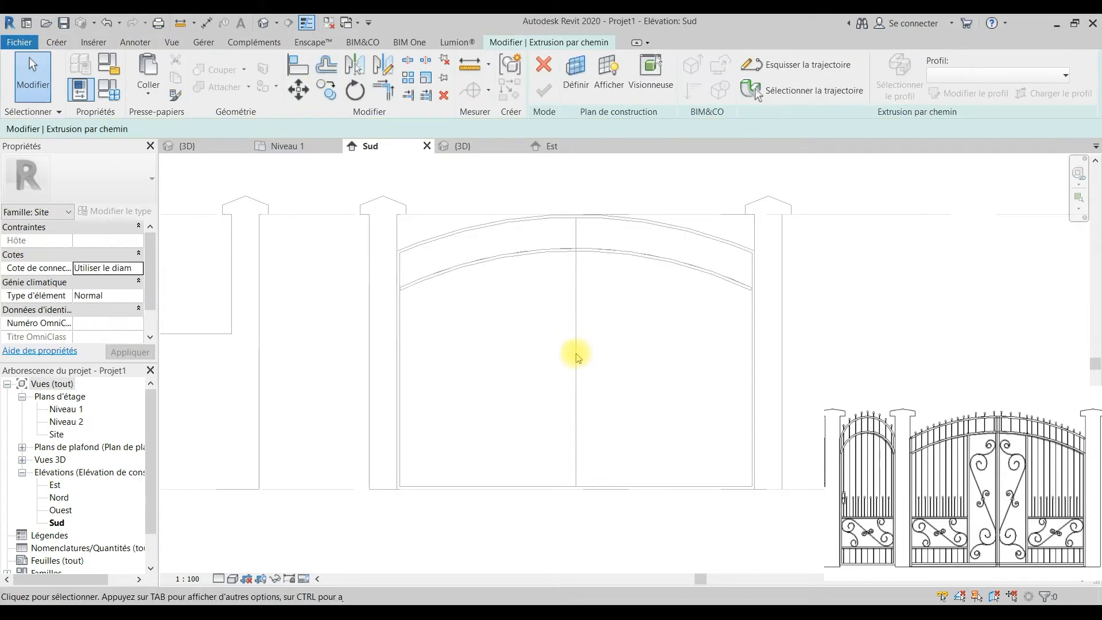
{"action": "left_click", "coordinate": [753, 65]}
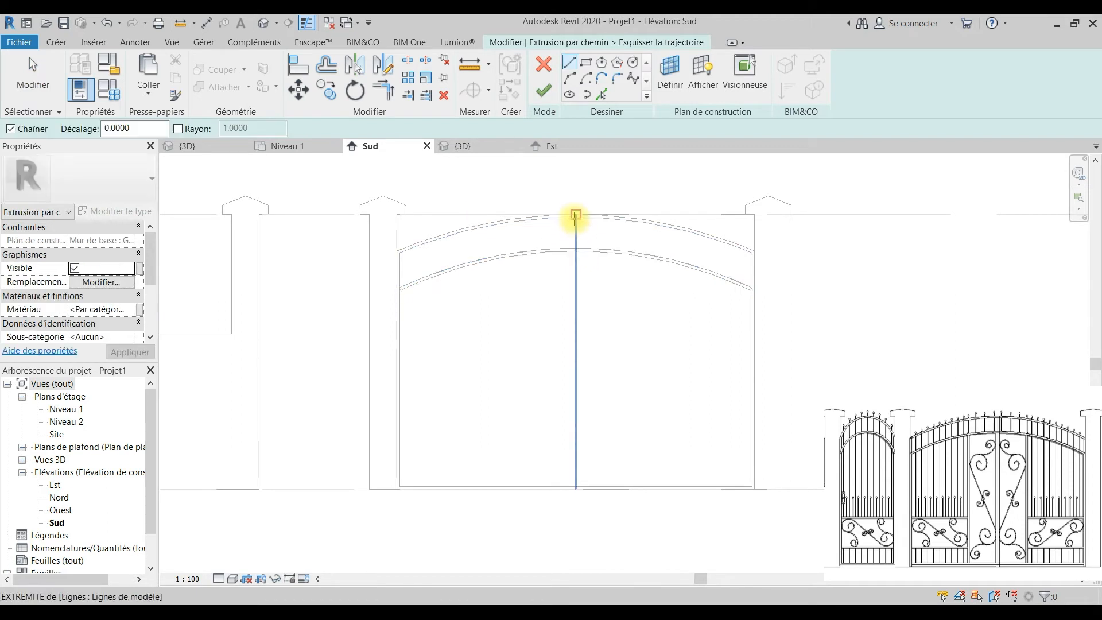
{"action": "left_click", "coordinate": [576, 214]}
{"action": "scroll", "coordinate": [575, 490], "scroll_direction": "up", "scroll_amount": 3}
{"action": "scroll", "coordinate": [584, 476], "scroll_direction": "up", "scroll_amount": 1}
{"action": "left_click", "coordinate": [573, 476]}
{"action": "key", "text": "Escape"}
{"action": "key", "text": "Escape"}
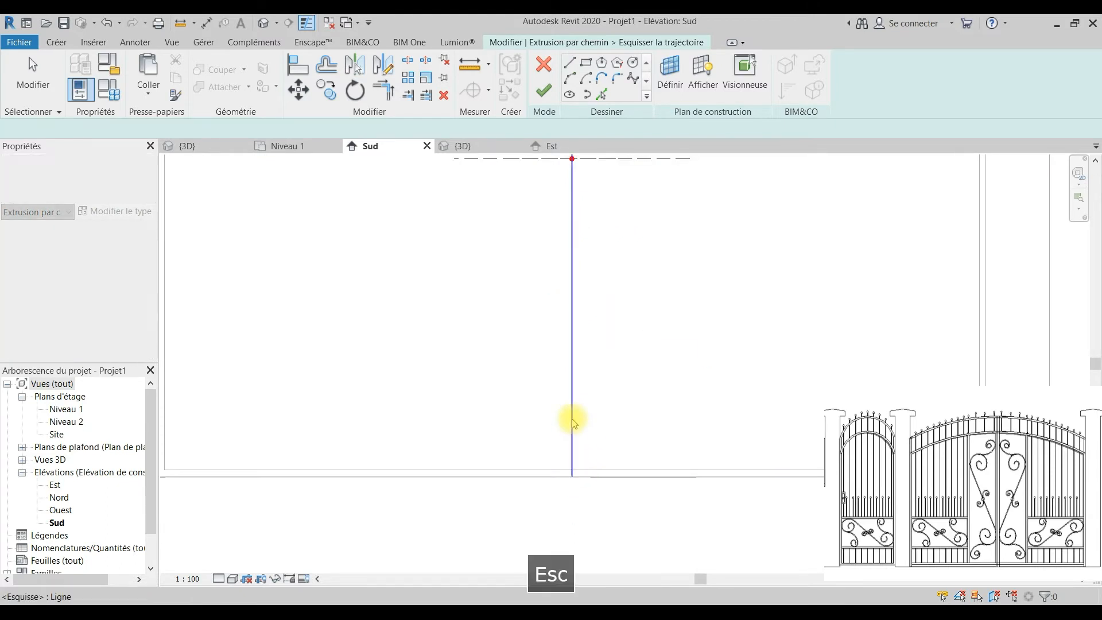
{"action": "left_click", "coordinate": [574, 402]}
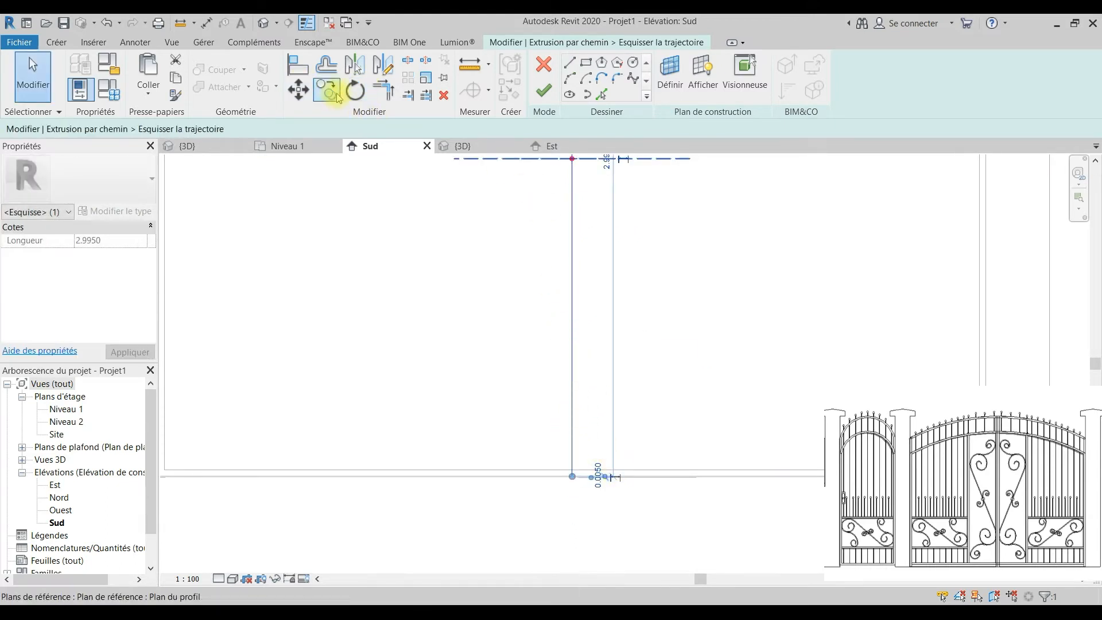
{"action": "scroll", "coordinate": [460, 396], "scroll_direction": "down", "scroll_amount": 3}
{"action": "middle_click_drag", "start_coordinate": [459, 400], "coordinate": [453, 460]}
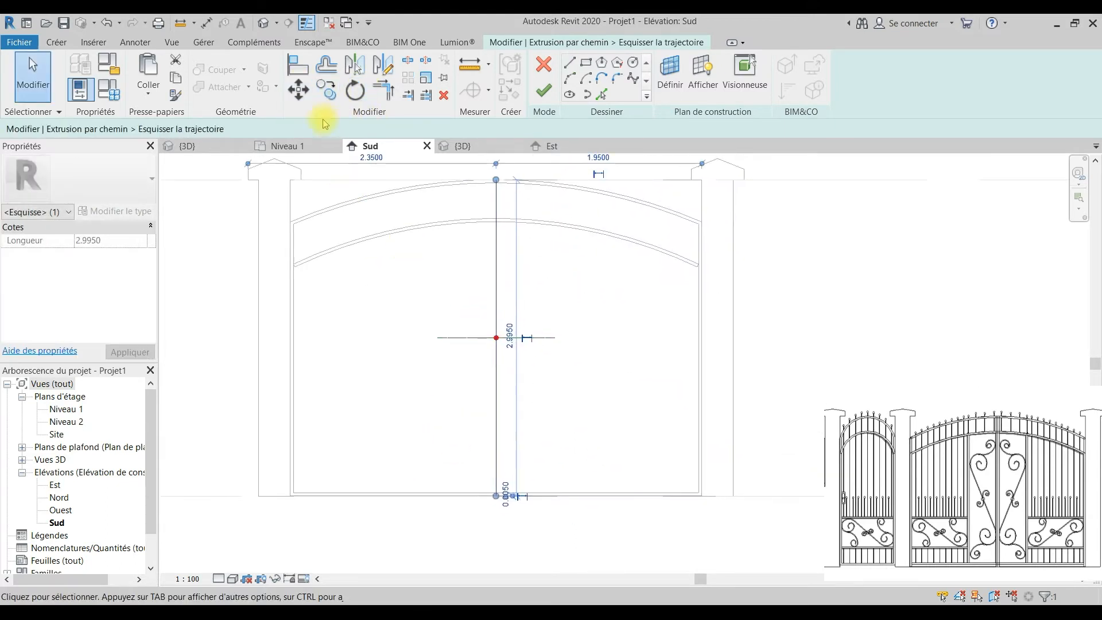
{"action": "left_click", "coordinate": [326, 66]}
{"action": "key", "text": "o"}
{"action": "key", "text": "f"}
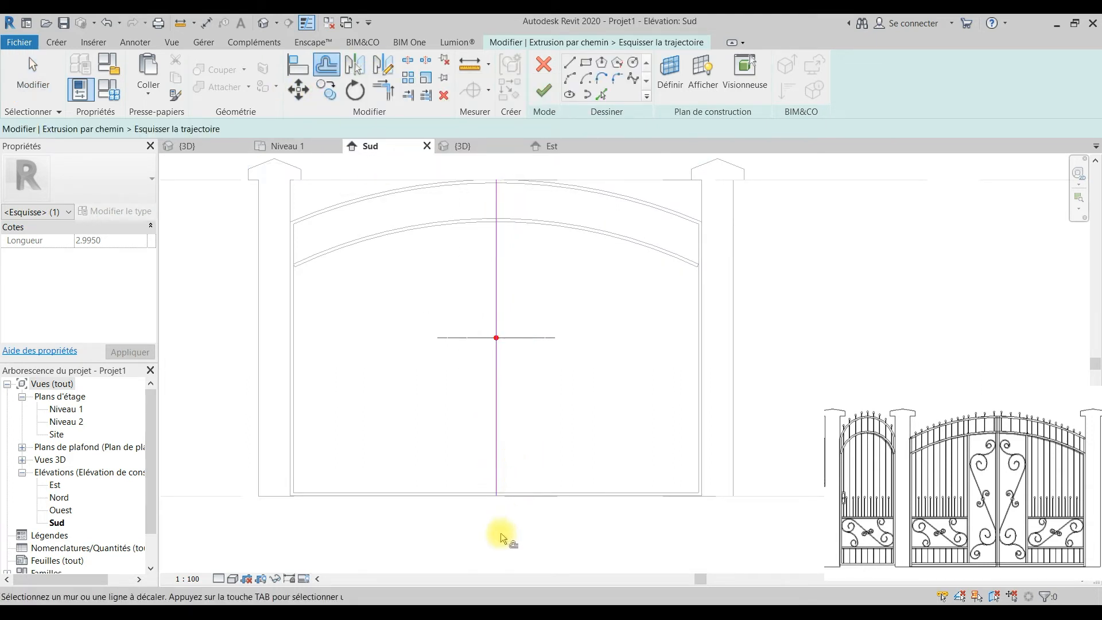
{"action": "scroll", "coordinate": [505, 494], "scroll_direction": "up", "scroll_amount": 3}
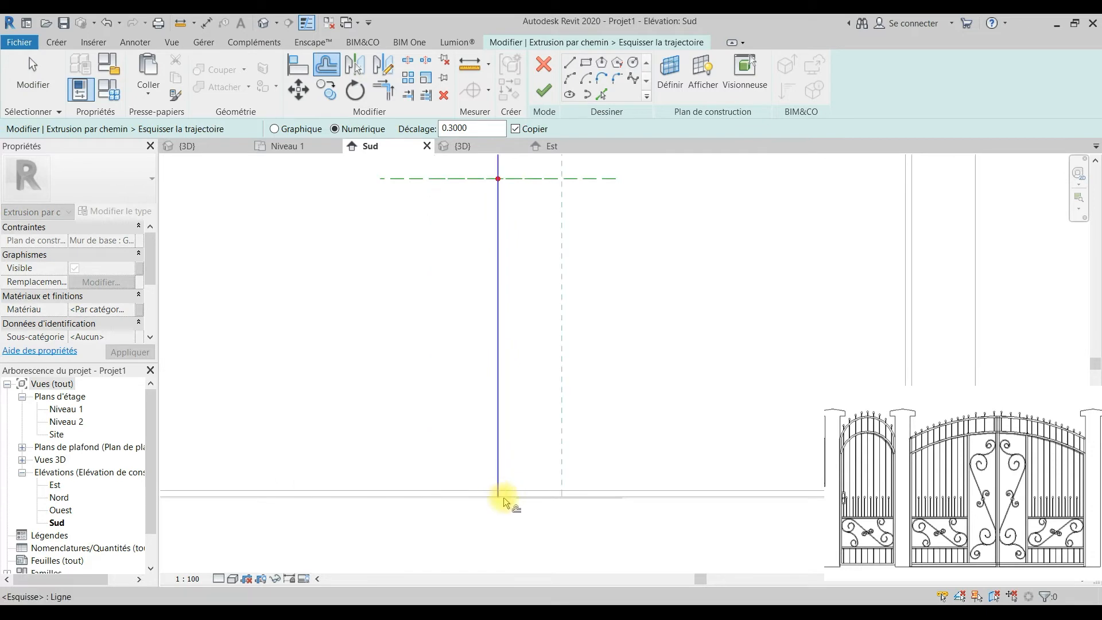
{"action": "key", "text": "Escape"}
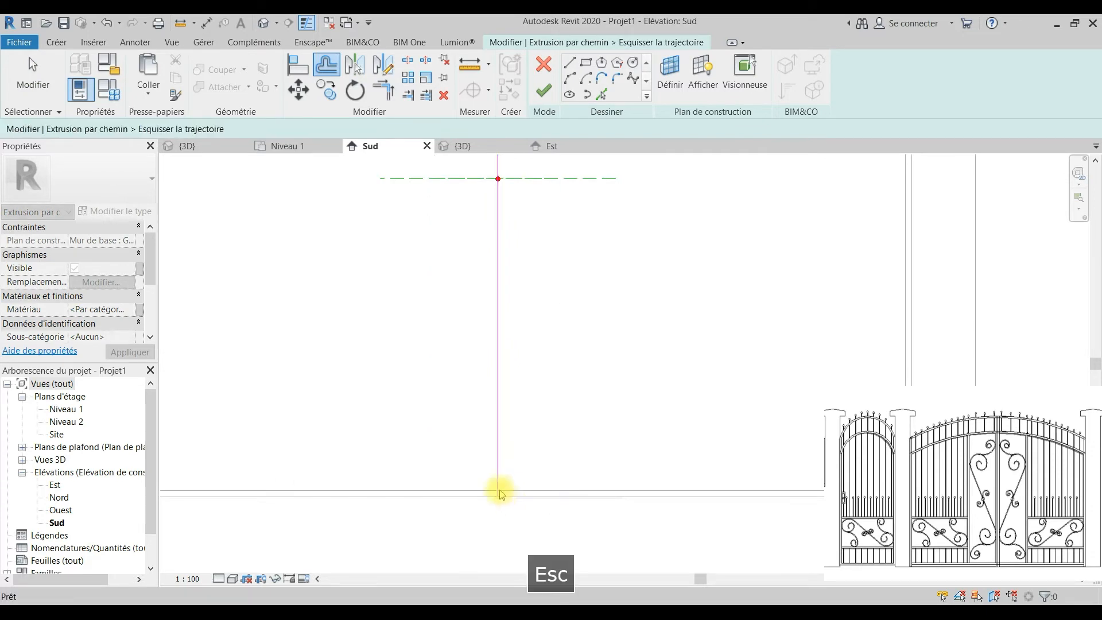
Step: Finish the central upright's sweep path and open its profile for editing in the Niveau 1 floor plan
{"action": "scroll", "coordinate": [500, 488], "scroll_direction": "down", "scroll_amount": 2}
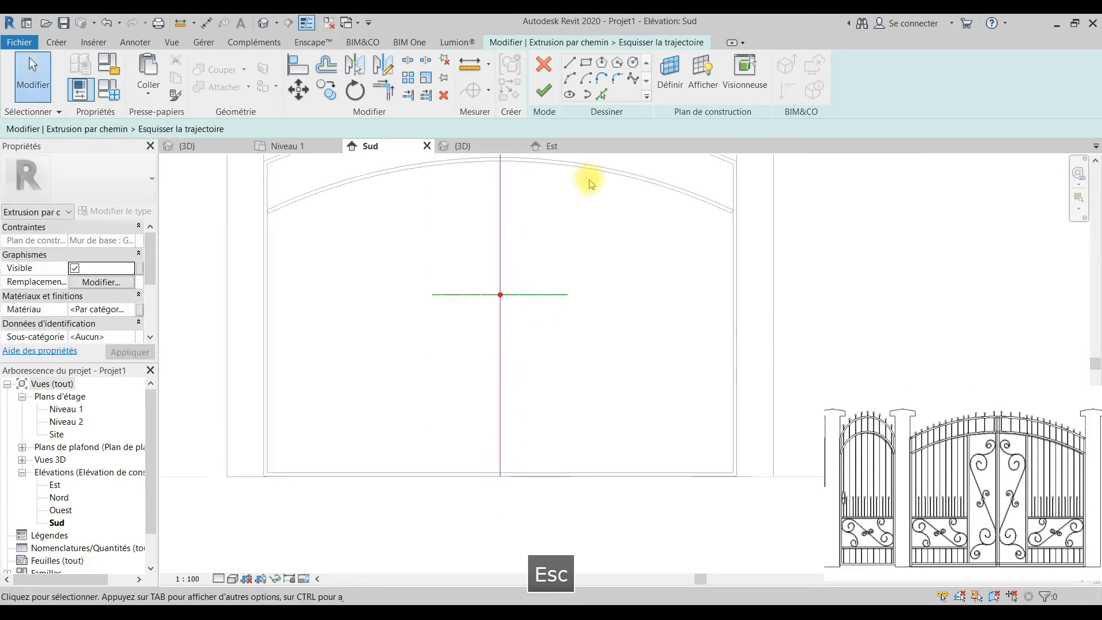
{"action": "left_click", "coordinate": [544, 90]}
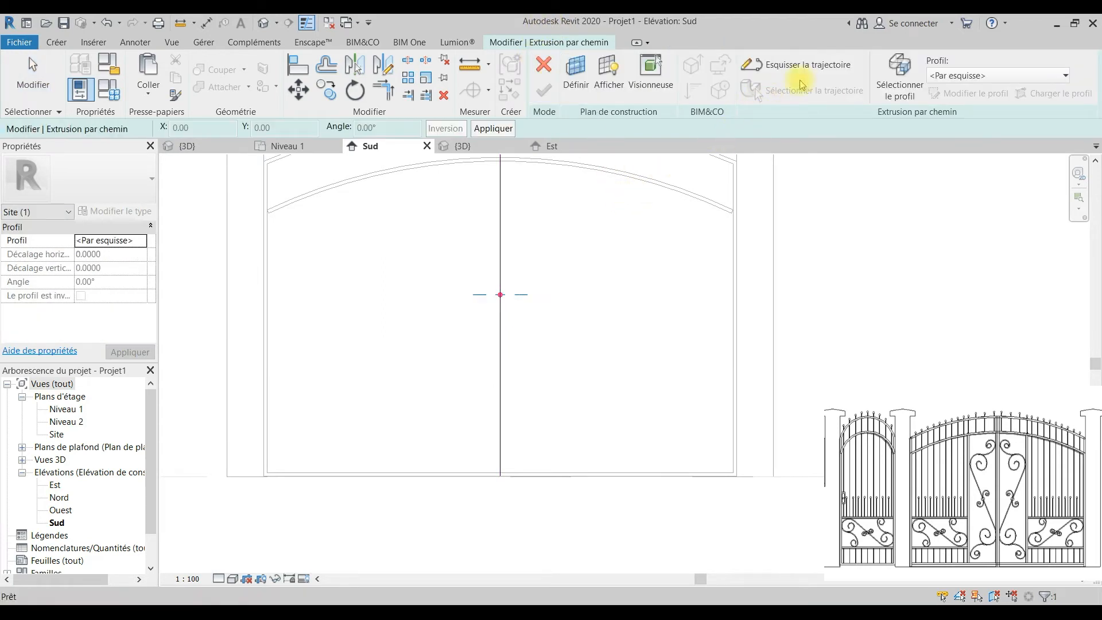
{"action": "left_click", "coordinate": [970, 93]}
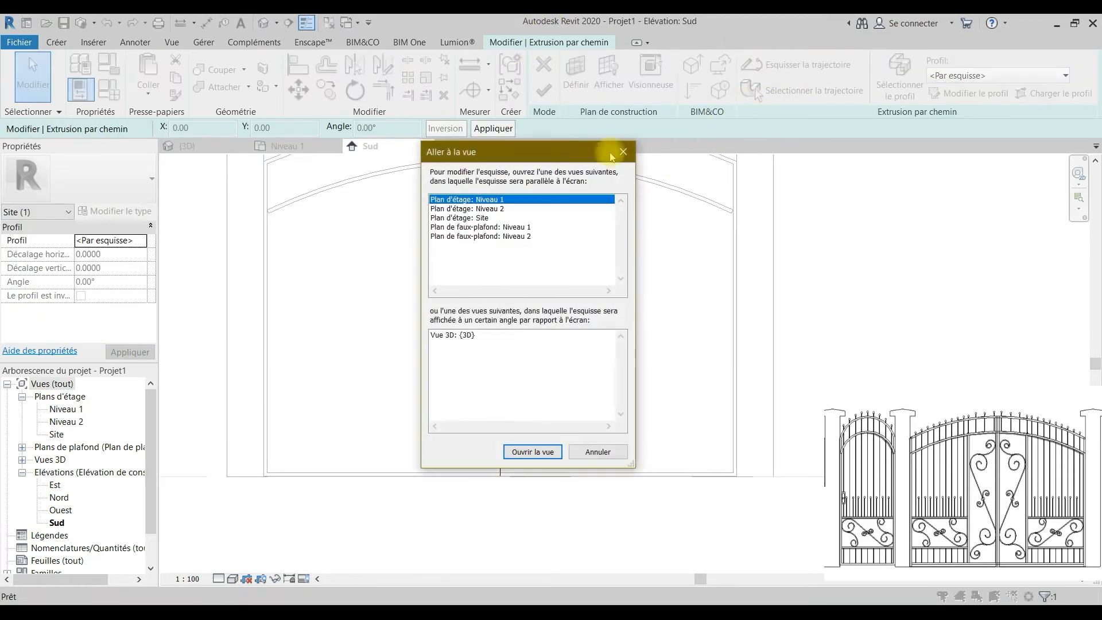
{"action": "left_click", "coordinate": [533, 452]}
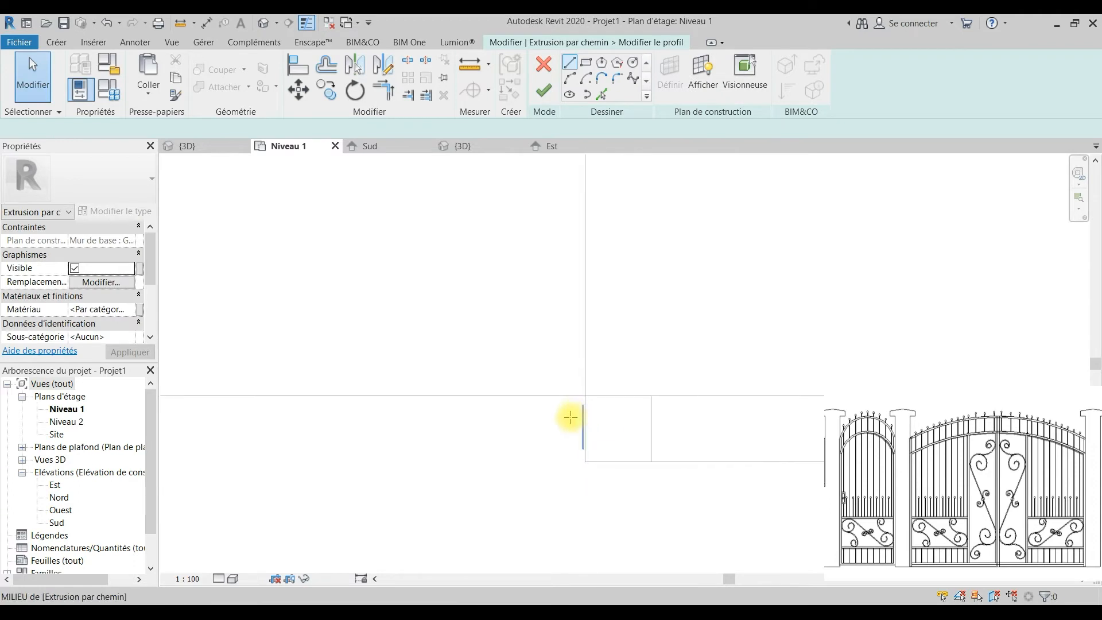
Step: Draw a rectangular profile about 0.055 by 0.045 with its upper-left corner on the path's reference point
{"action": "scroll", "coordinate": [822, 427], "scroll_direction": "up", "scroll_amount": 8}
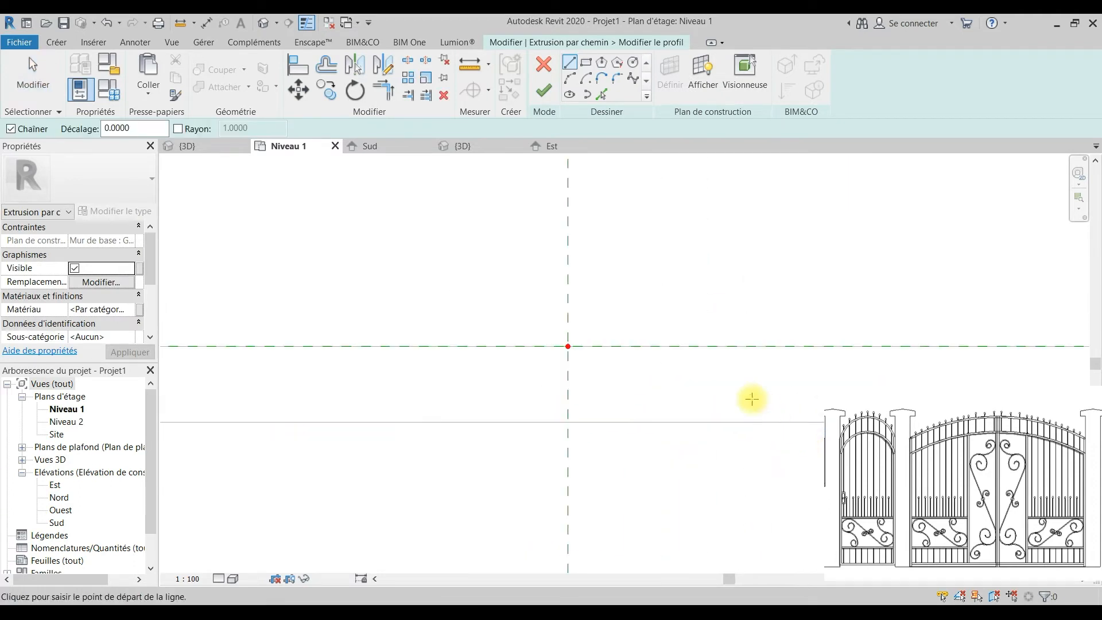
{"action": "left_click", "coordinate": [585, 62]}
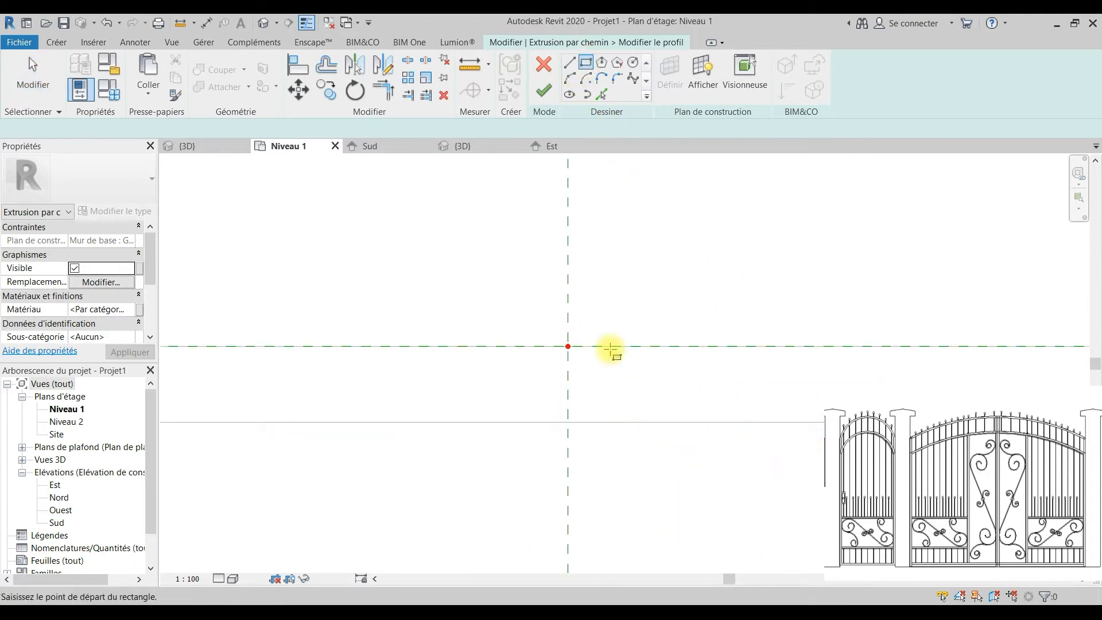
{"action": "left_click", "coordinate": [567, 345]}
{"action": "left_click", "coordinate": [707, 460]}
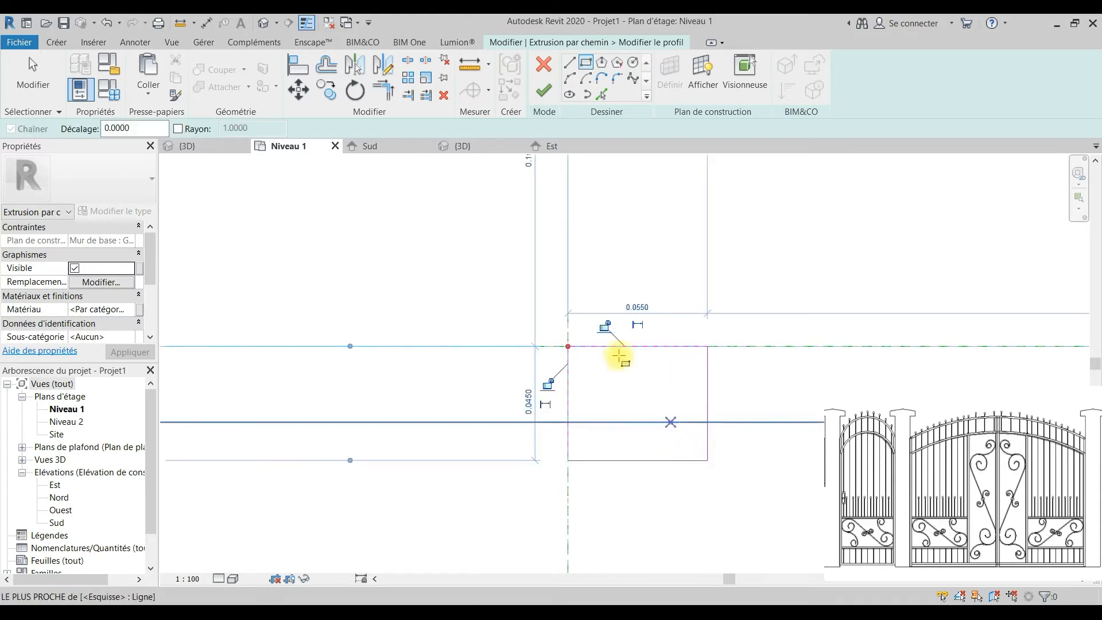
Step: Set the profile rectangle's width and height both to 0.03
{"action": "type", "text": "0.0"}
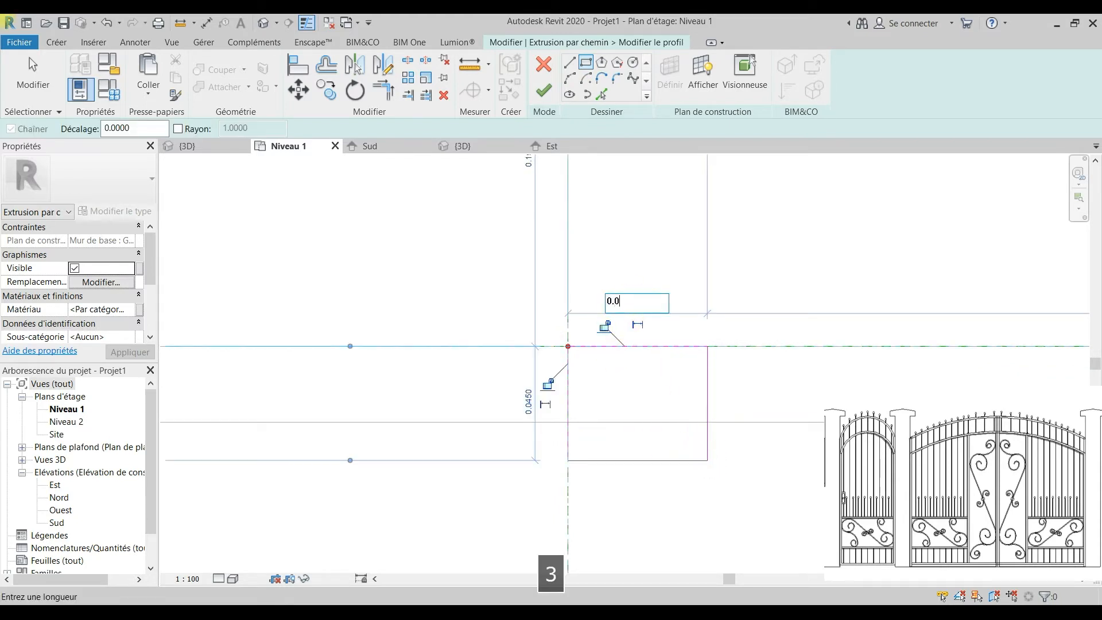
{"action": "type", "text": "3"}
{"action": "key", "text": "Return"}
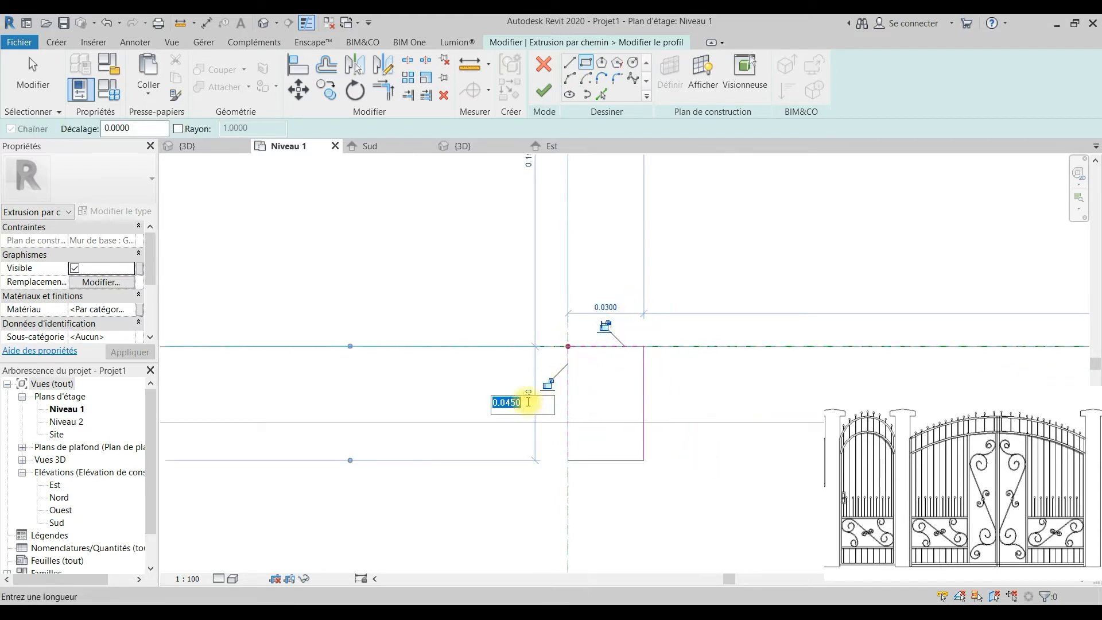
{"action": "key", "text": "Return"}
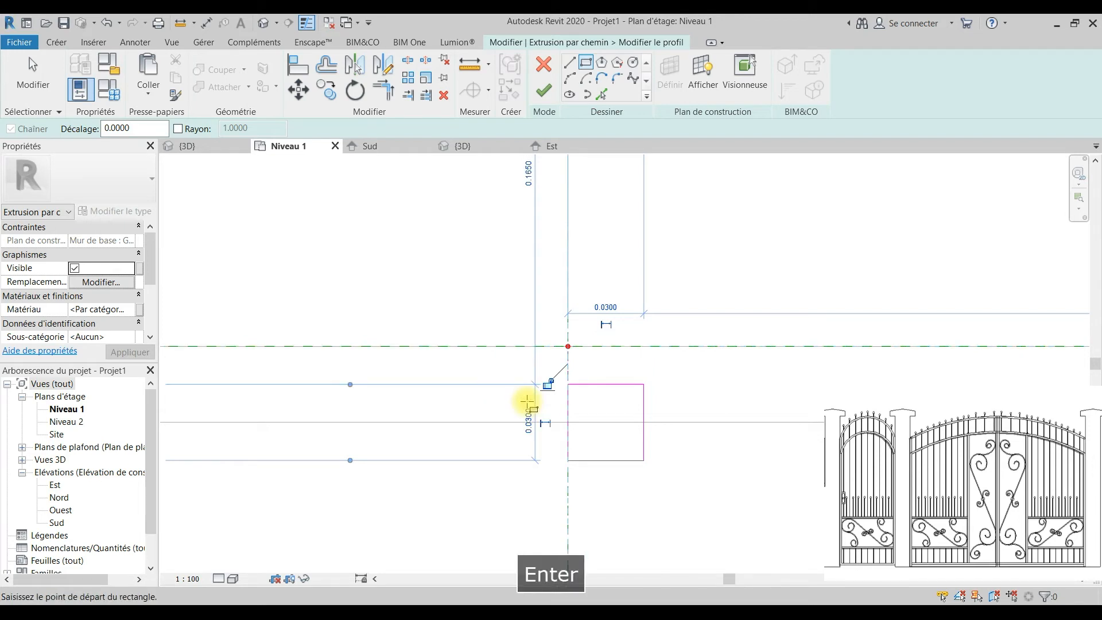
{"action": "key", "text": "Escape"}
Step: Move the upright's whole square profile by its upper-left corner back onto the path's reference point
{"action": "left_click_drag", "start_coordinate": [600, 498], "coordinate": [600, 496]}
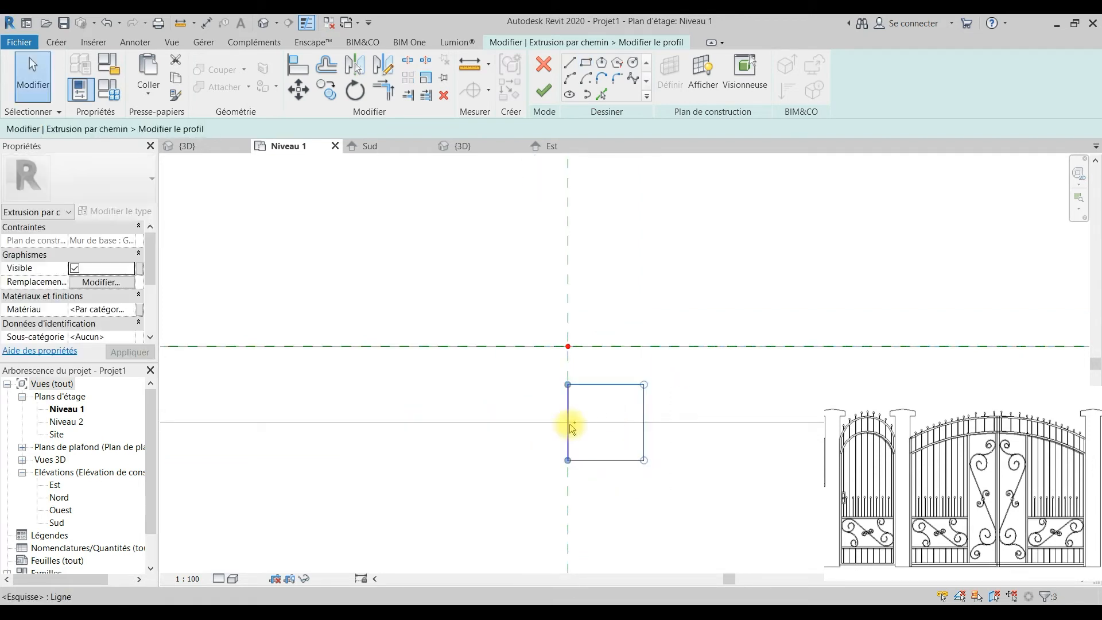
{"action": "left_click", "coordinate": [568, 423], "text": "ctrl"}
{"action": "left_click", "coordinate": [306, 94]}
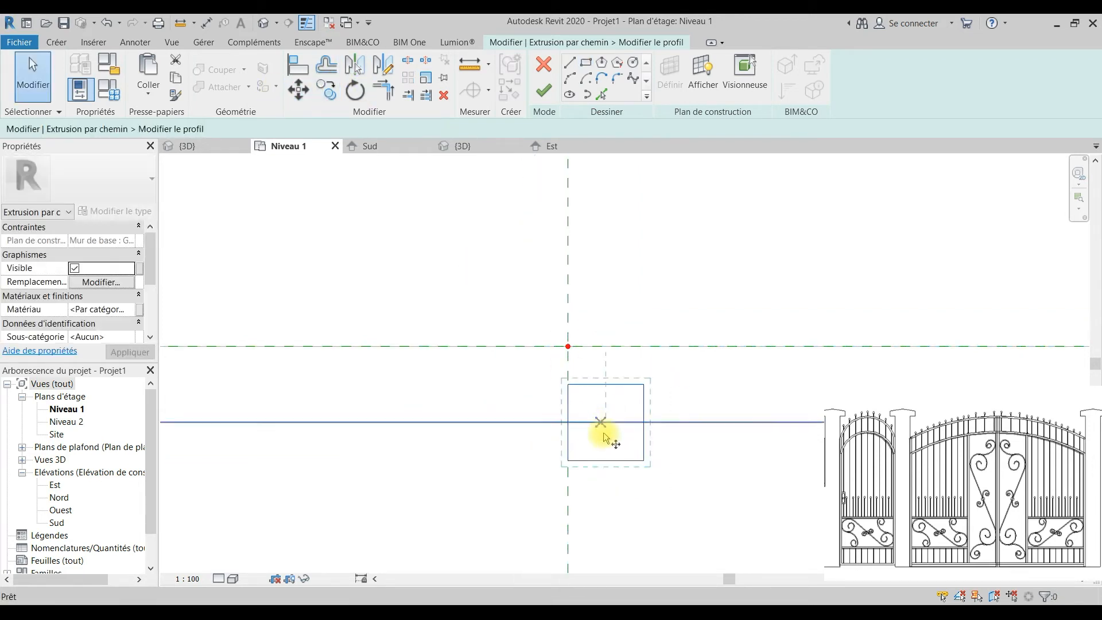
{"action": "left_click", "coordinate": [567, 384]}
{"action": "left_click", "coordinate": [568, 347]}
Step: Finish the central upright's profile, return to the Sud elevation and complete the sweep
{"action": "left_click", "coordinate": [543, 90]}
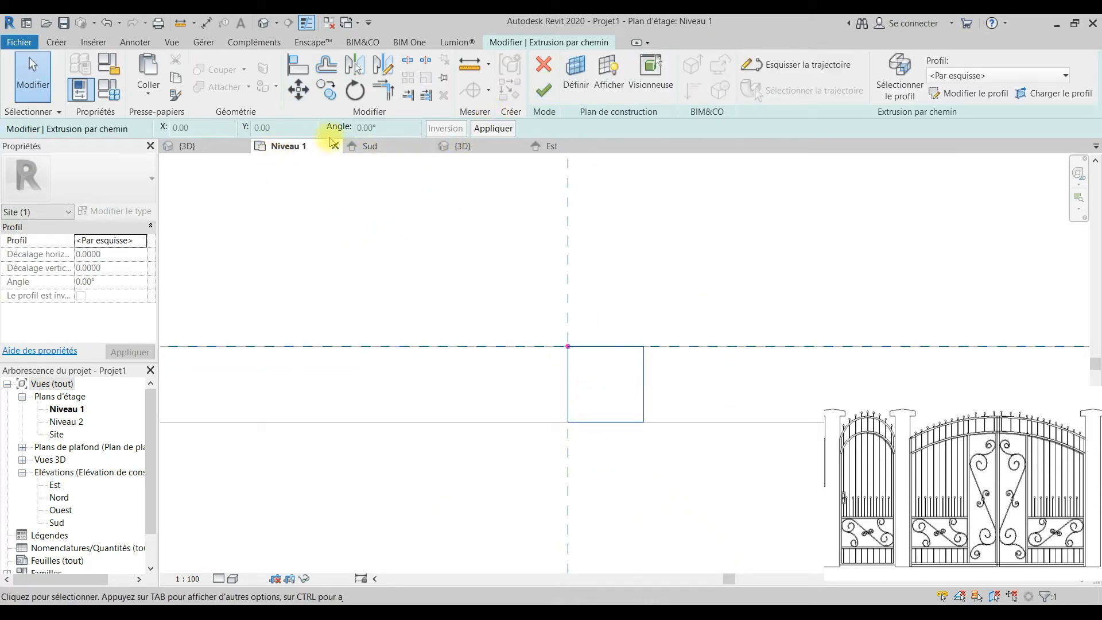
{"action": "left_click", "coordinate": [351, 148]}
{"action": "left_click", "coordinate": [543, 90]}
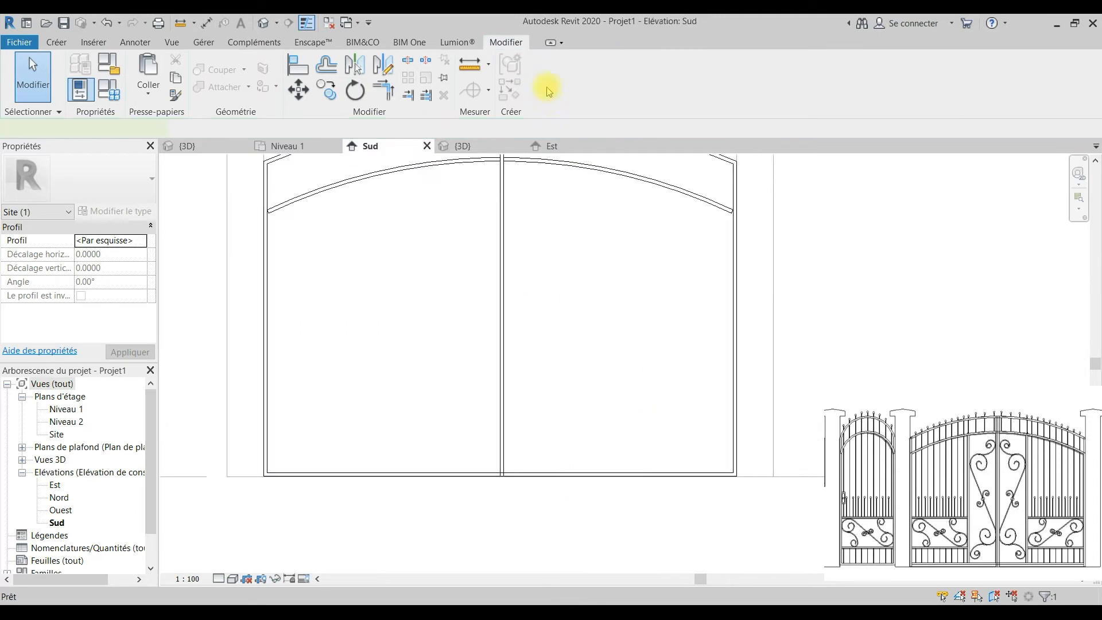
Step: Start mirroring the central upright sweep using a picked axis
{"action": "mouse_move", "coordinate": [550, 283]}
{"action": "middle_mouse_down"}
{"action": "mouse_move", "coordinate": [563, 389]}
{"action": "mouse_move", "coordinate": [561, 303]}
{"action": "middle_mouse_up"}
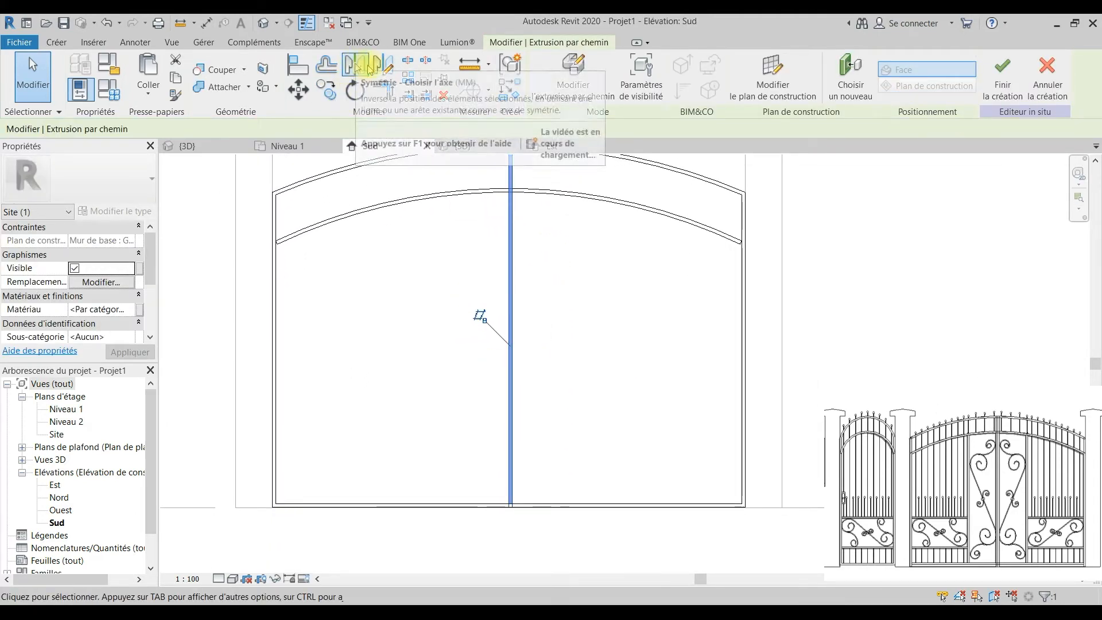
{"action": "left_click", "coordinate": [356, 66]}
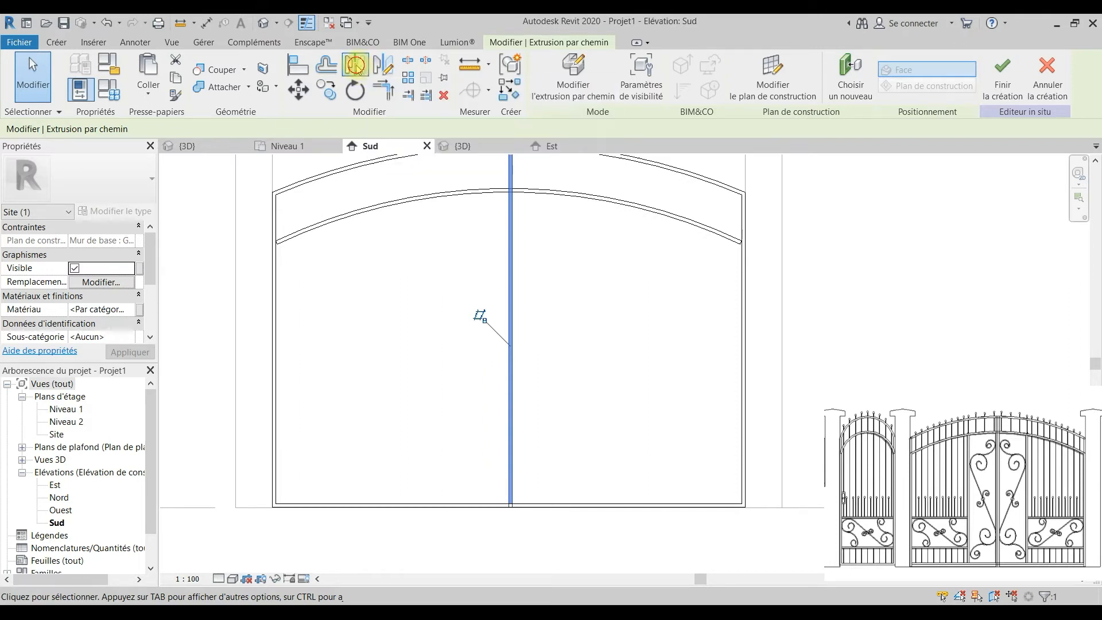
Step: Mirror a copy of the gate's central vertical bar about its left edge to form the two meeting stiles
{"action": "scroll", "coordinate": [508, 446], "scroll_direction": "up", "scroll_amount": 5}
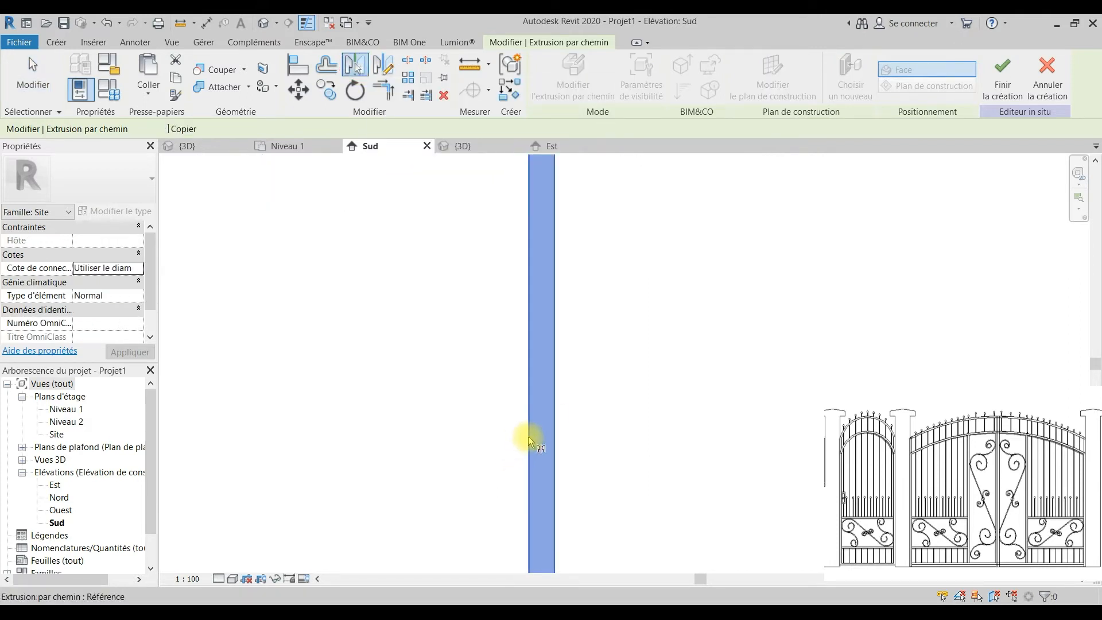
{"action": "left_click", "coordinate": [528, 439]}
{"action": "key", "text": "Escape"}
{"action": "key", "text": "Escape"}
{"action": "scroll", "coordinate": [536, 448], "scroll_direction": "down", "scroll_amount": 3}
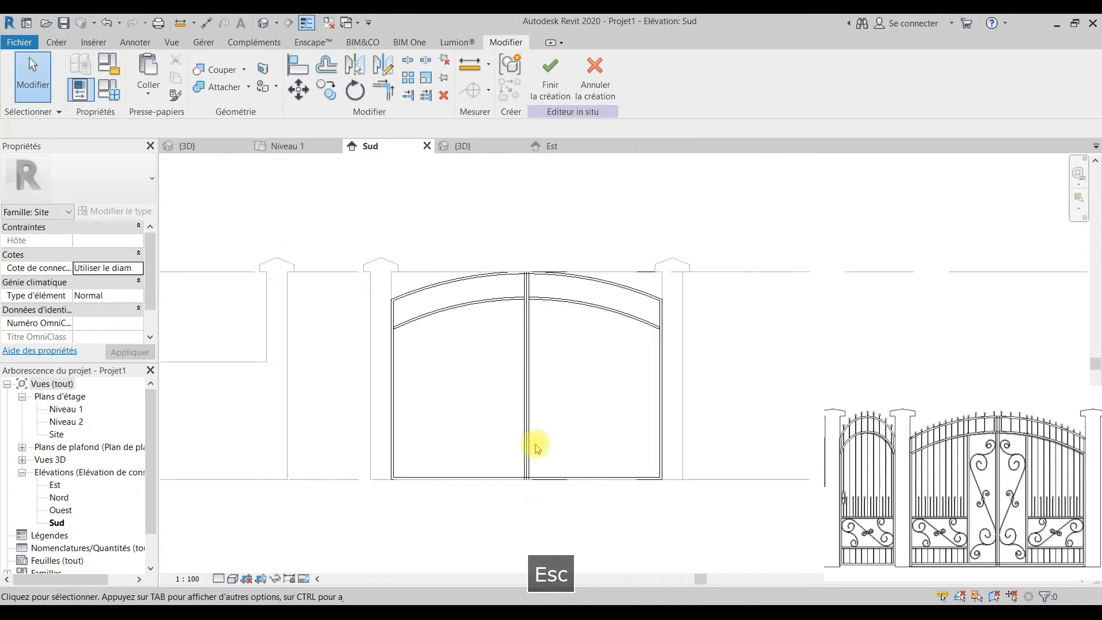
{"action": "scroll", "coordinate": [522, 293], "scroll_direction": "up", "scroll_amount": 6}
{"action": "scroll", "coordinate": [521, 314], "scroll_direction": "down", "scroll_amount": 5}
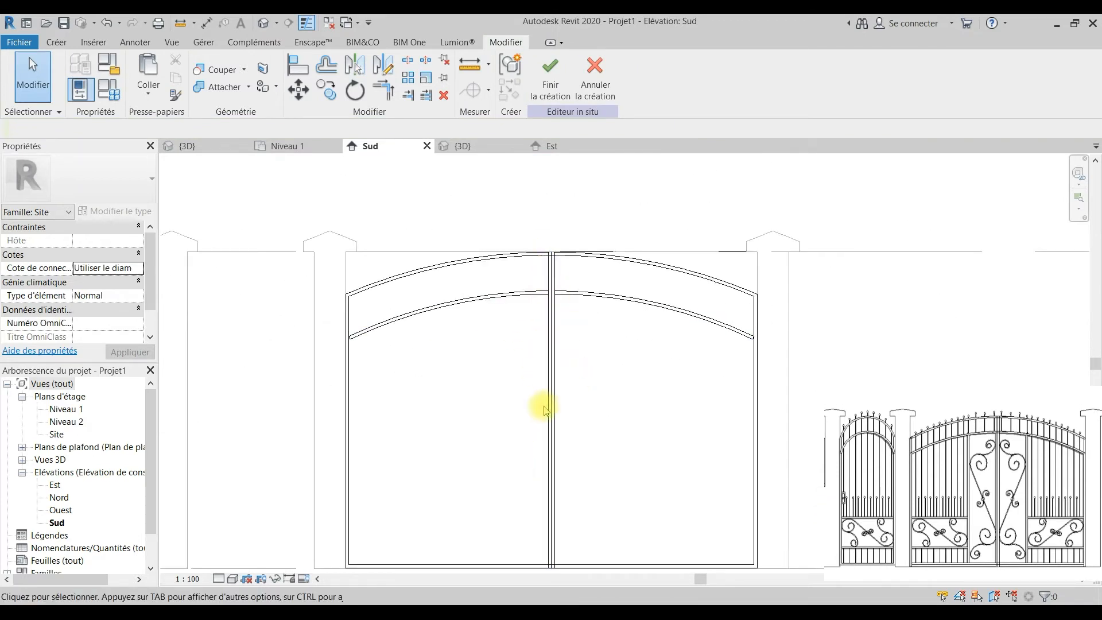
{"action": "middle_click_drag", "start_coordinate": [556, 386], "coordinate": [540, 378]}
{"action": "middle_click_drag", "start_coordinate": [411, 282], "coordinate": [376, 236]}
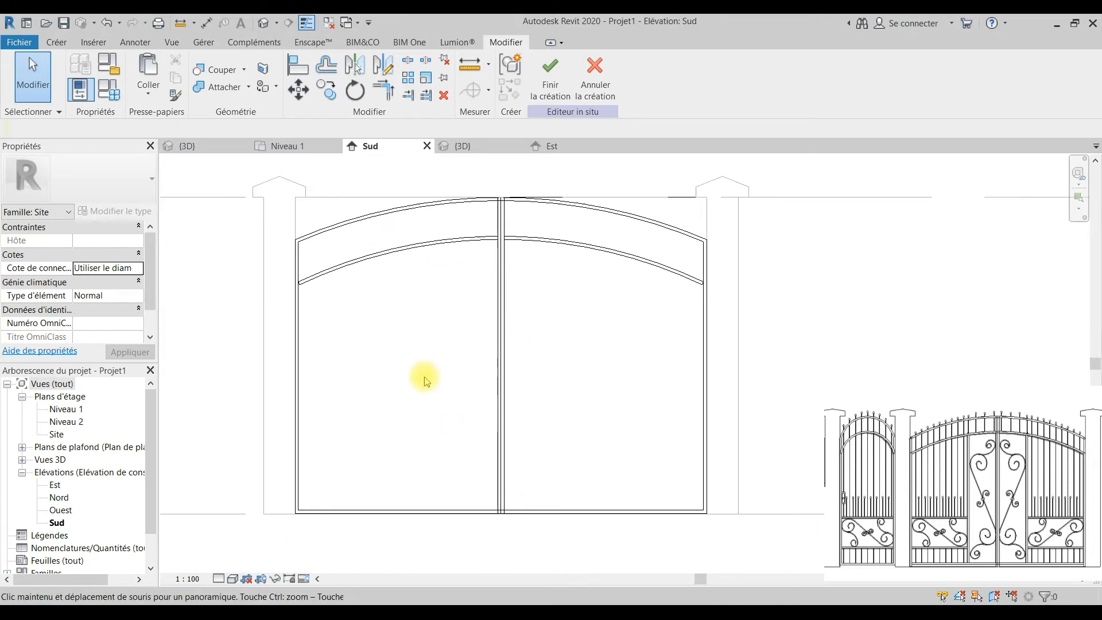
{"action": "key", "text": "Escape"}
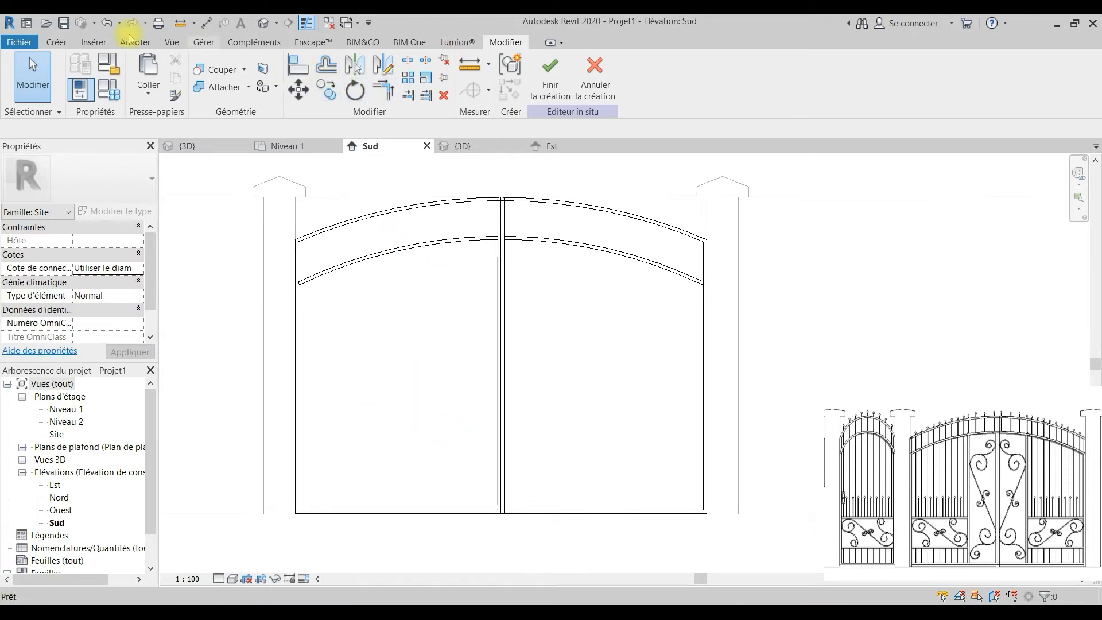
Step: Start a sweep and sketch its path as a horizontal line 0.4 m above the base, from the left frame to the central bars
{"action": "left_click", "coordinate": [56, 42]}
{"action": "left_click", "coordinate": [231, 61]}
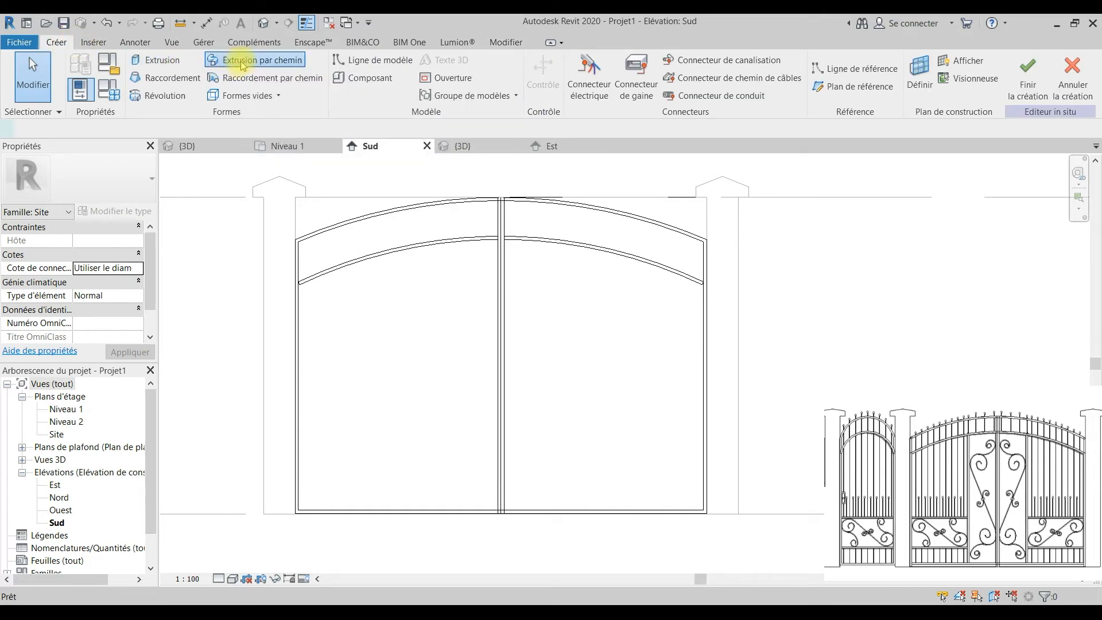
{"action": "left_click", "coordinate": [752, 65]}
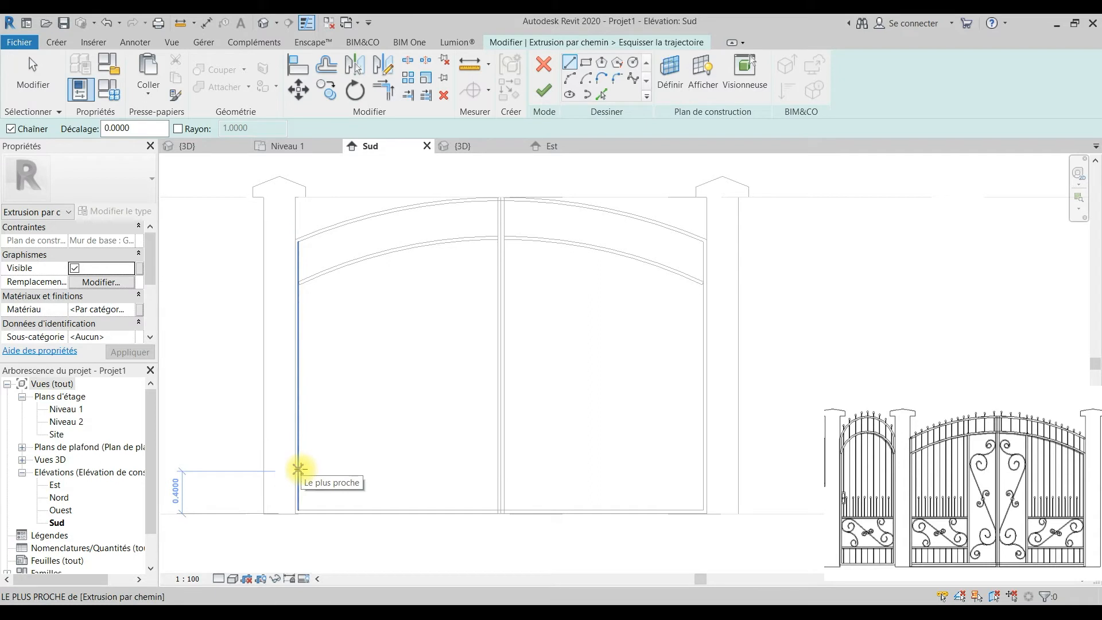
{"action": "left_click", "coordinate": [298, 469]}
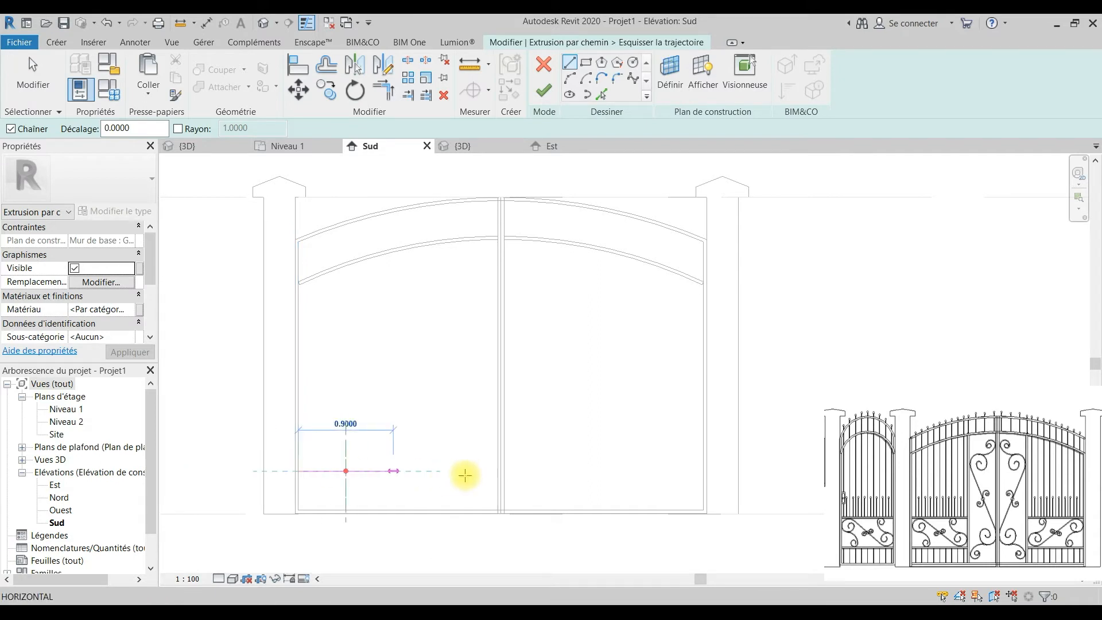
{"action": "left_click", "coordinate": [497, 471]}
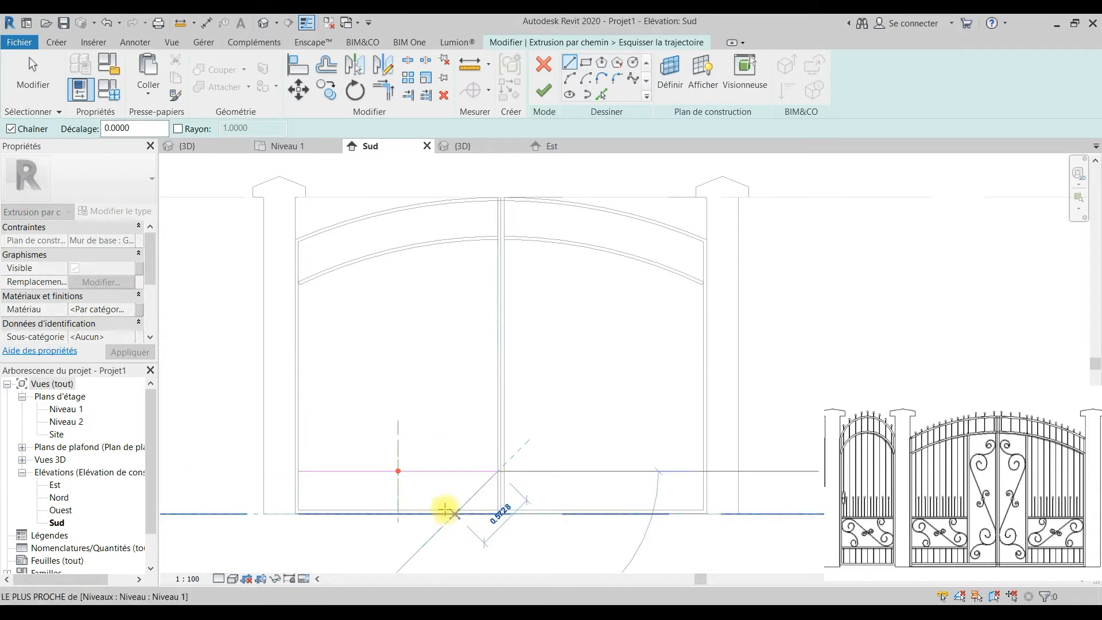
{"action": "key", "text": "Escape"}
{"action": "key", "text": "Escape"}
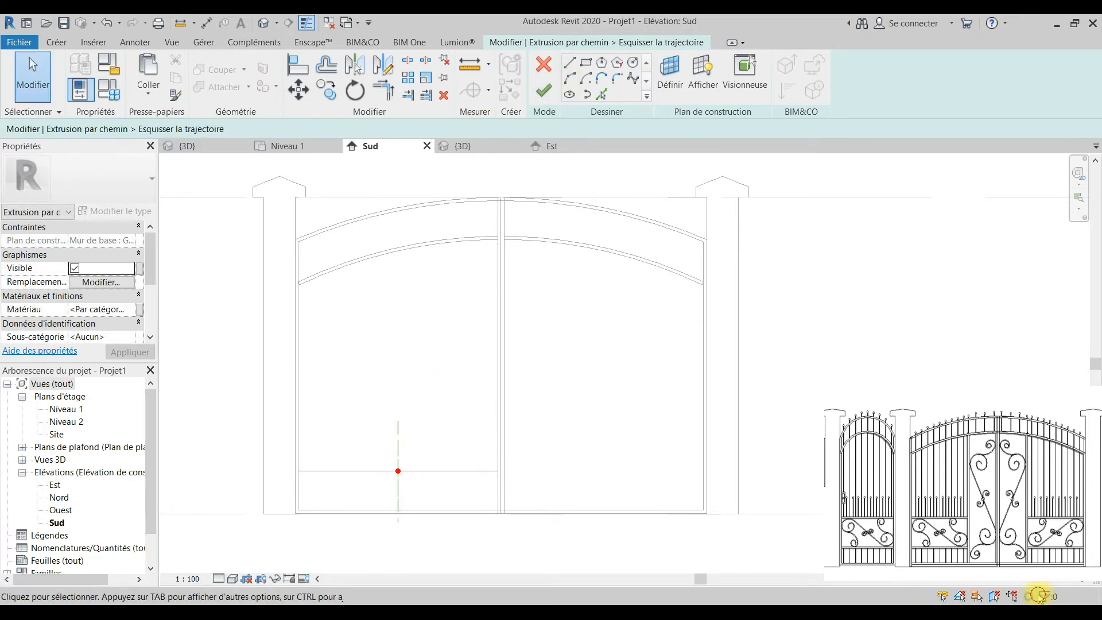
{"action": "scroll", "coordinate": [376, 468], "scroll_direction": "up", "scroll_amount": 1}
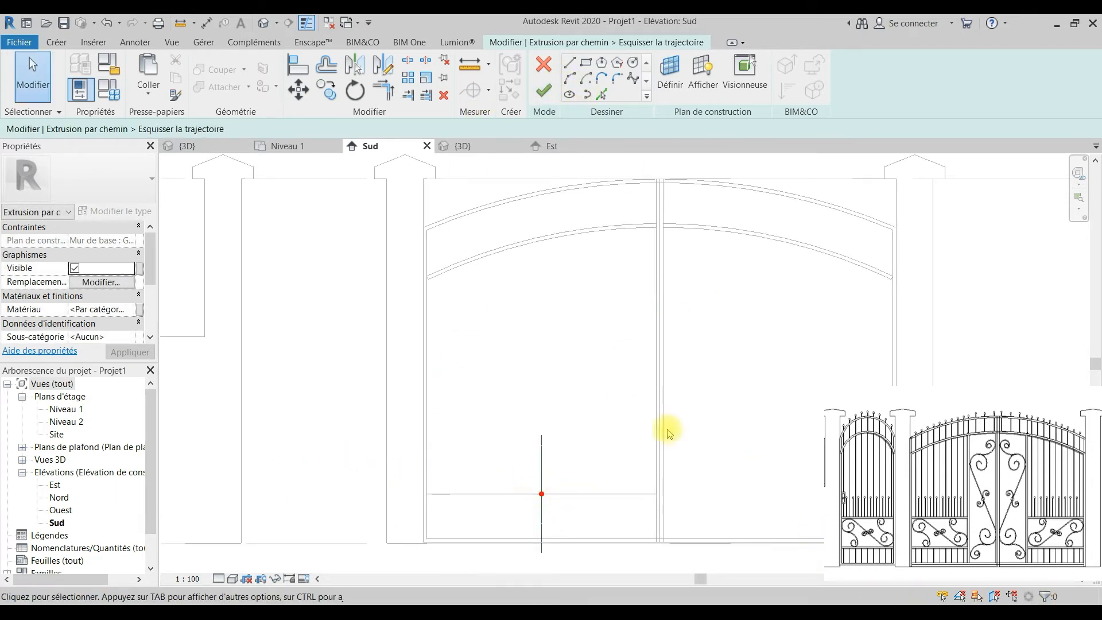
{"action": "left_click", "coordinate": [543, 90]}
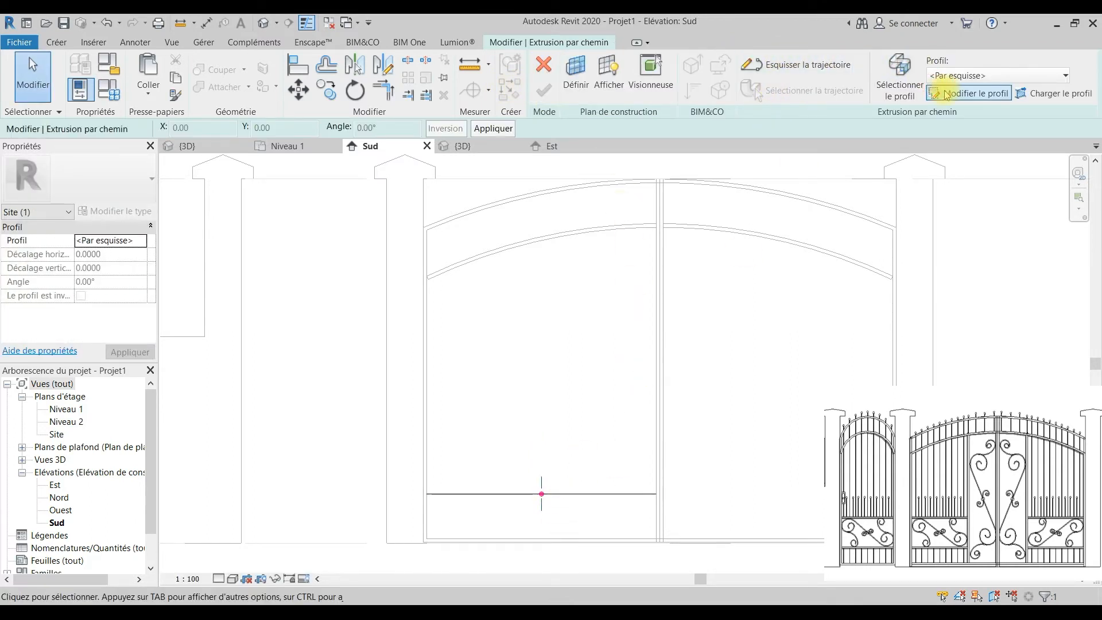
Step: Edit the sweep profile in the Est elevation and draw a rectangle about 0.035 m wide starting at the path's origin
{"action": "left_click", "coordinate": [969, 93]}
{"action": "left_click", "coordinate": [525, 453]}
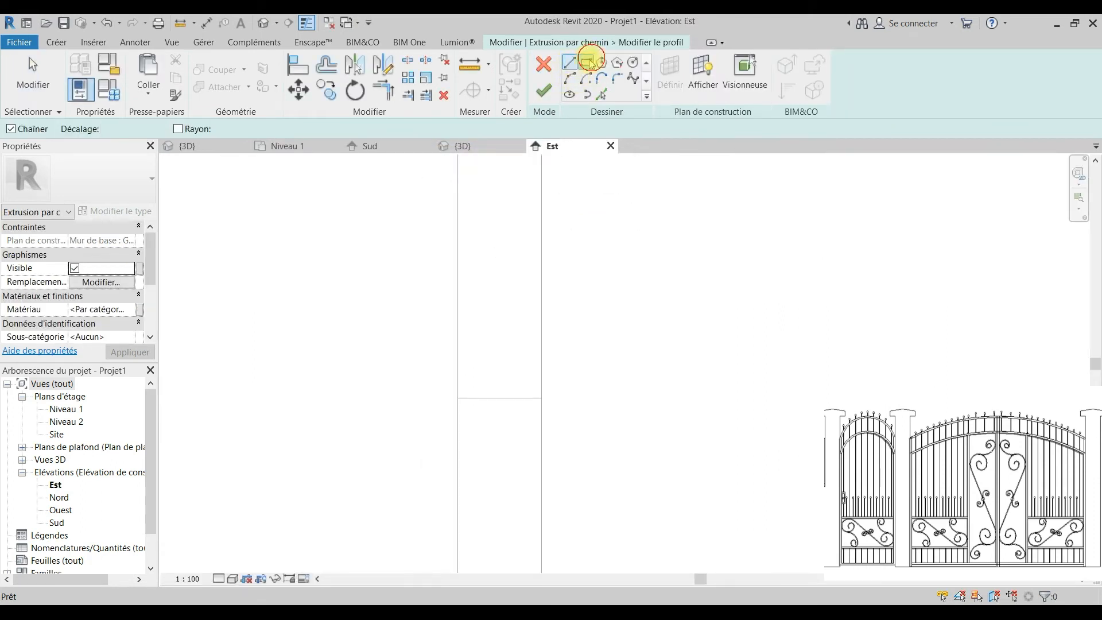
{"action": "left_click", "coordinate": [589, 61]}
{"action": "scroll", "coordinate": [595, 376], "scroll_direction": "up", "scroll_amount": 2}
{"action": "scroll", "coordinate": [584, 478], "scroll_direction": "up", "scroll_amount": 5}
{"action": "left_click", "coordinate": [622, 419]}
{"action": "left_click", "coordinate": [658, 460]}
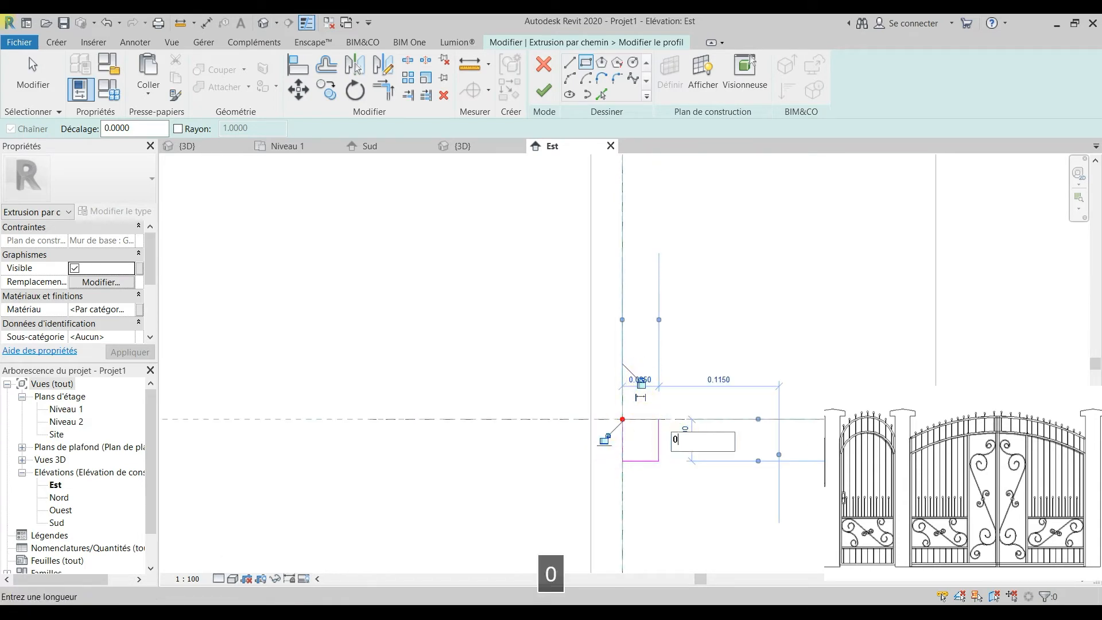
Step: Set the profile rectangle's height and width to 0.03 m
{"action": "scroll", "coordinate": [654, 393], "scroll_direction": "up", "scroll_amount": 4}
{"action": "scroll", "coordinate": [621, 396], "scroll_direction": "up", "scroll_amount": 3}
{"action": "middle_click_drag", "start_coordinate": [649, 433], "coordinate": [629, 283]}
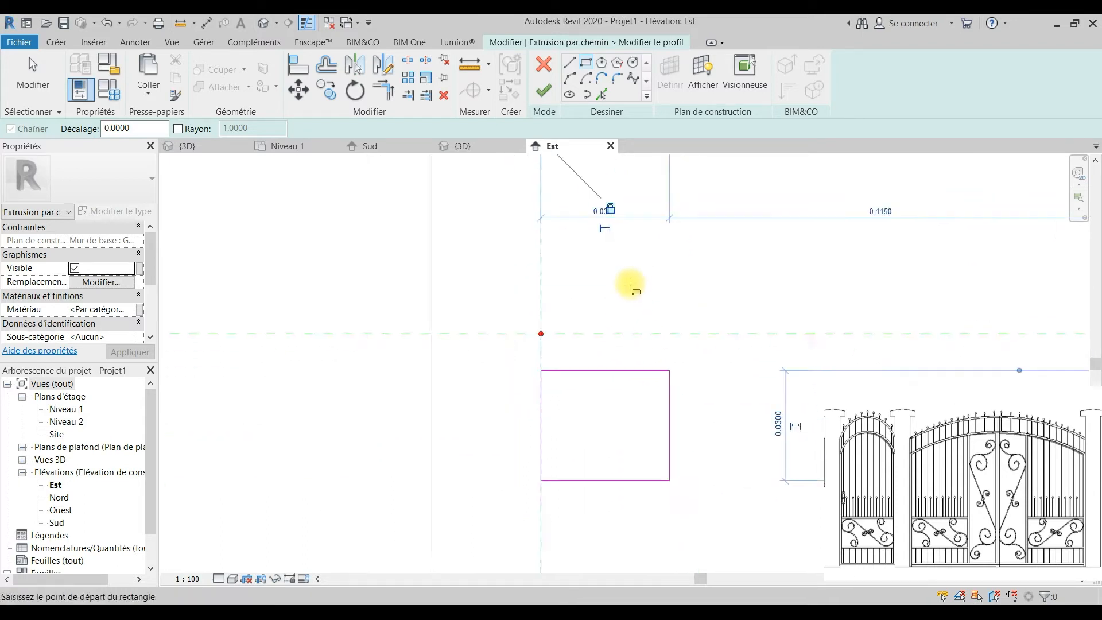
{"action": "scroll", "coordinate": [630, 281], "scroll_direction": "down", "scroll_amount": 2}
{"action": "scroll", "coordinate": [598, 219], "scroll_direction": "up", "scroll_amount": 5}
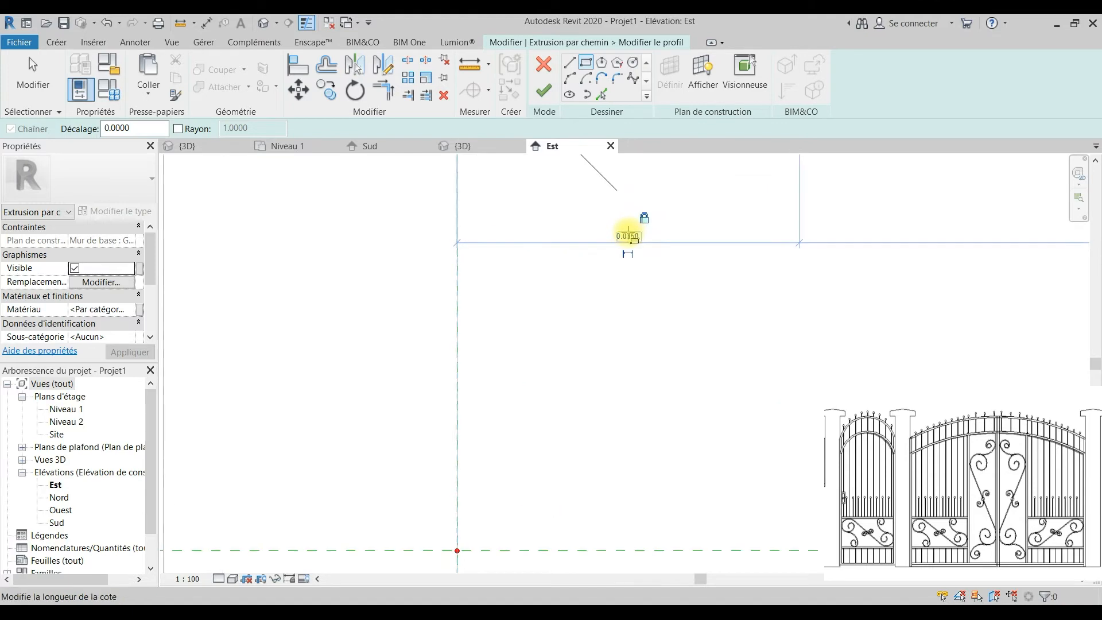
{"action": "key", "text": "Return"}
{"action": "scroll", "coordinate": [634, 337], "scroll_direction": "down", "scroll_amount": 4}
{"action": "key", "text": "Escape"}
Step: Move the whole square profile so its upper-left corner sits on the path's origin
{"action": "left_click_drag", "start_coordinate": [698, 386], "coordinate": [612, 526]}
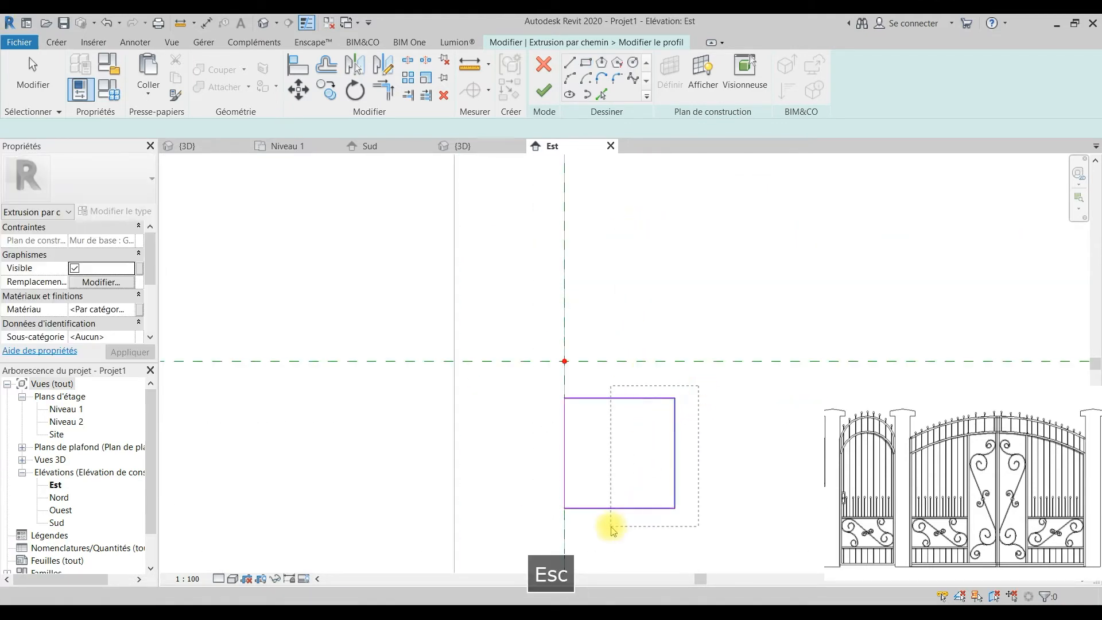
{"action": "left_click", "coordinate": [562, 477], "text": "ctrl"}
{"action": "left_click", "coordinate": [298, 89]}
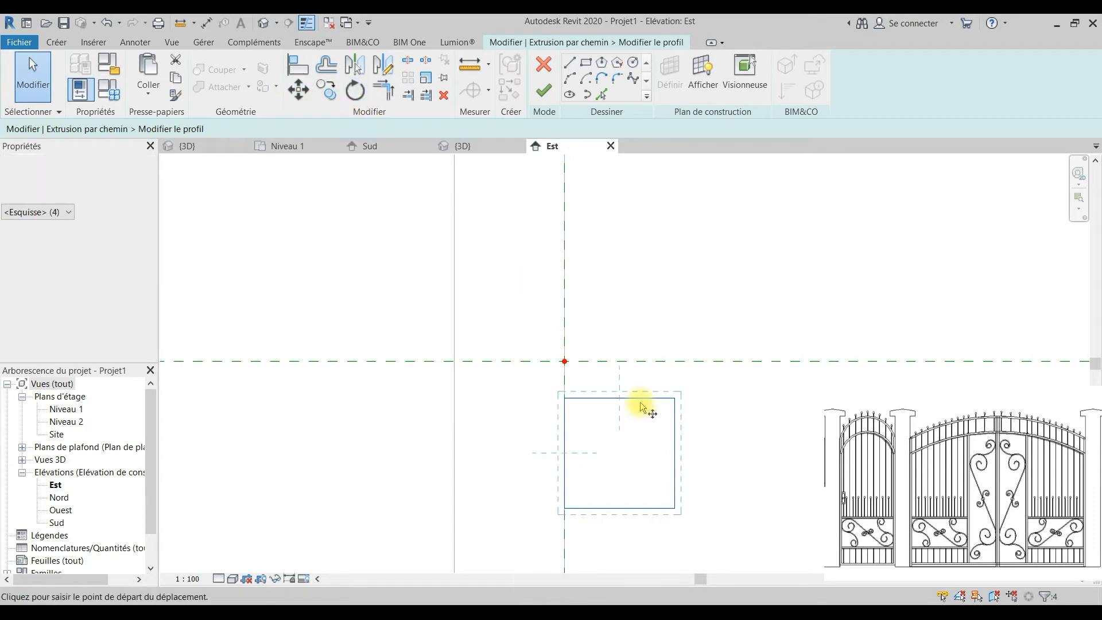
{"action": "left_click", "coordinate": [564, 397]}
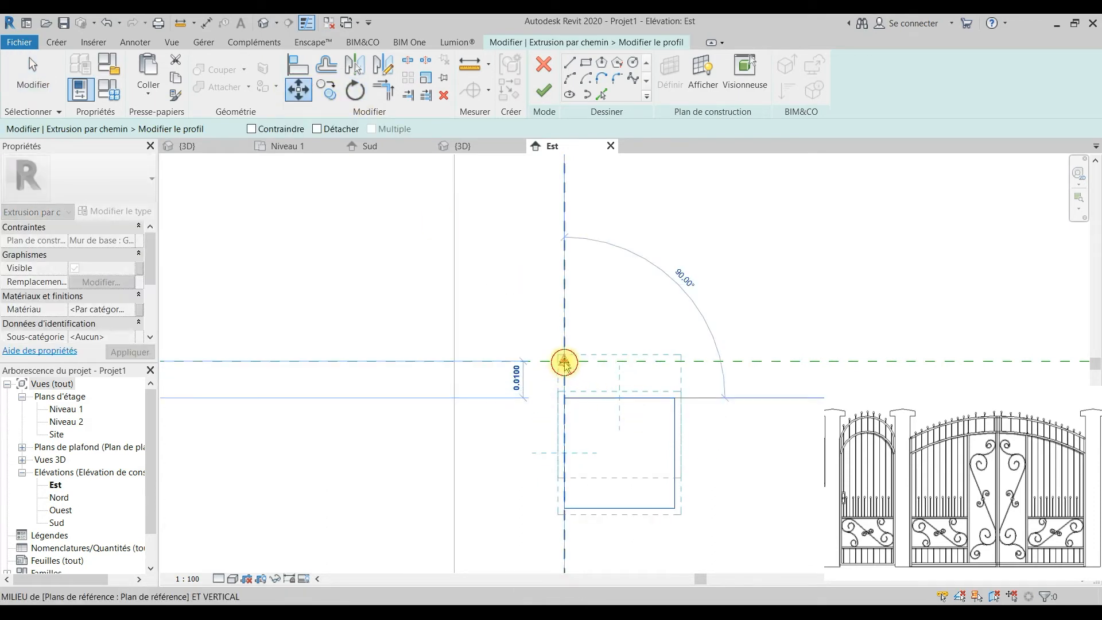
{"action": "left_click", "coordinate": [564, 361]}
Step: Finish the profile and complete the horizontal bar's sweep in the Sud elevation
{"action": "left_click", "coordinate": [549, 89]}
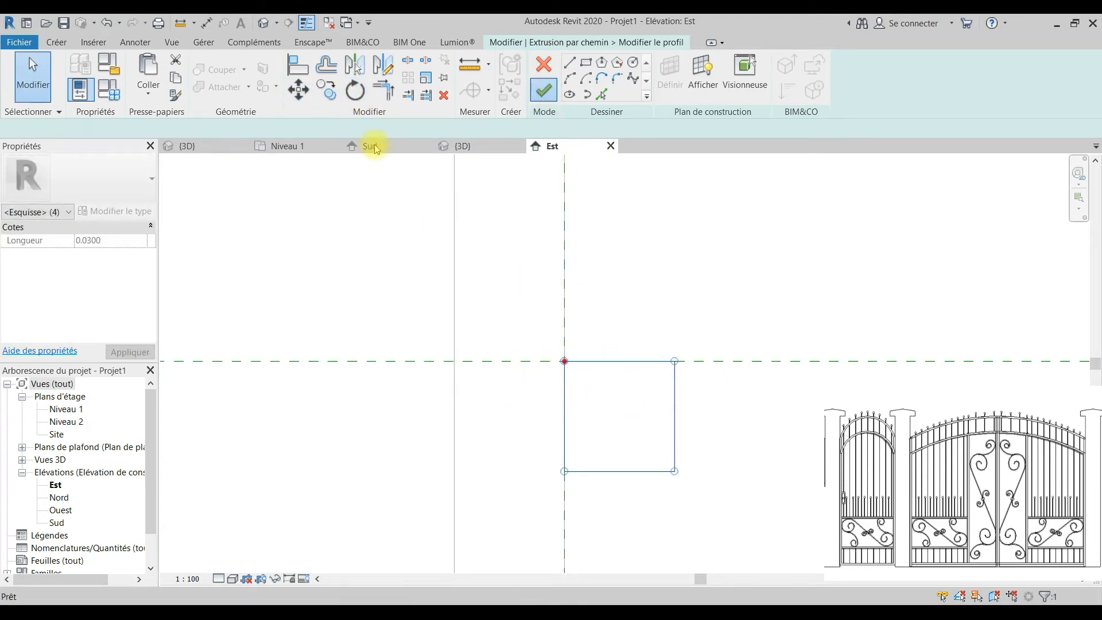
{"action": "left_click", "coordinate": [370, 146]}
{"action": "left_click", "coordinate": [544, 89]}
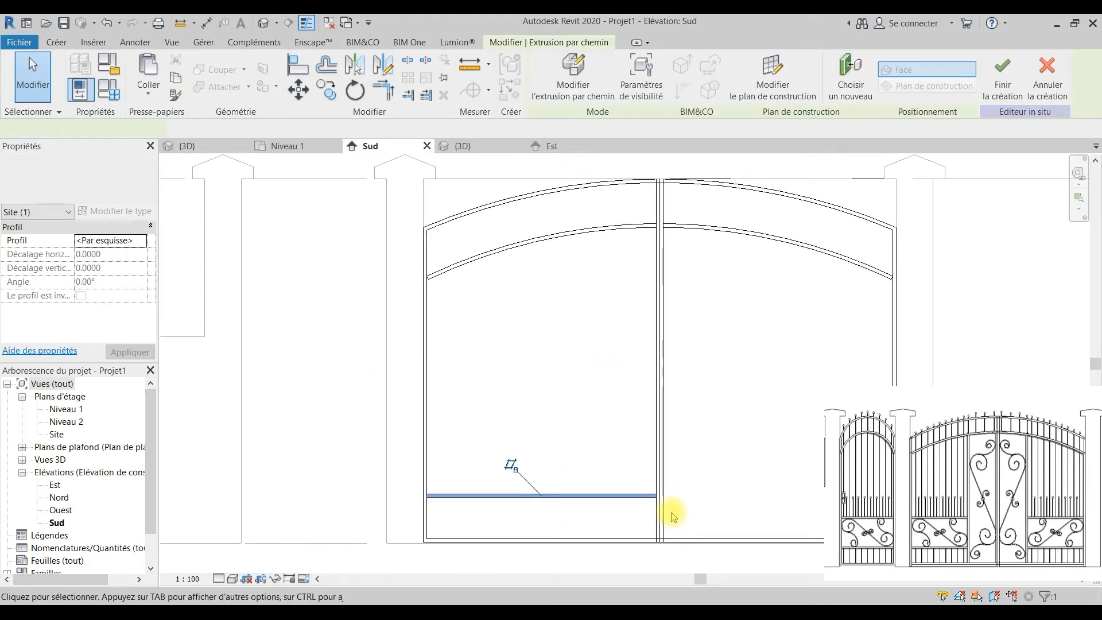
{"action": "middle_click_drag", "start_coordinate": [624, 493], "coordinate": [536, 445]}
{"action": "key", "text": "Escape"}
Step: Copy the horizontal bar 0.6 m vertically upward in the left gate leaf
{"action": "left_click", "coordinate": [532, 447]}
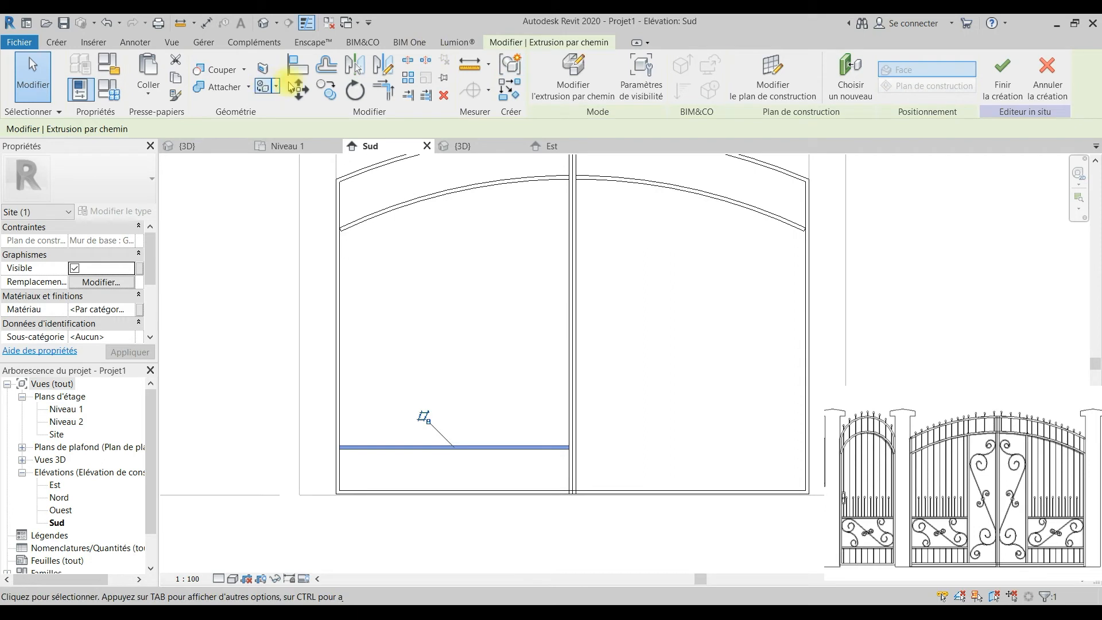
{"action": "left_click", "coordinate": [456, 445]}
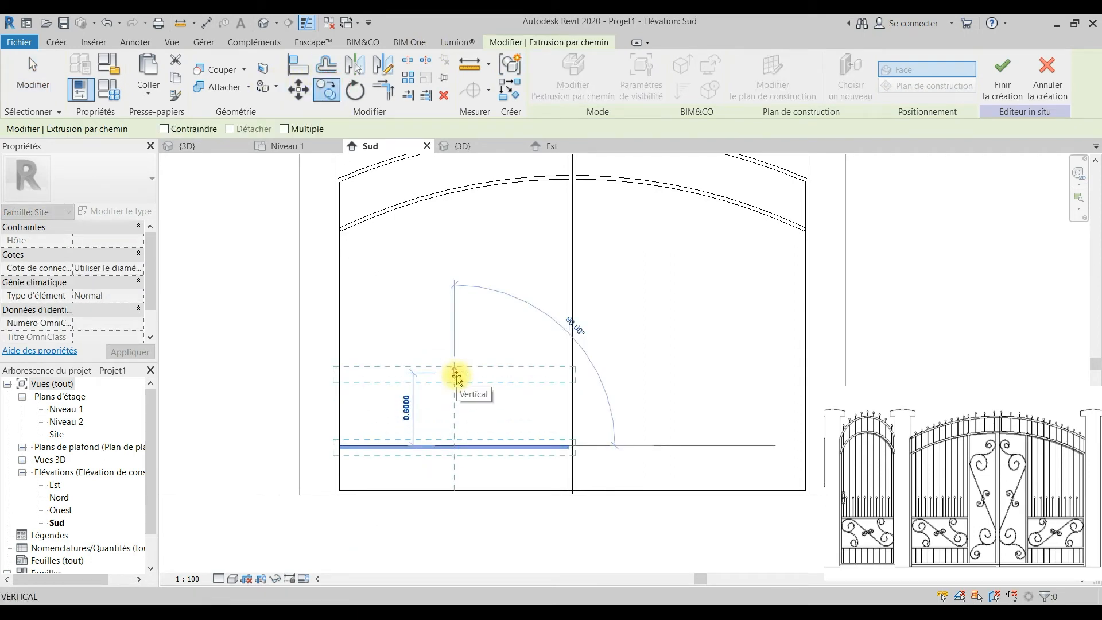
{"action": "key", "text": "Return"}
{"action": "middle_click_drag", "start_coordinate": [489, 474], "coordinate": [484, 498]}
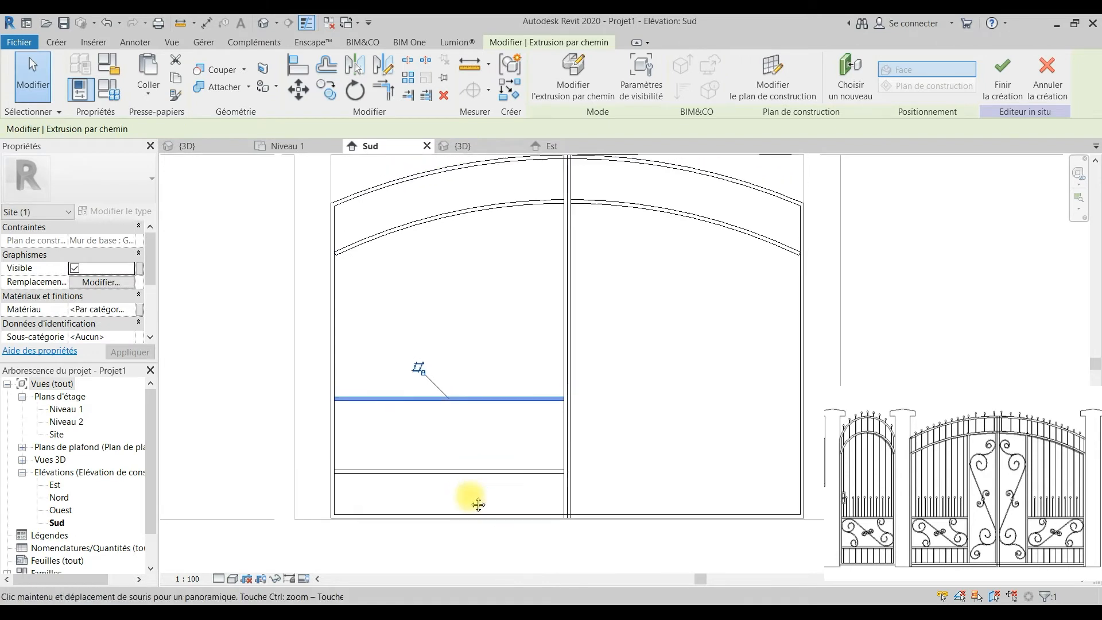
{"action": "key", "text": "Escape"}
{"action": "left_click_drag", "start_coordinate": [479, 360], "coordinate": [451, 491]}
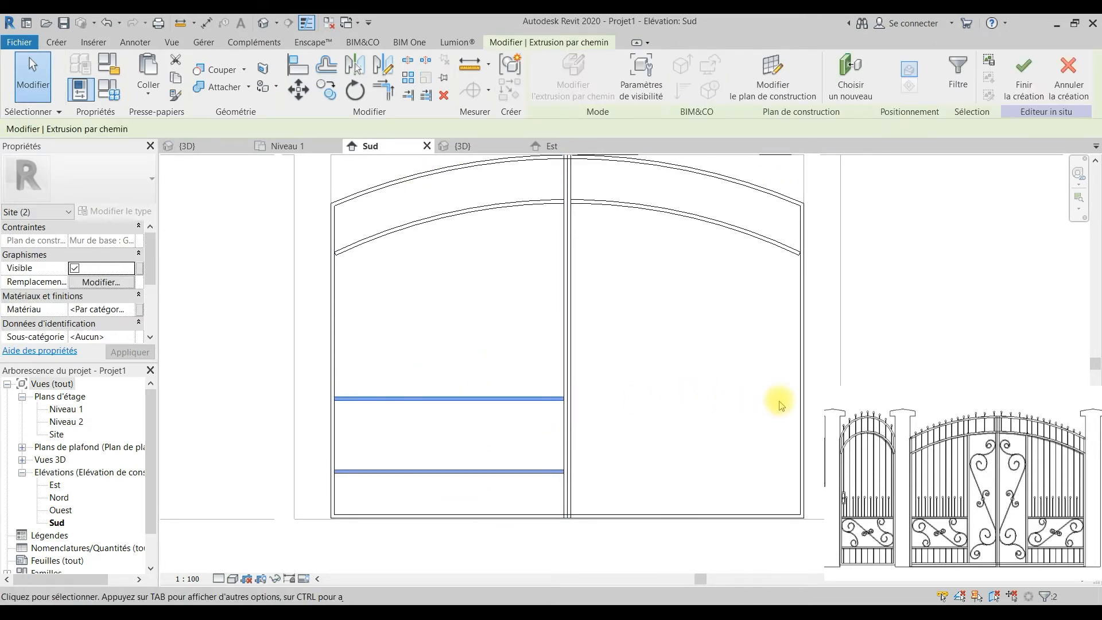
{"action": "key", "text": "Escape"}
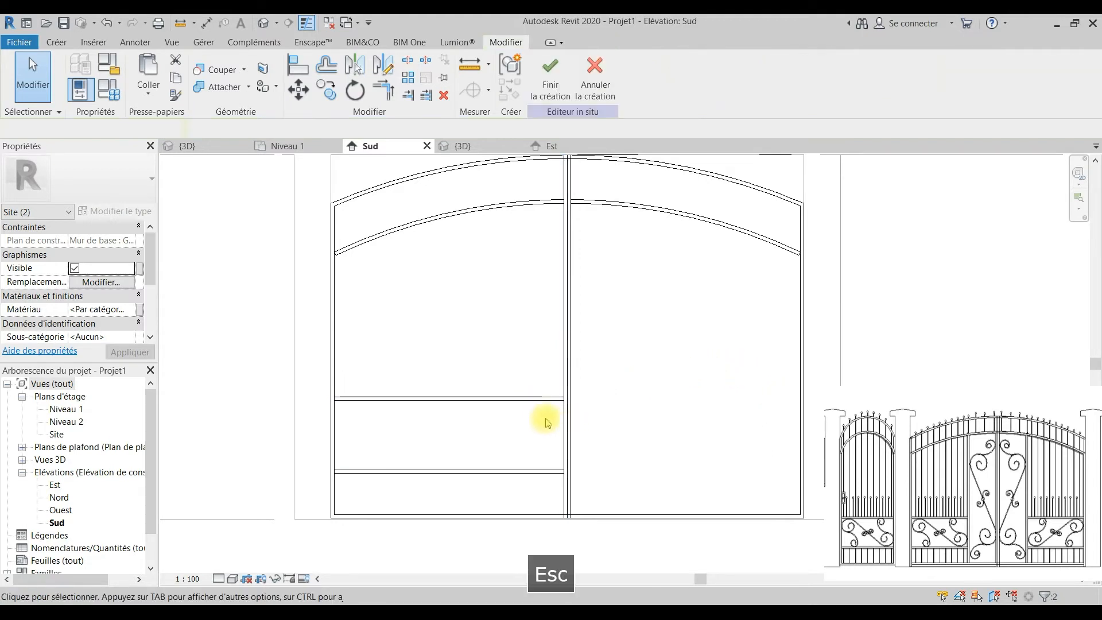
Step: Copy the left central vertical bar 0.6 m horizontally into the left gate leaf
{"action": "left_click", "coordinate": [561, 375]}
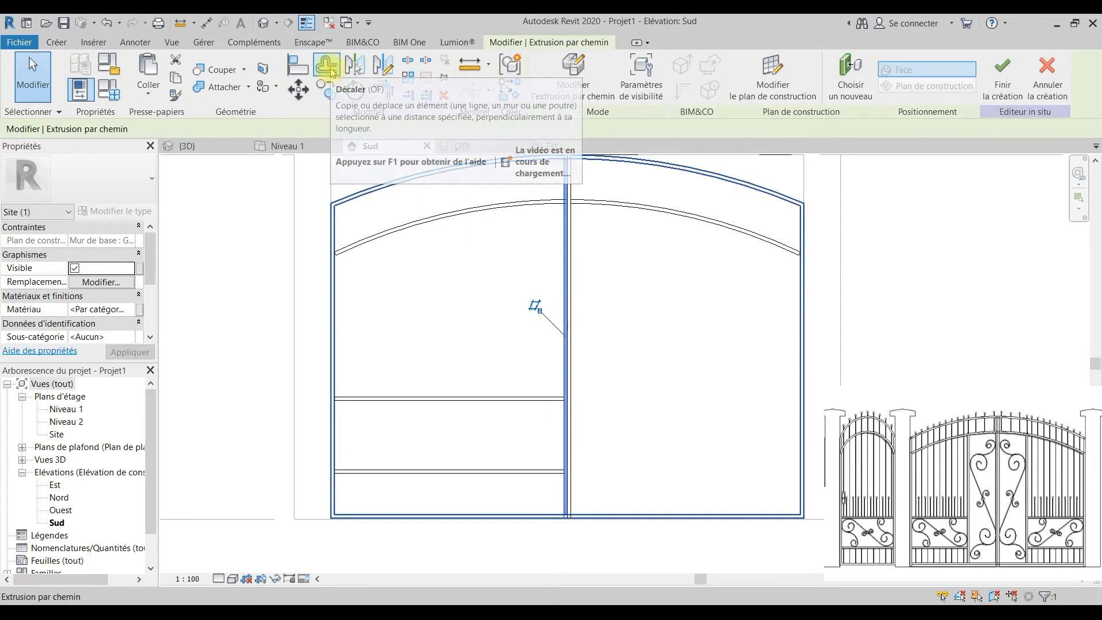
{"action": "left_click", "coordinate": [565, 372]}
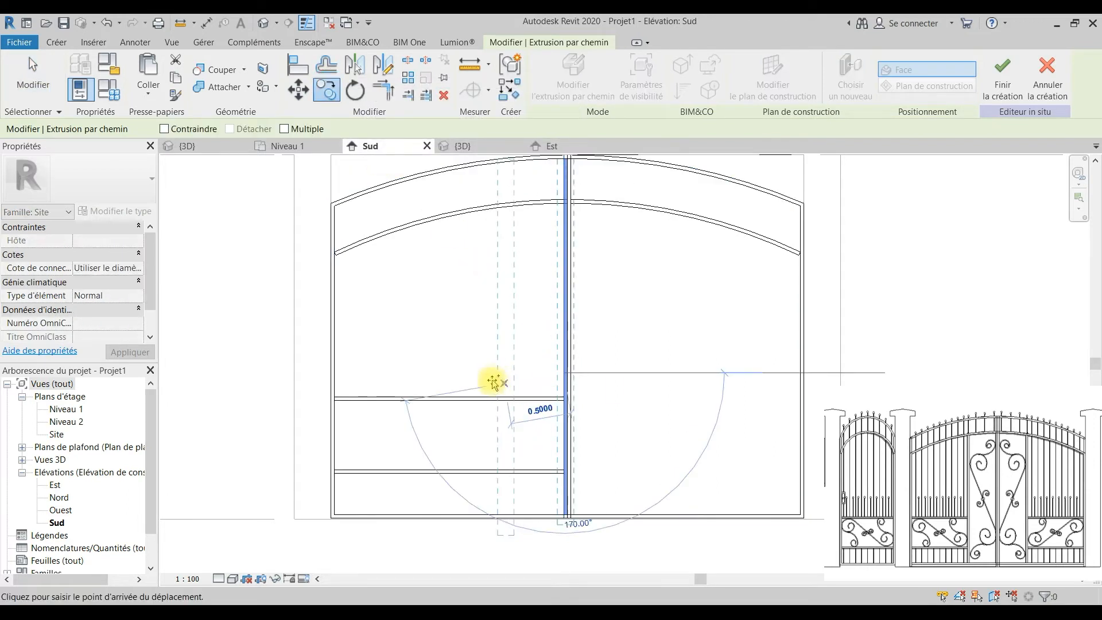
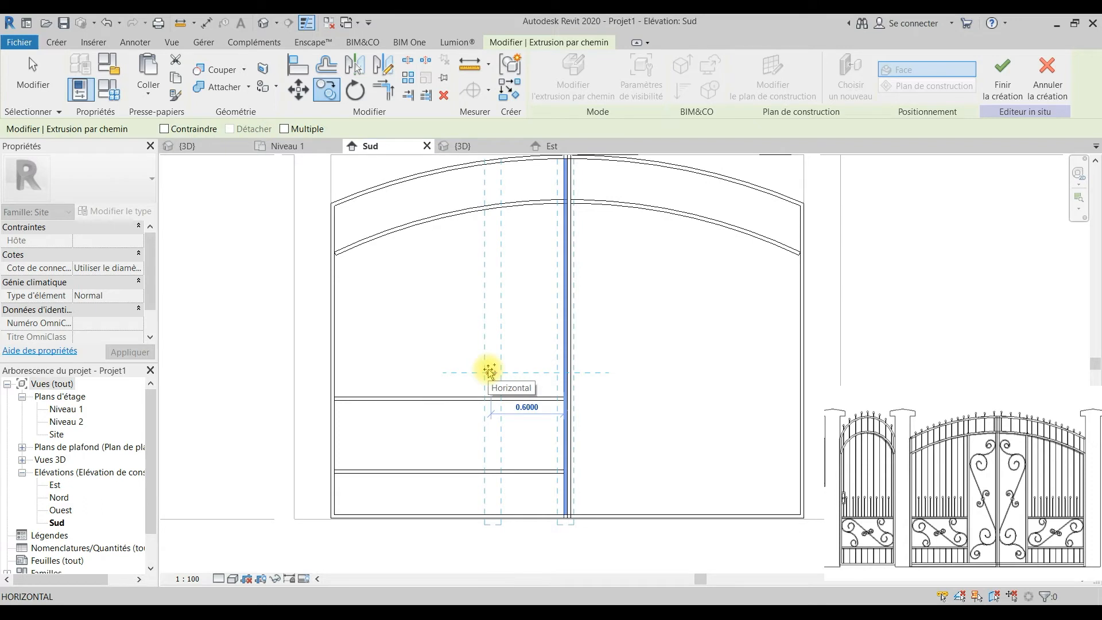
{"action": "left_click", "coordinate": [599, 410]}
{"action": "key", "text": "Escape"}
{"action": "key", "text": "Escape"}
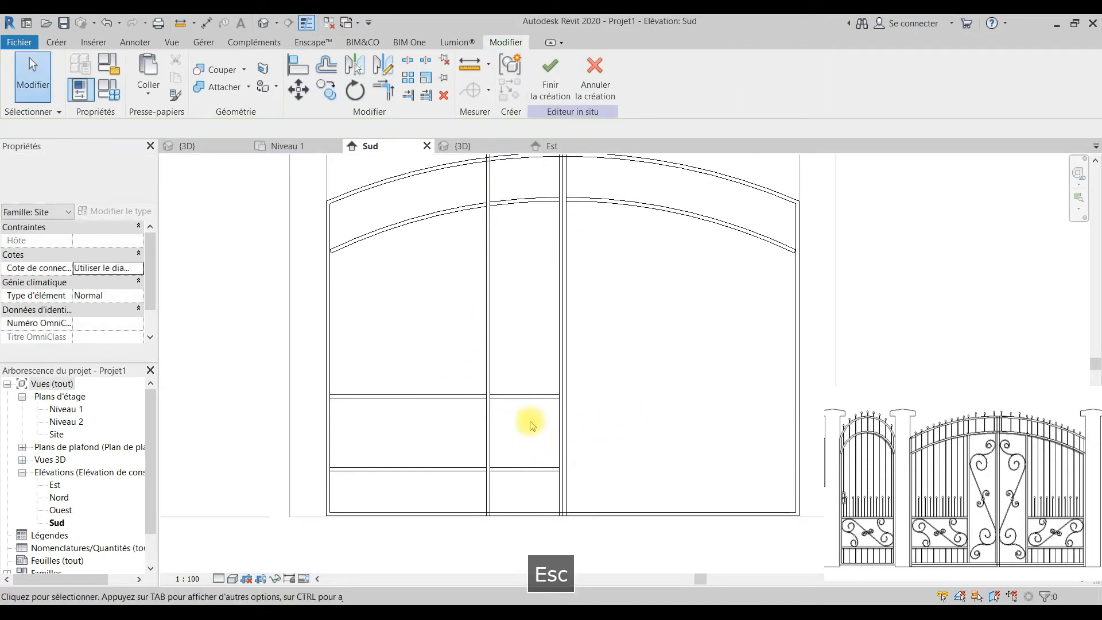
Step: Shorten the upper horizontal bar's sweep path so it ends at the copied vertical bar
{"action": "left_click", "coordinate": [529, 395]}
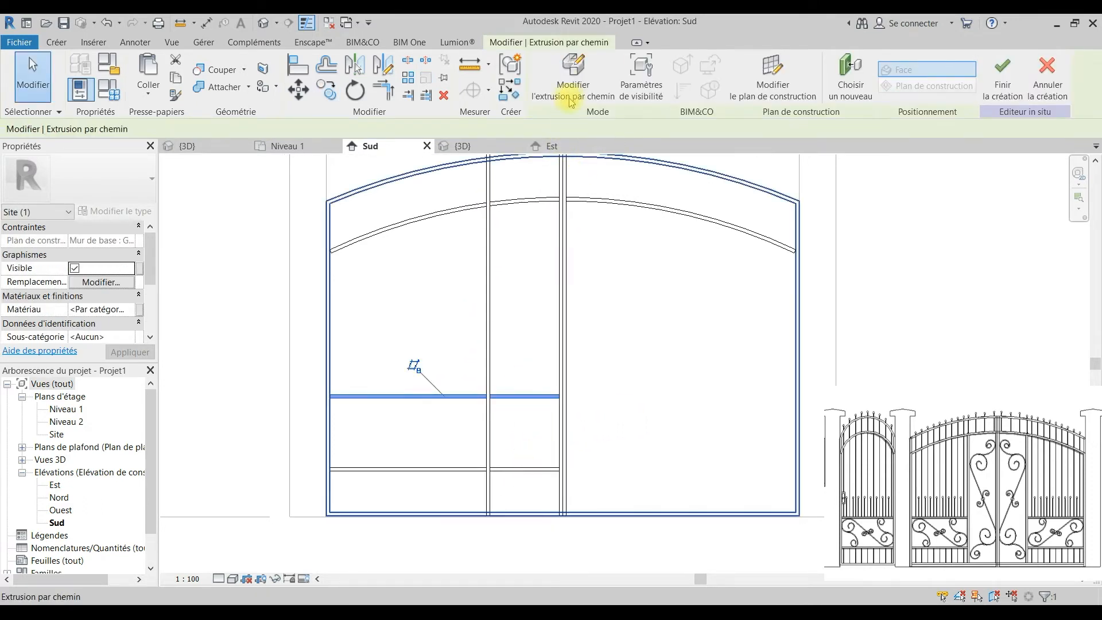
{"action": "left_click", "coordinate": [589, 90]}
{"action": "left_click", "coordinate": [751, 69]}
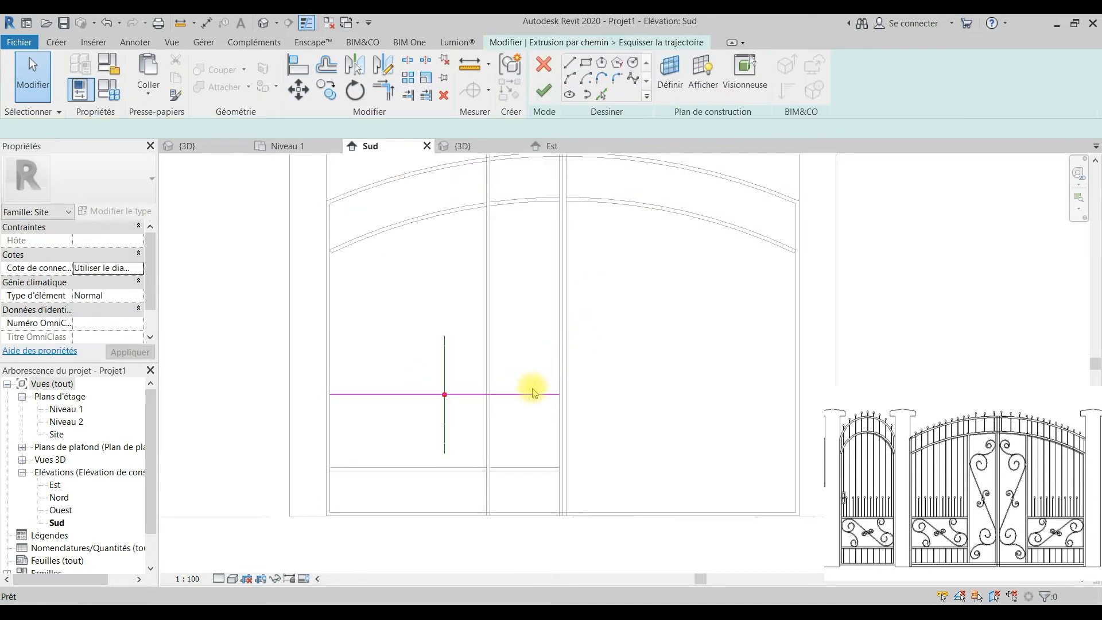
{"action": "mouse_move", "coordinate": [559, 395]}
{"action": "left_mouse_down"}
{"action": "mouse_move", "coordinate": [467, 386]}
{"action": "mouse_move", "coordinate": [486, 395]}
{"action": "left_mouse_up"}
{"action": "left_click", "coordinate": [543, 90]}
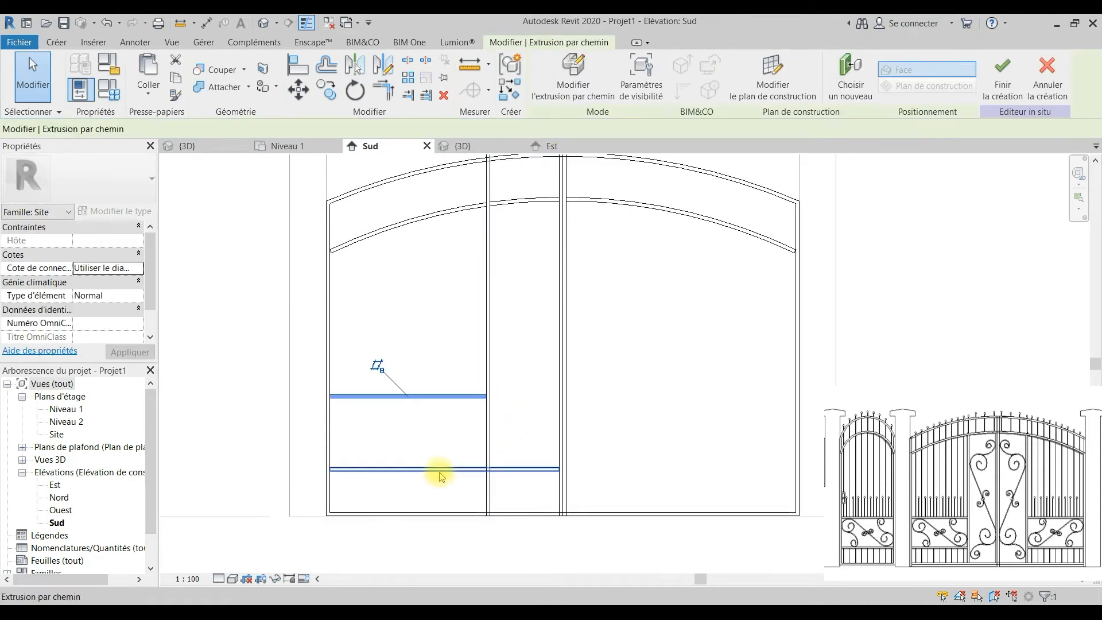
Step: Shorten the lower horizontal bar's sweep path in the left gate leaf so it ends at the copied vertical bar
{"action": "left_click", "coordinate": [491, 467]}
{"action": "left_click", "coordinate": [583, 62]}
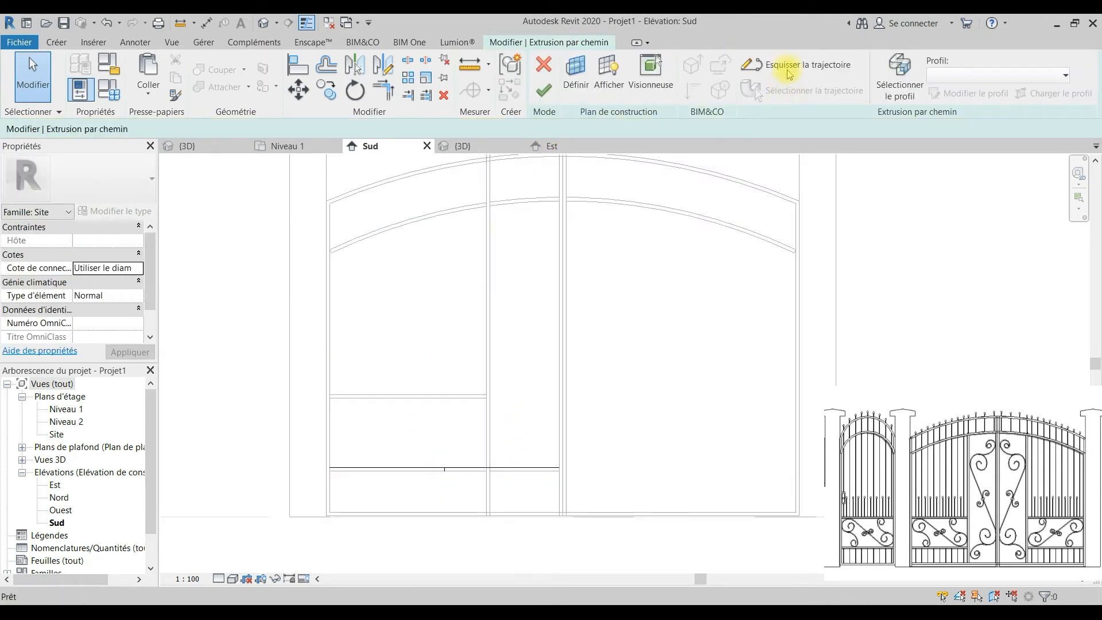
{"action": "left_click", "coordinate": [786, 66]}
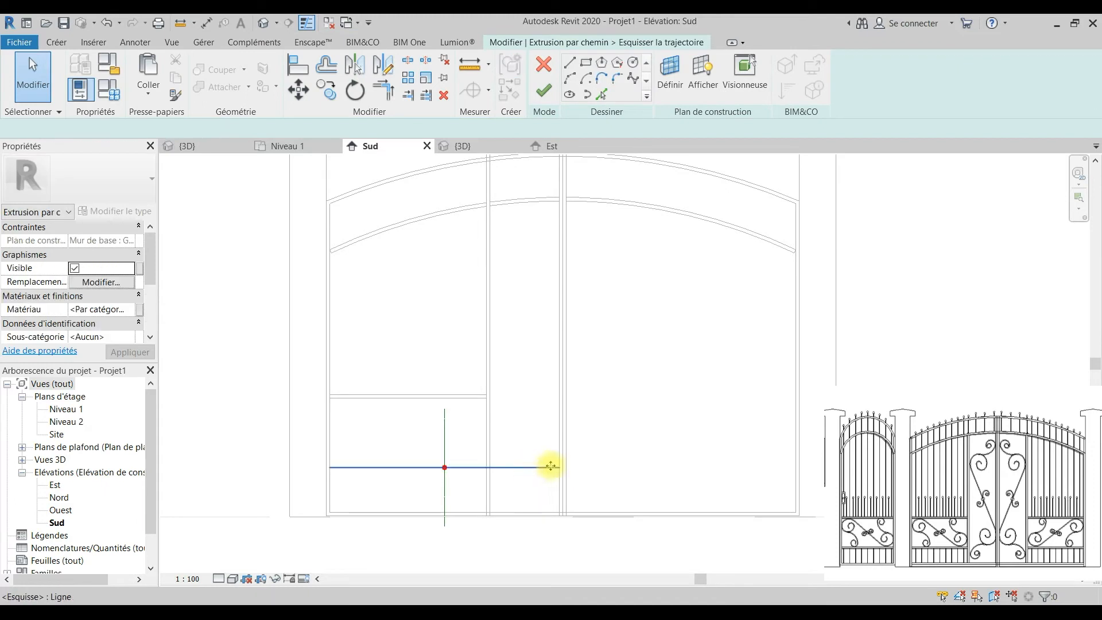
{"action": "left_click", "coordinate": [548, 467]}
{"action": "left_click_drag", "start_coordinate": [558, 466], "coordinate": [486, 466]}
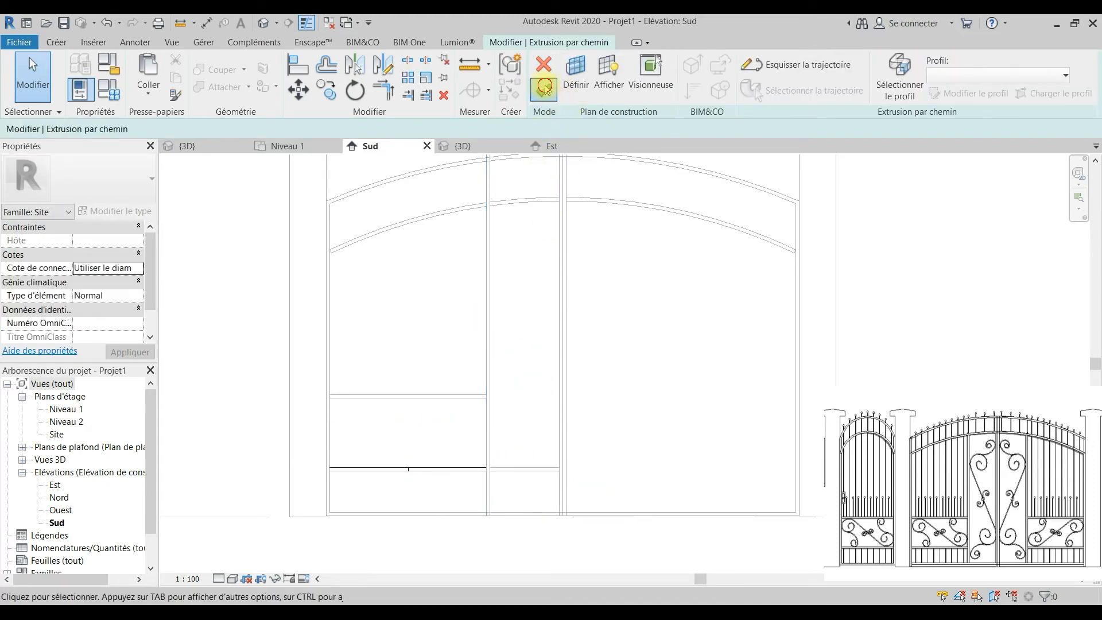
{"action": "left_click", "coordinate": [544, 87]}
{"action": "scroll", "coordinate": [524, 401], "scroll_direction": "down", "scroll_amount": 3}
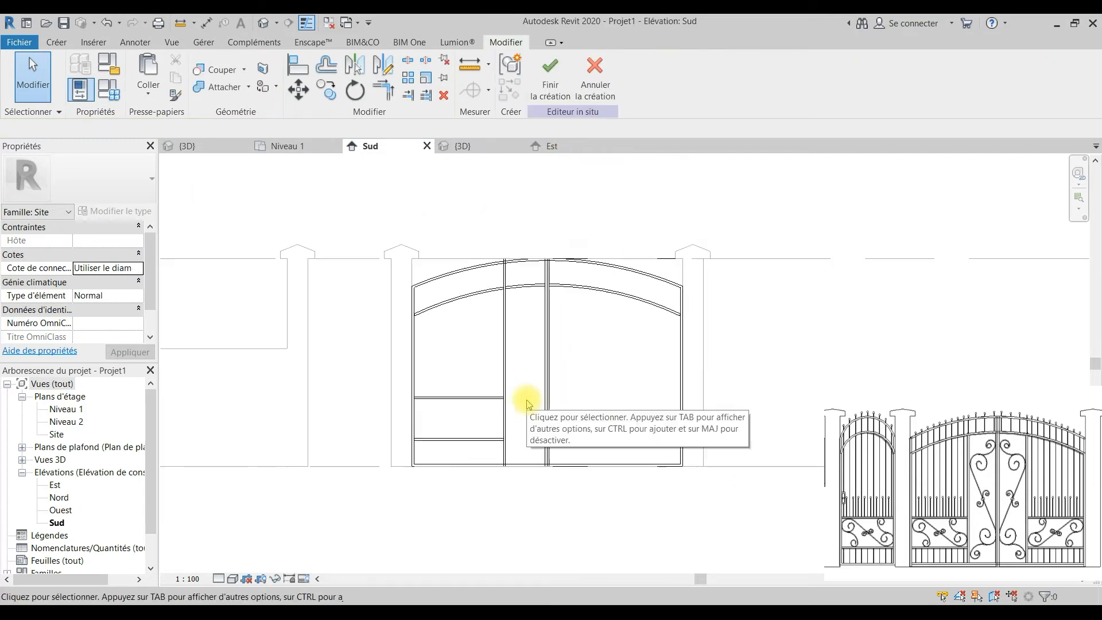
Step: Shorten the copied vertical bar's sweep path so its upper end stops at the lower arched rail
{"action": "scroll", "coordinate": [511, 265], "scroll_direction": "up", "scroll_amount": 2}
{"action": "left_click", "coordinate": [515, 268]}
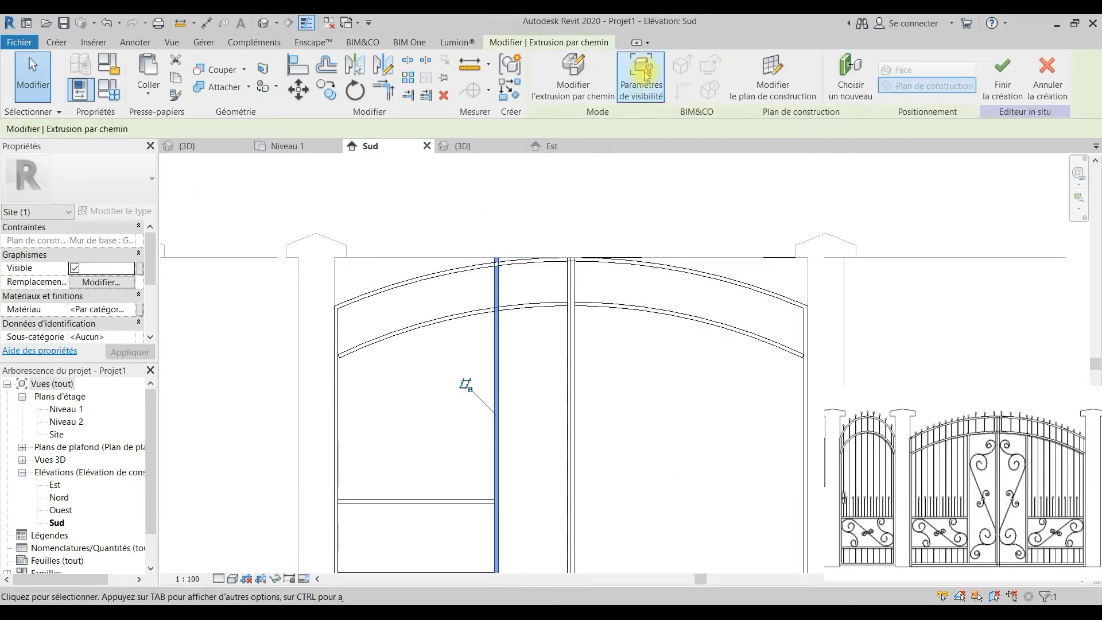
{"action": "left_click", "coordinate": [574, 63]}
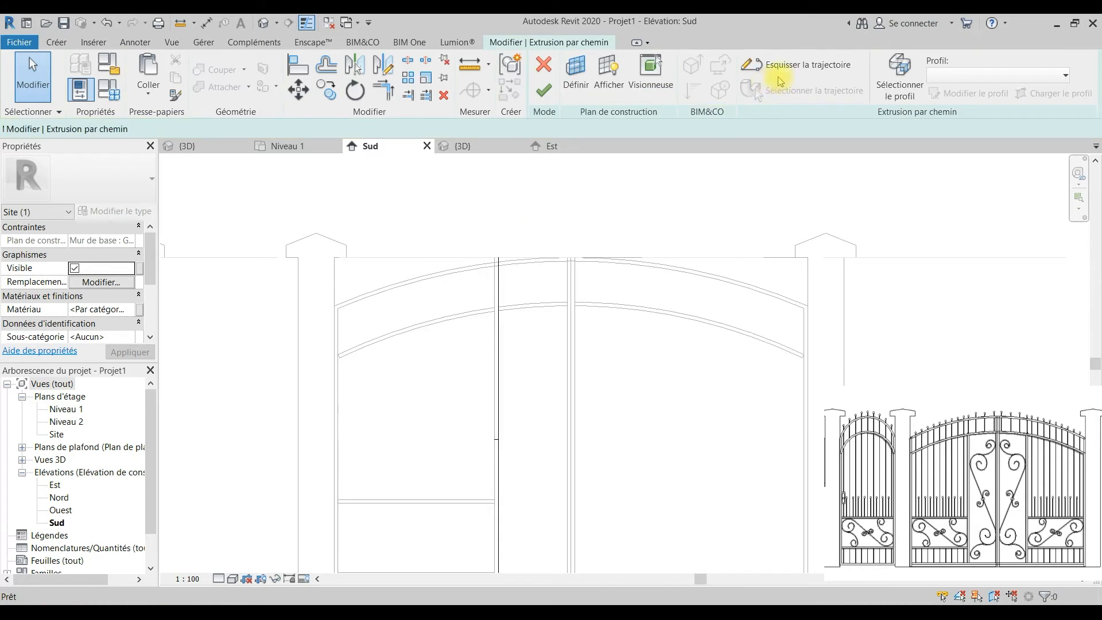
{"action": "left_click", "coordinate": [757, 66]}
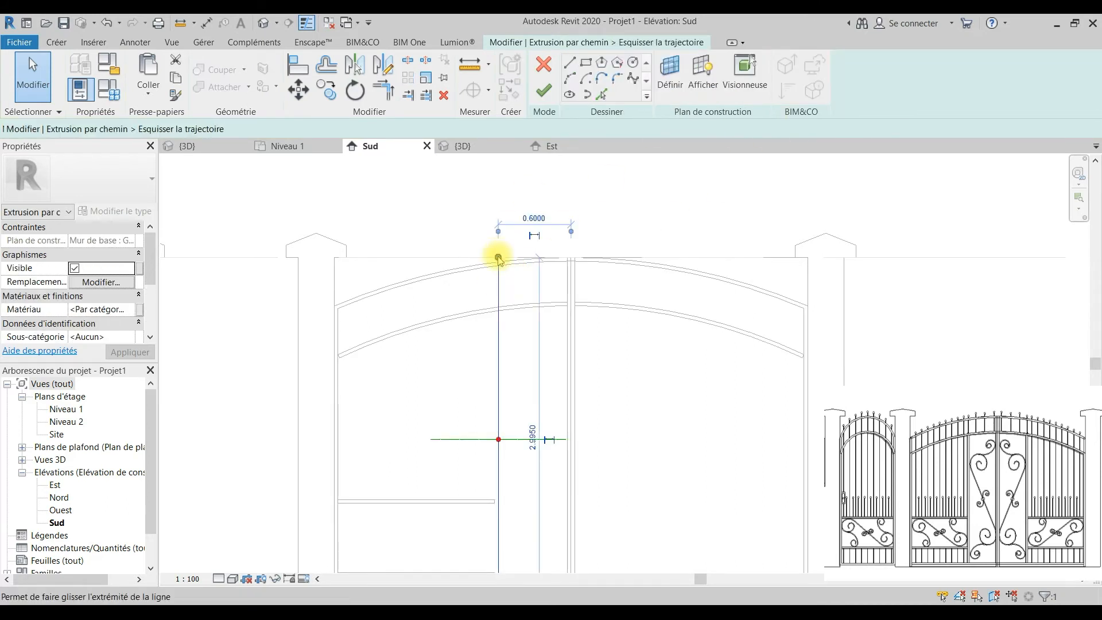
{"action": "left_click", "coordinate": [498, 308]}
{"action": "left_click", "coordinate": [543, 90]}
{"action": "left_click", "coordinate": [543, 90]}
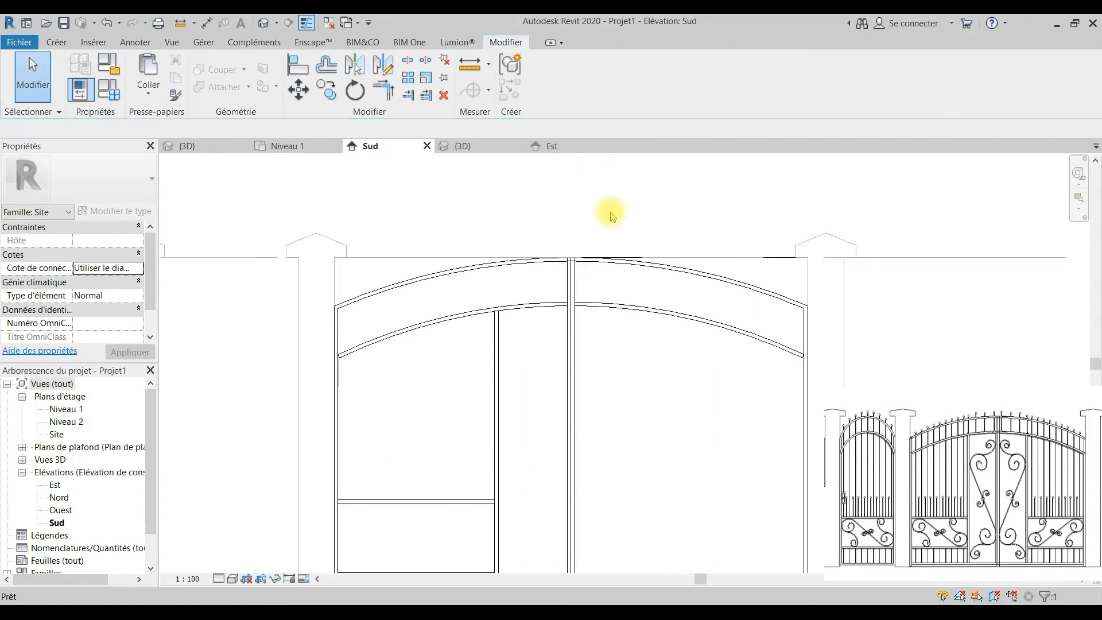
Step: Mirror a copy of the left leaf's two horizontal bars and vertical bar about the double gate's centre line
{"action": "left_click", "coordinate": [533, 345]}
{"action": "scroll", "coordinate": [536, 343], "scroll_direction": "down", "scroll_amount": 3}
{"action": "middle_click_drag", "start_coordinate": [536, 343], "coordinate": [514, 332]}
{"action": "left_click_drag", "start_coordinate": [515, 331], "coordinate": [449, 443]}
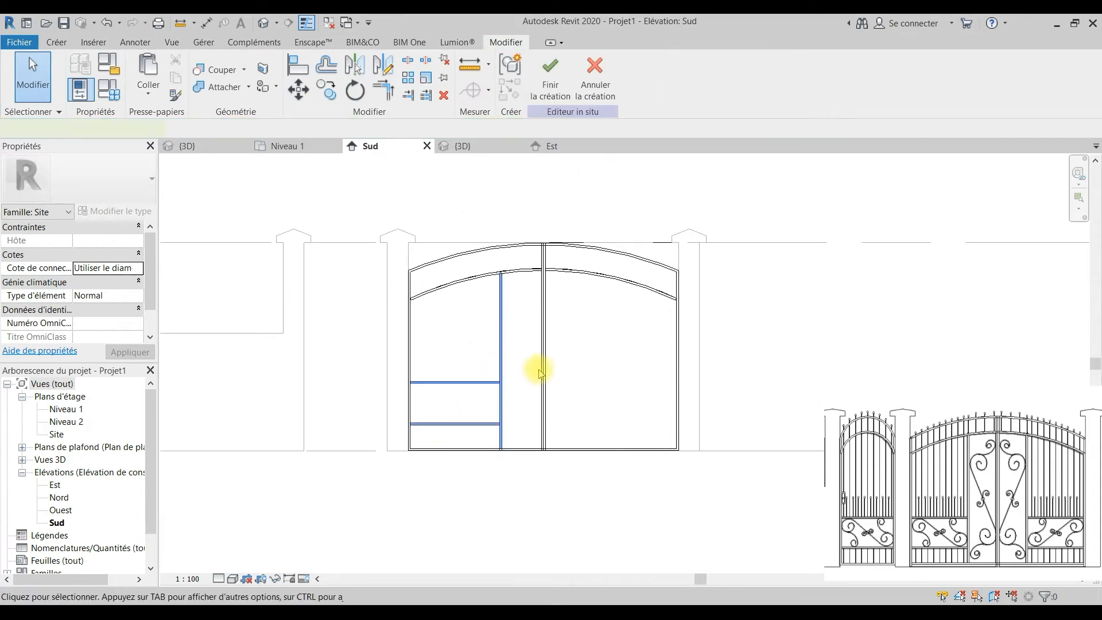
{"action": "left_click", "coordinate": [357, 66]}
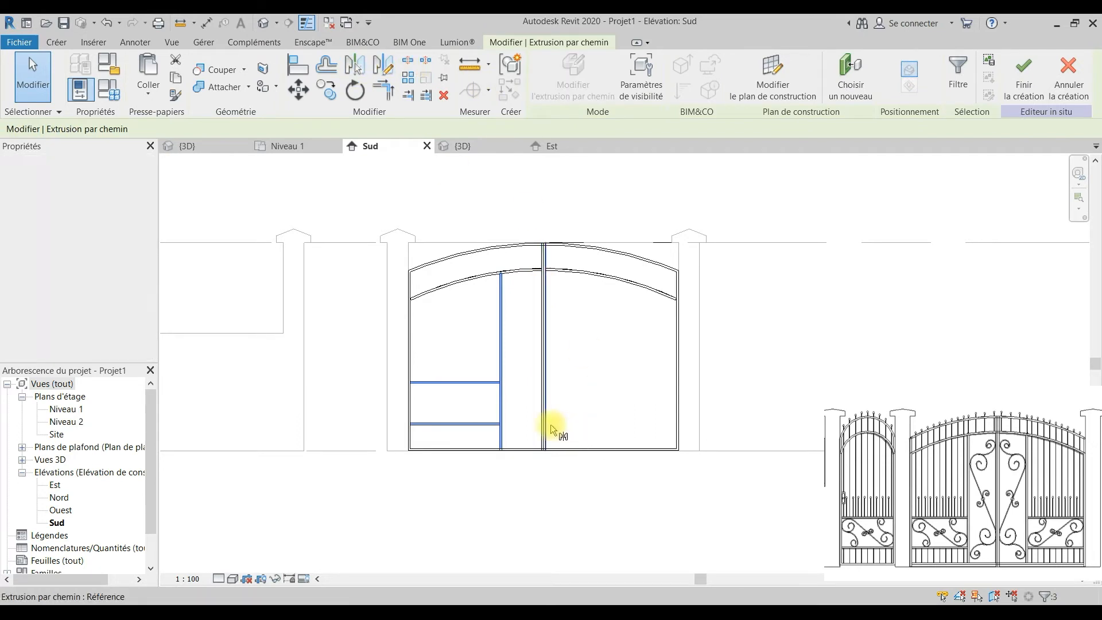
{"action": "scroll", "coordinate": [549, 427], "scroll_direction": "up", "scroll_amount": 6}
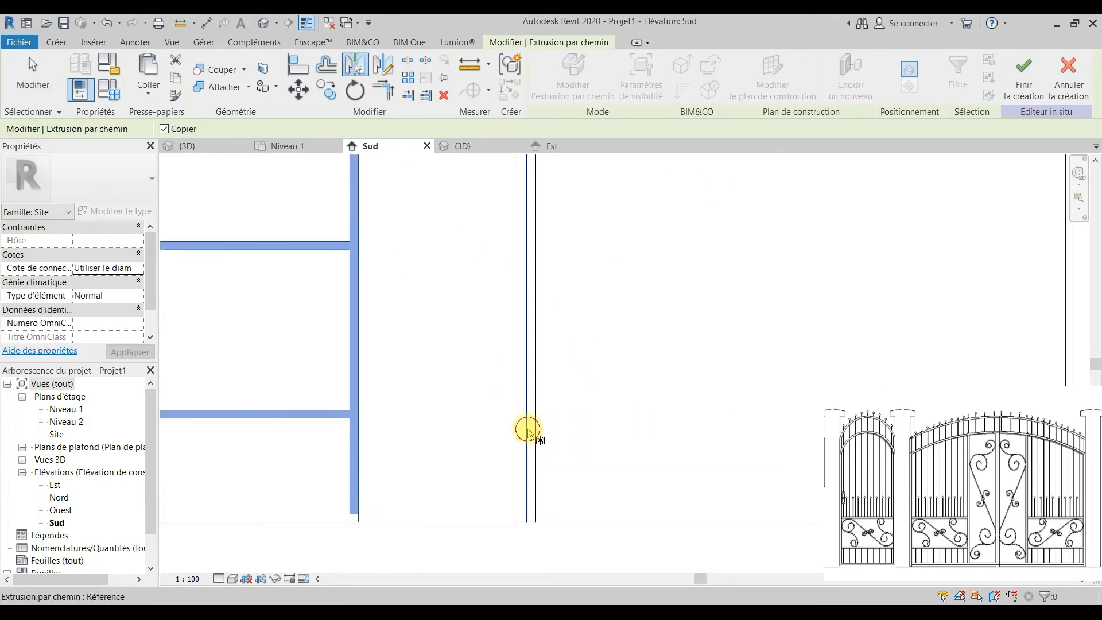
{"action": "left_click", "coordinate": [528, 428]}
{"action": "scroll", "coordinate": [525, 414], "scroll_direction": "down", "scroll_amount": 4}
{"action": "key", "text": "Escape"}
{"action": "scroll", "coordinate": [597, 401], "scroll_direction": "down", "scroll_amount": 2}
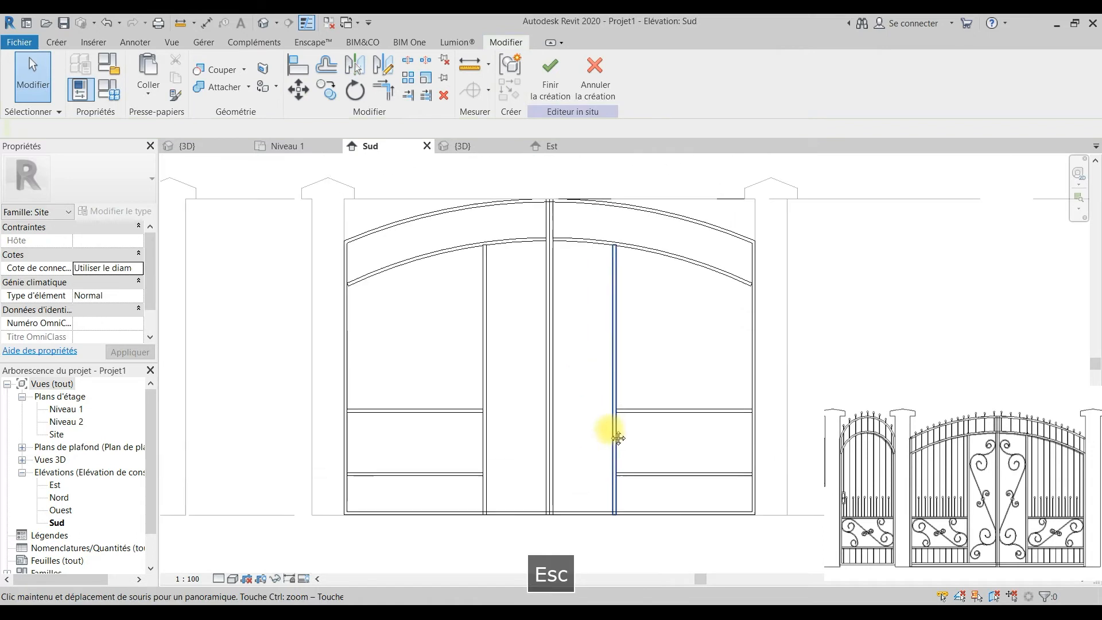
Step: Examine the wall and pillar openings beside the double gate in the Sud elevation
{"action": "middle_click_drag", "start_coordinate": [610, 398], "coordinate": [884, 405]}
{"action": "scroll", "coordinate": [723, 390], "scroll_direction": "down", "scroll_amount": 1}
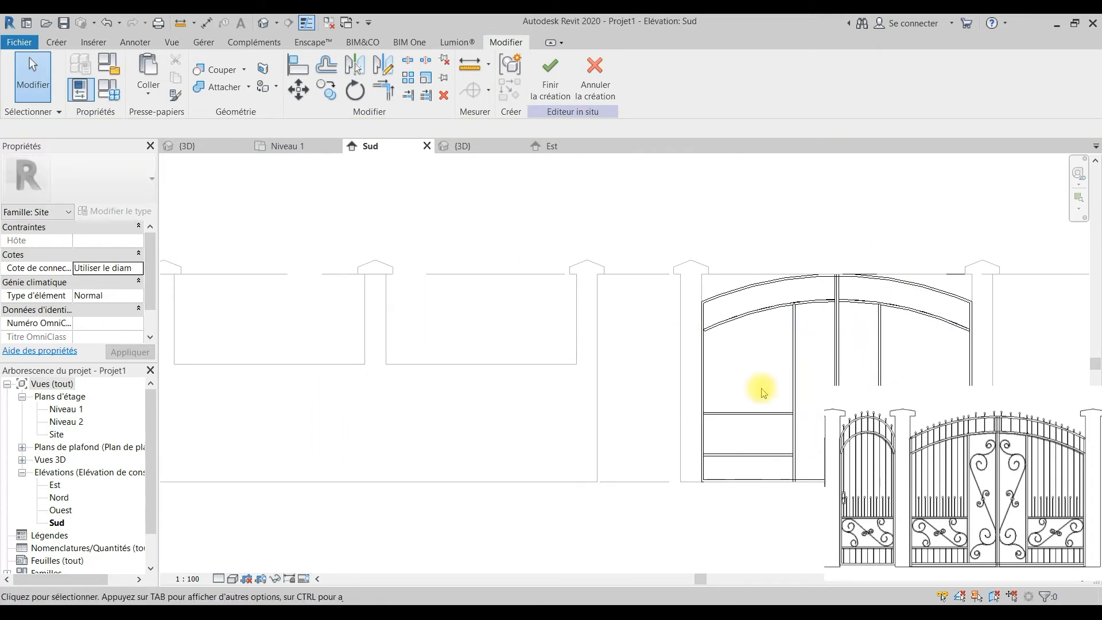
{"action": "middle_click_drag", "start_coordinate": [615, 381], "coordinate": [760, 366]}
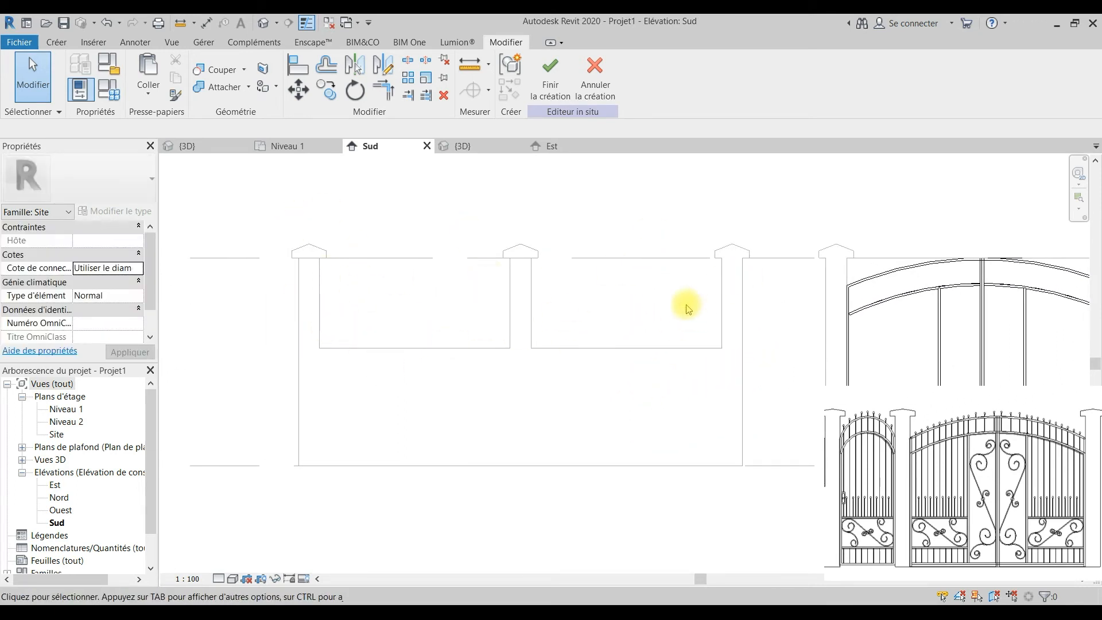
{"action": "middle_click_drag", "start_coordinate": [702, 331], "coordinate": [578, 346]}
{"action": "scroll", "coordinate": [782, 347], "scroll_direction": "up", "scroll_amount": 2}
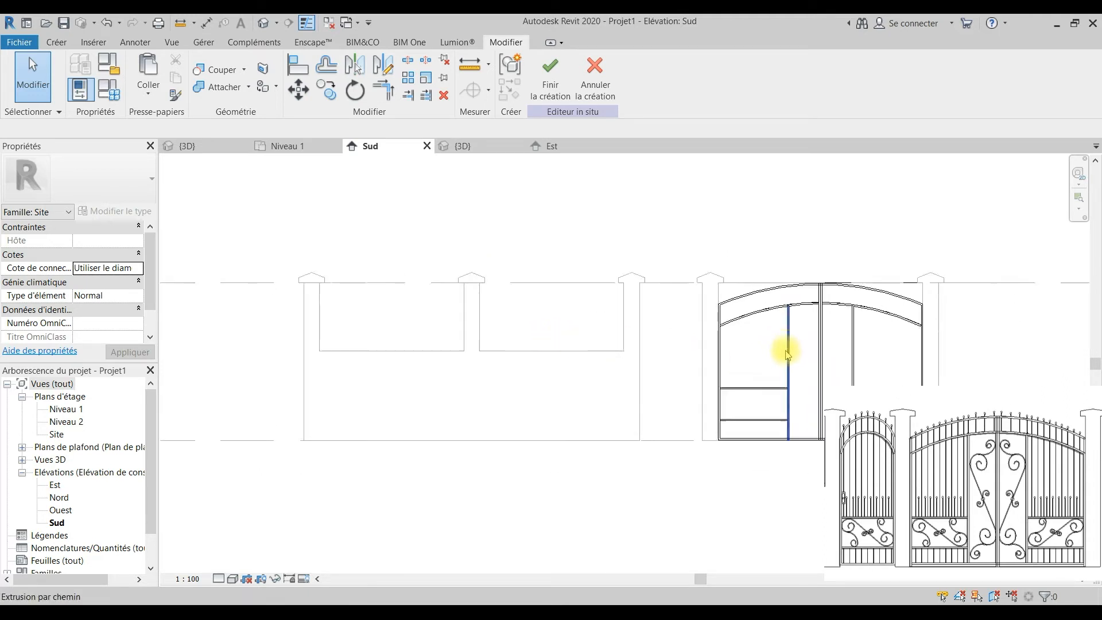
{"action": "scroll", "coordinate": [701, 308], "scroll_direction": "up", "scroll_amount": 1}
{"action": "scroll", "coordinate": [710, 312], "scroll_direction": "down", "scroll_amount": 1}
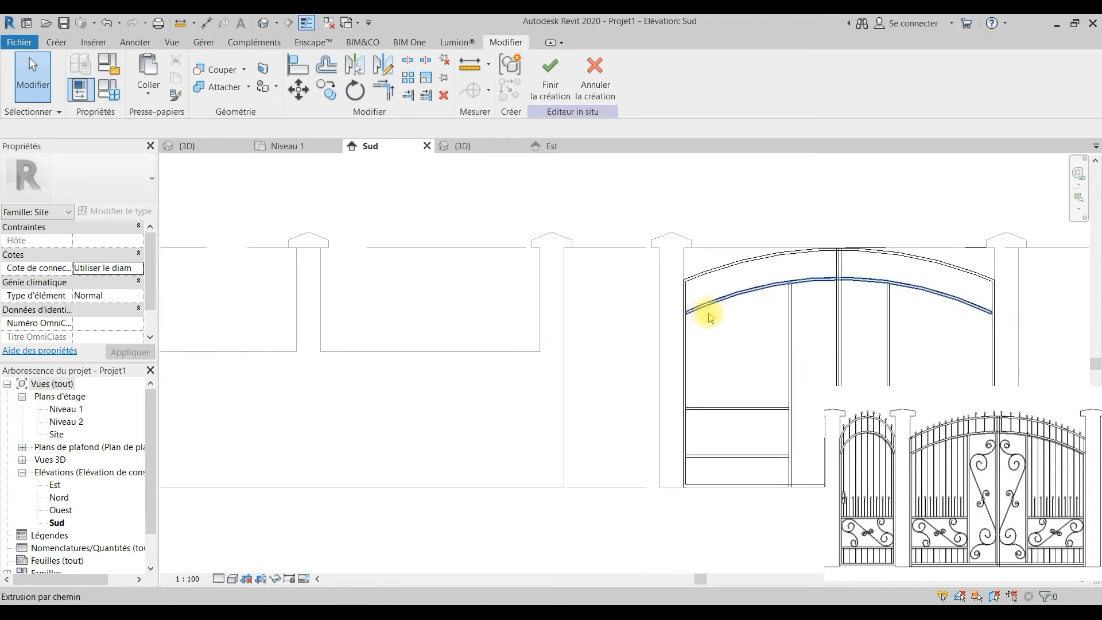
{"action": "middle_click_drag", "start_coordinate": [710, 312], "coordinate": [827, 319]}
{"action": "scroll", "coordinate": [785, 347], "scroll_direction": "down", "scroll_amount": 2}
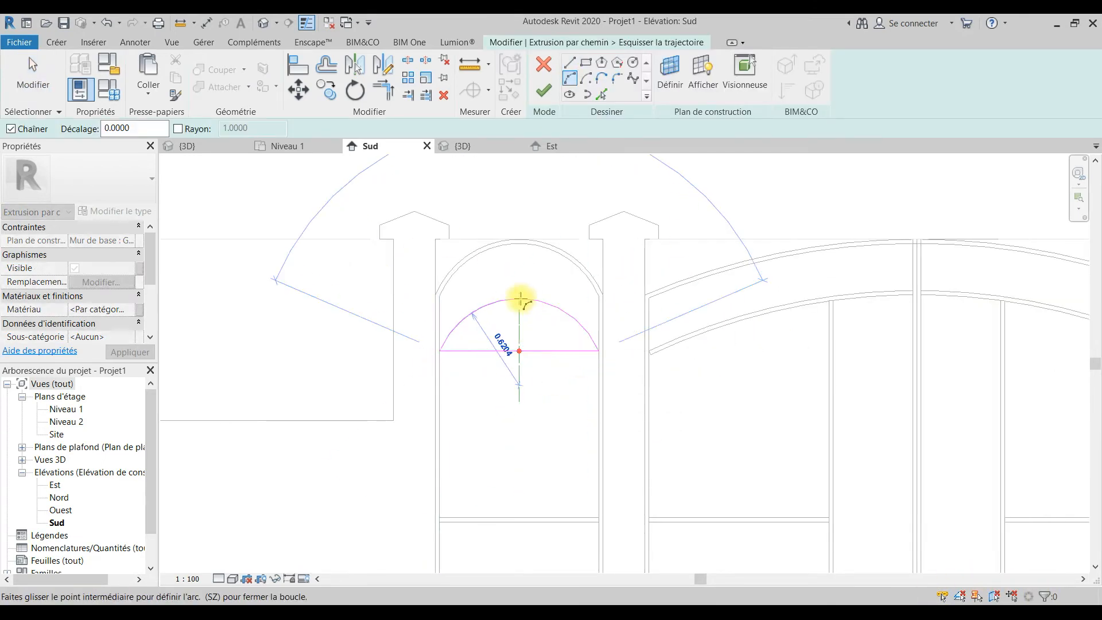
Step: Sketch an arc path below the small gate's arched top and draw its 0.03 m square profile at the path's reference point
{"action": "left_click", "coordinate": [520, 298]}
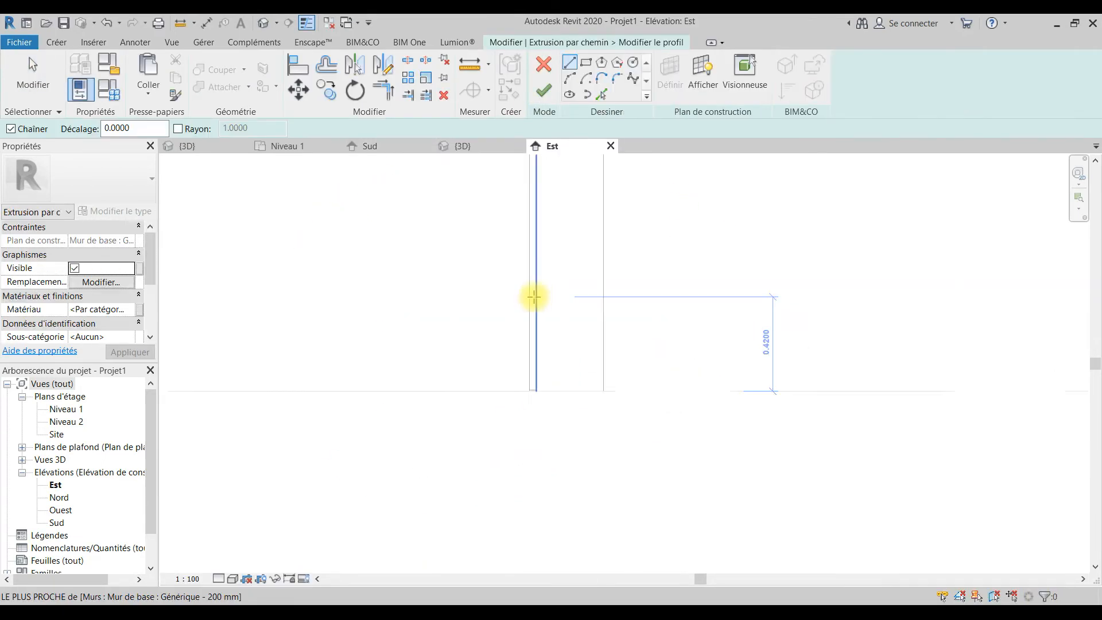
{"action": "left_click", "coordinate": [504, 435]}
{"action": "left_click", "coordinate": [601, 531]}
{"action": "left_click", "coordinate": [298, 90]}
{"action": "left_click", "coordinate": [503, 435]}
{"action": "left_click", "coordinate": [503, 459]}
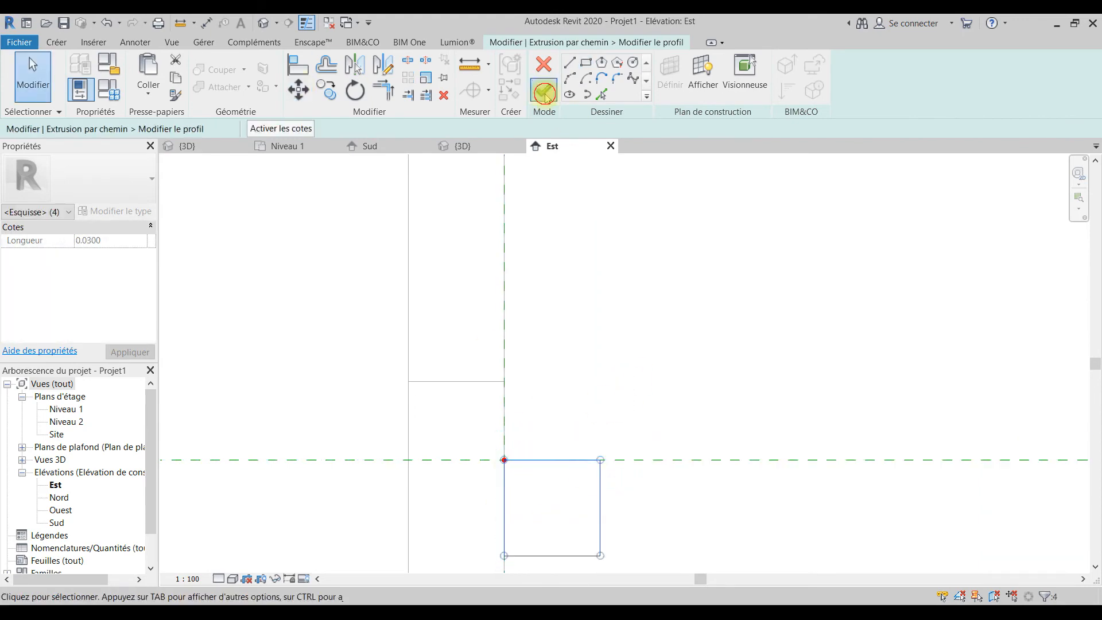
{"action": "left_click", "coordinate": [543, 90]}
Step: Return to the Sud elevation, edit the small gate's inner arch path and complete its sweep
{"action": "left_click", "coordinate": [369, 146]}
{"action": "scroll", "coordinate": [516, 327], "scroll_direction": "up", "scroll_amount": 5}
{"action": "left_click", "coordinate": [648, 78]}
{"action": "left_click", "coordinate": [752, 69]}
{"action": "left_click", "coordinate": [544, 90]}
{"action": "left_click", "coordinate": [543, 90]}
{"action": "scroll", "coordinate": [532, 299], "scroll_direction": "down", "scroll_amount": 4}
{"action": "scroll", "coordinate": [576, 369], "scroll_direction": "down", "scroll_amount": 1}
{"action": "middle_click_drag", "start_coordinate": [575, 369], "coordinate": [834, 421]}
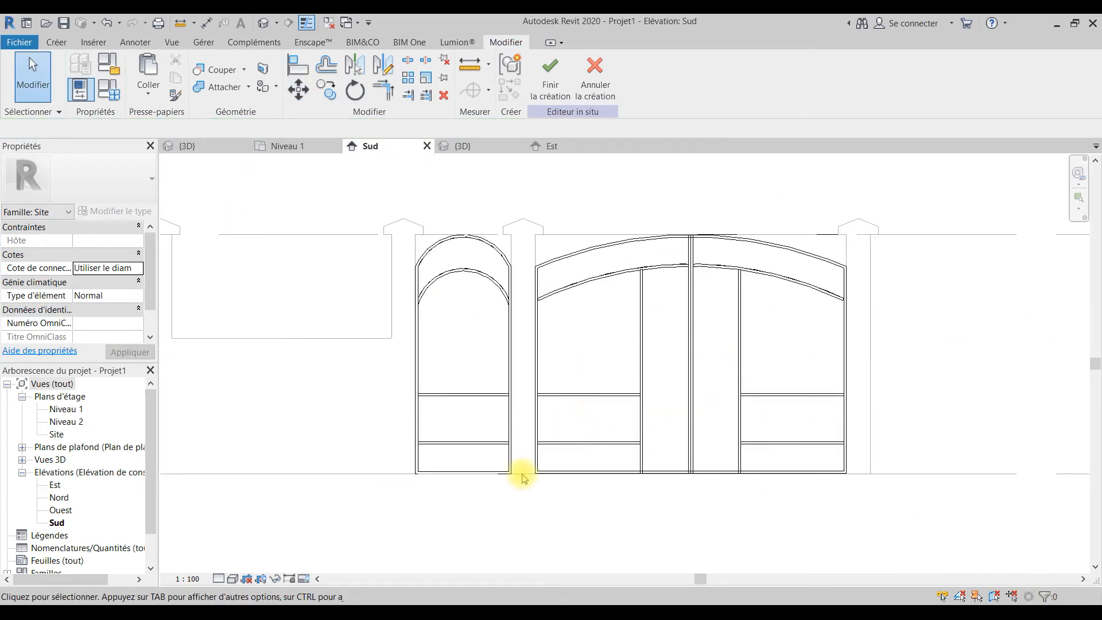
Step: Raise the bottom segment of the small gate's frame sweep path slightly above the ground line
{"action": "scroll", "coordinate": [455, 472], "scroll_direction": "up", "scroll_amount": 3}
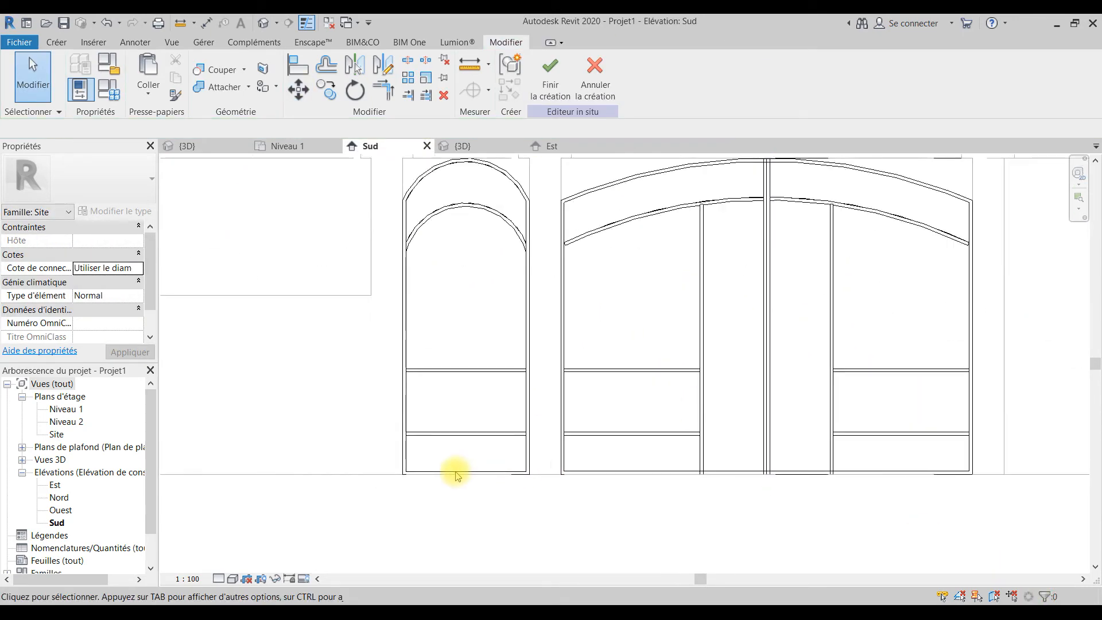
{"action": "scroll", "coordinate": [506, 483], "scroll_direction": "up", "scroll_amount": 3}
{"action": "key", "text": "Escape"}
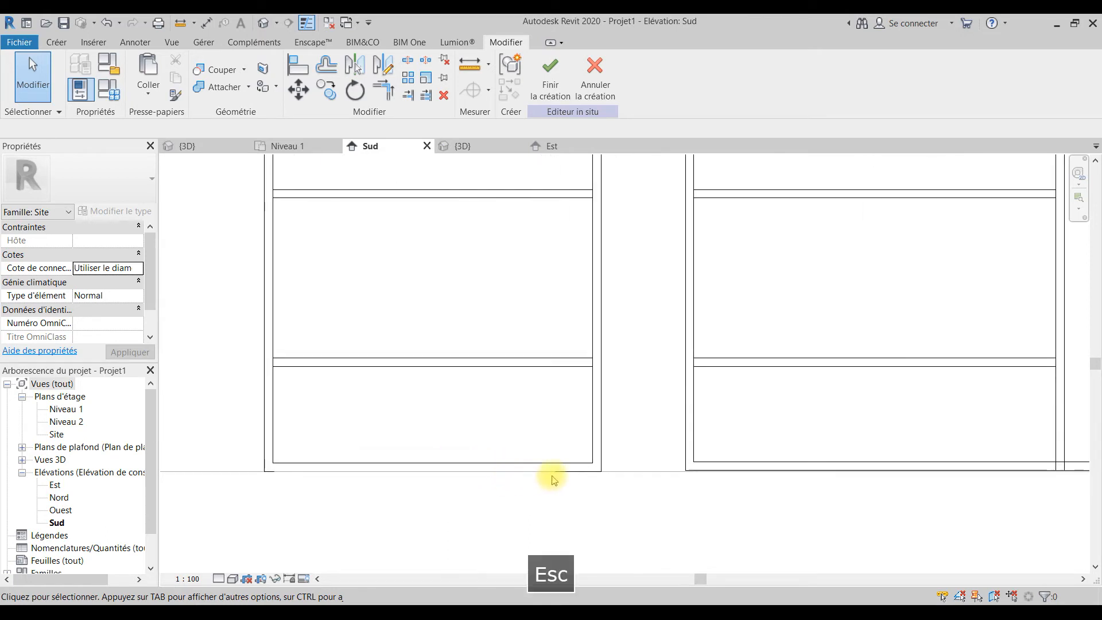
{"action": "left_click", "coordinate": [574, 466]}
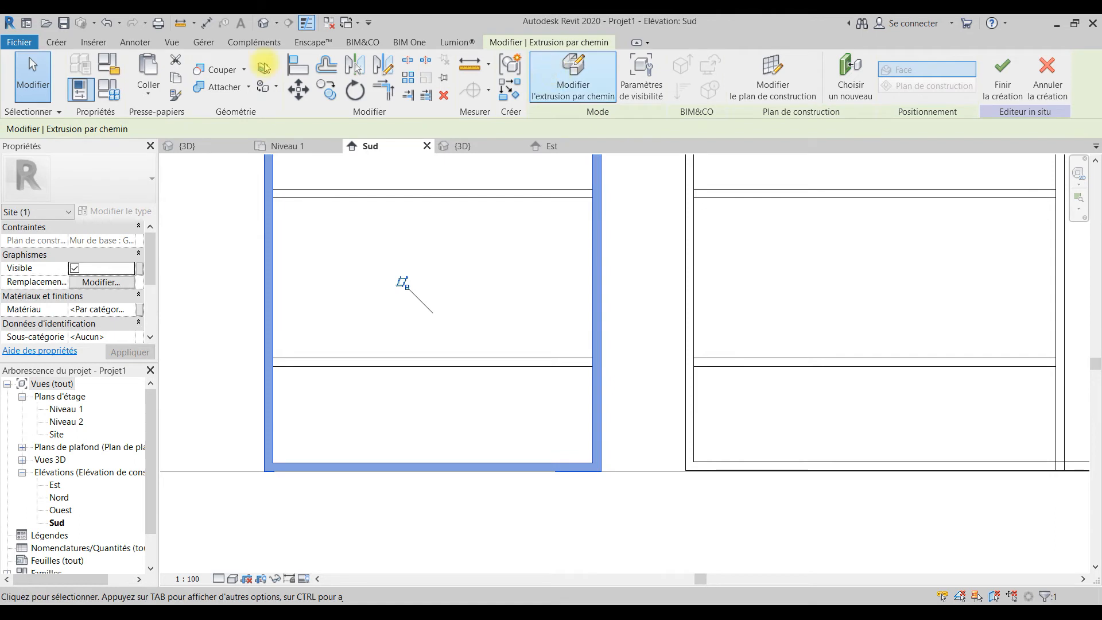
{"action": "left_click", "coordinate": [544, 85]}
{"action": "left_click", "coordinate": [796, 66]}
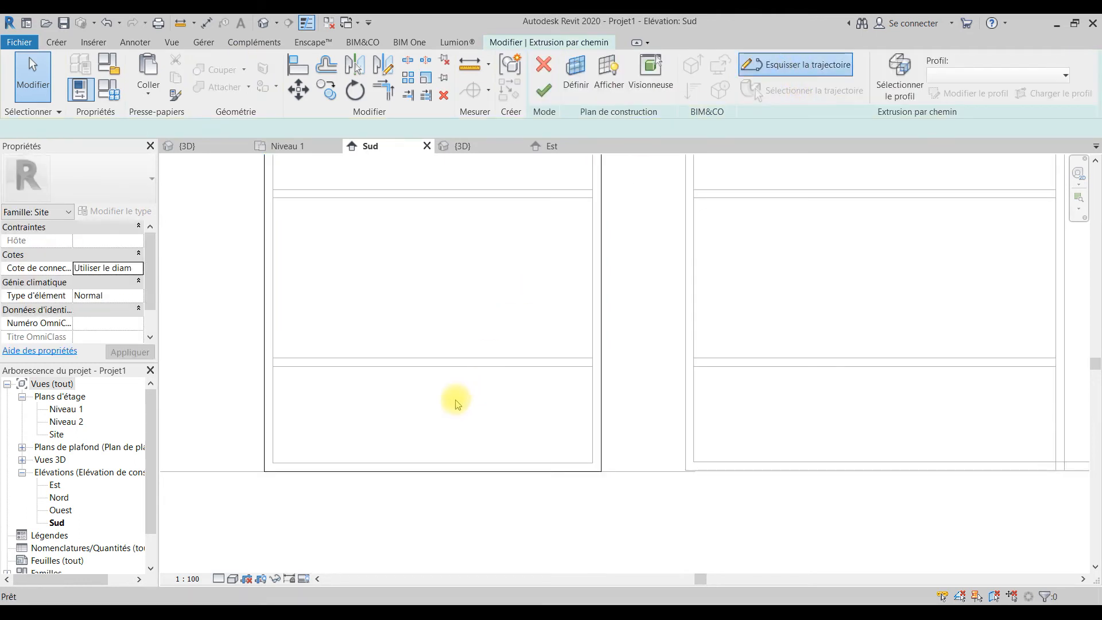
{"action": "mouse_move", "coordinate": [429, 471]}
{"action": "left_mouse_down"}
{"action": "mouse_move", "coordinate": [430, 450]}
{"action": "mouse_move", "coordinate": [431, 462]}
{"action": "left_mouse_up"}
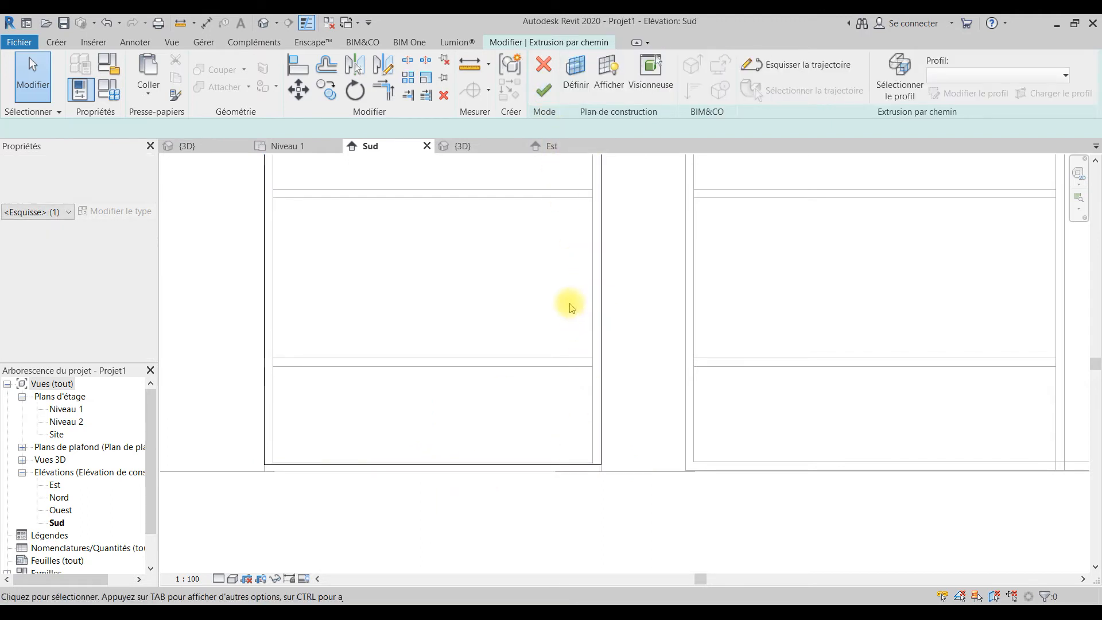
{"action": "left_click", "coordinate": [542, 91]}
Step: Raise the bottom segment of the double gate's frame sweep path to 0.02 m above the ground line
{"action": "scroll", "coordinate": [630, 419], "scroll_direction": "down", "scroll_amount": 5}
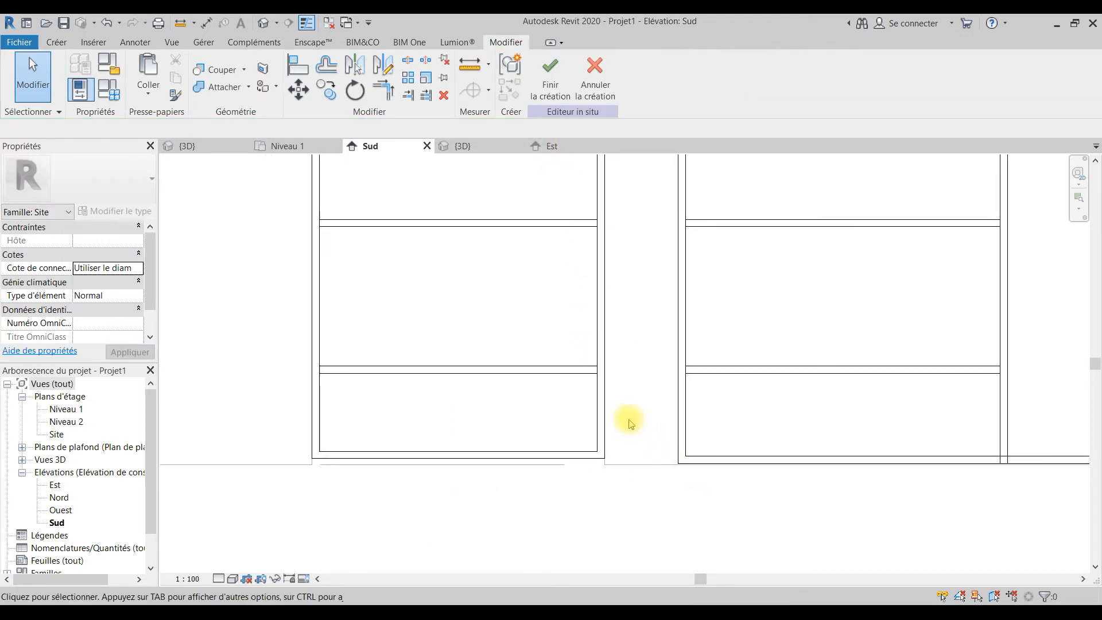
{"action": "scroll", "coordinate": [656, 455], "scroll_direction": "up", "scroll_amount": 3}
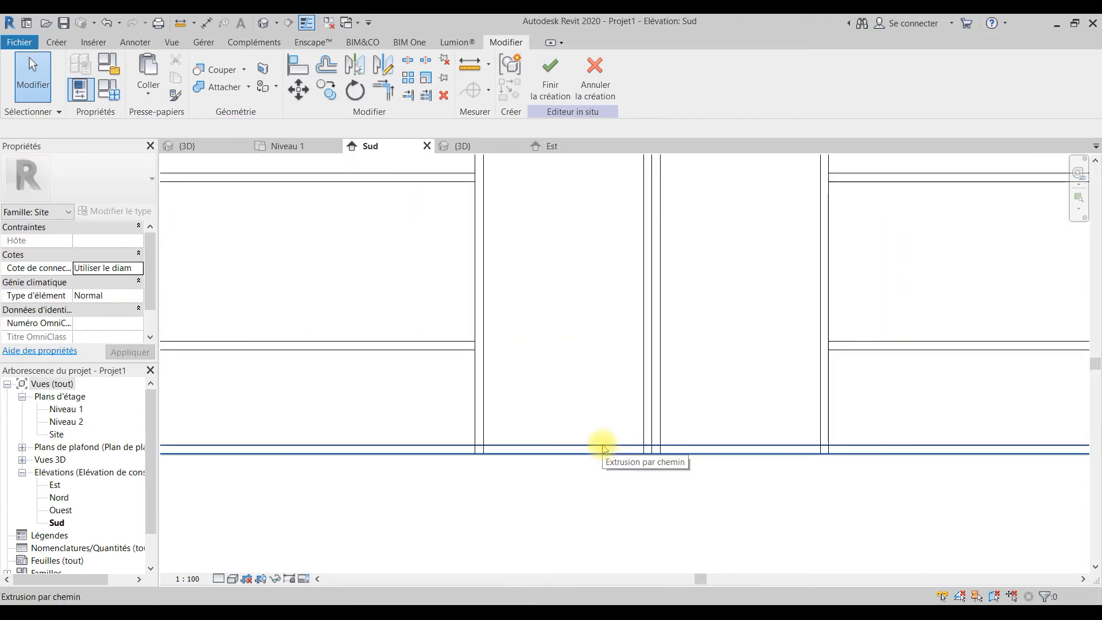
{"action": "left_click", "coordinate": [545, 86]}
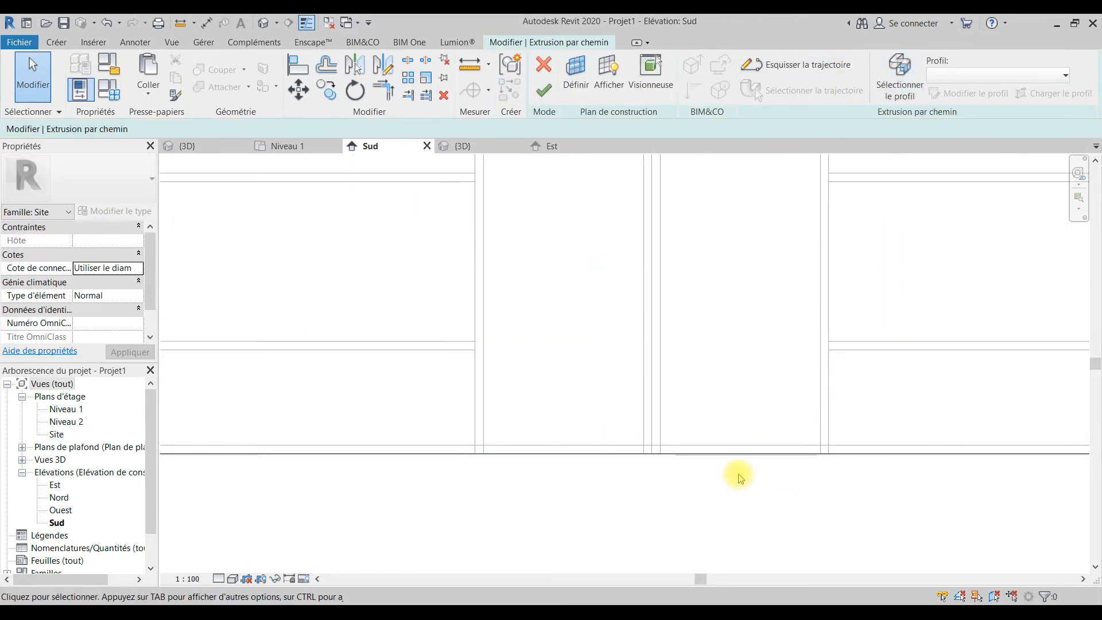
{"action": "left_click", "coordinate": [775, 72]}
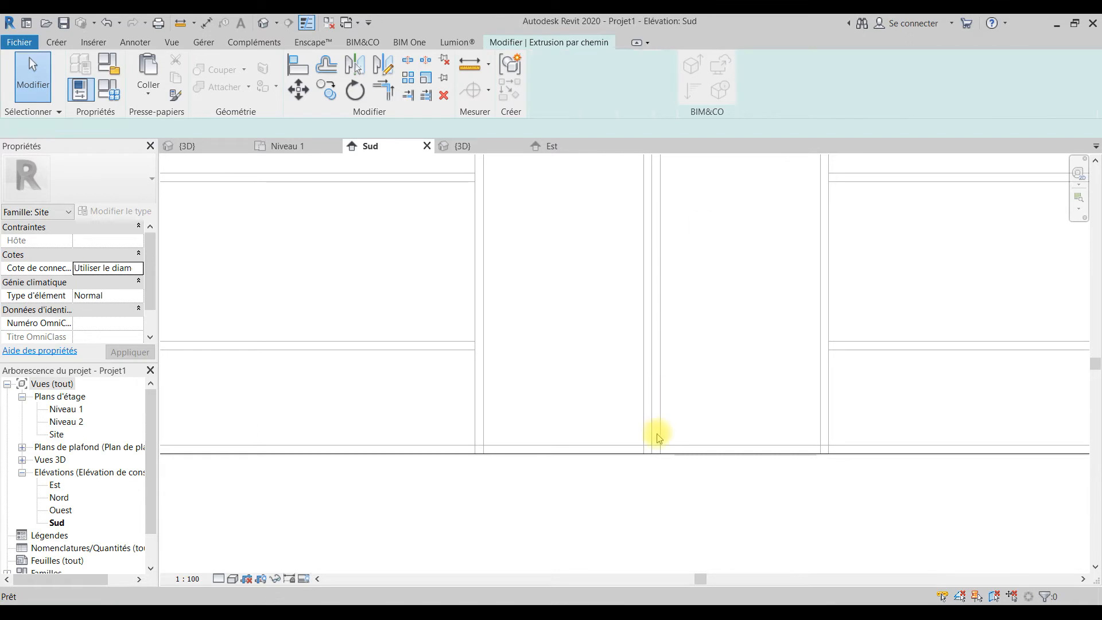
{"action": "mouse_move", "coordinate": [659, 455]}
{"action": "left_mouse_down"}
{"action": "mouse_move", "coordinate": [669, 423]}
{"action": "mouse_move", "coordinate": [672, 450]}
{"action": "left_mouse_up"}
{"action": "scroll", "coordinate": [671, 449], "scroll_direction": "down", "scroll_amount": 2}
{"action": "scroll", "coordinate": [973, 459], "scroll_direction": "up", "scroll_amount": 2}
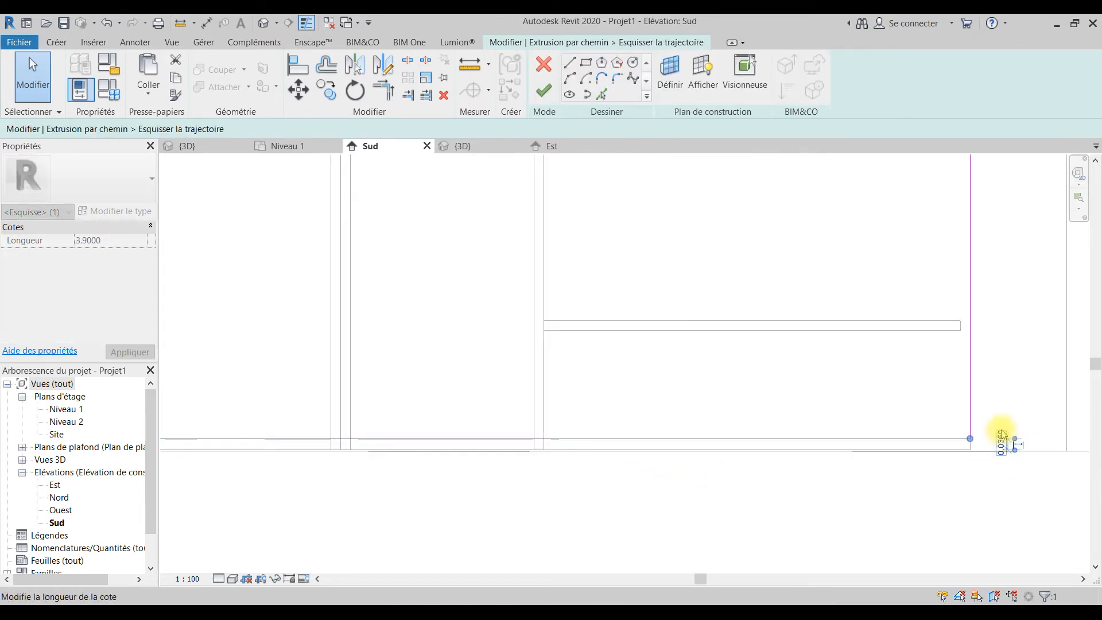
{"action": "left_click", "coordinate": [1001, 439]}
{"action": "type", "text": "0.02"}
{"action": "key", "text": "Return"}
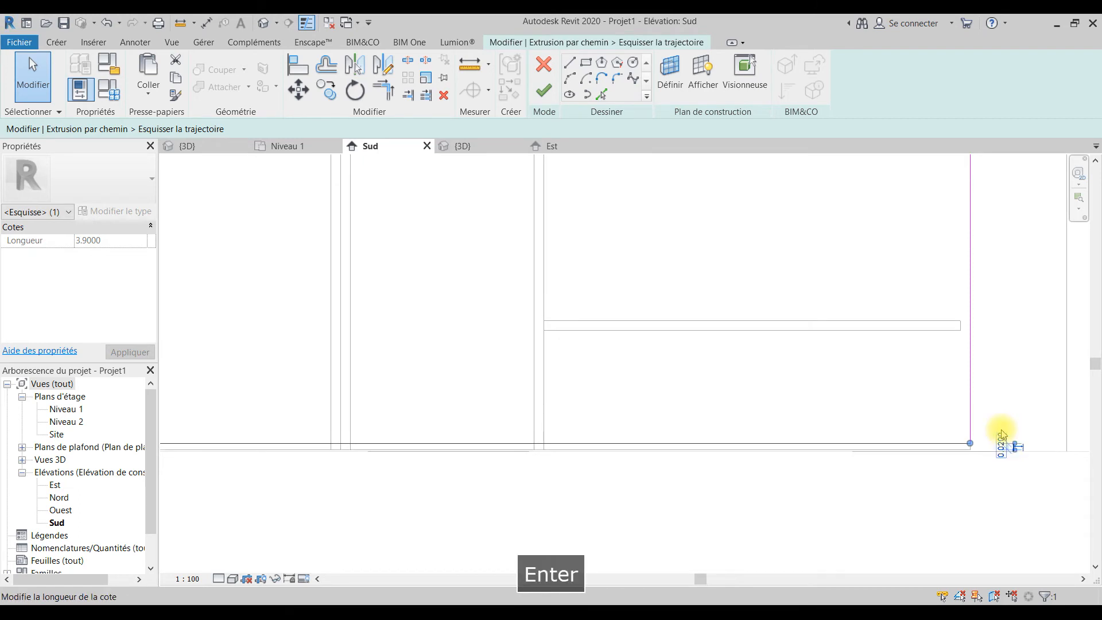
{"action": "left_click", "coordinate": [543, 90]}
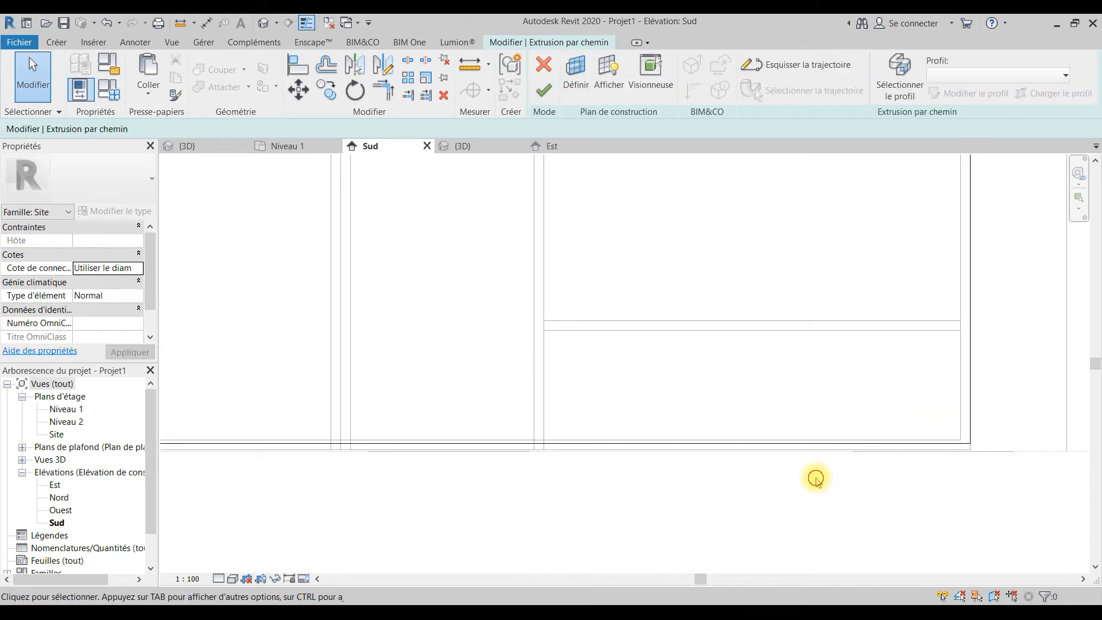
{"action": "left_click", "coordinate": [544, 90]}
Step: Shorten the sweep path of the double gate's left intermediate vertical bar so it ends on the upper edge of the frame's bottom rail
{"action": "scroll", "coordinate": [705, 367], "scroll_direction": "down", "scroll_amount": 2}
{"action": "middle_click_drag", "start_coordinate": [706, 368], "coordinate": [776, 478]}
{"action": "scroll", "coordinate": [775, 478], "scroll_direction": "down", "scroll_amount": 2}
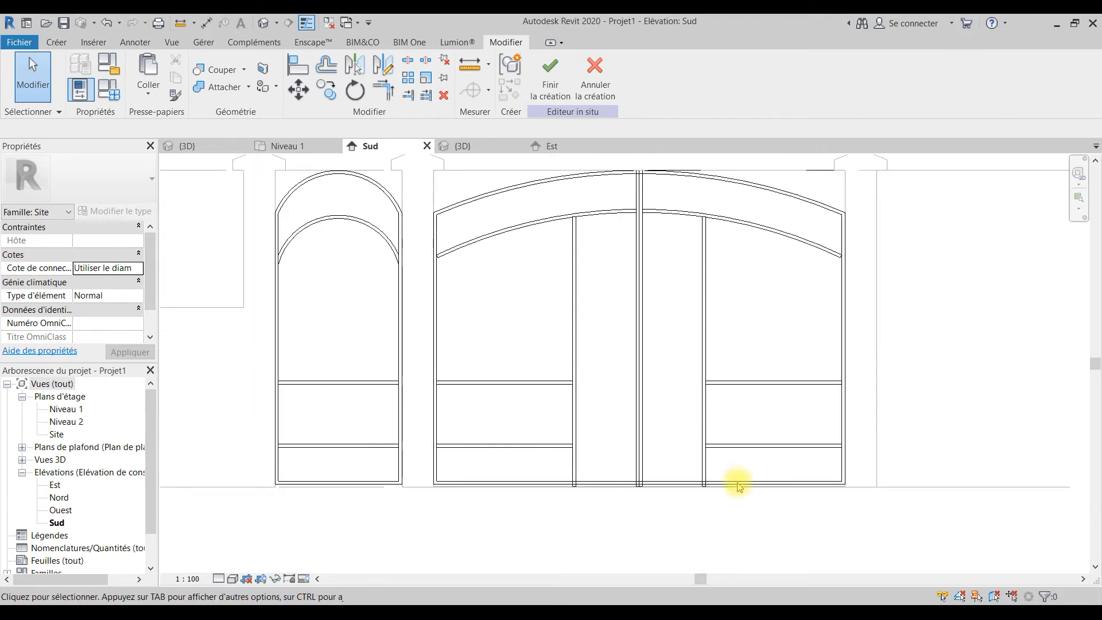
{"action": "scroll", "coordinate": [607, 487], "scroll_direction": "up", "scroll_amount": 3}
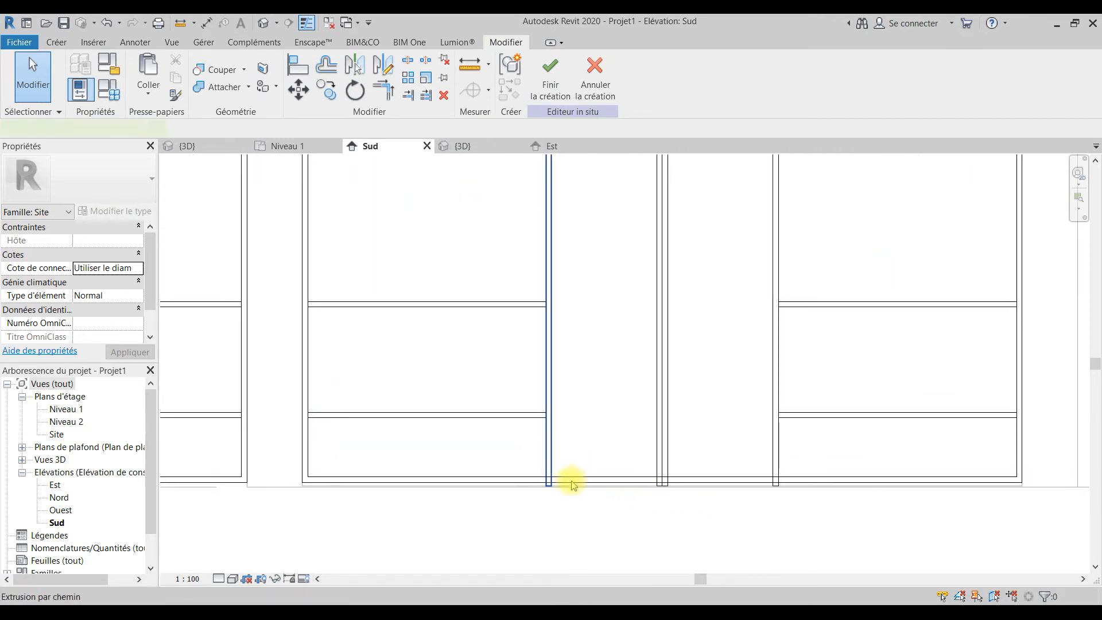
{"action": "left_click", "coordinate": [572, 484]}
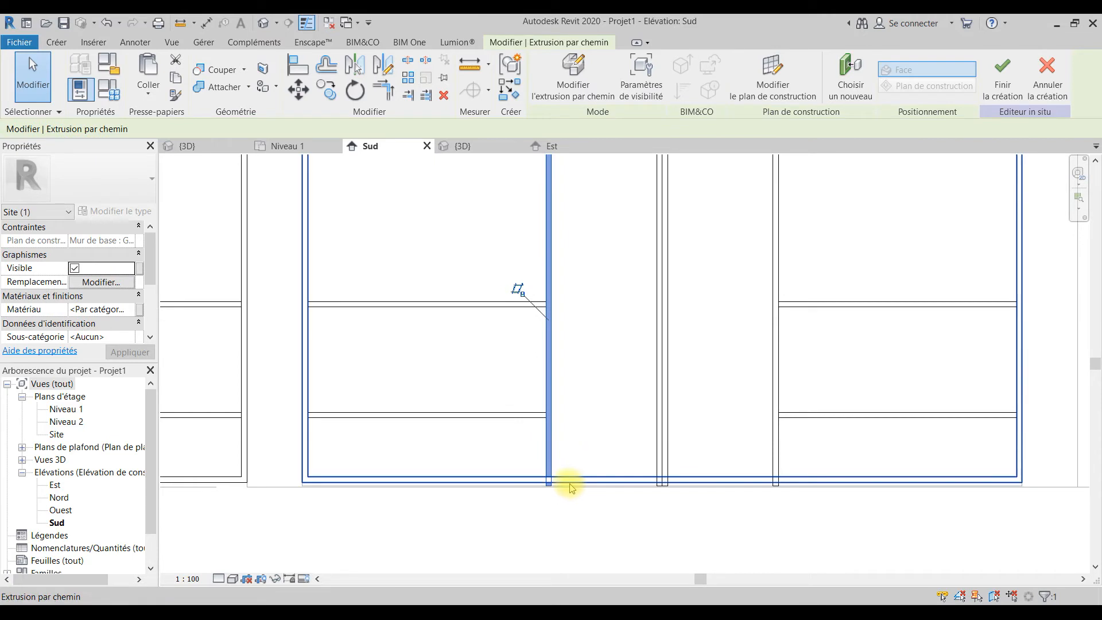
{"action": "scroll", "coordinate": [565, 487], "scroll_direction": "up", "scroll_amount": 2}
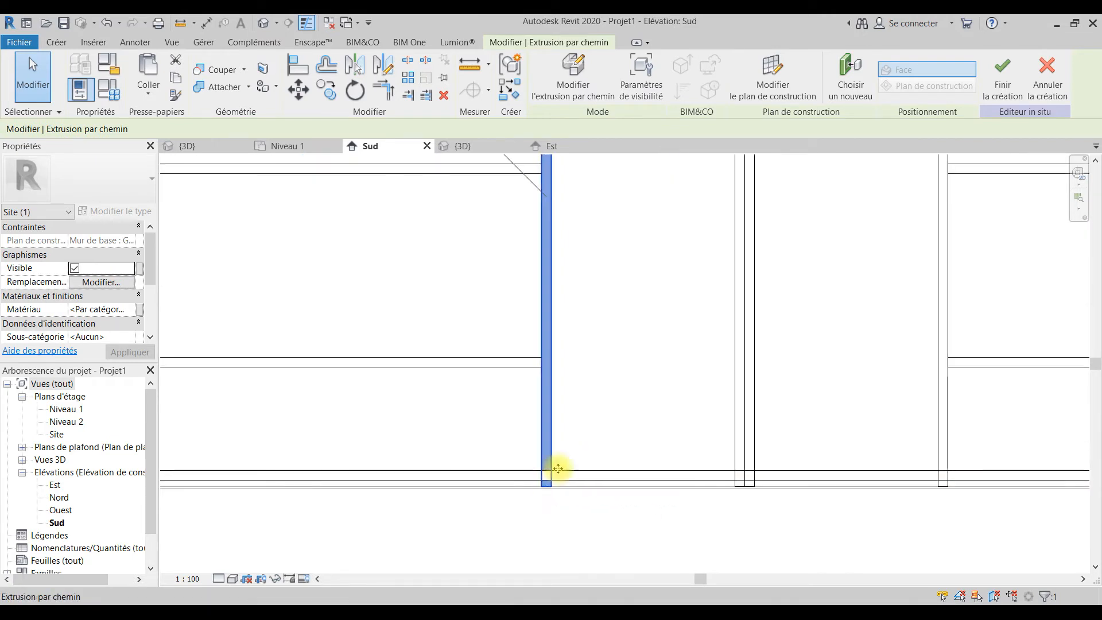
{"action": "left_click", "coordinate": [573, 75]}
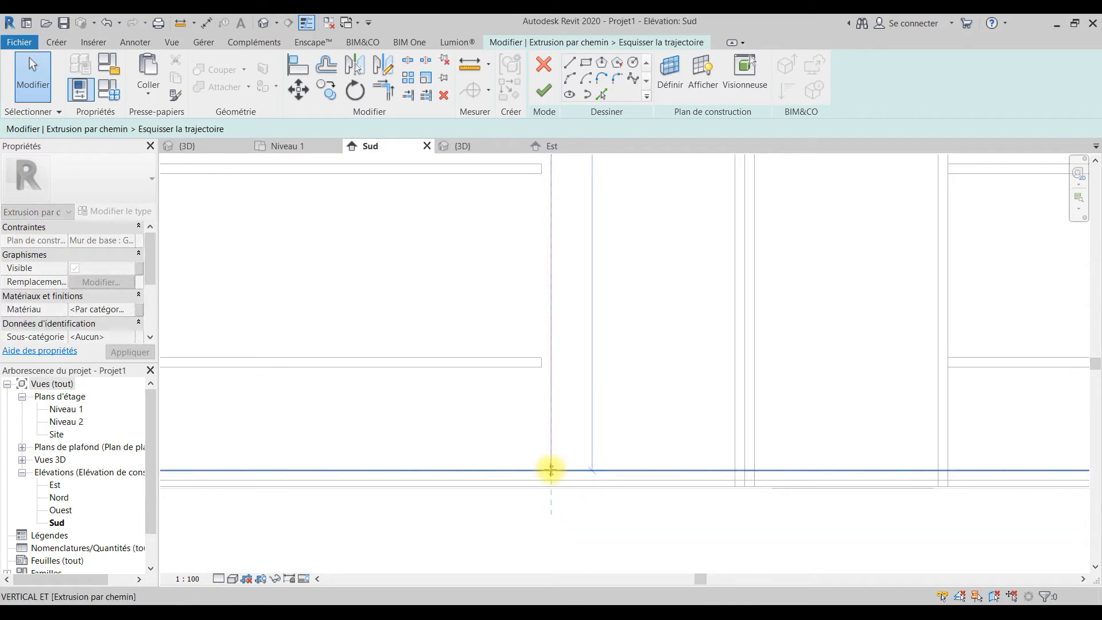
{"action": "left_click", "coordinate": [543, 90]}
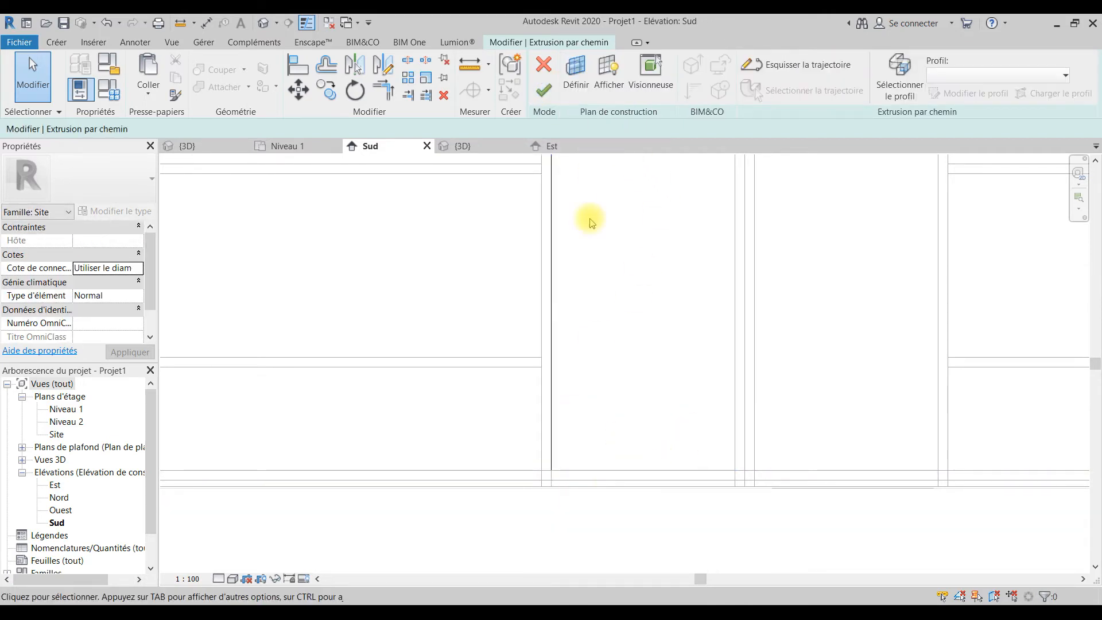
{"action": "left_click", "coordinate": [544, 90]}
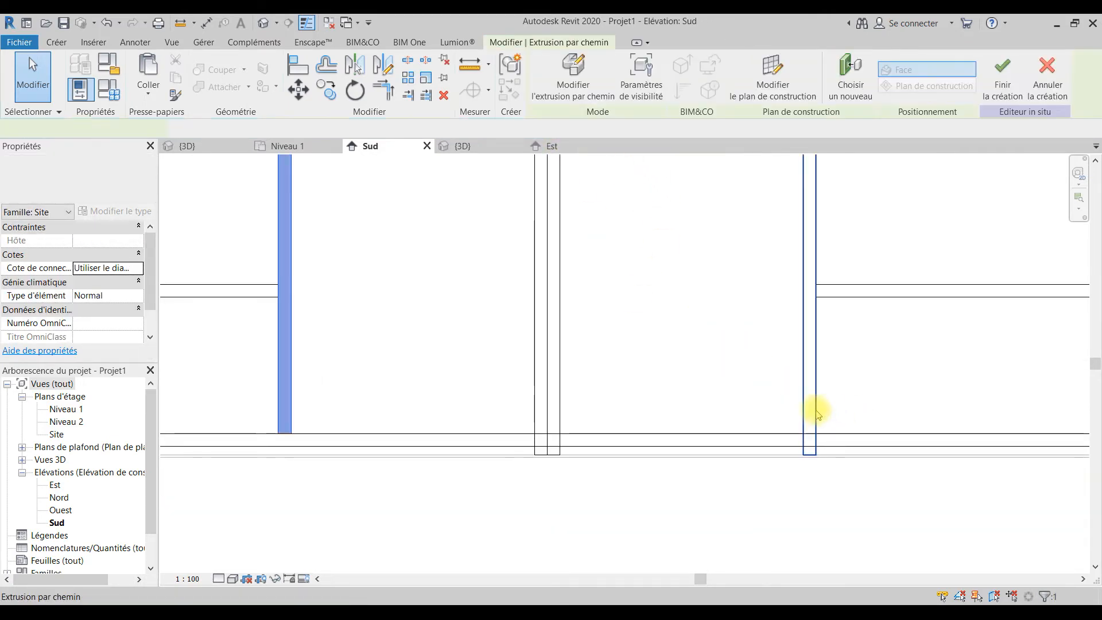
Step: Shorten the sweep path of the double gate's right intermediate vertical bar to the upper edge of the bottom rail and complete the sweep
{"action": "left_click", "coordinate": [572, 72]}
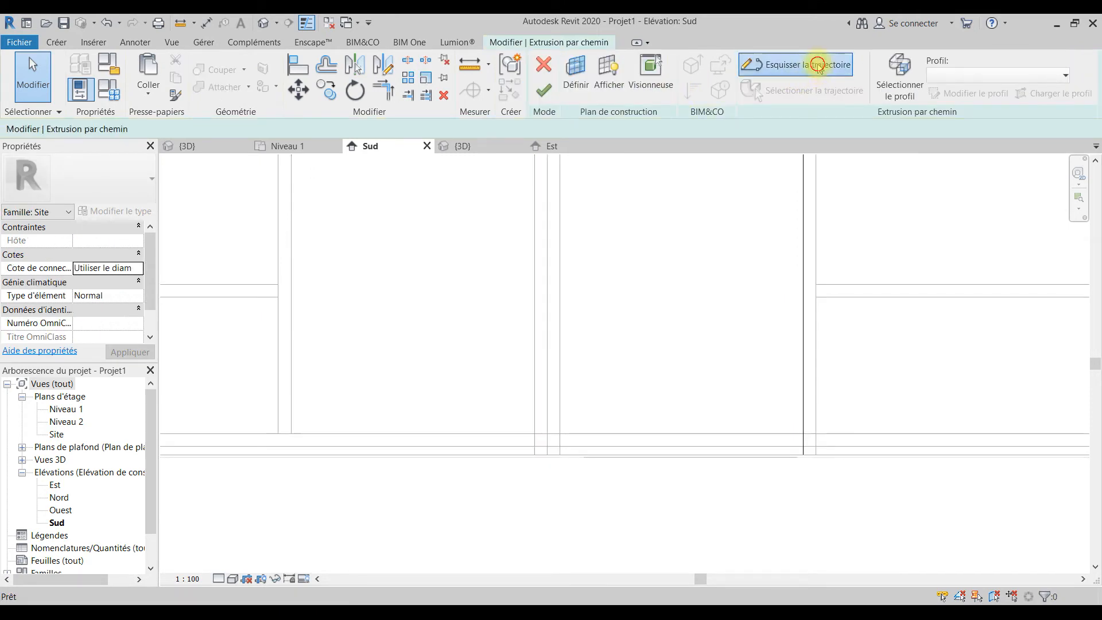
{"action": "left_click", "coordinate": [806, 435]}
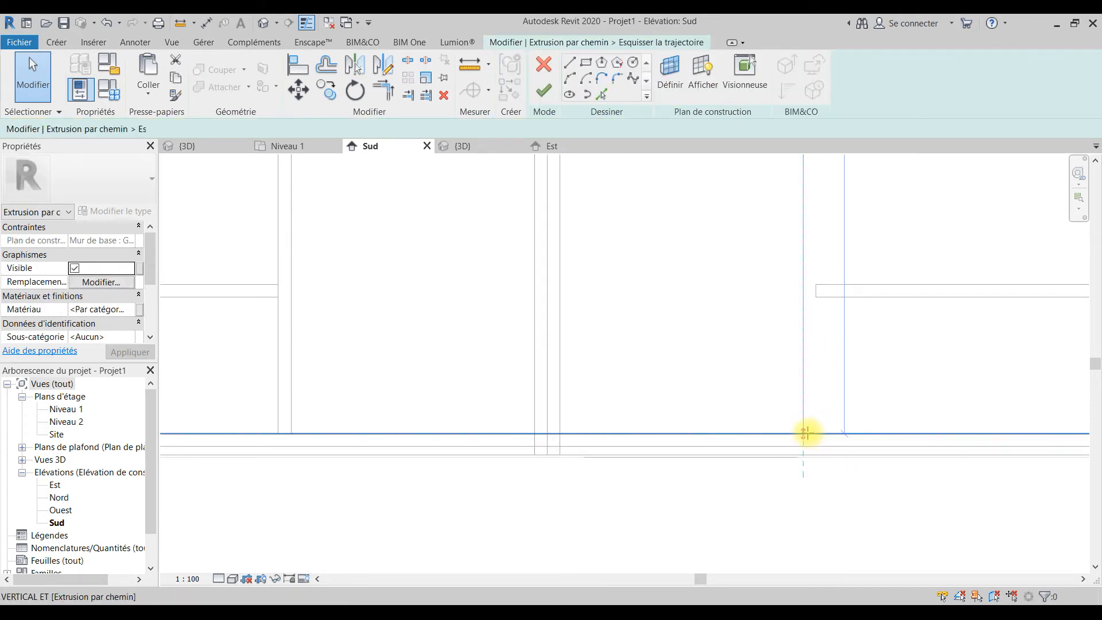
{"action": "scroll", "coordinate": [806, 430], "scroll_direction": "down", "scroll_amount": 3}
{"action": "scroll", "coordinate": [574, 385], "scroll_direction": "down", "scroll_amount": 2}
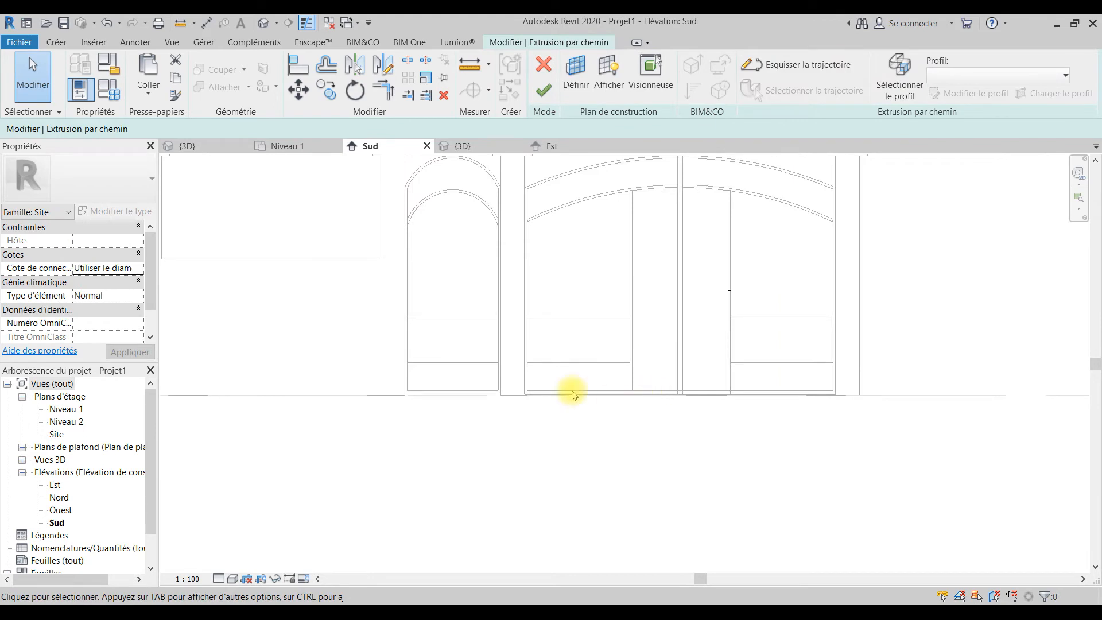
{"action": "scroll", "coordinate": [519, 387], "scroll_direction": "up", "scroll_amount": 4}
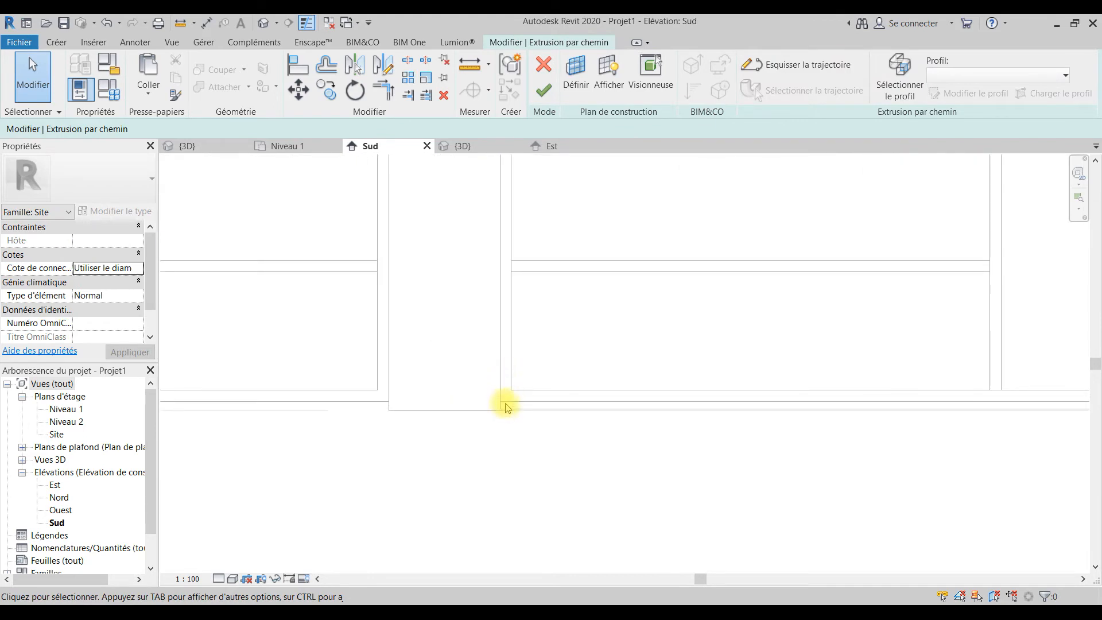
{"action": "scroll", "coordinate": [505, 387], "scroll_direction": "down", "scroll_amount": 2}
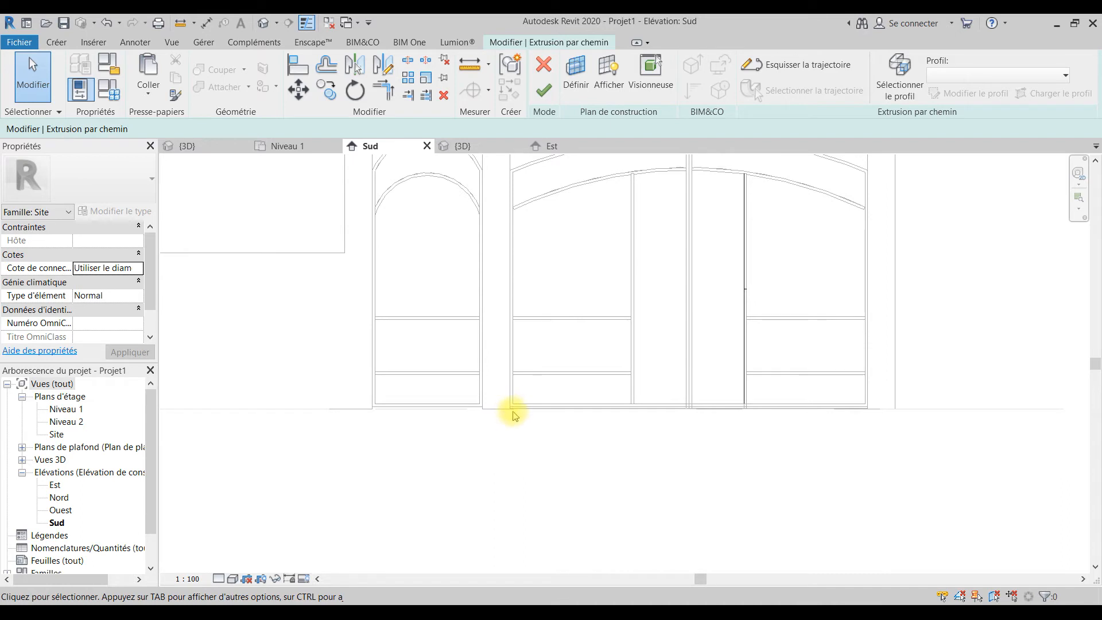
{"action": "scroll", "coordinate": [508, 459], "scroll_direction": "down", "scroll_amount": 3}
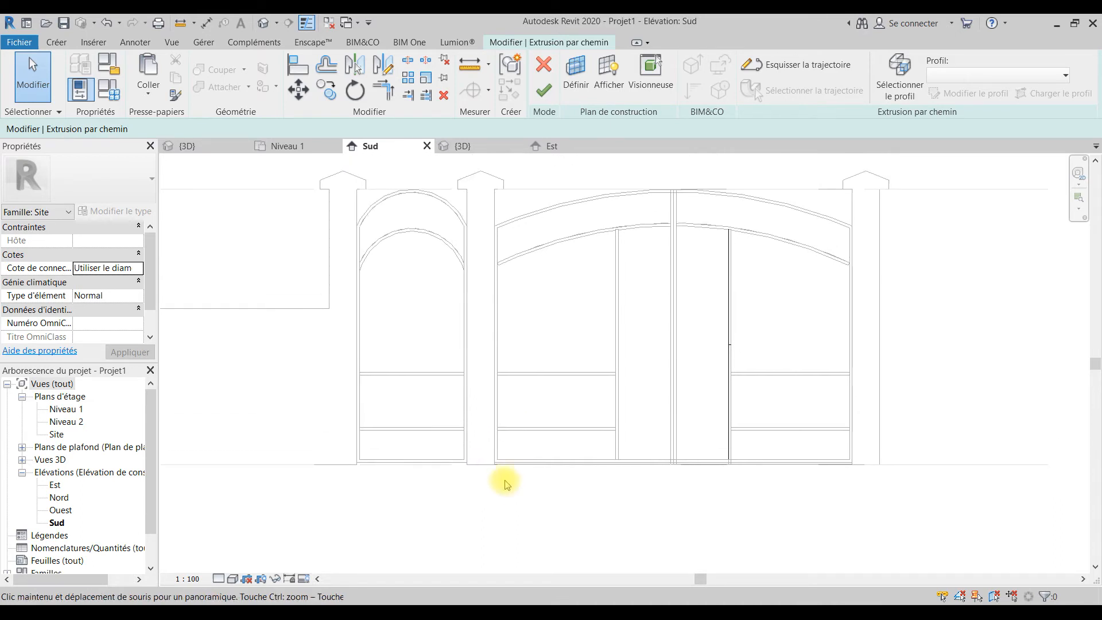
{"action": "scroll", "coordinate": [622, 457], "scroll_direction": "up", "scroll_amount": 4}
{"action": "left_click", "coordinate": [543, 90]}
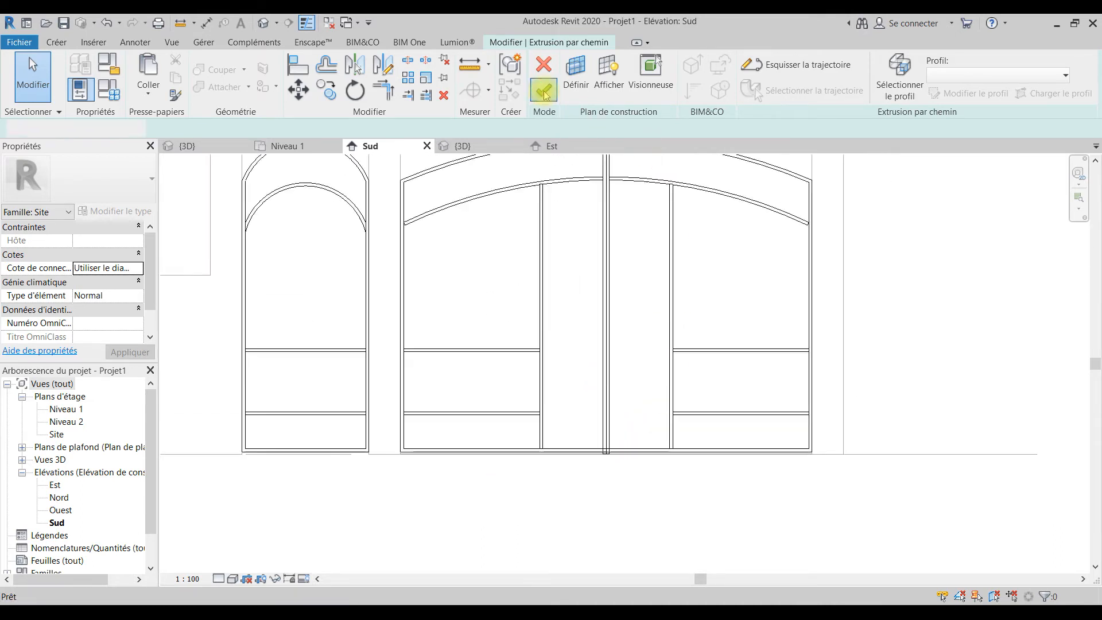
Step: Finish the in-place gate model and dismiss the save reminder without saving
{"action": "scroll", "coordinate": [669, 298], "scroll_direction": "down", "scroll_amount": 3}
{"action": "middle_click_drag", "start_coordinate": [533, 319], "coordinate": [790, 410]}
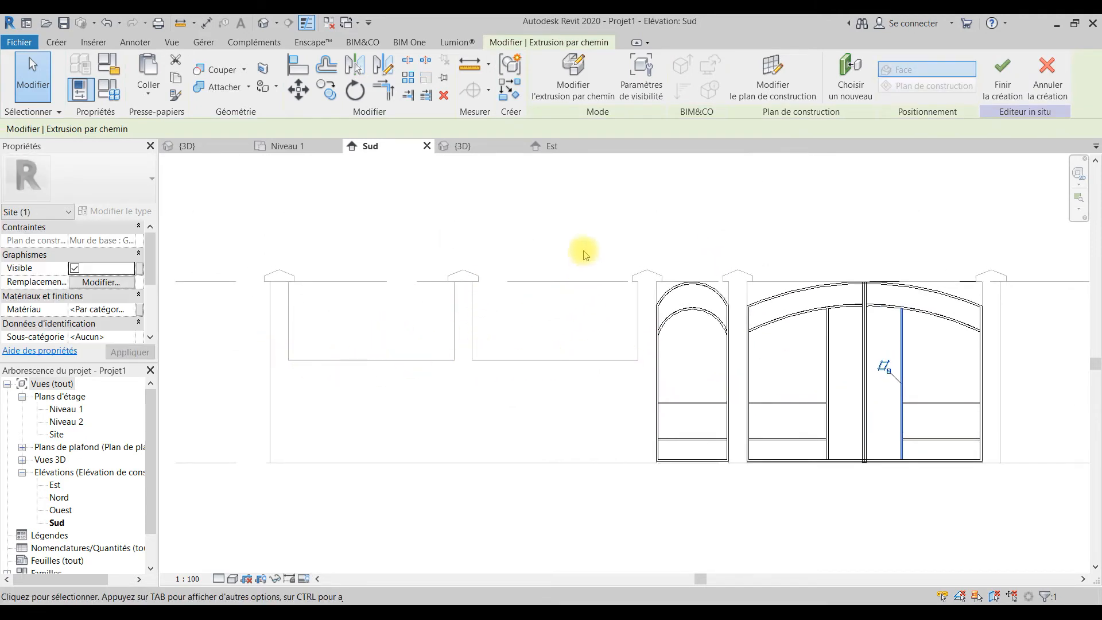
{"action": "key", "text": "Escape"}
{"action": "left_click", "coordinate": [544, 75]}
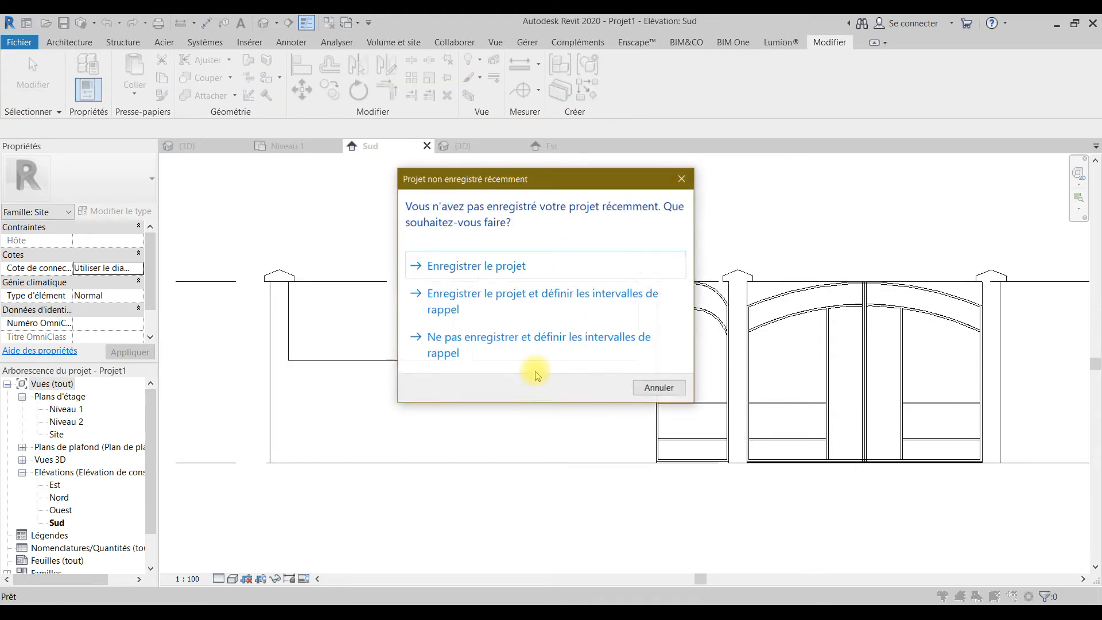
{"action": "left_click", "coordinate": [682, 175]}
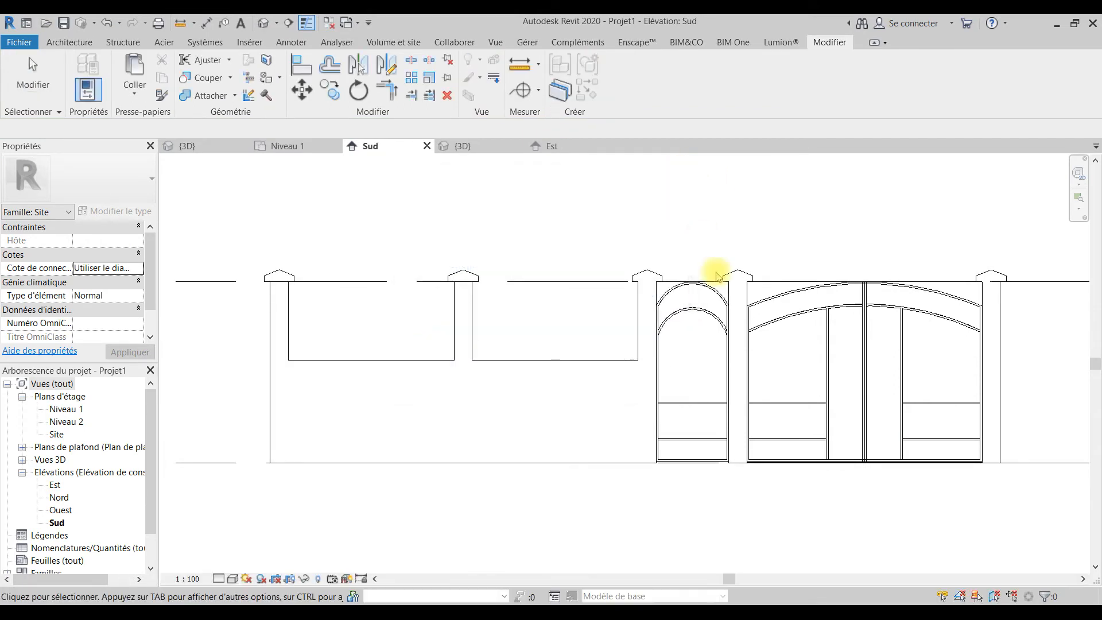
Step: Edit the fence wall's profile and draw a 0.3 m vertical line down from the midpoint of the left opening's bottom edge
{"action": "left_click", "coordinate": [501, 347]}
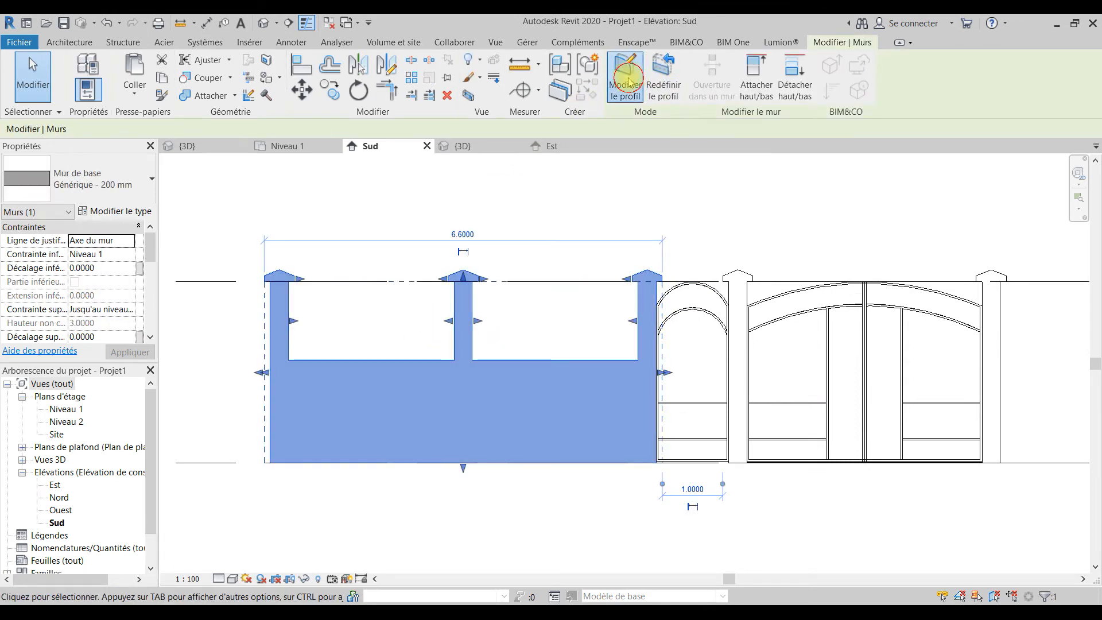
{"action": "left_click", "coordinate": [627, 81]}
{"action": "left_click", "coordinate": [329, 360]}
{"action": "scroll", "coordinate": [388, 360], "scroll_direction": "up", "scroll_amount": 2}
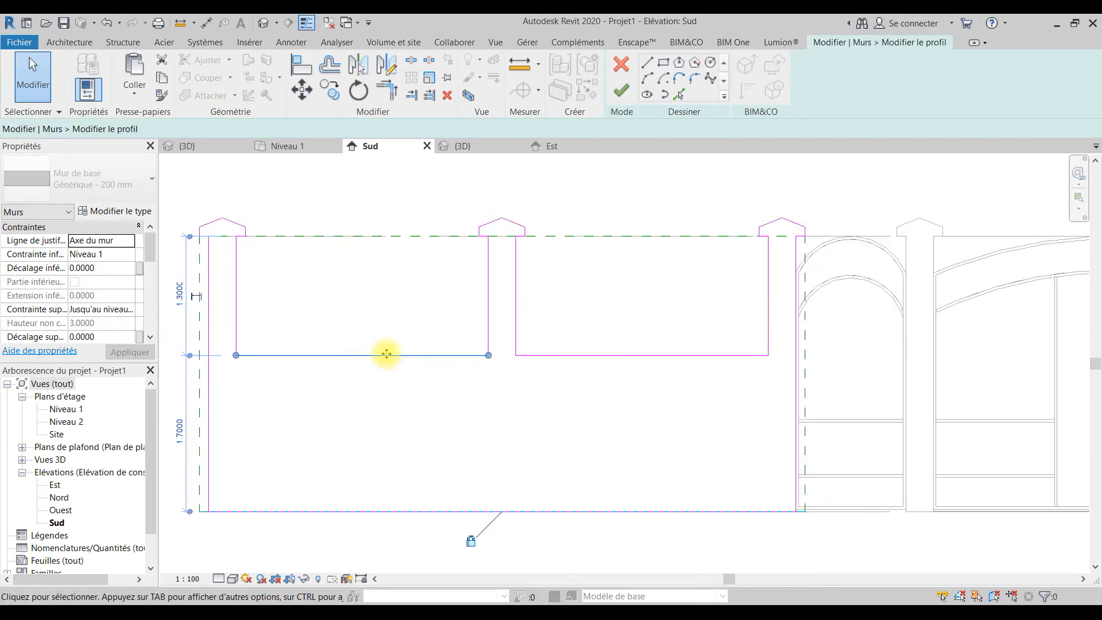
{"action": "key", "text": "l"}
{"action": "key", "text": "i"}
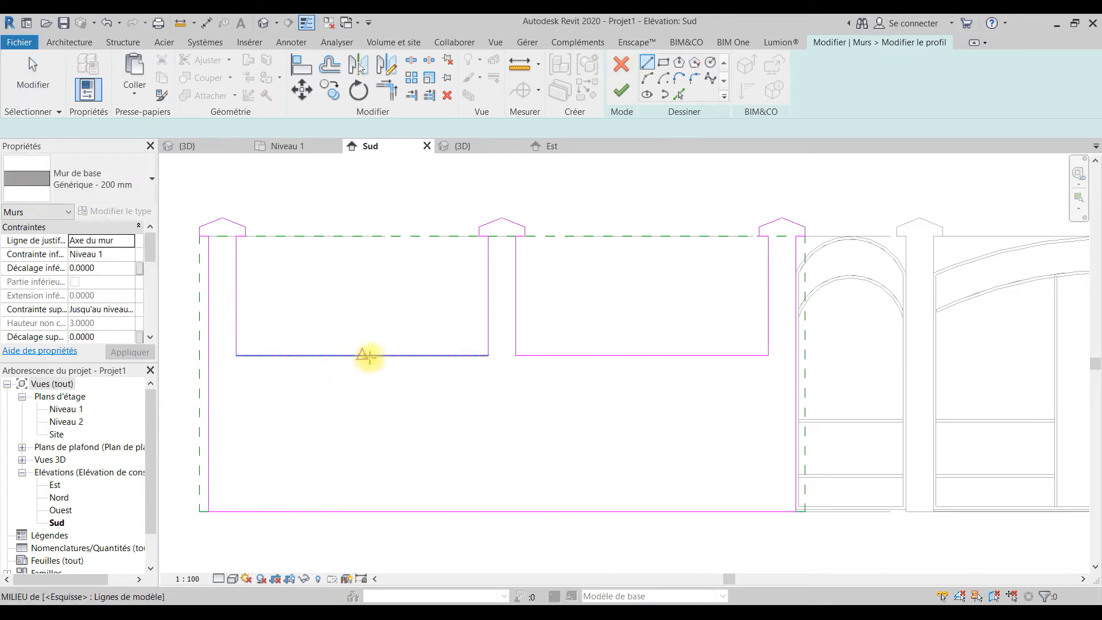
{"action": "left_click", "coordinate": [362, 355]}
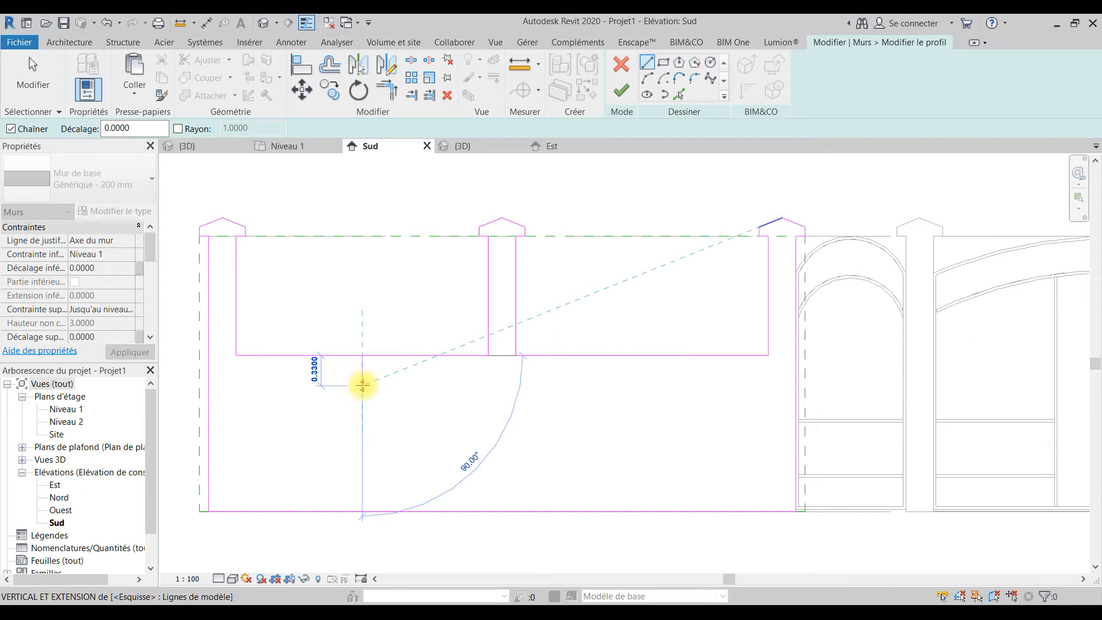
{"action": "type", "text": "0.3"}
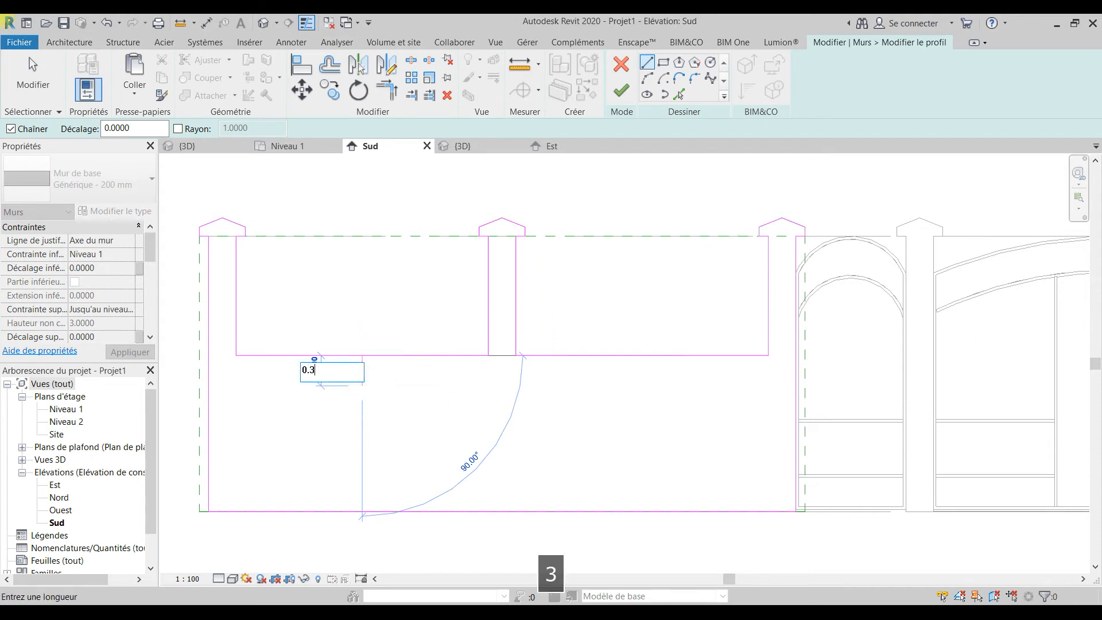
{"action": "key", "text": "Return"}
{"action": "key", "text": "Escape"}
{"action": "key", "text": "Escape"}
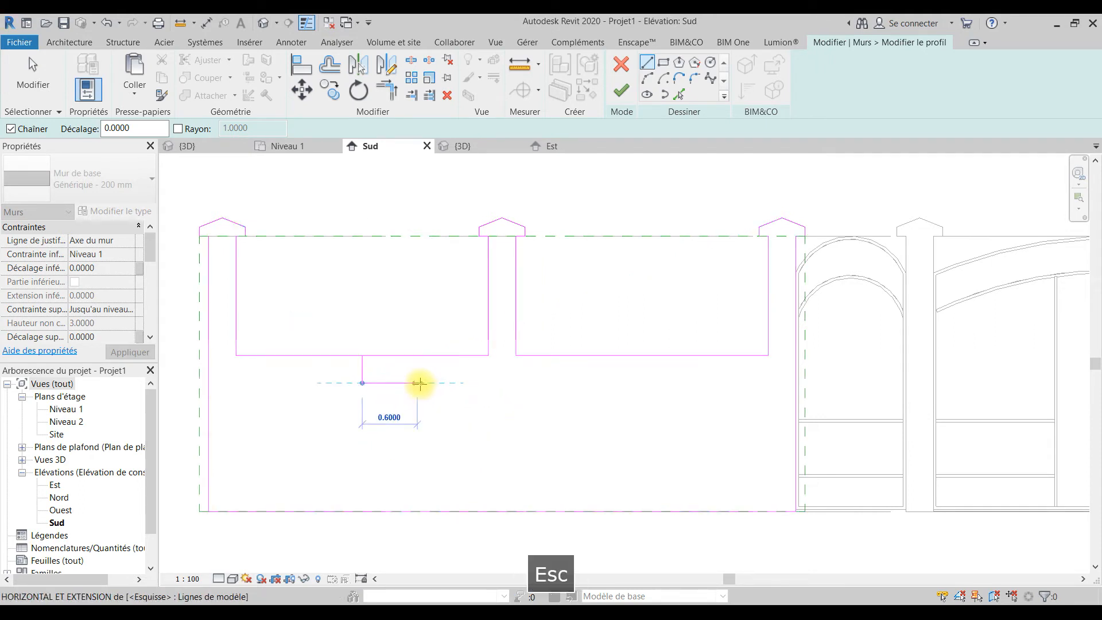
Step: Cut the left opening's bottom edge back to its midpoint and close the lowered left half with a horizontal and a vertical line
{"action": "left_click", "coordinate": [342, 355]}
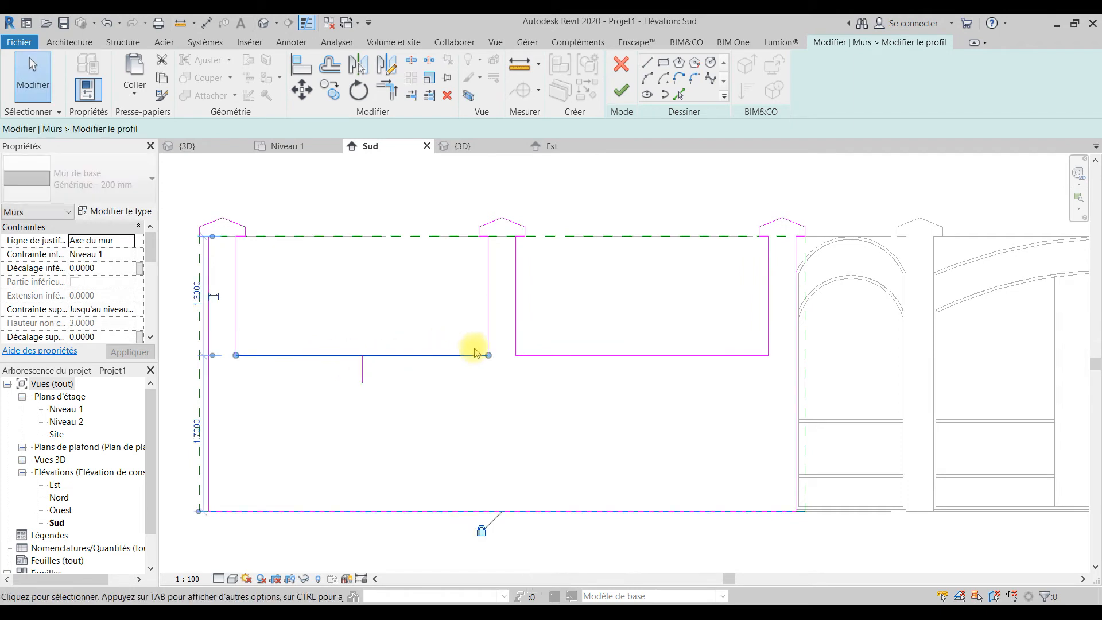
{"action": "left_click_drag", "start_coordinate": [235, 355], "coordinate": [362, 356]}
{"action": "key", "text": "Escape"}
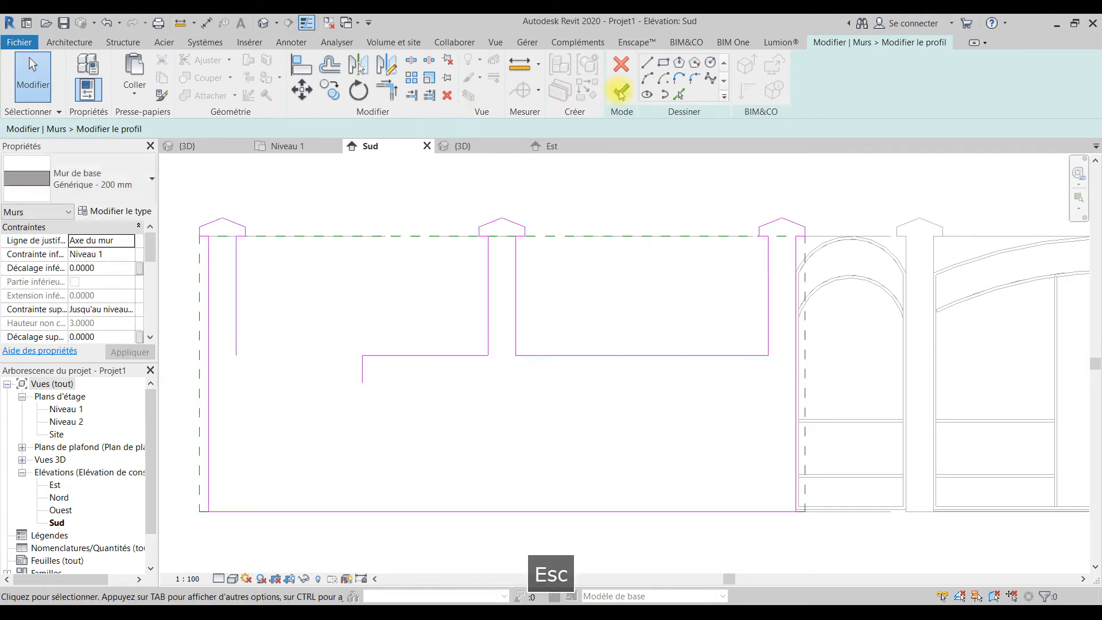
{"action": "left_click", "coordinate": [647, 63]}
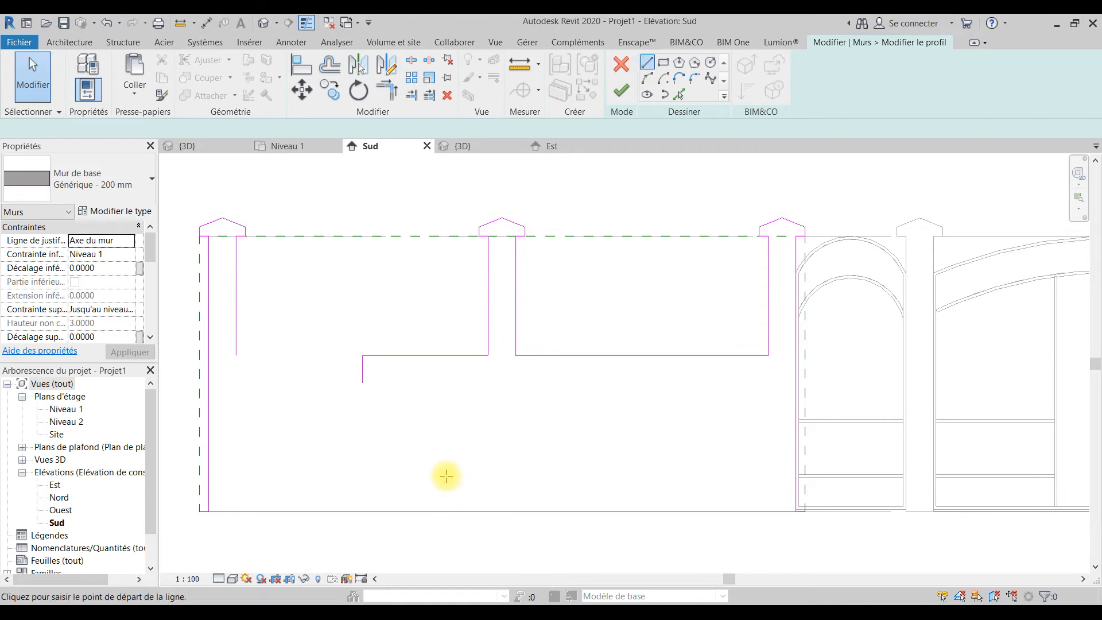
{"action": "left_click", "coordinate": [362, 382]}
{"action": "left_click", "coordinate": [236, 357]}
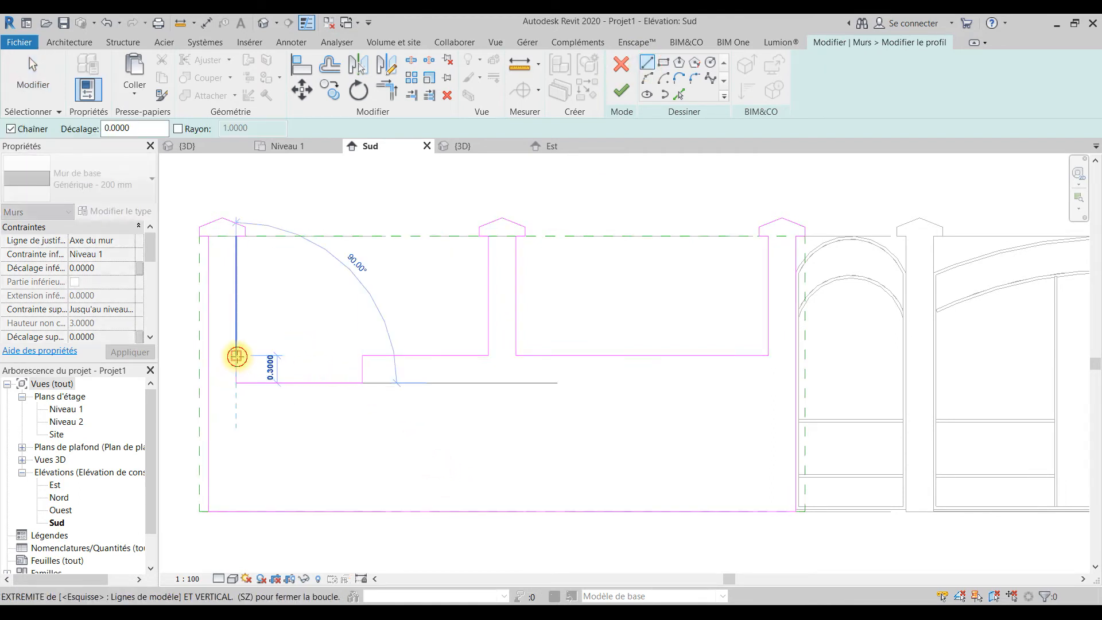
{"action": "key", "text": "Escape"}
{"action": "key", "text": "Escape"}
Step: Remove the right opening's bottom edge and copy the left opening's three stepped bottom lines into its place
{"action": "scroll", "coordinate": [463, 359], "scroll_direction": "down", "scroll_amount": 2}
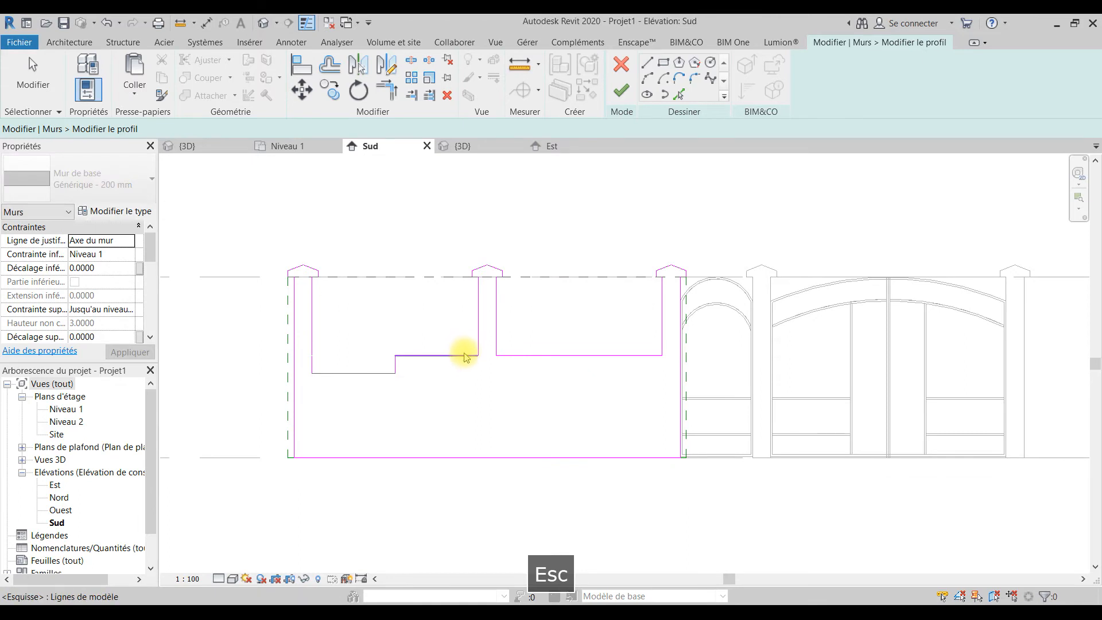
{"action": "scroll", "coordinate": [464, 354], "scroll_direction": "up", "scroll_amount": 1}
{"action": "left_click", "coordinate": [554, 355]}
{"action": "key", "text": "ctrl+x"}
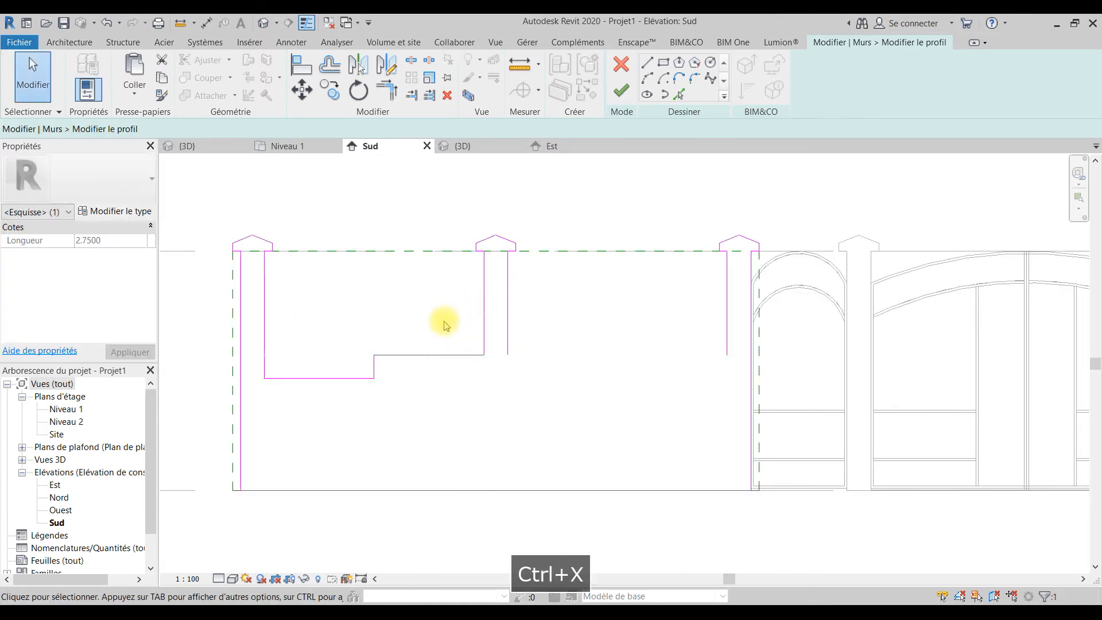
{"action": "left_click_drag", "start_coordinate": [442, 322], "coordinate": [327, 381]}
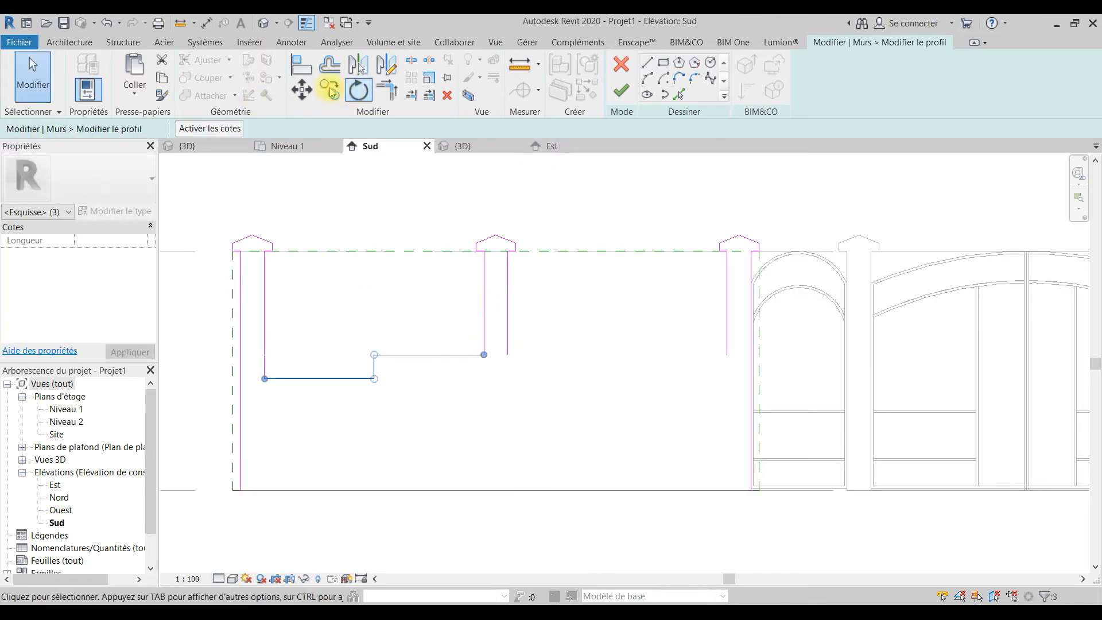
{"action": "left_click", "coordinate": [330, 90]}
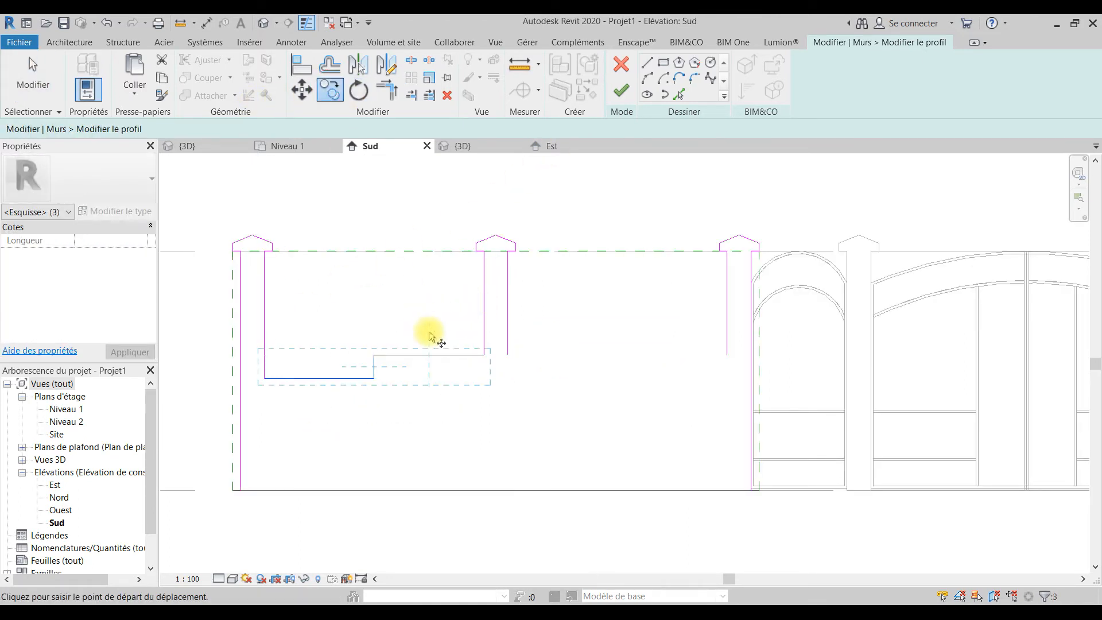
{"action": "left_click", "coordinate": [264, 355]}
{"action": "left_click", "coordinate": [508, 354]}
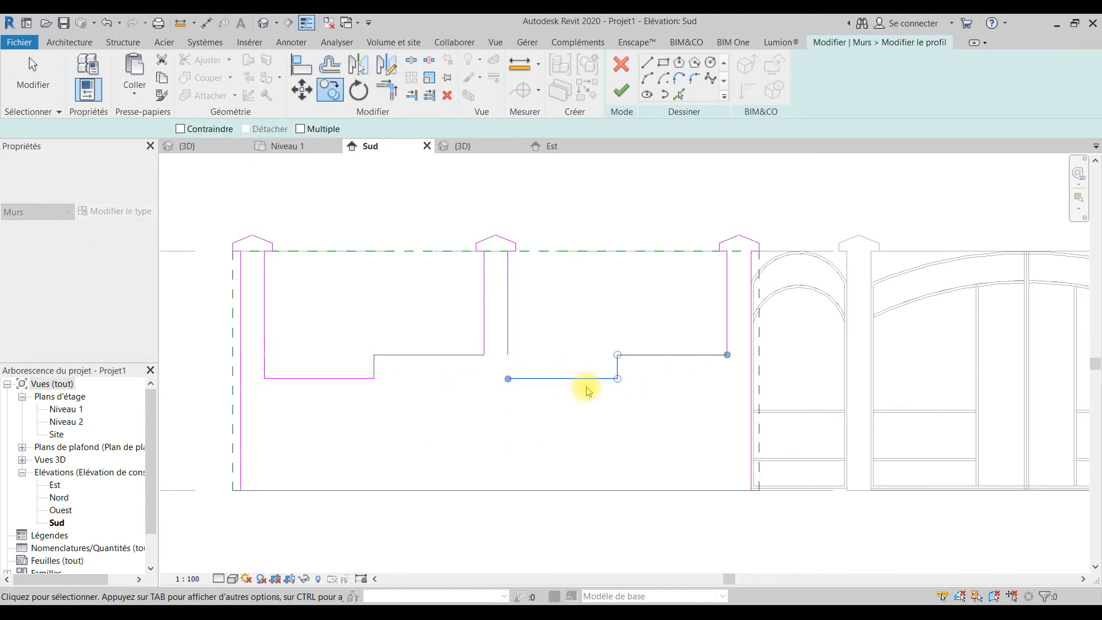
{"action": "key", "text": "Escape"}
Step: Extend the right opening's left side down to the copied stepped line and finish the wall profile
{"action": "scroll", "coordinate": [588, 391], "scroll_direction": "down", "scroll_amount": 3}
{"action": "left_click", "coordinate": [545, 362]}
{"action": "left_click_drag", "start_coordinate": [546, 386], "coordinate": [546, 382]}
{"action": "key", "text": "Escape"}
{"action": "scroll", "coordinate": [574, 404], "scroll_direction": "down", "scroll_amount": 2}
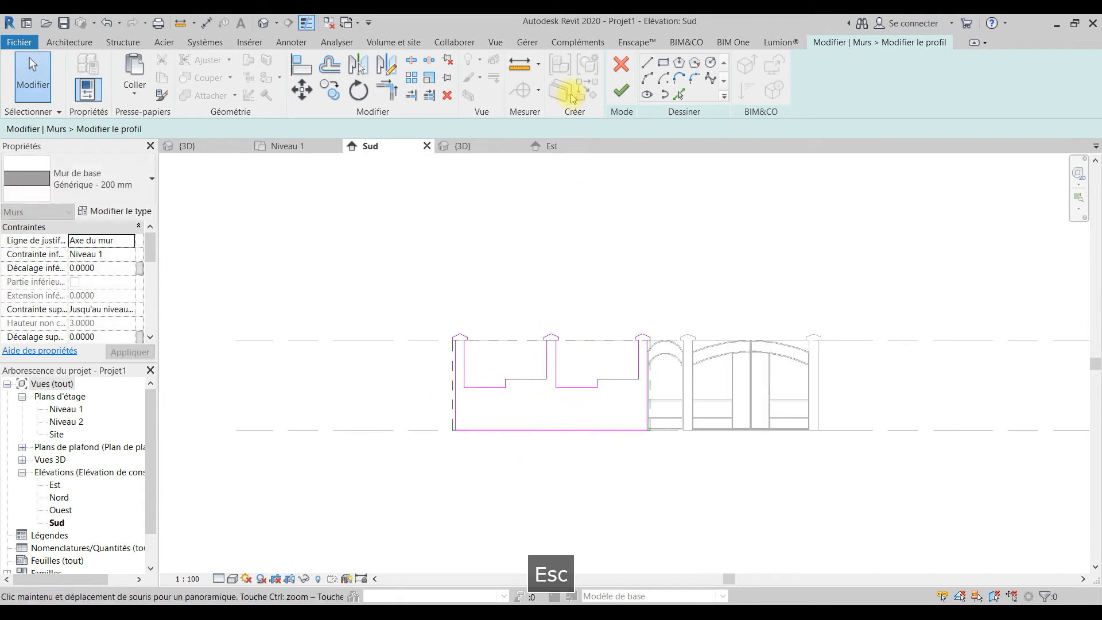
{"action": "left_click", "coordinate": [618, 91]}
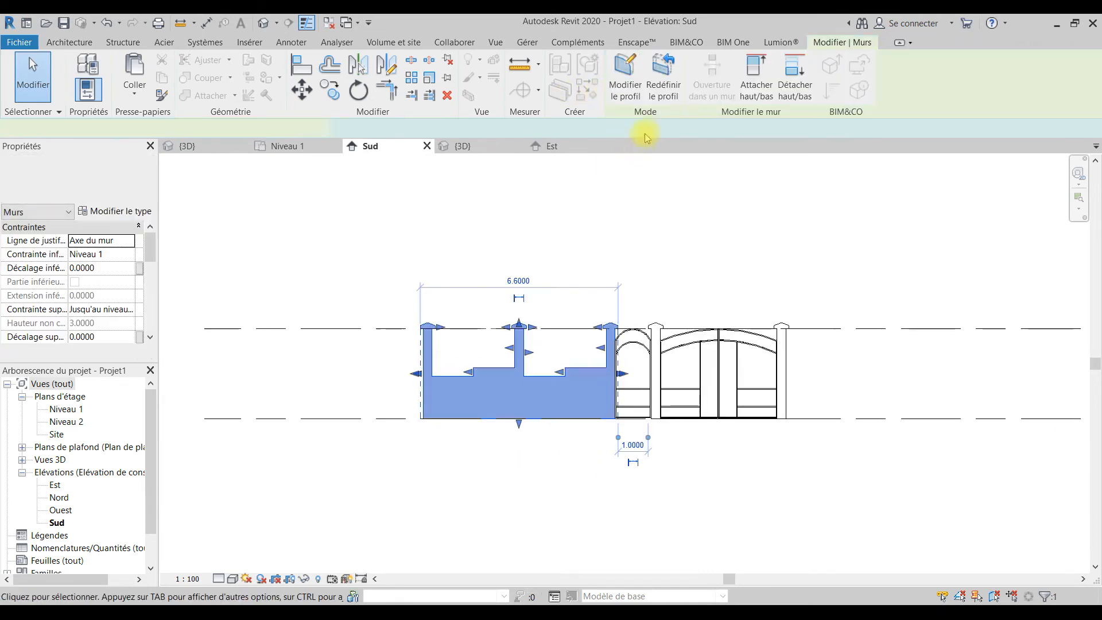
{"action": "left_click", "coordinate": [590, 504]}
{"action": "left_click", "coordinate": [562, 410]}
{"action": "scroll", "coordinate": [505, 453], "scroll_direction": "up", "scroll_amount": 3}
{"action": "key", "text": "Escape"}
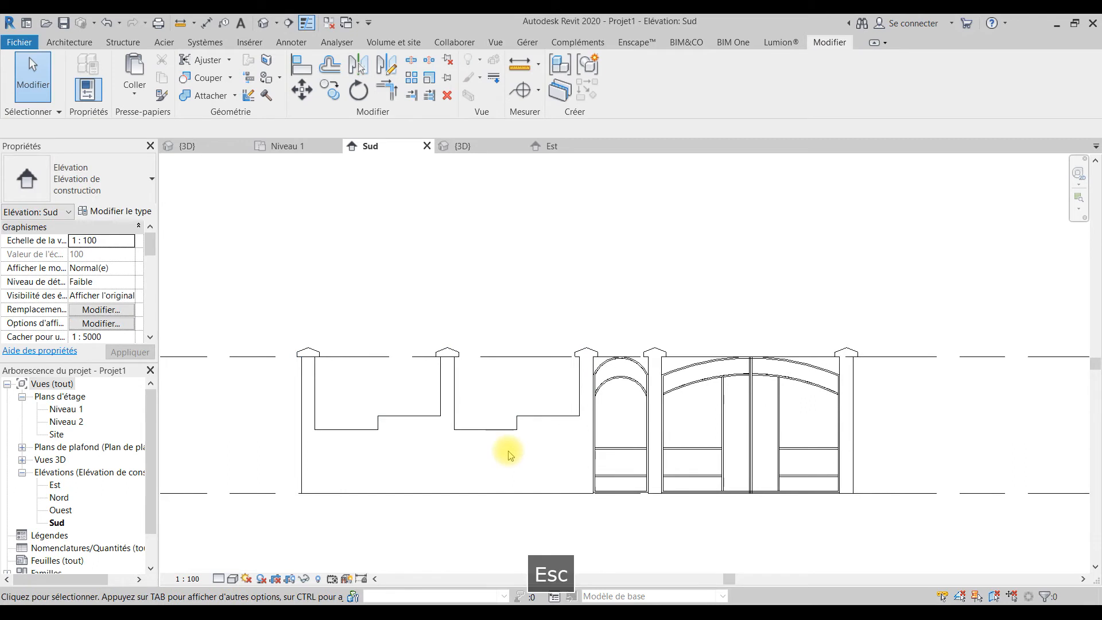
{"action": "scroll", "coordinate": [493, 432], "scroll_direction": "up", "scroll_amount": 2}
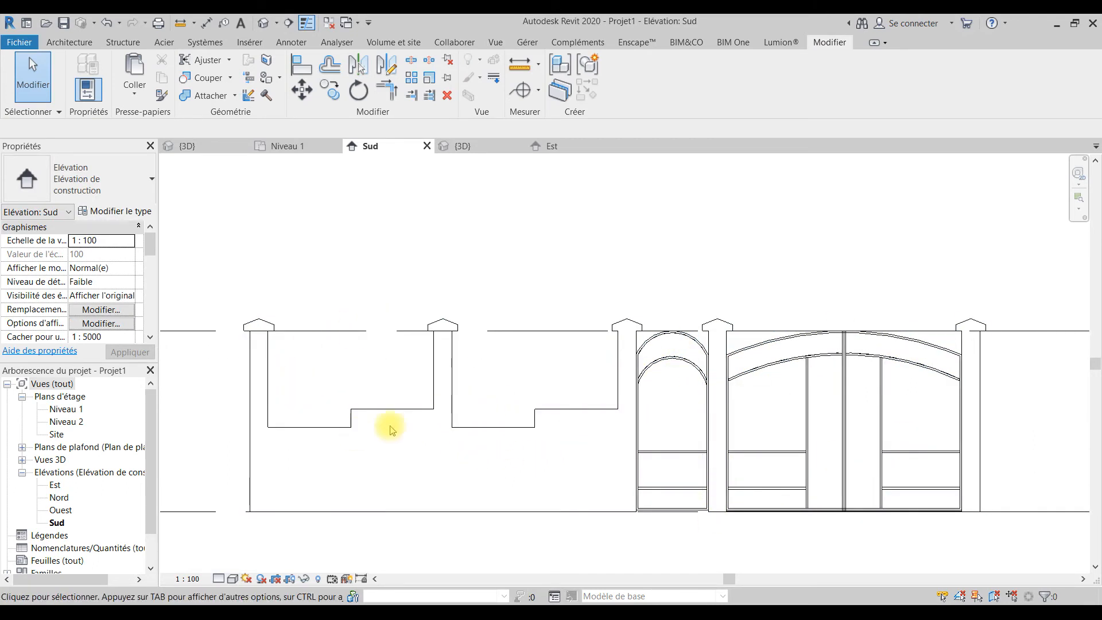
{"action": "scroll", "coordinate": [259, 381], "scroll_direction": "up", "scroll_amount": 4}
{"action": "scroll", "coordinate": [382, 388], "scroll_direction": "down", "scroll_amount": 3}
{"action": "scroll", "coordinate": [681, 381], "scroll_direction": "down", "scroll_amount": 1}
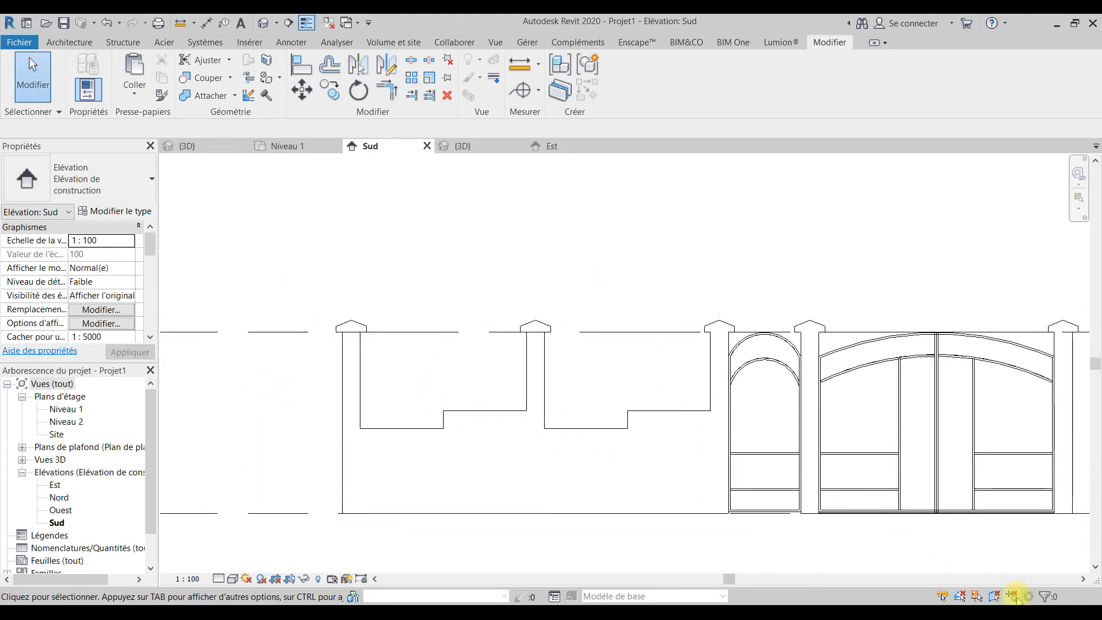
{"action": "left_click", "coordinate": [1040, 596]}
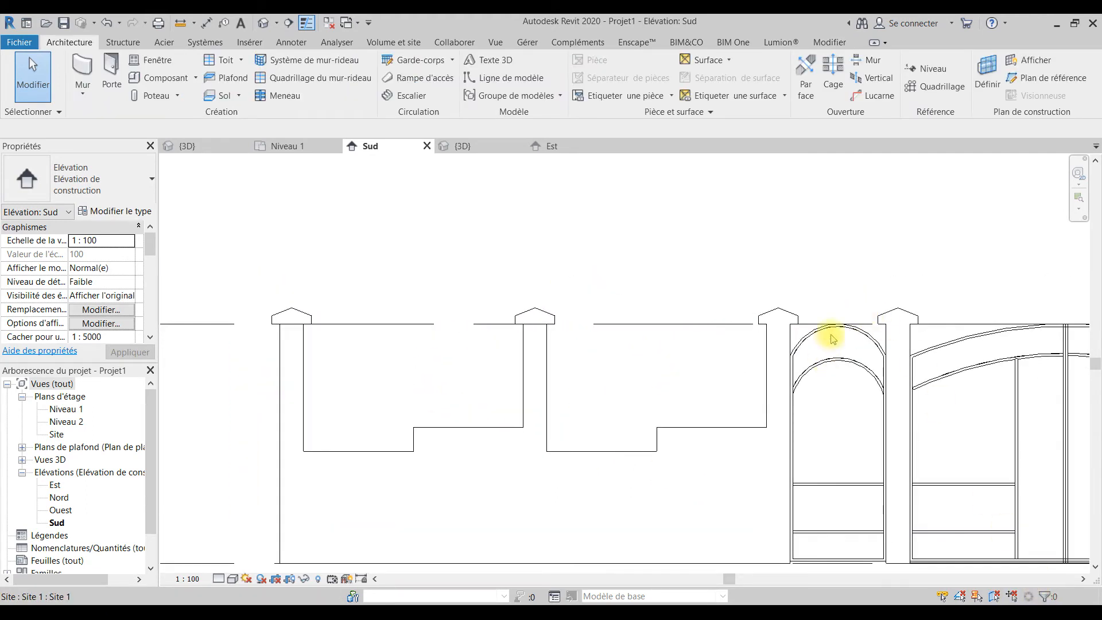
Step: Open the in-place gate model for editing and start a sweep for the frames of the fence wall's two stepped openings
{"action": "scroll", "coordinate": [831, 387], "scroll_direction": "down", "scroll_amount": 2}
{"action": "scroll", "coordinate": [883, 389], "scroll_direction": "up", "scroll_amount": 1}
{"action": "middle_click_drag", "start_coordinate": [889, 393], "coordinate": [778, 360]}
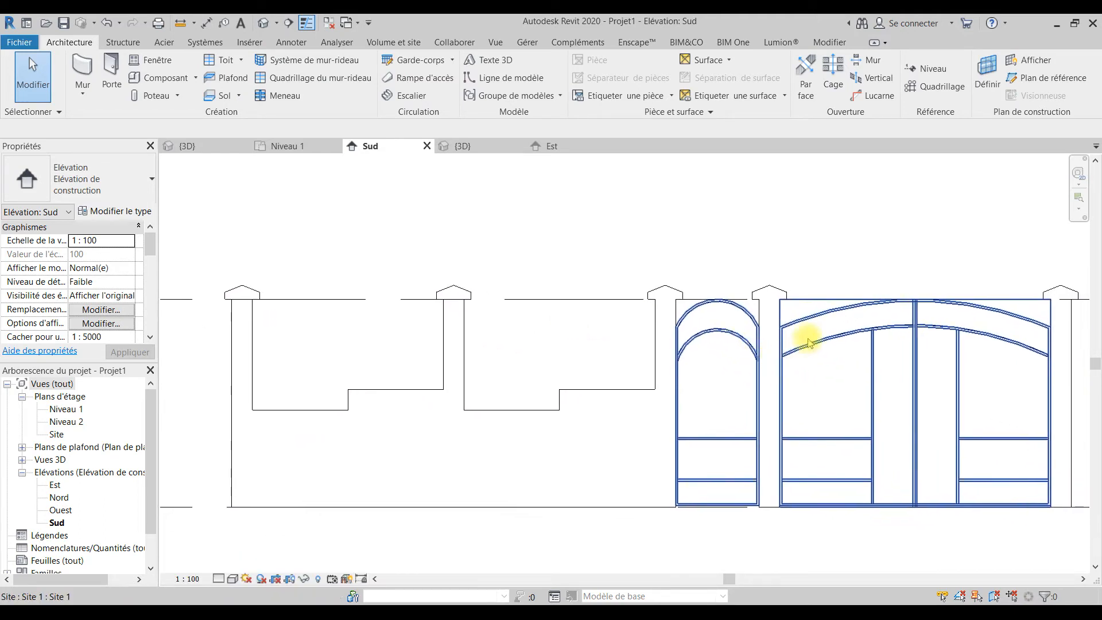
{"action": "left_click", "coordinate": [853, 336]}
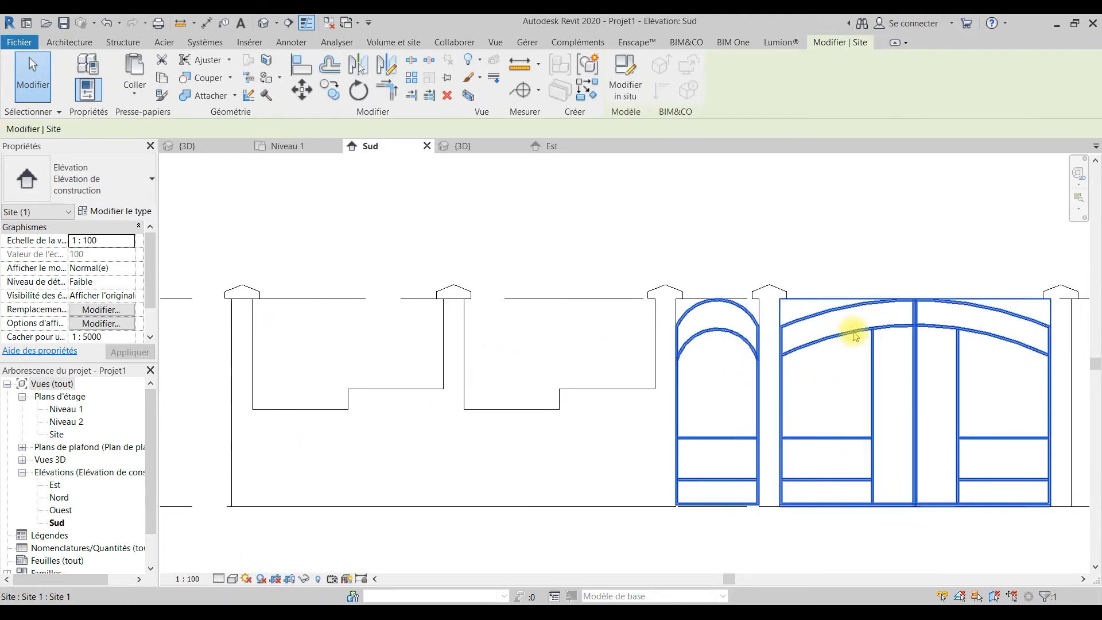
{"action": "left_click", "coordinate": [636, 87]}
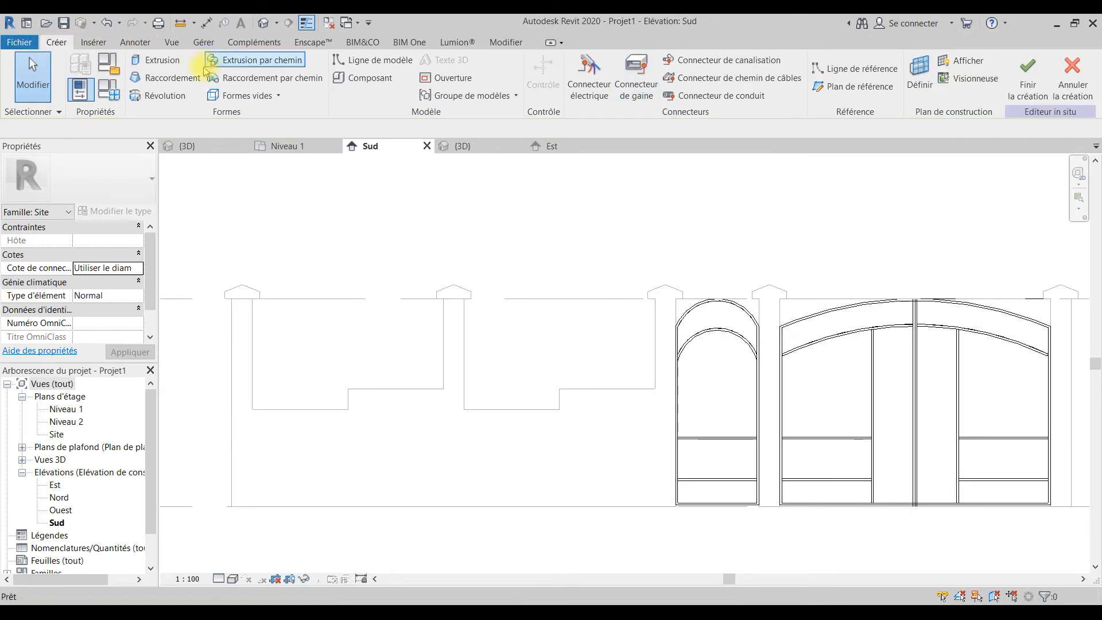
{"action": "left_click", "coordinate": [264, 62]}
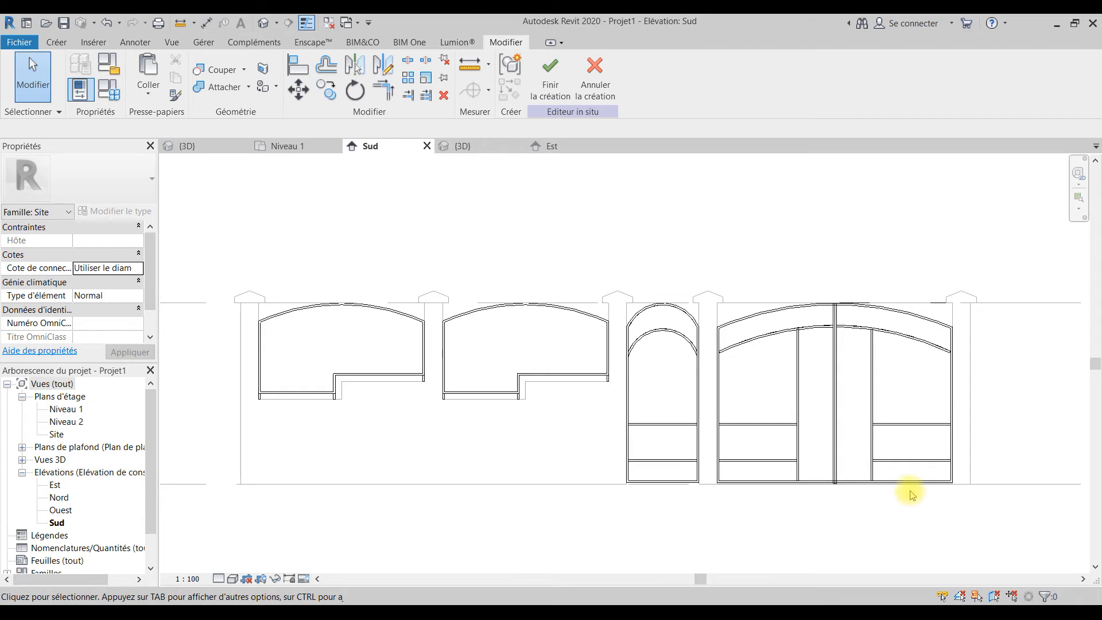
Step: Examine the double gate's frame and the panel between the left leaf's two horizontal rails
{"action": "scroll", "coordinate": [909, 488], "scroll_direction": "up", "scroll_amount": 2}
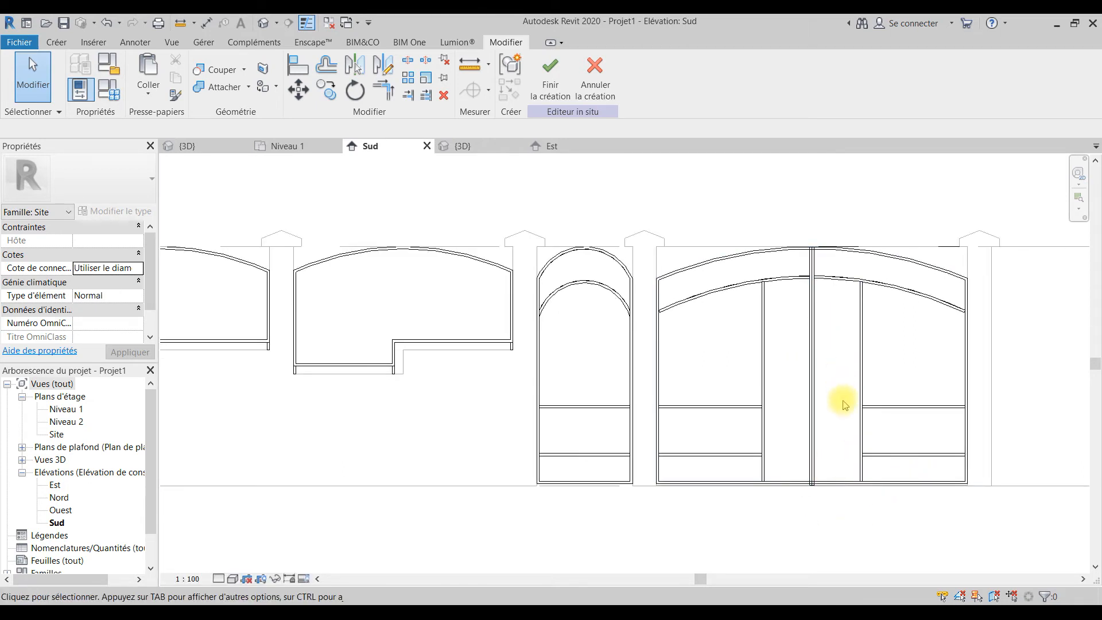
{"action": "scroll", "coordinate": [843, 404], "scroll_direction": "up", "scroll_amount": 2}
{"action": "scroll", "coordinate": [809, 373], "scroll_direction": "down", "scroll_amount": 1}
{"action": "middle_click_drag", "start_coordinate": [831, 393], "coordinate": [769, 443]}
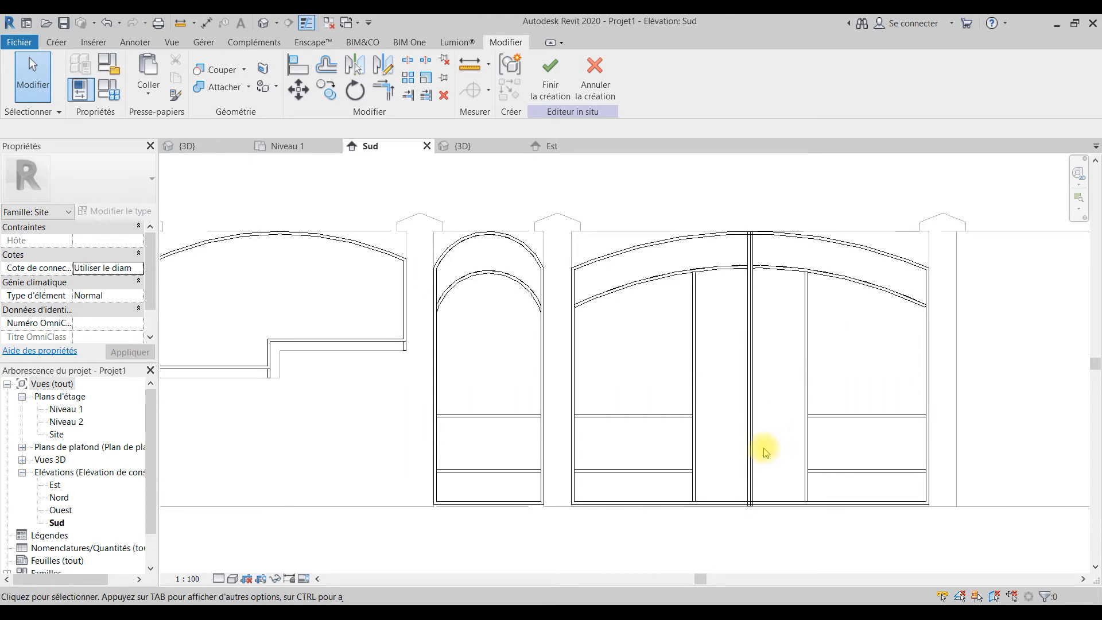
{"action": "scroll", "coordinate": [669, 445], "scroll_direction": "down", "scroll_amount": 1}
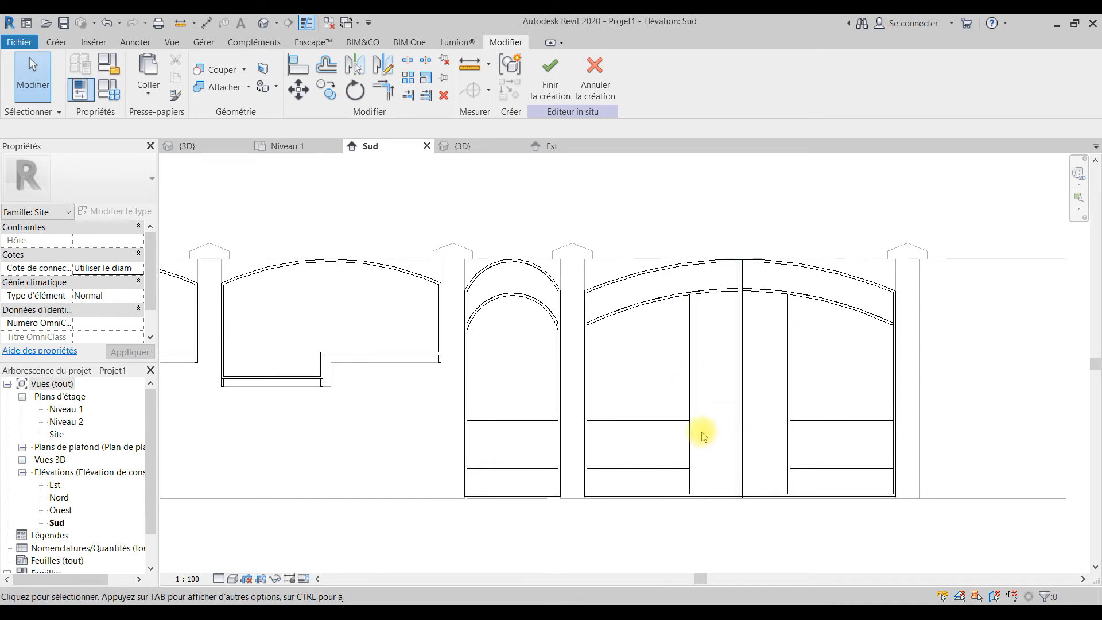
{"action": "scroll", "coordinate": [701, 467], "scroll_direction": "up", "scroll_amount": 1}
{"action": "middle_click_drag", "start_coordinate": [788, 459], "coordinate": [761, 485]}
{"action": "scroll", "coordinate": [595, 526], "scroll_direction": "up", "scroll_amount": 3}
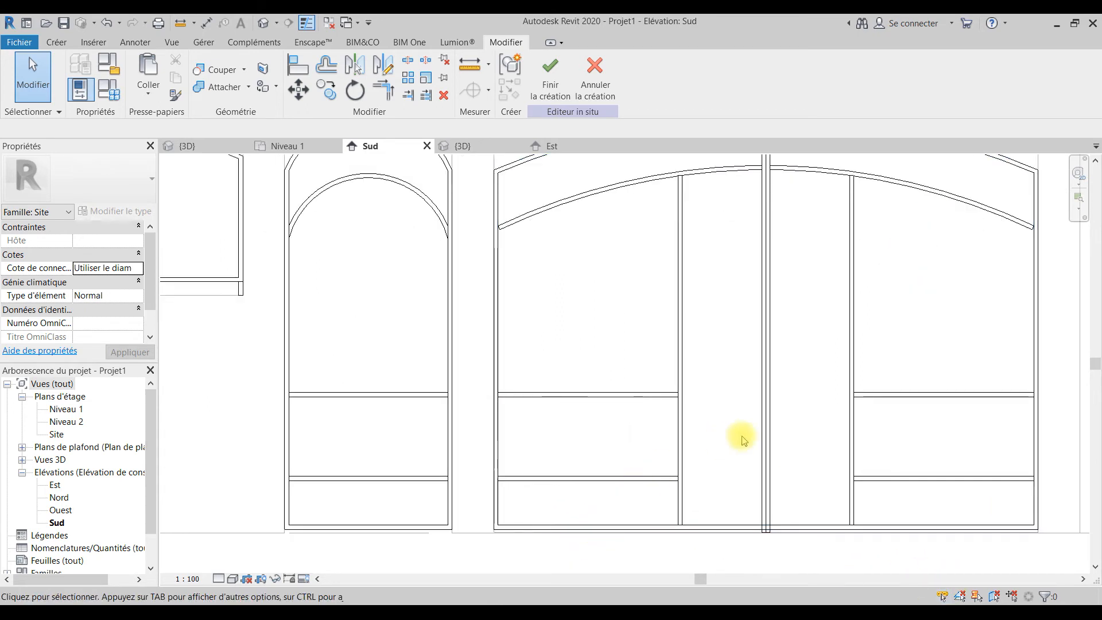
{"action": "scroll", "coordinate": [569, 524], "scroll_direction": "up", "scroll_amount": 1}
{"action": "scroll", "coordinate": [457, 379], "scroll_direction": "up", "scroll_amount": 1}
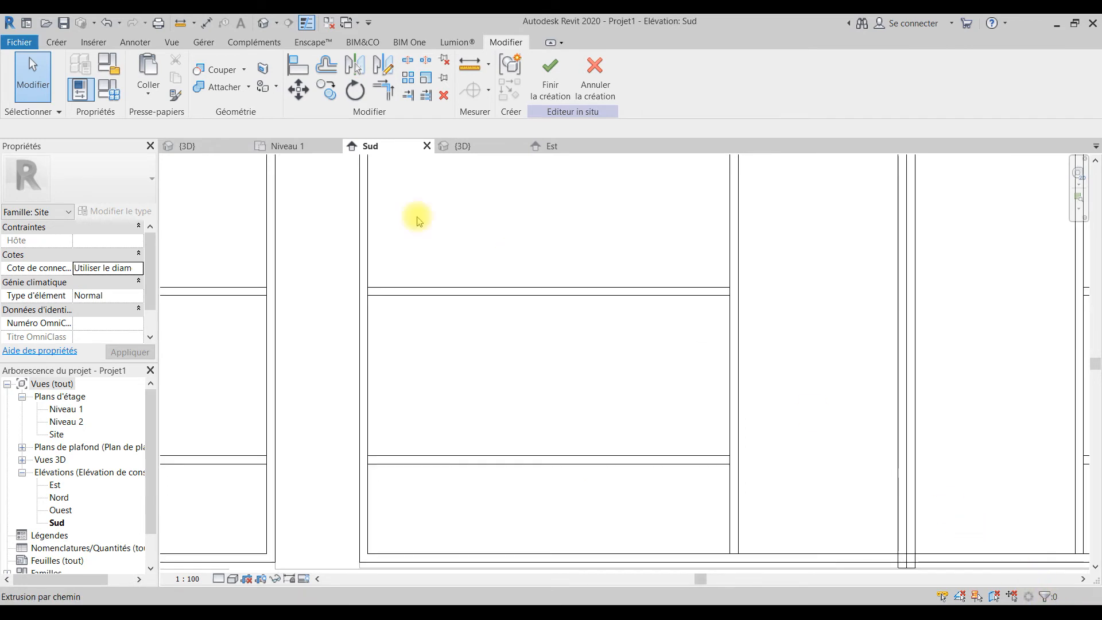
Step: Start a sweep path and sketch a vertical line joining the midpoints of the left gate leaf's two horizontal rails
{"action": "left_click", "coordinate": [57, 42]}
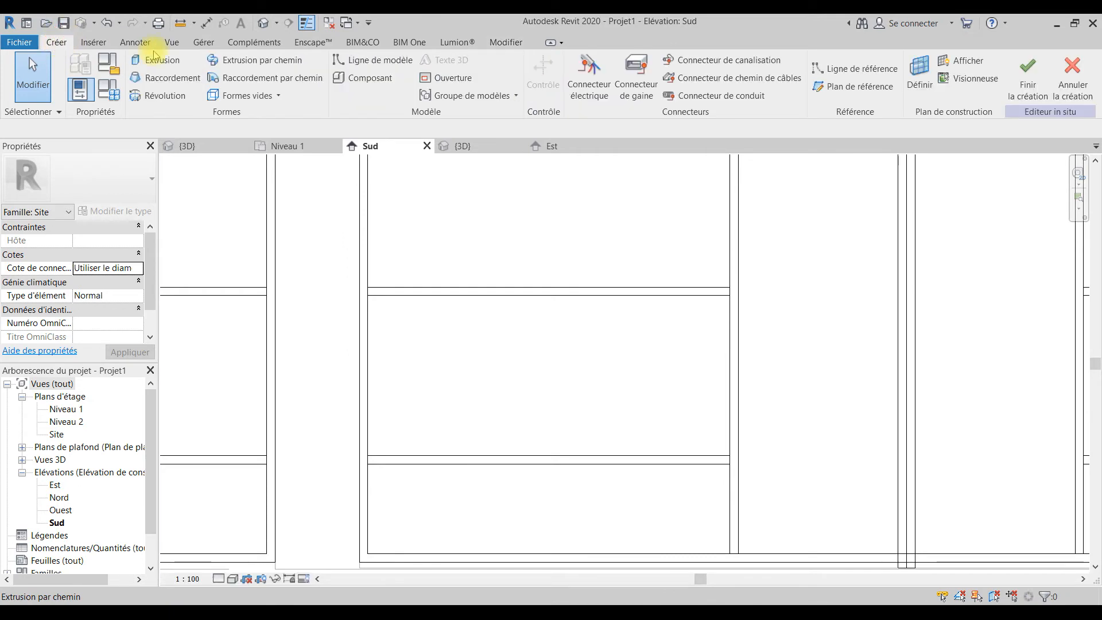
{"action": "left_click", "coordinate": [248, 61]}
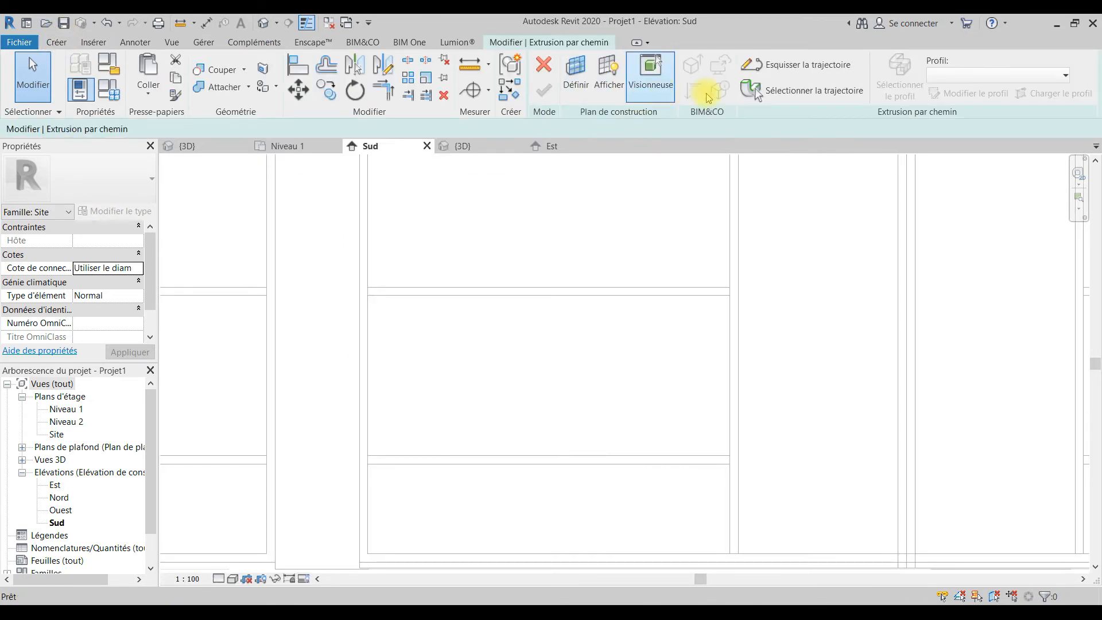
{"action": "left_click", "coordinate": [793, 68]}
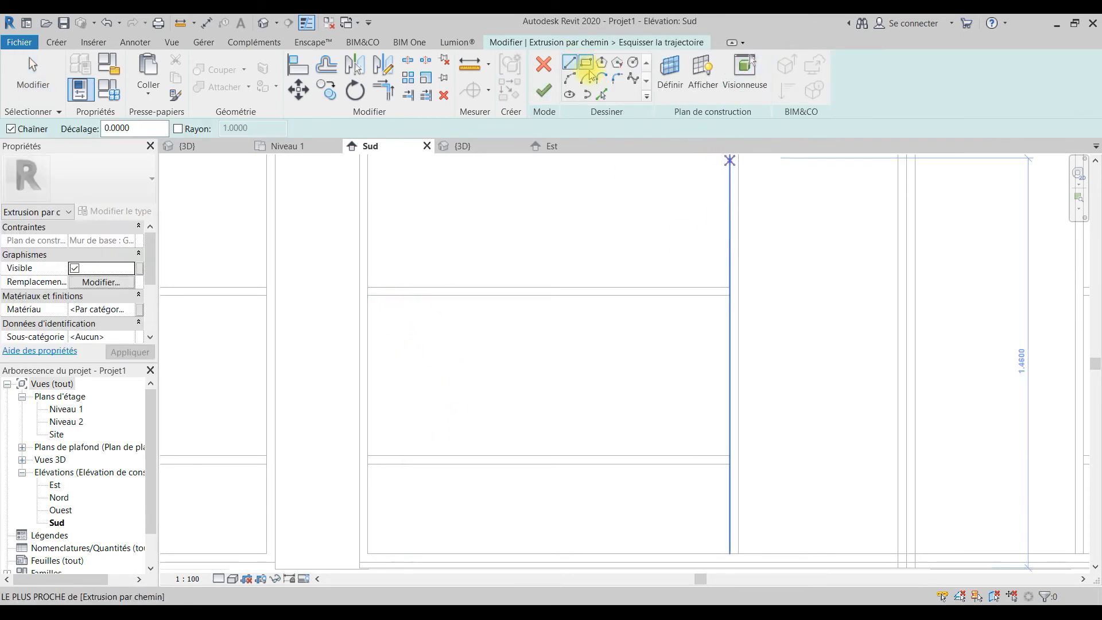
{"action": "left_click", "coordinate": [570, 65]}
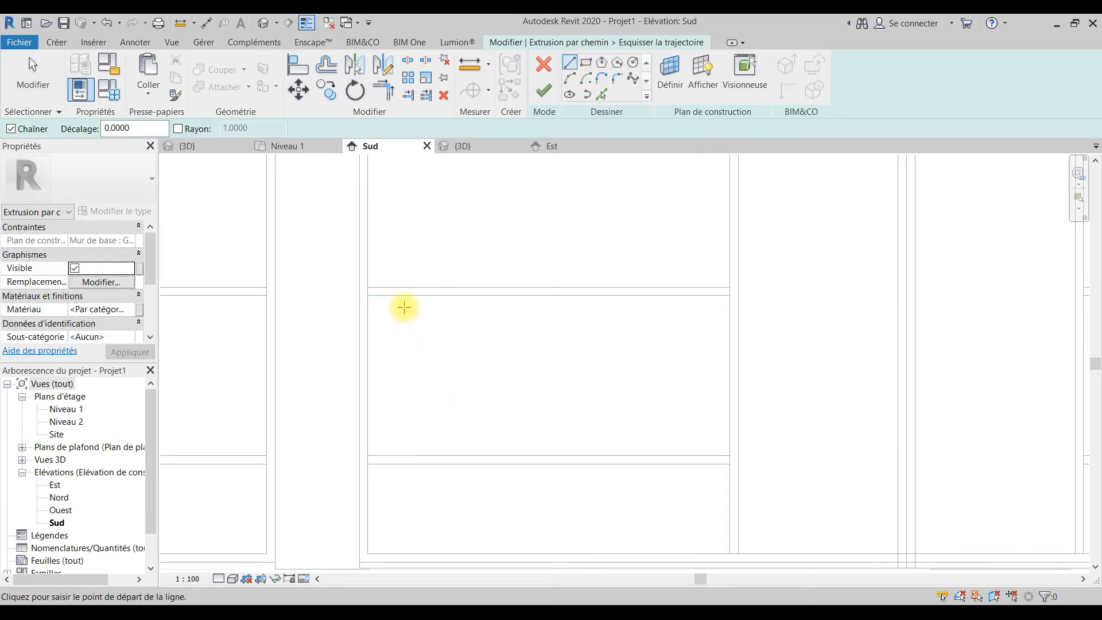
{"action": "left_click", "coordinate": [549, 295]}
{"action": "left_click", "coordinate": [548, 456]}
{"action": "key", "text": "Escape"}
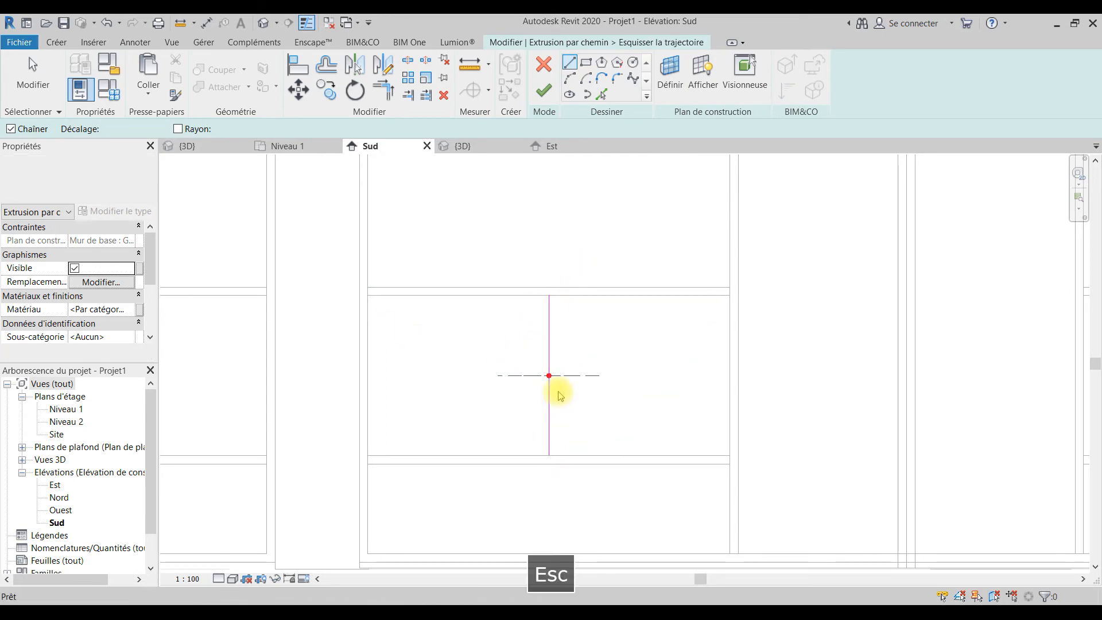
{"action": "key", "text": "Escape"}
Step: Draw a diagonal at 28° below horizontal from the vertical line's midpoint, then extend it symmetrically beyond the midpoint to about 0.9 m
{"action": "left_click", "coordinate": [570, 62]}
{"action": "left_click", "coordinate": [548, 375]}
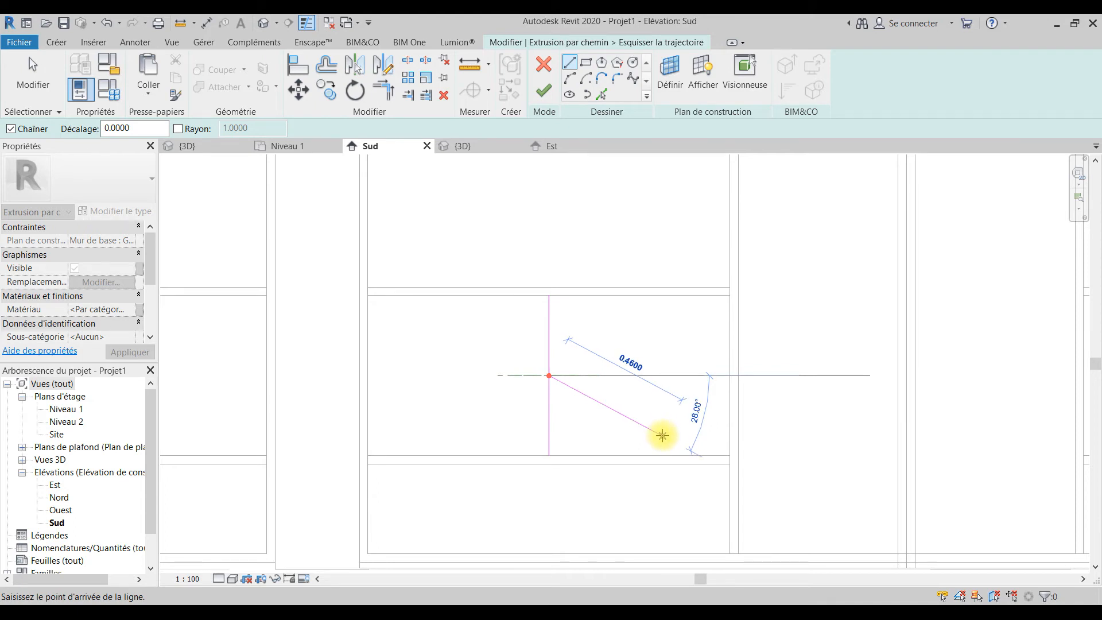
{"action": "type", "text": "0"}
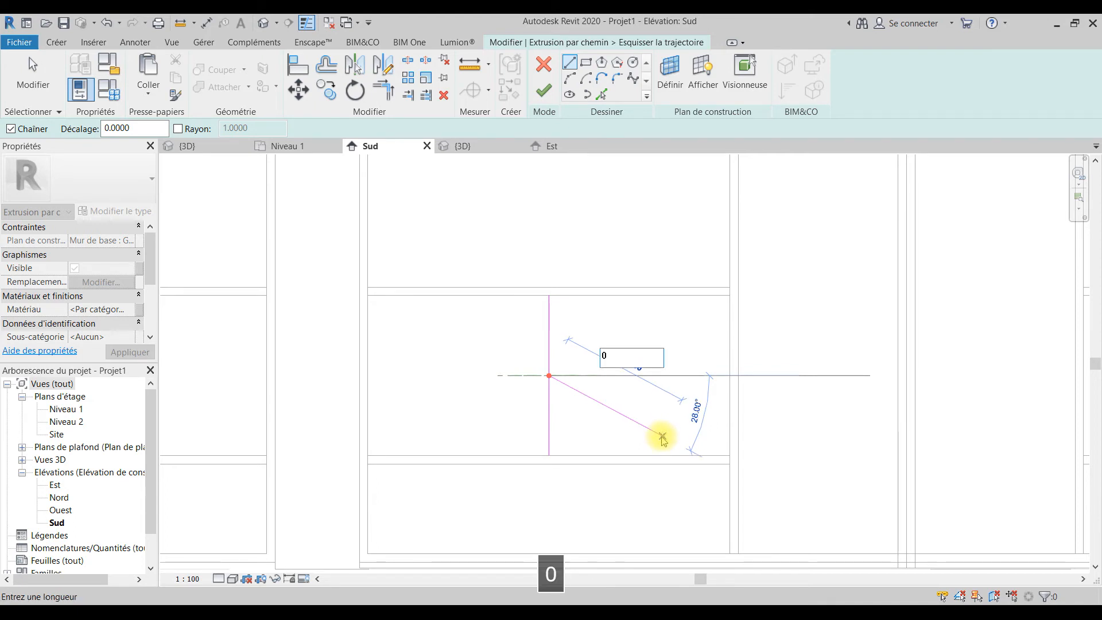
{"action": "key", "text": "Return"}
{"action": "key", "text": "Escape"}
{"action": "key", "text": "Escape"}
{"action": "left_click", "coordinate": [549, 375]}
{"action": "left_click_drag", "start_coordinate": [549, 375], "coordinate": [447, 322]}
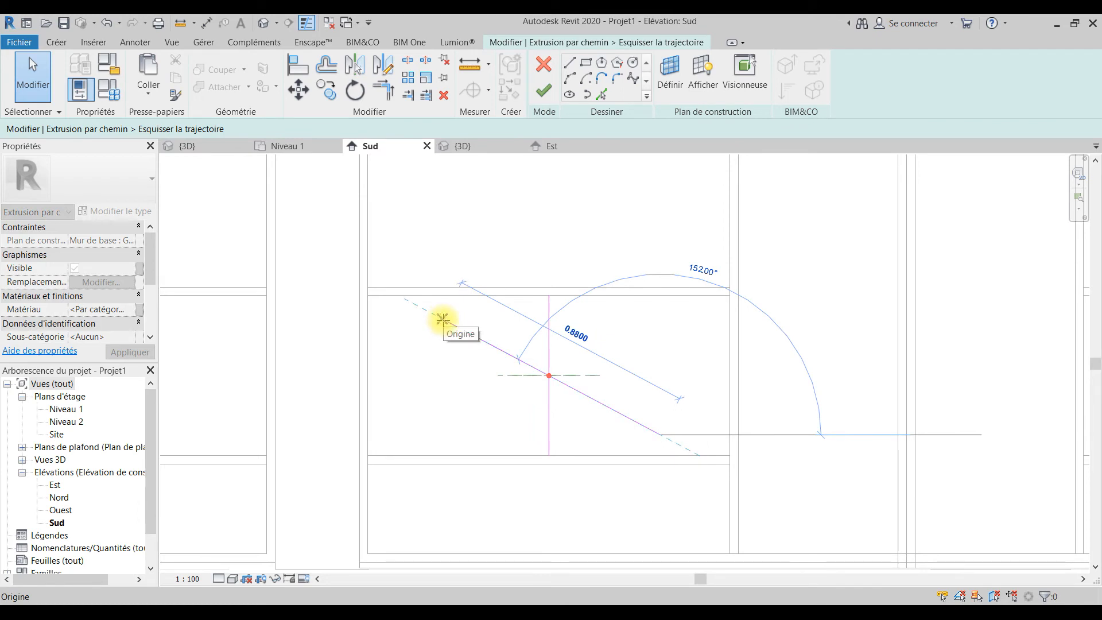
{"action": "key", "text": "Escape"}
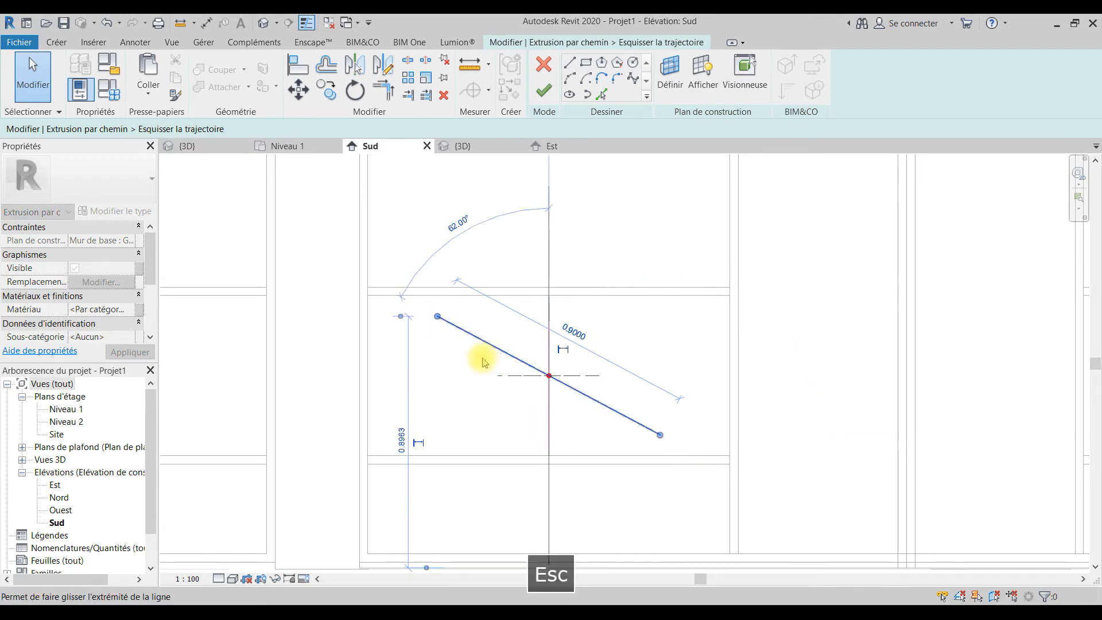
{"action": "middle_click_drag", "start_coordinate": [469, 248], "coordinate": [409, 233]}
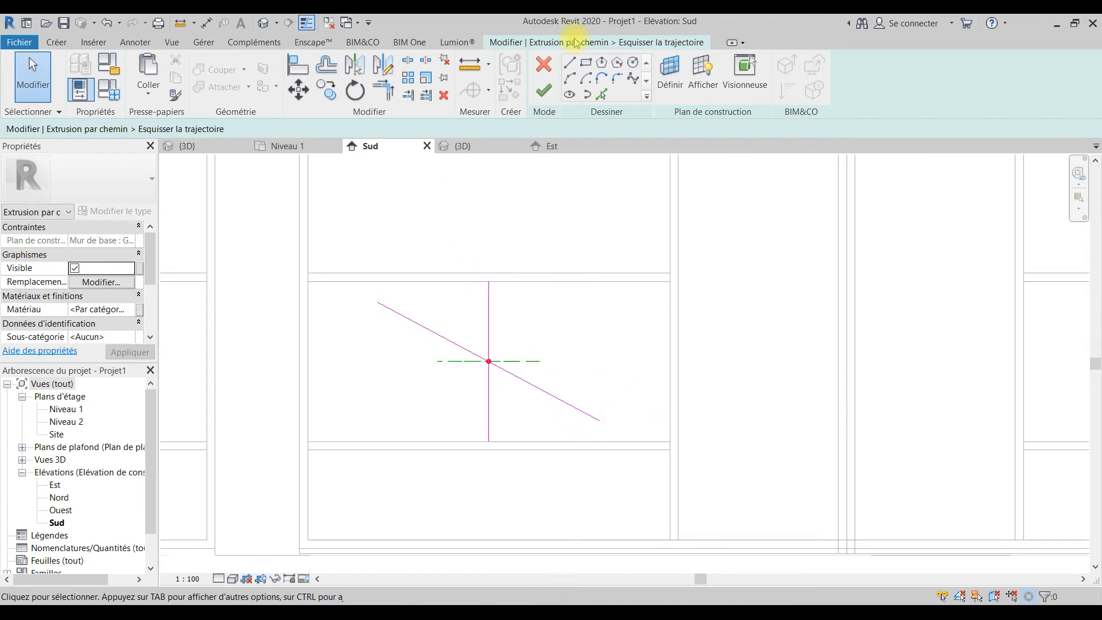
Step: Draw three chained arcs from the diagonal's lower end, curling up along the panel's right edge to form the scroll's outer curve
{"action": "left_click", "coordinate": [569, 83]}
{"action": "scroll", "coordinate": [601, 414], "scroll_direction": "up", "scroll_amount": 3}
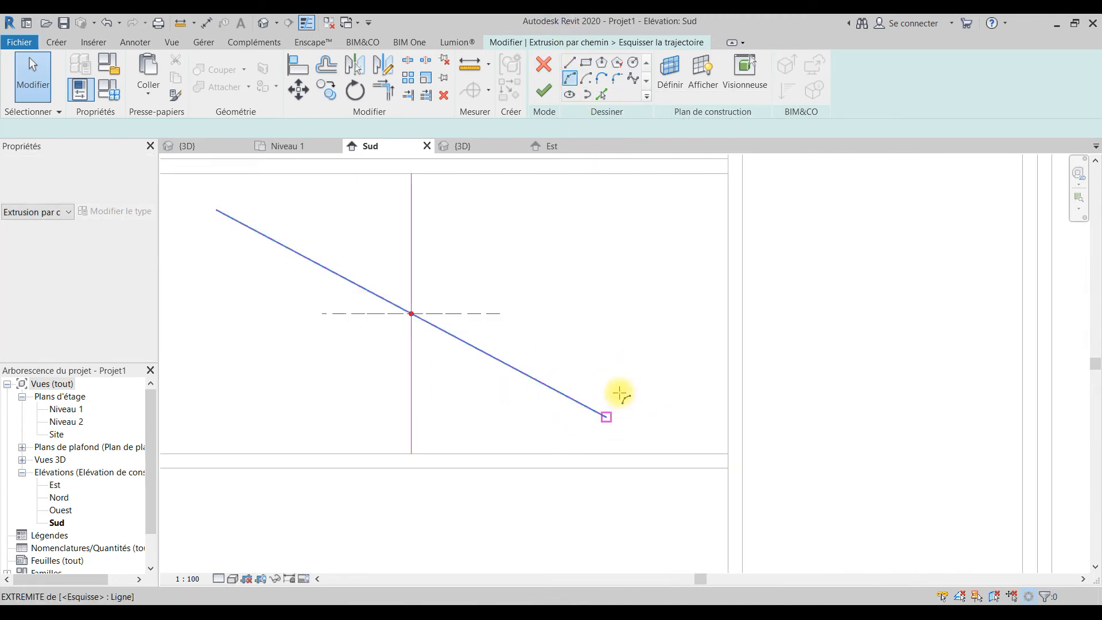
{"action": "left_click", "coordinate": [571, 80]}
{"action": "left_click", "coordinate": [606, 417]}
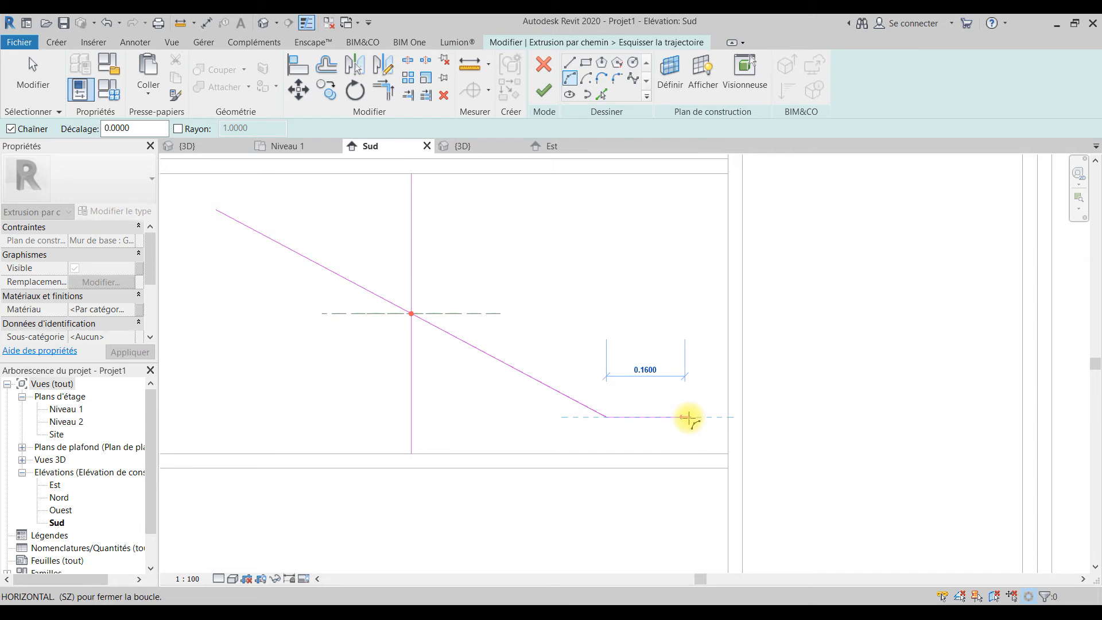
{"action": "left_click", "coordinate": [689, 417]}
{"action": "left_click", "coordinate": [680, 426]}
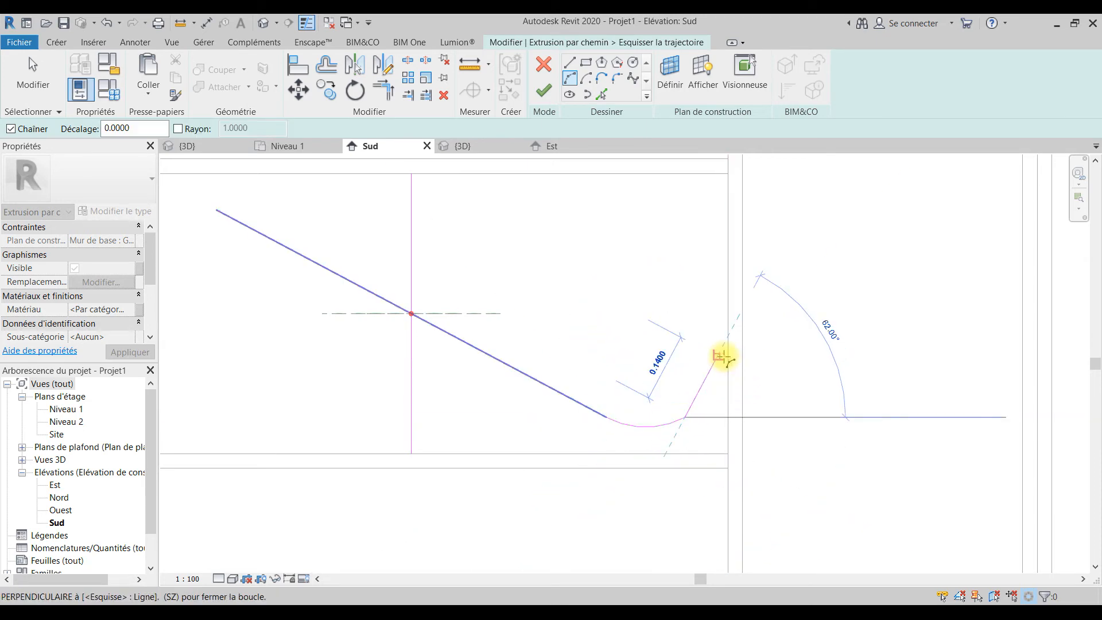
{"action": "left_click", "coordinate": [725, 357]}
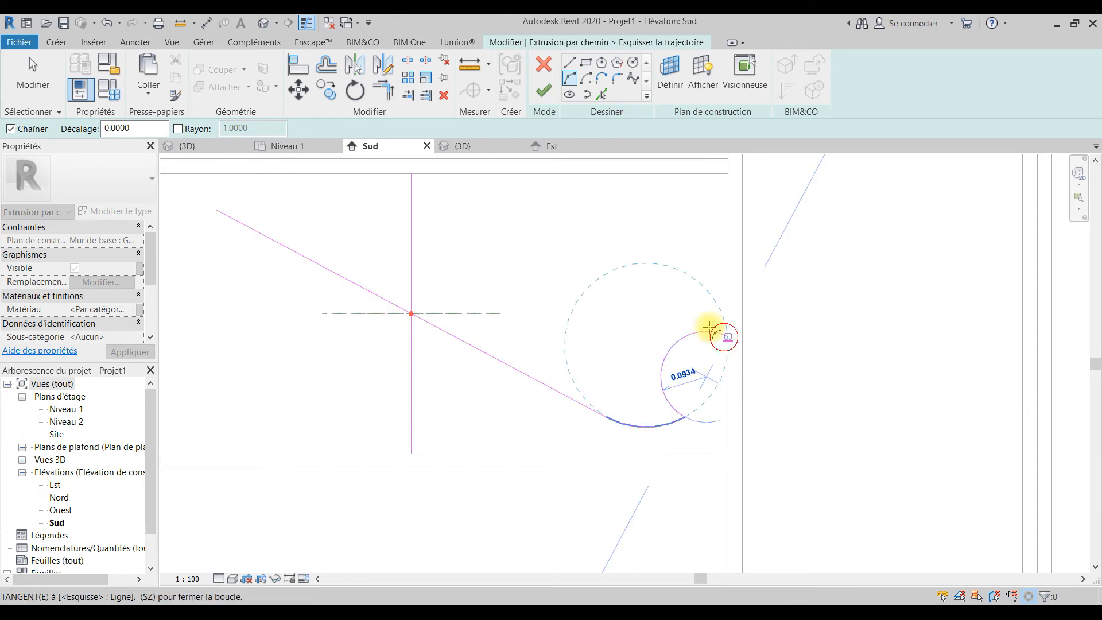
{"action": "left_click", "coordinate": [713, 370]}
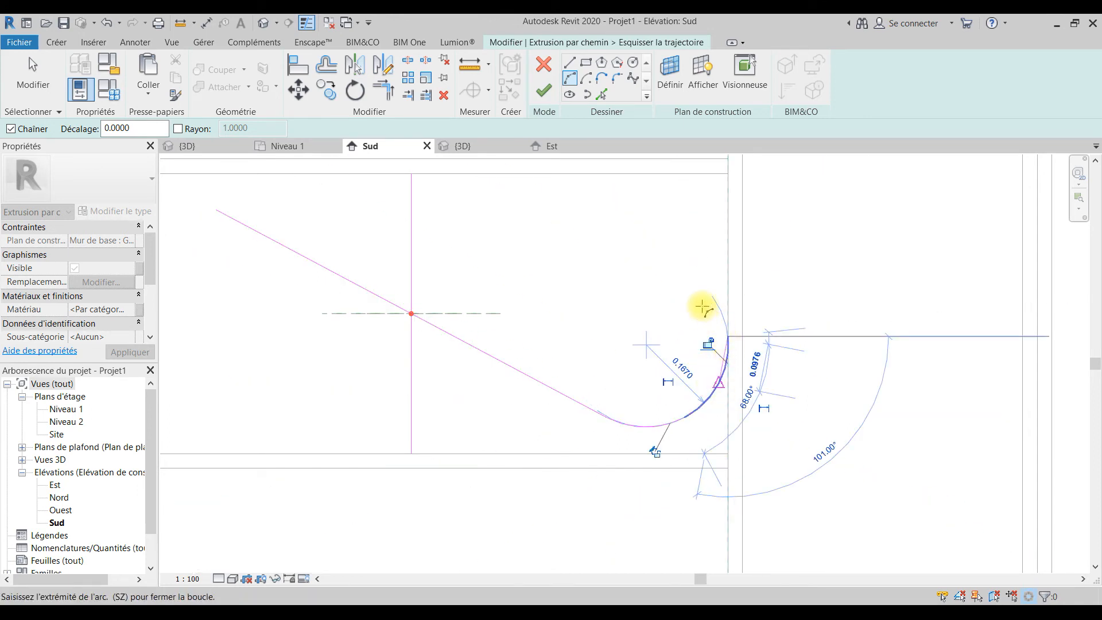
{"action": "left_click", "coordinate": [659, 271]}
{"action": "left_click", "coordinate": [676, 280]}
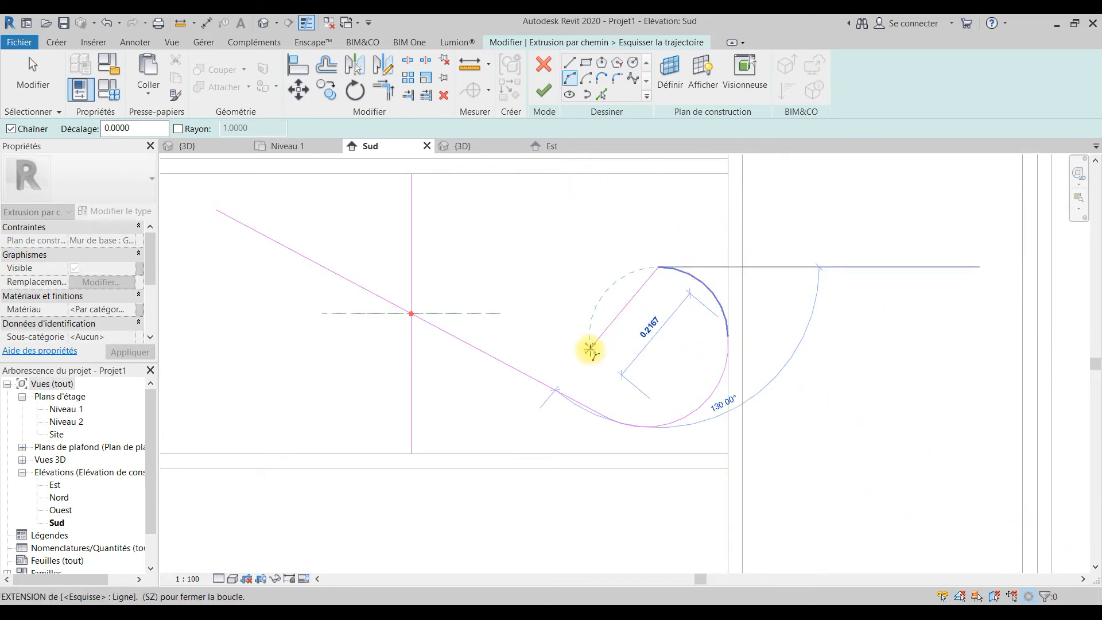
Step: Continue the scroll inward with further chained arcs, winding a smaller turn of about 0.11 m radius inside the outer curve
{"action": "left_click", "coordinate": [589, 347]}
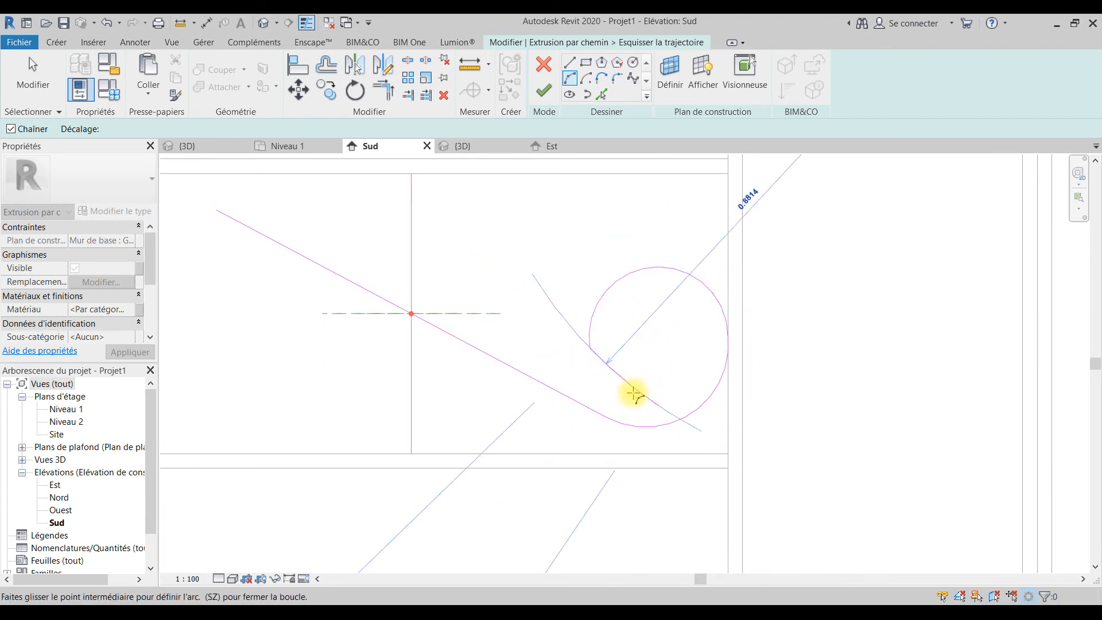
{"action": "left_click", "coordinate": [710, 335]}
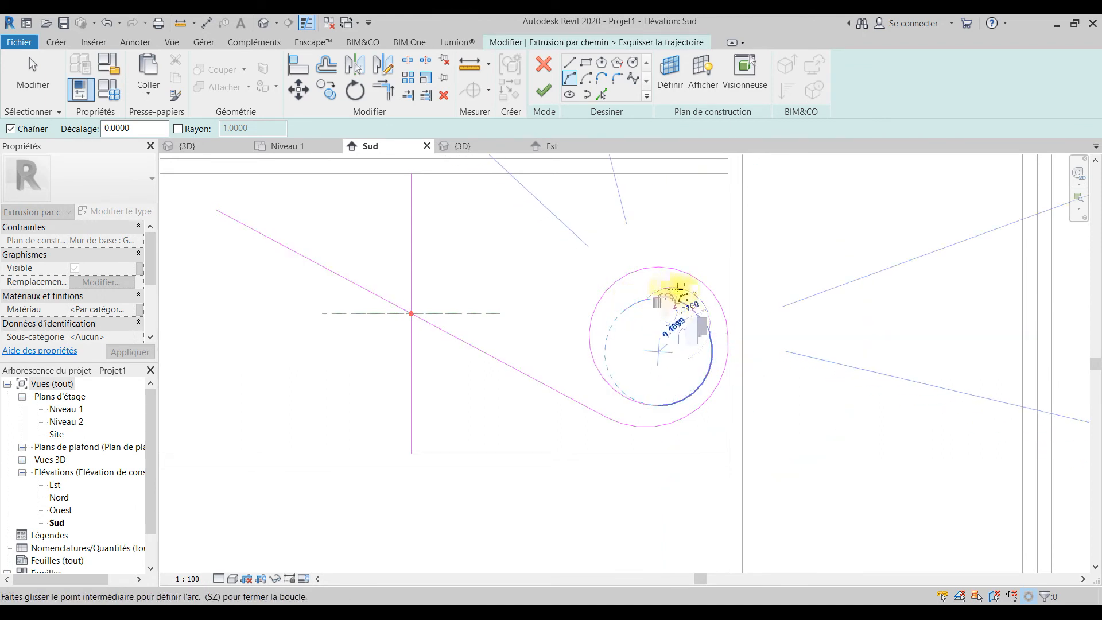
{"action": "left_click", "coordinate": [659, 296]}
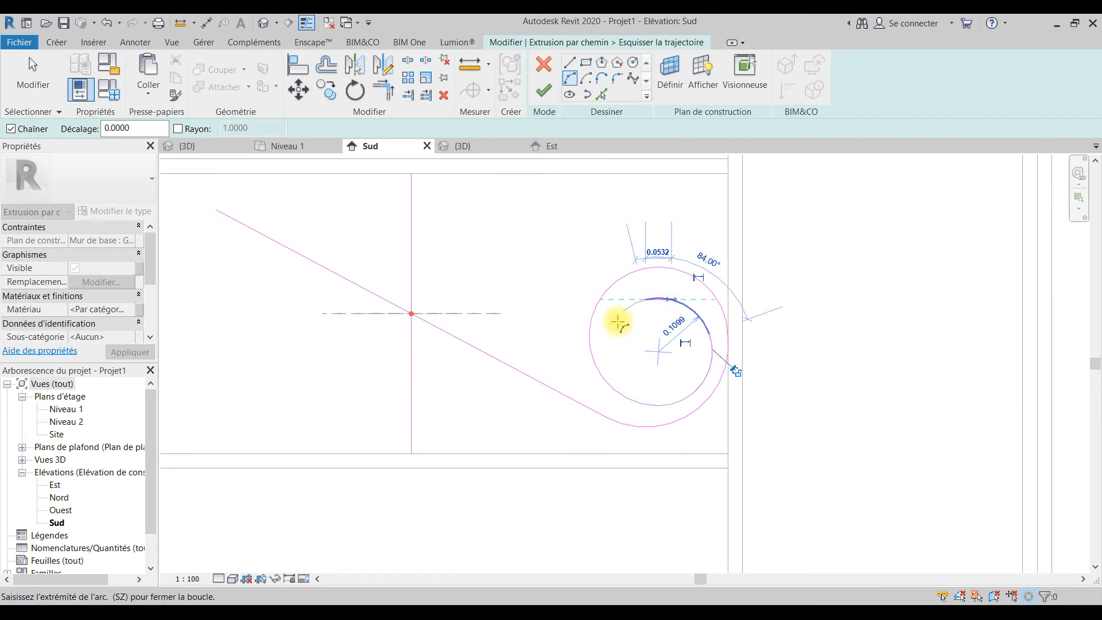
{"action": "left_click", "coordinate": [639, 379]}
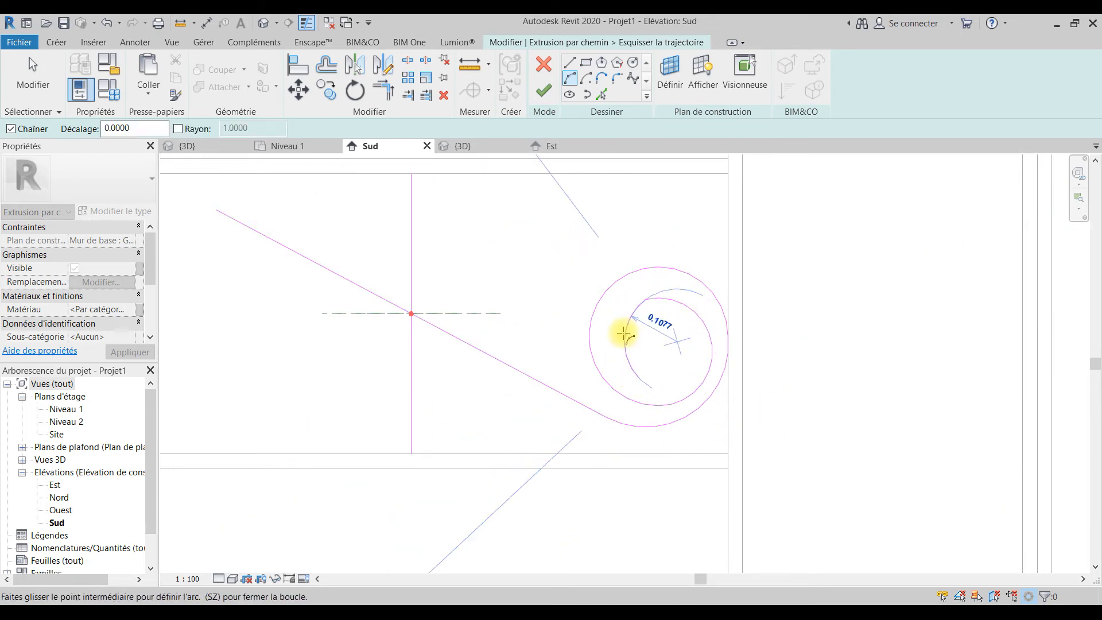
{"action": "key", "text": "Escape"}
{"action": "key", "text": "Escape"}
Step: Cut away the innermost arc at the end of the scroll
{"action": "scroll", "coordinate": [697, 358], "scroll_direction": "down", "scroll_amount": 3}
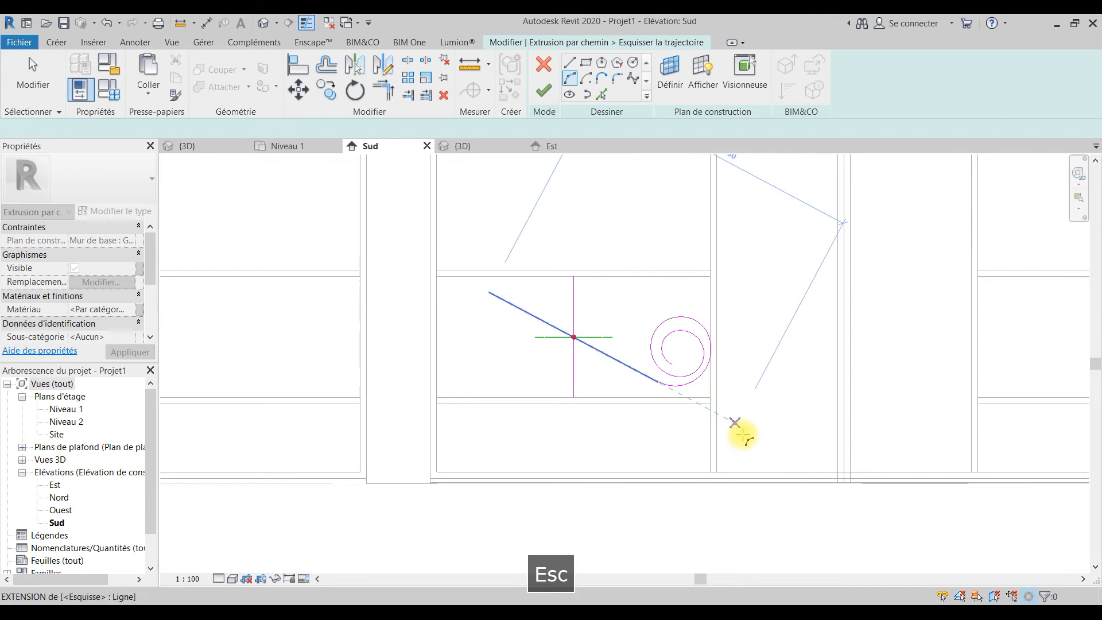
{"action": "left_click", "coordinate": [666, 357]}
{"action": "key", "text": "ctrl+x"}
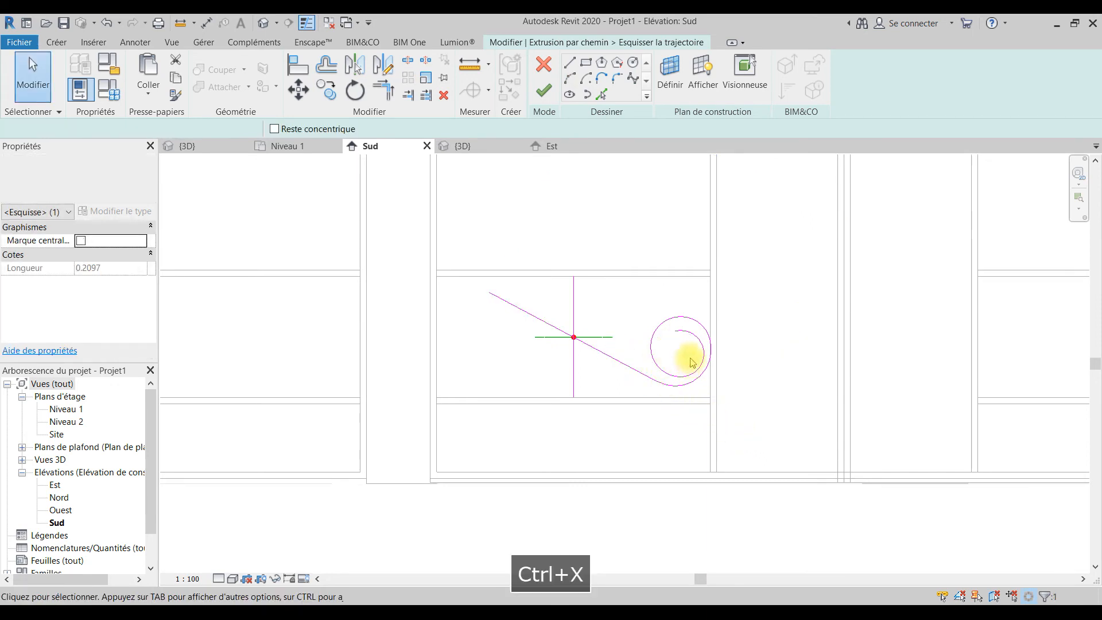
{"action": "scroll", "coordinate": [723, 413], "scroll_direction": "up", "scroll_amount": 2}
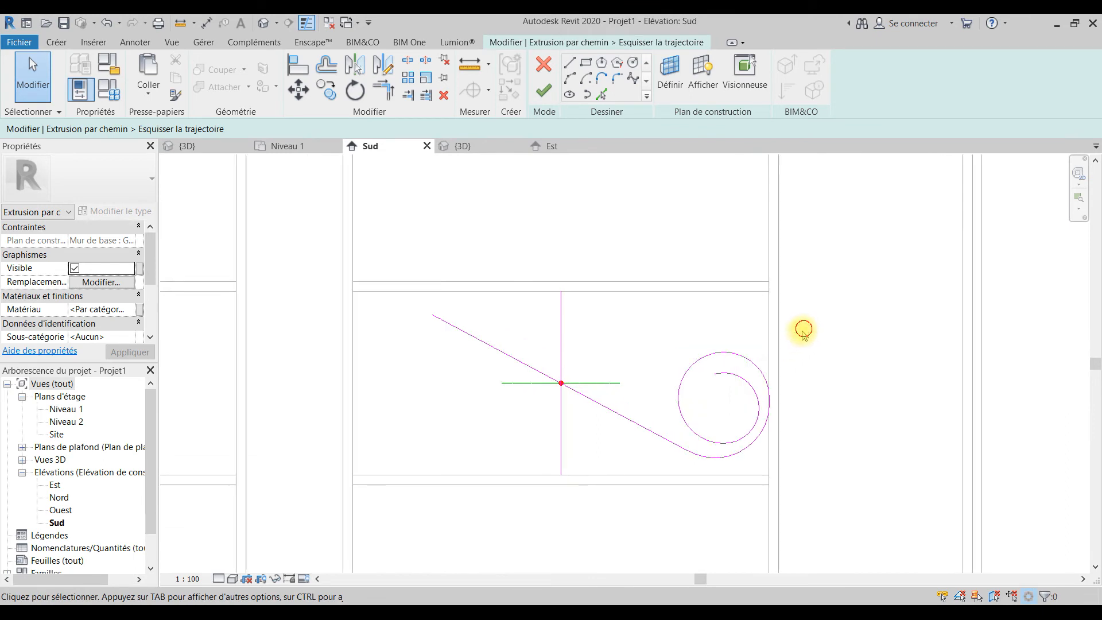
Step: Mirror all the arcs of the lower-right scroll about the panel's vertical centre line
{"action": "left_click_drag", "start_coordinate": [803, 328], "coordinate": [701, 457]}
{"action": "left_click_drag", "start_coordinate": [701, 501], "coordinate": [700, 500]}
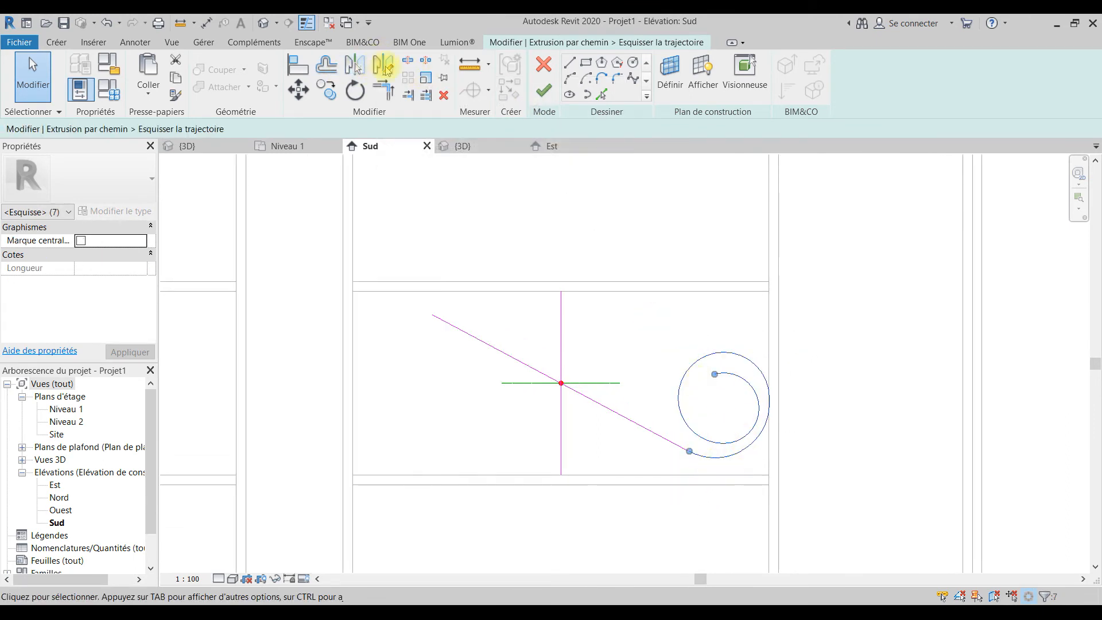
{"action": "left_click", "coordinate": [354, 65]}
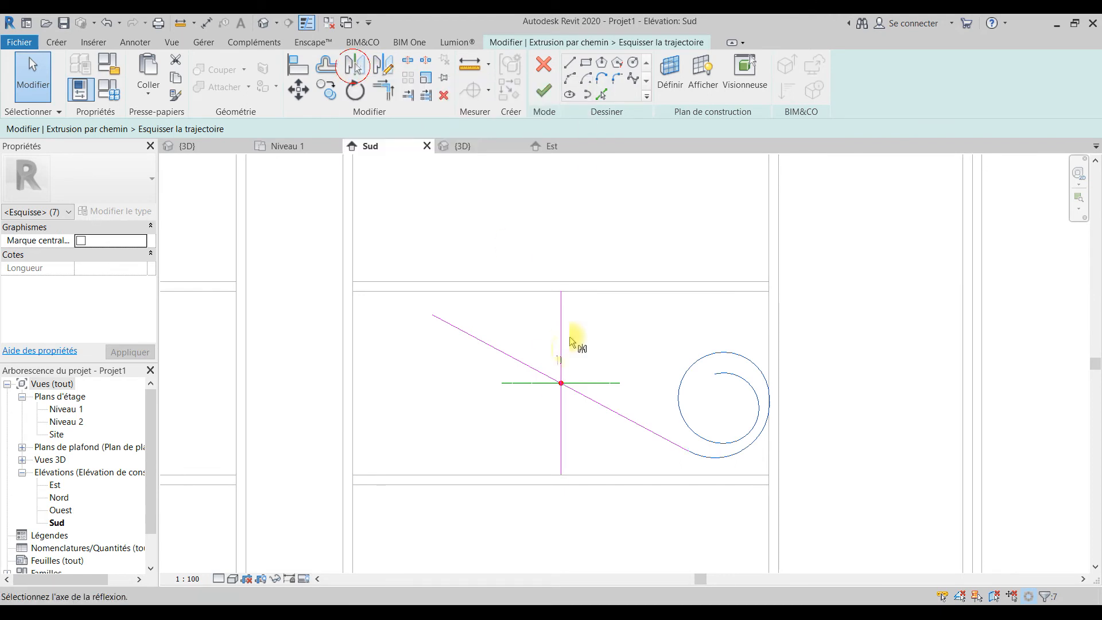
{"action": "left_click", "coordinate": [560, 349]}
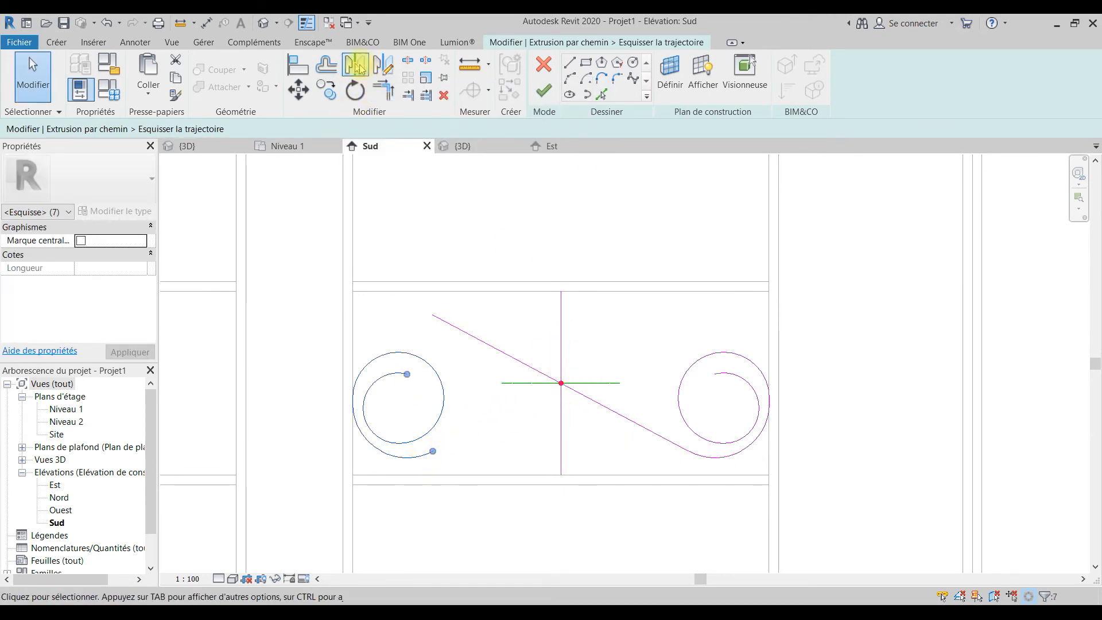
Step: Mirror the copied left scroll about a horizontal axis through the diagonal's midpoint so it meets the diagonal's upper end
{"action": "left_click", "coordinate": [358, 67]}
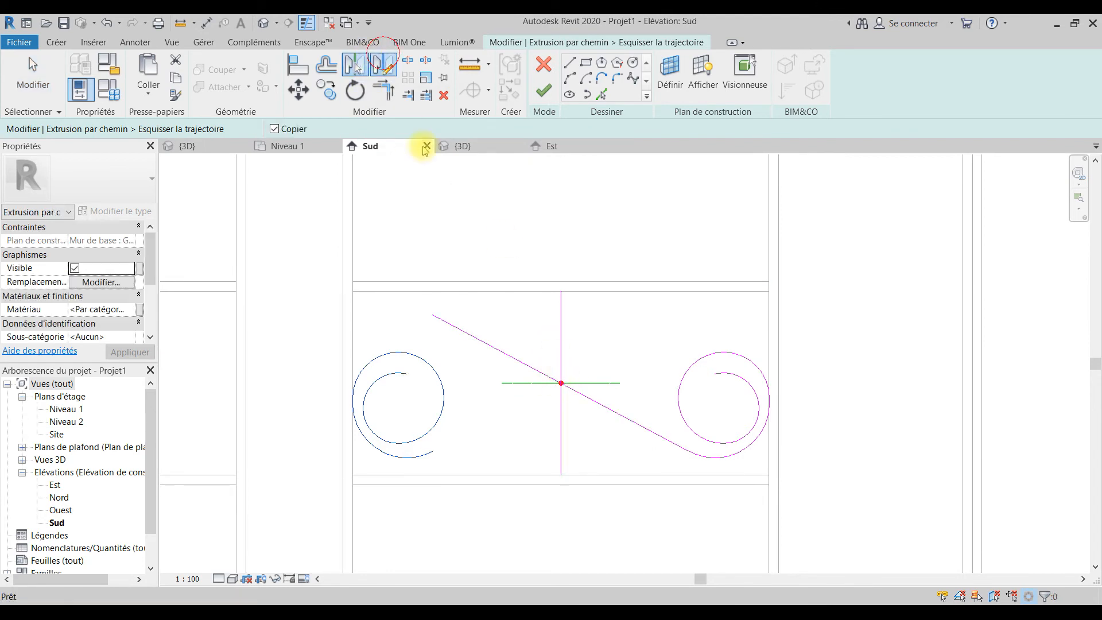
{"action": "left_click", "coordinate": [561, 382]}
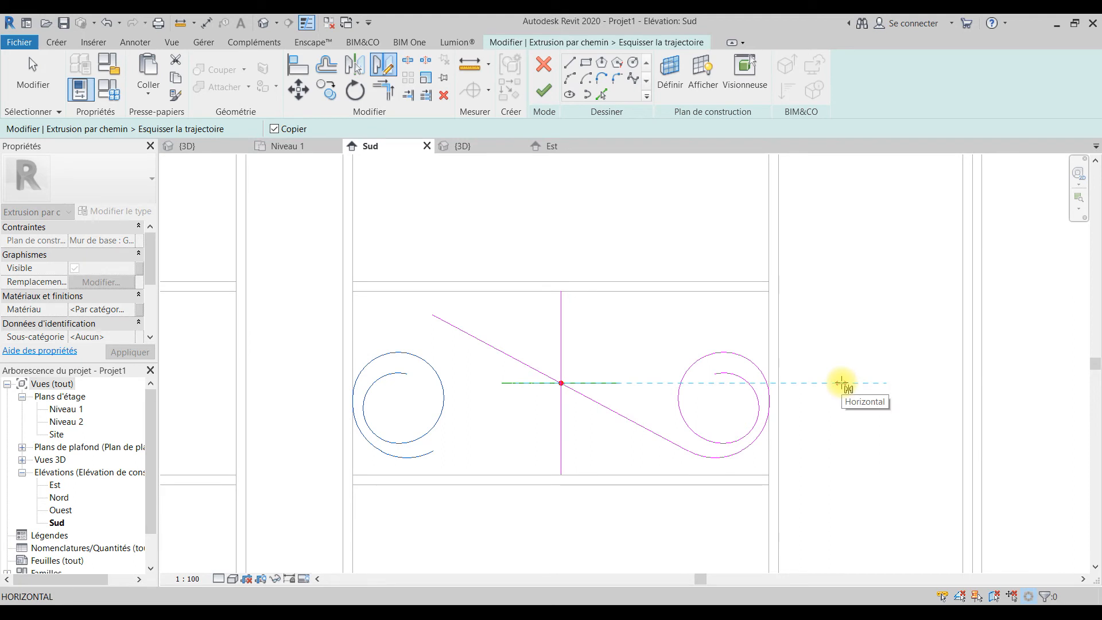
{"action": "left_click", "coordinate": [841, 383]}
{"action": "key", "text": "Escape"}
Step: Cut the unflipped lower-left scroll copy and the vertical construction line out of the path sketch
{"action": "left_click_drag", "start_coordinate": [453, 426], "coordinate": [346, 475]}
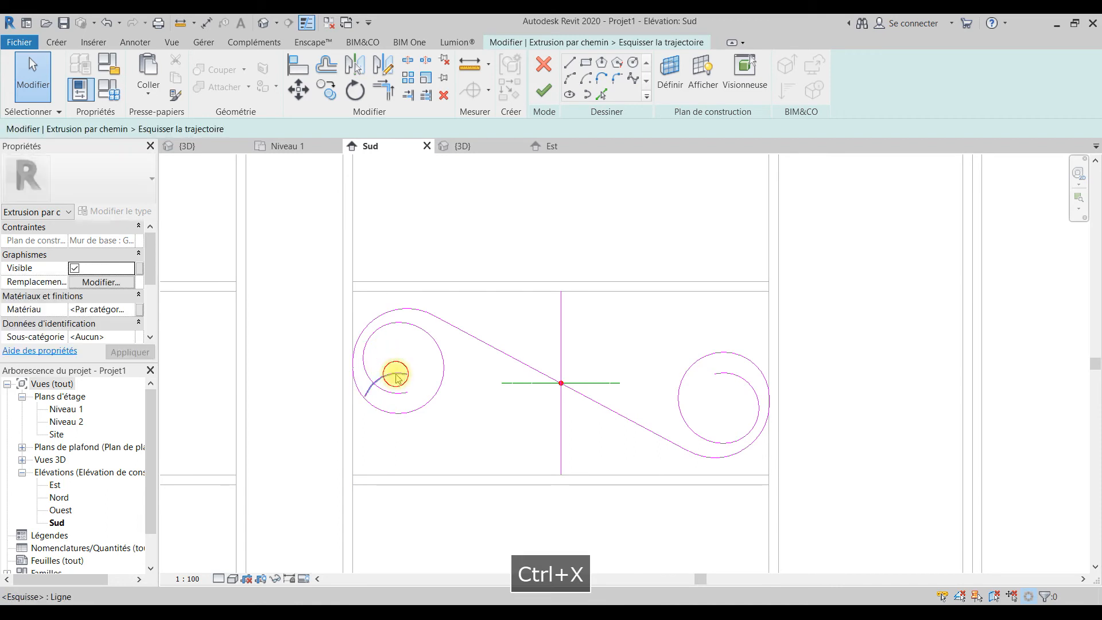
{"action": "scroll", "coordinate": [510, 405], "scroll_direction": "down", "scroll_amount": 2}
{"action": "scroll", "coordinate": [536, 401], "scroll_direction": "up", "scroll_amount": 3}
{"action": "key", "text": "Escape"}
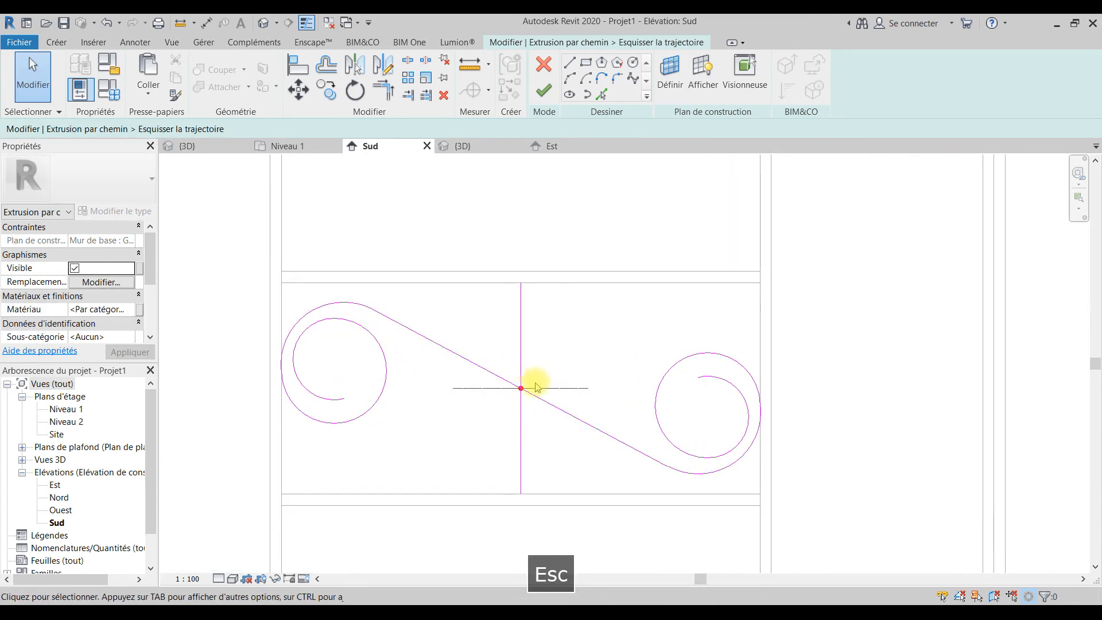
{"action": "middle_click_drag", "start_coordinate": [551, 423], "coordinate": [675, 429]}
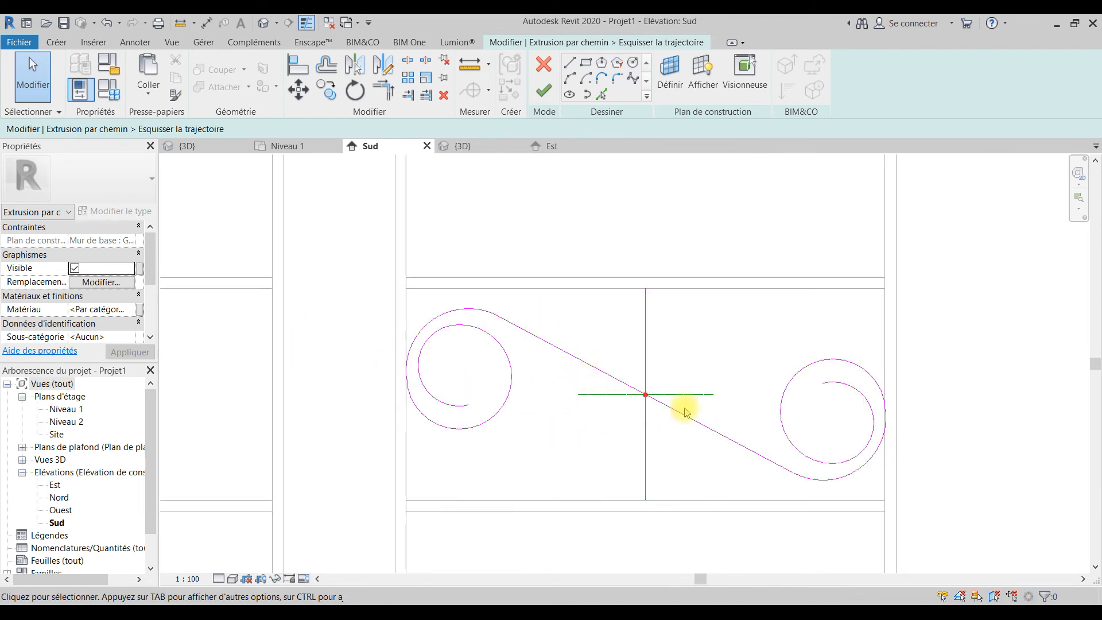
{"action": "left_click", "coordinate": [629, 331]}
{"action": "key", "text": "ctrl+x"}
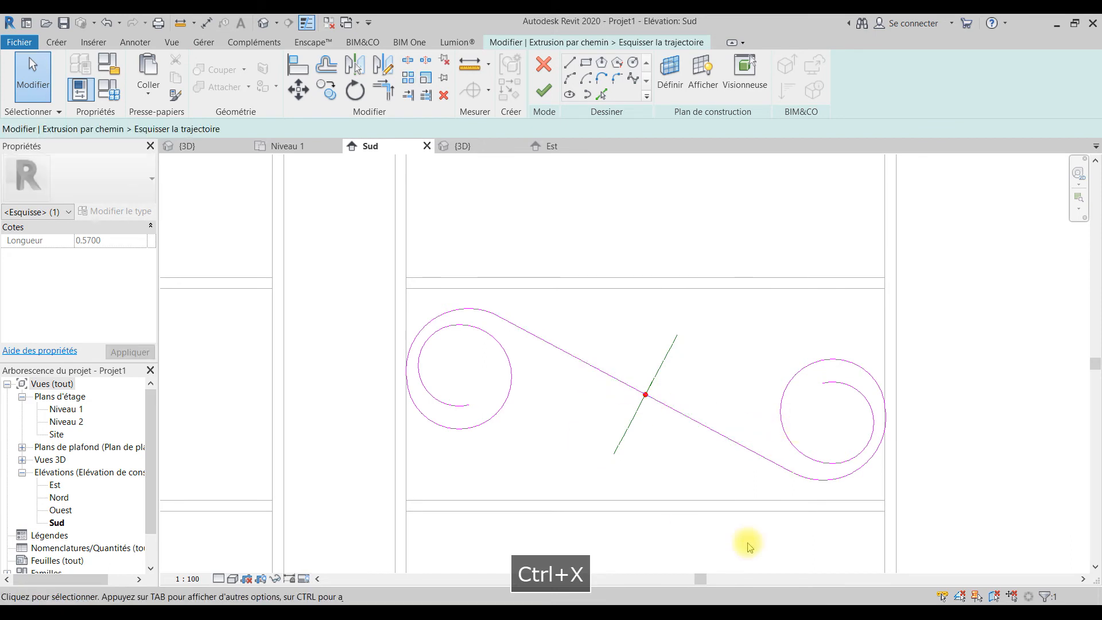
Step: Finish the S-shaped path and open the sweep's profile sketch in the Elévation: Est view
{"action": "left_click", "coordinate": [545, 90]}
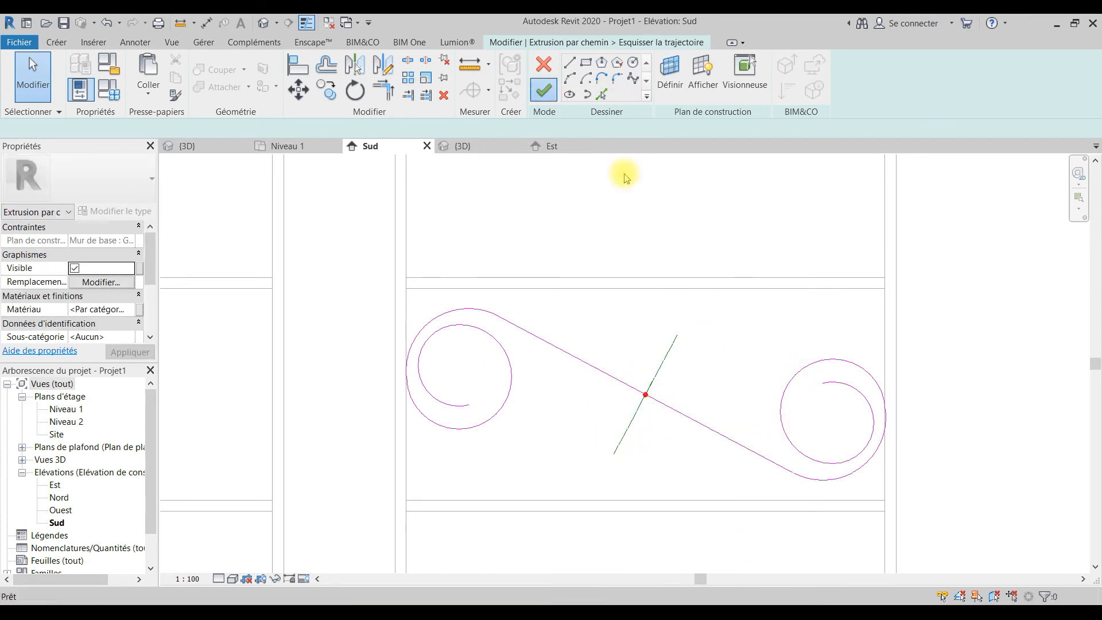
{"action": "left_click", "coordinate": [898, 80]}
{"action": "left_click", "coordinate": [952, 93]}
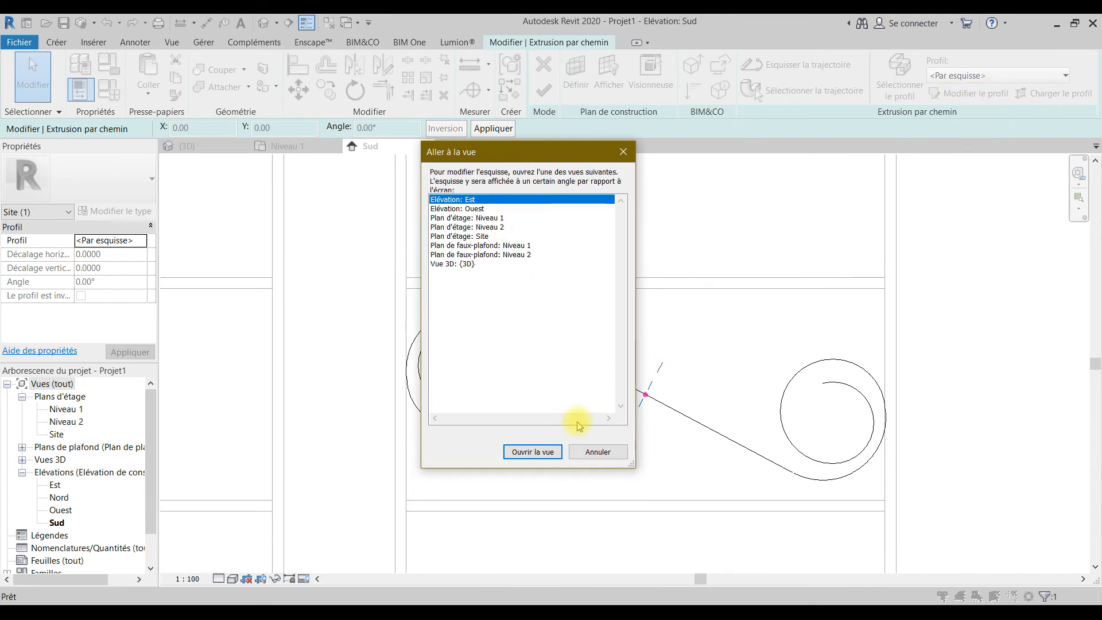
{"action": "left_click", "coordinate": [534, 451]}
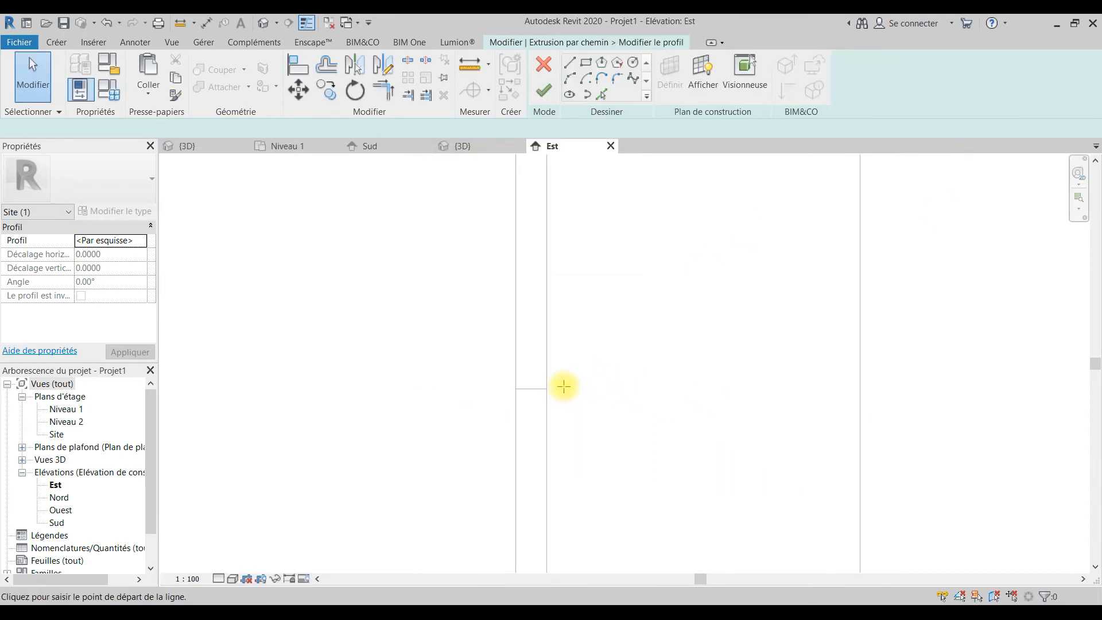
Step: Sketch a rectangular profile beside the path's reference point and set both its width and height to 0.006 m
{"action": "scroll", "coordinate": [562, 388], "scroll_direction": "up", "scroll_amount": 5}
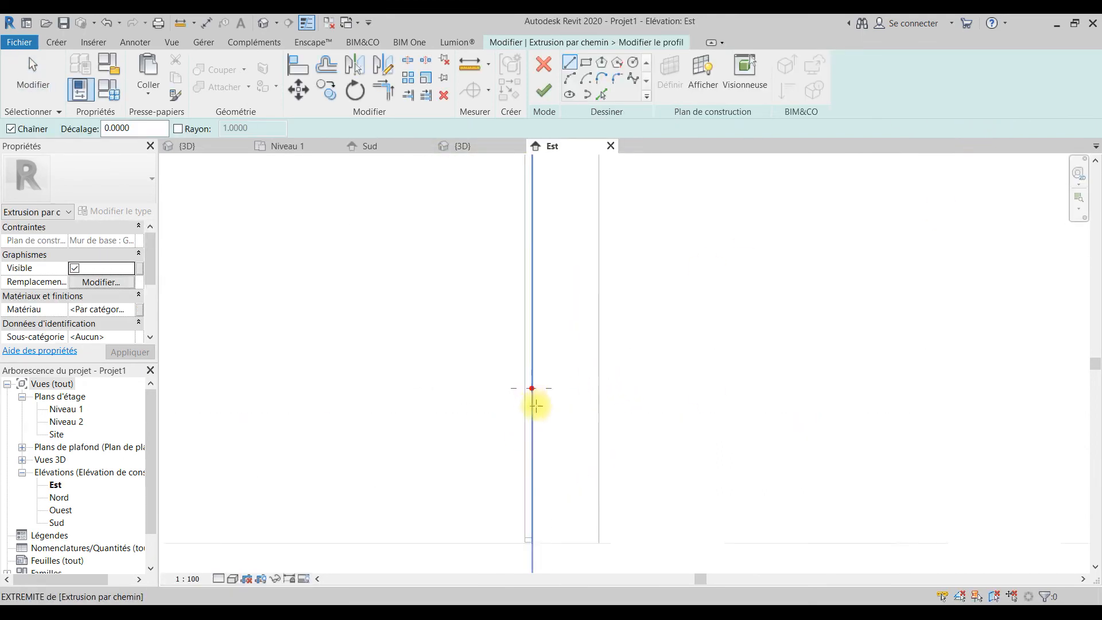
{"action": "scroll", "coordinate": [522, 361], "scroll_direction": "up", "scroll_amount": 6}
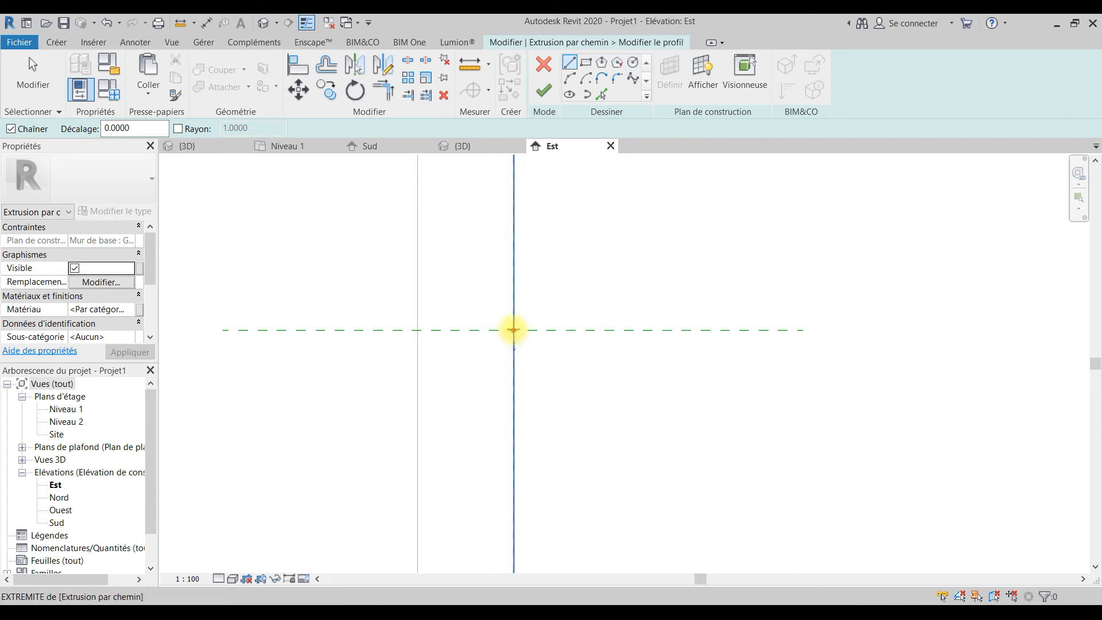
{"action": "left_click", "coordinate": [586, 62]}
{"action": "left_click", "coordinate": [514, 326]}
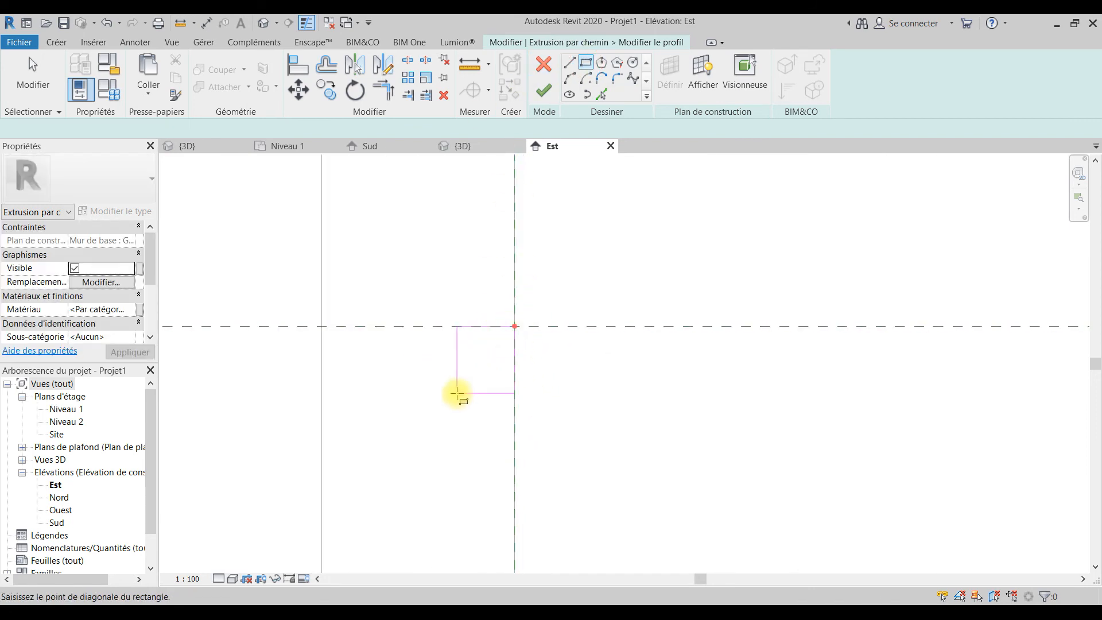
{"action": "left_click", "coordinate": [446, 405]}
{"action": "left_click", "coordinate": [480, 289]}
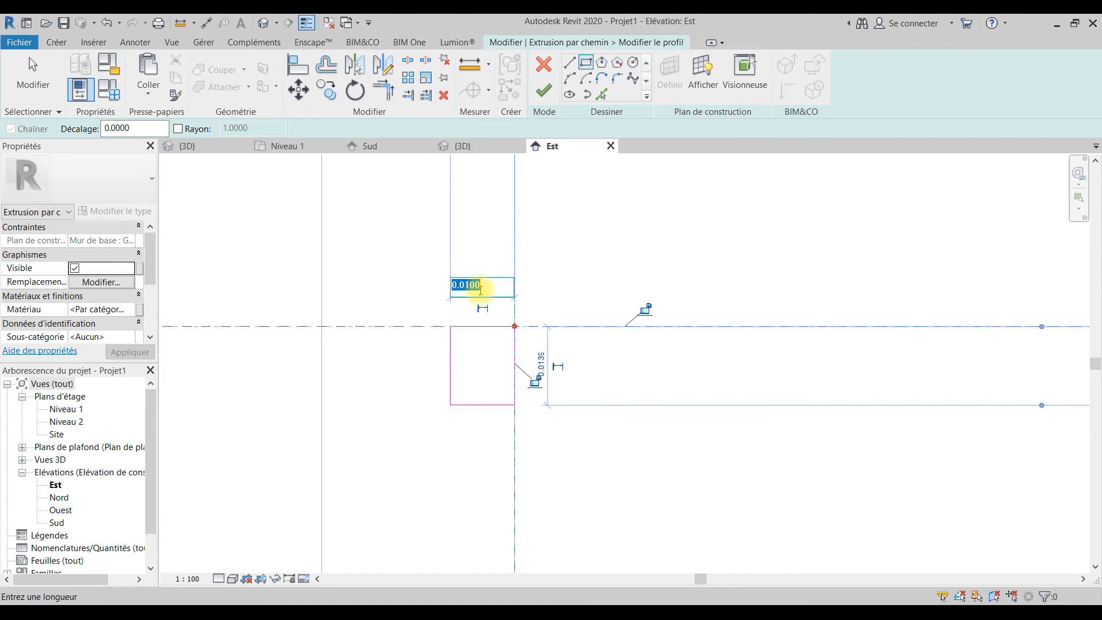
{"action": "type", "text": "0."}
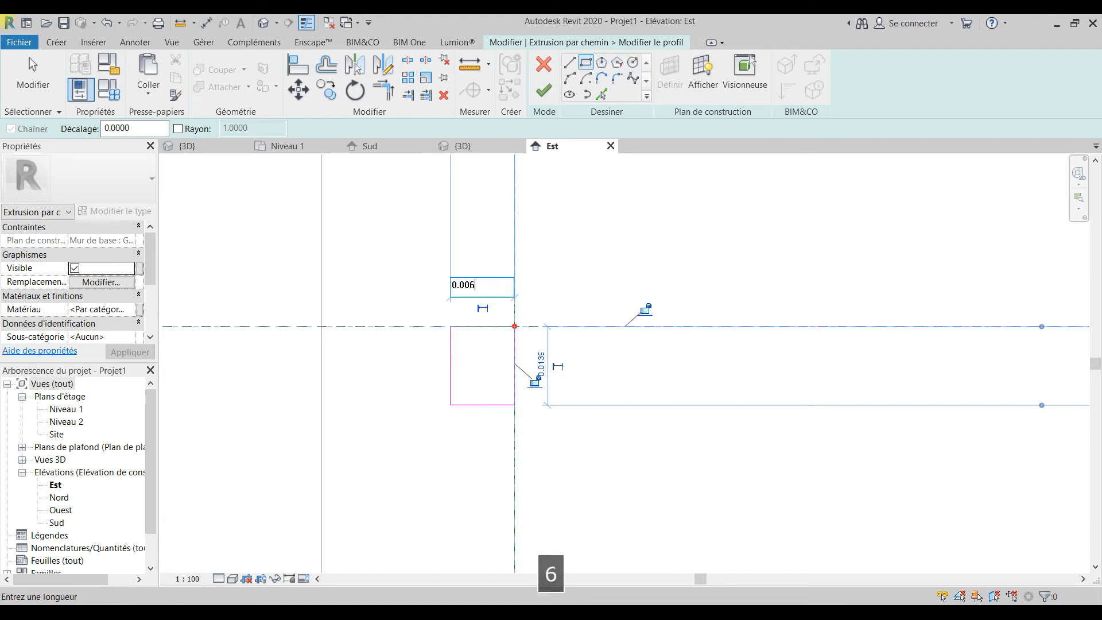
{"action": "key", "text": "Return"}
{"action": "left_click", "coordinate": [538, 366]}
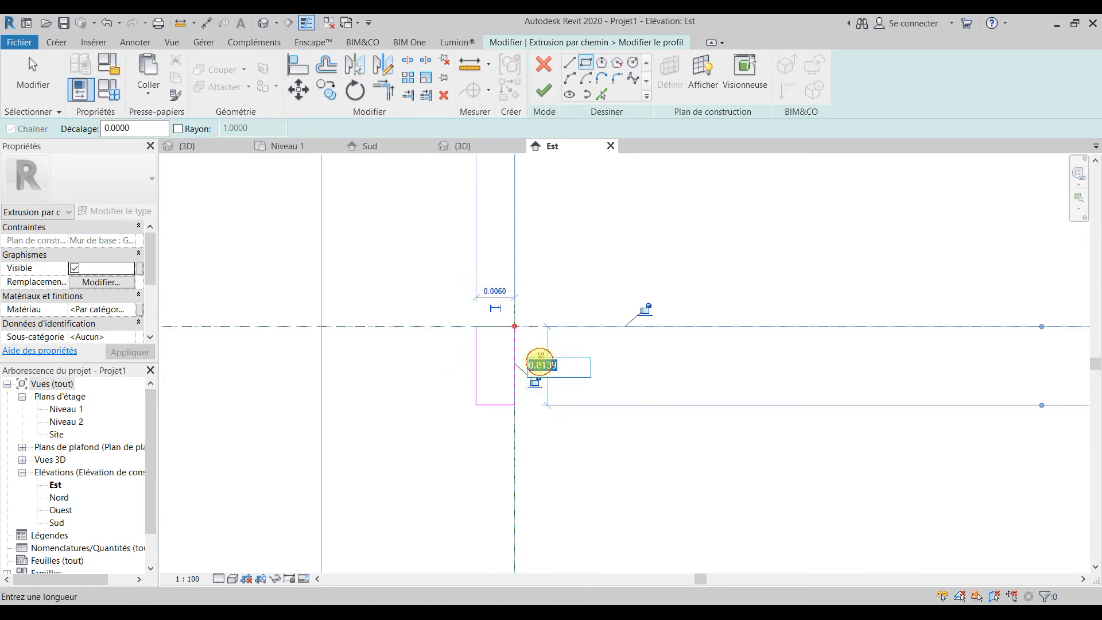
{"action": "type", "text": "0.005"}
{"action": "key", "text": "Return"}
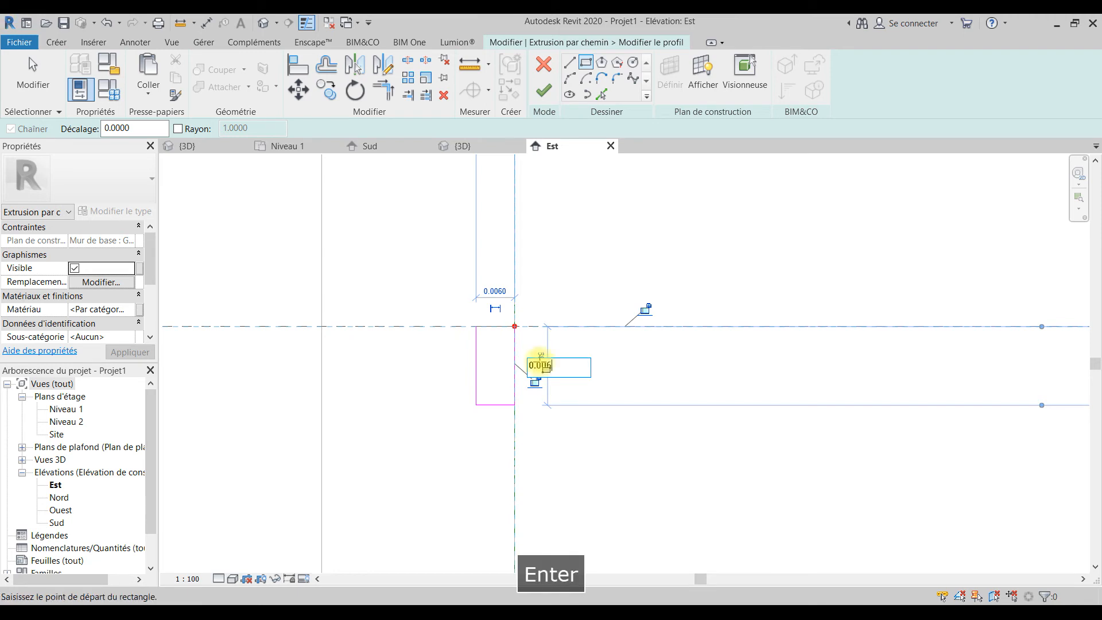
Step: Move the square profile so its upper corner nearest the path plane lies on the reference point, and finish the profile sketch
{"action": "key", "text": "Escape"}
{"action": "left_click_drag", "start_coordinate": [492, 360], "coordinate": [467, 419]}
{"action": "left_click", "coordinate": [514, 381], "text": "ctrl"}
{"action": "left_click", "coordinate": [299, 89]}
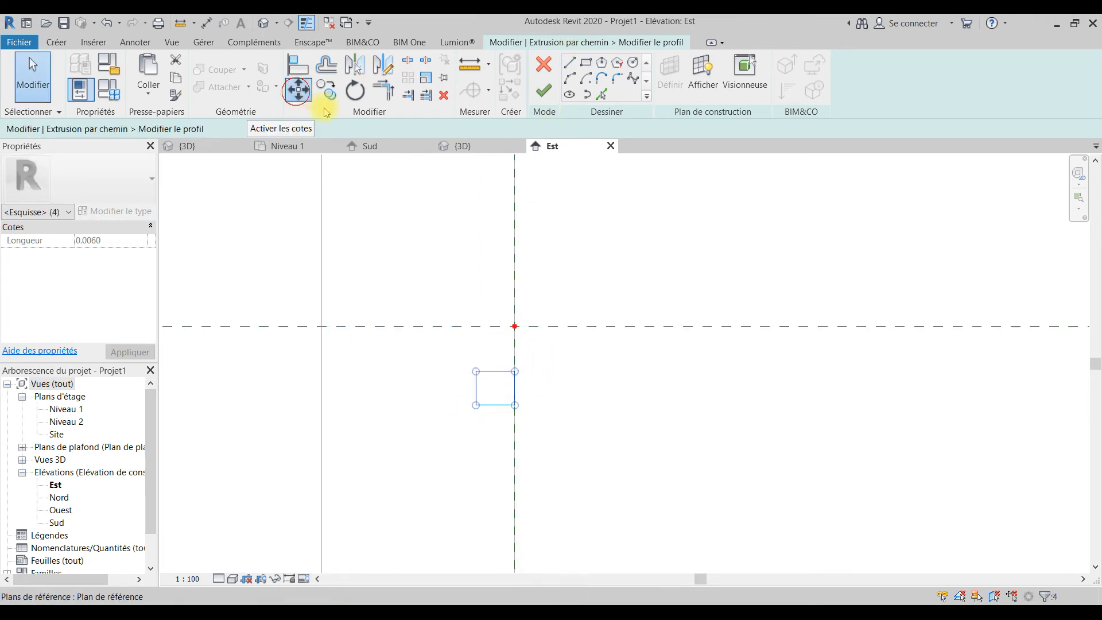
{"action": "left_click", "coordinate": [513, 377]}
{"action": "scroll", "coordinate": [513, 377], "scroll_direction": "up", "scroll_amount": 3}
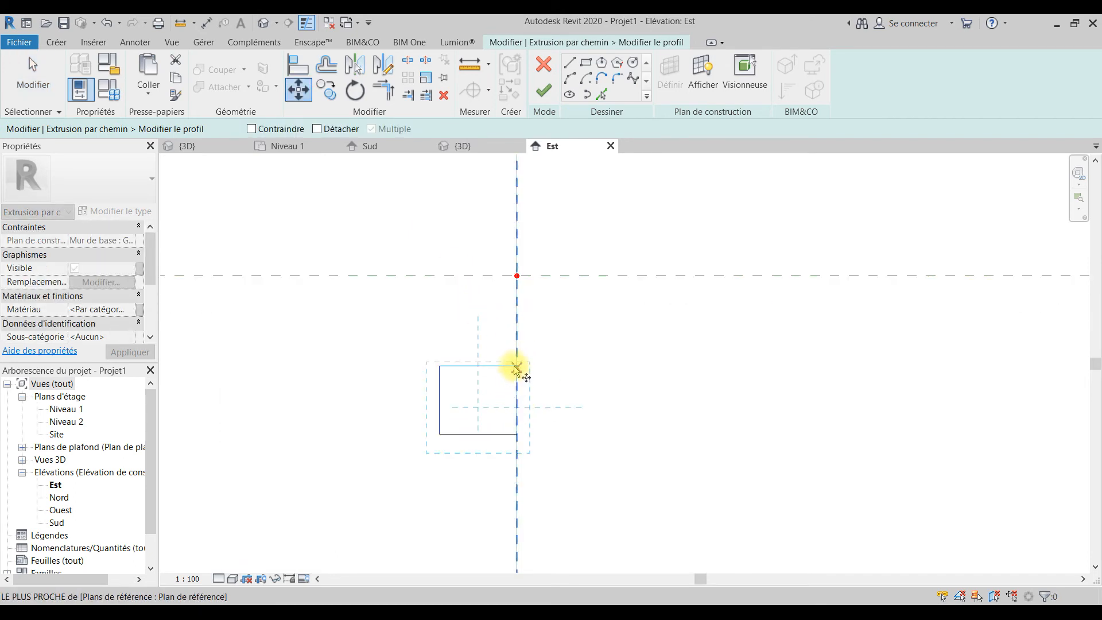
{"action": "left_click", "coordinate": [516, 276]}
{"action": "key", "text": "Escape"}
{"action": "left_click", "coordinate": [542, 90]}
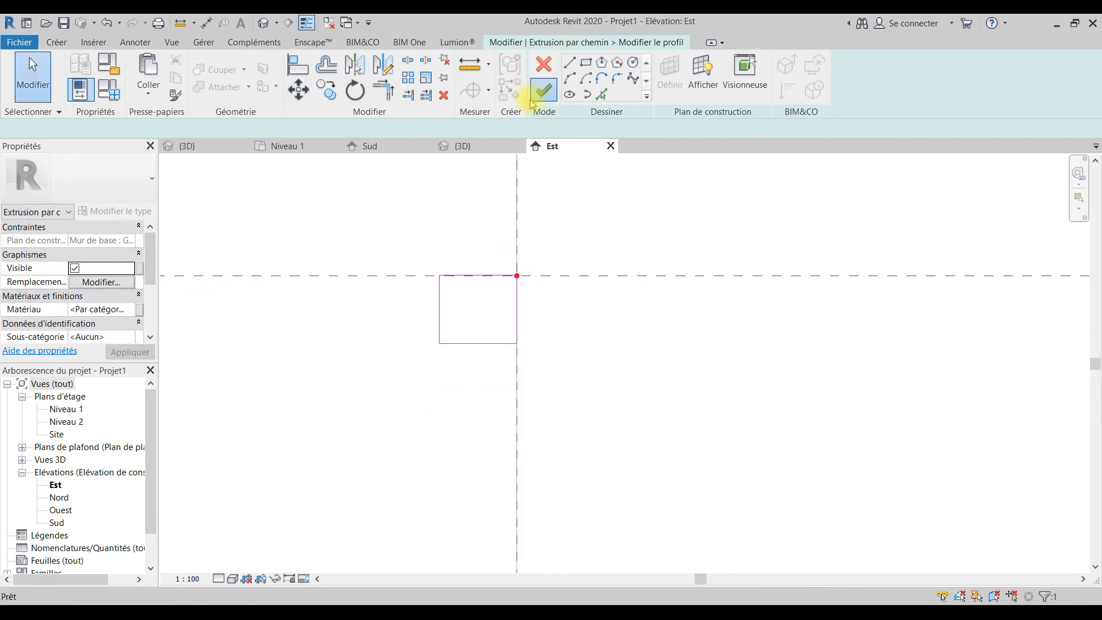
Step: Return to the Sud elevation and complete the sweep of the double scroll
{"action": "left_click", "coordinate": [365, 147]}
{"action": "scroll", "coordinate": [597, 422], "scroll_direction": "down", "scroll_amount": 2}
{"action": "scroll", "coordinate": [627, 425], "scroll_direction": "up", "scroll_amount": 5}
{"action": "key", "text": "Escape"}
{"action": "scroll", "coordinate": [649, 406], "scroll_direction": "up", "scroll_amount": 1}
{"action": "scroll", "coordinate": [606, 384], "scroll_direction": "down", "scroll_amount": 4}
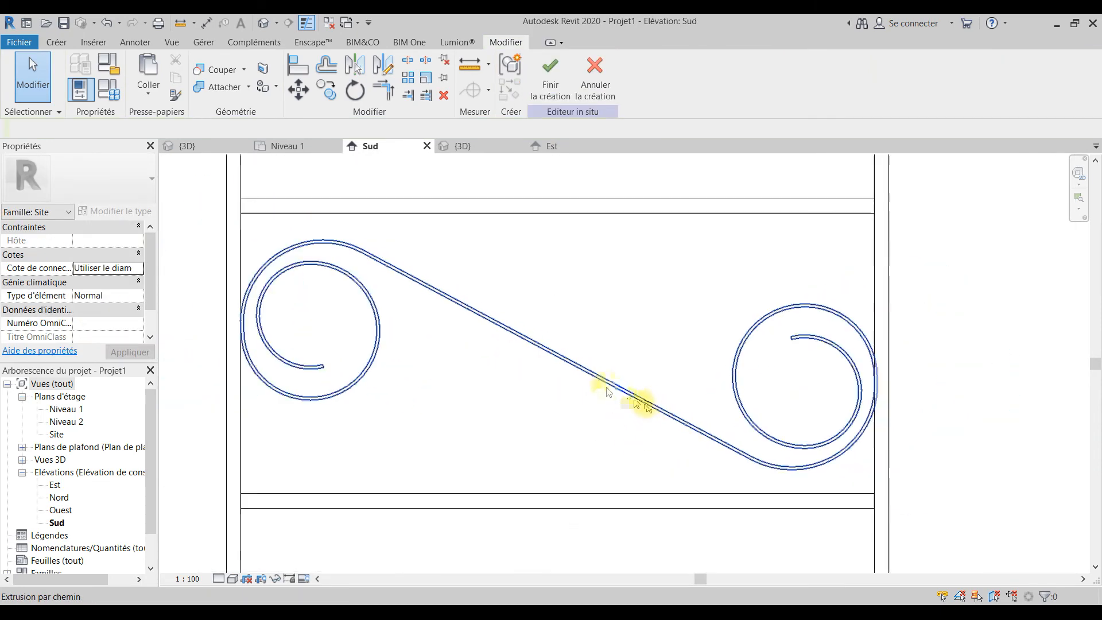
Step: Start another path sweep in the panel and draw a downward-curving quarter arc from the lowest point of the left scroll
{"action": "middle_click_drag", "start_coordinate": [606, 415], "coordinate": [533, 428]}
{"action": "scroll", "coordinate": [586, 442], "scroll_direction": "down", "scroll_amount": 2}
{"action": "scroll", "coordinate": [672, 373], "scroll_direction": "down", "scroll_amount": 2}
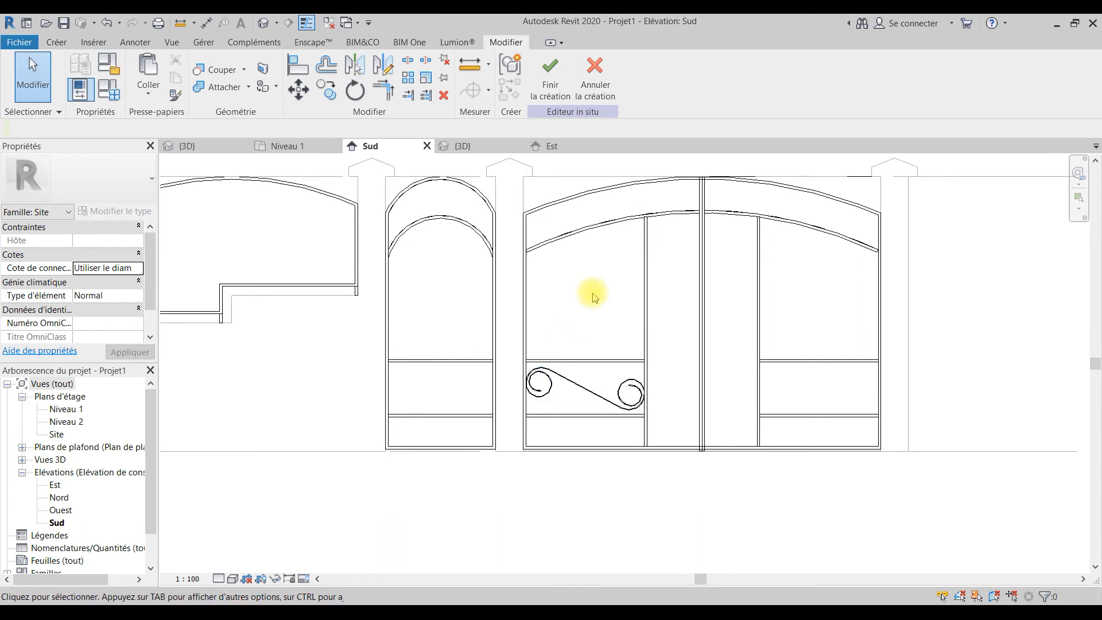
{"action": "scroll", "coordinate": [601, 390], "scroll_direction": "up", "scroll_amount": 1}
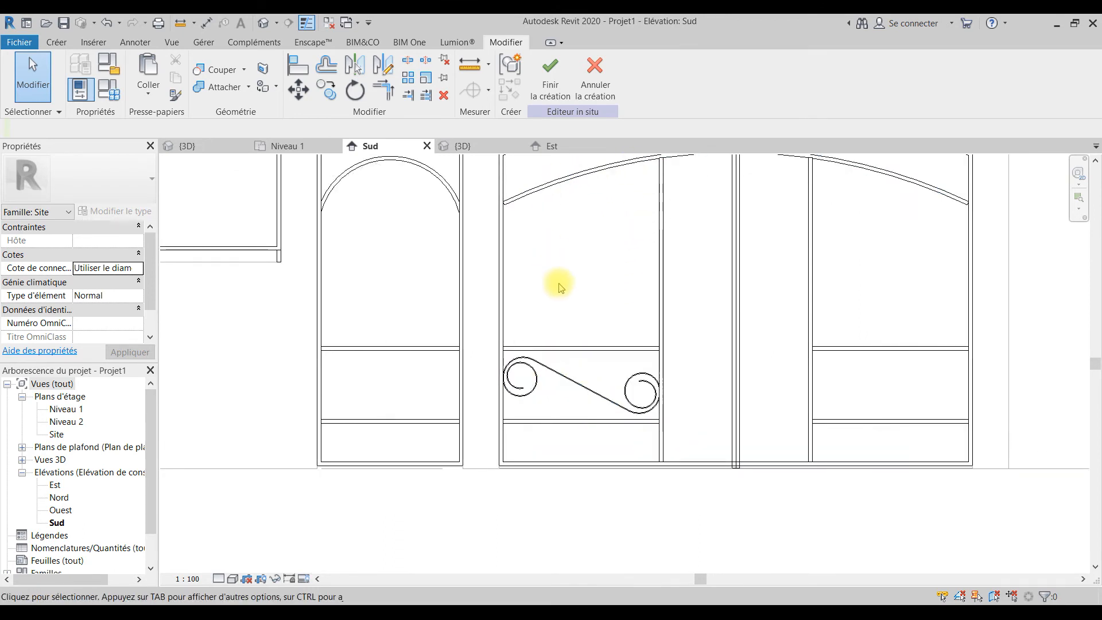
{"action": "scroll", "coordinate": [591, 353], "scroll_direction": "down", "scroll_amount": 1}
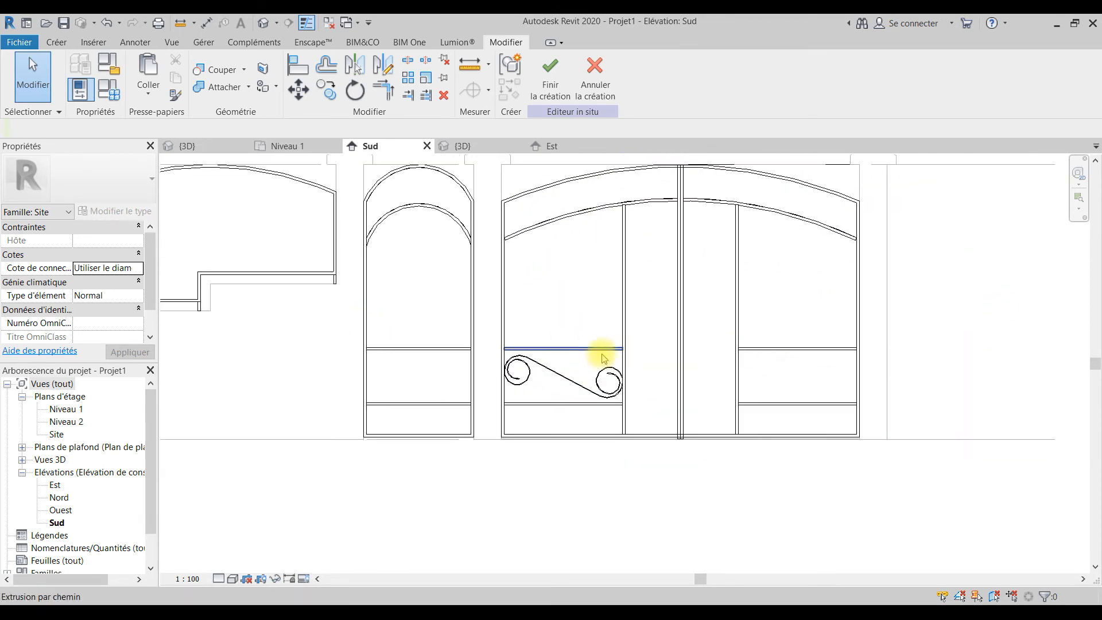
{"action": "scroll", "coordinate": [602, 358], "scroll_direction": "up", "scroll_amount": 3}
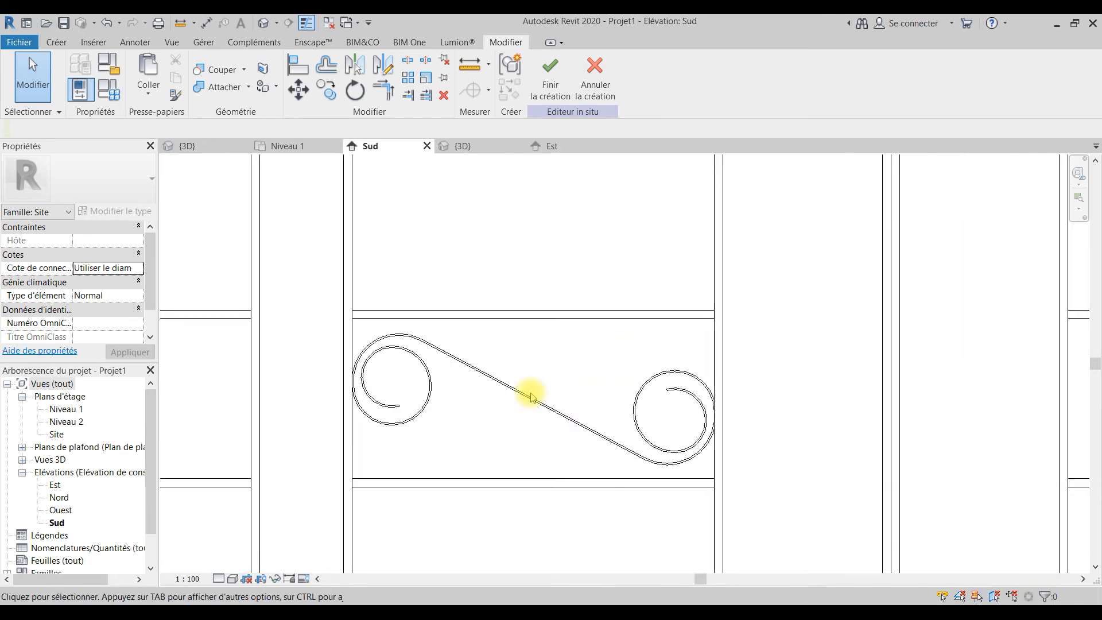
{"action": "left_click", "coordinate": [49, 45]}
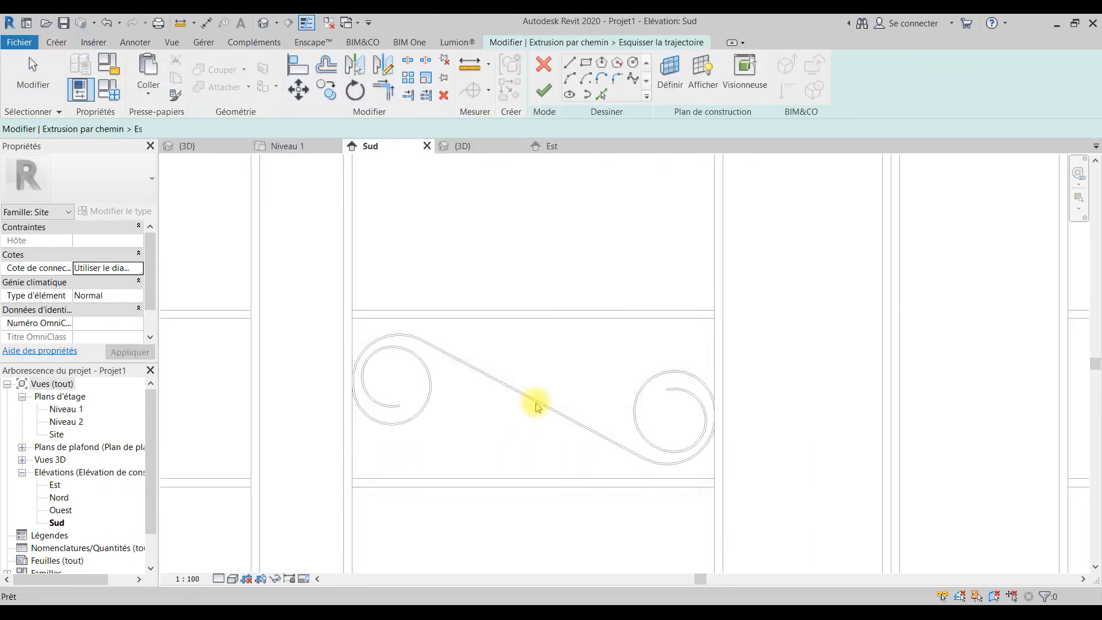
{"action": "scroll", "coordinate": [535, 406], "scroll_direction": "up", "scroll_amount": 2}
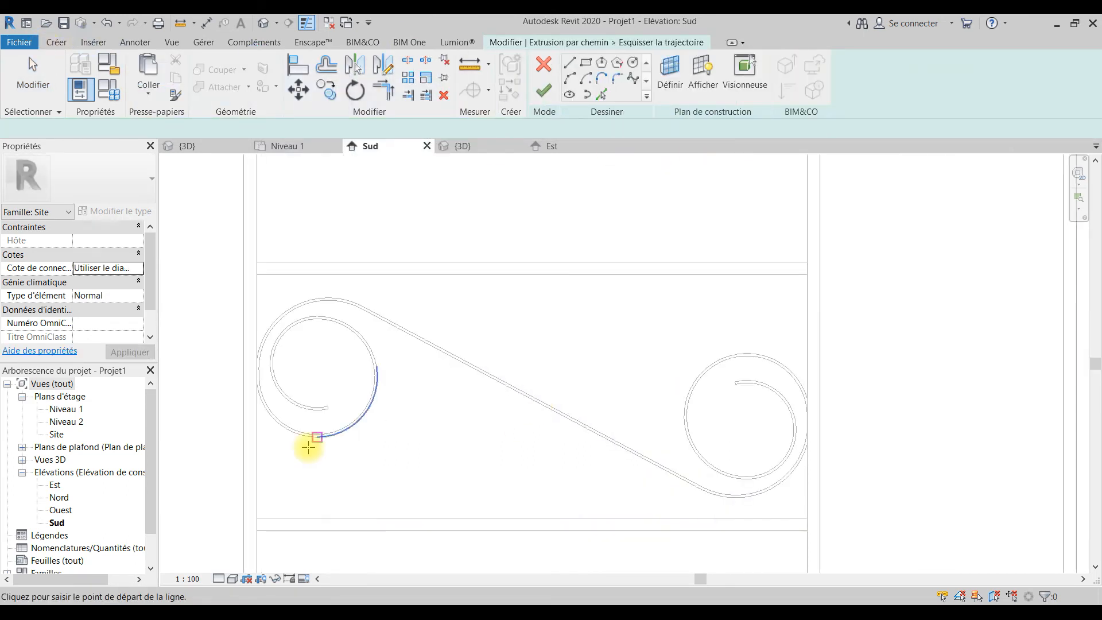
{"action": "left_click", "coordinate": [569, 77]}
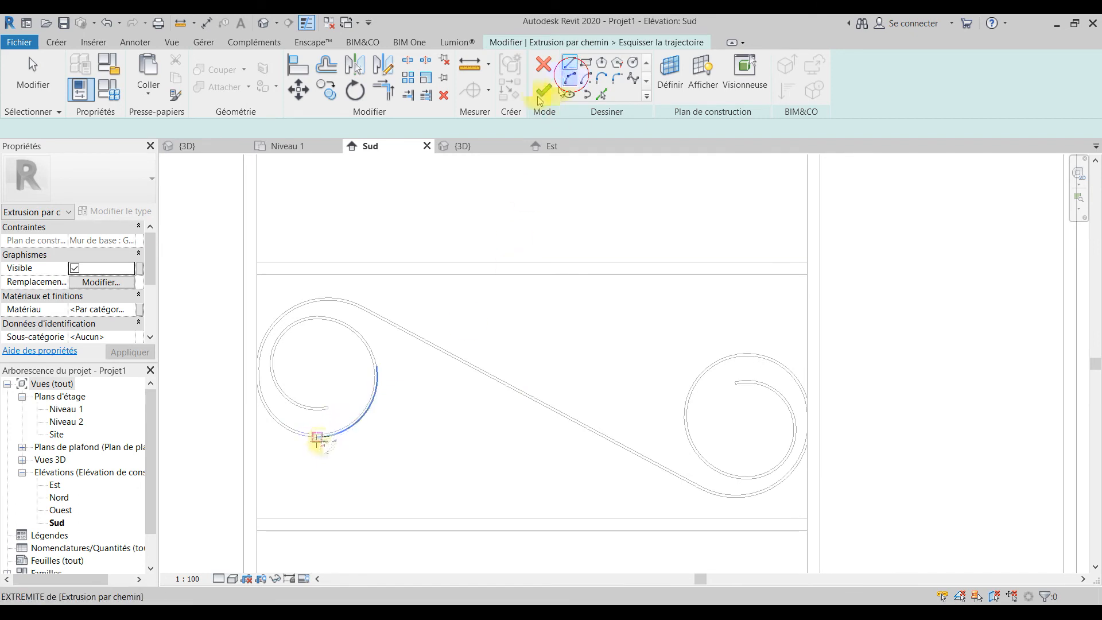
{"action": "left_click", "coordinate": [317, 439]}
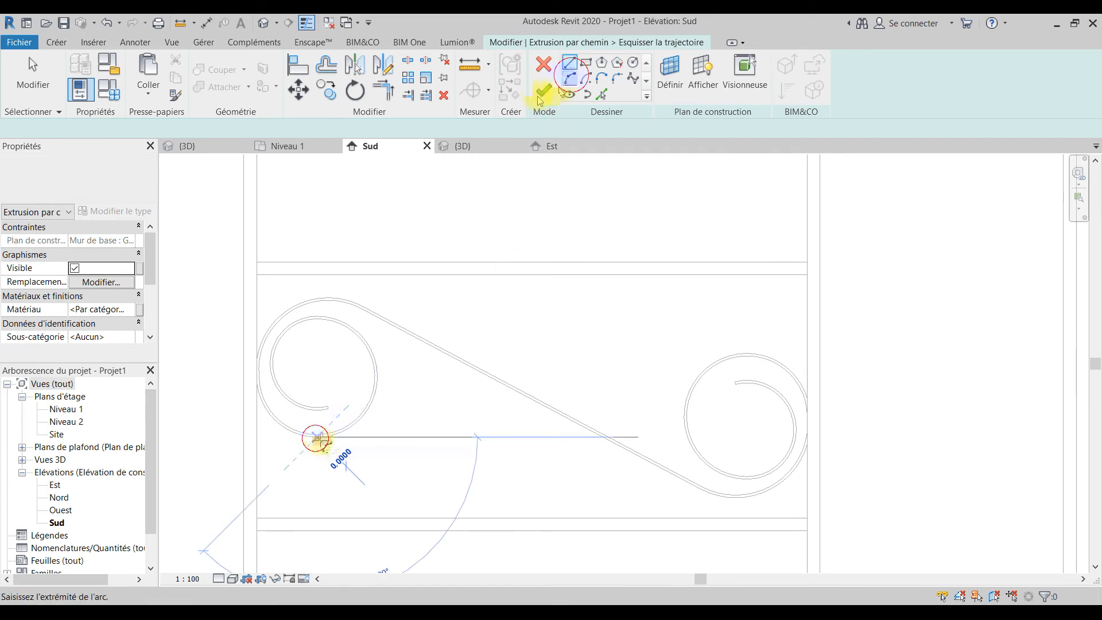
{"action": "left_click", "coordinate": [366, 505]}
{"action": "left_click", "coordinate": [361, 465]}
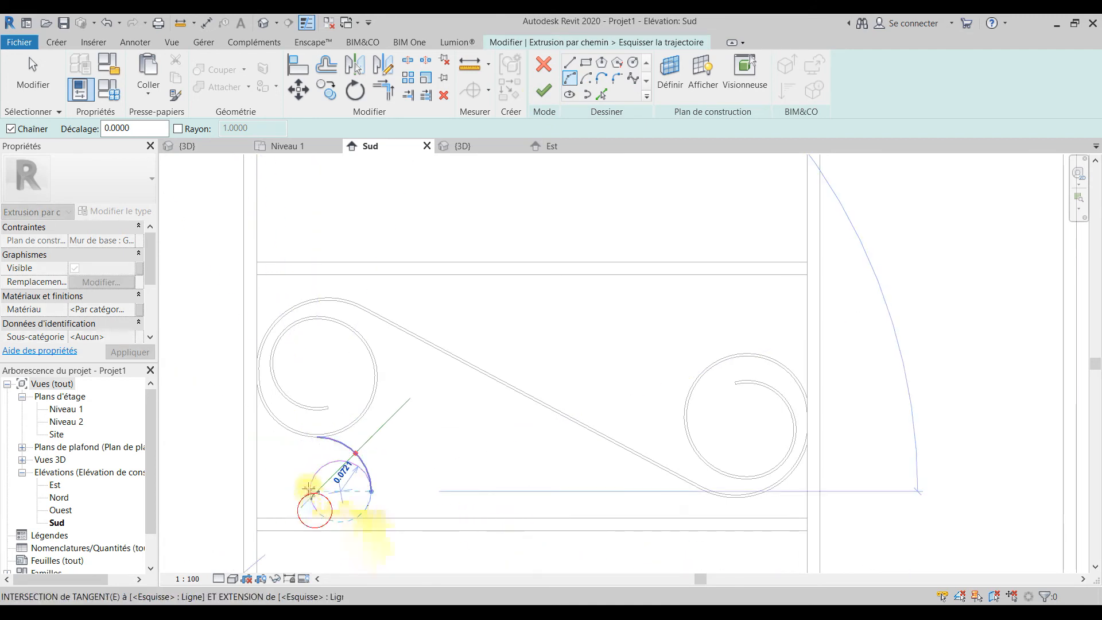
{"action": "left_click", "coordinate": [359, 513]}
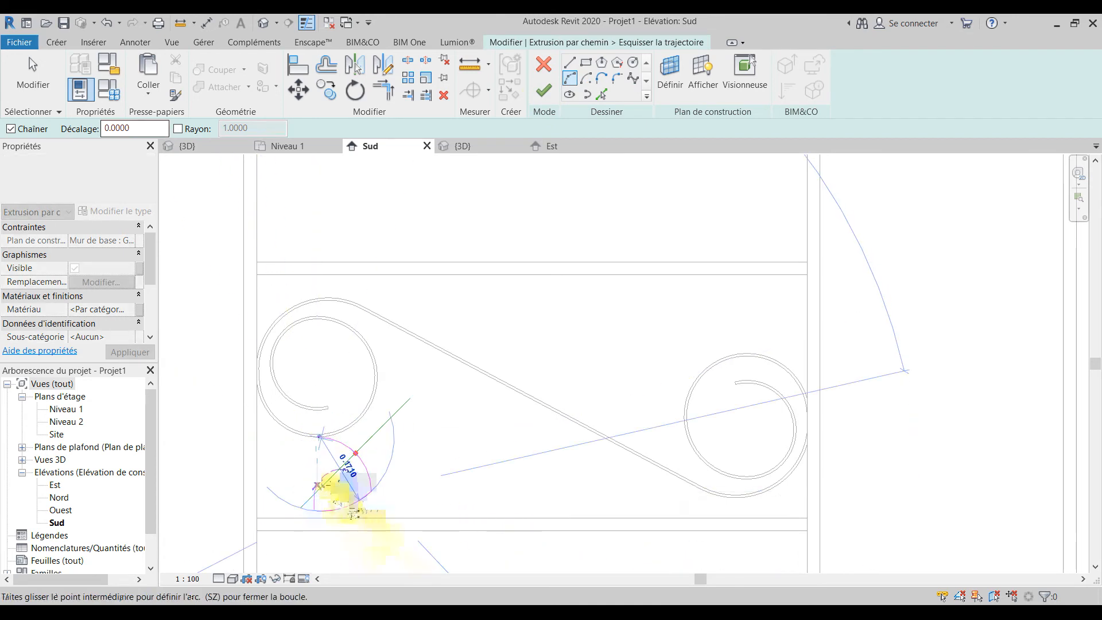
{"action": "key", "text": "Escape"}
{"action": "key", "text": "Escape"}
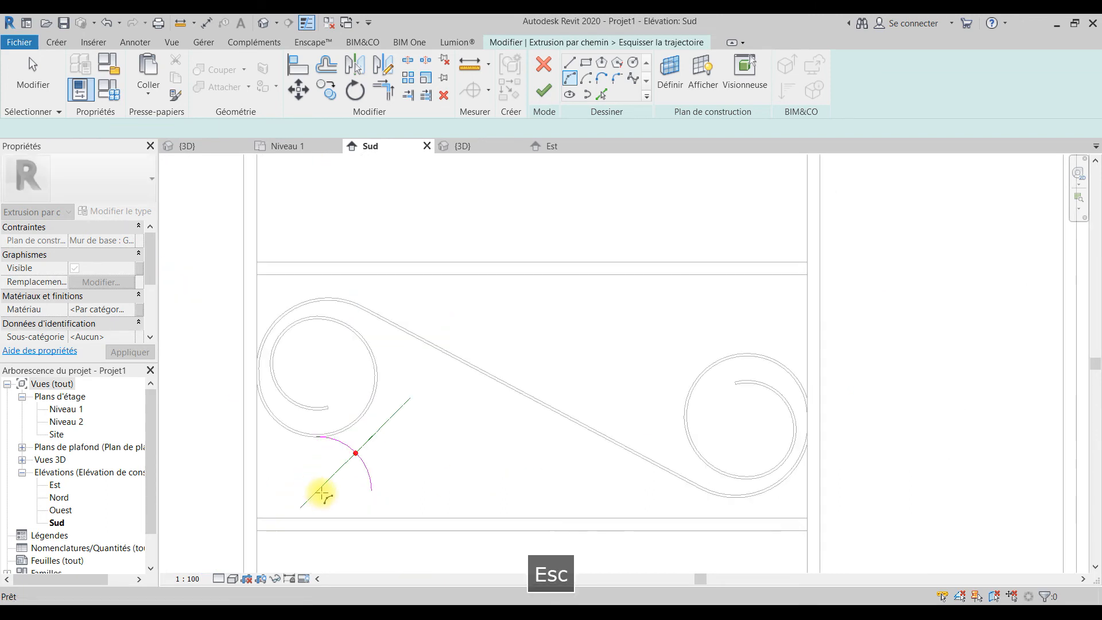
{"action": "left_click", "coordinate": [371, 491]}
{"action": "left_click", "coordinate": [305, 490]}
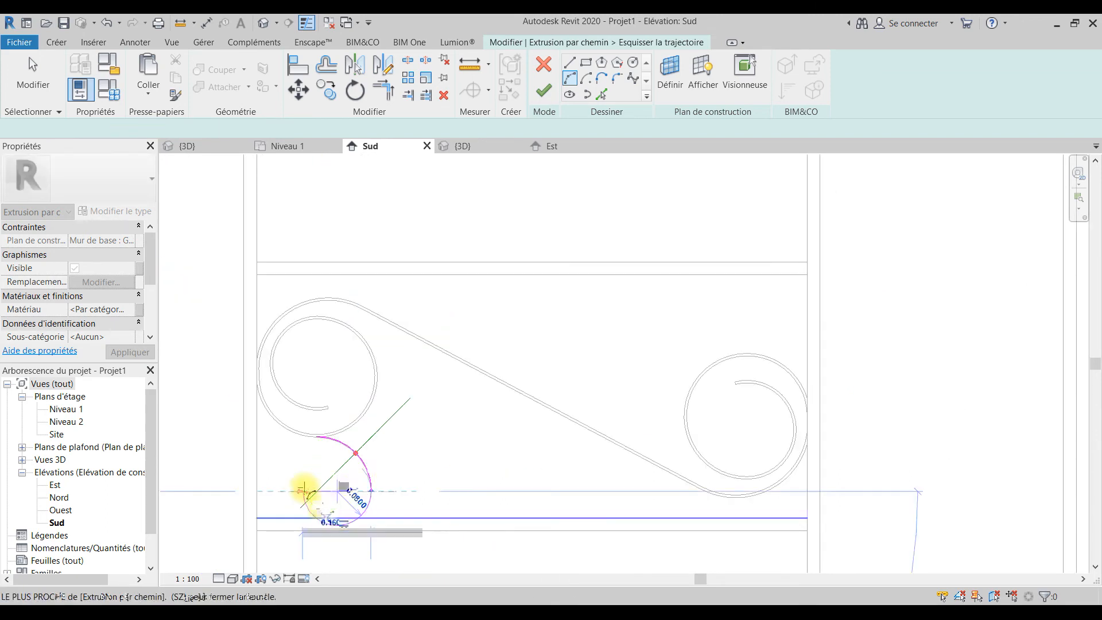
{"action": "key", "text": "Escape"}
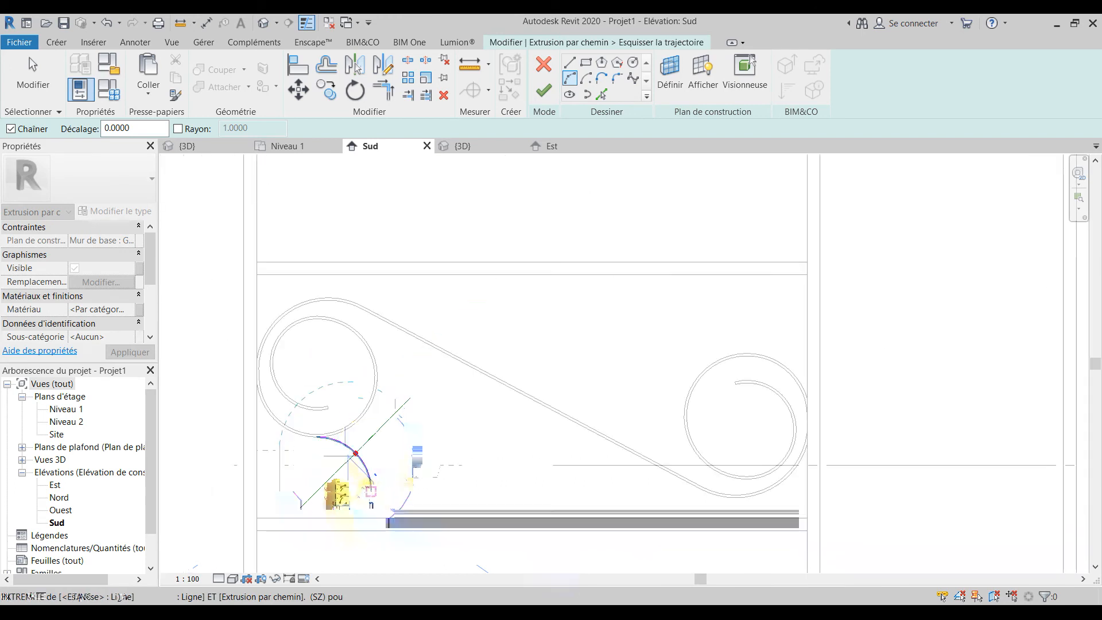
Step: Draw a second arc curling from the quarter arc's lower end around beneath it, near the panel's lower rail
{"action": "left_click", "coordinate": [371, 490]}
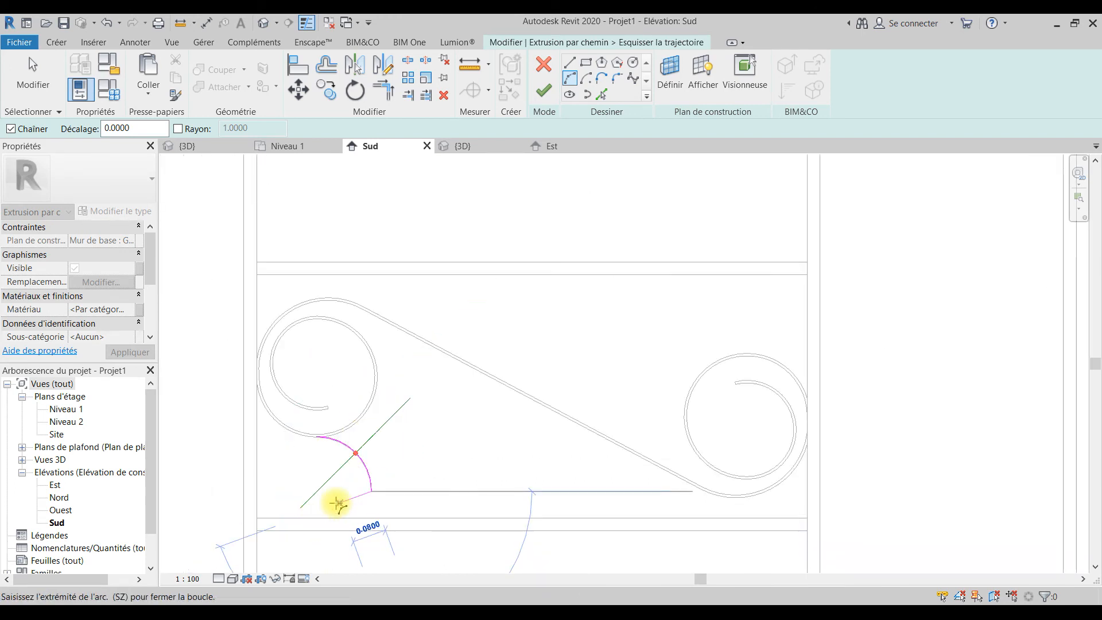
{"action": "scroll", "coordinate": [333, 507], "scroll_direction": "up", "scroll_amount": 2}
{"action": "scroll", "coordinate": [333, 508], "scroll_direction": "down", "scroll_amount": 2}
{"action": "key", "text": "Escape"}
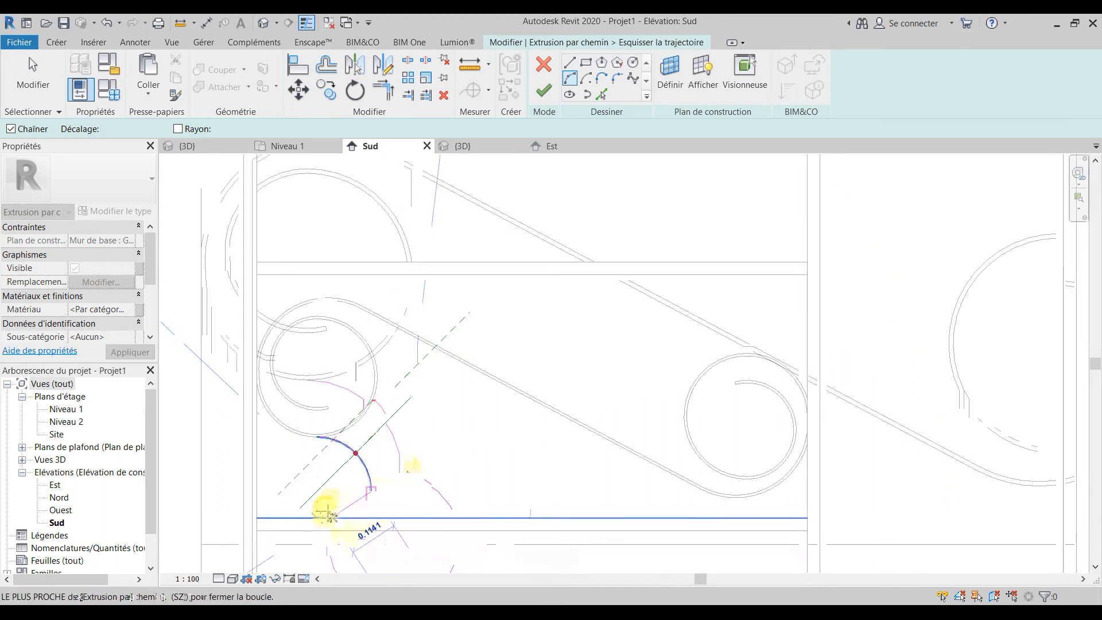
{"action": "left_click", "coordinate": [325, 513]}
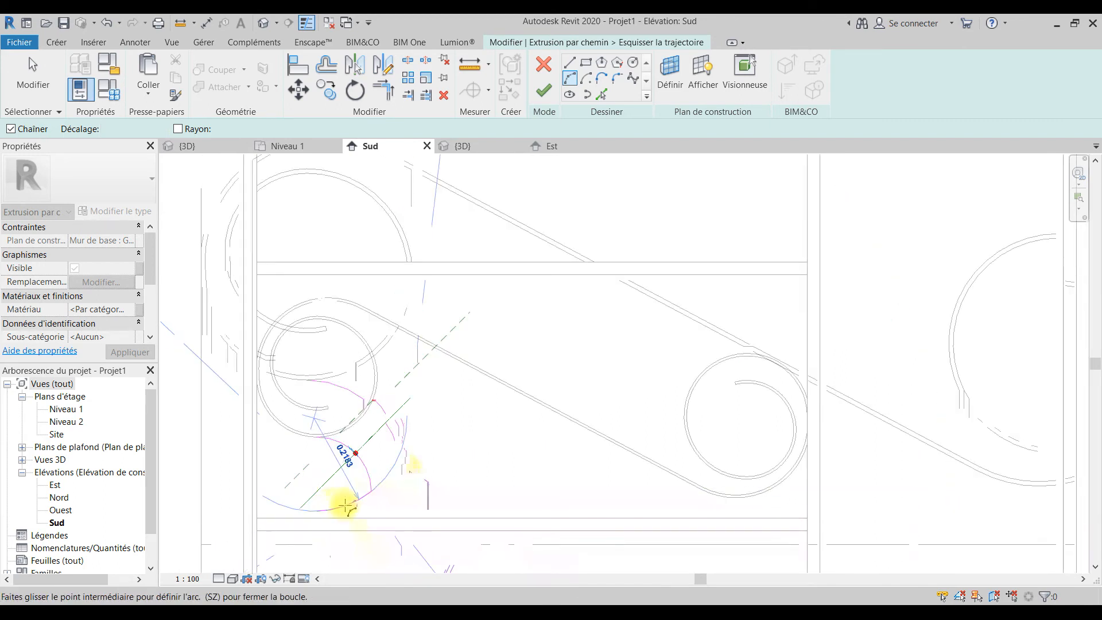
{"action": "left_click", "coordinate": [345, 506]}
{"action": "scroll", "coordinate": [350, 509], "scroll_direction": "up", "scroll_amount": 3}
{"action": "key", "text": "Escape"}
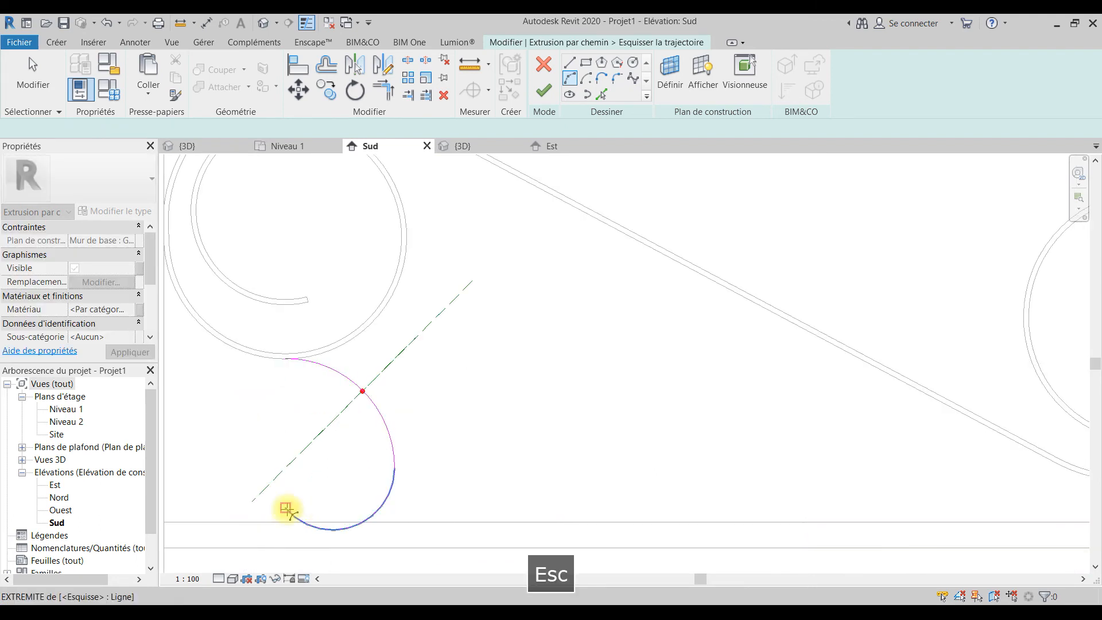
Step: Continue the path with arcs up and over from the lower arc's open end, curling inward to form a small spiral
{"action": "left_click", "coordinate": [286, 509]}
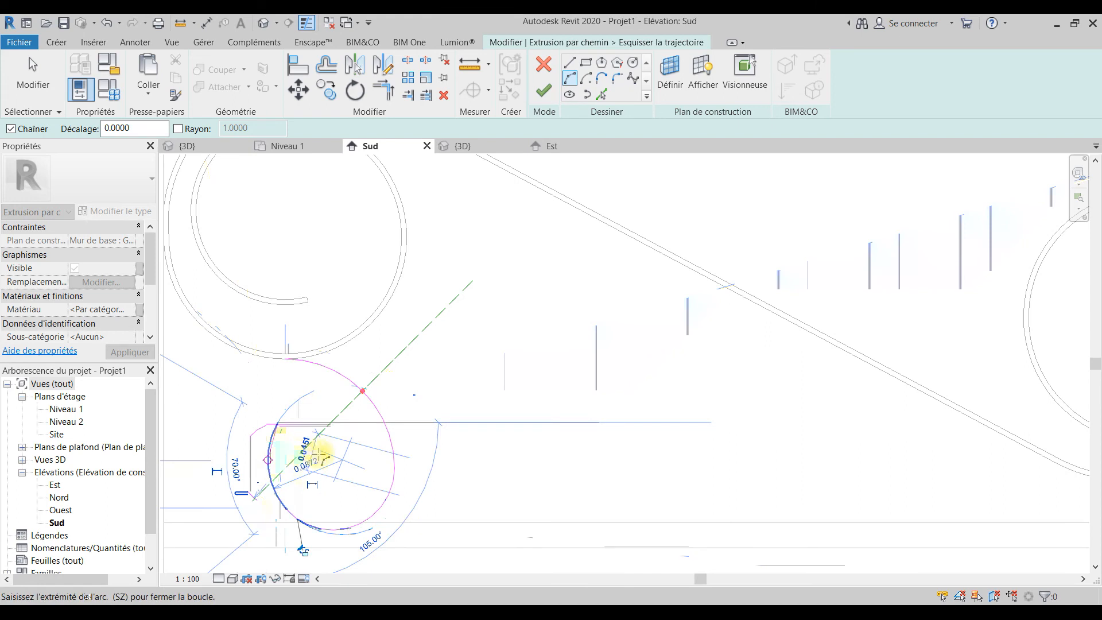
{"action": "left_click", "coordinate": [352, 422]}
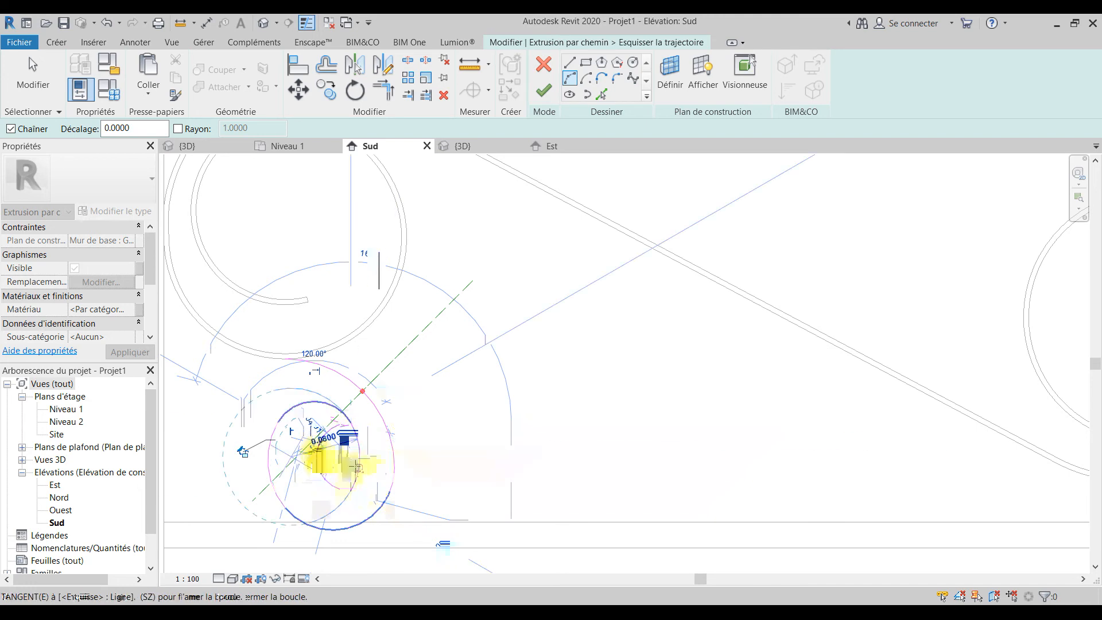
{"action": "left_click", "coordinate": [357, 466]}
{"action": "left_click", "coordinate": [346, 500]}
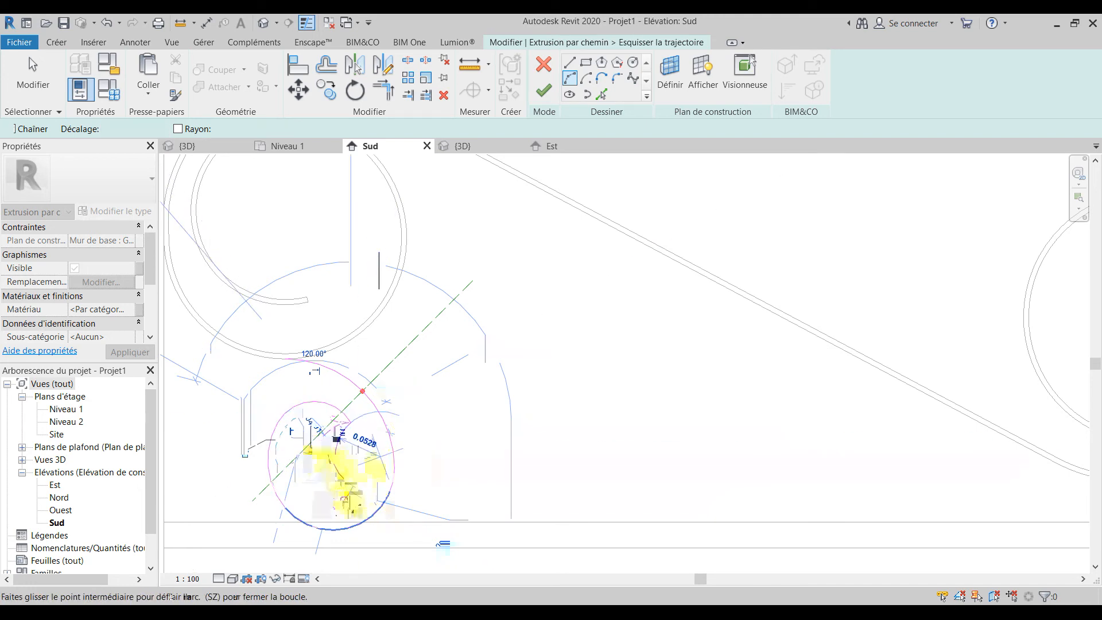
{"action": "left_click", "coordinate": [352, 423]}
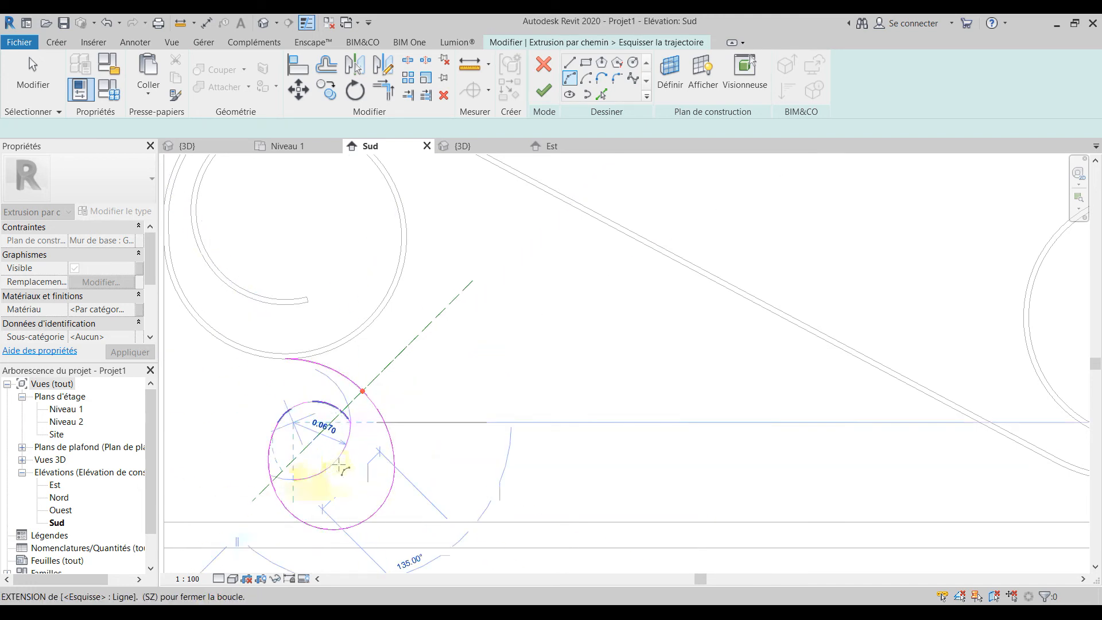
{"action": "key", "text": "Escape"}
{"action": "scroll", "coordinate": [361, 465], "scroll_direction": "down", "scroll_amount": 3}
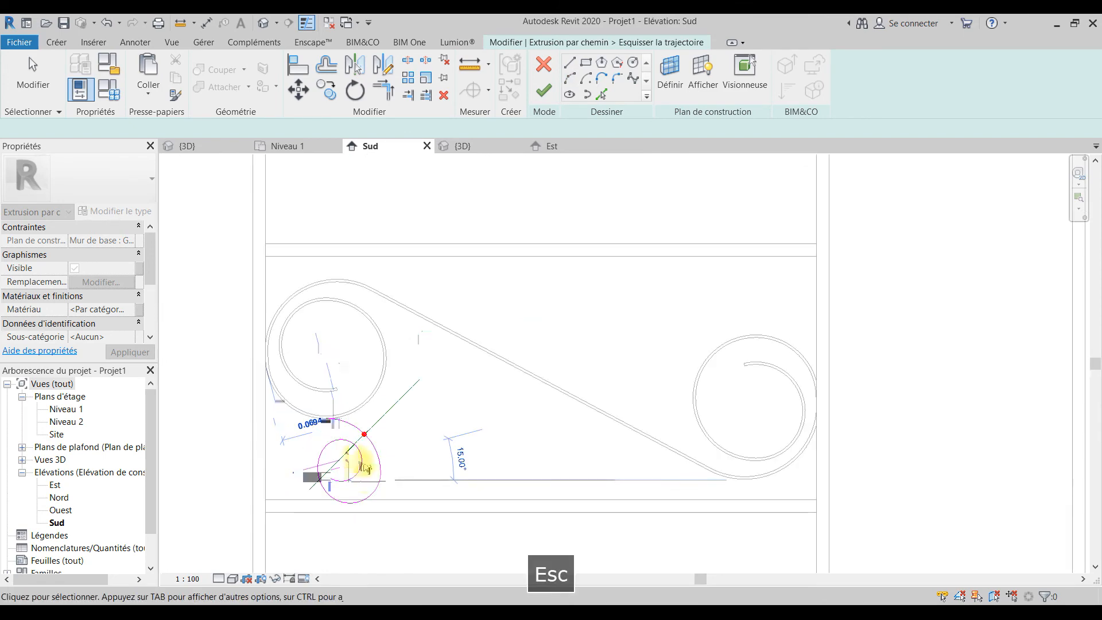
Step: Adjust the spiral's lower outer arc to a radius of about 0.073 m and finish the path sketch
{"action": "scroll", "coordinate": [359, 455], "scroll_direction": "up", "scroll_amount": 1}
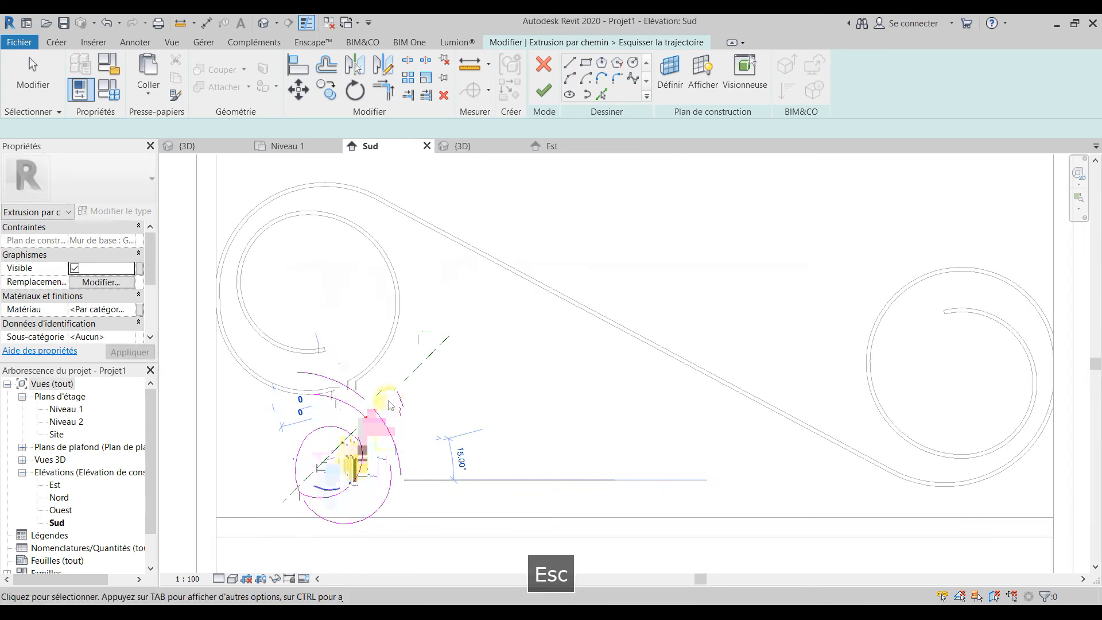
{"action": "scroll", "coordinate": [363, 466], "scroll_direction": "up", "scroll_amount": 1}
{"action": "left_click", "coordinate": [348, 542]}
{"action": "left_click_drag", "start_coordinate": [349, 542], "coordinate": [364, 525]}
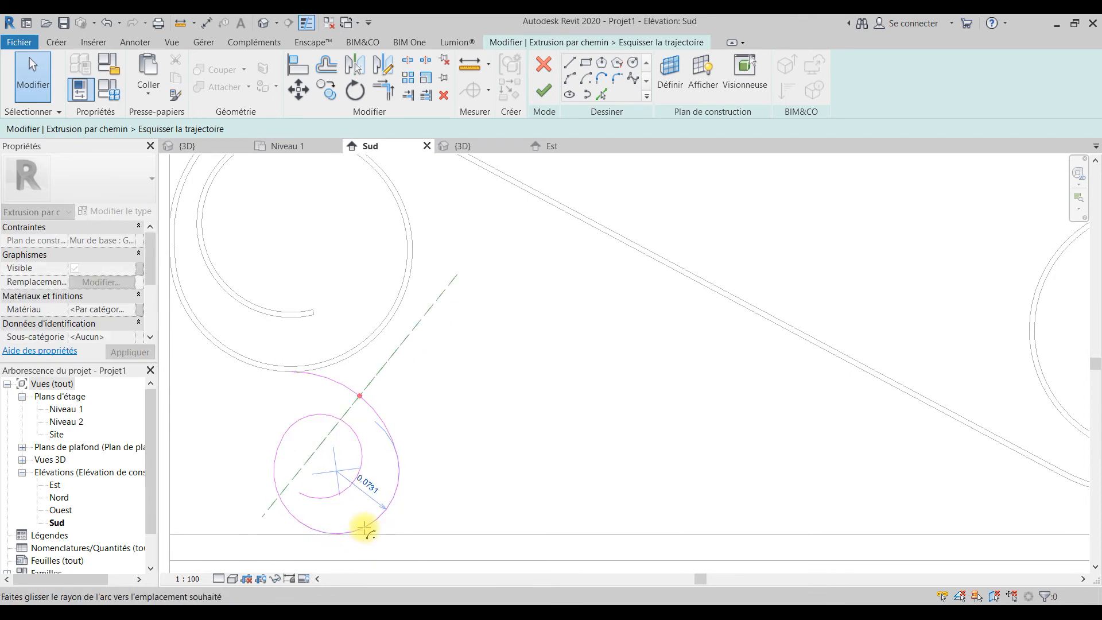
{"action": "left_click_drag", "start_coordinate": [434, 394], "coordinate": [244, 539]}
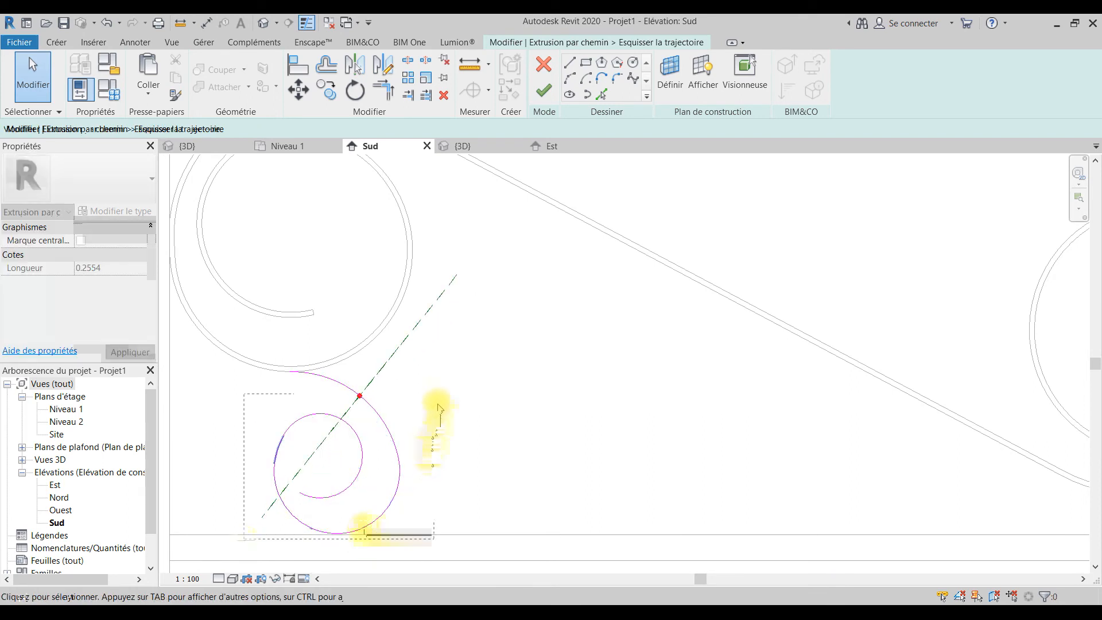
{"action": "scroll", "coordinate": [417, 436], "scroll_direction": "down", "scroll_amount": 3}
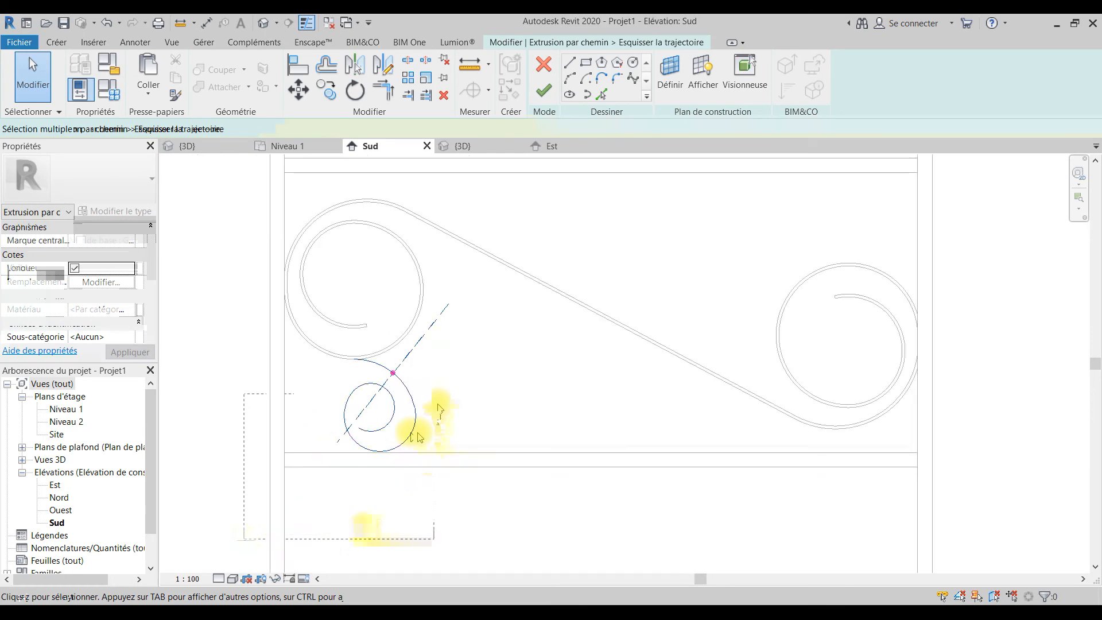
{"action": "key", "text": "Escape"}
{"action": "left_click", "coordinate": [545, 87]}
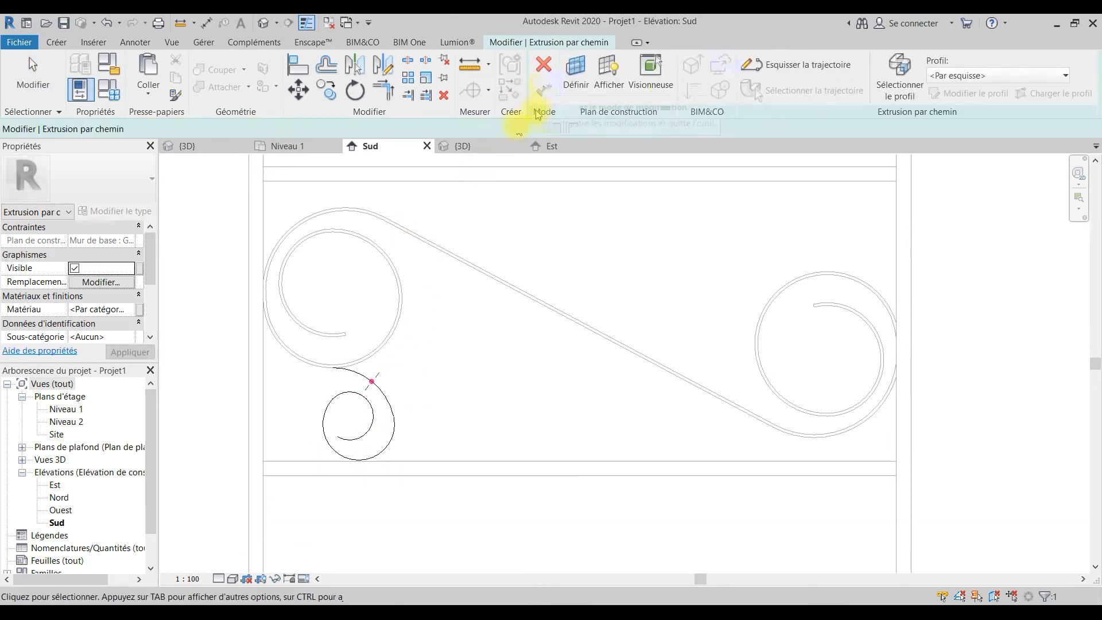
Step: Open the profile sketch in the Est elevation and draw a rectangle from the reference point, 0.006 m wide and 0.006 m high
{"action": "left_click", "coordinate": [970, 93]}
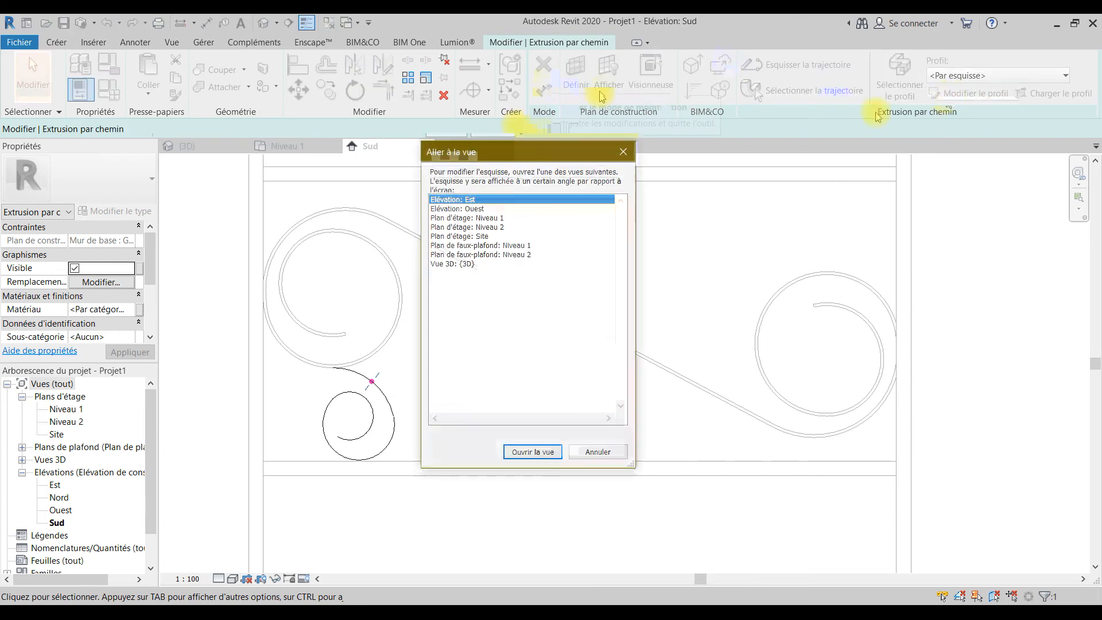
{"action": "left_click", "coordinate": [544, 453]}
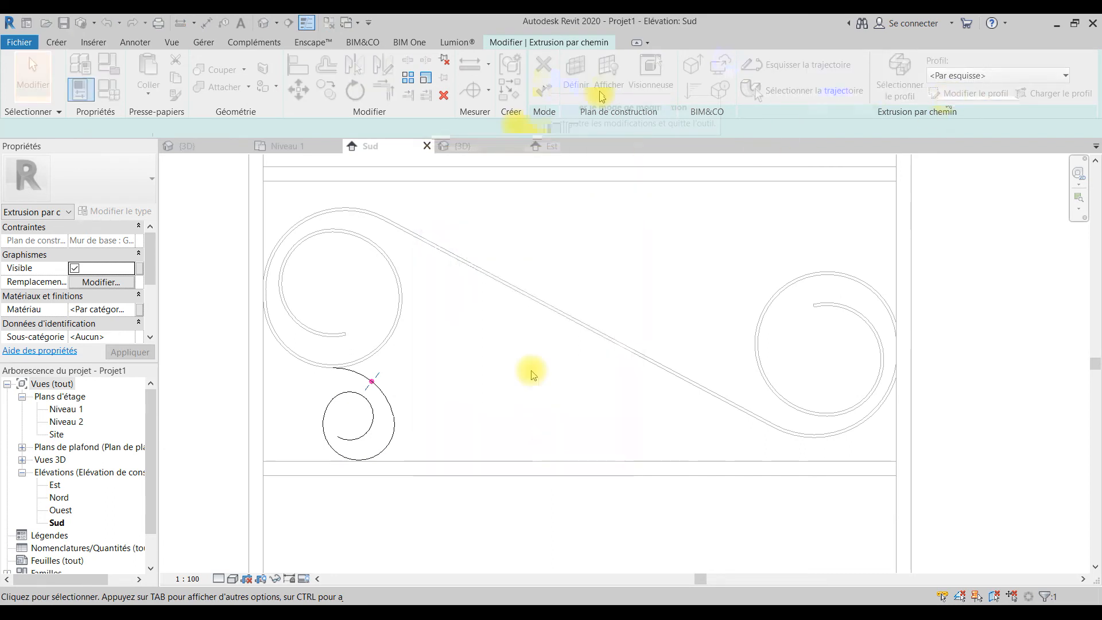
{"action": "scroll", "coordinate": [528, 315], "scroll_direction": "up", "scroll_amount": 3}
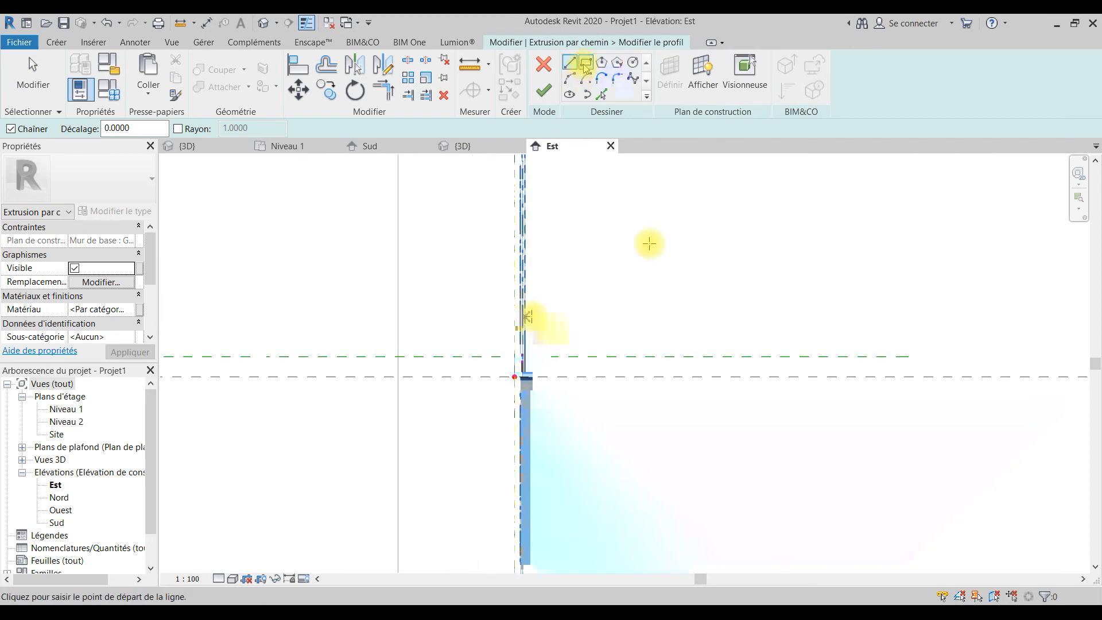
{"action": "left_click", "coordinate": [514, 376]}
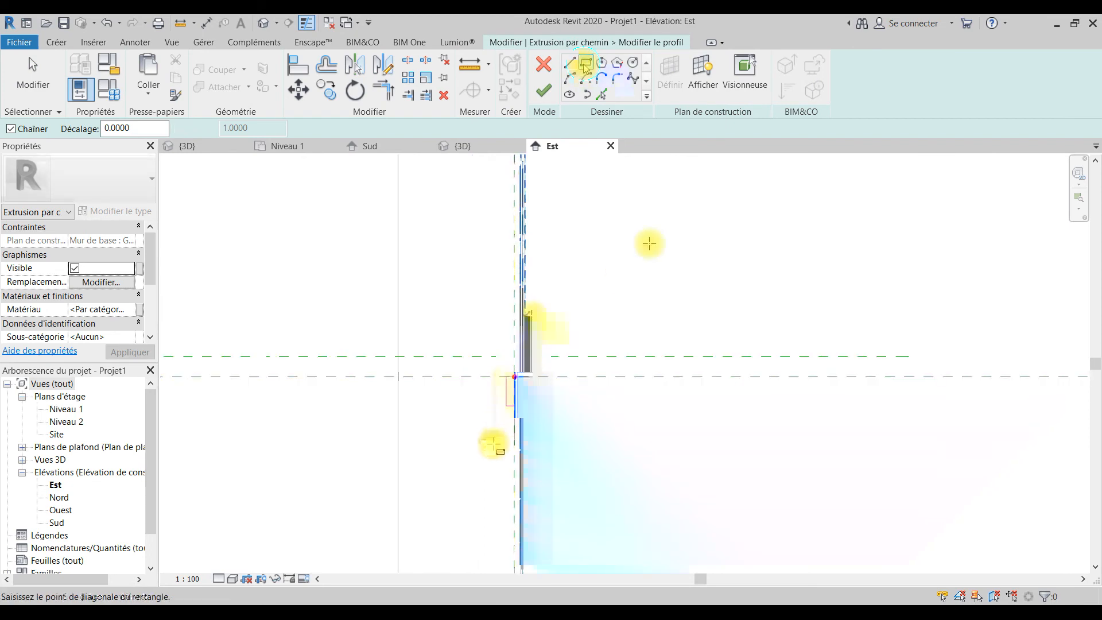
{"action": "left_click", "coordinate": [428, 461]}
{"action": "left_click", "coordinate": [455, 339]}
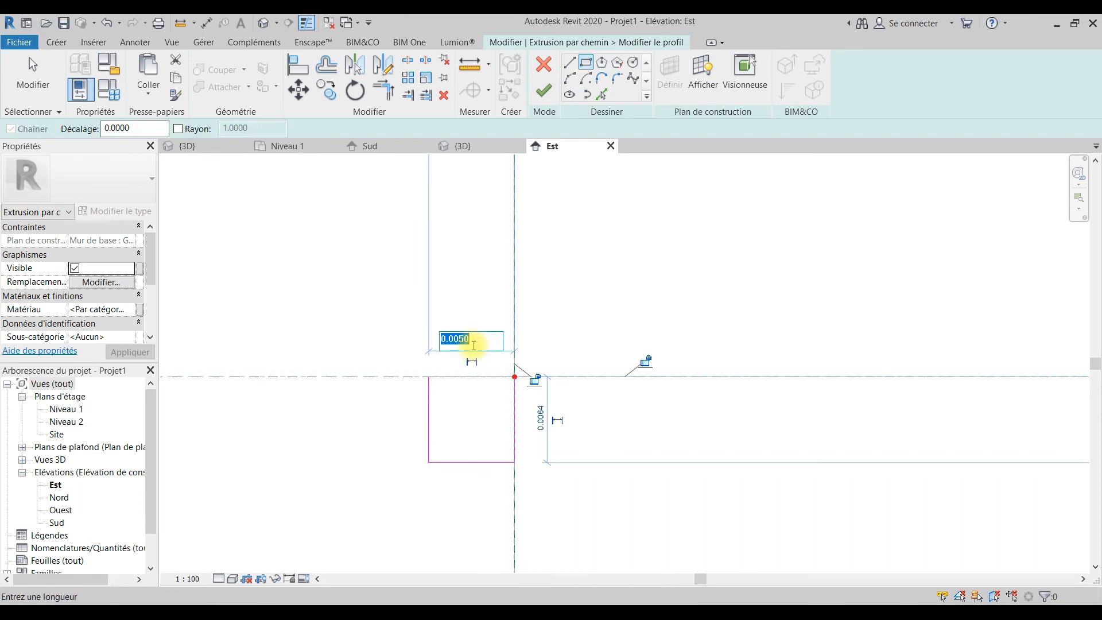
{"action": "type", "text": "0.006"}
{"action": "key", "text": "Return"}
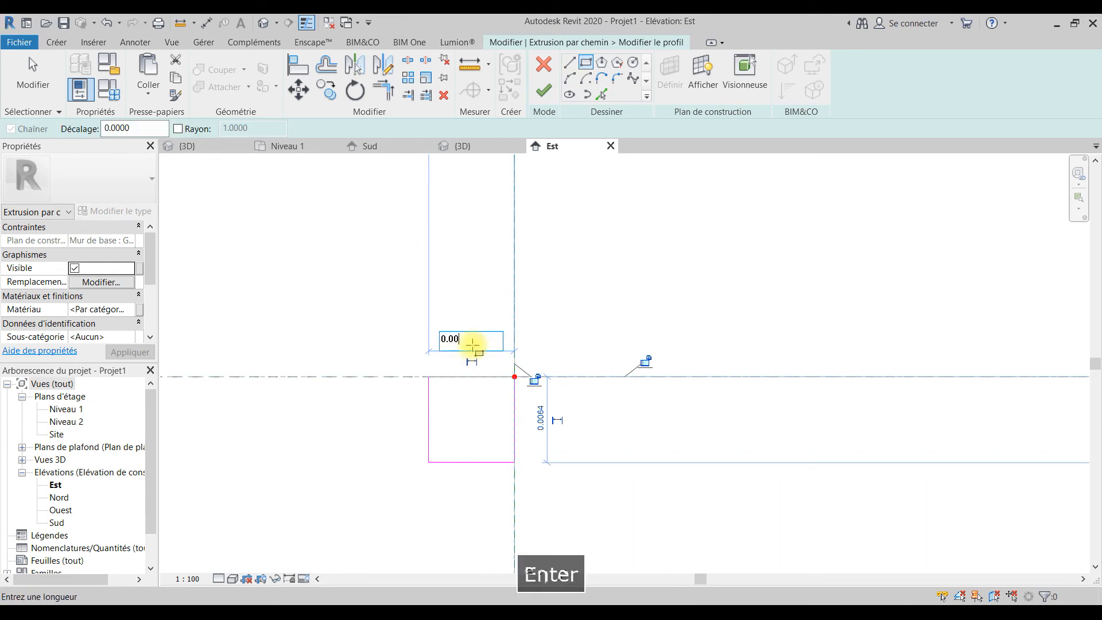
{"action": "left_click", "coordinate": [543, 422]}
{"action": "type", "text": "0.006"}
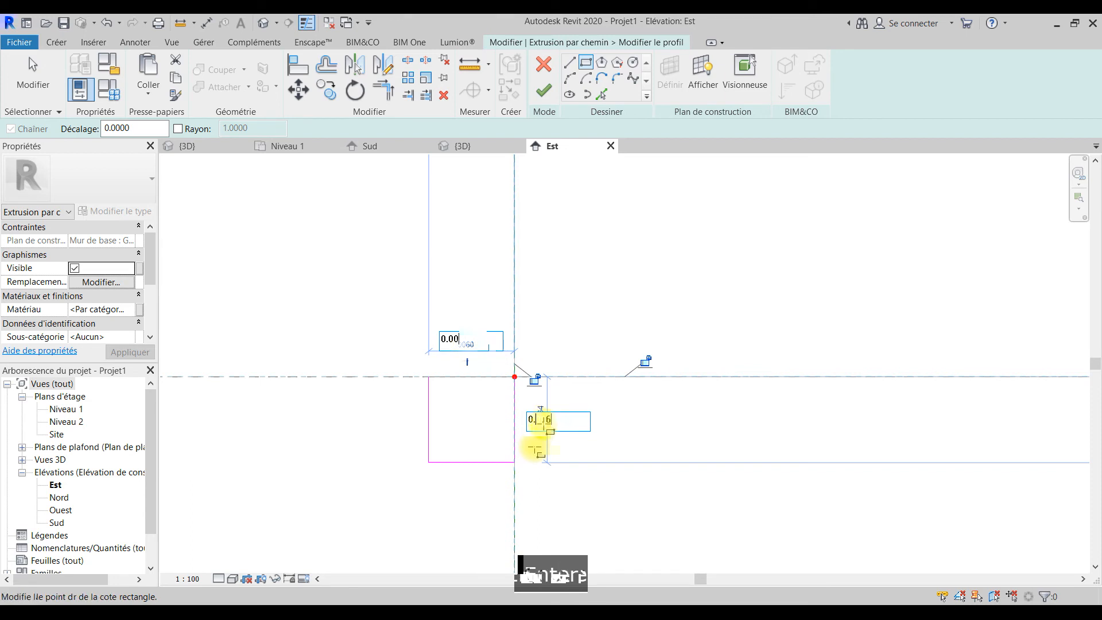
Step: Move the profile's upper corner nearest the path plane onto the reference point and complete the small scroll's sweep in the Sud elevation
{"action": "key", "text": "Escape"}
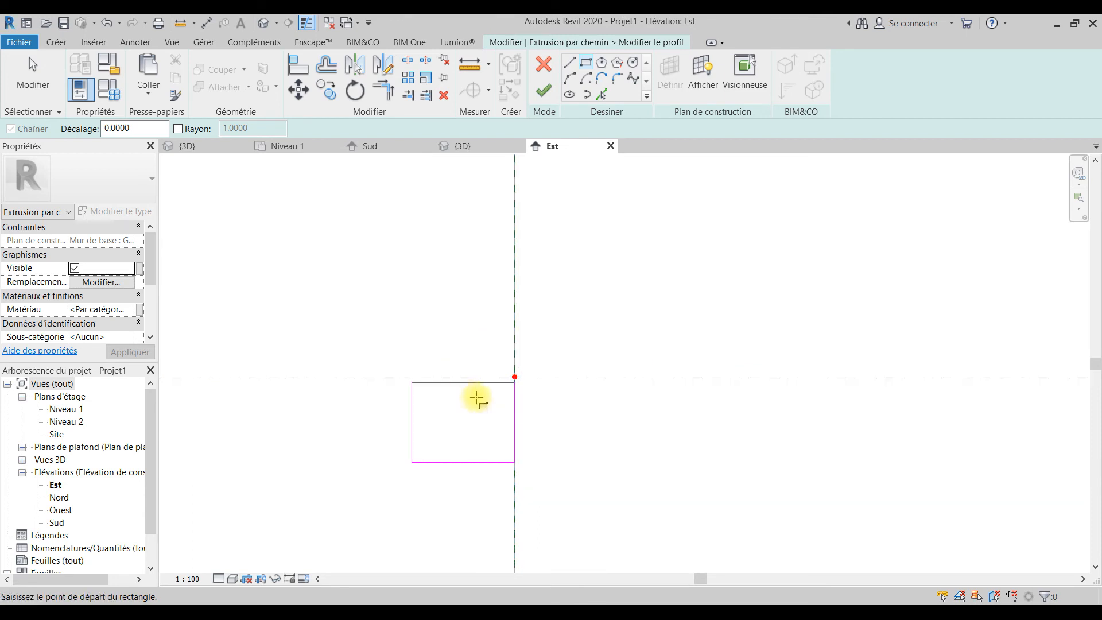
{"action": "key", "text": "Escape"}
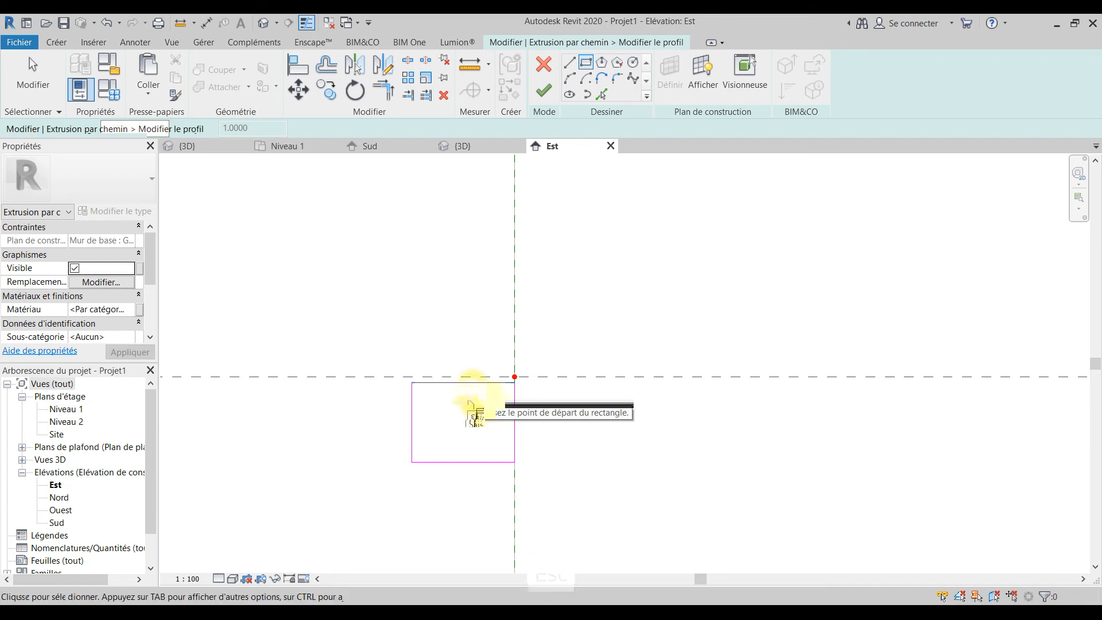
{"action": "left_click", "coordinate": [446, 413], "text": "ctrl"}
{"action": "left_click_drag", "start_coordinate": [429, 475], "coordinate": [386, 484], "text": "ctrl"}
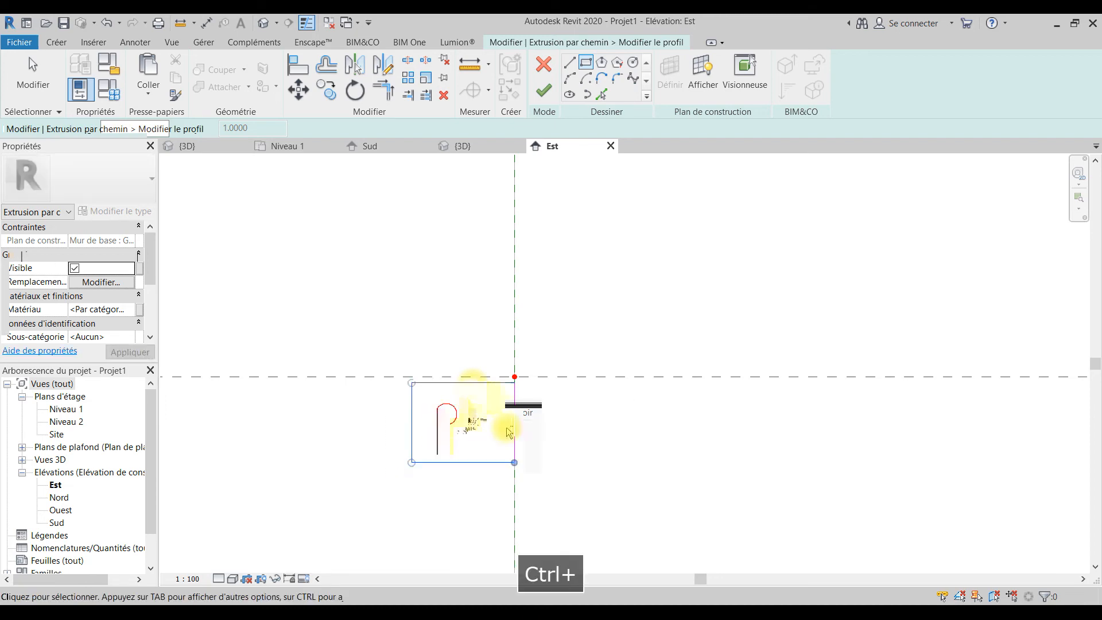
{"action": "left_click", "coordinate": [297, 90]}
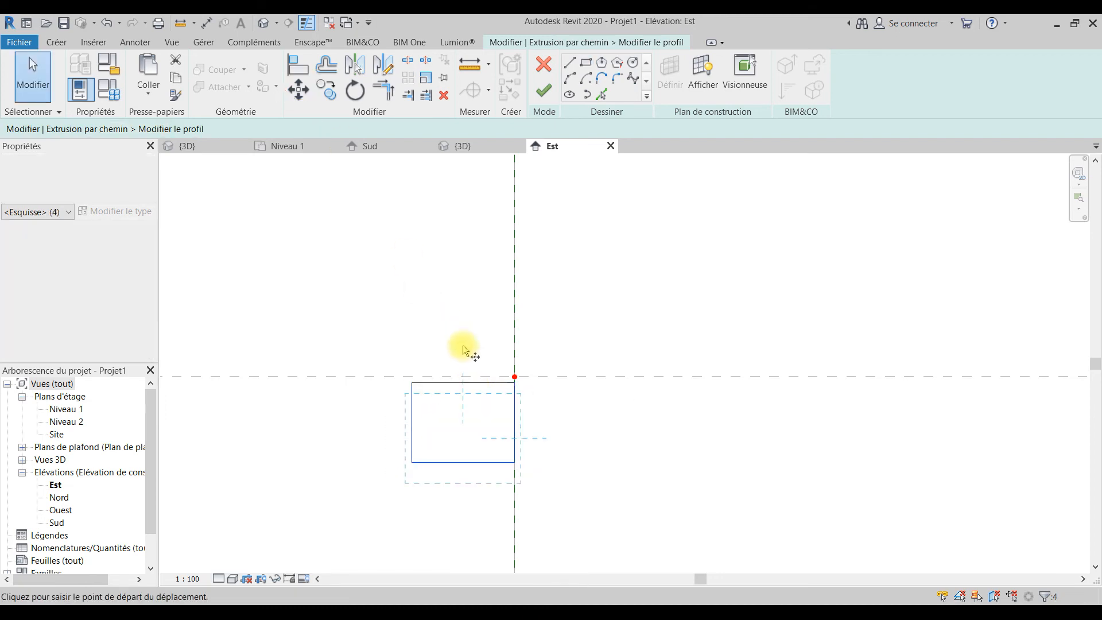
{"action": "left_click", "coordinate": [514, 382]}
{"action": "left_click", "coordinate": [514, 377]}
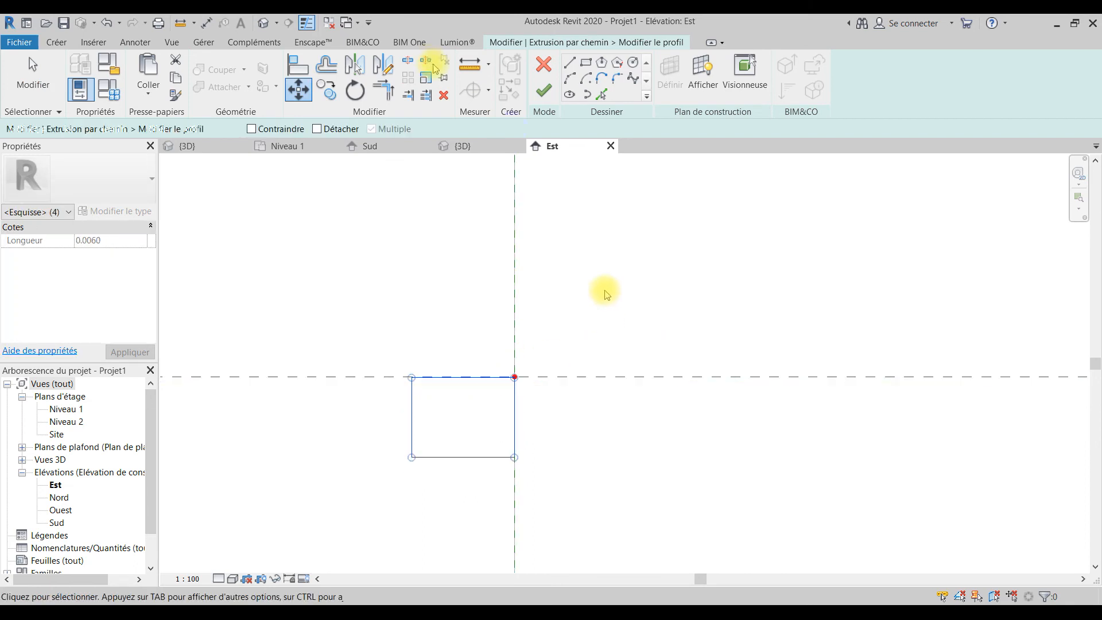
{"action": "left_click", "coordinate": [543, 91]}
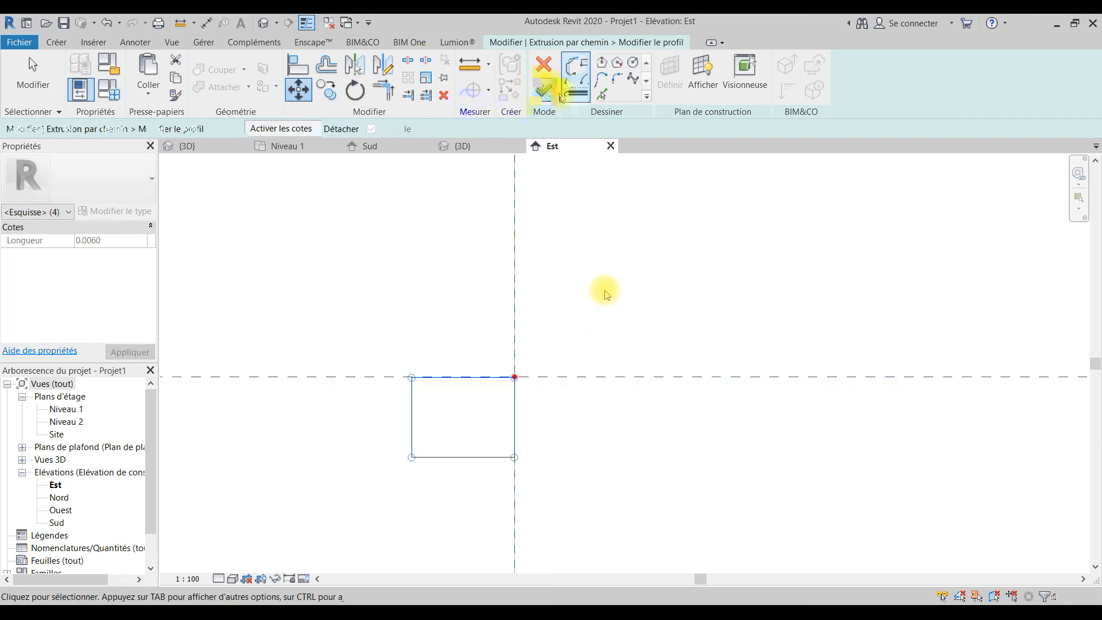
{"action": "left_click", "coordinate": [370, 146]}
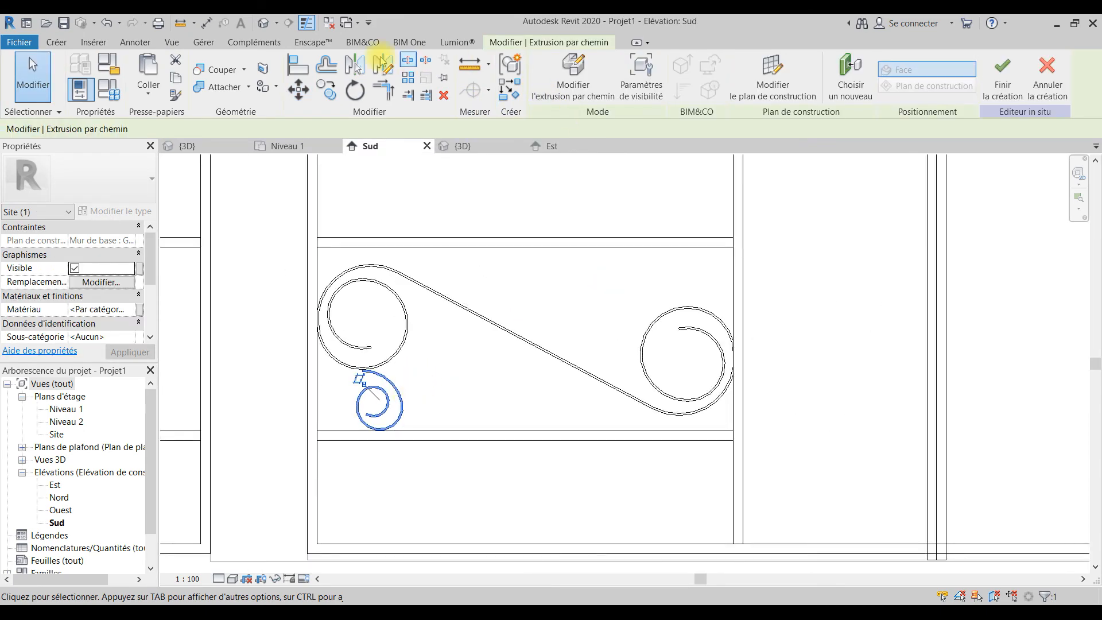
Step: Mirror a copy of the small scroll about the panel's vertical centreline, and mirror that copy upward about a horizontal axis
{"action": "left_click", "coordinate": [355, 64]}
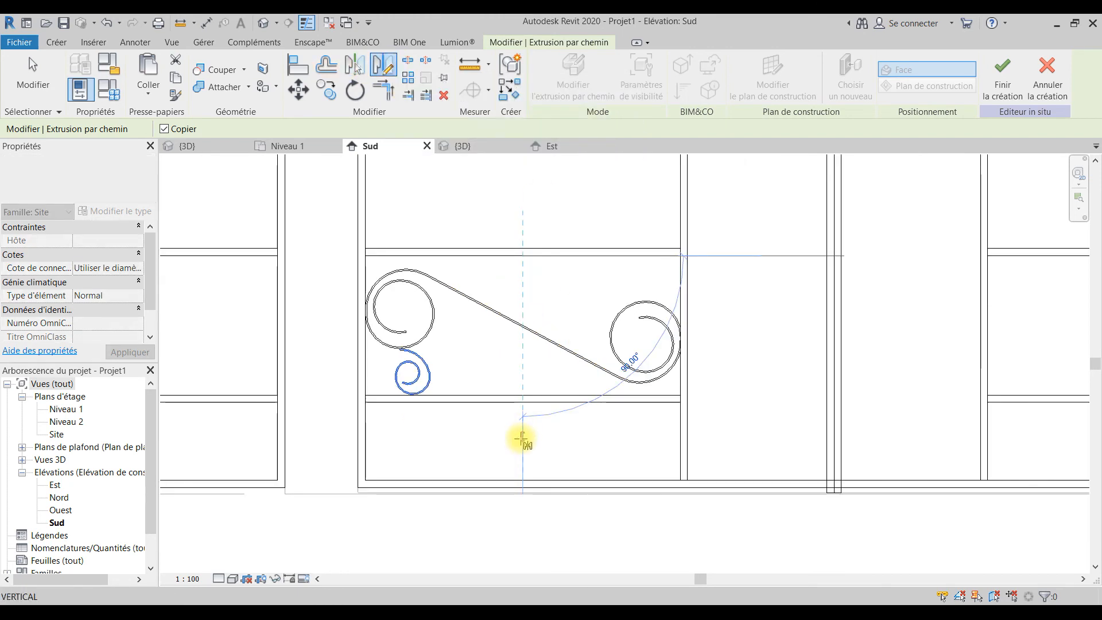
{"action": "left_click", "coordinate": [635, 398]}
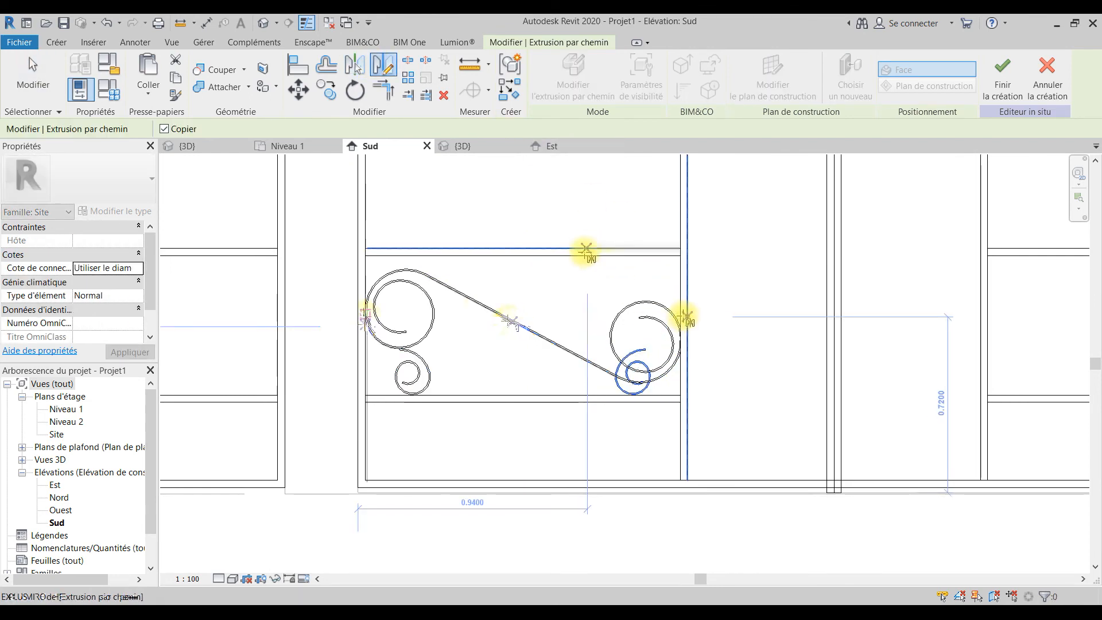
{"action": "scroll", "coordinate": [354, 323], "scroll_direction": "up", "scroll_amount": 3}
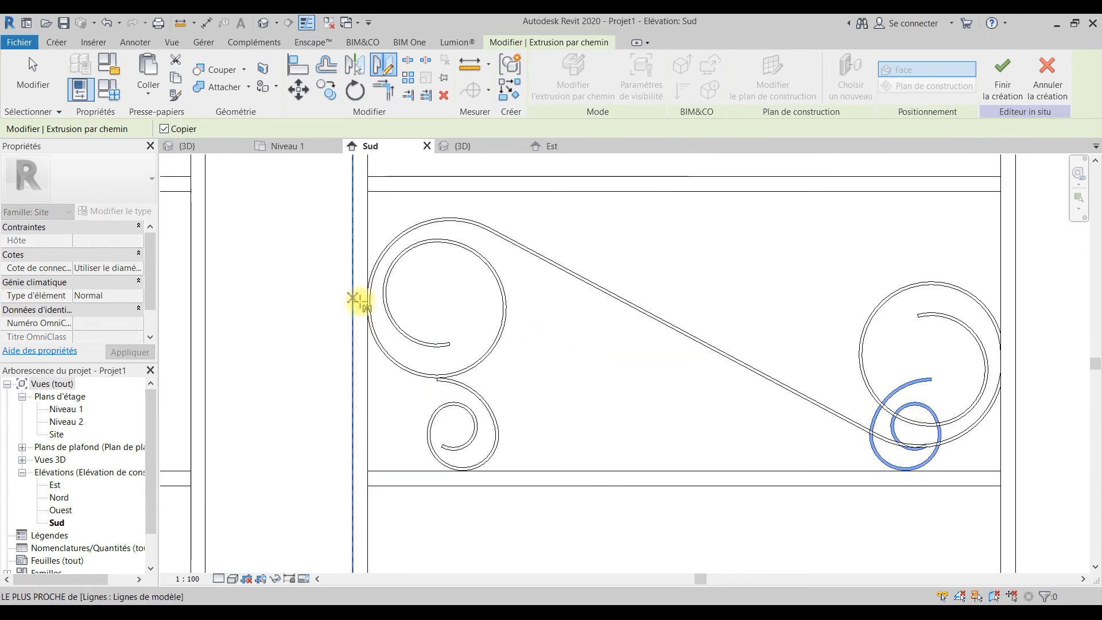
{"action": "scroll", "coordinate": [830, 364], "scroll_direction": "down", "scroll_amount": 2}
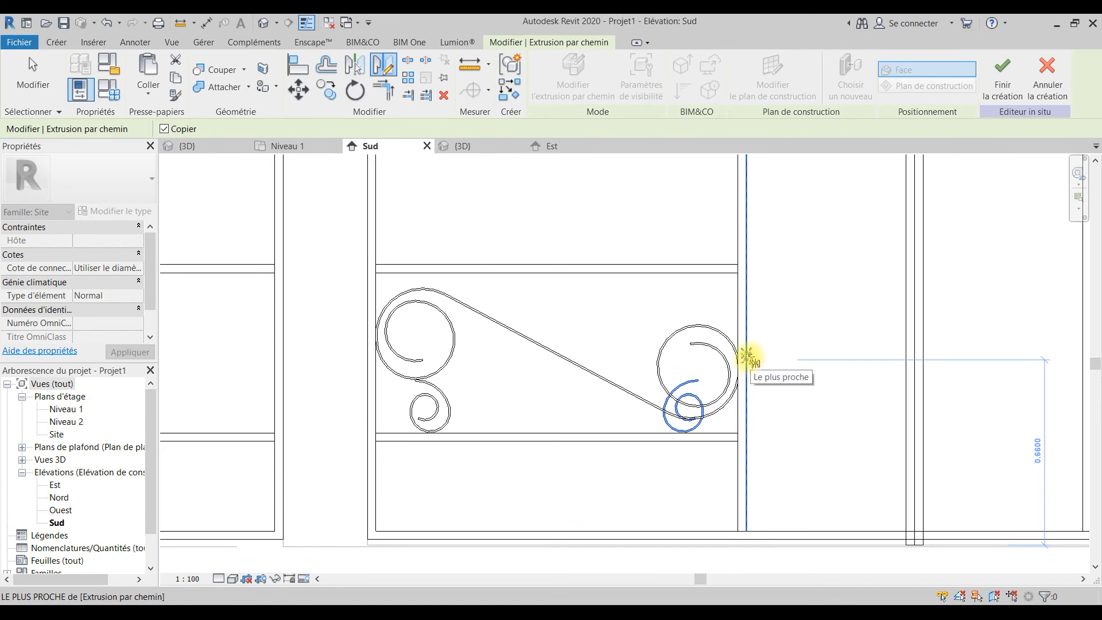
{"action": "left_click", "coordinate": [746, 357]}
{"action": "left_click", "coordinate": [349, 360]}
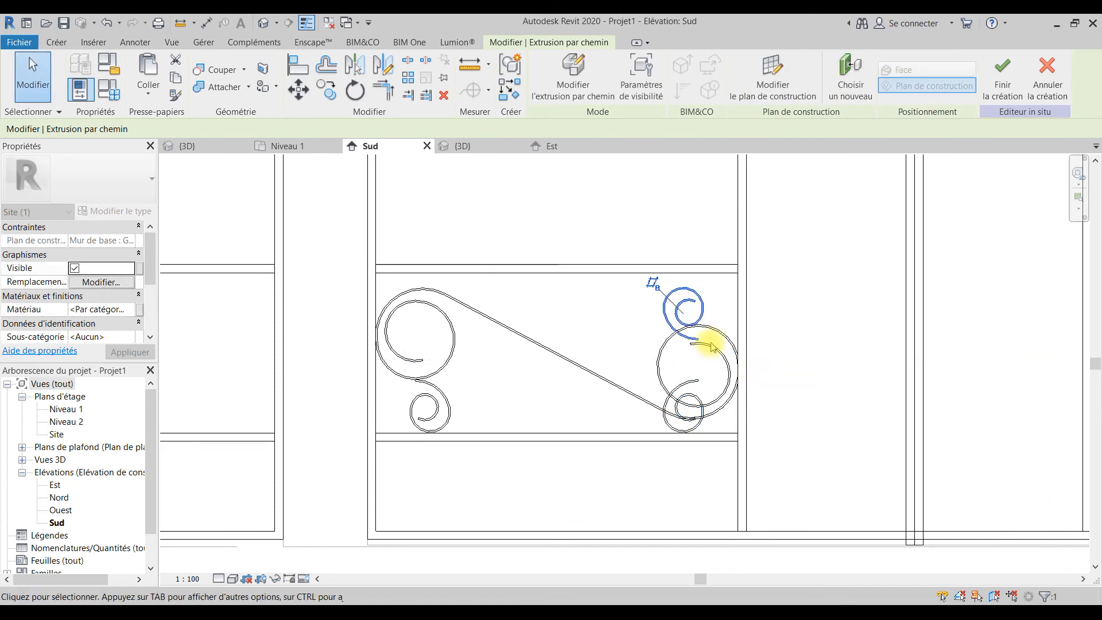
Step: Move the upper small scroll so that its open end meets the top of the large spiral beside it
{"action": "scroll", "coordinate": [706, 344], "scroll_direction": "up", "scroll_amount": 4}
{"action": "key", "text": "Escape"}
{"action": "left_click_drag", "start_coordinate": [670, 344], "coordinate": [660, 368]}
{"action": "key", "text": "Escape"}
{"action": "scroll", "coordinate": [661, 362], "scroll_direction": "down", "scroll_amount": 4}
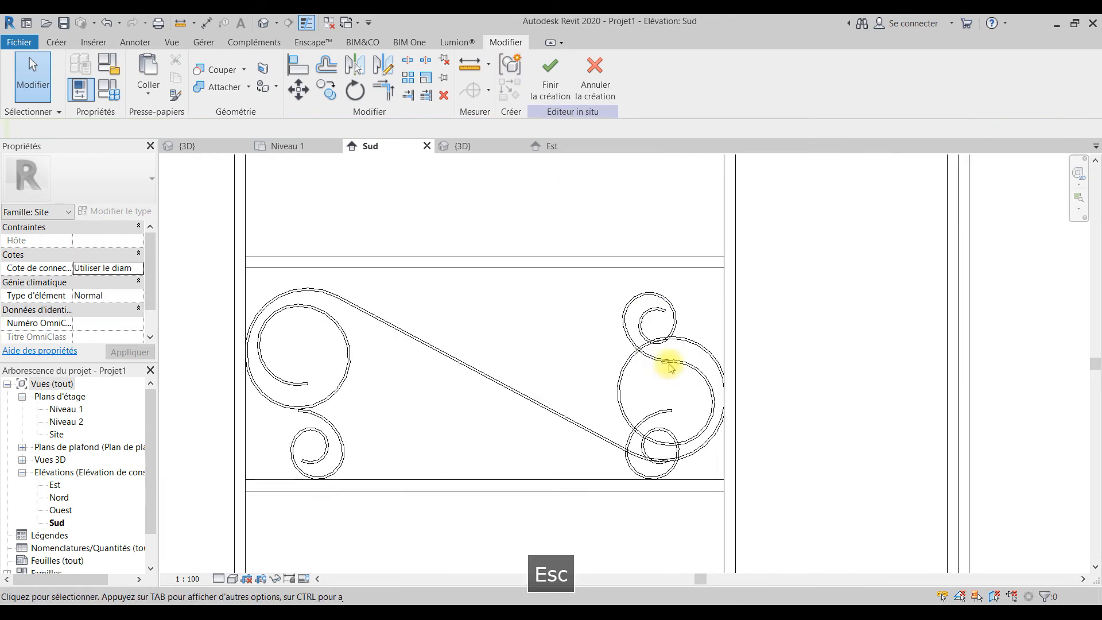
{"action": "left_click", "coordinate": [655, 359]}
{"action": "left_click_drag", "start_coordinate": [656, 359], "coordinate": [677, 375]}
{"action": "scroll", "coordinate": [662, 468], "scroll_direction": "down", "scroll_amount": 1}
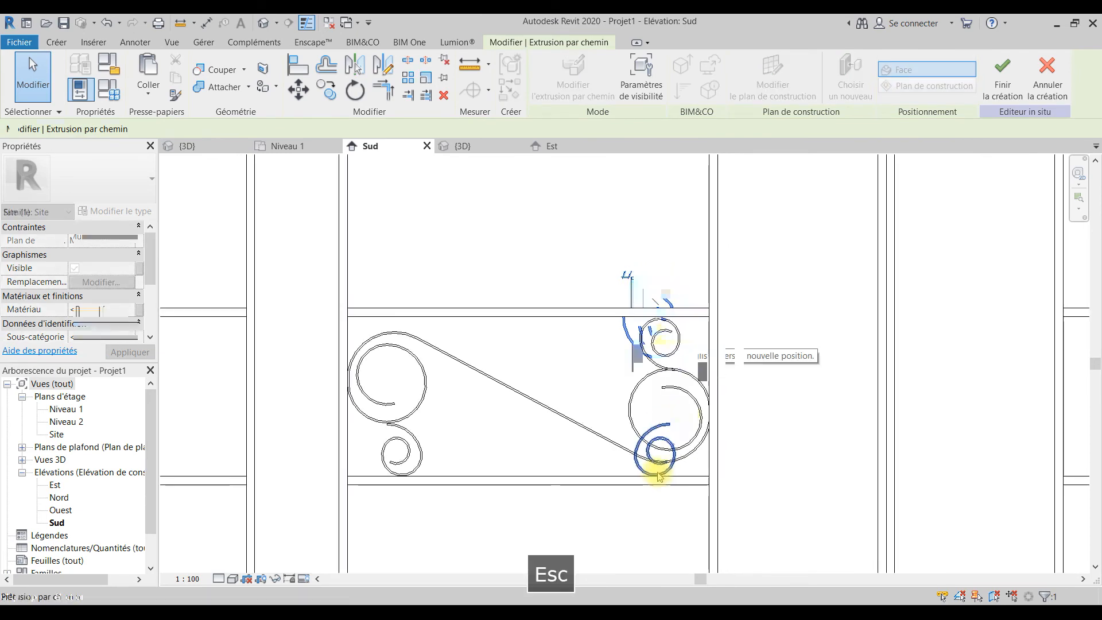
Step: Delete the leftover lower mirrored copy of the small scroll that overlaps the large spiral
{"action": "left_click", "coordinate": [658, 473]}
{"action": "key", "text": "Delete"}
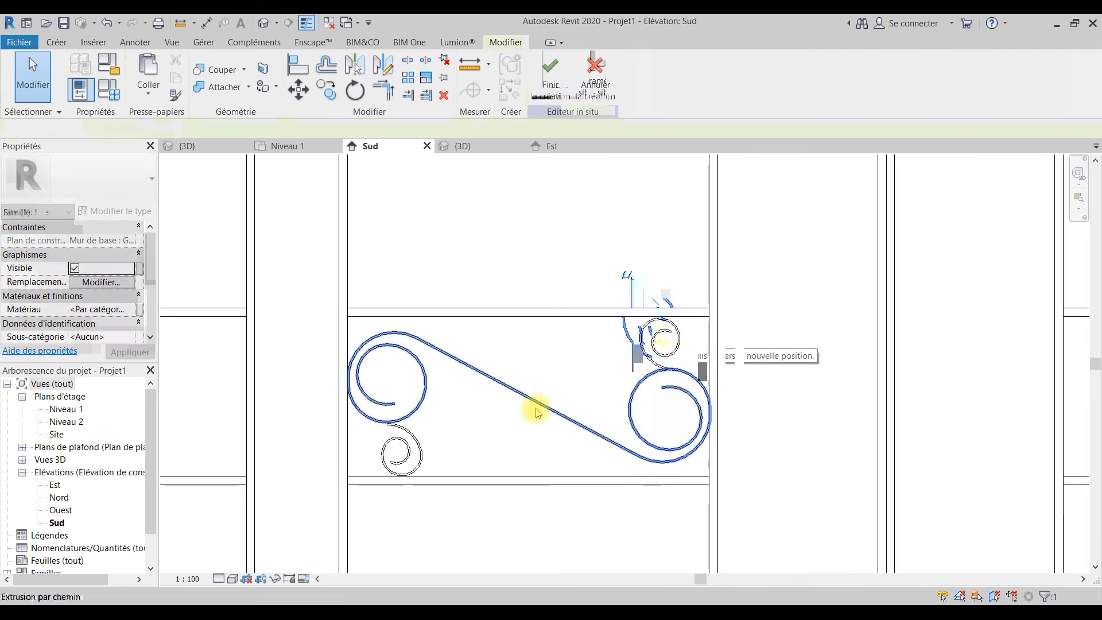
{"action": "scroll", "coordinate": [531, 408], "scroll_direction": "down", "scroll_amount": 1}
{"action": "key", "text": "Escape"}
{"action": "scroll", "coordinate": [543, 404], "scroll_direction": "up", "scroll_amount": 2}
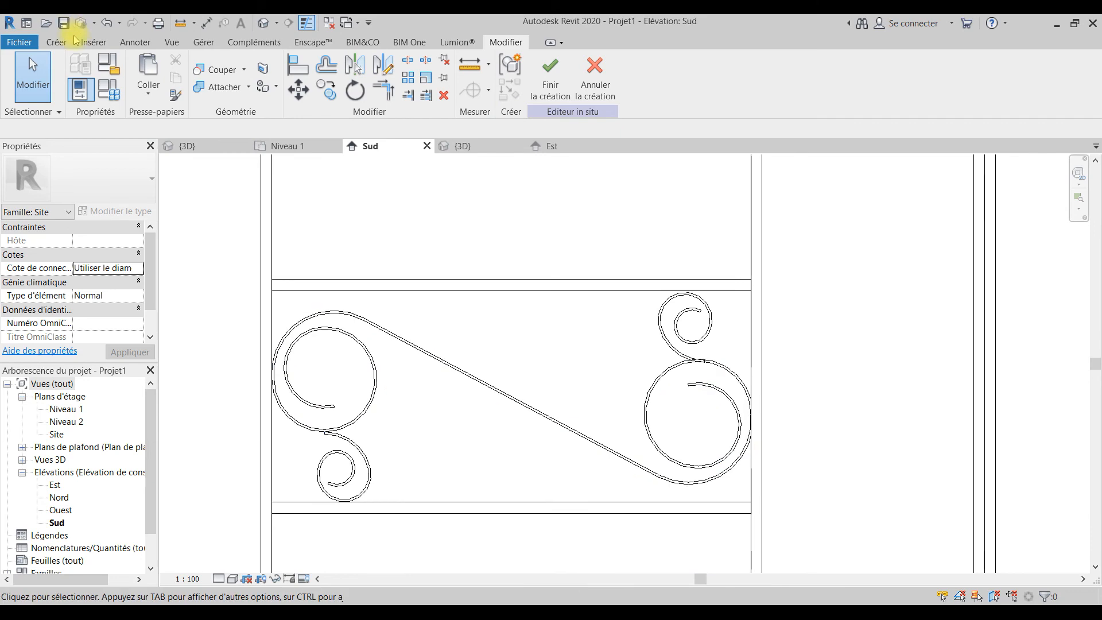
Step: Start a new sweep path in the Sud elevation and draw a start-end-radius arc rising from the diagonal bar's midpoint
{"action": "left_click", "coordinate": [56, 42]}
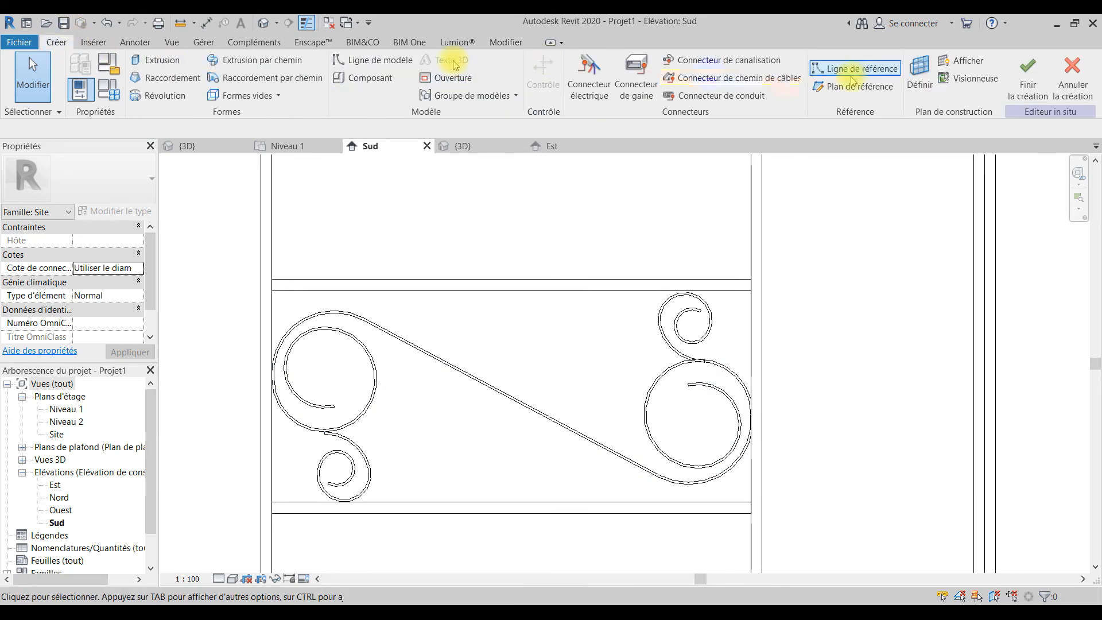
{"action": "left_click", "coordinate": [216, 59]}
{"action": "left_click", "coordinate": [835, 67]}
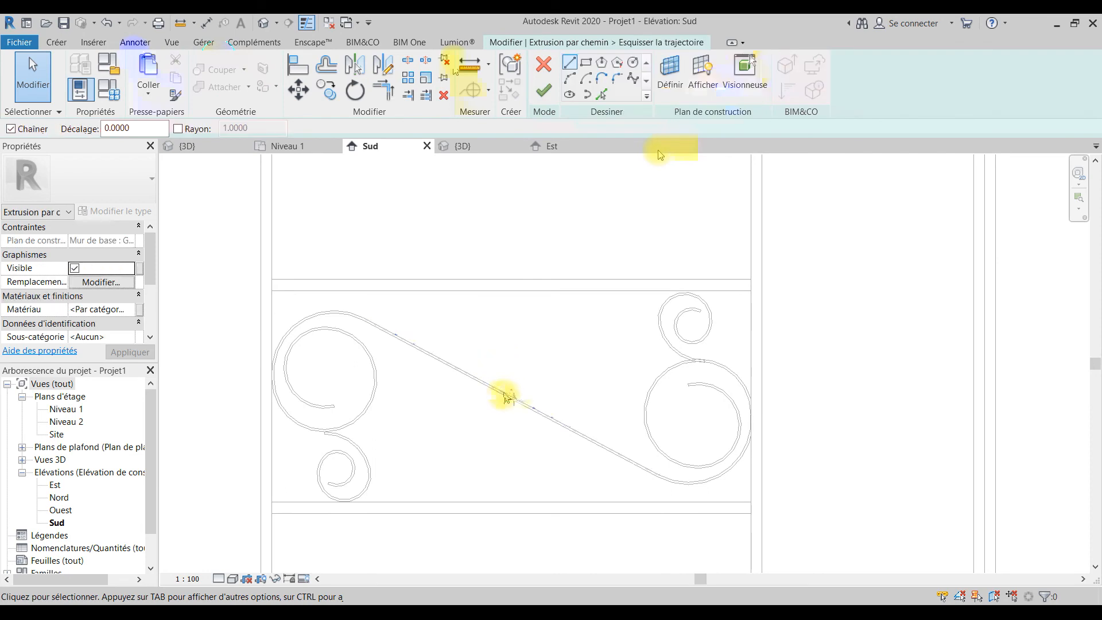
{"action": "left_click", "coordinate": [510, 397]}
{"action": "scroll", "coordinate": [513, 400], "scroll_direction": "up", "scroll_amount": 2}
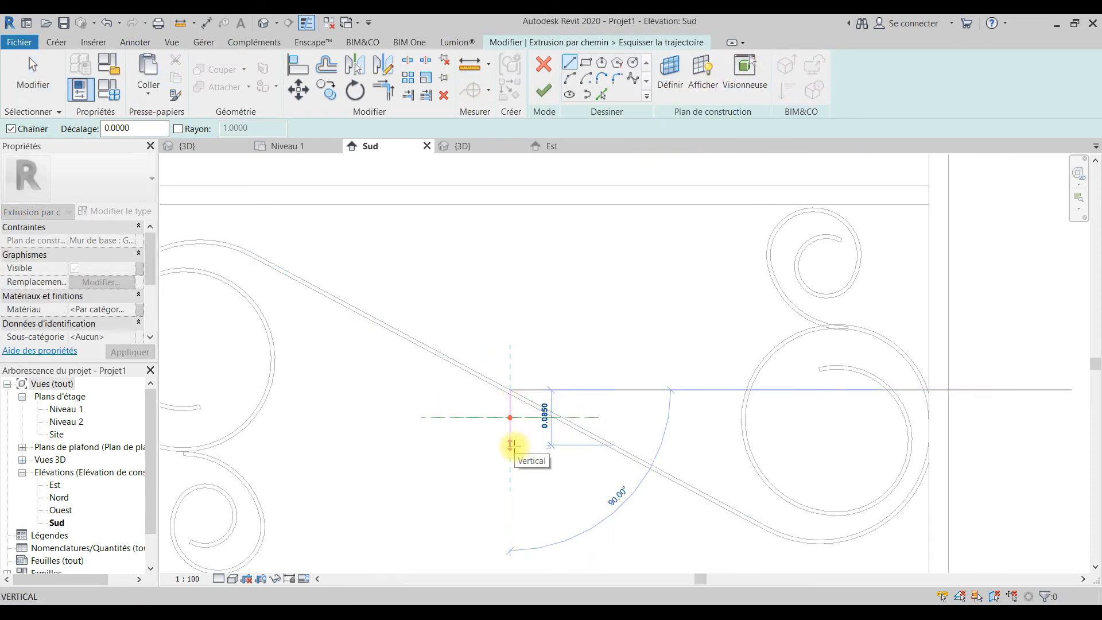
{"action": "left_click", "coordinate": [568, 79]}
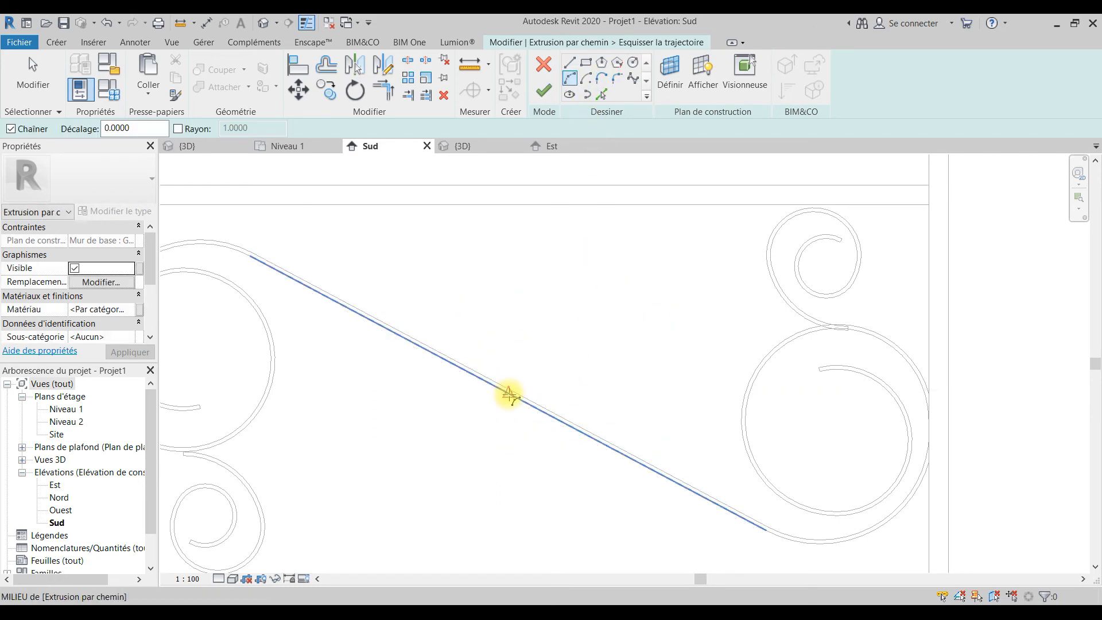
{"action": "scroll", "coordinate": [508, 395], "scroll_direction": "up", "scroll_amount": 3}
{"action": "left_click", "coordinate": [475, 378]}
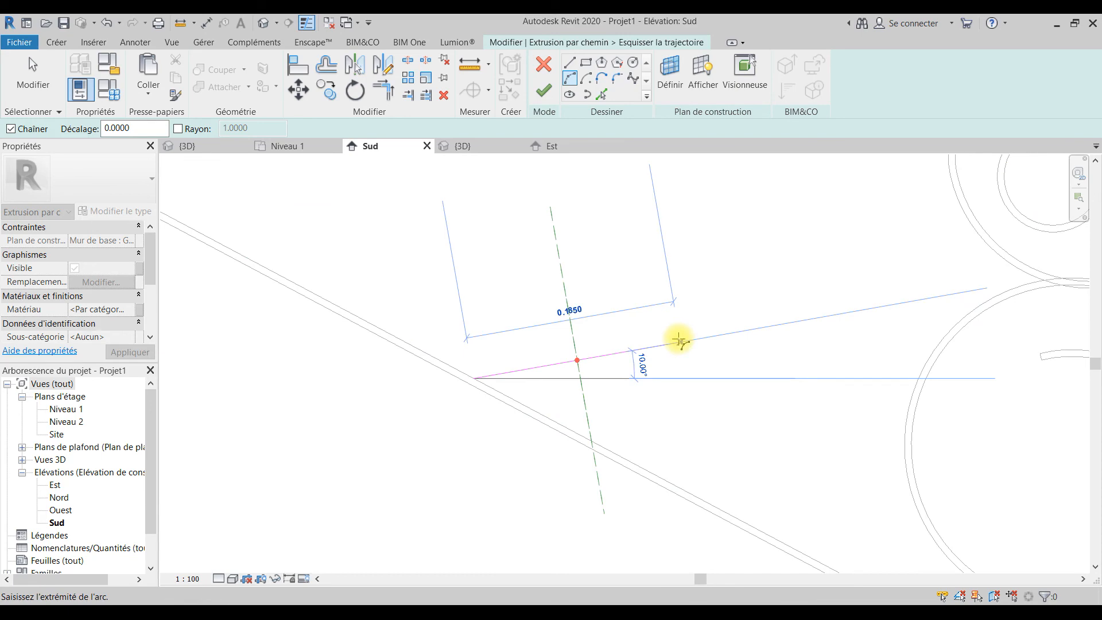
{"action": "left_click", "coordinate": [647, 222]}
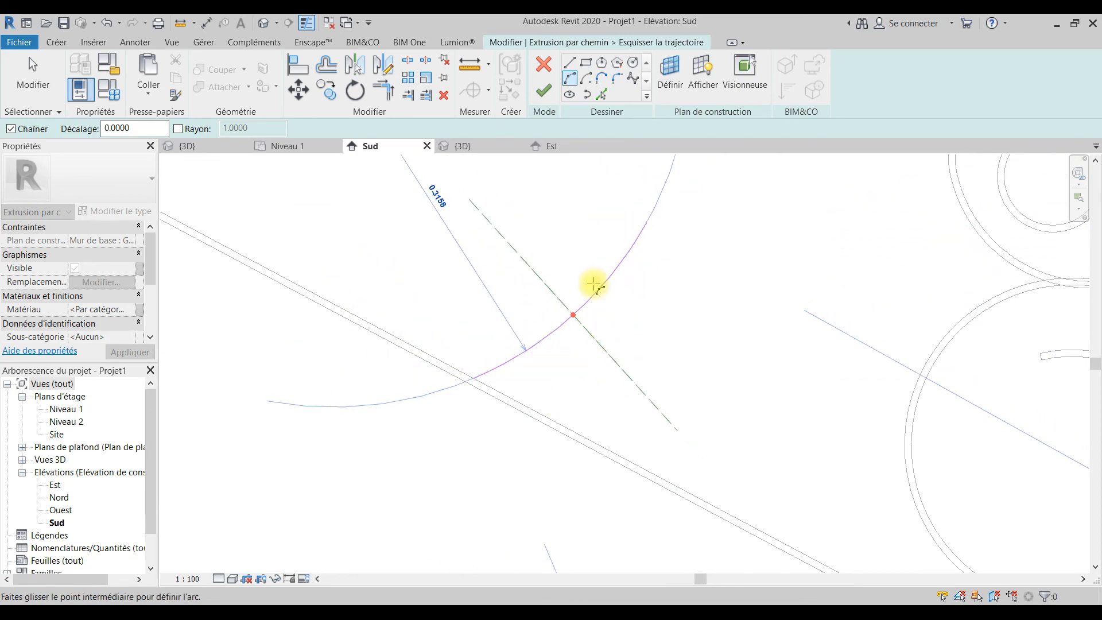
{"action": "left_click", "coordinate": [626, 314]}
Step: Continue the path inward as a spiral with an outer arc of about 0.07 m radius and an inner one of about 0.04 m
{"action": "scroll", "coordinate": [636, 287], "scroll_direction": "down", "scroll_amount": 1}
{"action": "middle_click_drag", "start_coordinate": [637, 287], "coordinate": [647, 371]}
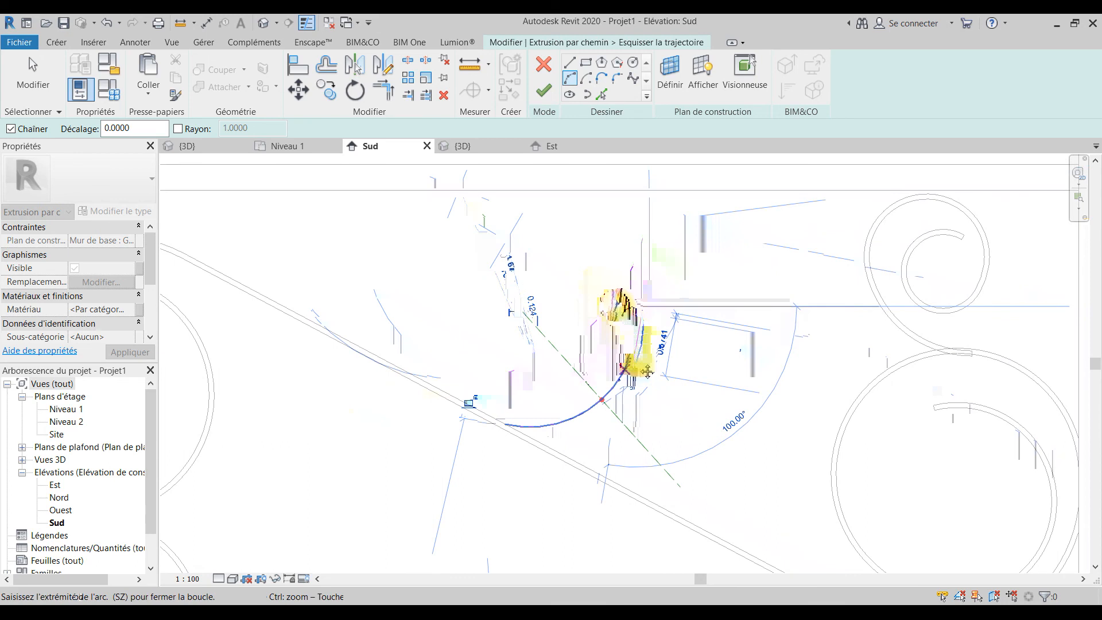
{"action": "scroll", "coordinate": [647, 372], "scroll_direction": "down", "scroll_amount": 2}
{"action": "left_click", "coordinate": [588, 303]}
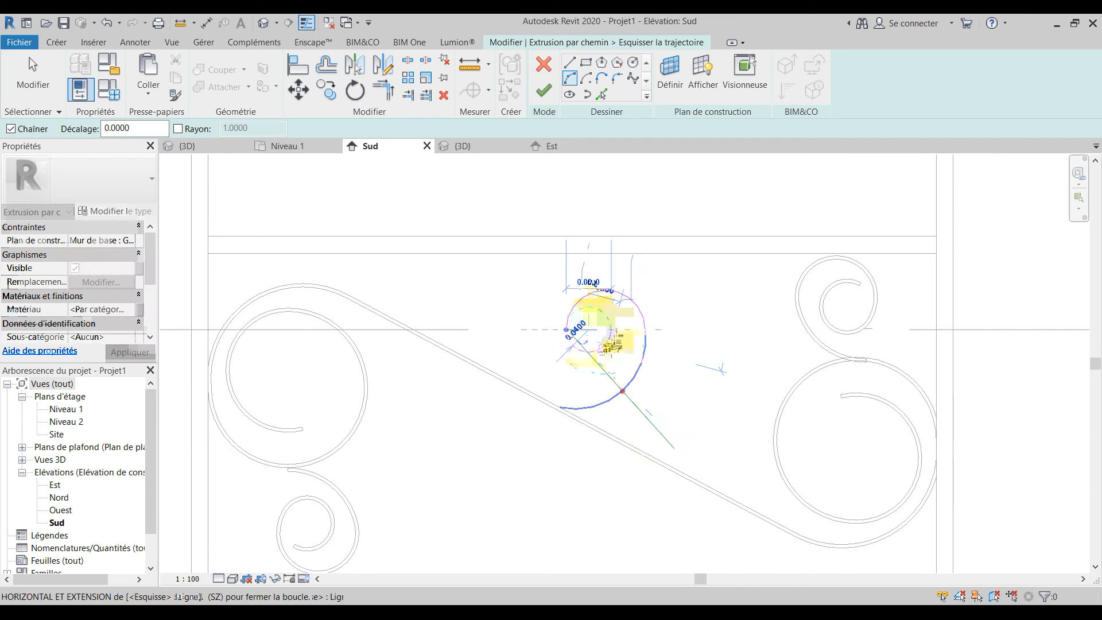
{"action": "key", "text": "Escape"}
{"action": "key", "text": "Escape"}
{"action": "scroll", "coordinate": [645, 354], "scroll_direction": "down", "scroll_amount": 2}
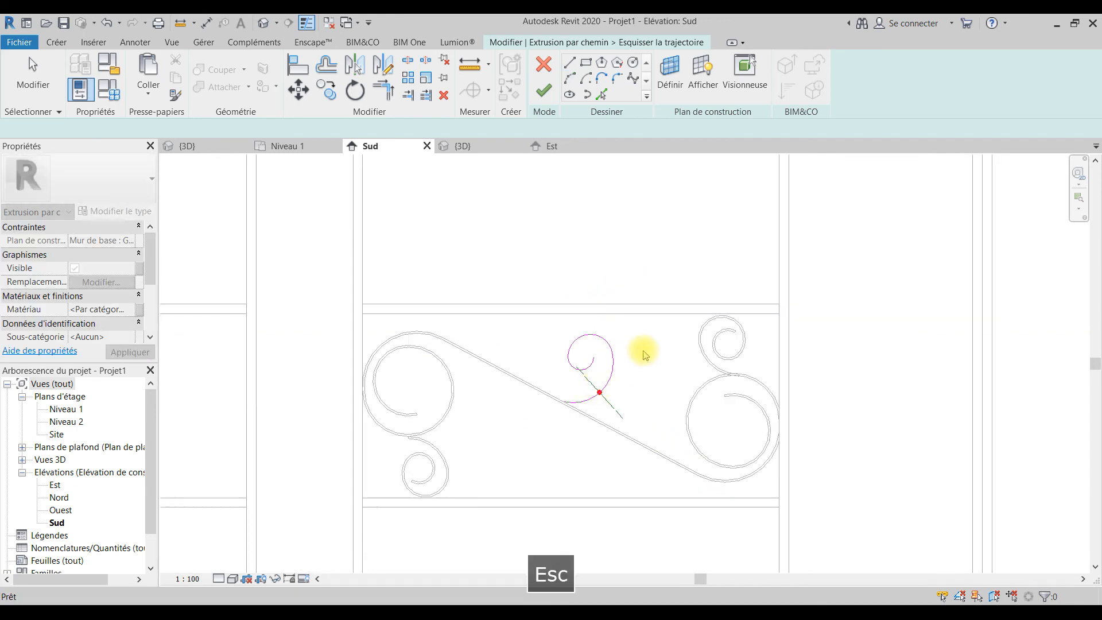
Step: Mirror a copy of the spiral's arcs about a drawn vertical axis near the diagonal bar's midpoint
{"action": "left_click_drag", "start_coordinate": [644, 325], "coordinate": [583, 401]}
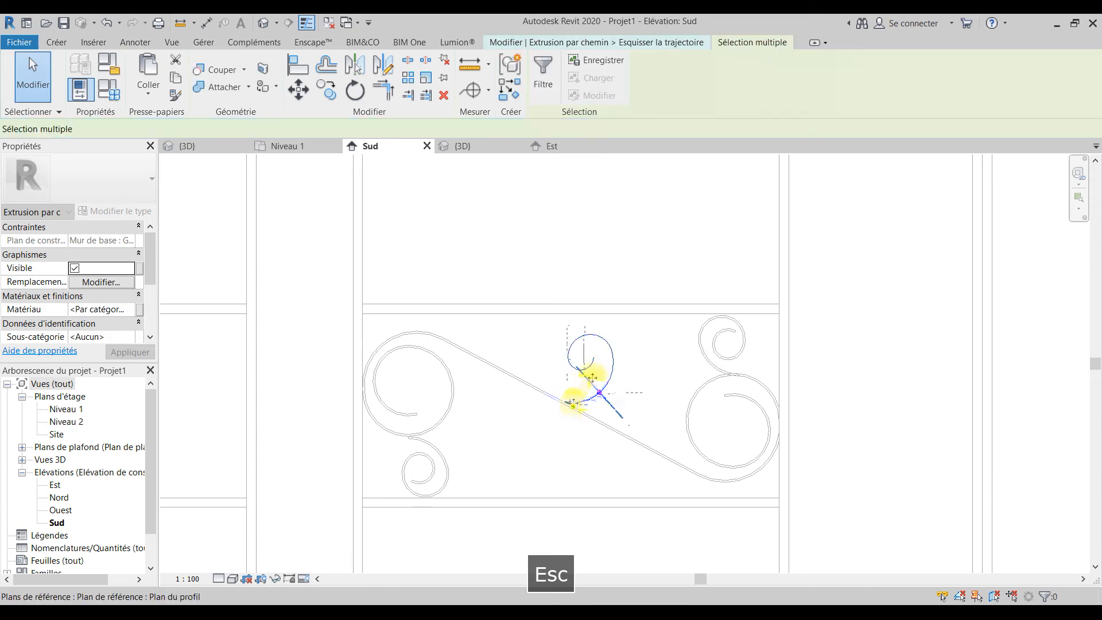
{"action": "key", "text": "Escape"}
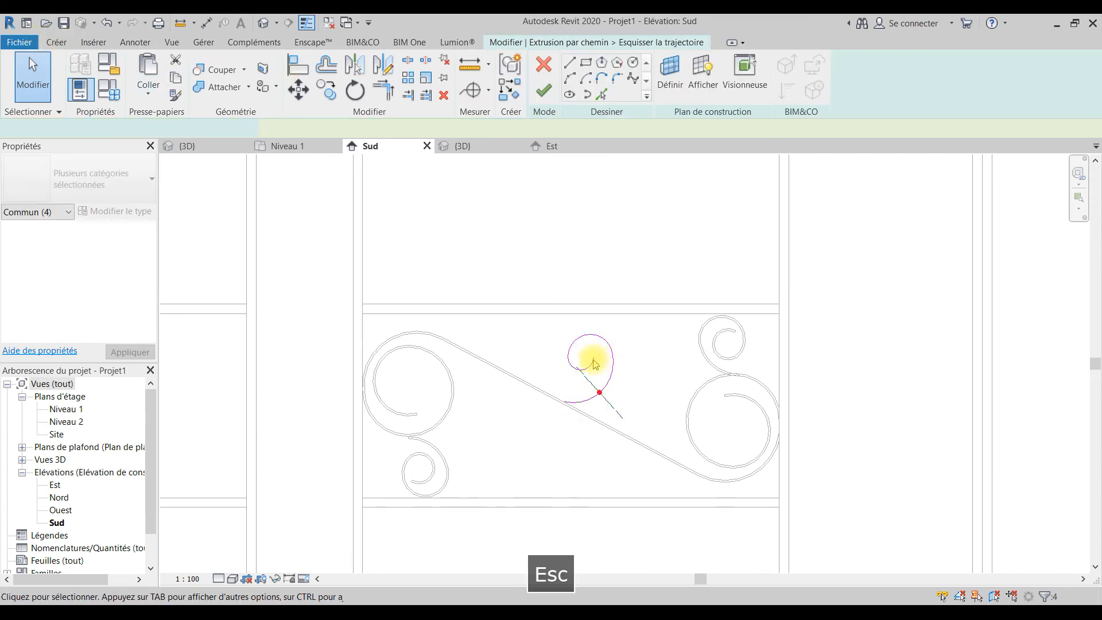
{"action": "scroll", "coordinate": [595, 364], "scroll_direction": "up", "scroll_amount": 2}
{"action": "left_click_drag", "start_coordinate": [638, 310], "coordinate": [550, 330]}
{"action": "left_click", "coordinate": [581, 365], "text": "ctrl"}
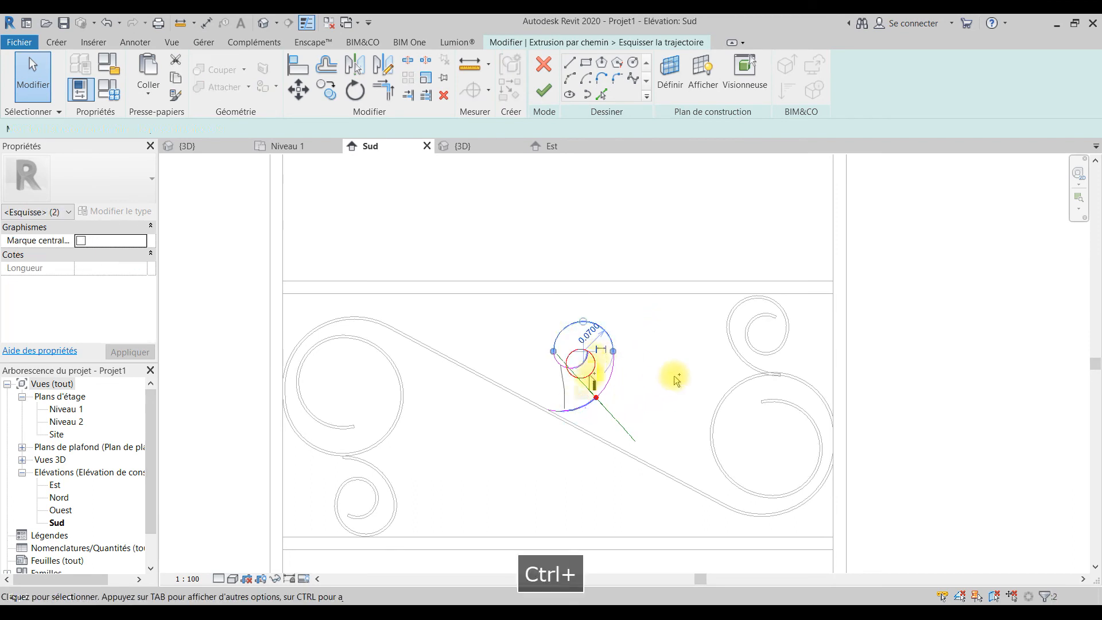
{"action": "left_click", "coordinate": [354, 67]}
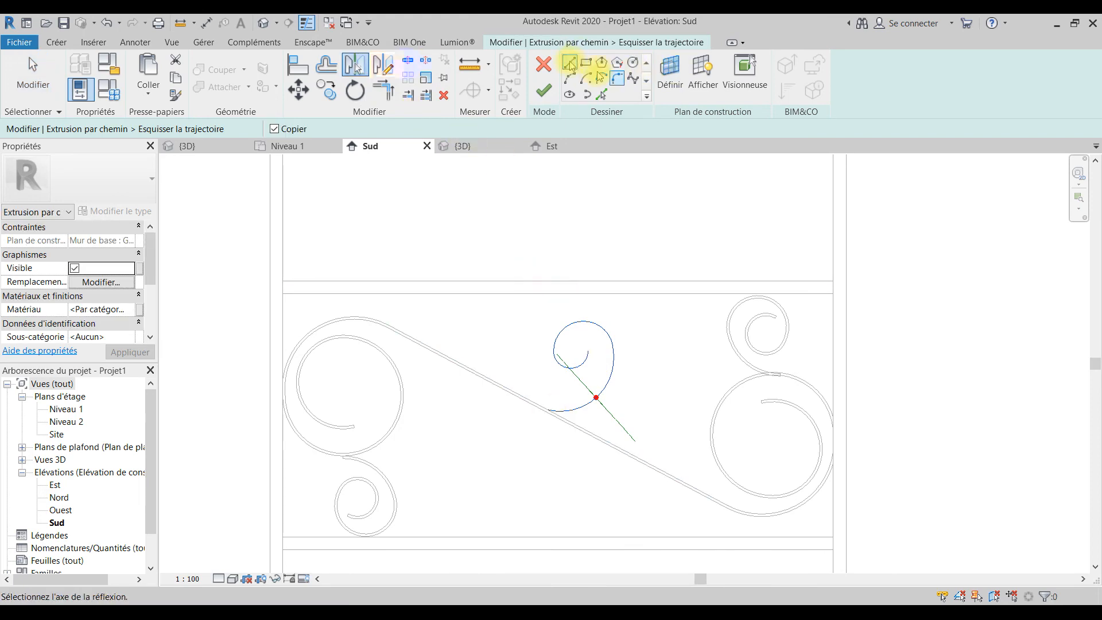
{"action": "left_click", "coordinate": [383, 65]}
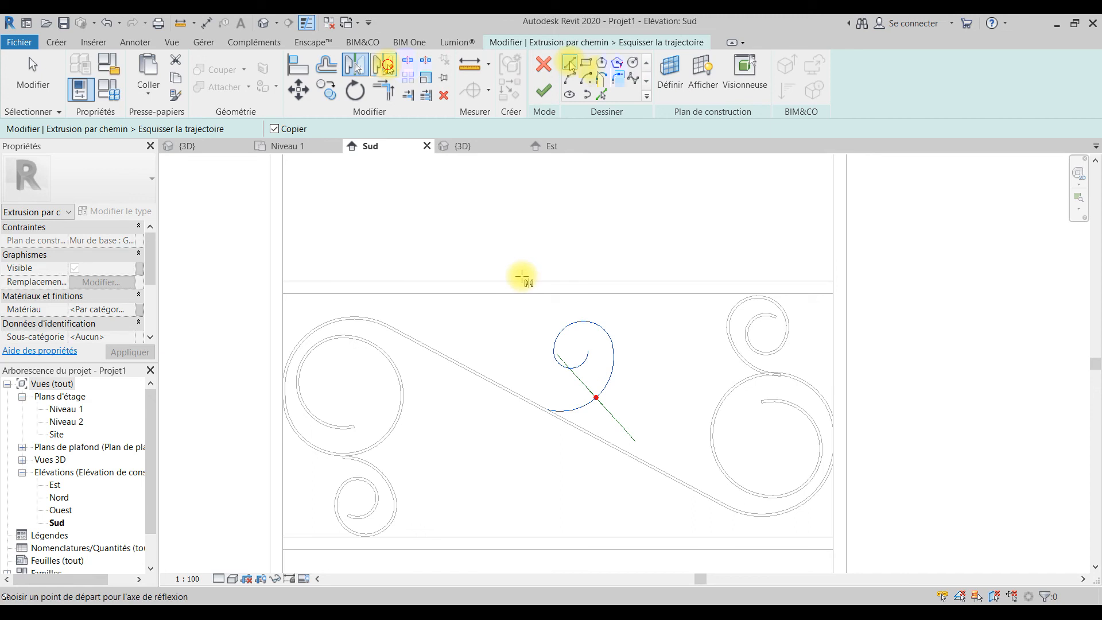
{"action": "left_click", "coordinate": [558, 293]}
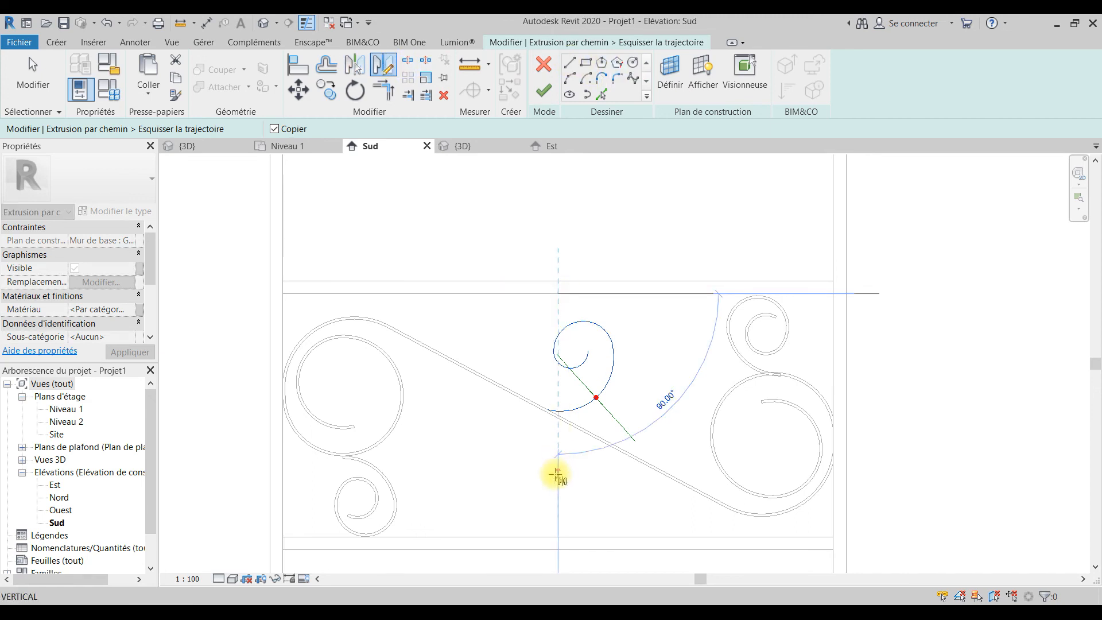
{"action": "left_click", "coordinate": [556, 474]}
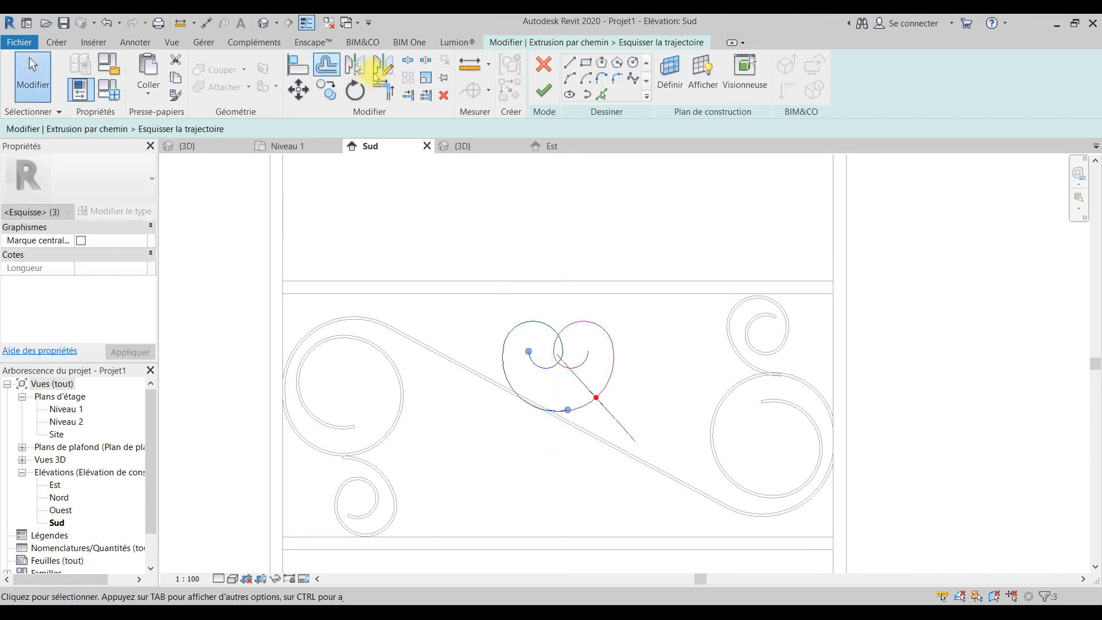
Step: Mirror a copy of the mirrored spiral downward about a drawn horizontal axis and remove the upper intermediate copy
{"action": "left_click", "coordinate": [913, 403]}
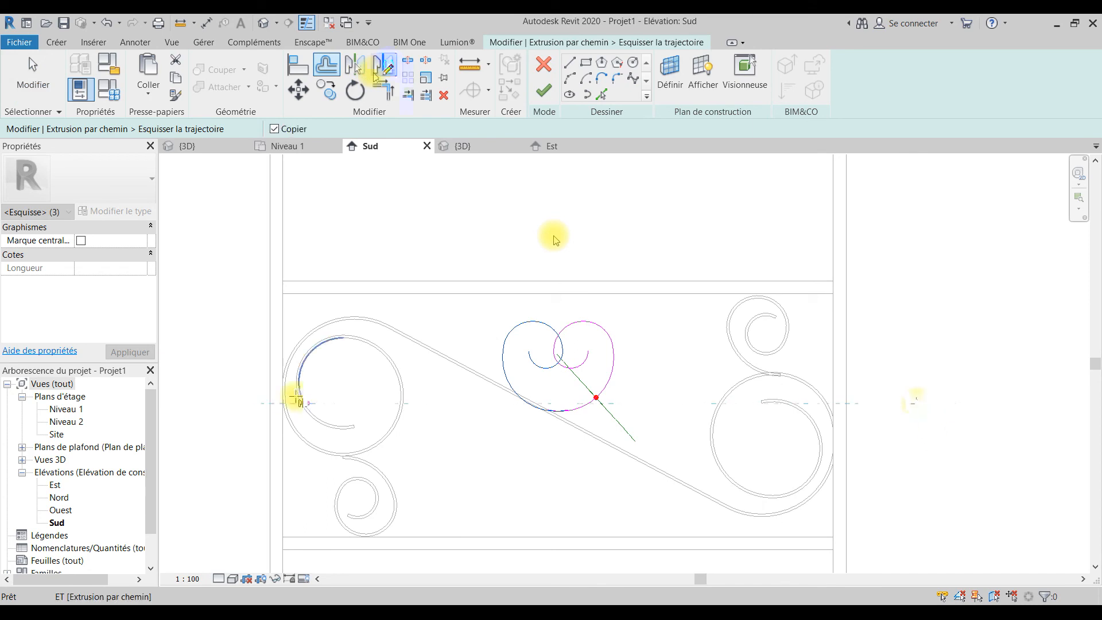
{"action": "left_click", "coordinate": [240, 400]}
{"action": "scroll", "coordinate": [574, 416], "scroll_direction": "up", "scroll_amount": 2}
{"action": "key", "text": "Escape"}
{"action": "left_click_drag", "start_coordinate": [531, 244], "coordinate": [452, 356]}
{"action": "key", "text": "ctrl+x"}
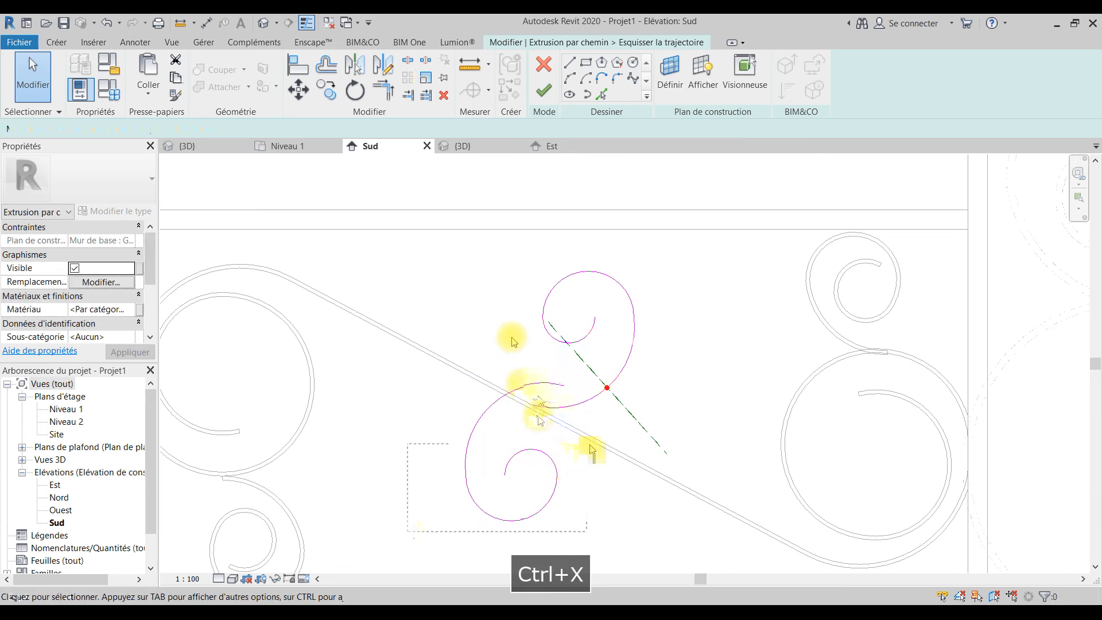
Step: Move the lower spiral so its open end joins the upper spiral's lower end on the diagonal, and finish the path sketch
{"action": "left_click_drag", "start_coordinate": [587, 443], "coordinate": [408, 532]}
{"action": "scroll", "coordinate": [540, 416], "scroll_direction": "up", "scroll_amount": 2}
{"action": "left_click", "coordinate": [299, 93]}
{"action": "left_click", "coordinate": [581, 376]}
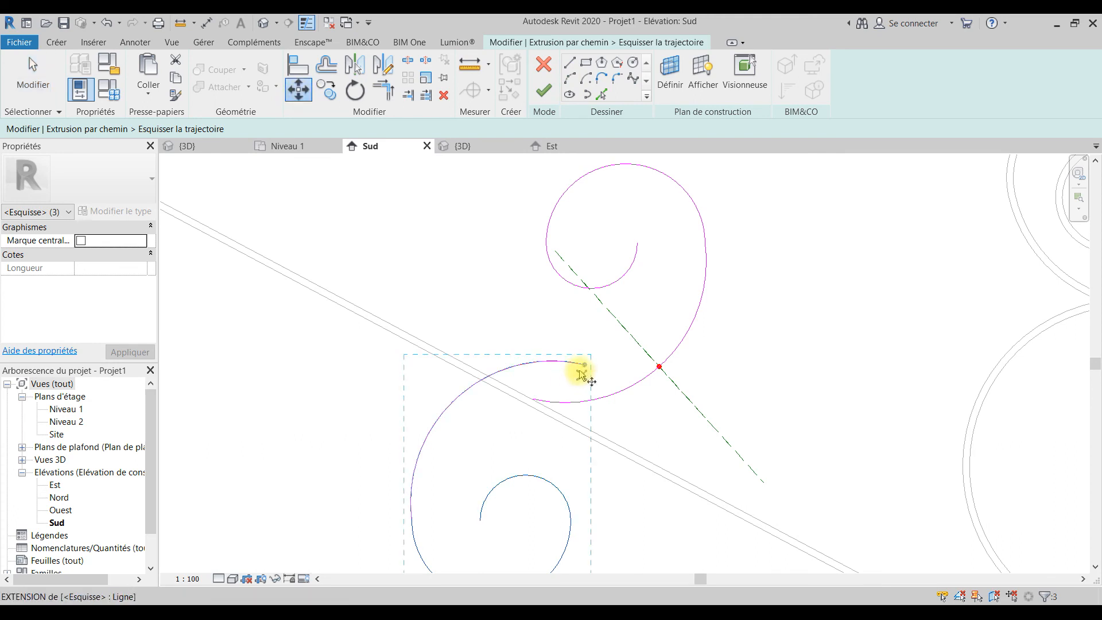
{"action": "left_click", "coordinate": [533, 399]}
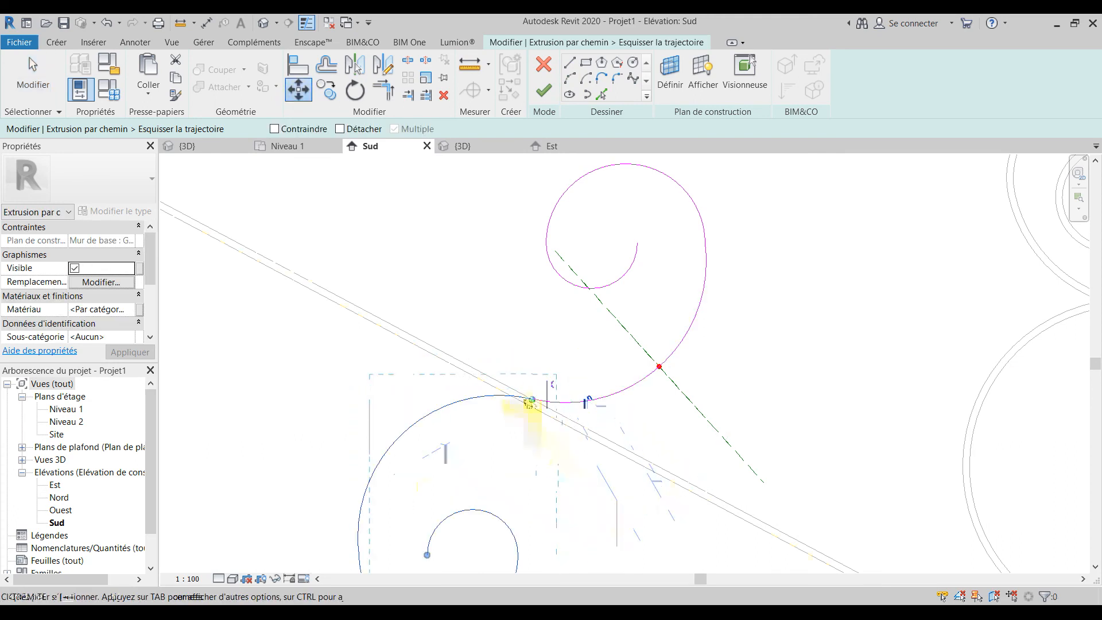
{"action": "scroll", "coordinate": [532, 398], "scroll_direction": "down", "scroll_amount": 2}
{"action": "key", "text": "Escape"}
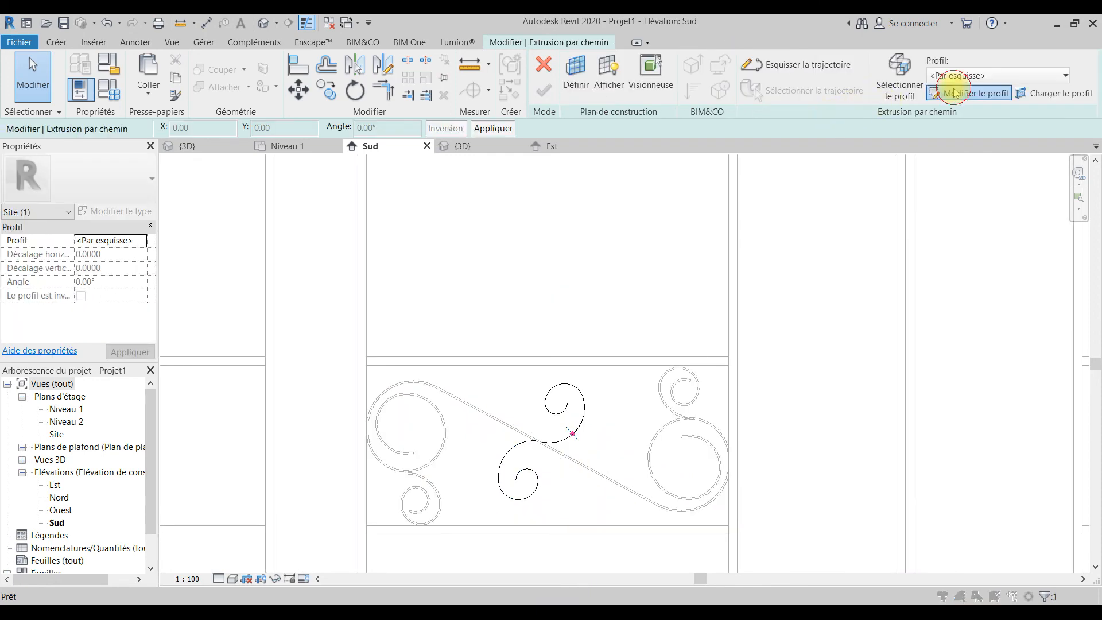
Step: Open the profile sketch in the Est elevation and draw a rectangle at the reference point, 0.006 m wide and 0.006 m high
{"action": "left_click", "coordinate": [970, 93]}
{"action": "left_click", "coordinate": [528, 453]}
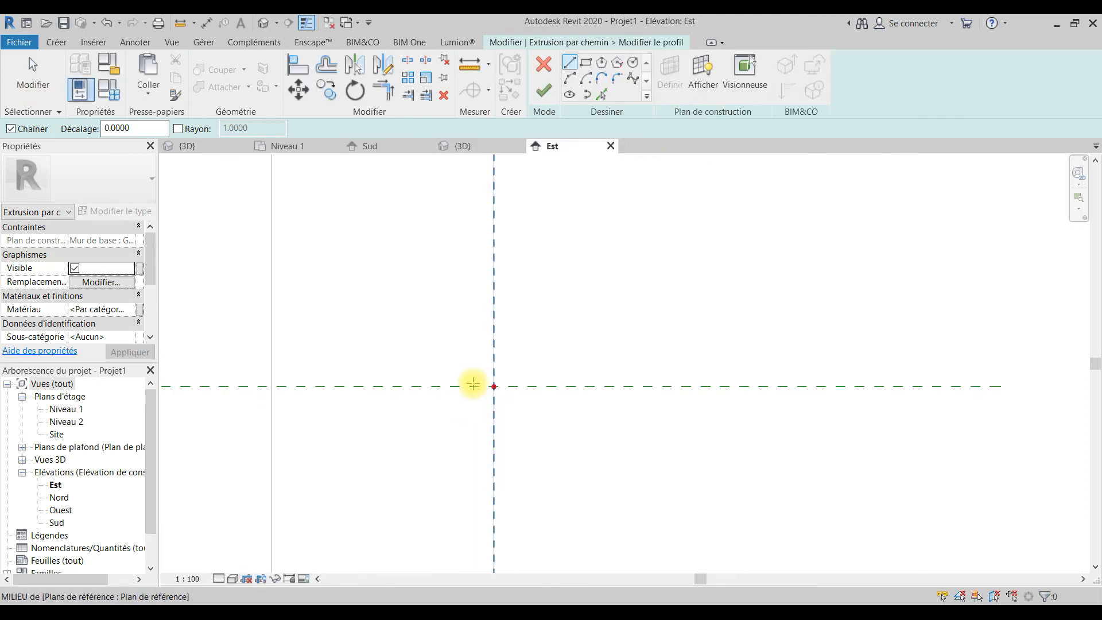
{"action": "left_click", "coordinate": [586, 64]}
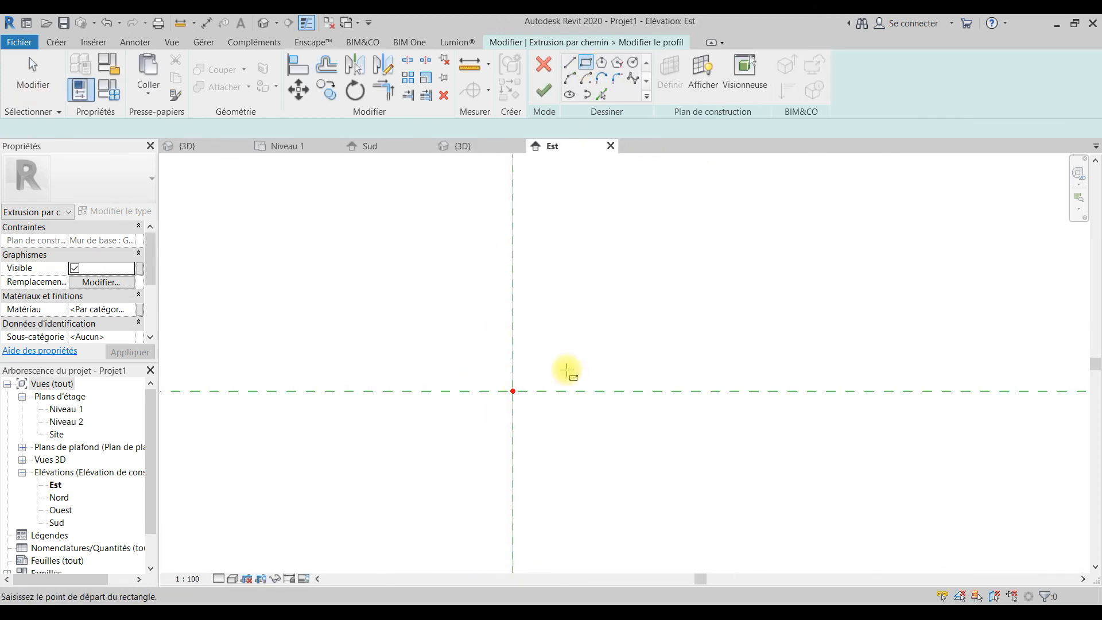
{"action": "left_click", "coordinate": [512, 391]}
{"action": "left_click", "coordinate": [422, 501]}
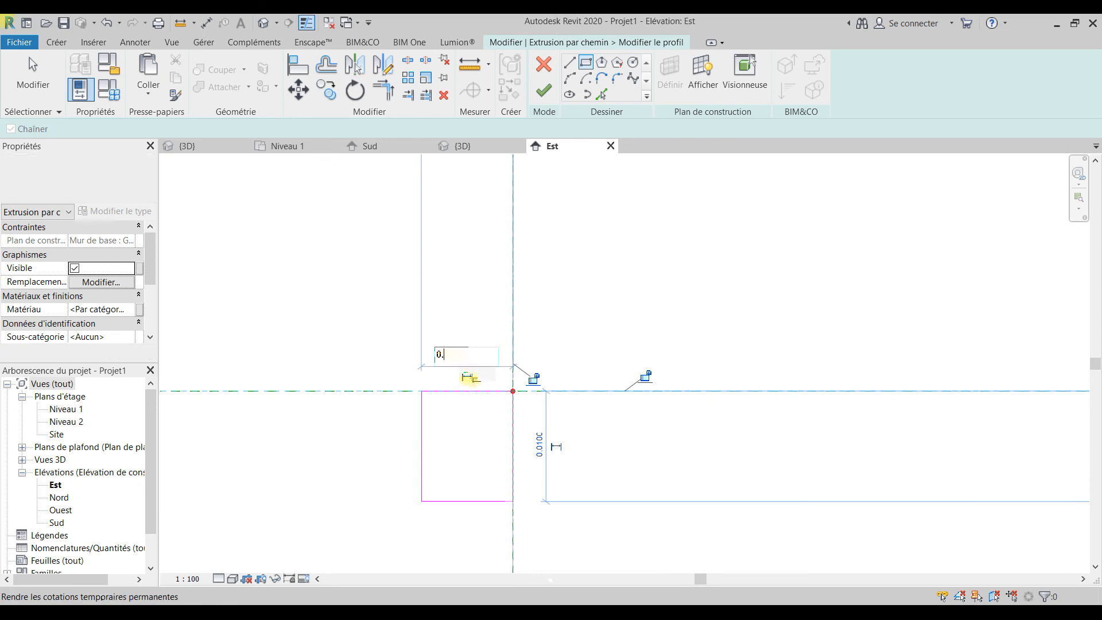
{"action": "key", "text": "Return"}
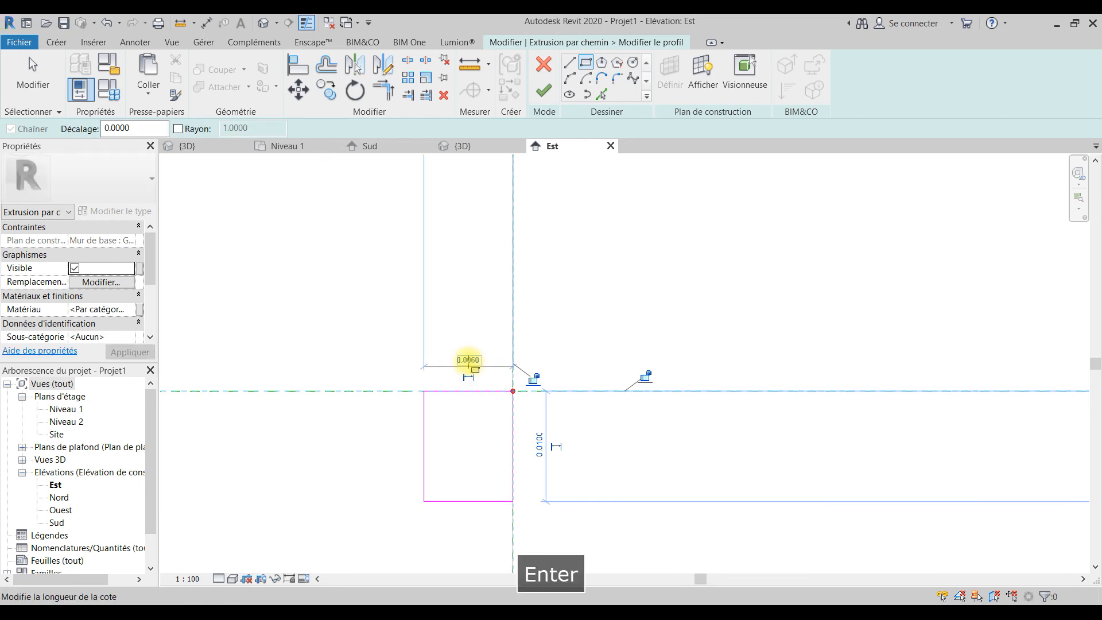
{"action": "left_click", "coordinate": [539, 446]}
{"action": "type", "text": "0.00"}
{"action": "key", "text": "Return"}
{"action": "key", "text": "Escape"}
Step: Move the profile's upper corner nearest the path plane onto the reference point and complete the double spiral's sweep in the Sud elevation
{"action": "left_click_drag", "start_coordinate": [499, 412], "coordinate": [397, 540]}
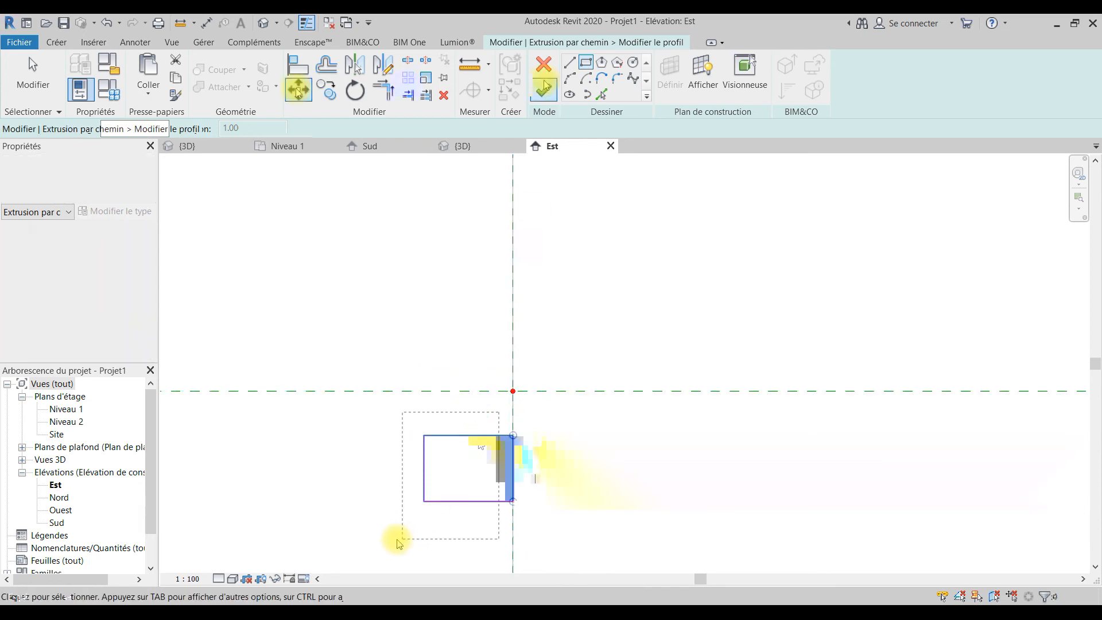
{"action": "left_click", "coordinate": [512, 435]}
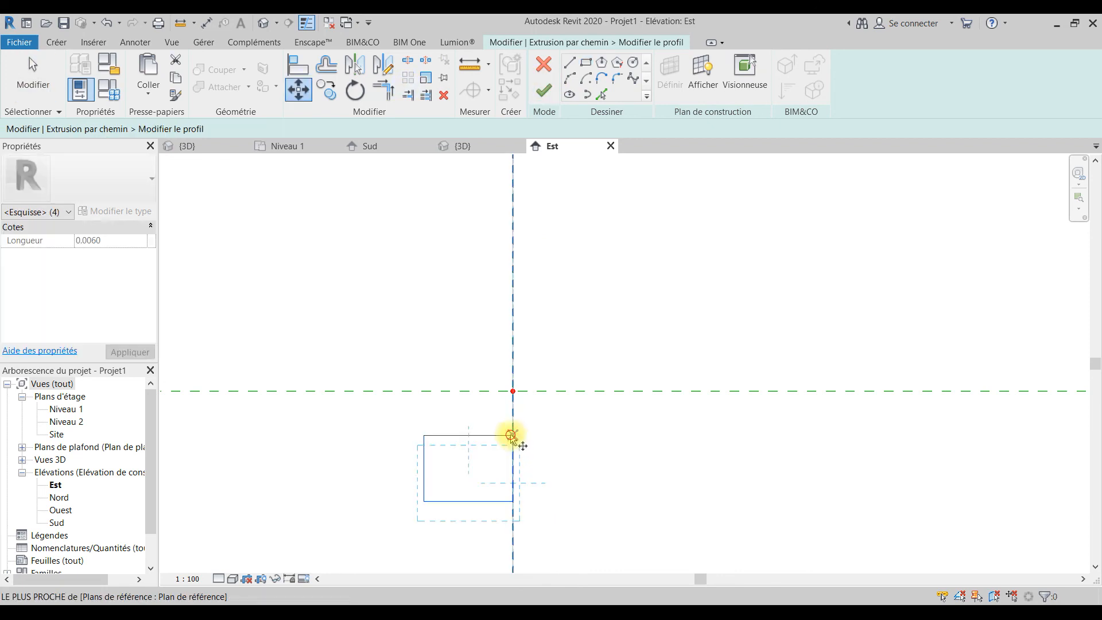
{"action": "left_click", "coordinate": [513, 391]}
{"action": "left_click", "coordinate": [554, 97]}
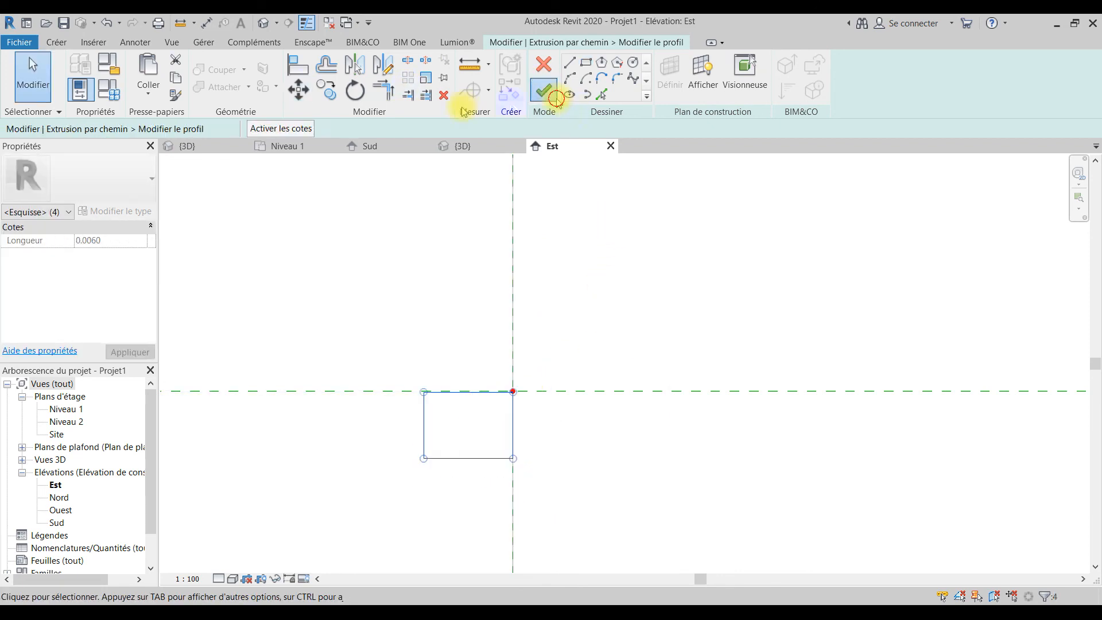
{"action": "left_click", "coordinate": [369, 146]}
{"action": "scroll", "coordinate": [570, 451], "scroll_direction": "down", "scroll_amount": 2}
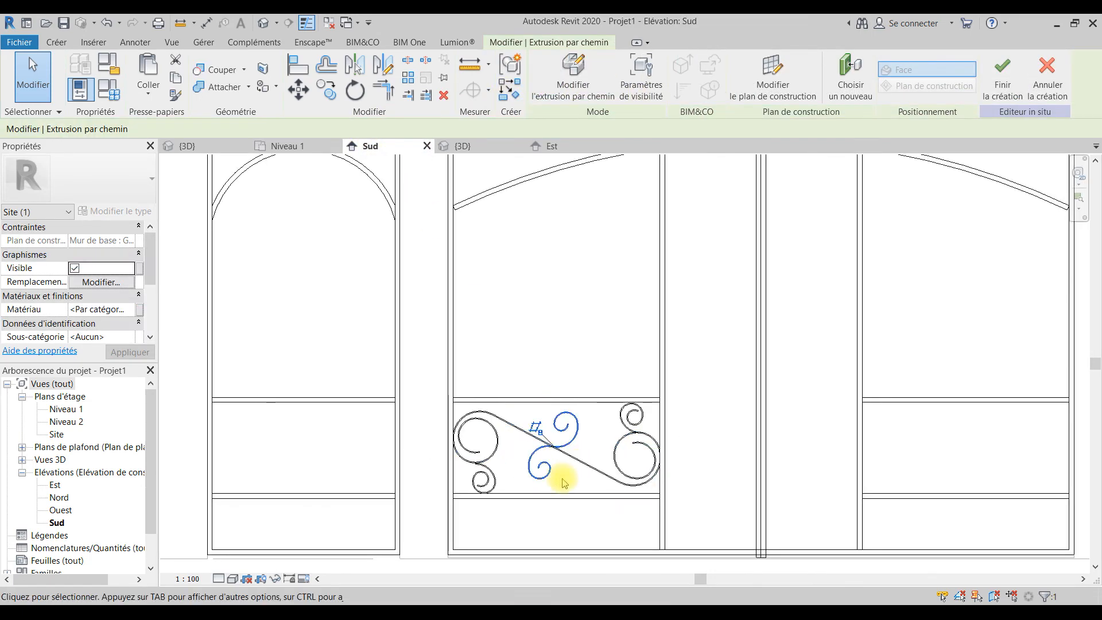
{"action": "left_click", "coordinate": [563, 477]}
{"action": "scroll", "coordinate": [566, 470], "scroll_direction": "down", "scroll_amount": 1}
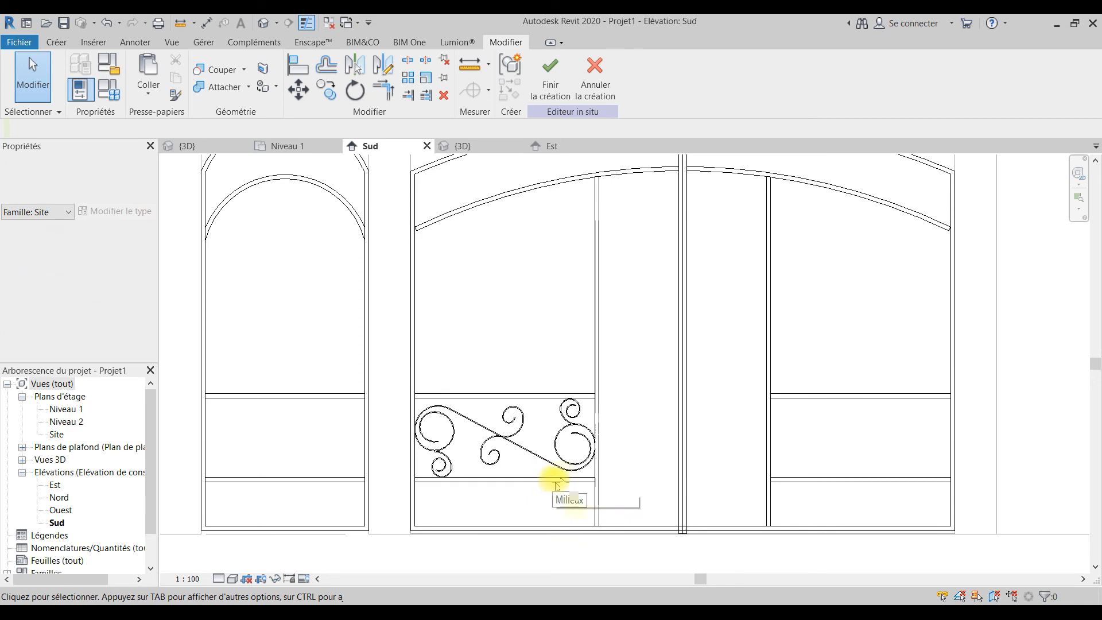
{"action": "middle_click_drag", "start_coordinate": [556, 482], "coordinate": [550, 478]}
{"action": "scroll", "coordinate": [550, 477], "scroll_direction": "down", "scroll_amount": 2}
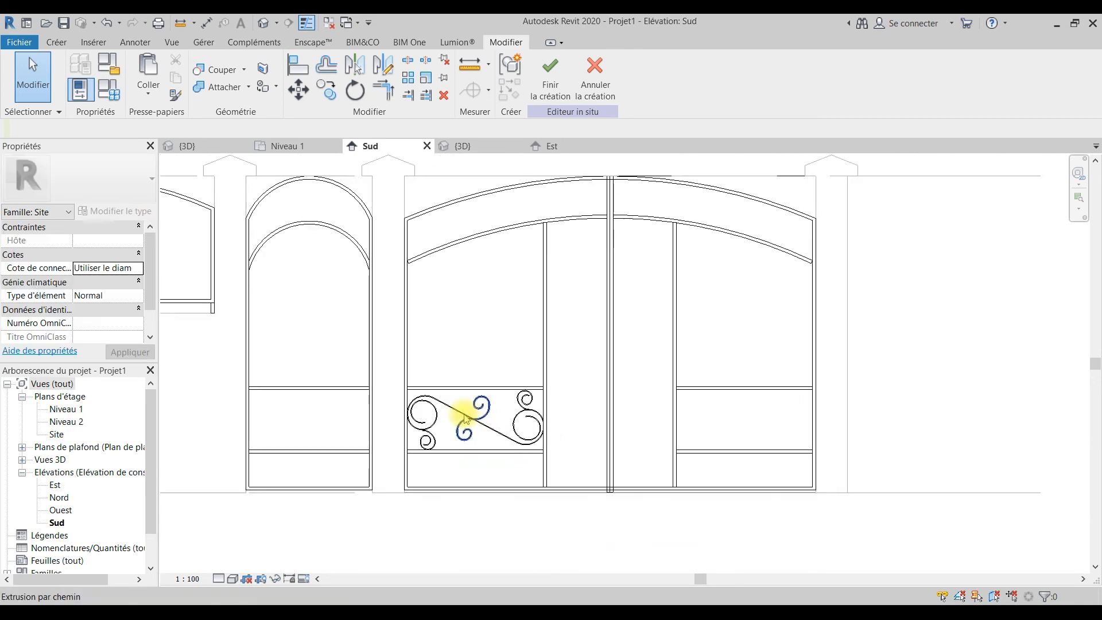
Step: Examine the scroll ornaments in the small arched gate and double gate, including the polygon extrusion at the double gate's lower-left scroll crossing
{"action": "scroll", "coordinate": [595, 451], "scroll_direction": "down", "scroll_amount": 2}
{"action": "middle_click_drag", "start_coordinate": [516, 377], "coordinate": [605, 353]}
{"action": "left_click", "coordinate": [605, 352]}
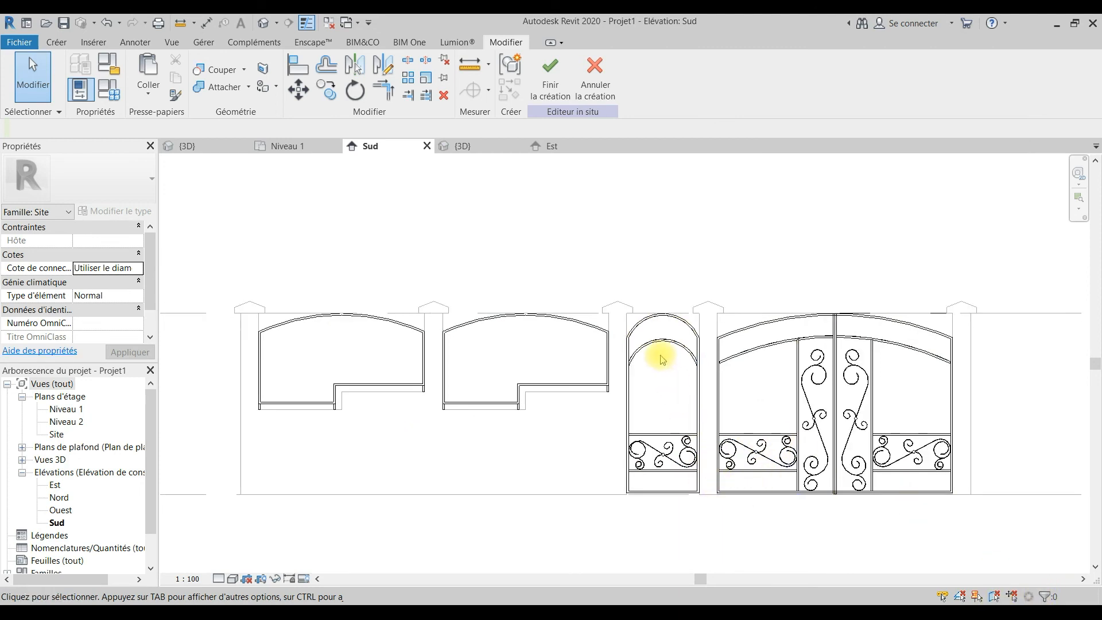
{"action": "scroll", "coordinate": [887, 490], "scroll_direction": "up", "scroll_amount": 3}
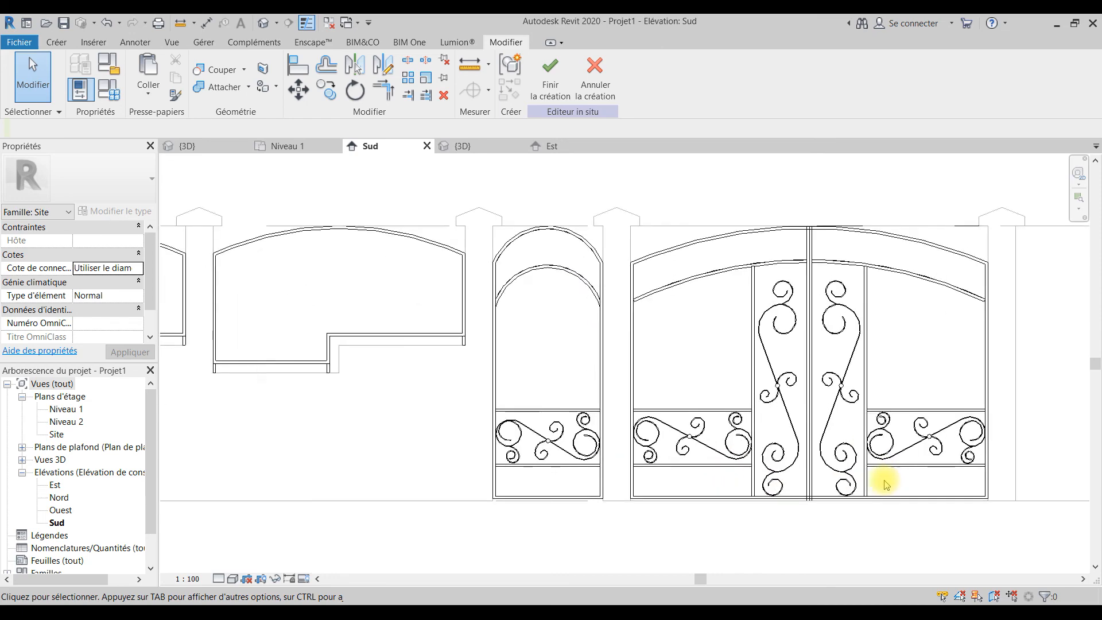
{"action": "scroll", "coordinate": [515, 346], "scroll_direction": "down", "scroll_amount": 3}
{"action": "scroll", "coordinate": [514, 346], "scroll_direction": "down", "scroll_amount": 1}
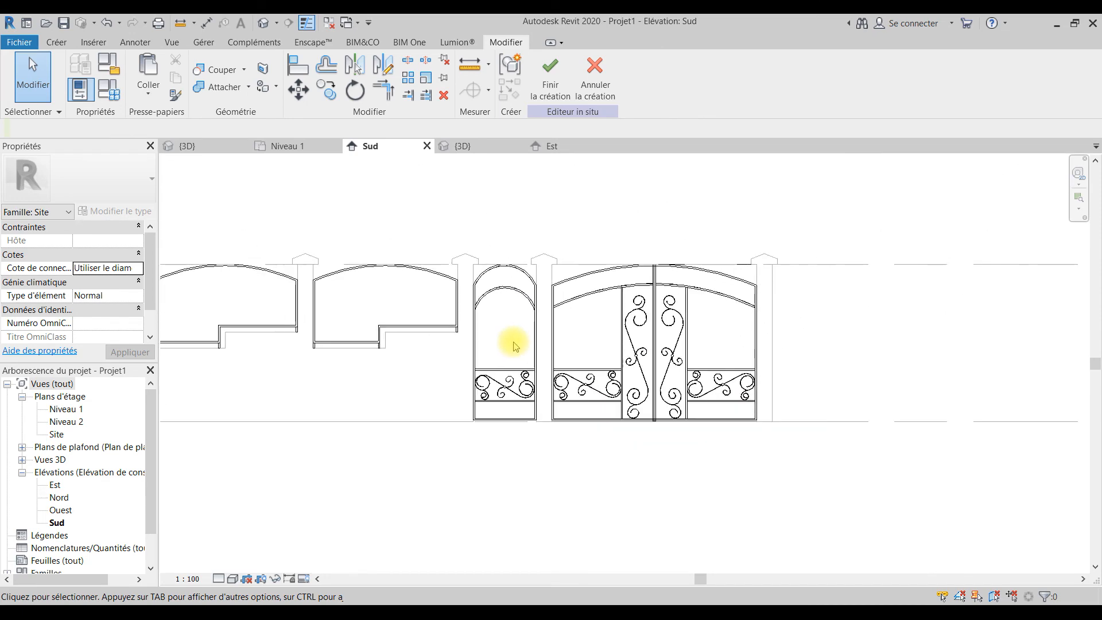
{"action": "scroll", "coordinate": [534, 402], "scroll_direction": "up", "scroll_amount": 3}
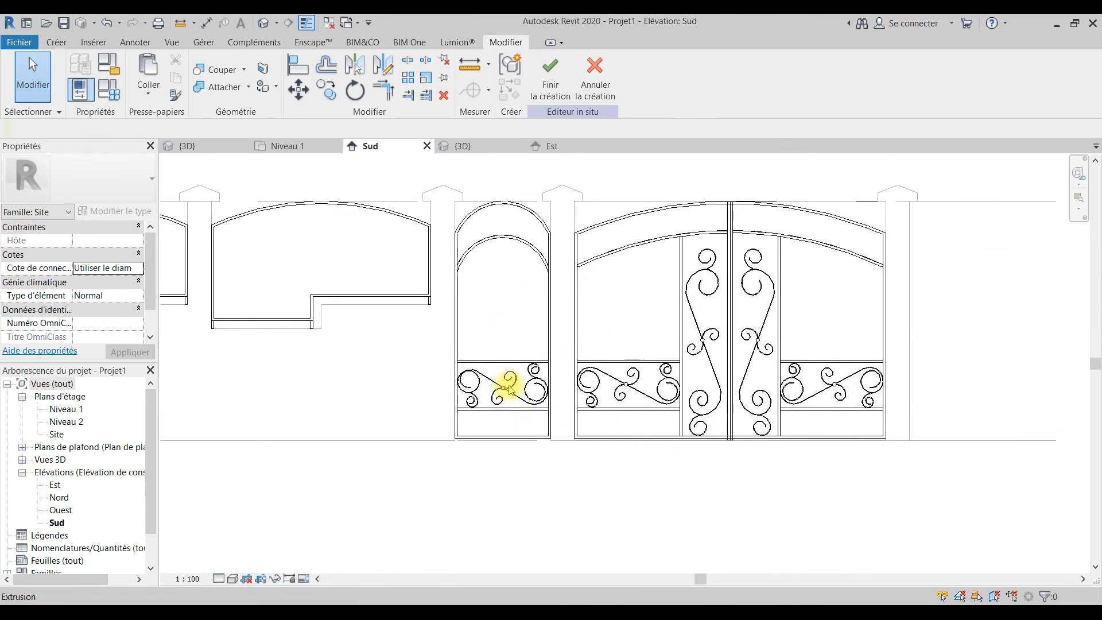
{"action": "scroll", "coordinate": [497, 398], "scroll_direction": "down", "scroll_amount": 3}
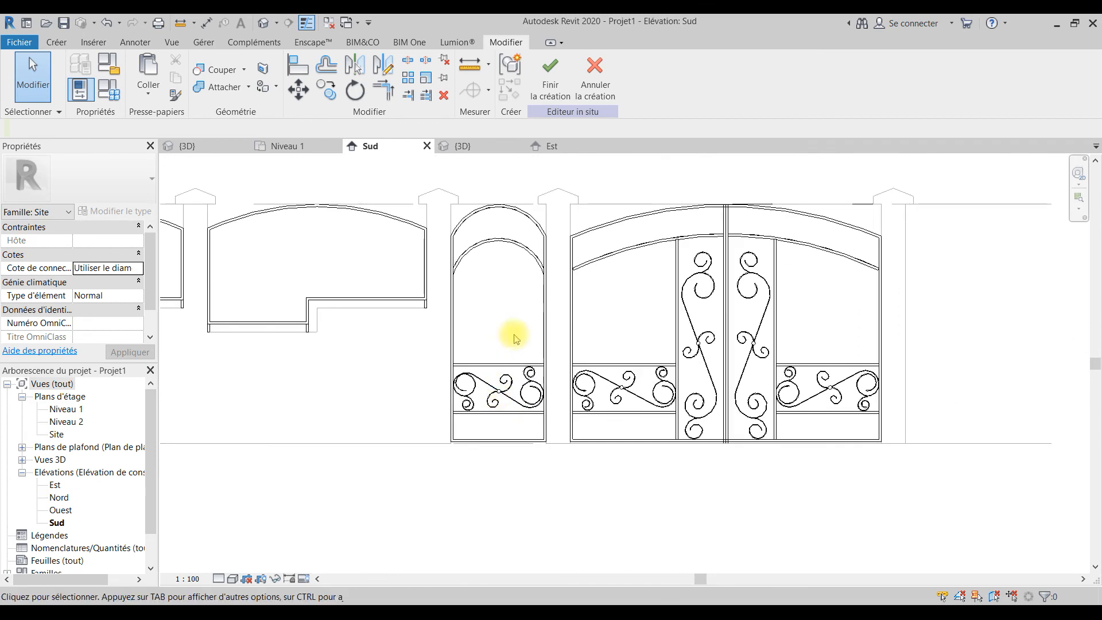
{"action": "mouse_move", "coordinate": [407, 297]}
{"action": "middle_mouse_down"}
{"action": "mouse_move", "coordinate": [609, 336]}
{"action": "mouse_move", "coordinate": [591, 332]}
{"action": "middle_mouse_up"}
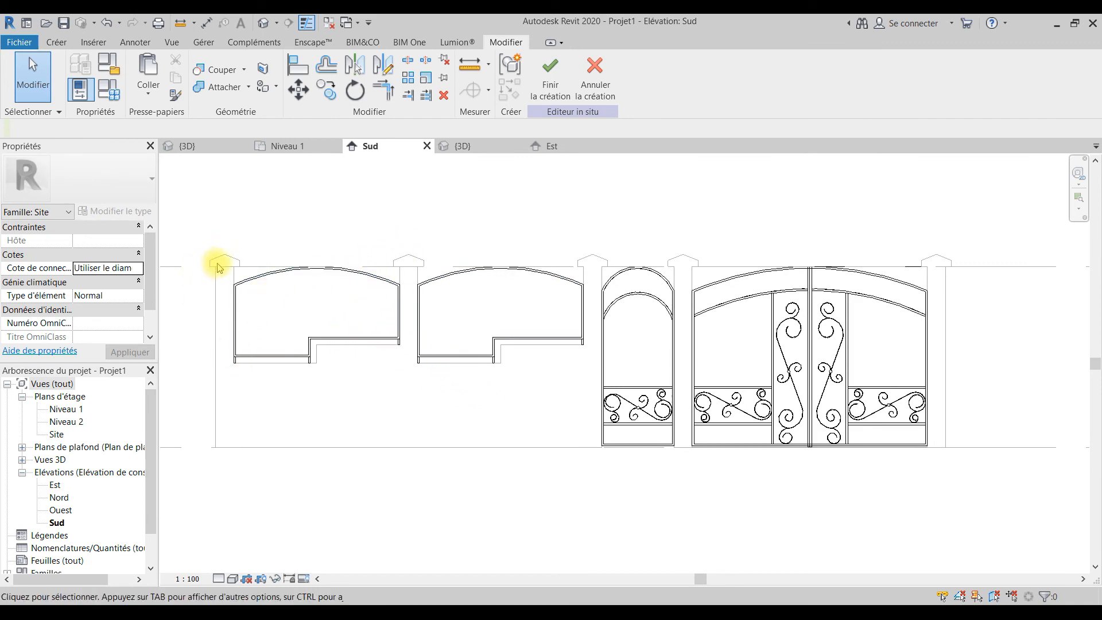
{"action": "scroll", "coordinate": [821, 436], "scroll_direction": "up", "scroll_amount": 5}
{"action": "scroll", "coordinate": [608, 367], "scroll_direction": "up", "scroll_amount": 5}
{"action": "left_click", "coordinate": [587, 381]}
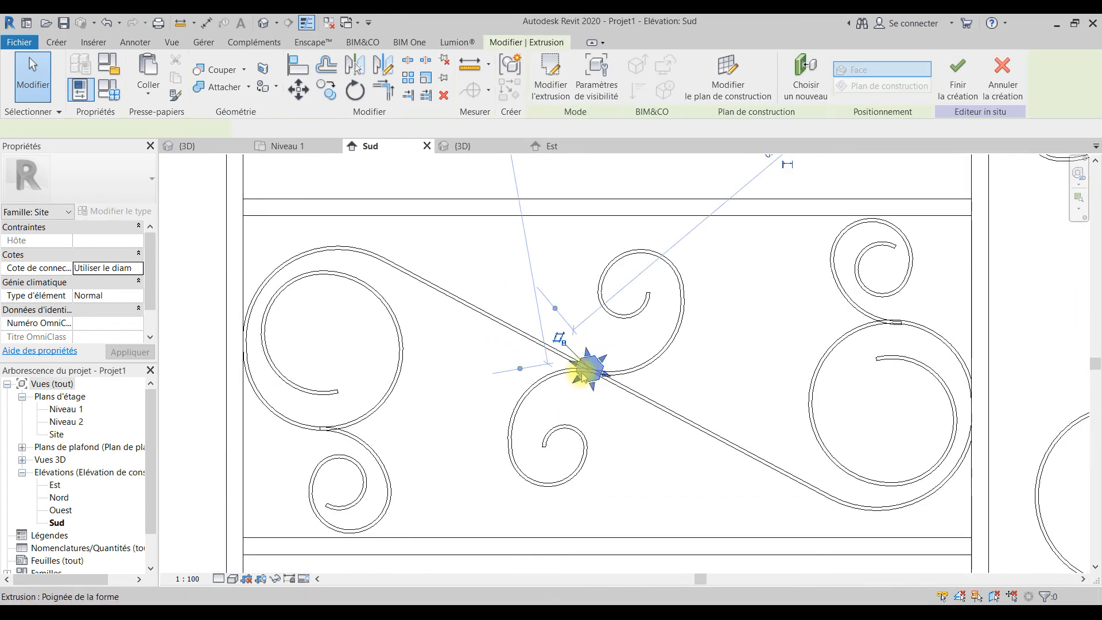
{"action": "scroll", "coordinate": [590, 370], "scroll_direction": "down", "scroll_amount": 3}
{"action": "left_click", "coordinate": [553, 302]}
{"action": "left_click", "coordinate": [57, 43]}
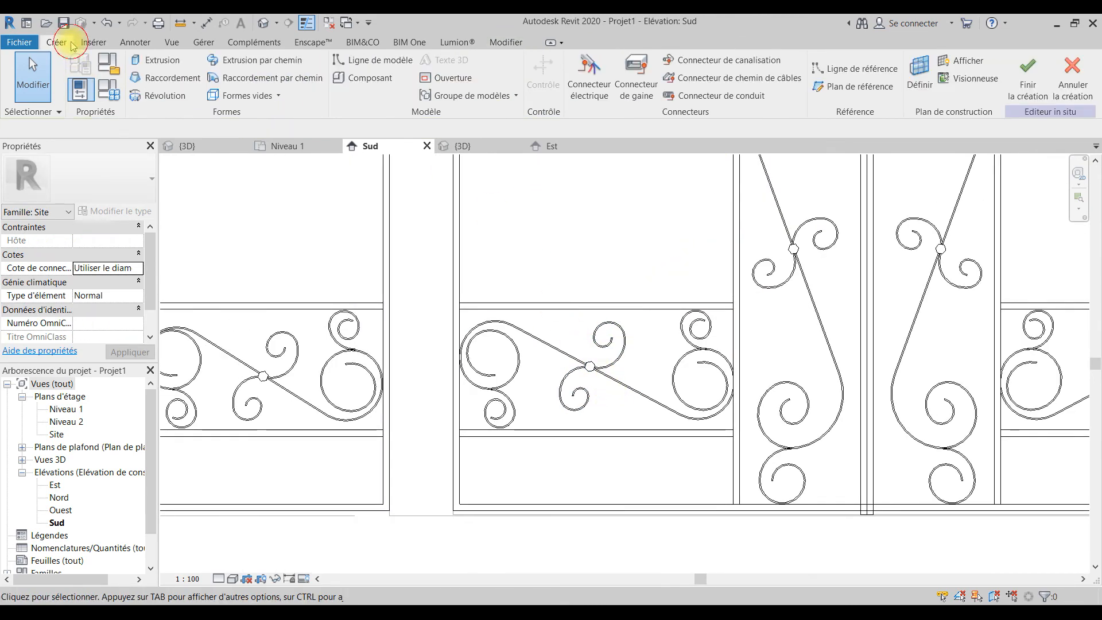
{"action": "left_click", "coordinate": [161, 59]}
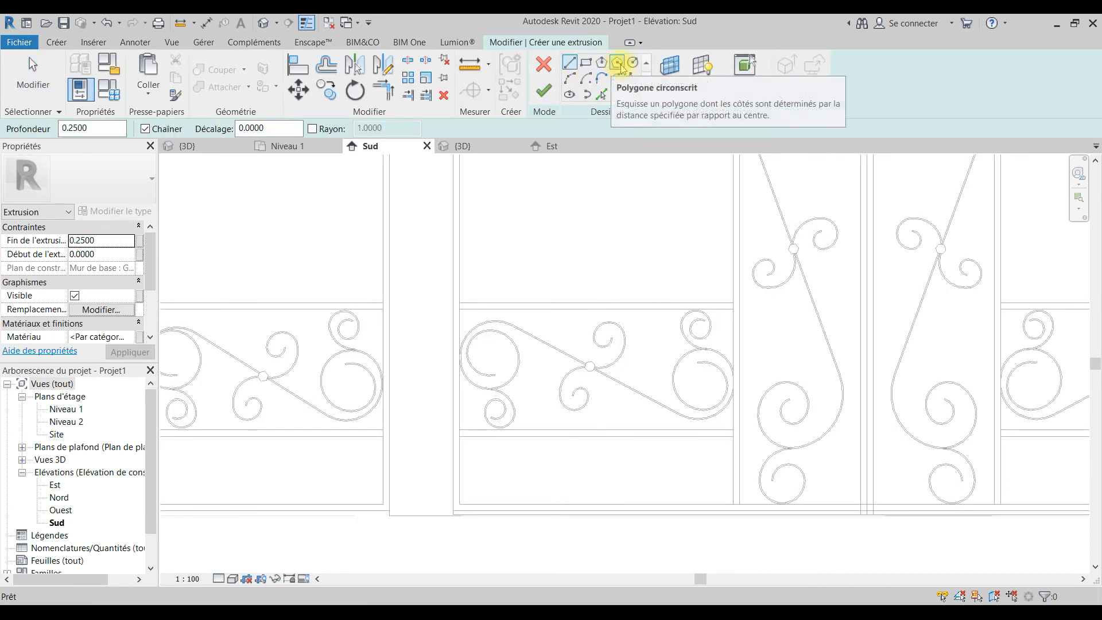
{"action": "left_click", "coordinate": [615, 65]}
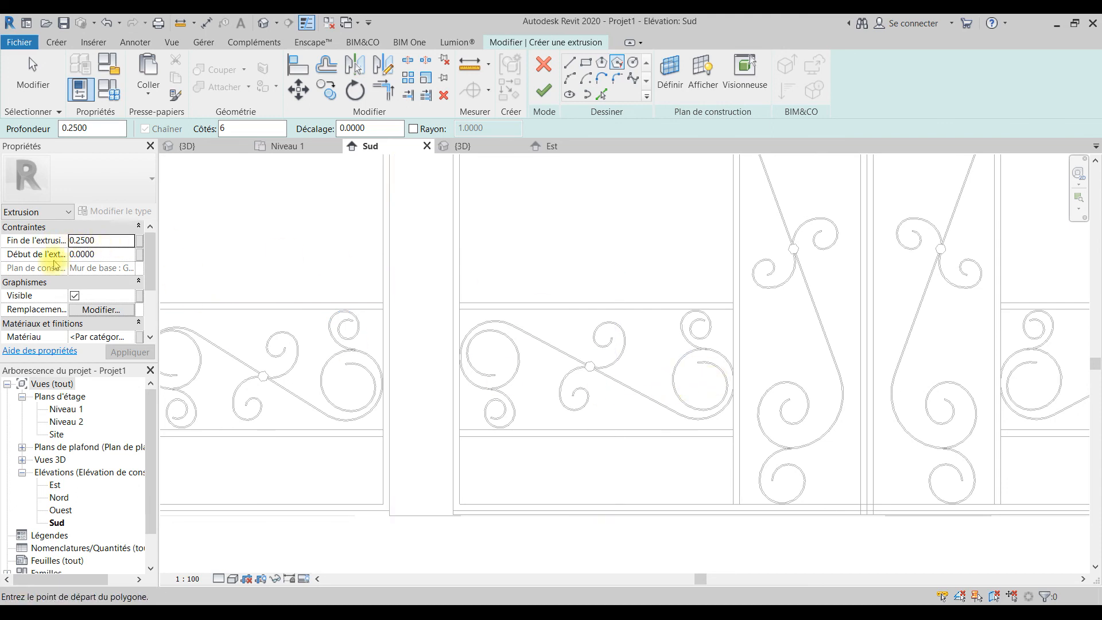
{"action": "left_click", "coordinate": [543, 84]}
{"action": "key", "text": "Escape"}
Step: Review the finished scroll ornaments in the arched gate's lower panel and the double gate's vertical and lower side panels
{"action": "scroll", "coordinate": [637, 361], "scroll_direction": "down", "scroll_amount": 2}
{"action": "scroll", "coordinate": [641, 370], "scroll_direction": "down", "scroll_amount": 1}
{"action": "scroll", "coordinate": [654, 322], "scroll_direction": "up", "scroll_amount": 6}
{"action": "scroll", "coordinate": [611, 234], "scroll_direction": "down", "scroll_amount": 5}
{"action": "middle_click_drag", "start_coordinate": [278, 290], "coordinate": [404, 334]}
{"action": "middle_click_drag", "start_coordinate": [411, 382], "coordinate": [443, 391]}
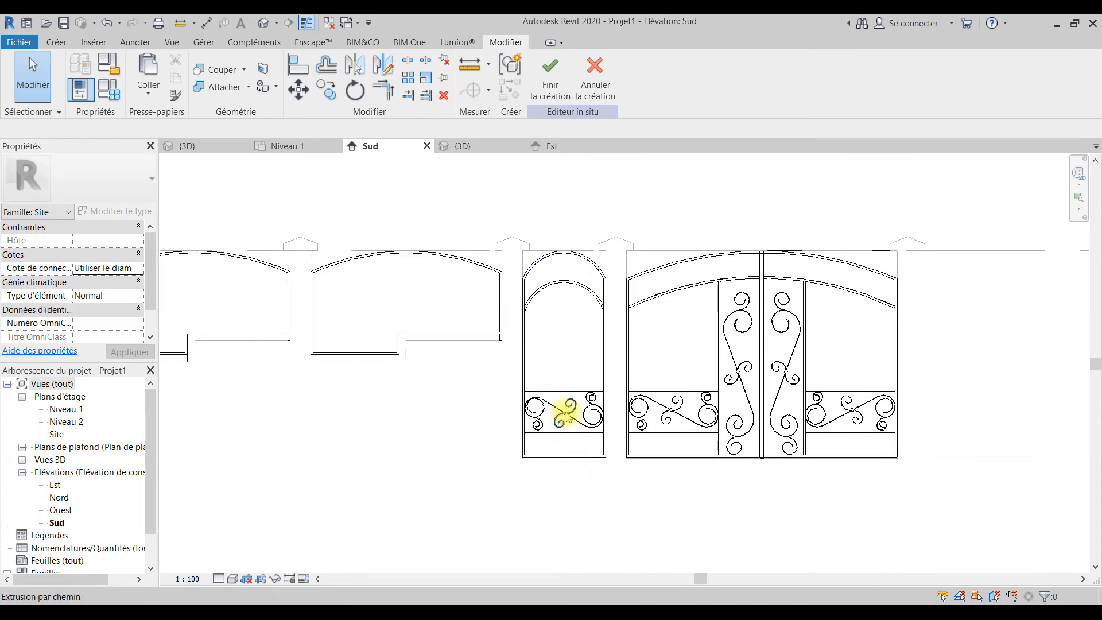
{"action": "scroll", "coordinate": [564, 417], "scroll_direction": "up", "scroll_amount": 3}
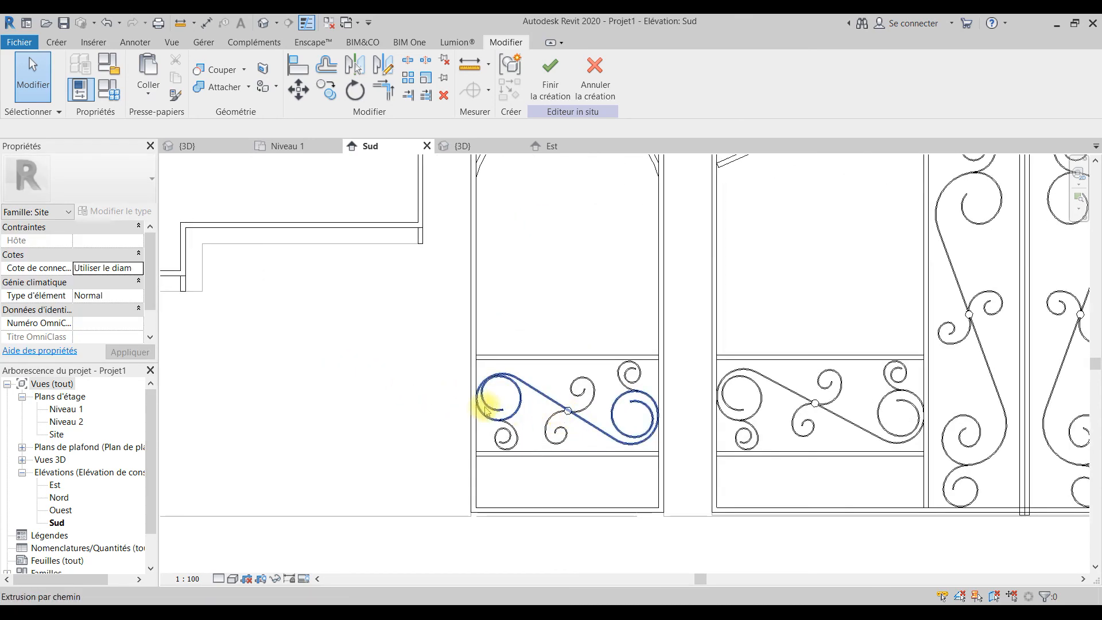
{"action": "scroll", "coordinate": [485, 401], "scroll_direction": "down", "scroll_amount": 3}
{"action": "middle_click_drag", "start_coordinate": [780, 431], "coordinate": [622, 456]}
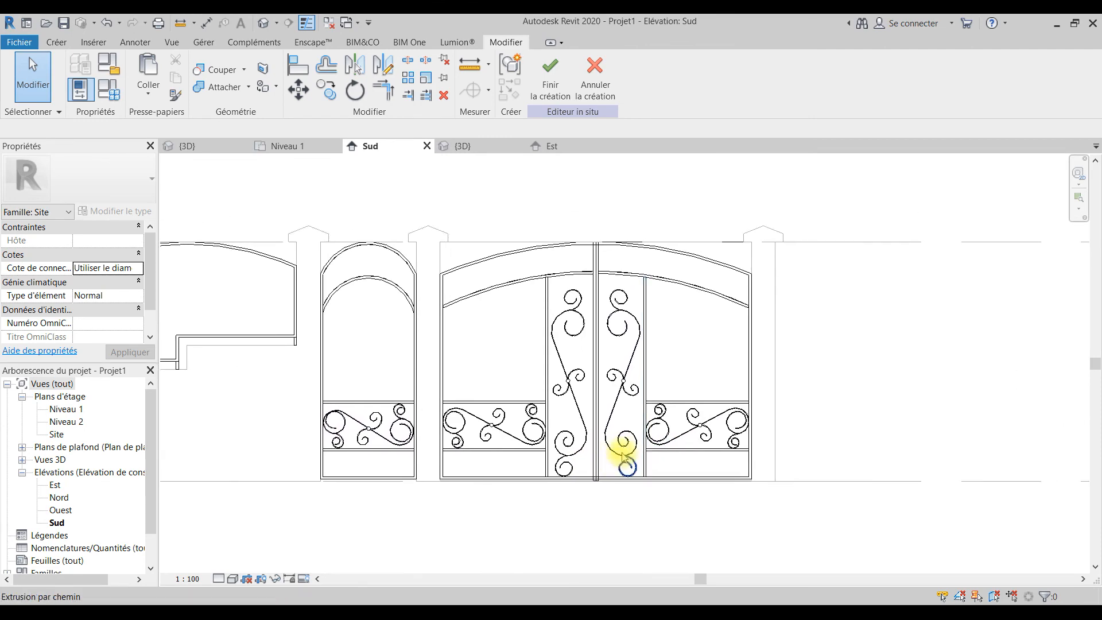
{"action": "scroll", "coordinate": [671, 393], "scroll_direction": "up", "scroll_amount": 4}
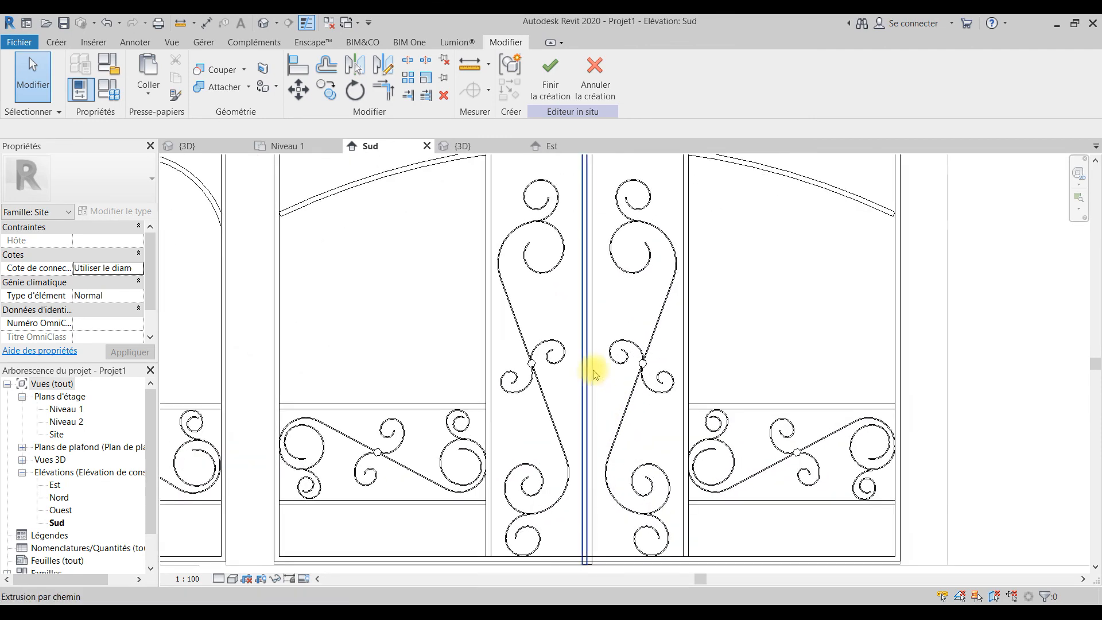
{"action": "scroll", "coordinate": [594, 373], "scroll_direction": "down", "scroll_amount": 4}
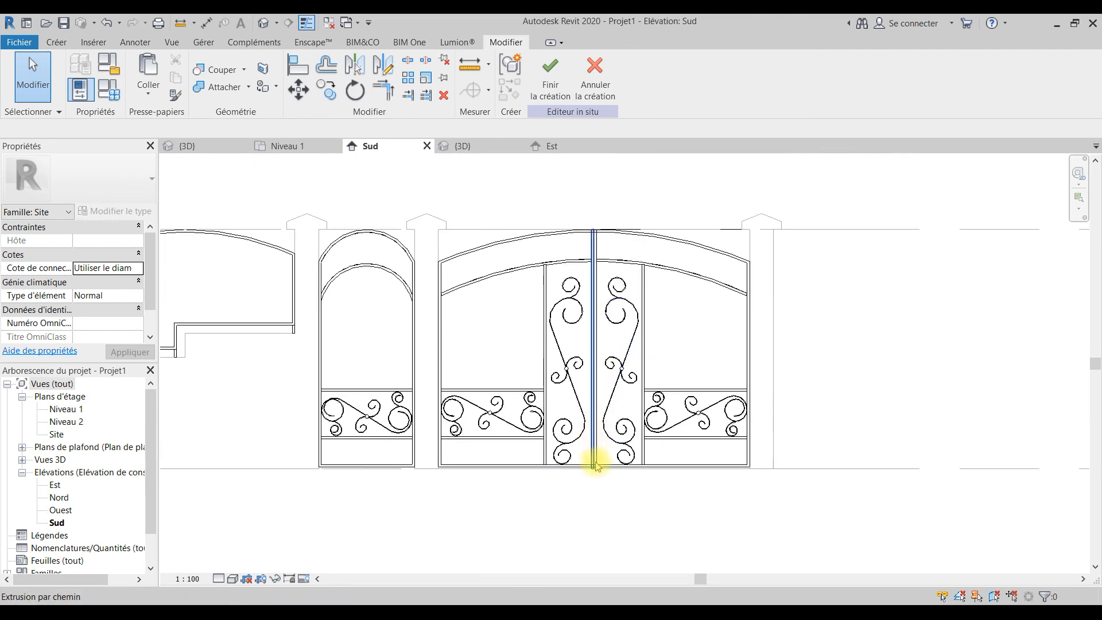
{"action": "scroll", "coordinate": [603, 473], "scroll_direction": "up", "scroll_amount": 4}
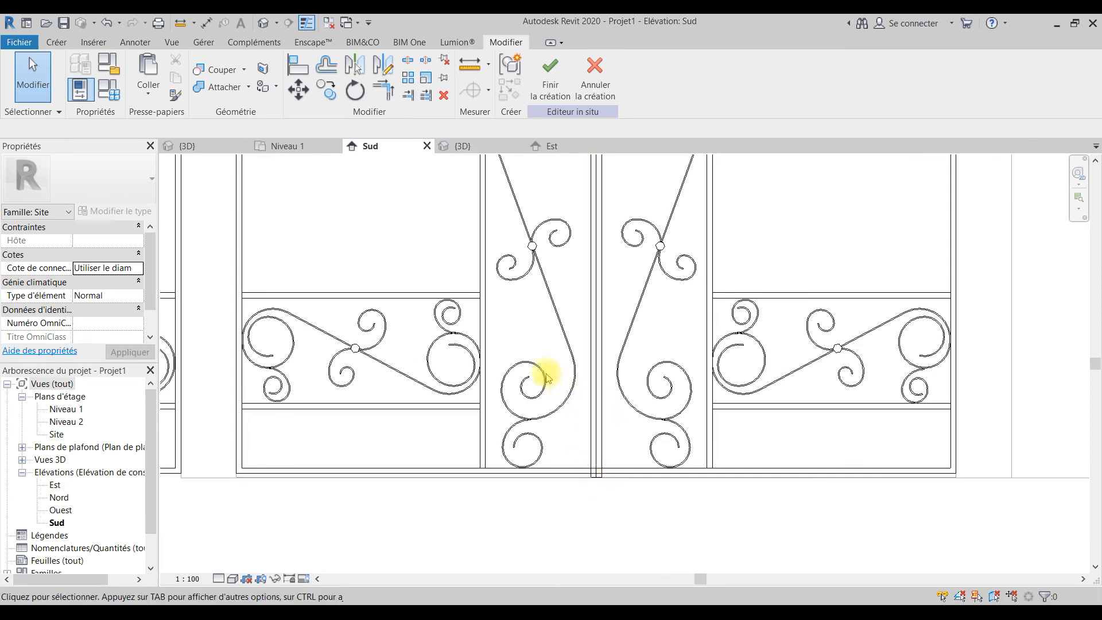
{"action": "scroll", "coordinate": [396, 381], "scroll_direction": "down", "scroll_amount": 3}
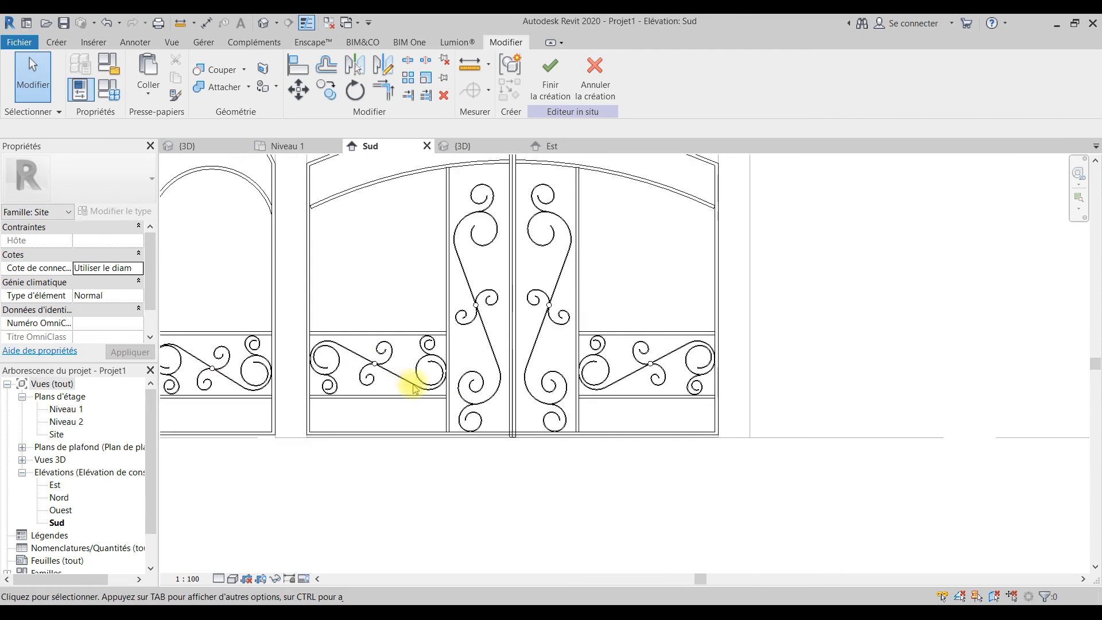
{"action": "middle_click_drag", "start_coordinate": [492, 335], "coordinate": [500, 344]}
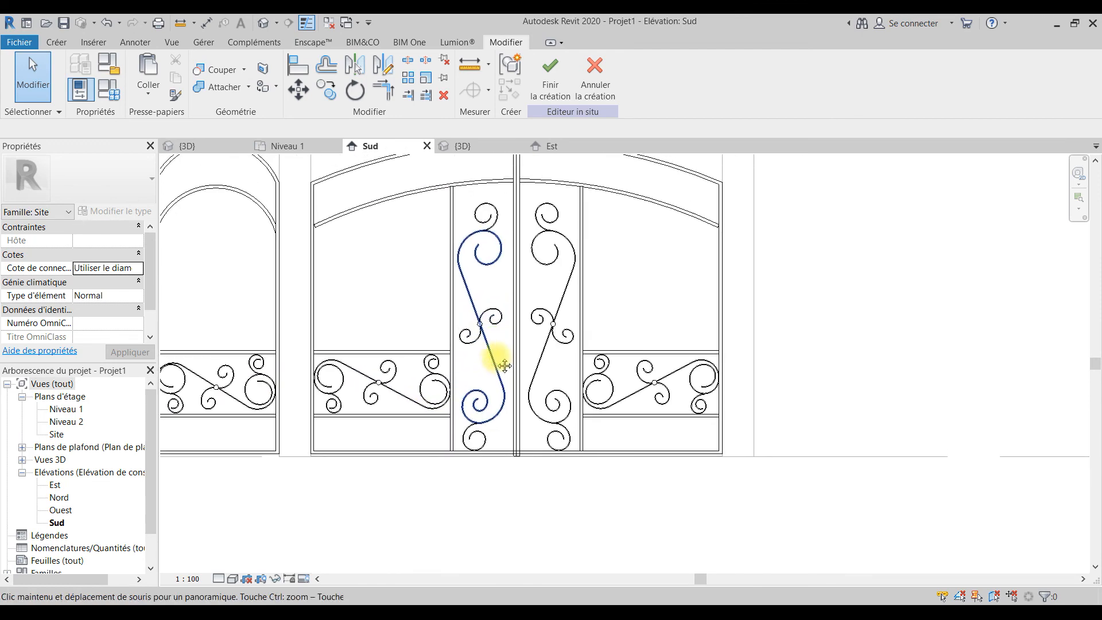
{"action": "middle_click_drag", "start_coordinate": [552, 414], "coordinate": [737, 482]}
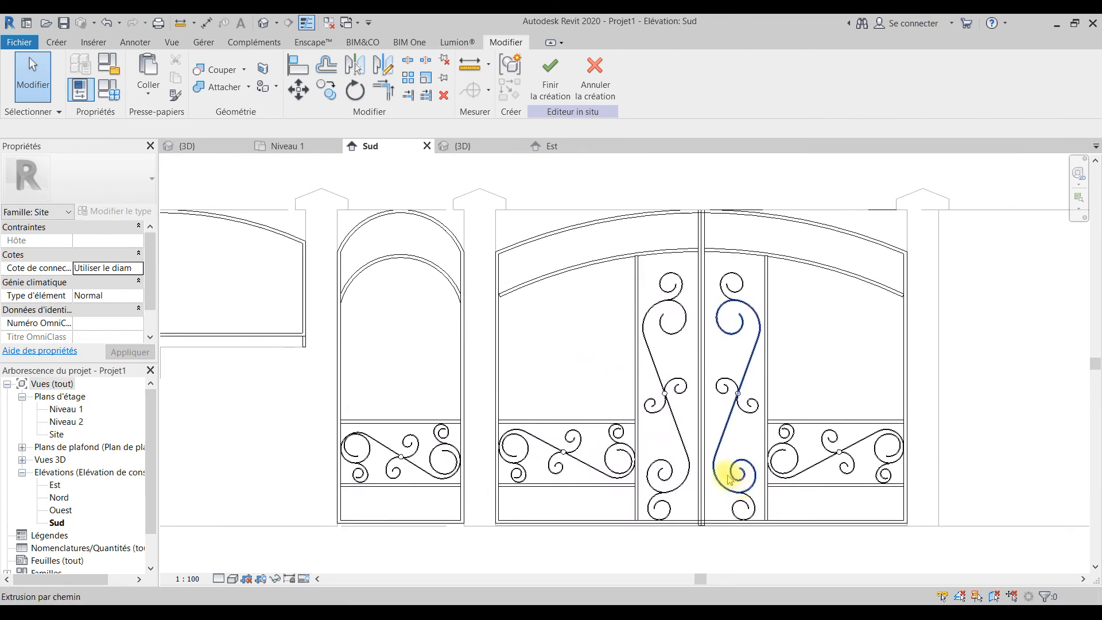